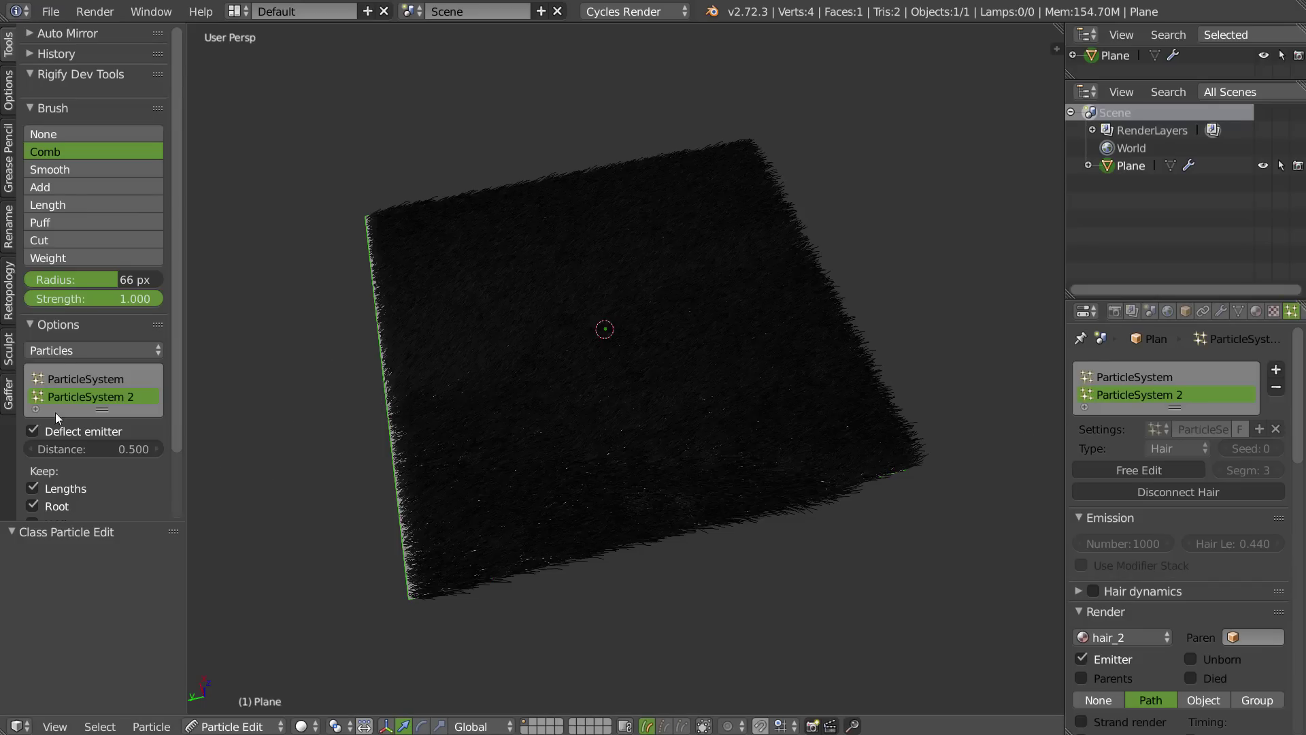
# - Select ParticleSystem 2 in the particle brush options and examine the remaining options and the hair on the plane
pyautogui.click(88, 395)
pyautogui.scroll(-3, 109, 450)
pyautogui.moveTo(129, 521); pyautogui.dragTo(157, 643)
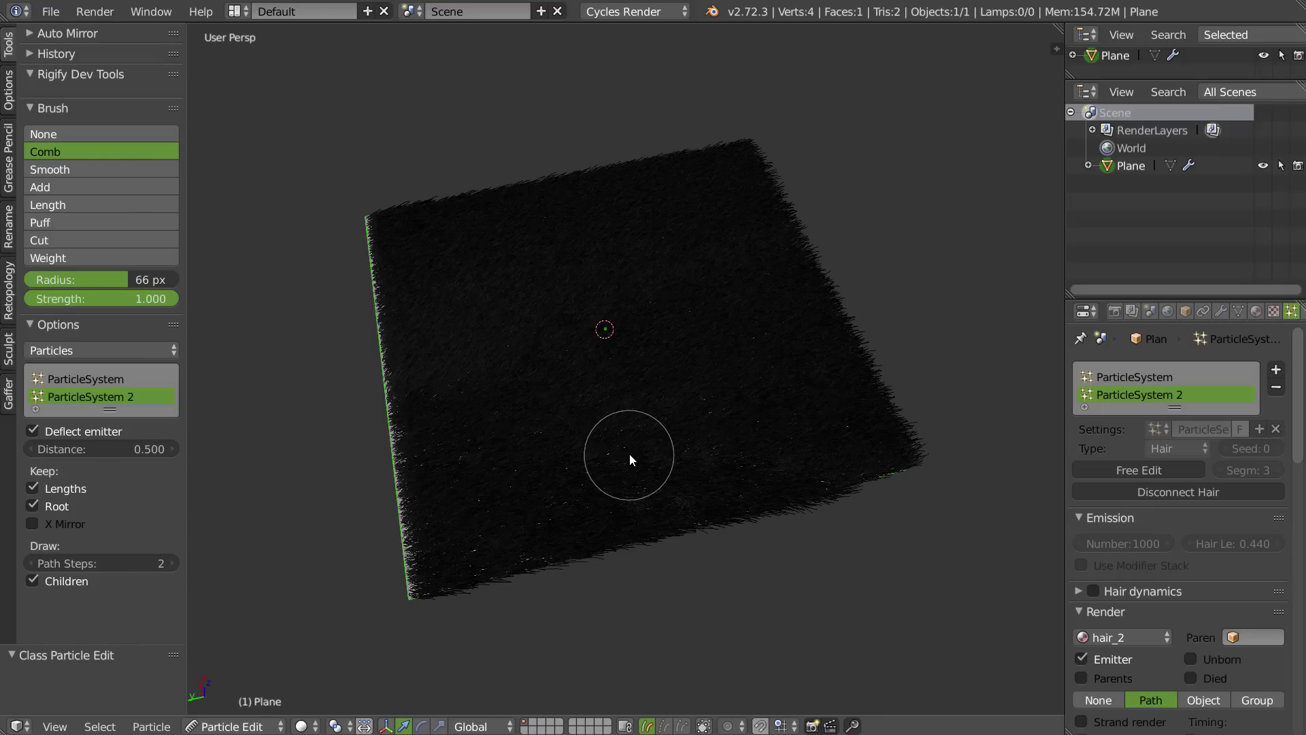
pyautogui.moveTo(440, 443)
pyautogui.mouseDown(button='middle')
pyautogui.moveTo(435, 379)
pyautogui.moveTo(481, 373)
pyautogui.moveTo(444, 429)
pyautogui.moveTo(433, 414)
pyautogui.mouseUp(button='middle')
pyautogui.scroll(1, 432, 415)
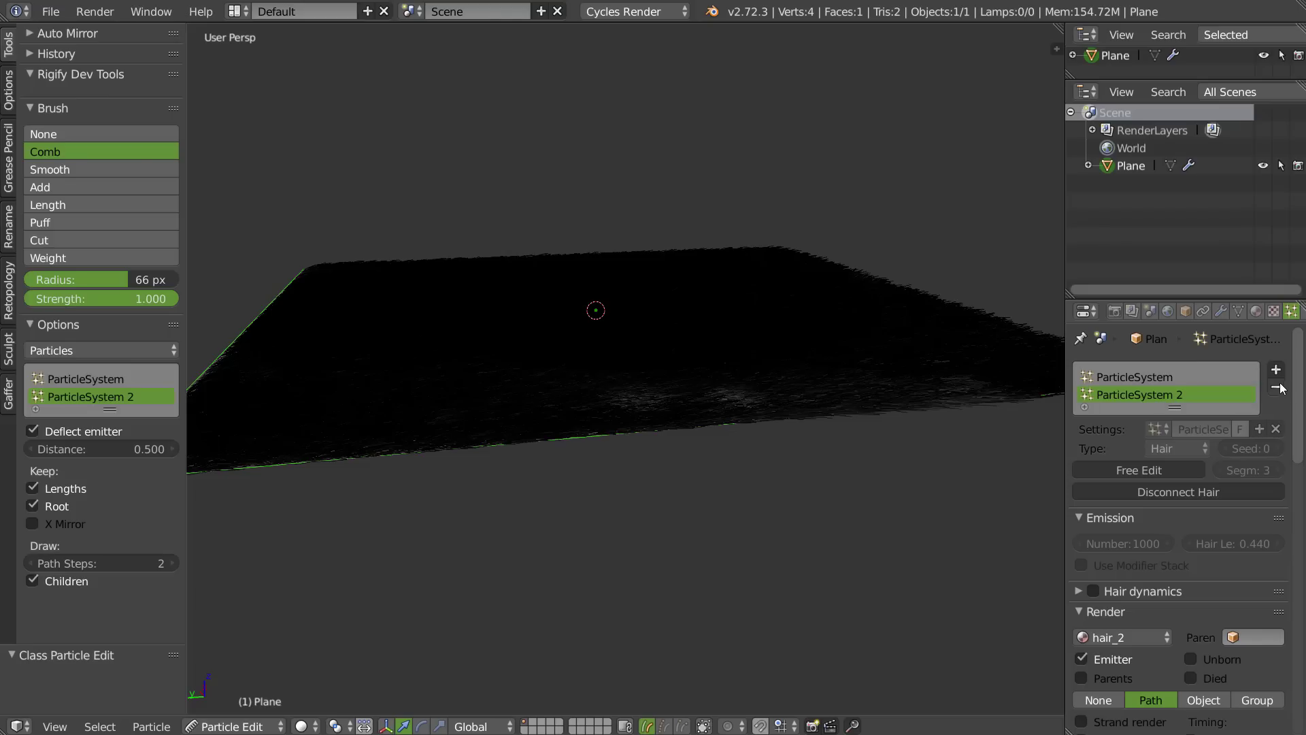
# - Save the current blend file
pyautogui.hotkey('ctrl', 's')
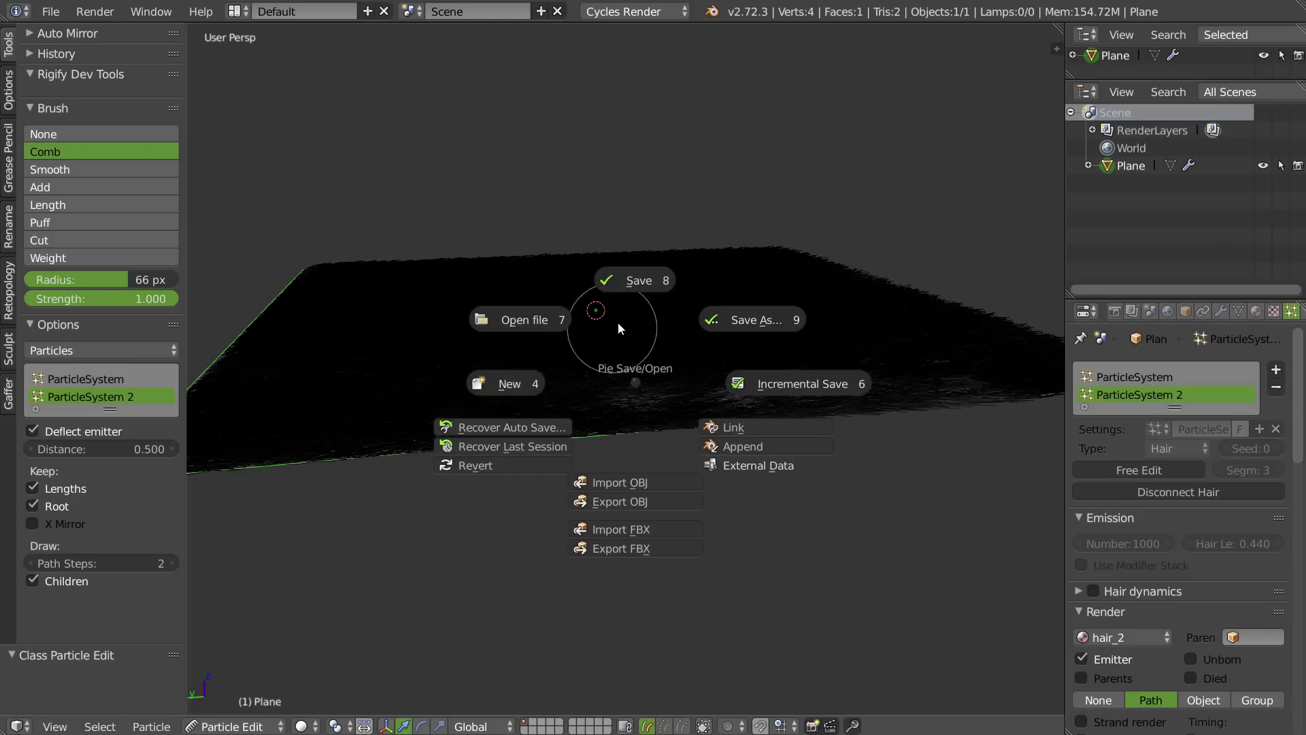
pyautogui.click(630, 283)
pyautogui.click(626, 284)
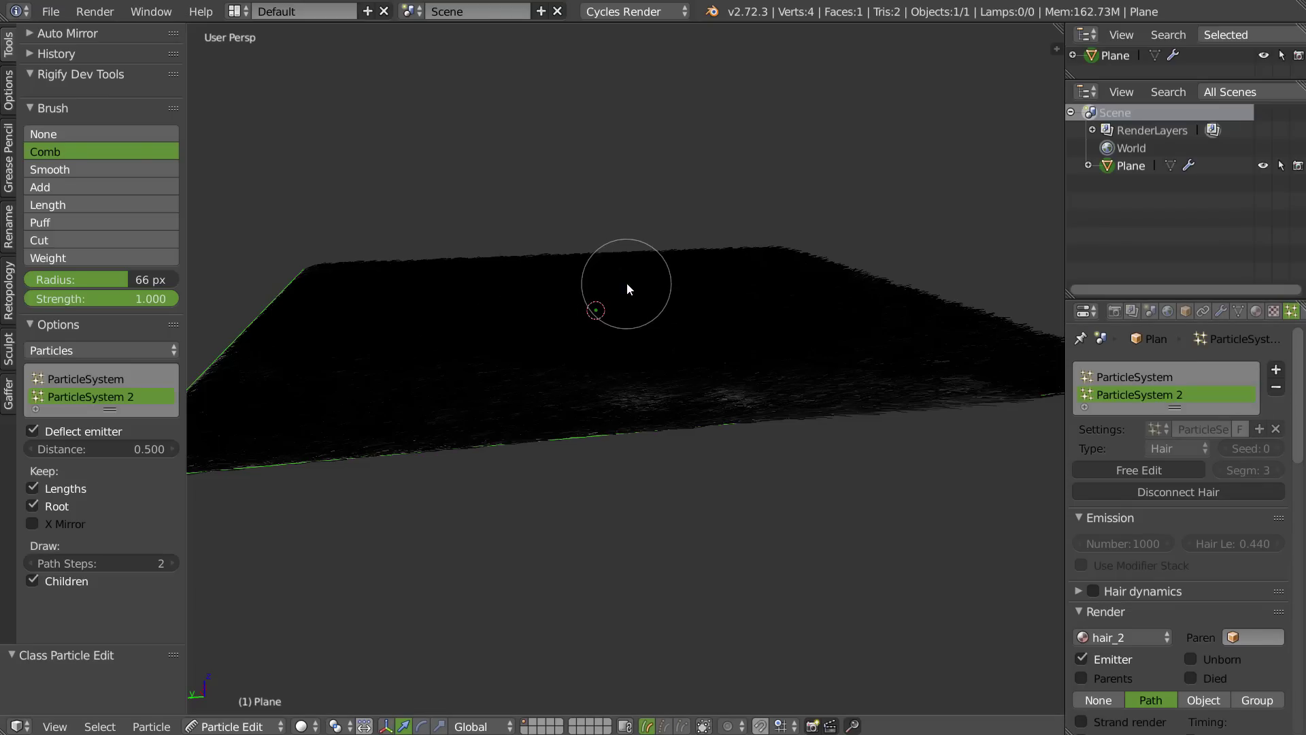
# - Remove ParticleSystem 2 from the plane and set the remaining system's displayed children to 10
pyautogui.click(1277, 390)
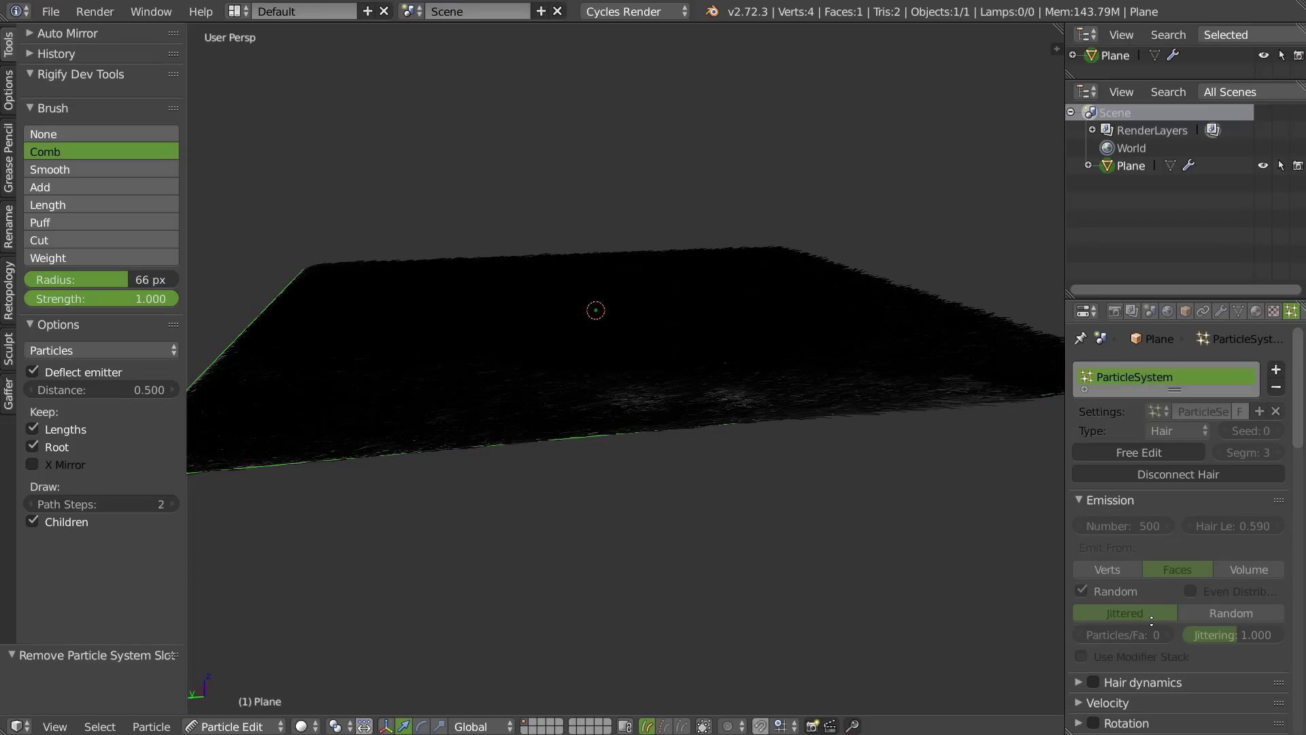
pyautogui.scroll(-8, 1113, 561)
pyautogui.click(1158, 649)
pyautogui.write('10')
pyautogui.press('Return')
pyautogui.moveTo(529, 269)
pyautogui.mouseDown(button='middle')
pyautogui.moveTo(501, 427)
pyautogui.moveTo(577, 402)
pyautogui.moveTo(565, 412)
pyautogui.moveTo(612, 381)
pyautogui.moveTo(613, 358)
pyautogui.moveTo(606, 374)
pyautogui.mouseUp(button='middle')
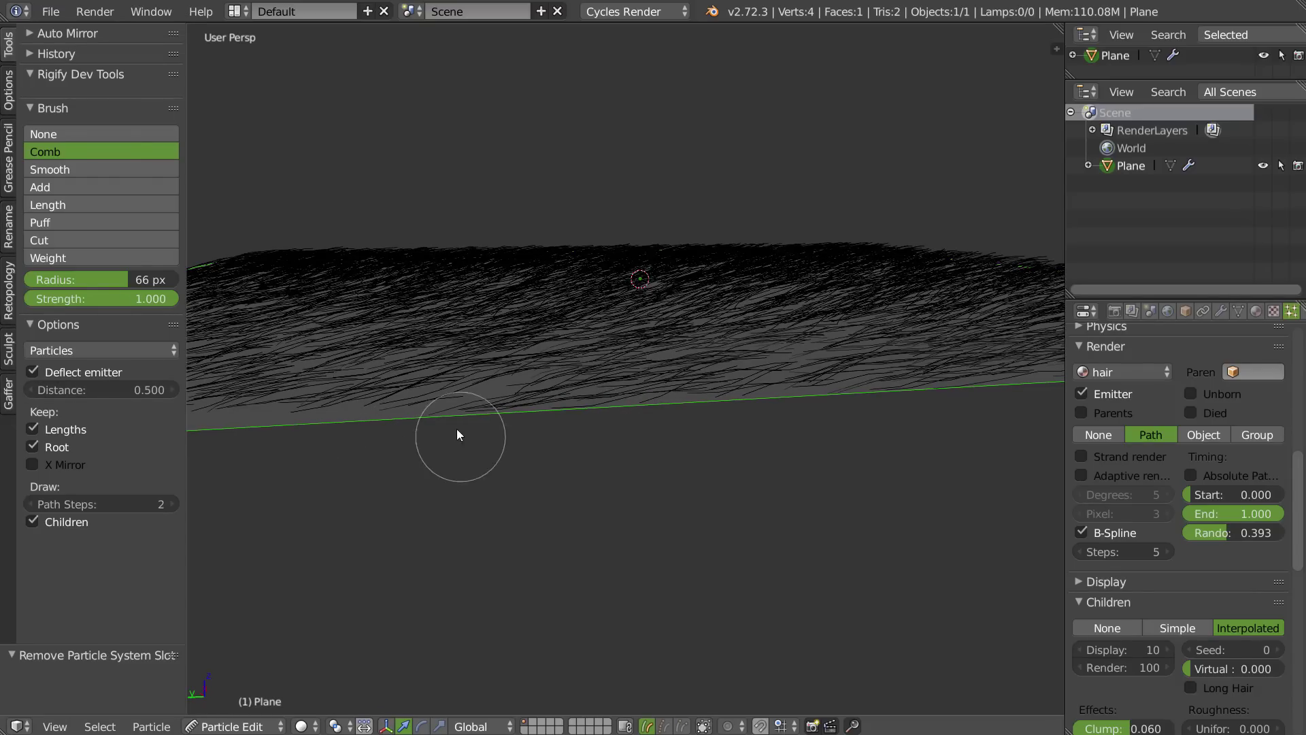
pyautogui.moveTo(393, 438); pyautogui.dragTo(478, 319, button='middle')
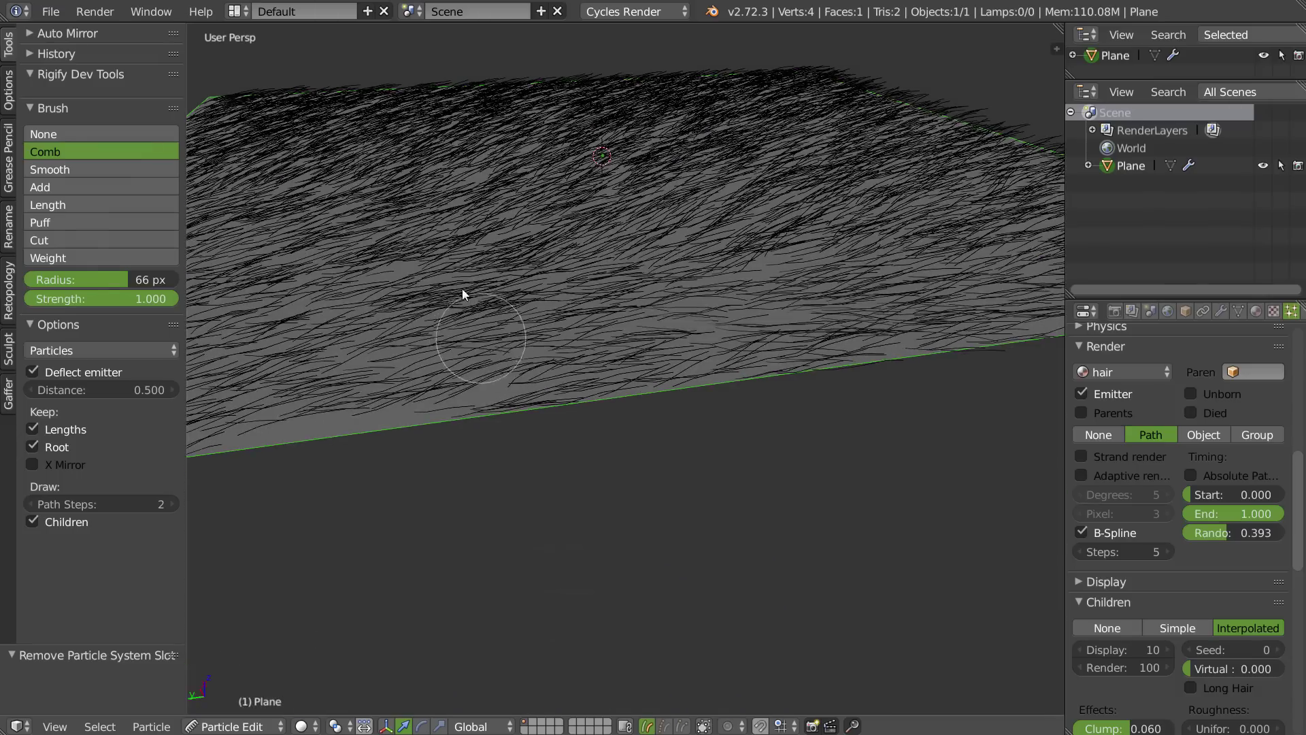
# - Set the Deflect emitter distance to 0 and comb the hair along the plane's front edge
pyautogui.moveTo(94, 389); pyautogui.dragTo(7, 398)
pyautogui.moveTo(113, 391); pyautogui.dragTo(36, 393)
pyautogui.moveTo(568, 391); pyautogui.dragTo(575, 462, button='middle')
pyautogui.moveTo(347, 589); pyautogui.dragTo(738, 563)
pyautogui.moveTo(664, 544)
pyautogui.mouseDown(button='middle')
pyautogui.moveTo(598, 458)
pyautogui.moveTo(601, 486)
pyautogui.mouseUp(button='middle')
pyautogui.moveTo(703, 435); pyautogui.dragTo(687, 440, button='middle')
pyautogui.moveTo(623, 468); pyautogui.dragTo(578, 480, button='middle')
# - Set the Deflect emitter distance to 1 and comb the hair along the plane's front edge
pyautogui.click(104, 389)
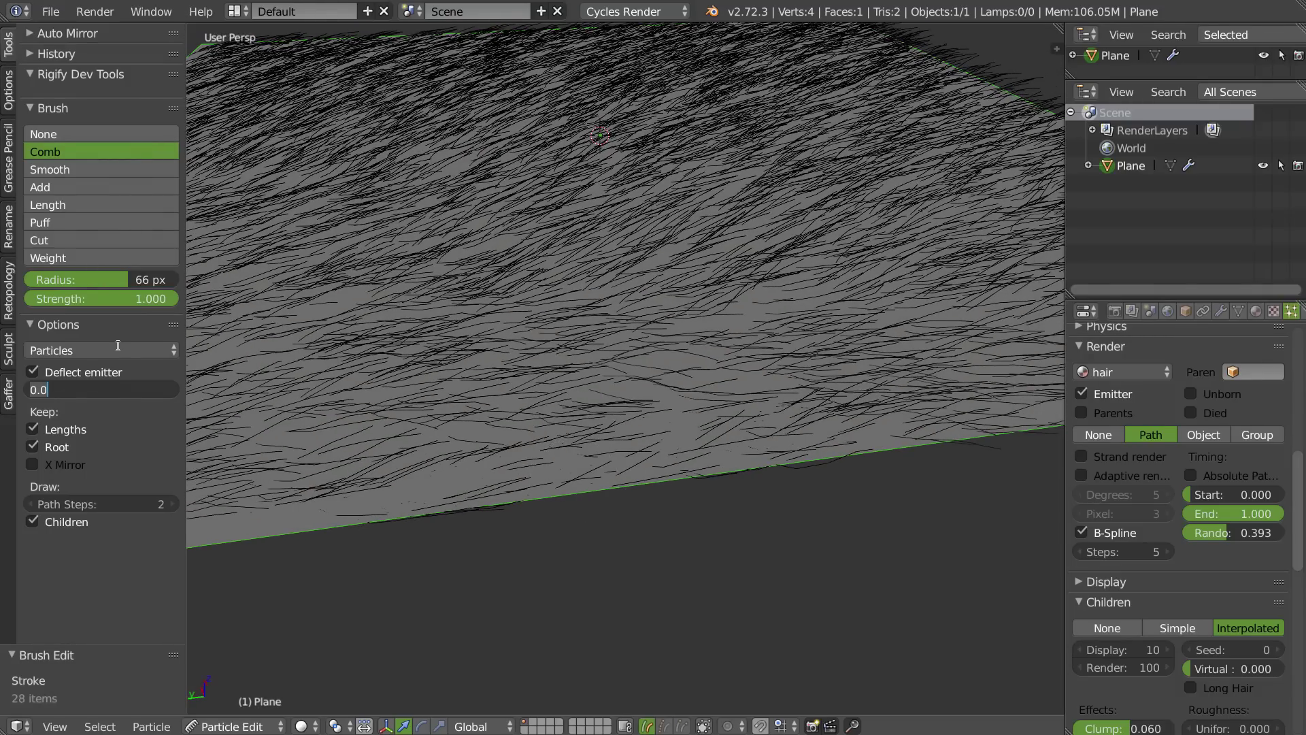
pyautogui.write('1')
pyautogui.press('Return')
pyautogui.moveTo(534, 466); pyautogui.dragTo(524, 472, button='middle')
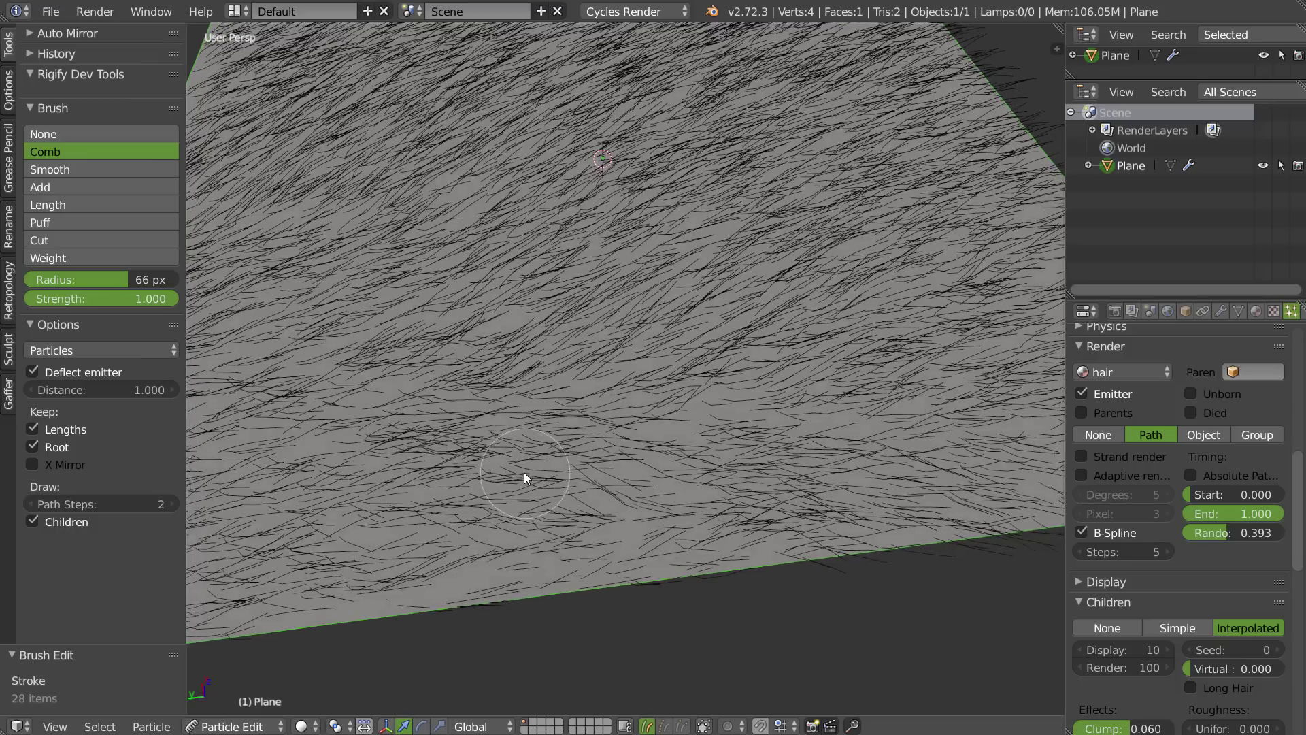
pyautogui.moveTo(402, 591); pyautogui.dragTo(752, 535)
pyautogui.moveTo(697, 533); pyautogui.dragTo(686, 439, button='middle')
pyautogui.moveTo(502, 178); pyautogui.dragTo(516, 238, button='middle')
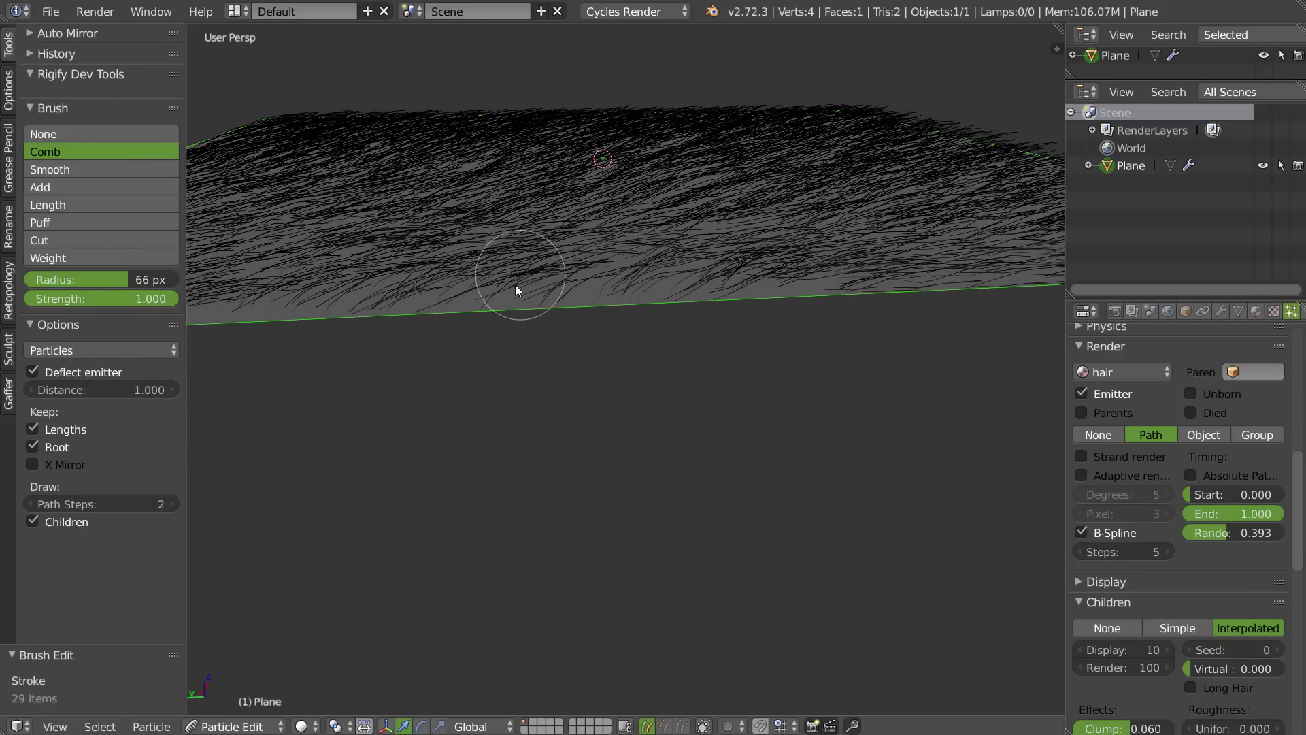
# - Sketch a surface line with three hair strands at decreasing angles below the plane, and erase the sketch
pyautogui.moveTo(584, 429); pyautogui.dragTo(579, 384, button='middle')
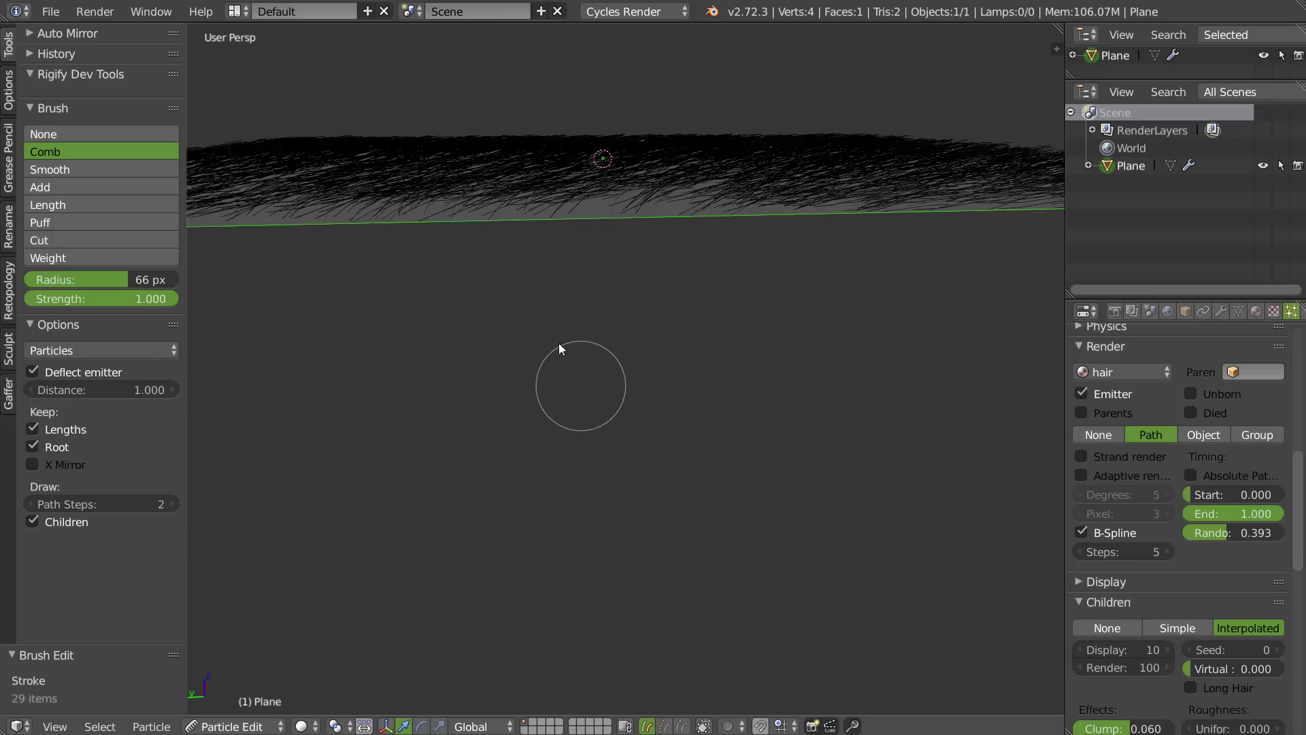
pyautogui.moveTo(290, 533); pyautogui.dragTo(913, 500)
pyautogui.moveTo(369, 523); pyautogui.dragTo(464, 449)
pyautogui.moveTo(473, 521); pyautogui.dragTo(602, 466)
pyautogui.moveTo(577, 520); pyautogui.dragTo(745, 501)
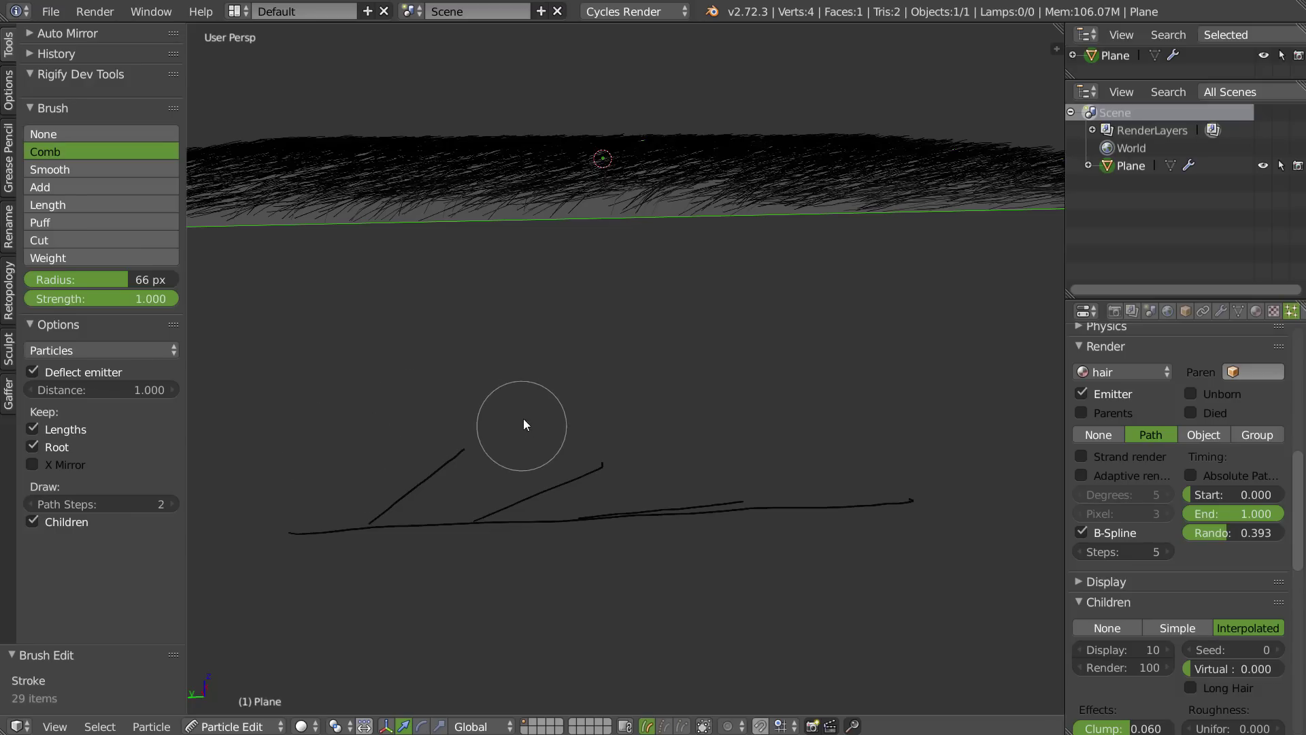
pyautogui.moveTo(295, 530)
pyautogui.mouseDown(button='right')
pyautogui.moveTo(362, 521)
pyautogui.moveTo(298, 566)
pyautogui.moveTo(391, 495)
pyautogui.moveTo(557, 531)
pyautogui.moveTo(866, 513)
pyautogui.moveTo(857, 500)
pyautogui.moveTo(711, 510)
pyautogui.moveTo(816, 502)
pyautogui.moveTo(674, 508)
pyautogui.moveTo(532, 487)
pyautogui.moveTo(560, 491)
pyautogui.moveTo(619, 460)
pyautogui.mouseUp(button='right')
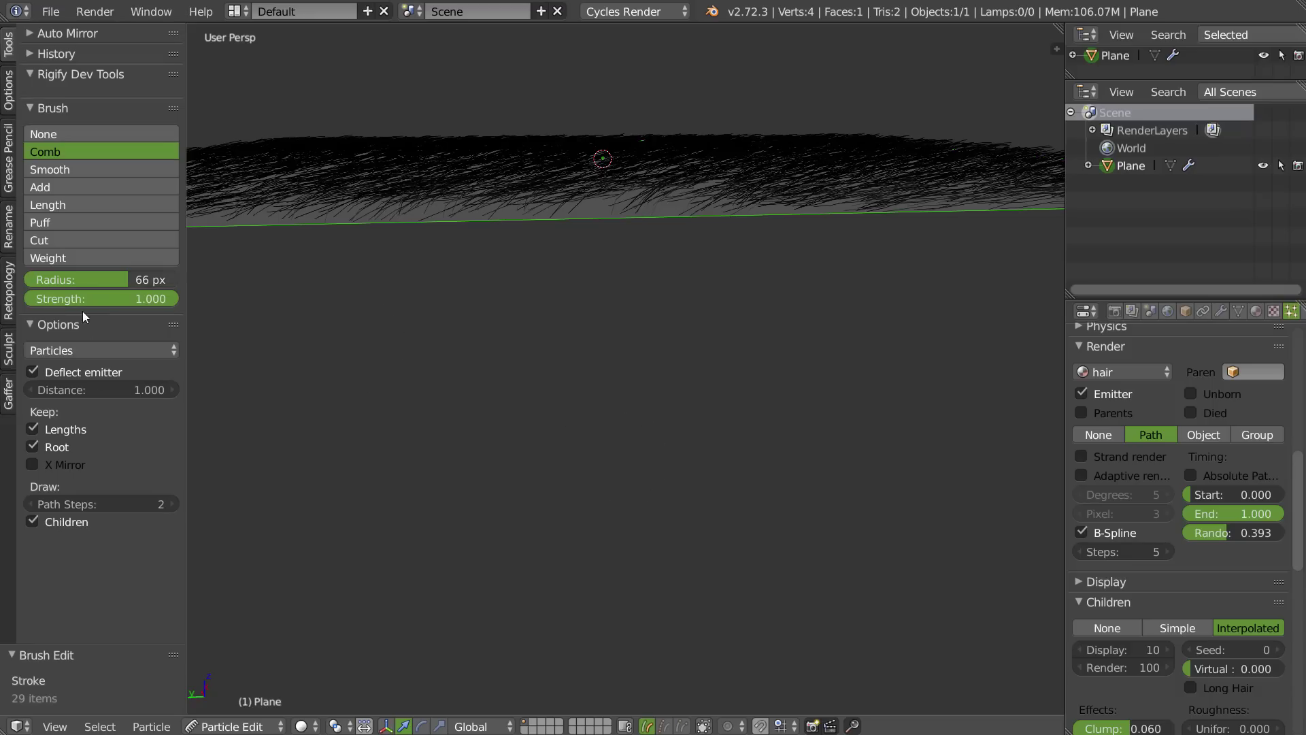
# - Raise the hairs diagonally across the middle of the plane with the Puff brush
pyautogui.moveTo(447, 285); pyautogui.dragTo(681, 586, button='middle')
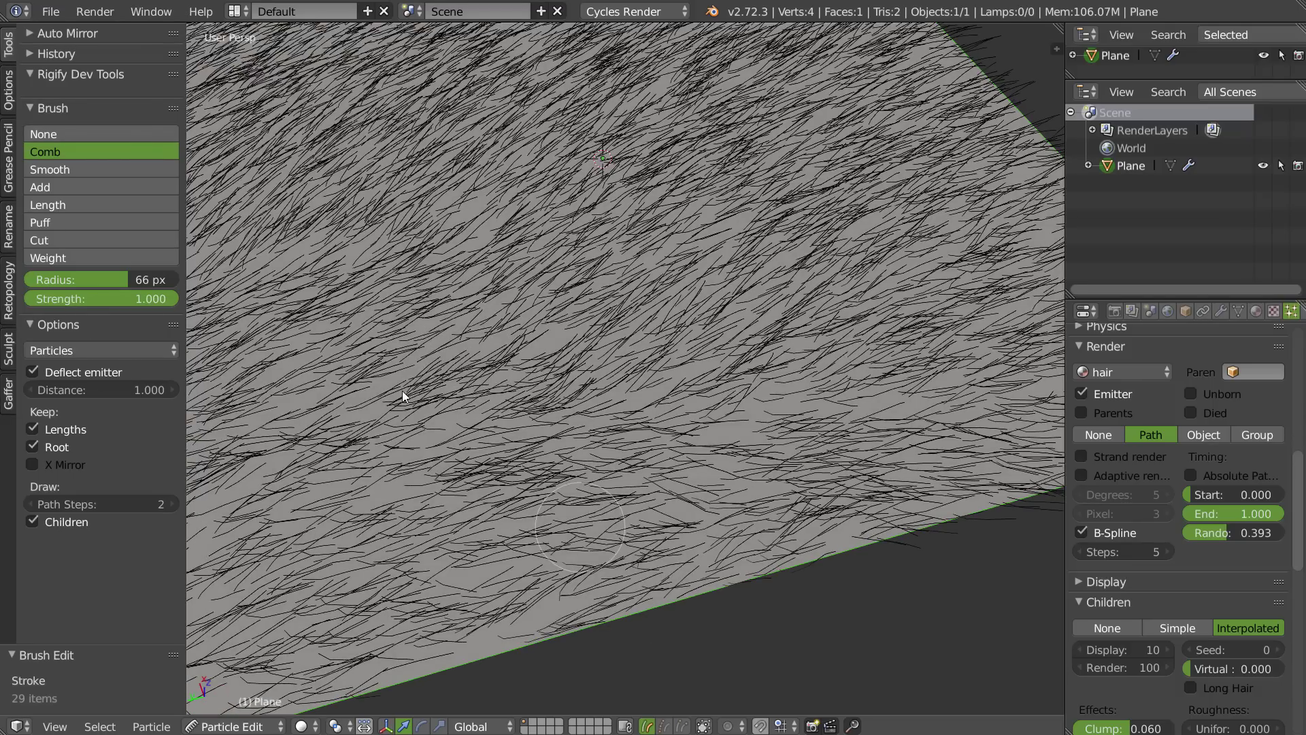
pyautogui.click(41, 222)
pyautogui.scroll(-5, 688, 349)
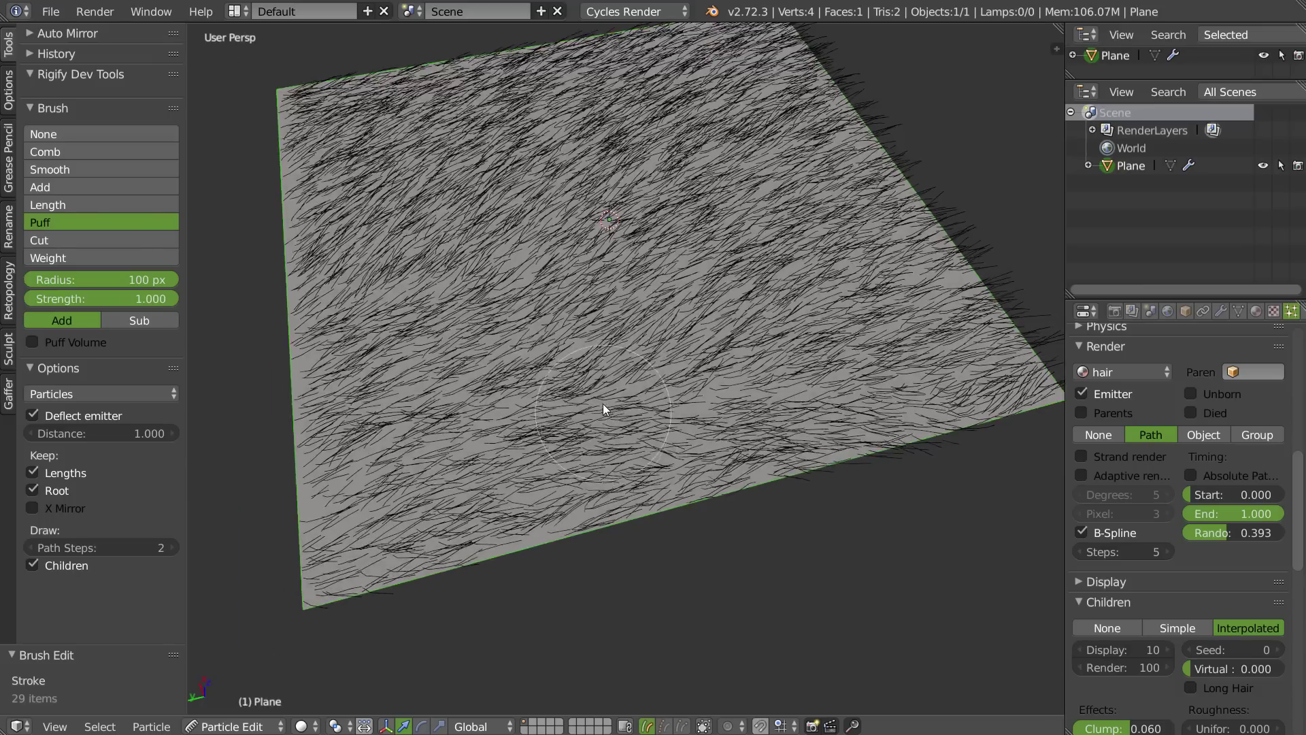
pyautogui.moveTo(516, 430)
pyautogui.mouseDown()
pyautogui.moveTo(770, 414)
pyautogui.moveTo(610, 362)
pyautogui.moveTo(367, 436)
pyautogui.moveTo(307, 382)
pyautogui.moveTo(538, 287)
pyautogui.moveTo(742, 296)
pyautogui.mouseUp()
pyautogui.moveTo(742, 297)
pyautogui.mouseDown(button='middle')
pyautogui.moveTo(598, 256)
pyautogui.moveTo(417, 292)
pyautogui.moveTo(449, 308)
pyautogui.mouseUp(button='middle')
# - Set the Deflect emitter distance to 0.5
pyautogui.click(103, 434)
pyautogui.write('.5')
pyautogui.press('Return')
pyautogui.moveTo(434, 411)
pyautogui.mouseDown(button='middle')
pyautogui.moveTo(427, 427)
pyautogui.moveTo(420, 417)
pyautogui.mouseUp(button='middle')
# - Comb the hair across the plane from its left edge to its right edge in five rows with the Comb brush
pyautogui.click(52, 151)
pyautogui.moveTo(240, 536)
pyautogui.mouseDown()
pyautogui.moveTo(414, 487)
pyautogui.moveTo(831, 431)
pyautogui.moveTo(980, 386)
pyautogui.mouseUp()
pyautogui.moveTo(243, 486); pyautogui.dragTo(813, 368)
pyautogui.moveTo(251, 433)
pyautogui.mouseDown()
pyautogui.moveTo(660, 333)
pyautogui.moveTo(803, 327)
pyautogui.mouseUp()
pyautogui.moveTo(269, 382); pyautogui.dragTo(817, 292)
pyautogui.moveTo(311, 312); pyautogui.dragTo(769, 252)
pyautogui.moveTo(611, 333)
pyautogui.mouseDown(button='middle')
pyautogui.moveTo(624, 296)
pyautogui.moveTo(575, 288)
pyautogui.moveTo(533, 246)
pyautogui.moveTo(518, 264)
pyautogui.mouseUp(button='middle')
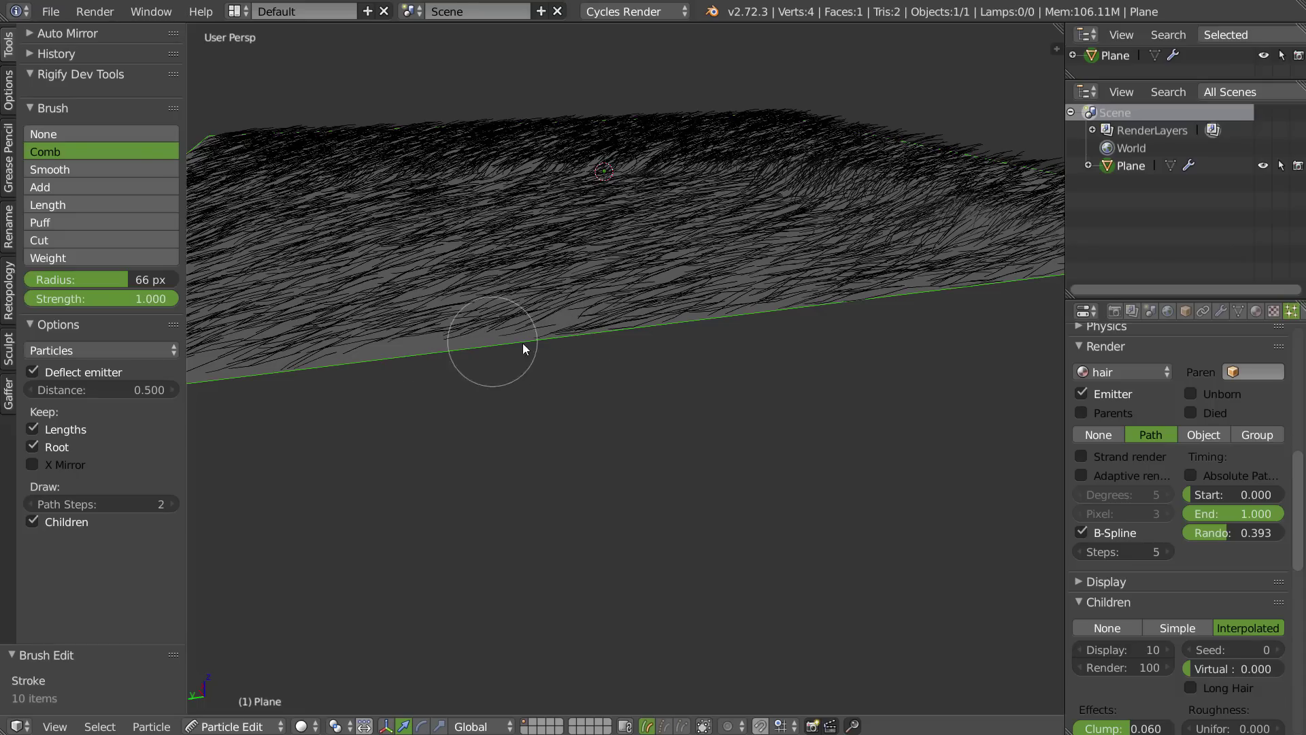
# - Comb two more long strokes diagonally across the plane and set the brush strength to 1.00
pyautogui.moveTo(645, 302); pyautogui.dragTo(362, 363, button='middle')
pyautogui.moveTo(268, 434)
pyautogui.mouseDown()
pyautogui.moveTo(397, 326)
pyautogui.moveTo(1000, 288)
pyautogui.mouseUp()
pyautogui.moveTo(264, 483)
pyautogui.mouseDown()
pyautogui.moveTo(643, 379)
pyautogui.moveTo(781, 300)
pyautogui.mouseUp()
pyautogui.hotkey('shift', 'f')
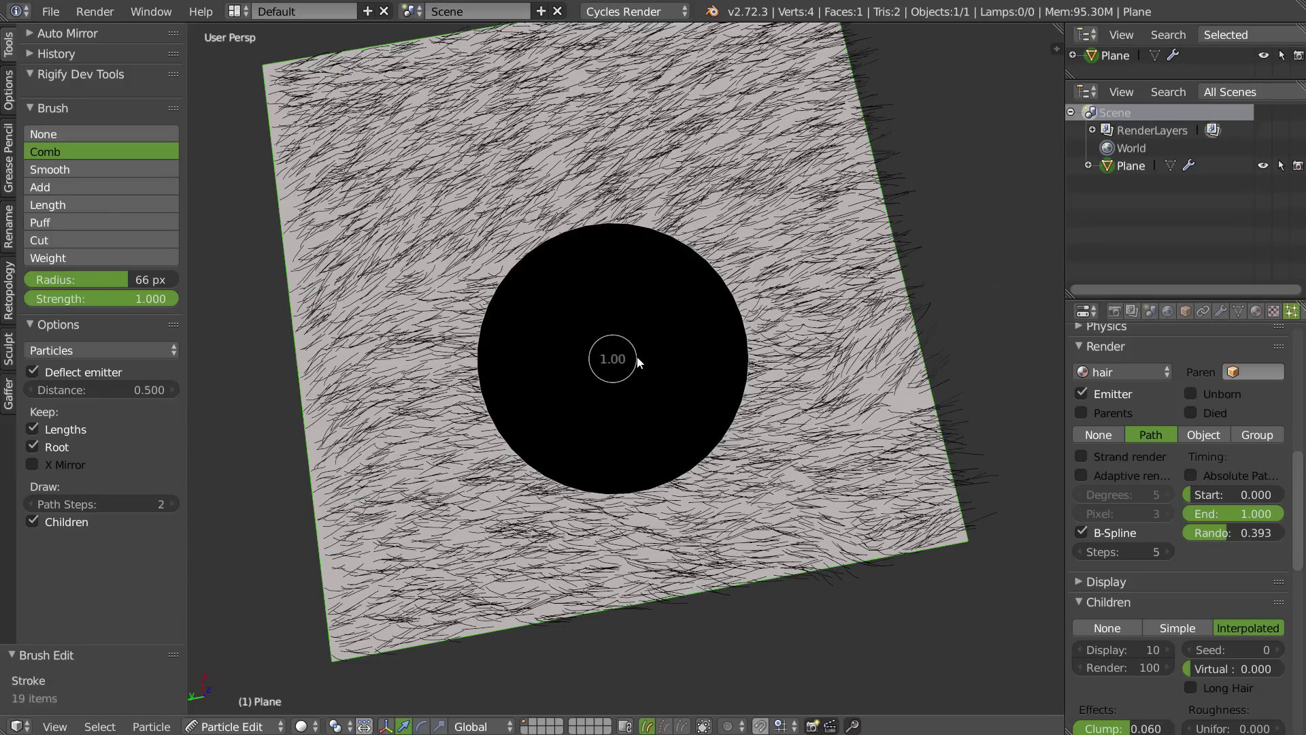
pyautogui.click(619, 354)
# - Comb the hair on the plane's upper half toward the right edge, sloping slightly downward
pyautogui.moveTo(286, 340)
pyautogui.mouseDown()
pyautogui.moveTo(592, 265)
pyautogui.moveTo(762, 327)
pyautogui.mouseUp()
pyautogui.moveTo(299, 298)
pyautogui.mouseDown()
pyautogui.moveTo(716, 260)
pyautogui.moveTo(898, 340)
pyautogui.mouseUp()
pyautogui.moveTo(381, 164)
pyautogui.mouseDown()
pyautogui.moveTo(553, 154)
pyautogui.moveTo(569, 192)
pyautogui.mouseUp()
pyautogui.moveTo(362, 140); pyautogui.dragTo(549, 143)
pyautogui.moveTo(400, 81); pyautogui.dragTo(899, 225)
pyautogui.moveTo(758, 226); pyautogui.dragTo(932, 272)
pyautogui.moveTo(721, 298); pyautogui.dragTo(979, 332)
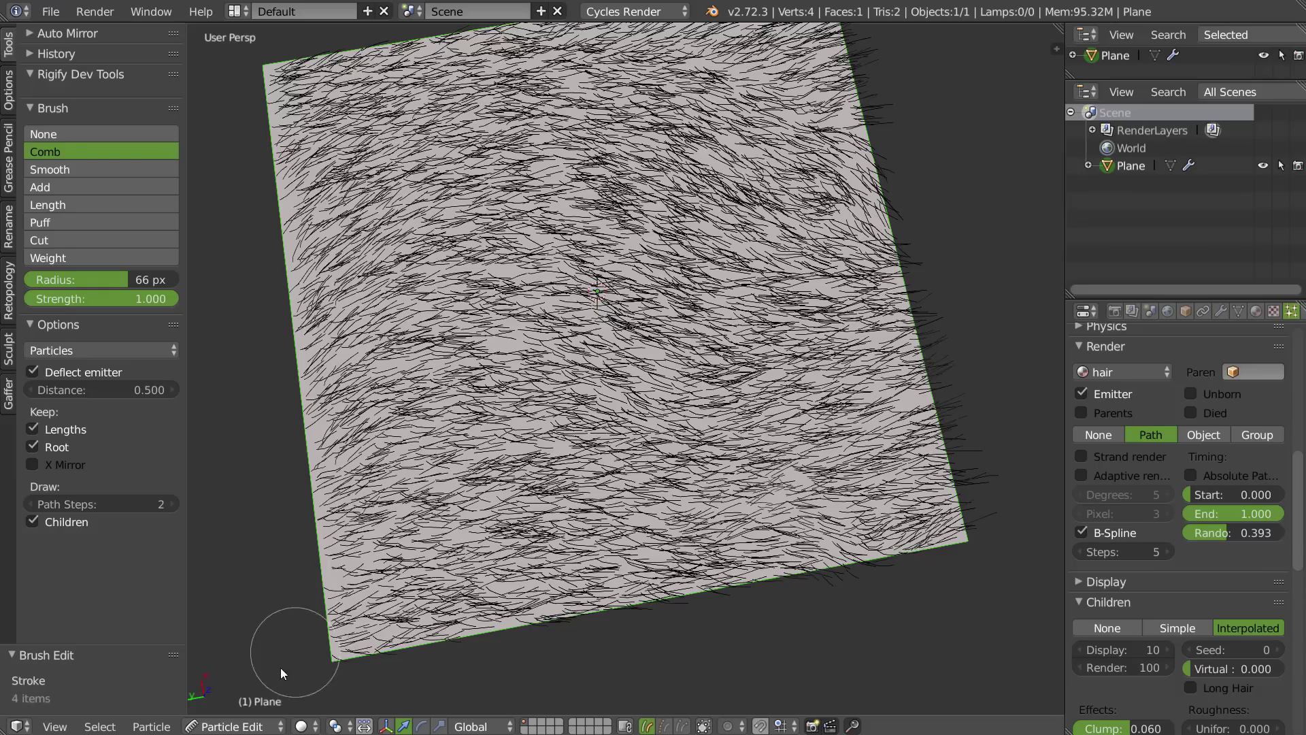
# - Comb the hair from the plane's lower-left corner outward, up and to the right
pyautogui.moveTo(281, 668); pyautogui.dragTo(797, 570)
pyautogui.moveTo(295, 653)
pyautogui.mouseDown()
pyautogui.moveTo(439, 509)
pyautogui.moveTo(470, 439)
pyautogui.mouseUp()
pyautogui.moveTo(332, 663); pyautogui.dragTo(752, 501)
pyautogui.moveTo(327, 633)
pyautogui.mouseDown()
pyautogui.moveTo(423, 512)
pyautogui.moveTo(777, 483)
pyautogui.moveTo(393, 632)
pyautogui.moveTo(662, 444)
pyautogui.mouseUp()
# - Comb the hair diagonally up across the plane toward its right edge and lower-right corner
pyautogui.moveTo(663, 444); pyautogui.dragTo(514, 466, button='middle')
pyautogui.moveTo(354, 560)
pyautogui.mouseDown()
pyautogui.moveTo(636, 398)
pyautogui.moveTo(839, 380)
pyautogui.moveTo(905, 214)
pyautogui.moveTo(898, 224)
pyautogui.mouseUp()
pyautogui.moveTo(349, 420)
pyautogui.mouseDown()
pyautogui.moveTo(670, 347)
pyautogui.moveTo(796, 246)
pyautogui.moveTo(877, 136)
pyautogui.mouseUp()
pyautogui.moveTo(333, 390)
pyautogui.mouseDown()
pyautogui.moveTo(712, 328)
pyautogui.moveTo(815, 219)
pyautogui.moveTo(881, 178)
pyautogui.moveTo(904, 189)
pyautogui.mouseUp()
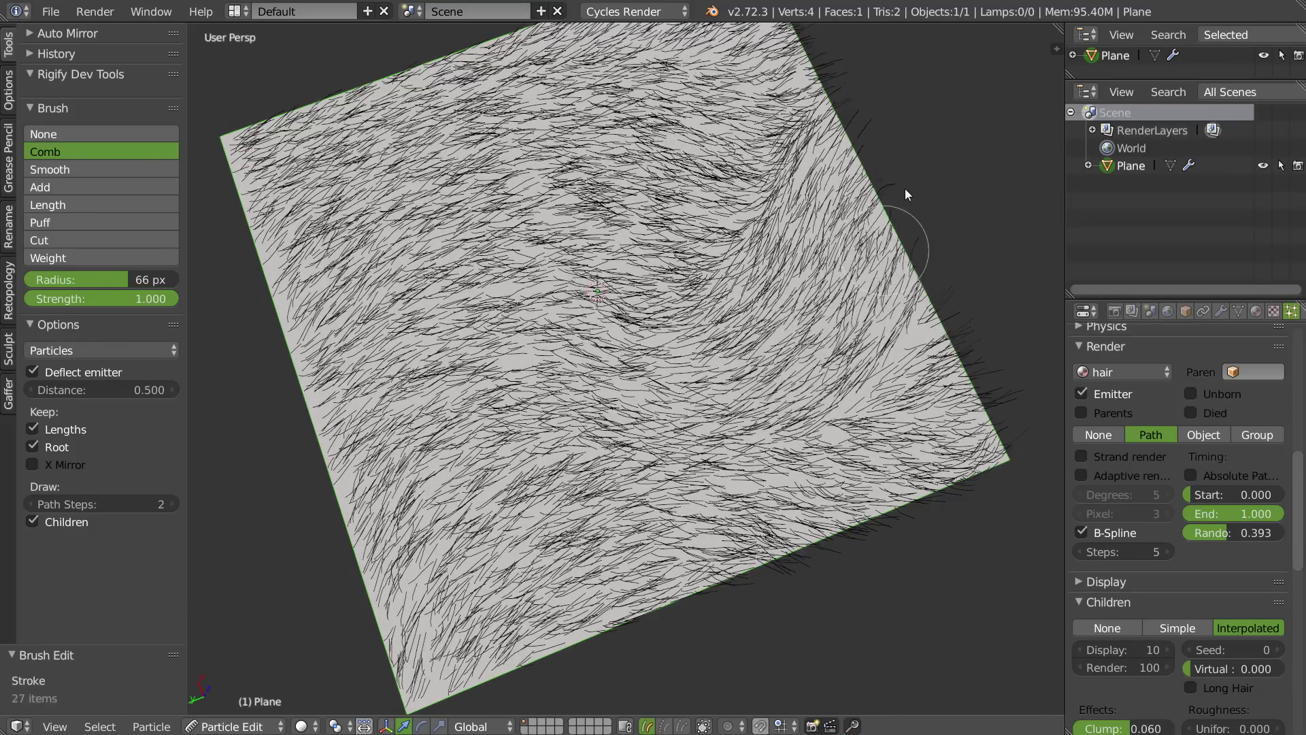
pyautogui.moveTo(714, 476)
pyautogui.mouseDown()
pyautogui.moveTo(810, 469)
pyautogui.moveTo(990, 262)
pyautogui.mouseUp()
pyautogui.moveTo(912, 461)
pyautogui.mouseDown()
pyautogui.moveTo(980, 394)
pyautogui.moveTo(976, 367)
pyautogui.mouseUp()
# - Comb the center hair downward and the hair near the far edge and right corner outward to vary the flow
pyautogui.moveTo(680, 272); pyautogui.dragTo(628, 216, button='middle')
pyautogui.moveTo(666, 287)
pyautogui.mouseDown(button='middle')
pyautogui.moveTo(597, 268)
pyautogui.moveTo(583, 213)
pyautogui.moveTo(830, 279)
pyautogui.moveTo(698, 249)
pyautogui.moveTo(719, 257)
pyautogui.moveTo(699, 353)
pyautogui.moveTo(810, 369)
pyautogui.moveTo(780, 479)
pyautogui.moveTo(777, 466)
pyautogui.mouseUp(button='middle')
pyautogui.moveTo(469, 247)
pyautogui.mouseDown()
pyautogui.moveTo(594, 265)
pyautogui.moveTo(694, 317)
pyautogui.mouseUp()
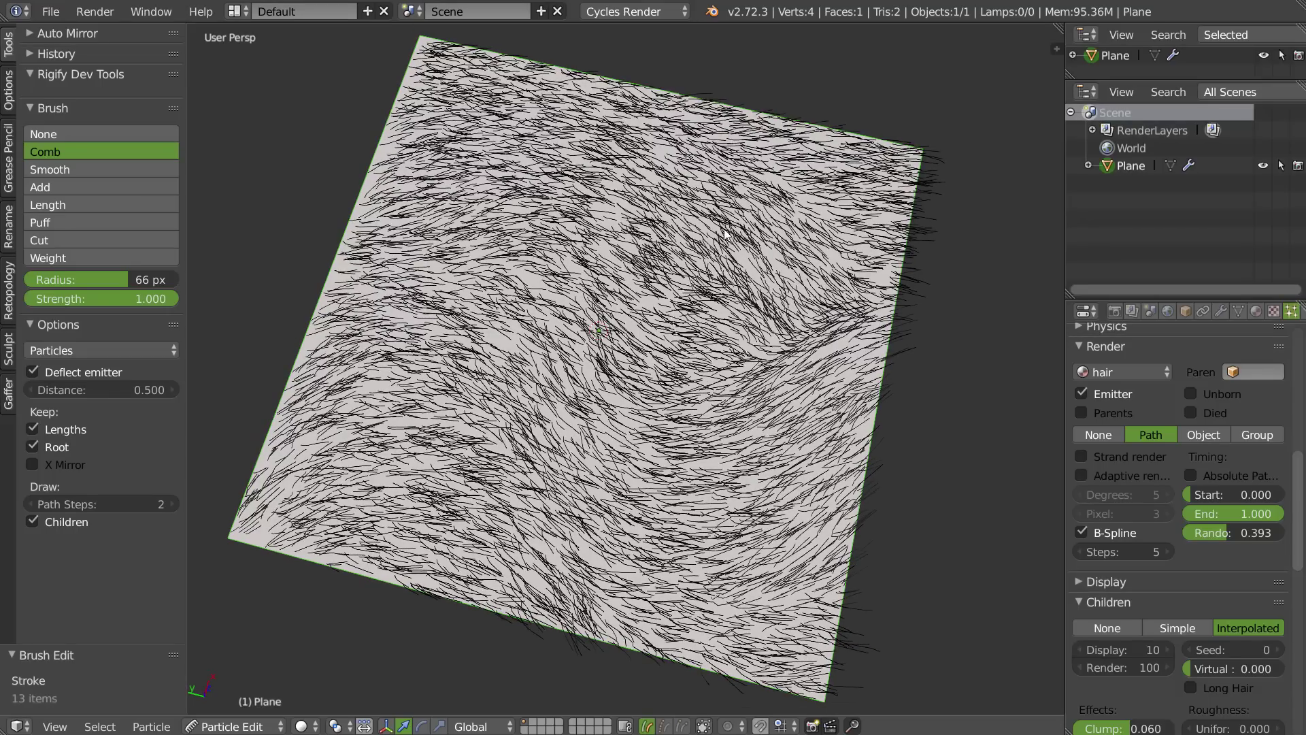
pyautogui.moveTo(716, 204)
pyautogui.mouseDown()
pyautogui.moveTo(712, 113)
pyautogui.moveTo(881, 187)
pyautogui.moveTo(1027, 180)
pyautogui.mouseUp()
pyautogui.moveTo(825, 243); pyautogui.dragTo(1027, 211)
pyautogui.moveTo(864, 289); pyautogui.dragTo(979, 244)
pyautogui.moveTo(323, 129); pyautogui.dragTo(608, 61)
pyautogui.moveTo(360, 156); pyautogui.dragTo(602, 102)
# - Switch the viewport shading to Render to preview the combed hair
pyautogui.moveTo(625, 330)
pyautogui.mouseDown(button='middle')
pyautogui.moveTo(708, 278)
pyautogui.moveTo(660, 312)
pyautogui.moveTo(686, 279)
pyautogui.moveTo(628, 328)
pyautogui.moveTo(618, 234)
pyautogui.moveTo(633, 327)
pyautogui.moveTo(688, 292)
pyautogui.mouseUp(button='middle')
pyautogui.scroll(3, 660, 312)
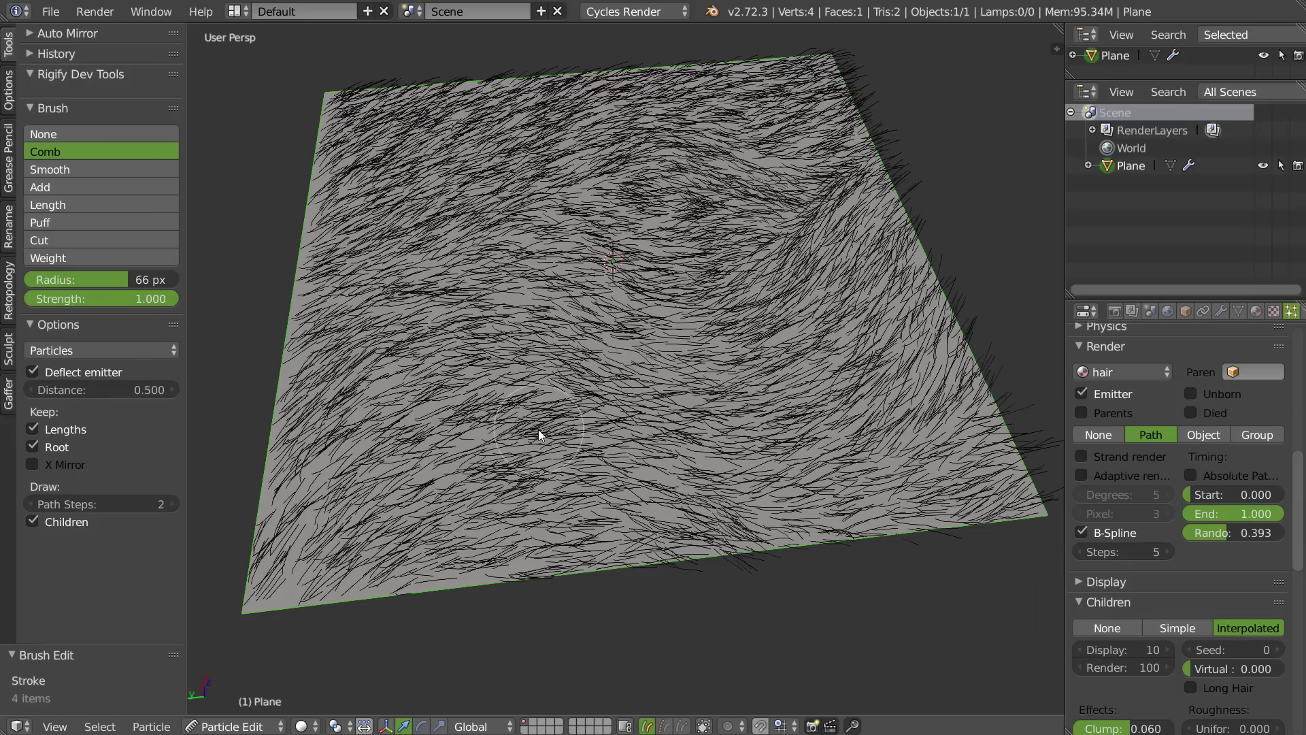
pyautogui.press('z')
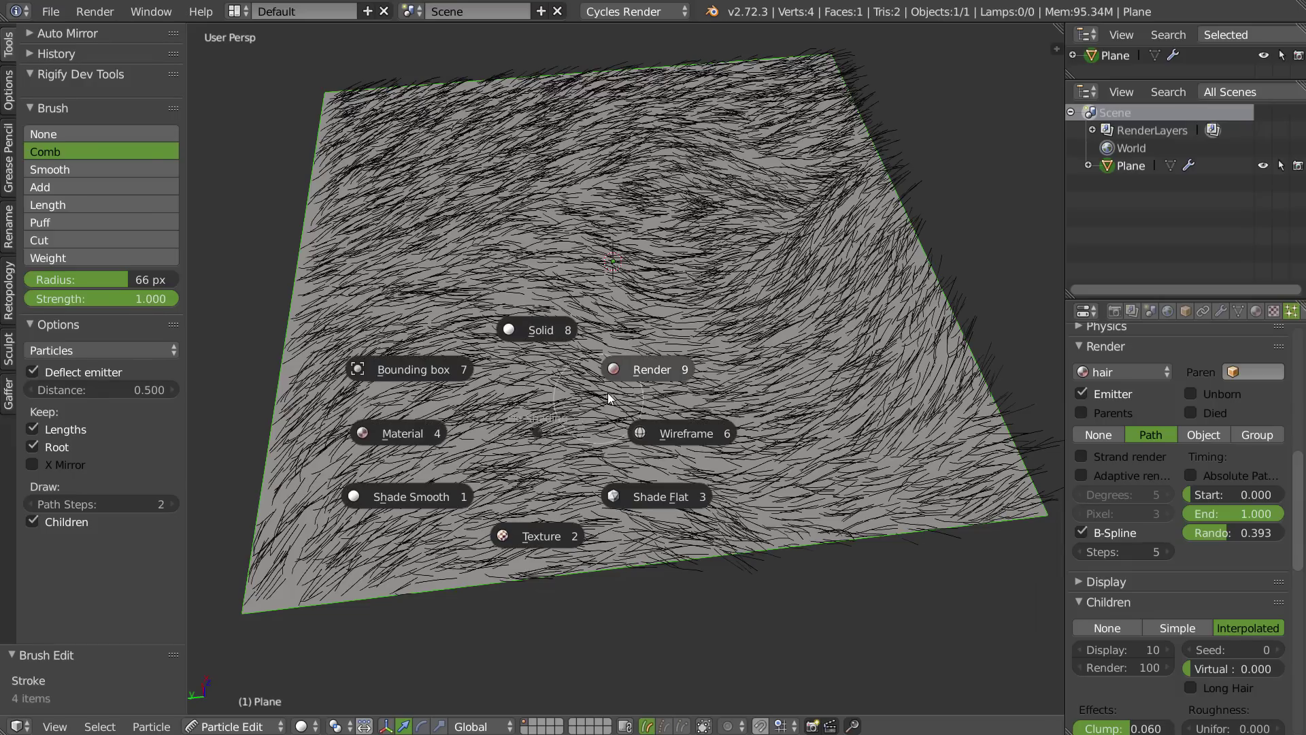
pyautogui.click(643, 370)
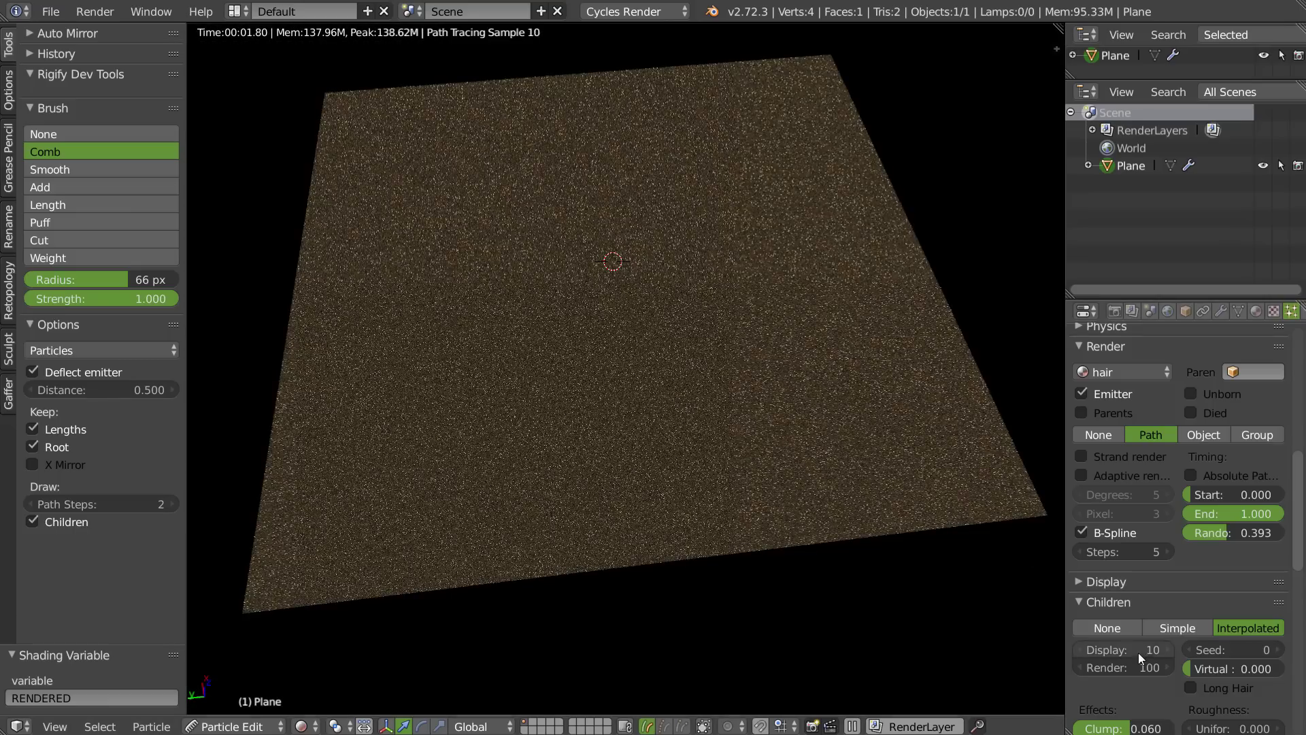
pyautogui.moveTo(601, 424); pyautogui.dragTo(618, 410, button='middle')
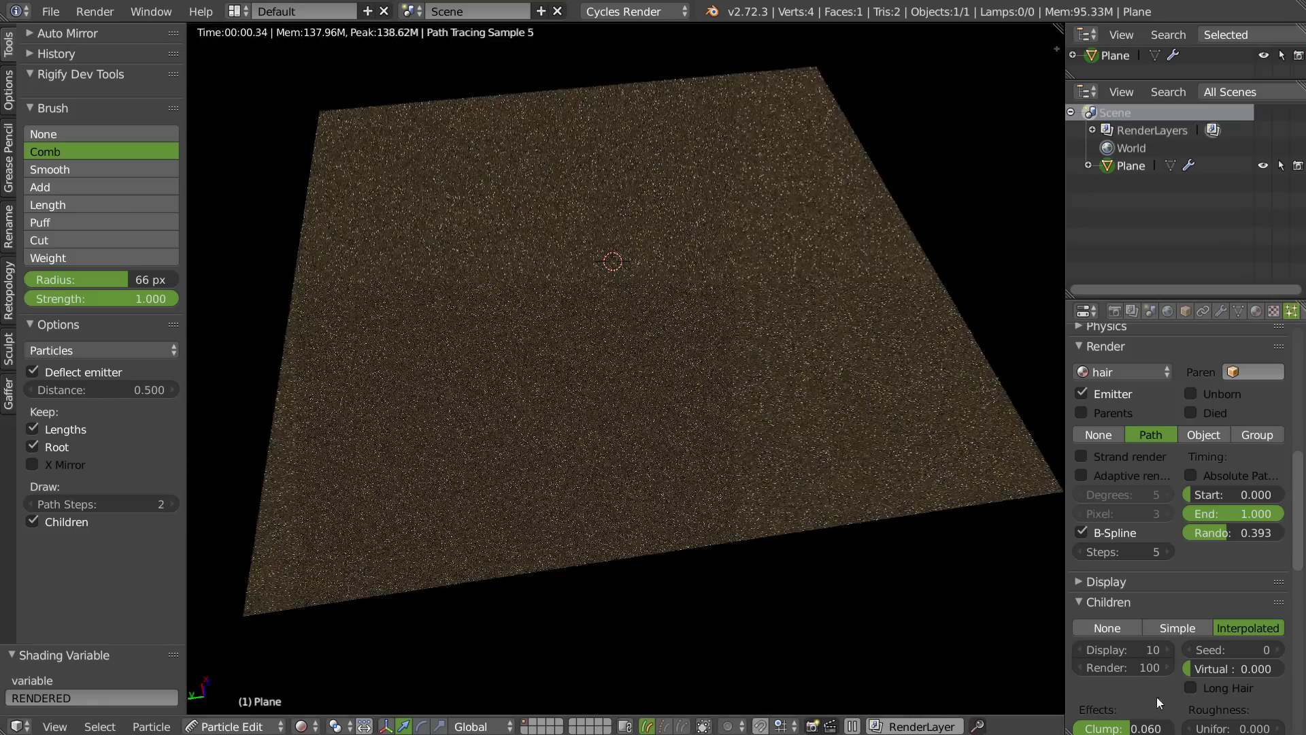
# - Set the displayed children to 200 and switch from Particle Edit to Object Mode
pyautogui.click(1120, 650)
pyautogui.write('200')
pyautogui.press('Return')
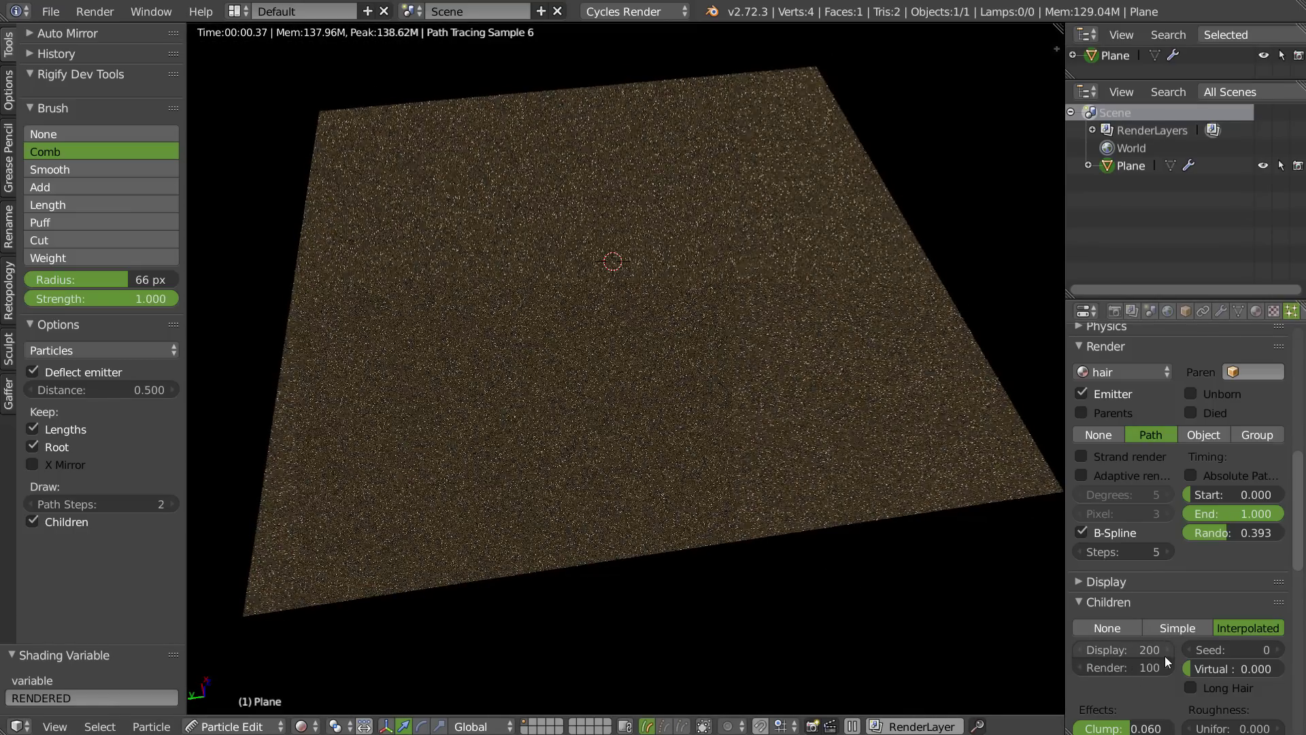
pyautogui.press('Tab')
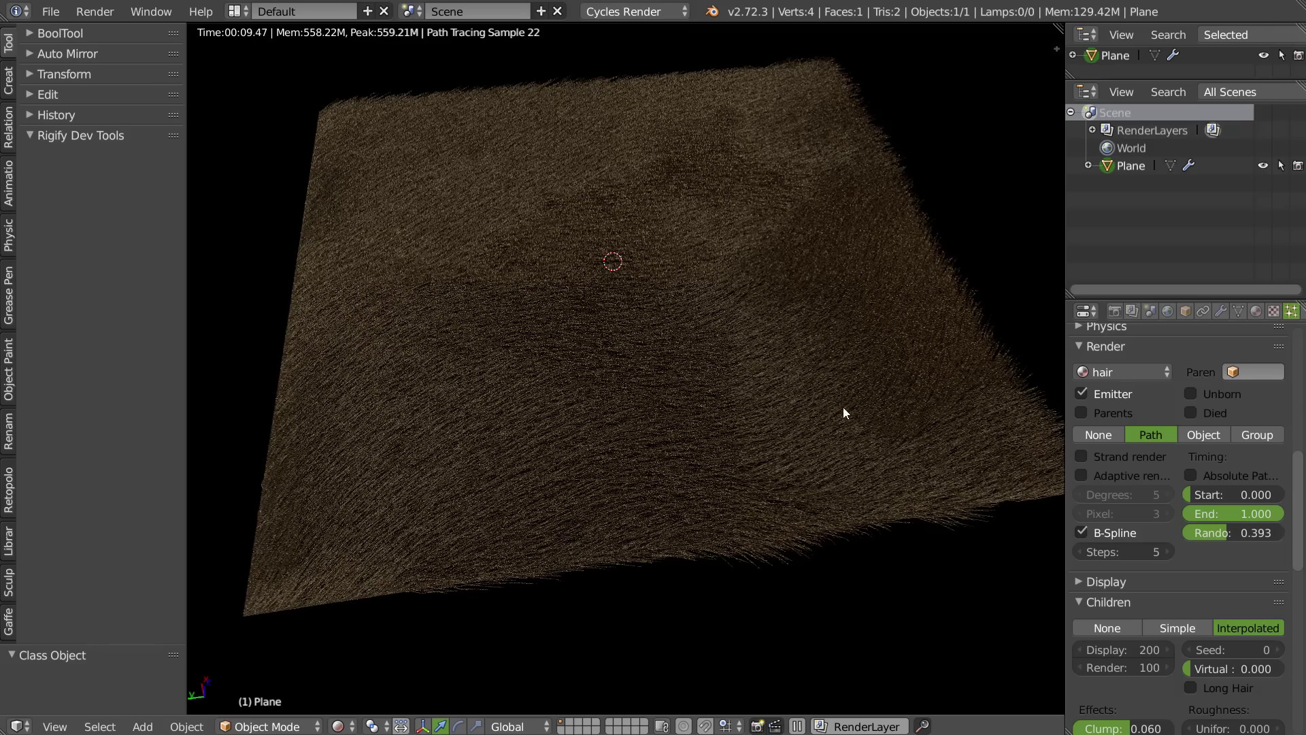
# - Examine the rendered fur from above and return the viewport to Solid shading
pyautogui.moveTo(784, 410); pyautogui.dragTo(748, 442, button='middle')
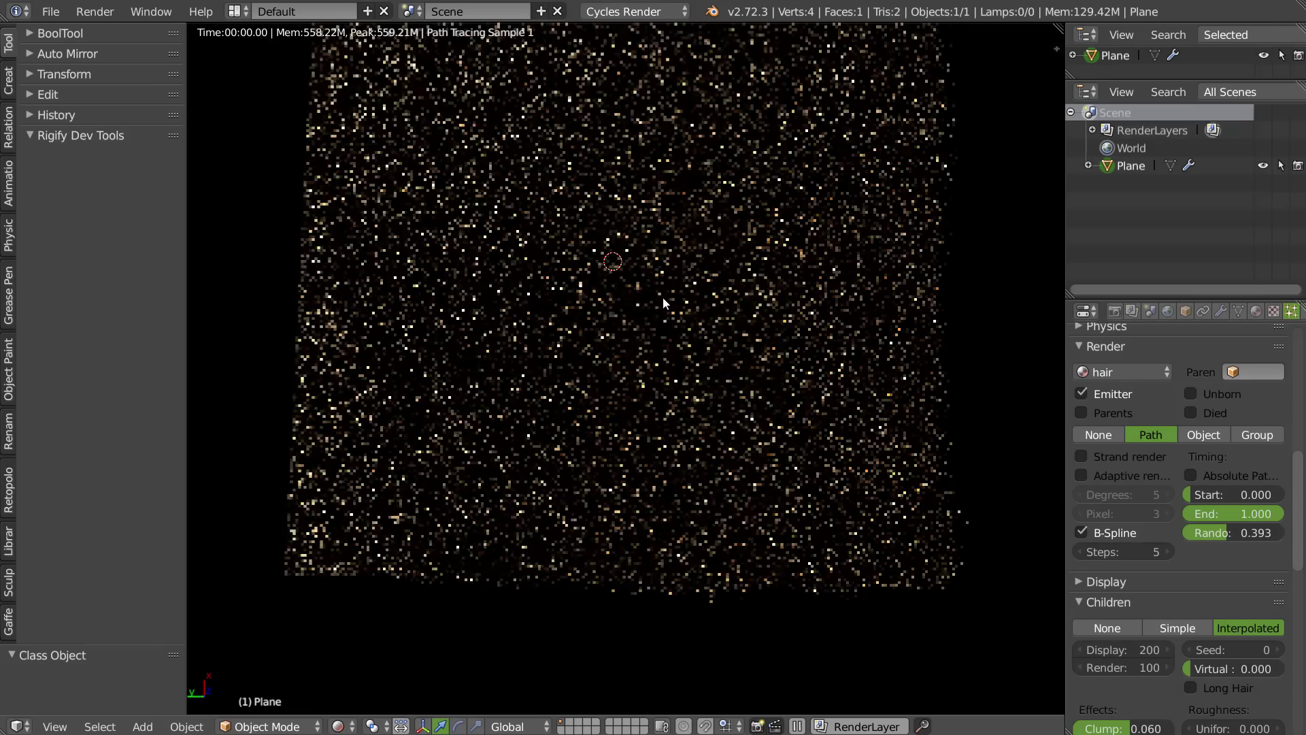
pyautogui.keyDown('shift'); pyautogui.moveTo(649, 425); pyautogui.dragTo(644, 467, button='middle'); pyautogui.keyUp('shift')
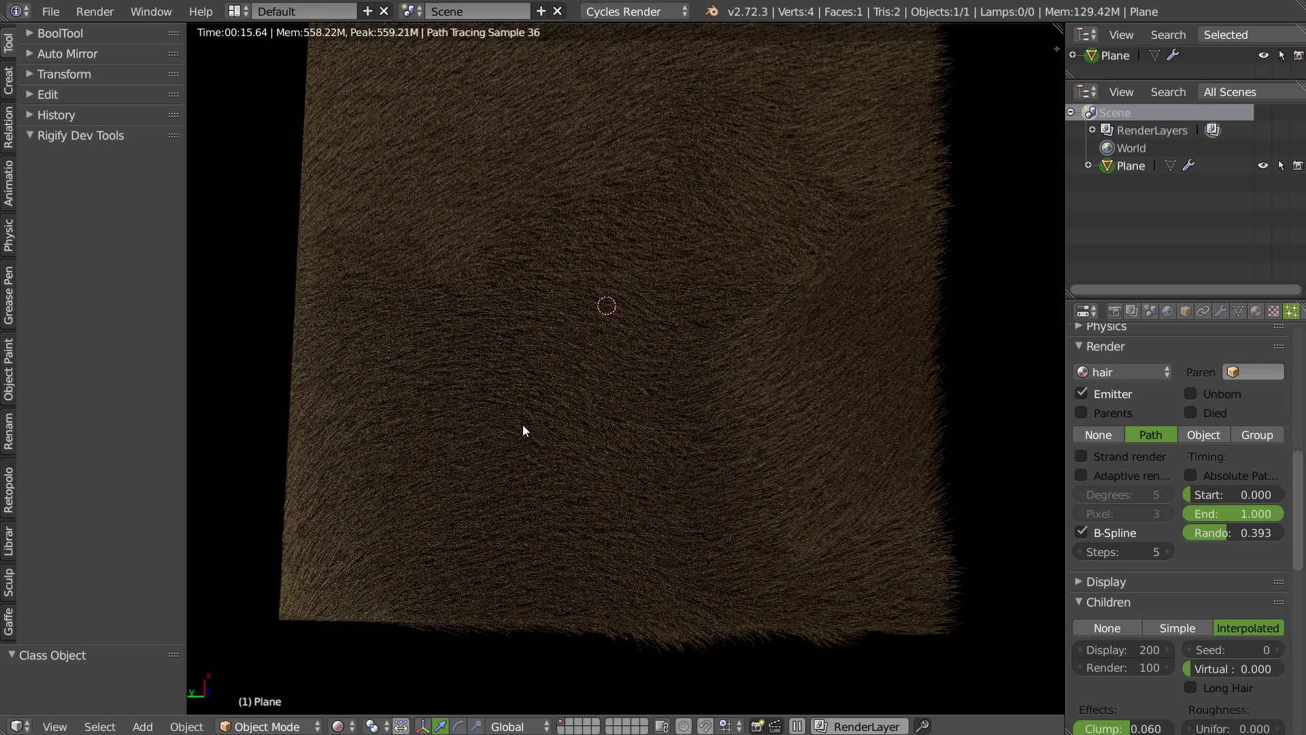
pyautogui.moveTo(639, 354)
pyautogui.mouseDown(button='middle')
pyautogui.moveTo(656, 324)
pyautogui.moveTo(621, 329)
pyautogui.mouseUp(button='middle')
pyautogui.press('z')
pyautogui.moveTo(688, 437); pyautogui.dragTo(730, 353, button='middle')
# - Replace the plane's remaining particle system with a new one of type Hair
pyautogui.scroll(10, 1235, 415)
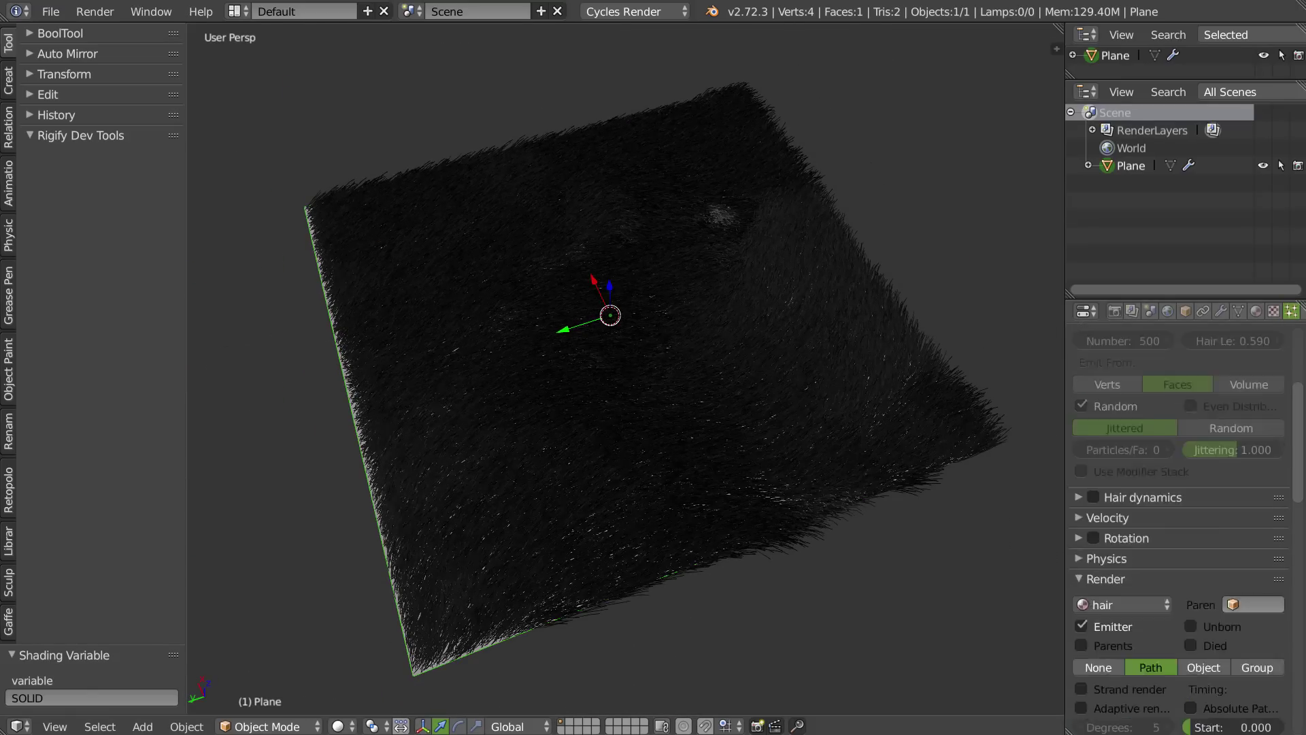
pyautogui.click(1291, 387)
pyautogui.moveTo(642, 370); pyautogui.dragTo(553, 318, button='middle')
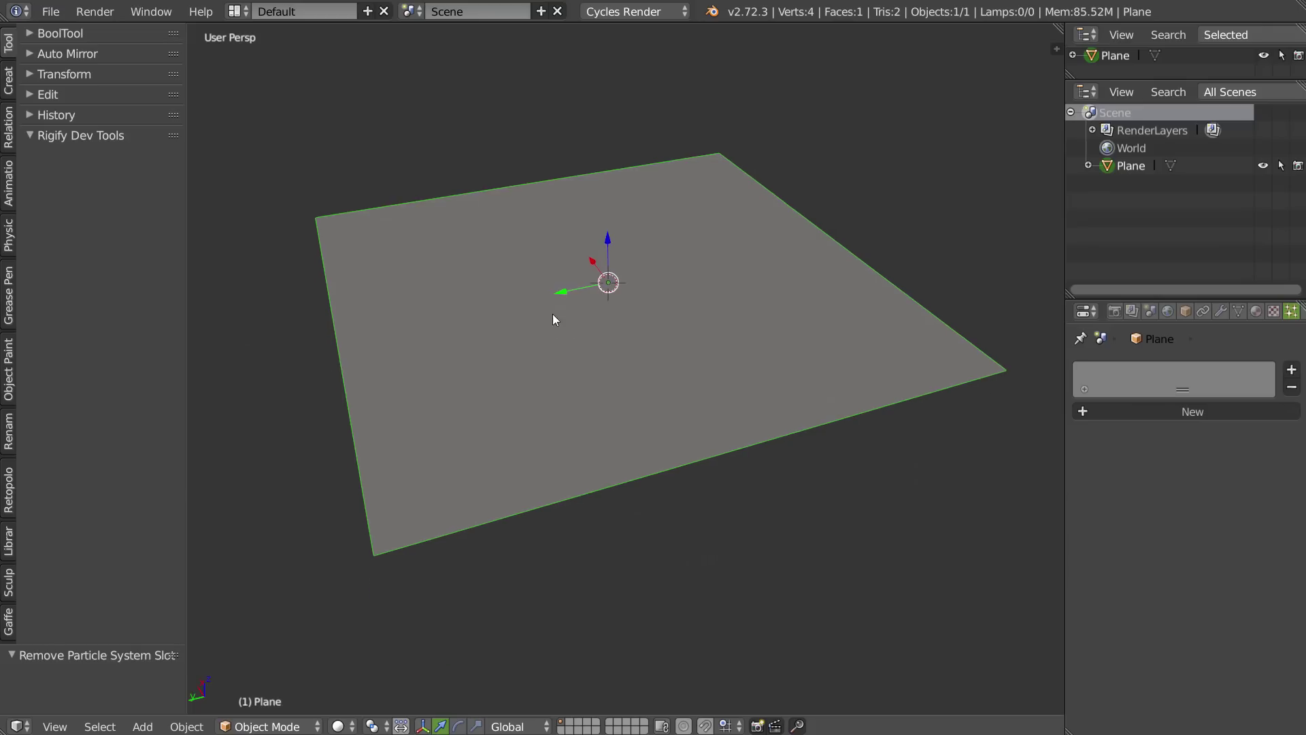
pyautogui.click(1188, 411)
pyautogui.click(1175, 431)
pyautogui.click(1171, 390)
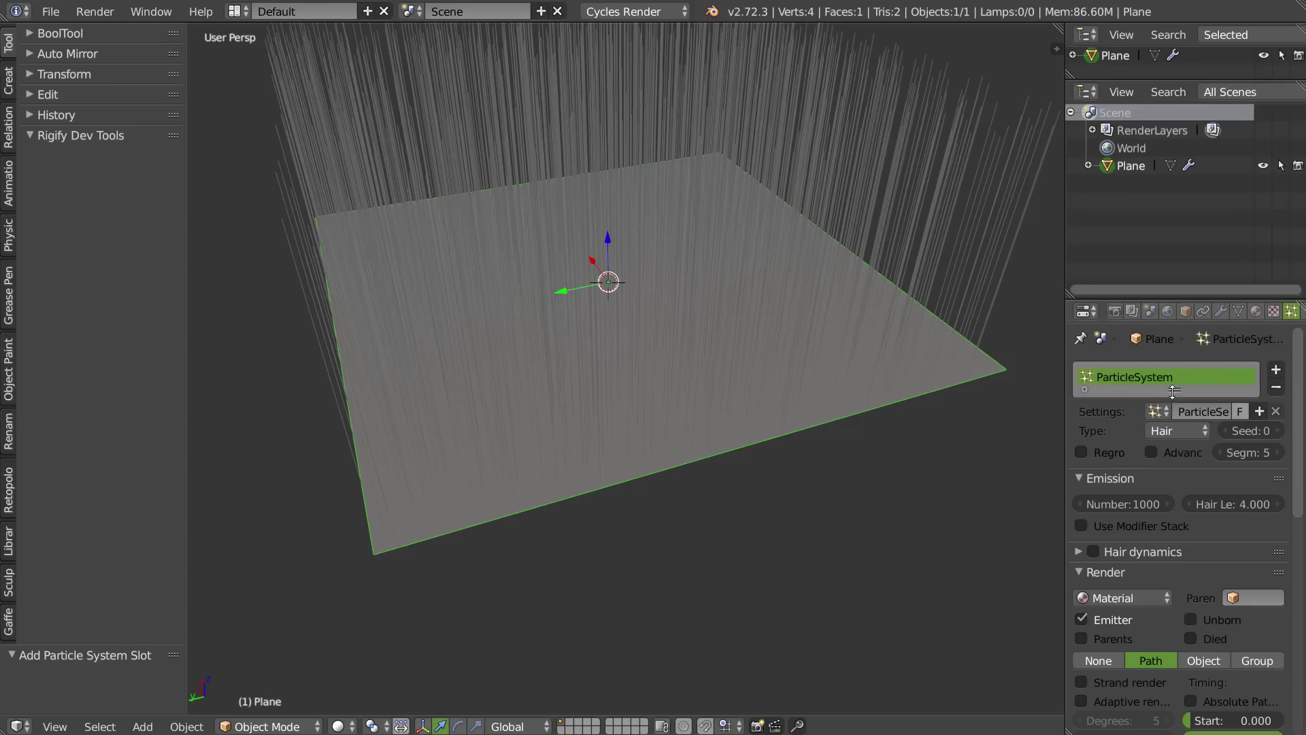
# - Set the new system's hair length to 0.86 and its segments to 3
pyautogui.moveTo(953, 291); pyautogui.dragTo(962, 423, button='middle')
pyautogui.moveTo(1250, 507); pyautogui.dragTo(1003, 520)
pyautogui.moveTo(1223, 451); pyautogui.dragTo(1215, 456)
pyautogui.scroll(1, 644, 345)
pyautogui.moveTo(644, 345); pyautogui.dragTo(570, 321, button='middle')
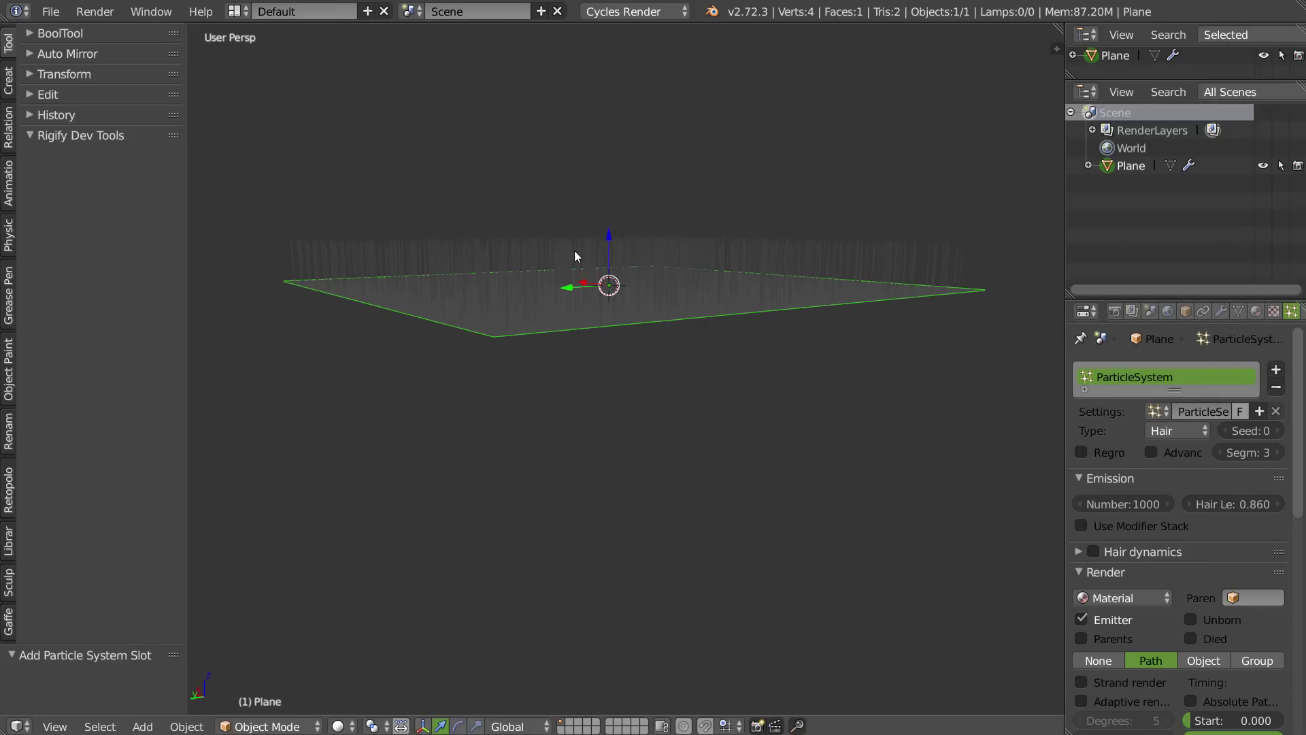
# - Shorten the hair length to 0.61
pyautogui.moveTo(573, 247); pyautogui.dragTo(557, 295, button='middle')
pyautogui.moveTo(679, 361); pyautogui.dragTo(664, 356, button='middle')
pyautogui.moveTo(1228, 507); pyautogui.dragTo(1211, 509)
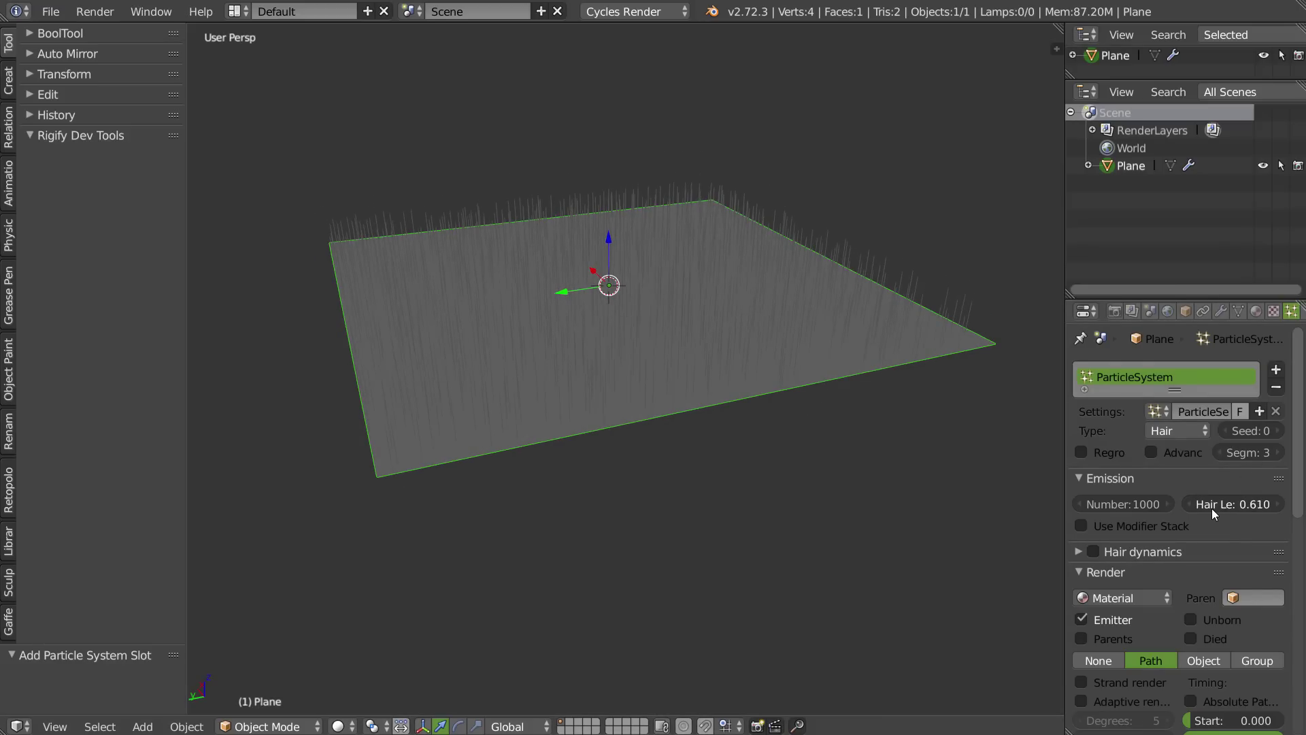
# - Enable the Advanced settings for the hair particle system
pyautogui.moveTo(620, 386); pyautogui.dragTo(594, 383, button='middle')
pyautogui.scroll(1, 638, 377)
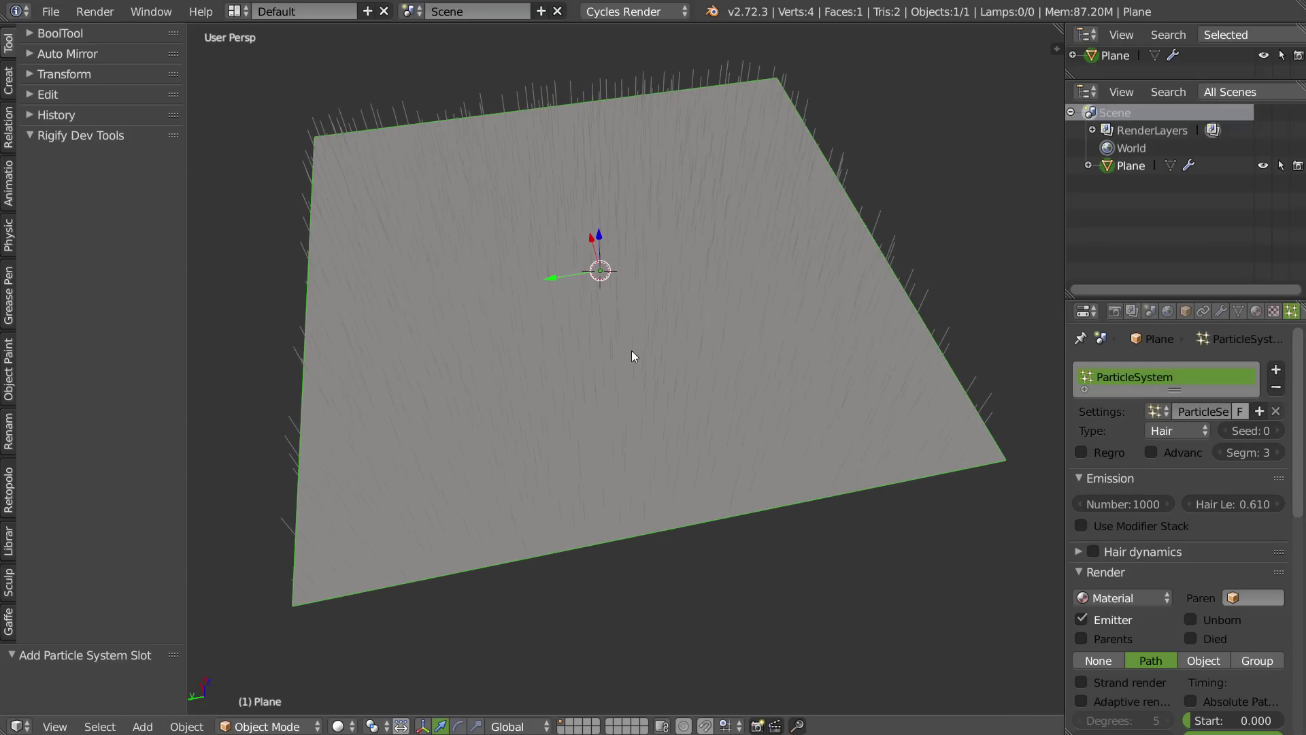
pyautogui.click(1153, 451)
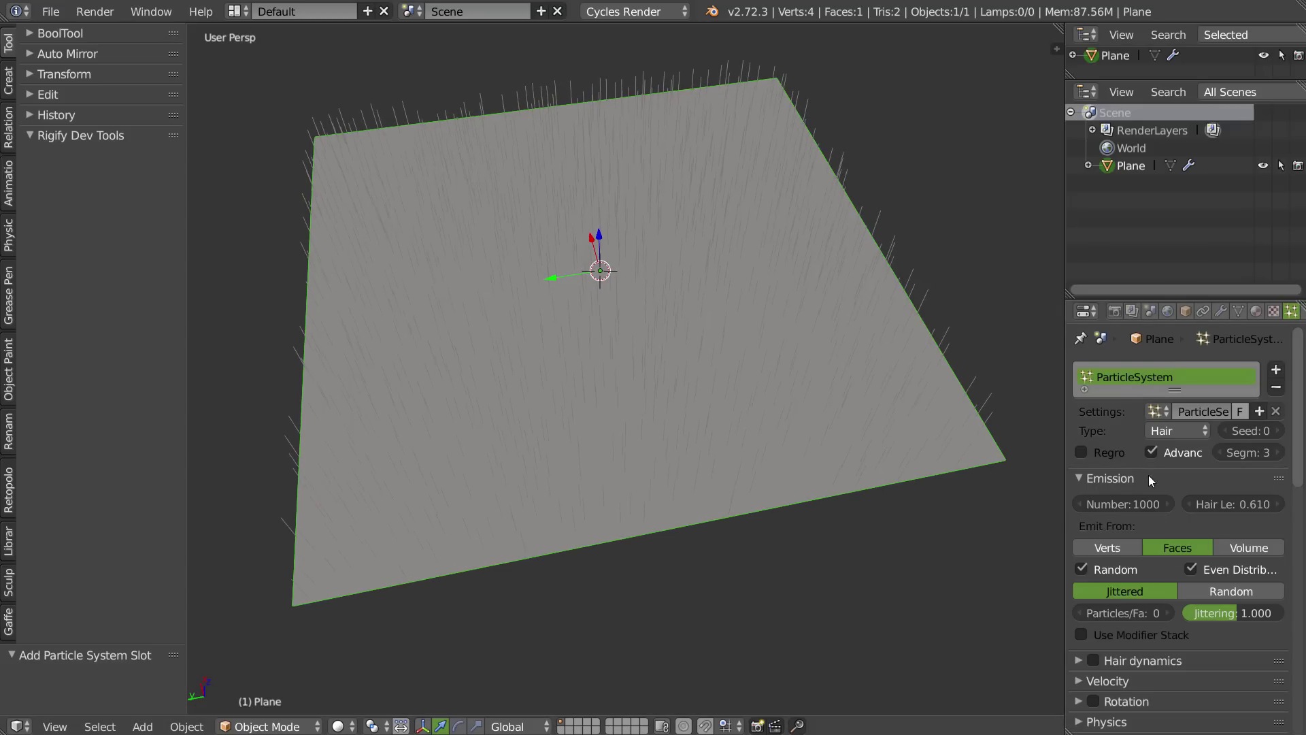
# - Keep the hair emitting from Faces, and disable Even Distribution and Random order in the emission settings
pyautogui.click(1110, 546)
pyautogui.click(1156, 548)
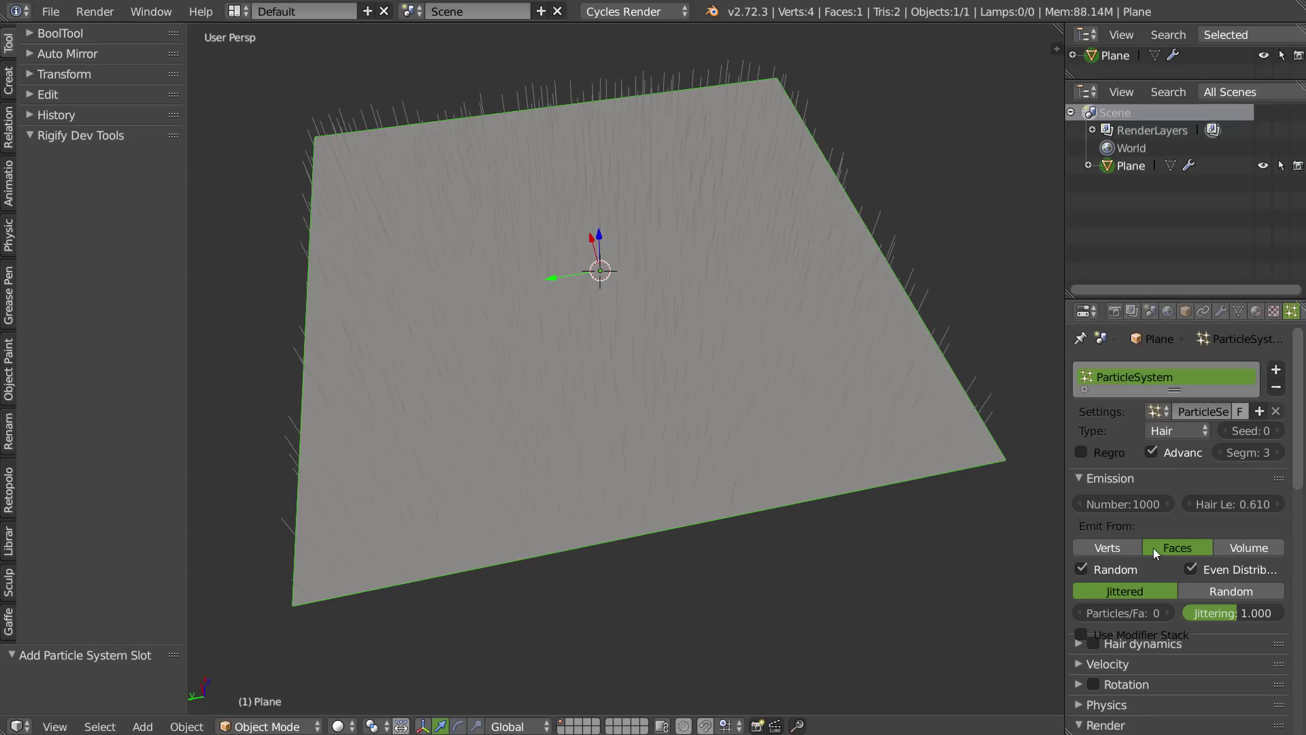
pyautogui.click(1192, 566)
pyautogui.moveTo(675, 441); pyautogui.dragTo(659, 408, button='middle')
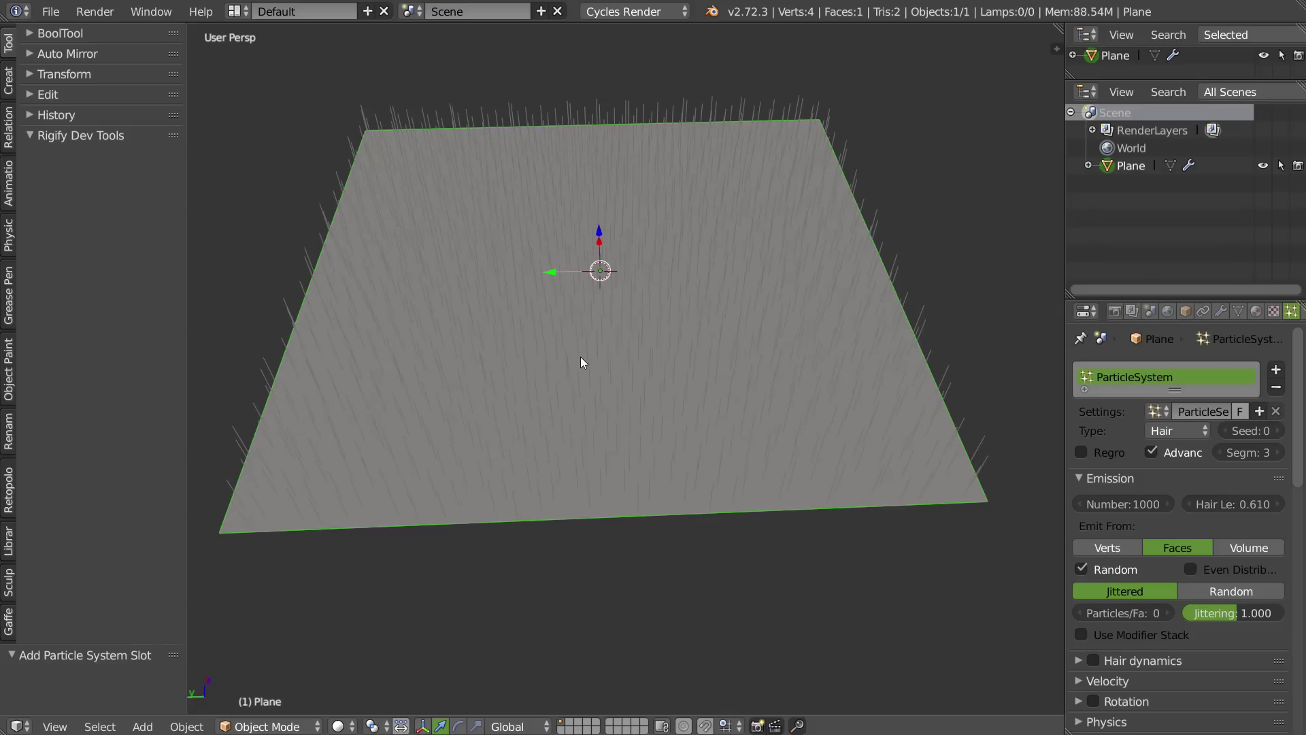
pyautogui.click(1189, 570)
pyautogui.click(1185, 572)
pyautogui.moveTo(586, 249)
pyautogui.mouseDown(button='middle')
pyautogui.moveTo(579, 281)
pyautogui.moveTo(581, 248)
pyautogui.mouseUp(button='middle')
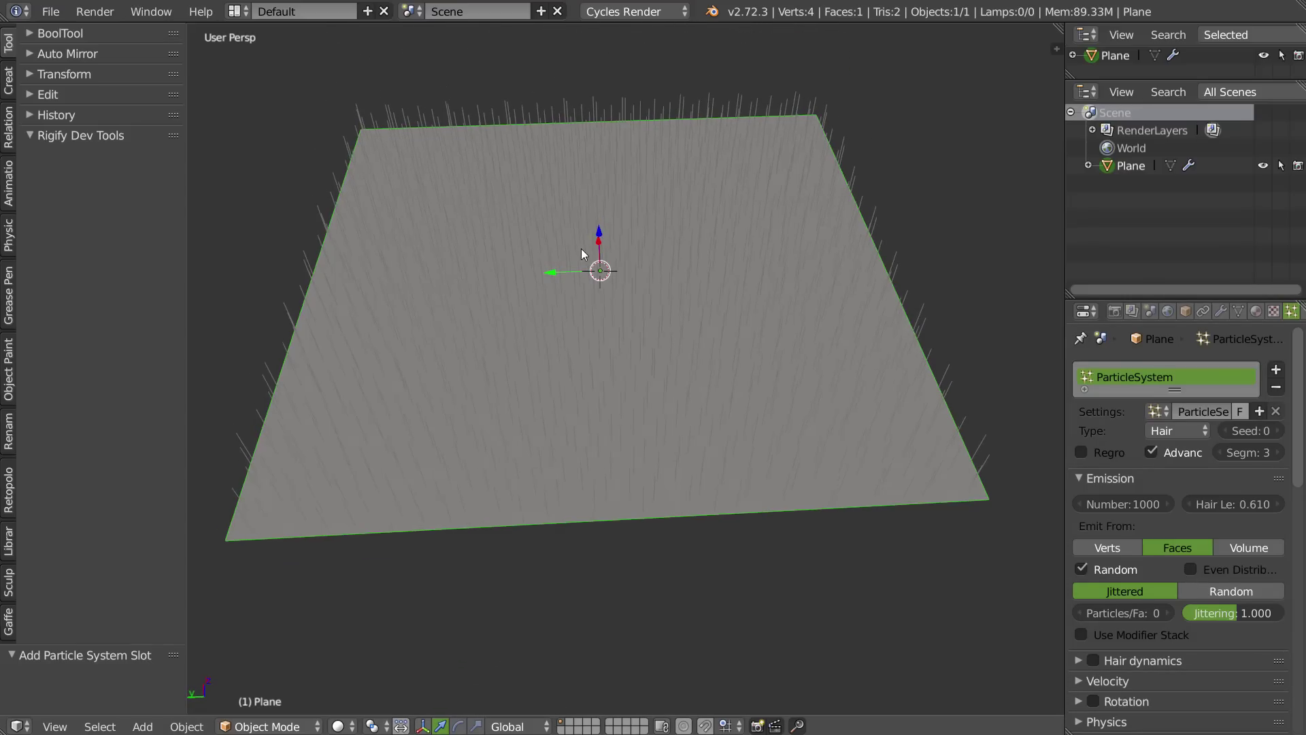
pyautogui.click(1087, 571)
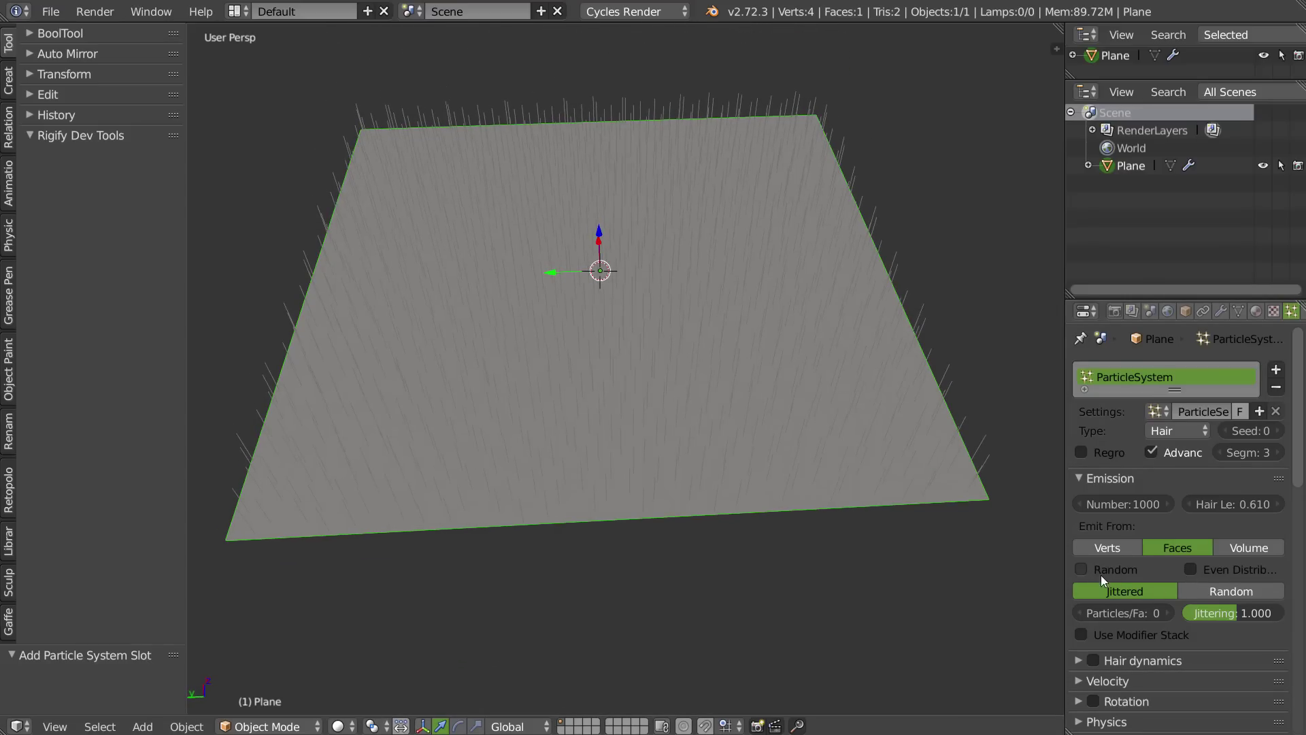
pyautogui.moveTo(957, 467); pyautogui.dragTo(562, 372, button='middle')
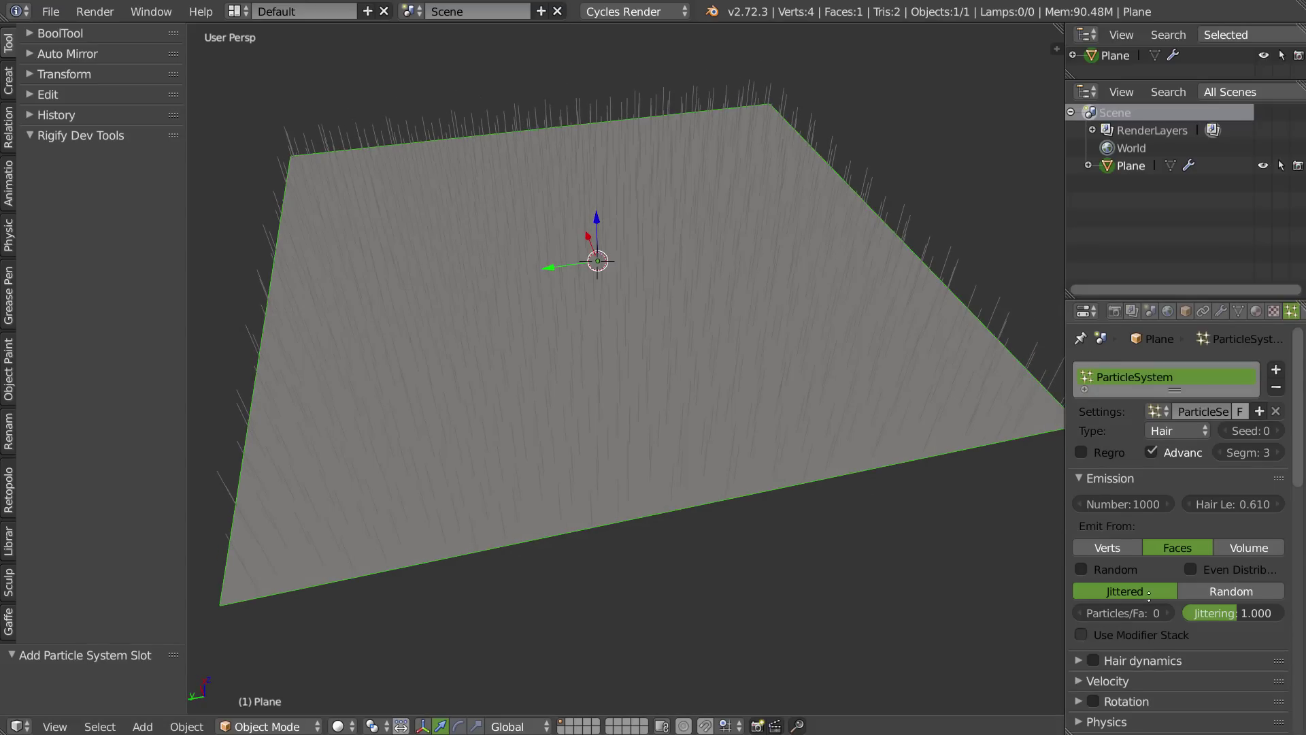
# - Review the plane's materials and the fur reference image, and assign the hair material to the particle rendering
pyautogui.scroll(-6, 1148, 631)
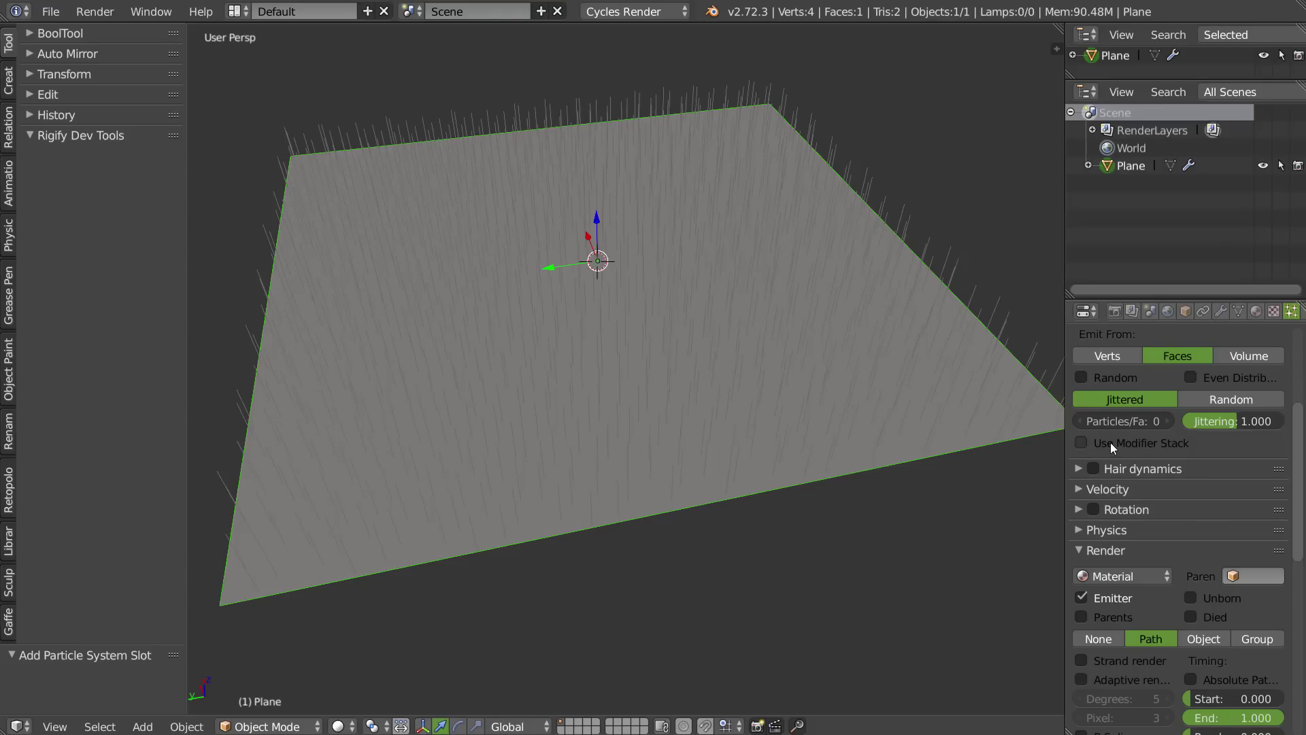
pyautogui.scroll(-5, 1110, 442)
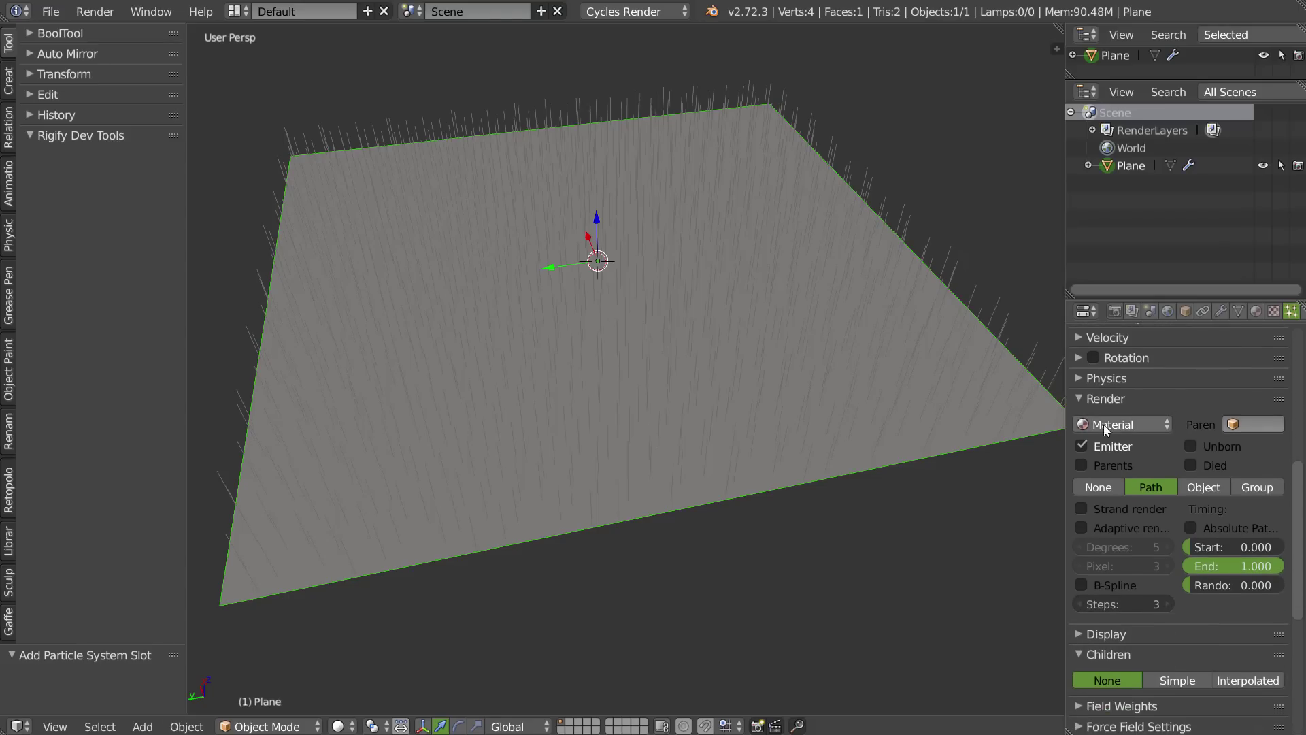
pyautogui.click(1256, 312)
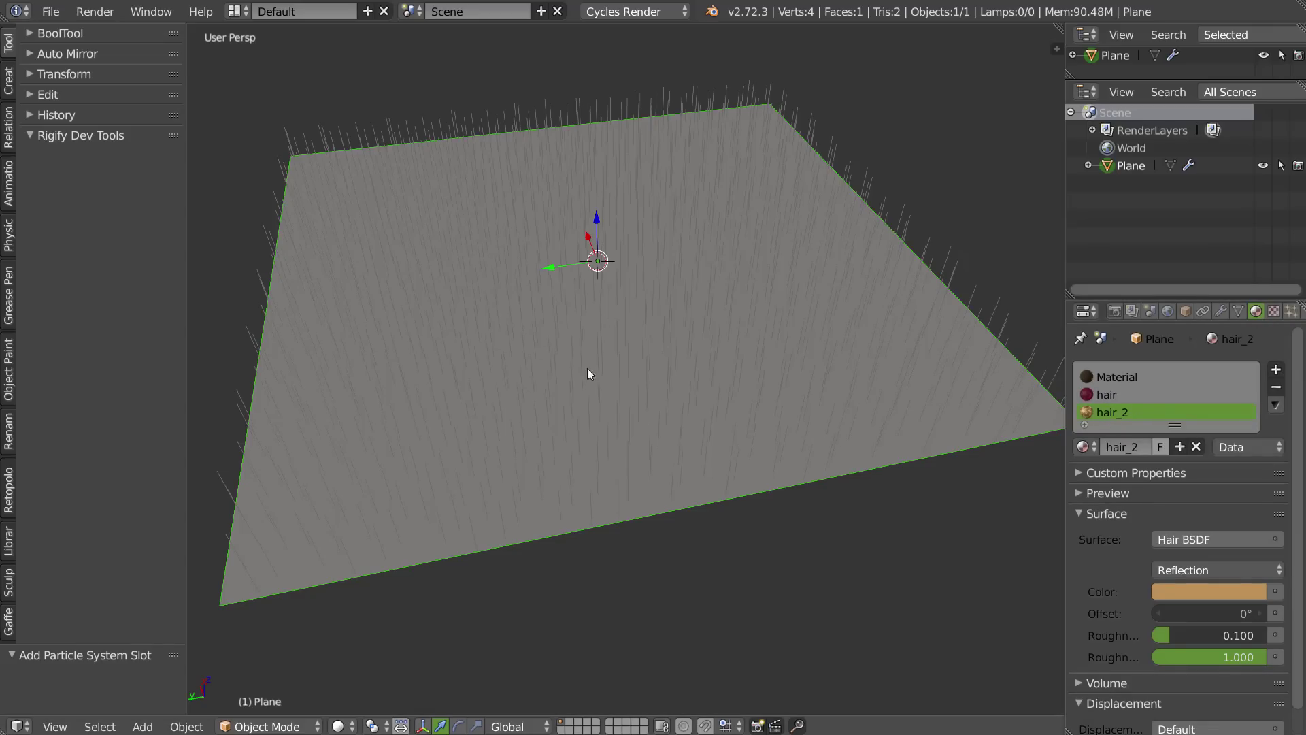
pyautogui.hotkey('shift', 'F10')
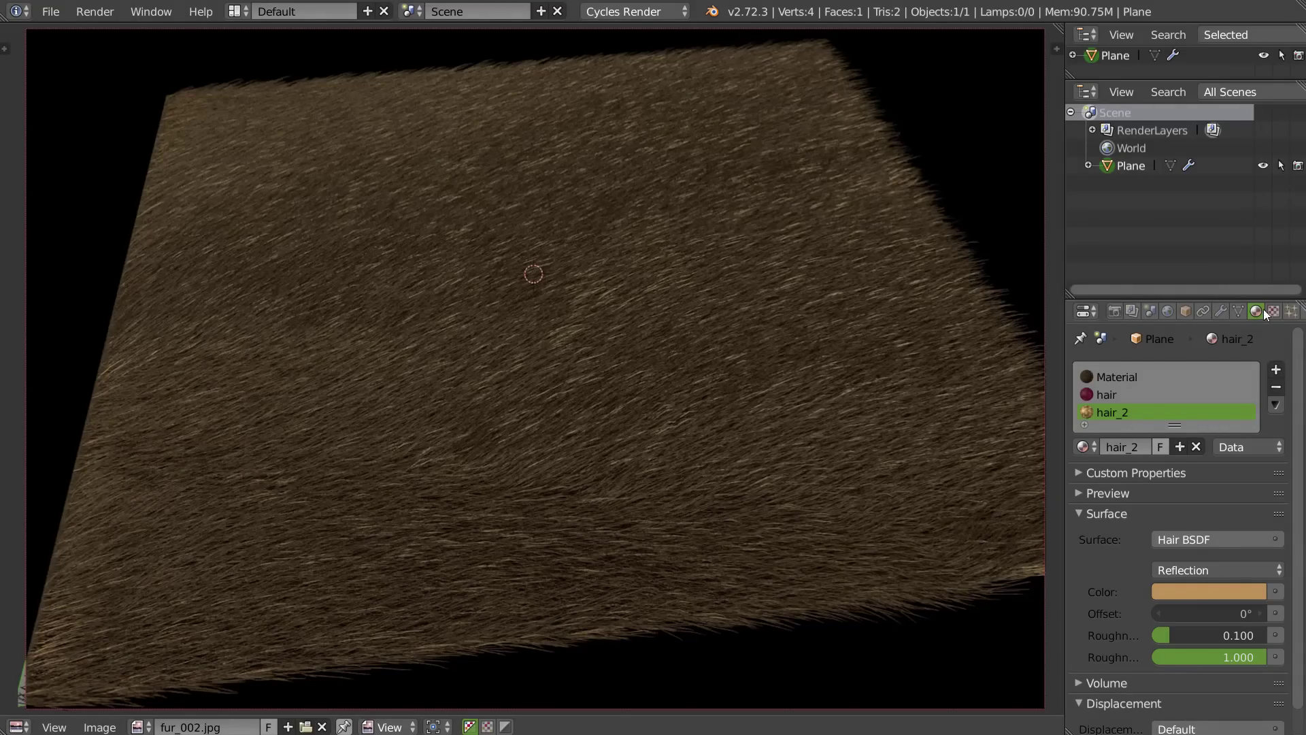
pyautogui.click(1291, 311)
pyautogui.click(1115, 424)
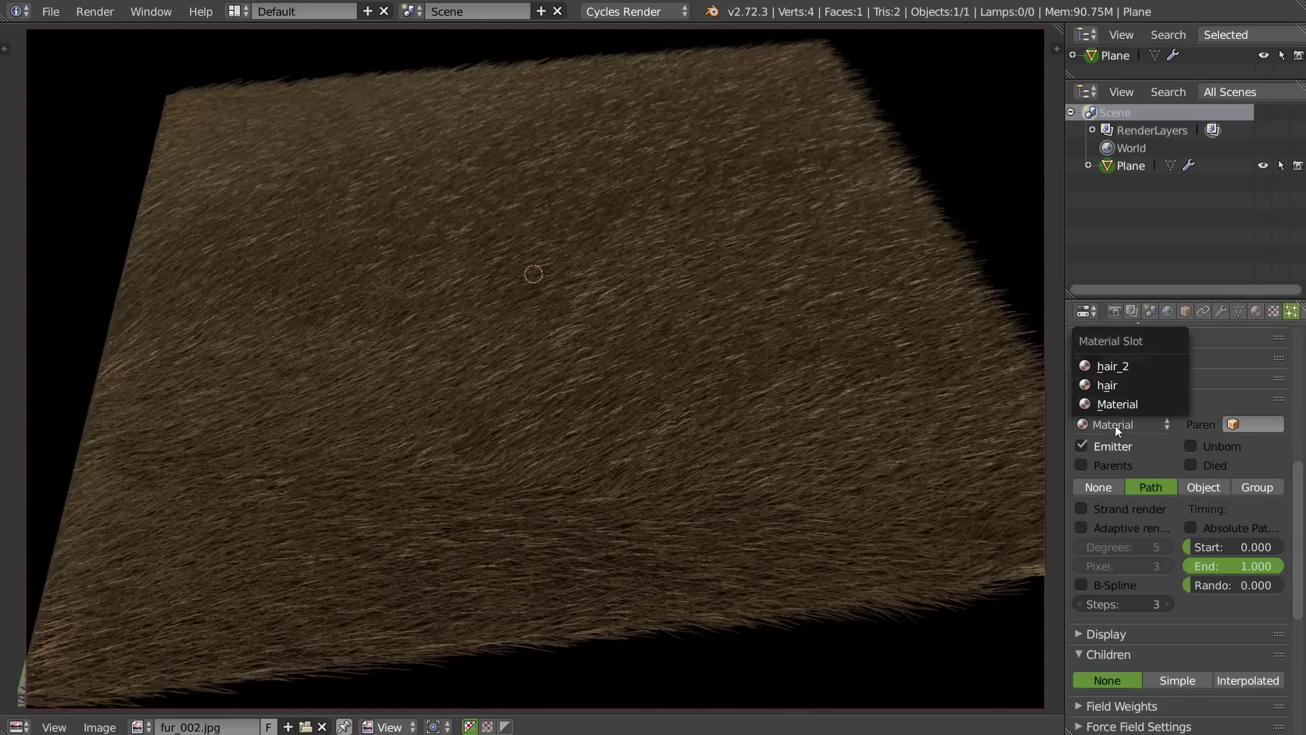
pyautogui.click(1105, 385)
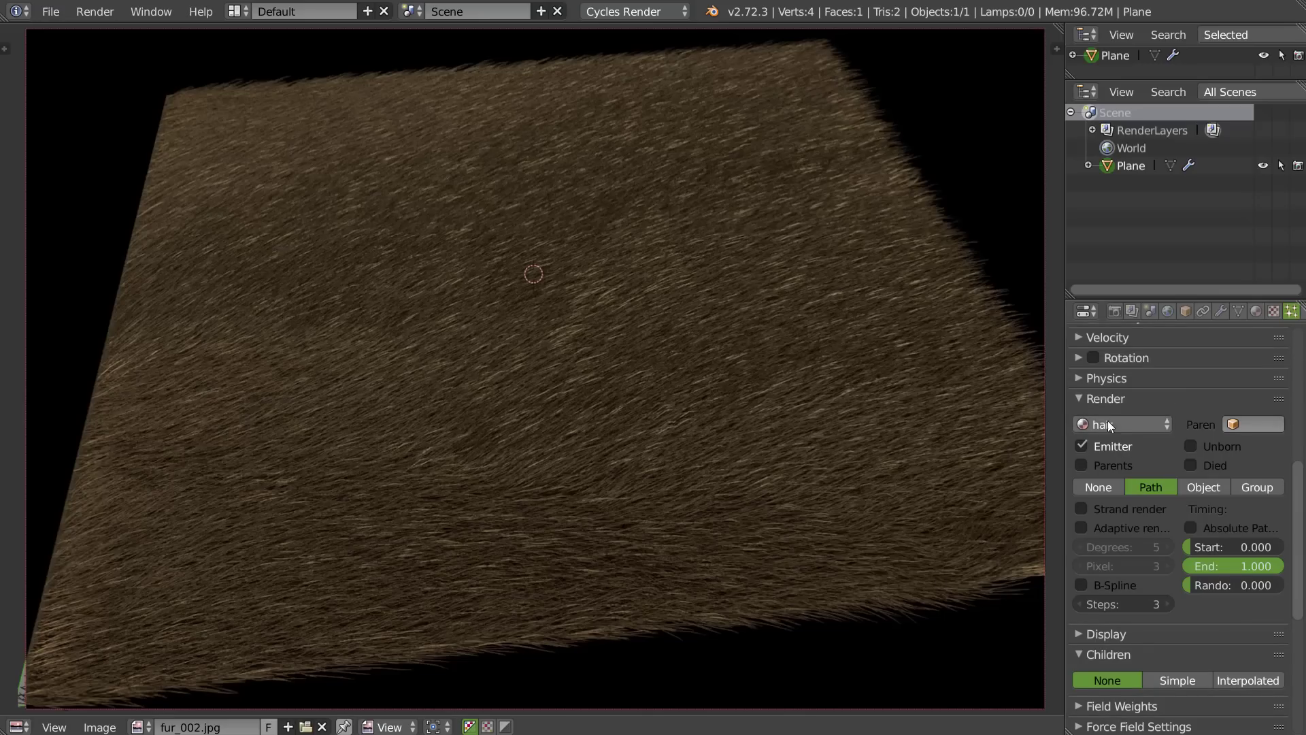
# - Return to the 3D view and set the hair's children to Interpolated
pyautogui.scroll(-5, 1089, 425)
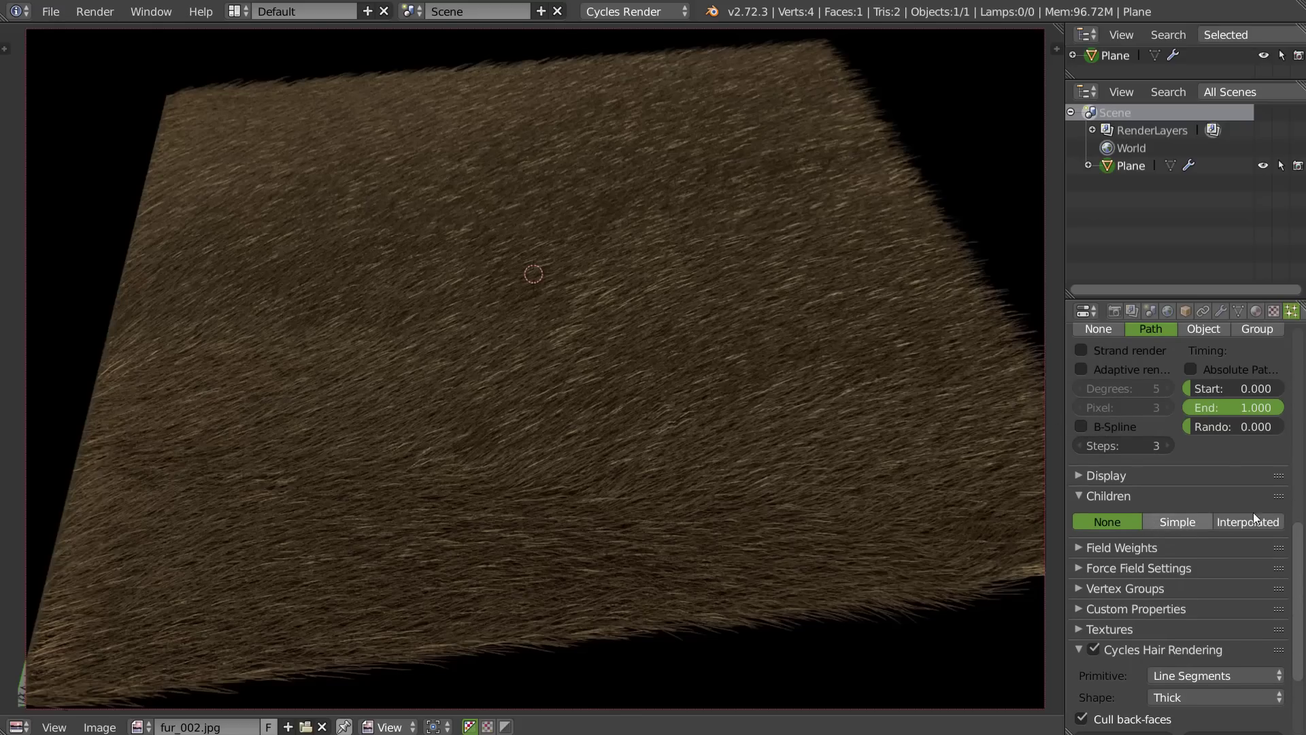
pyautogui.press('space')
pyautogui.click(675, 300)
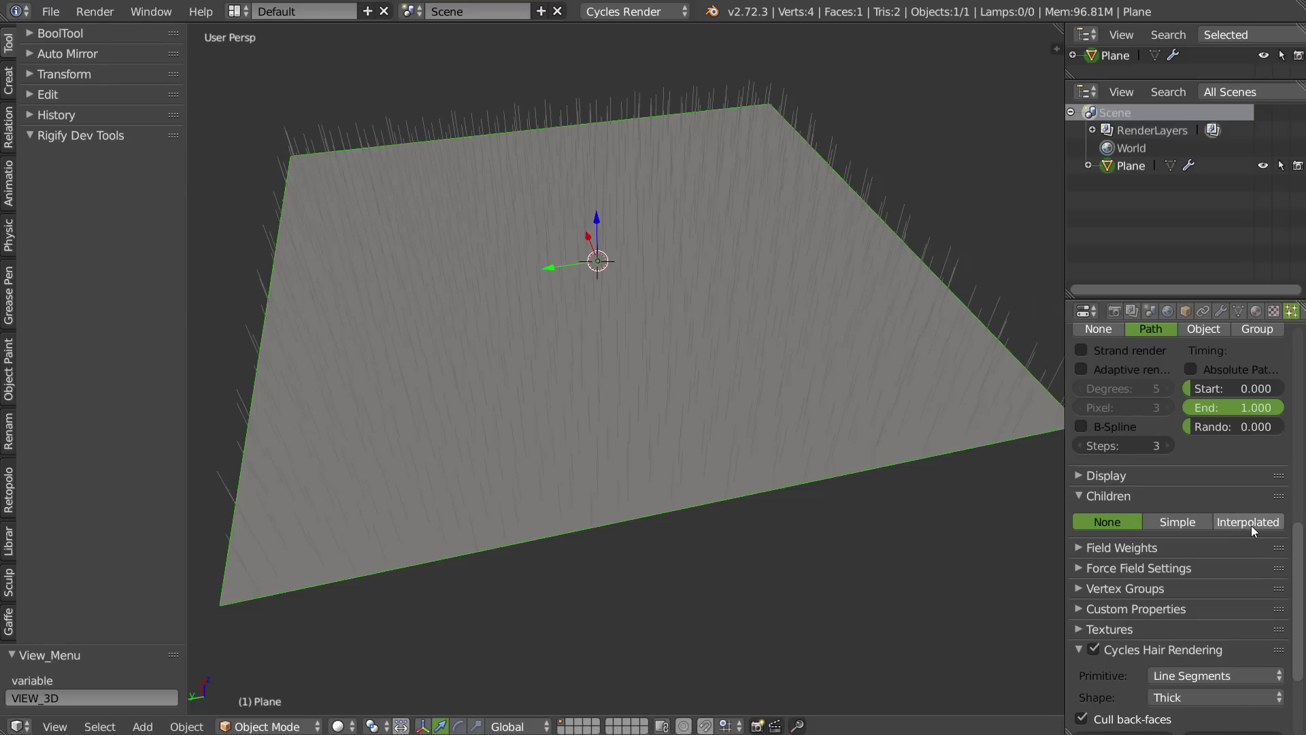
pyautogui.click(1252, 525)
pyautogui.moveTo(659, 381)
pyautogui.mouseDown(button='middle')
pyautogui.moveTo(712, 329)
pyautogui.moveTo(668, 394)
pyautogui.mouseUp(button='middle')
pyautogui.moveTo(1153, 433); pyautogui.dragTo(1149, 561, button='middle')
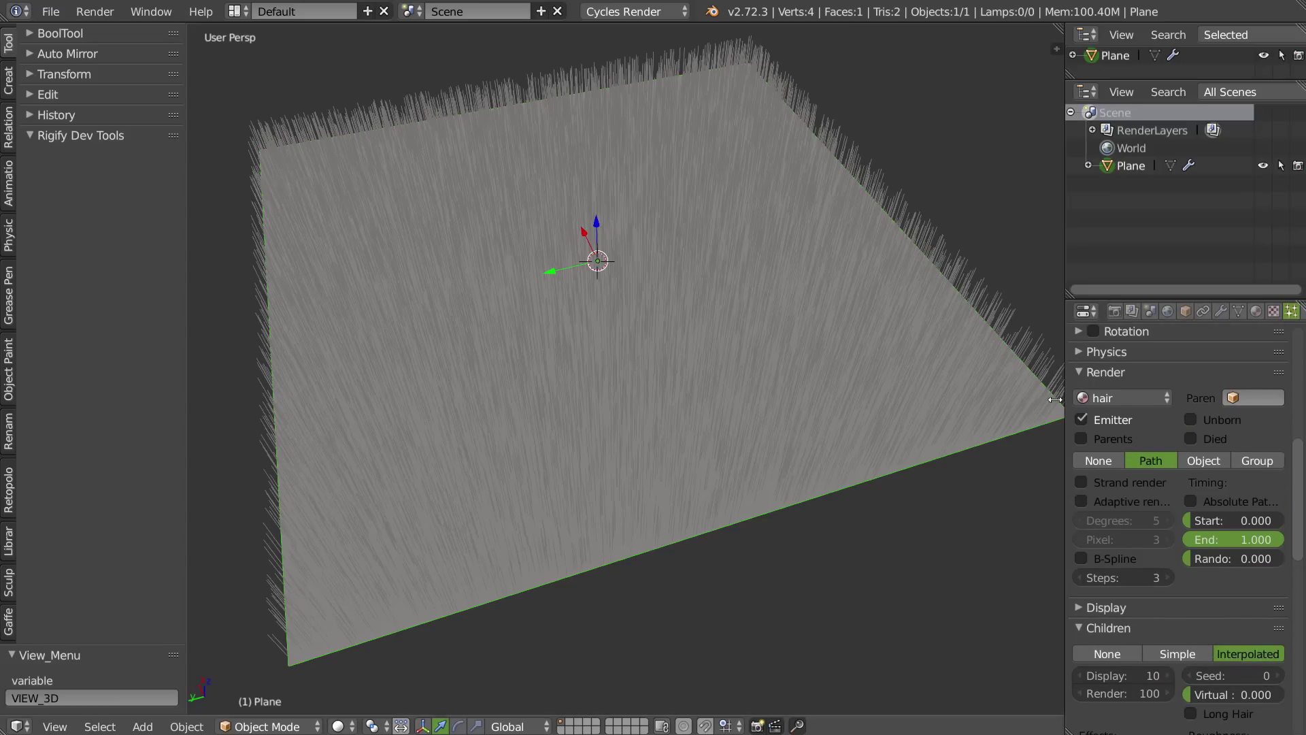
# - Set the particle display's draw color to None, and inspect the hair on the plane from several angles
pyautogui.click(1091, 605)
pyautogui.moveTo(1149, 687); pyautogui.dragTo(1185, 444, button='middle')
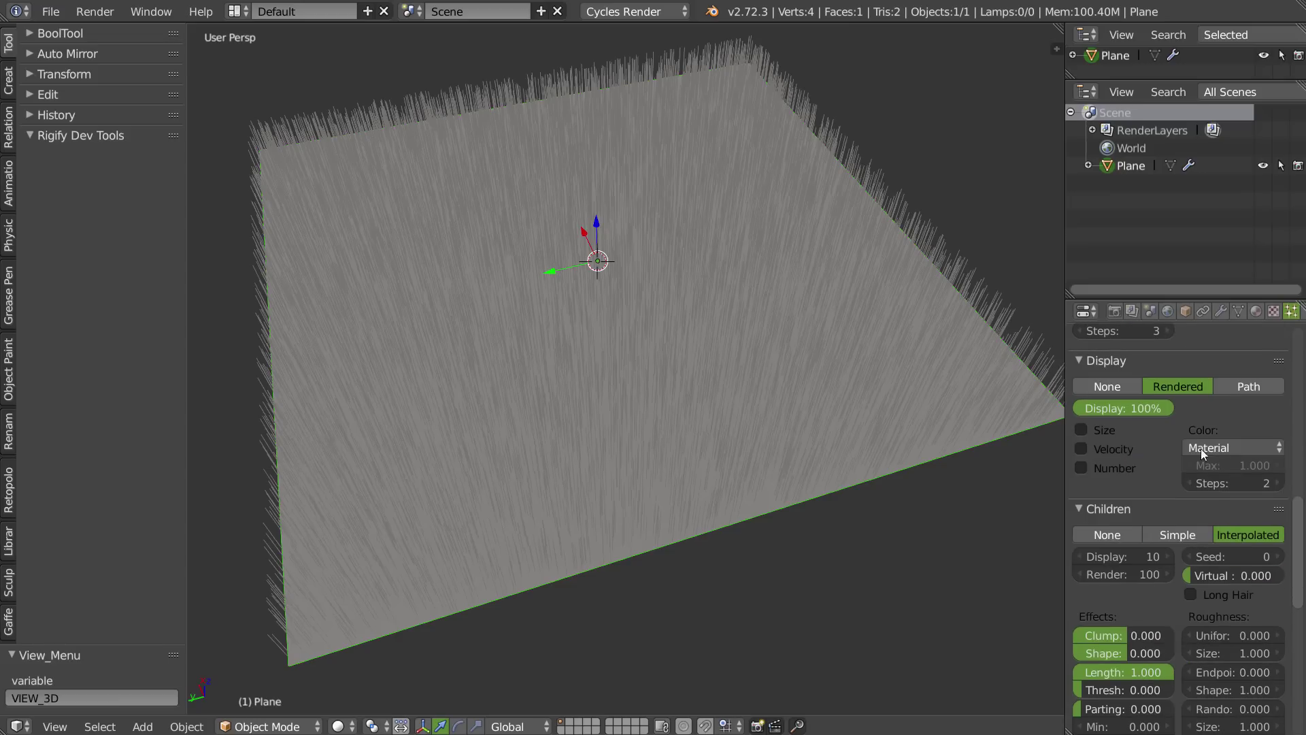
pyautogui.click(1198, 449)
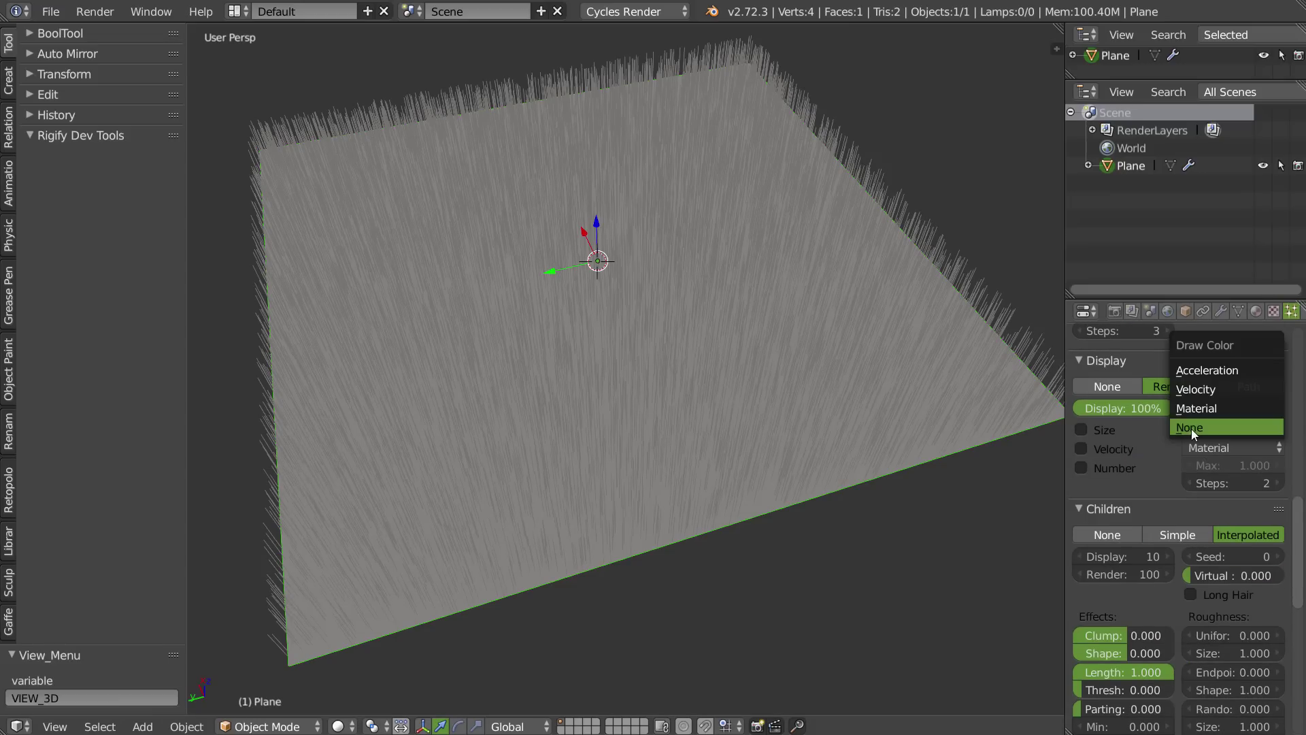
pyautogui.click(1194, 430)
pyautogui.moveTo(782, 393)
pyautogui.mouseDown(button='middle')
pyautogui.moveTo(769, 438)
pyautogui.moveTo(790, 373)
pyautogui.mouseUp(button='middle')
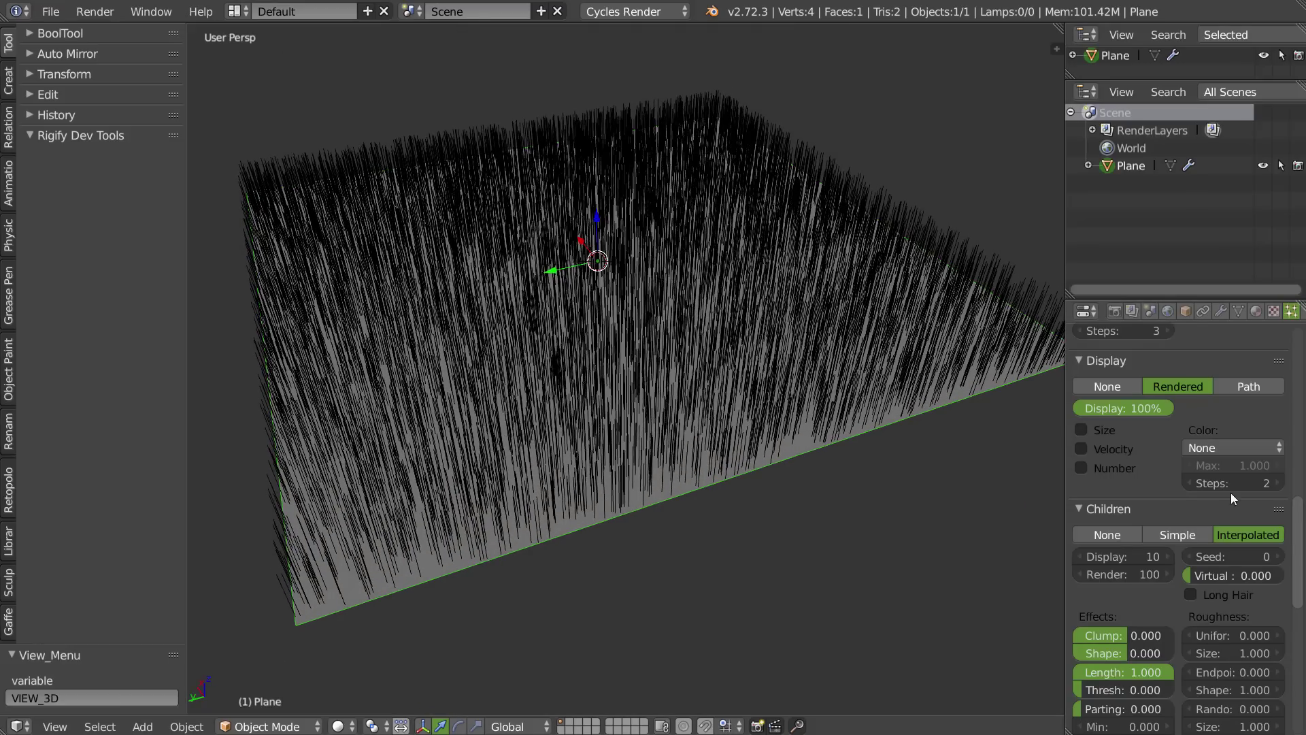
pyautogui.click(1225, 446)
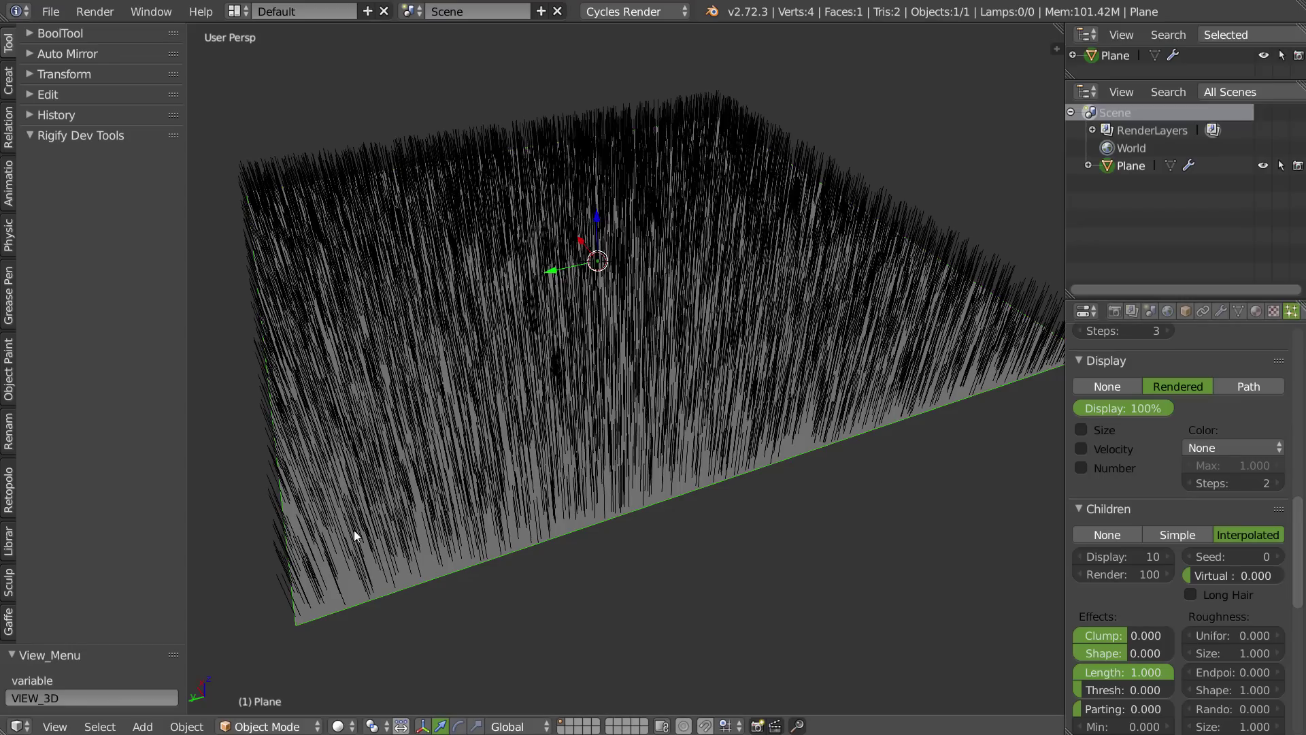
pyautogui.moveTo(419, 472); pyautogui.dragTo(289, 423, button='middle')
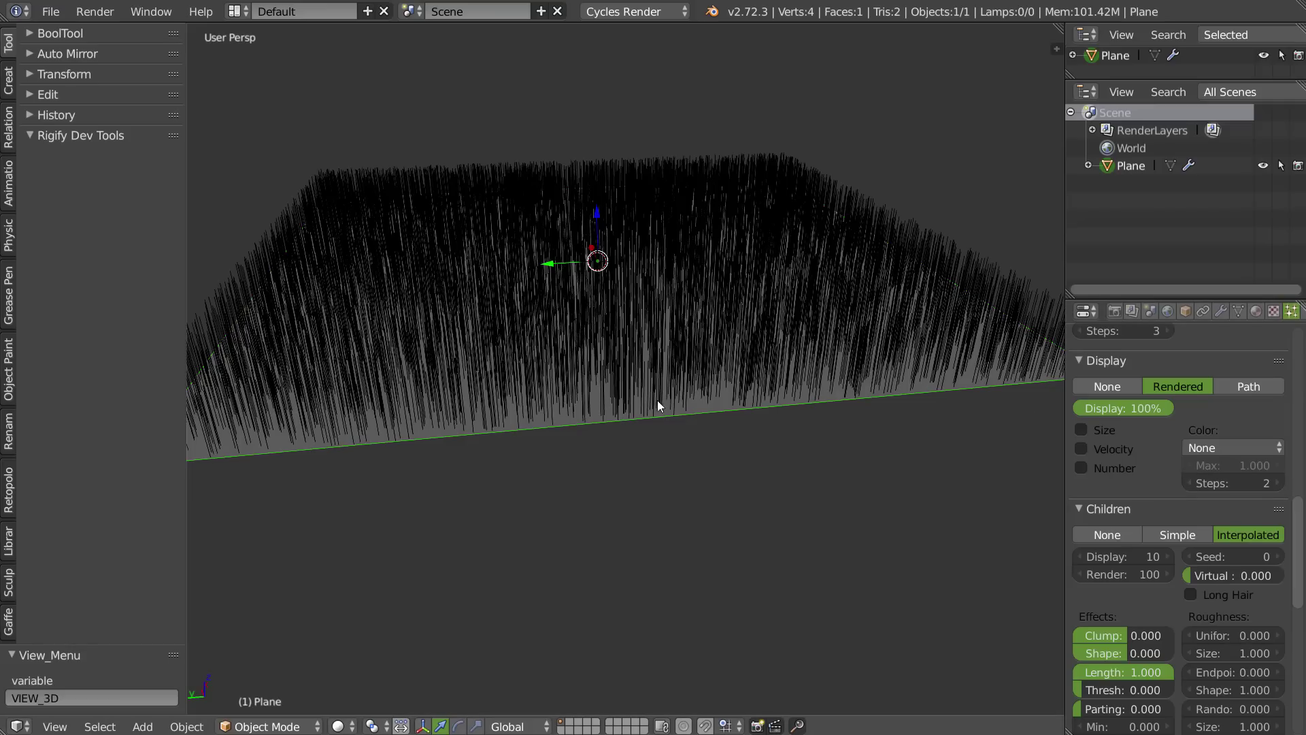
pyautogui.moveTo(948, 365); pyautogui.dragTo(715, 370, button='middle')
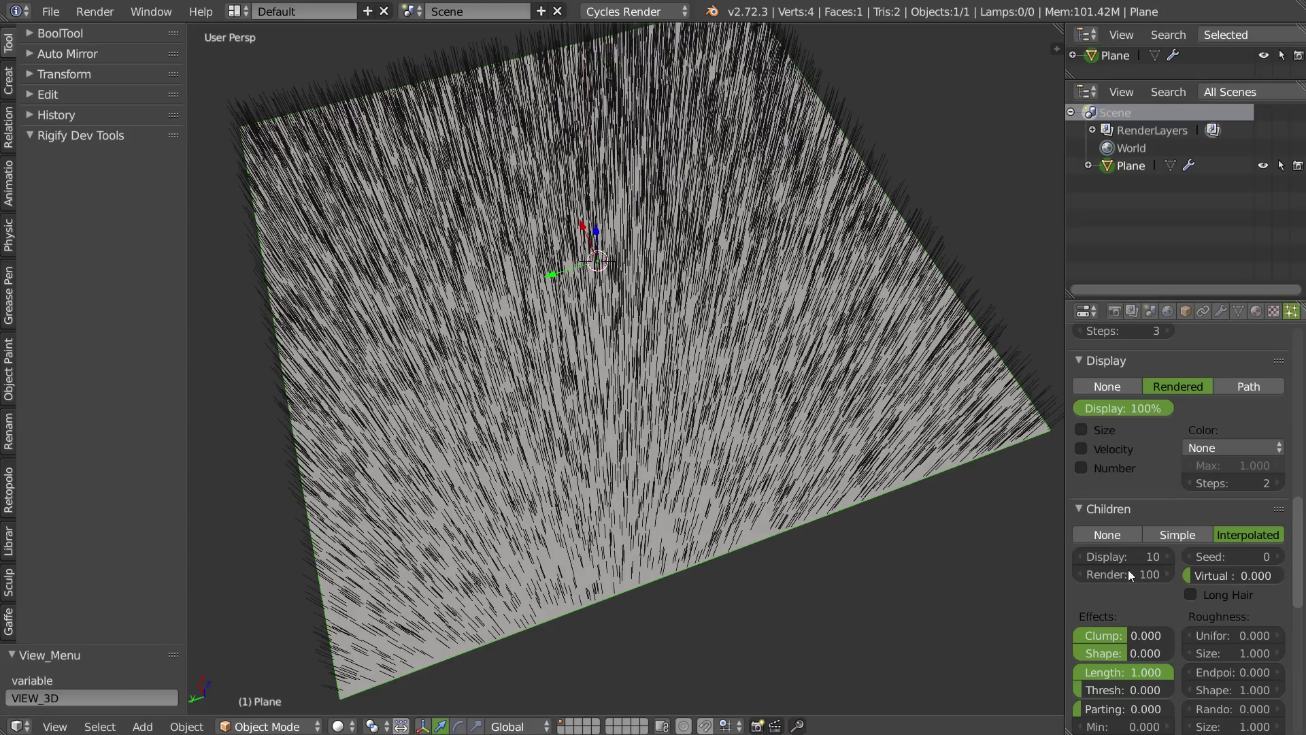
# - Switch the plane to Particle Edit mode and turn off the drawing of child hairs
pyautogui.scroll(-4, 1153, 601)
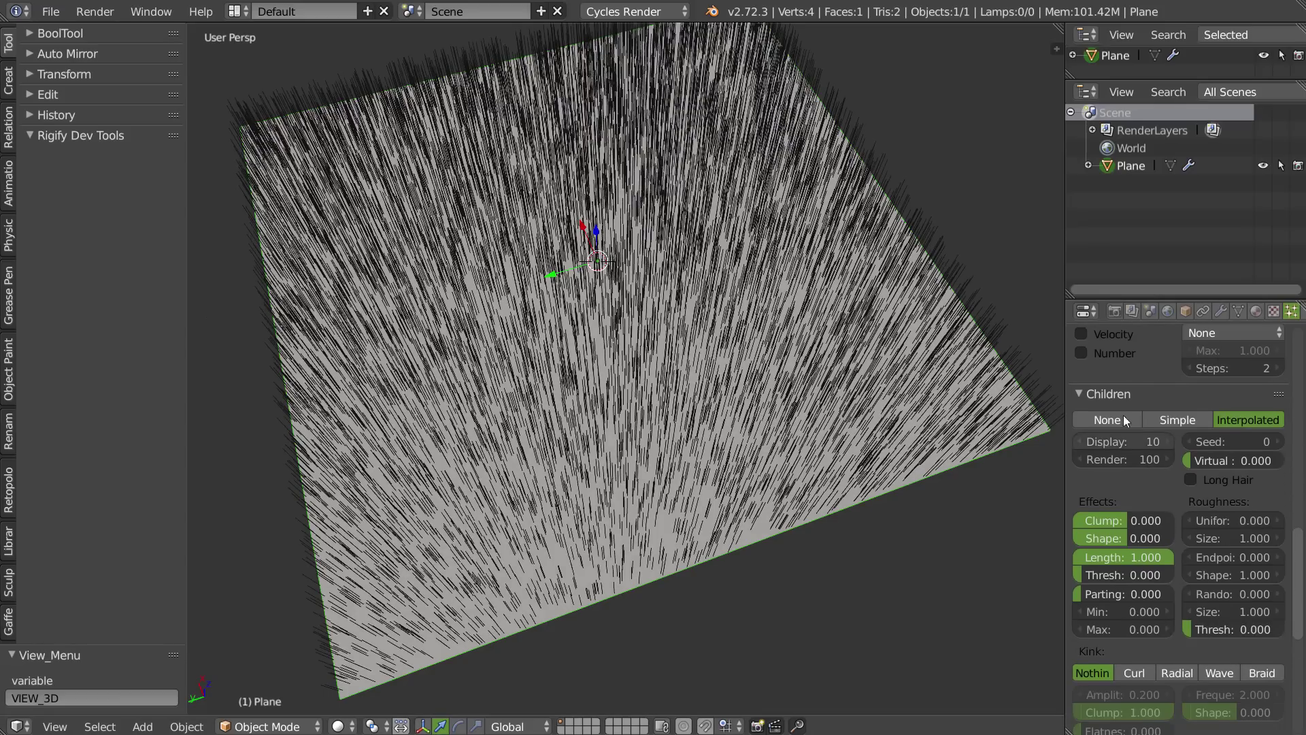
pyautogui.moveTo(515, 376); pyautogui.dragTo(524, 352, button='middle')
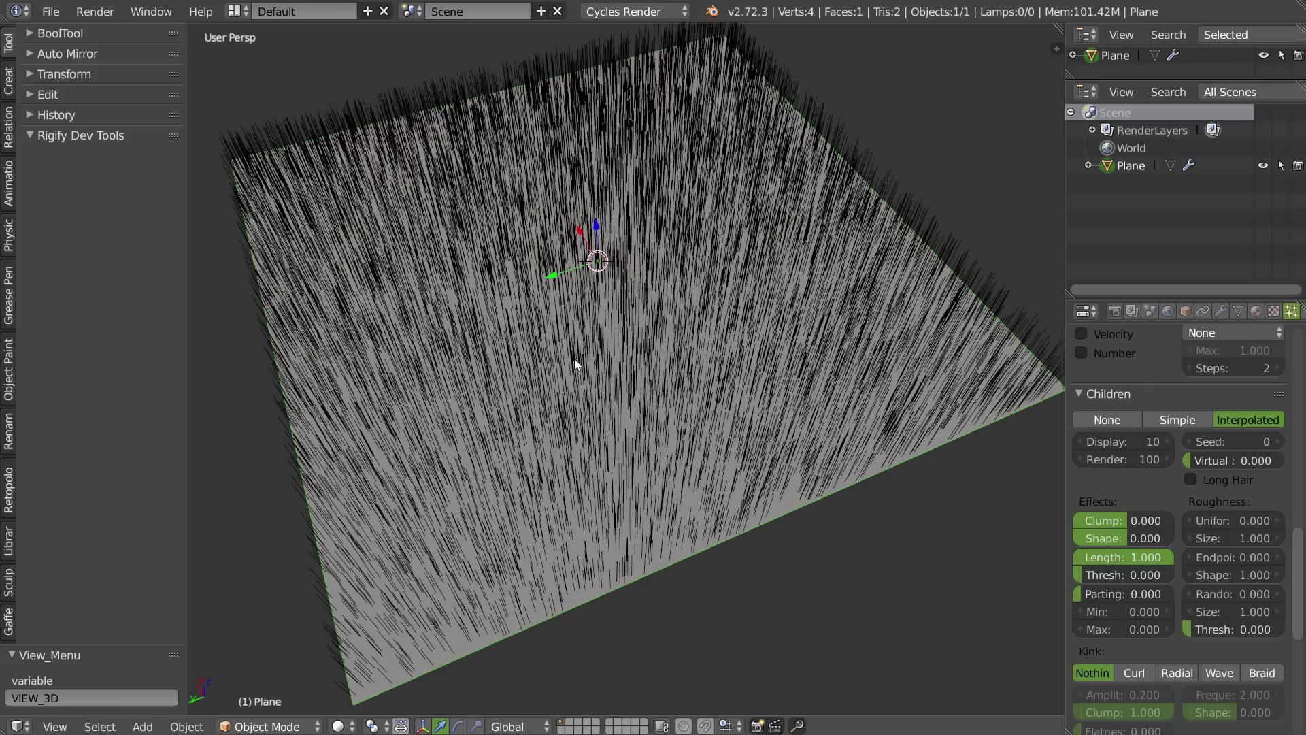
pyautogui.press('Tab')
pyautogui.click(466, 414)
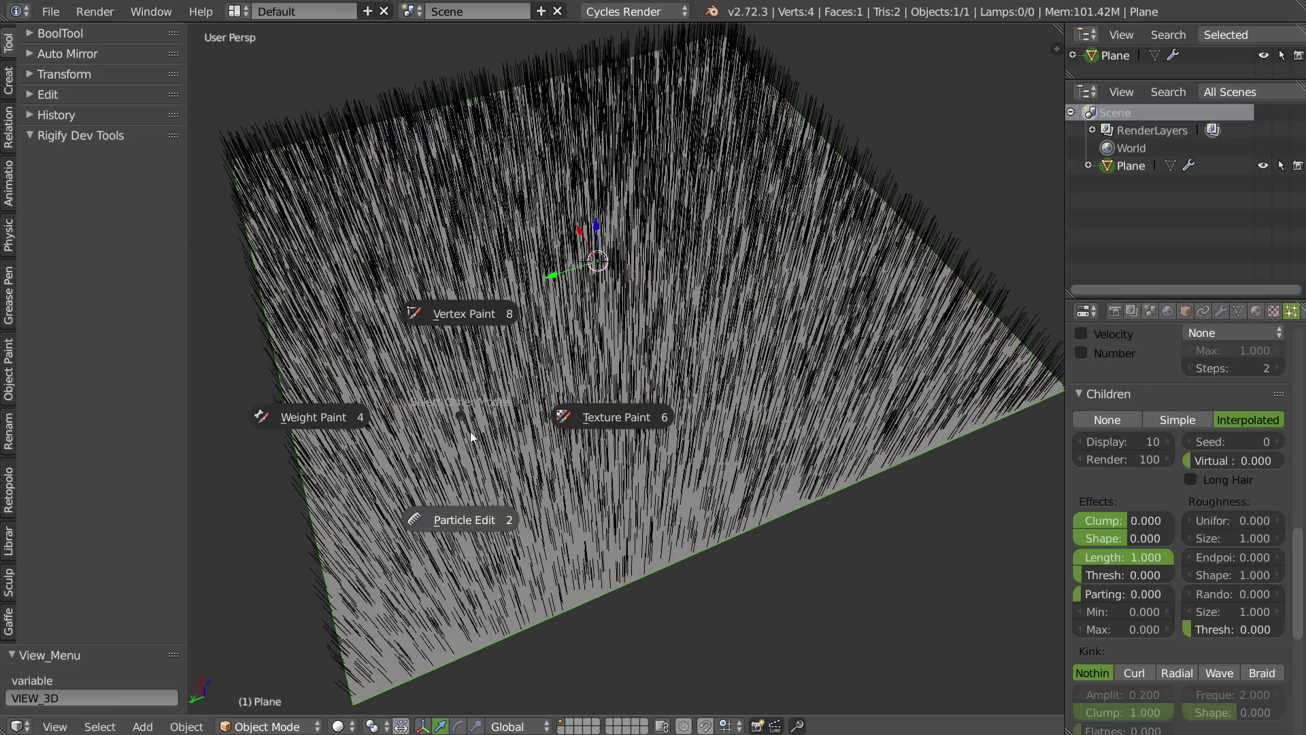
pyautogui.click(471, 525)
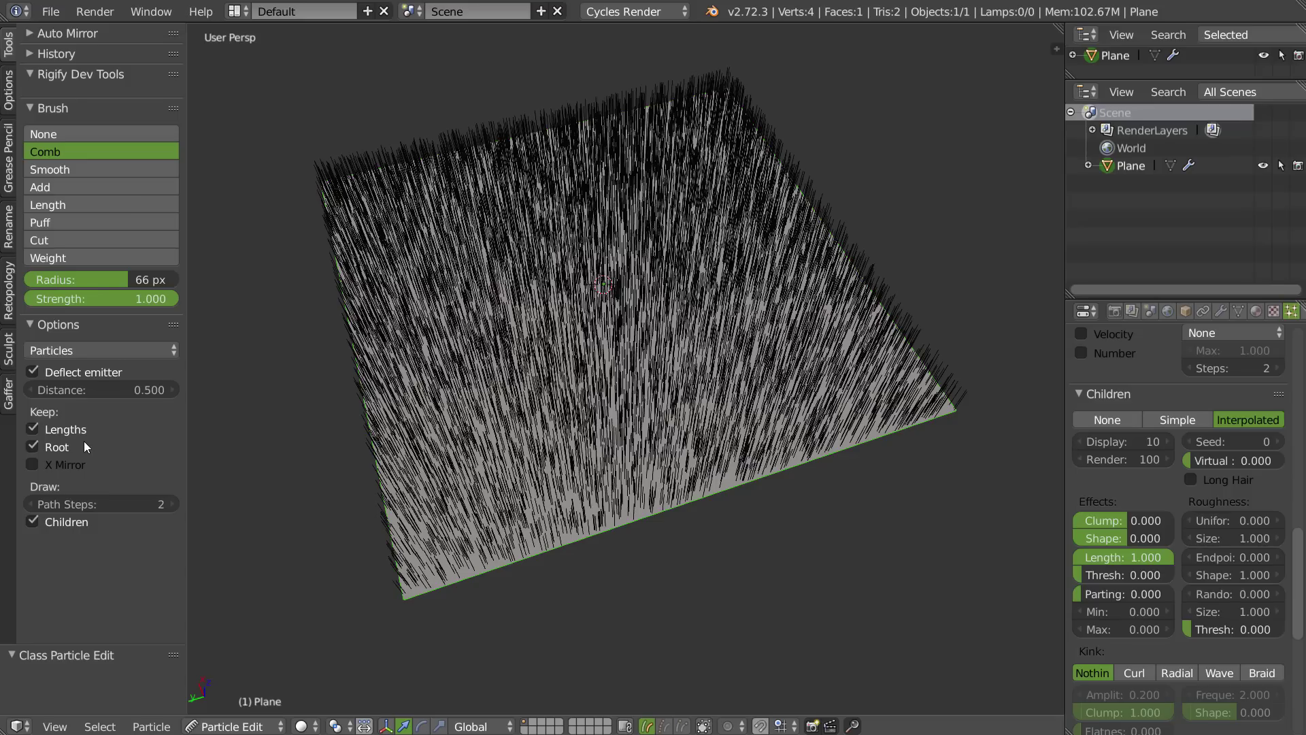
pyautogui.moveTo(593, 408); pyautogui.dragTo(702, 338, button='right')
pyautogui.moveTo(583, 440); pyautogui.dragTo(692, 344, button='right')
pyautogui.moveTo(638, 379); pyautogui.dragTo(617, 395, button='middle')
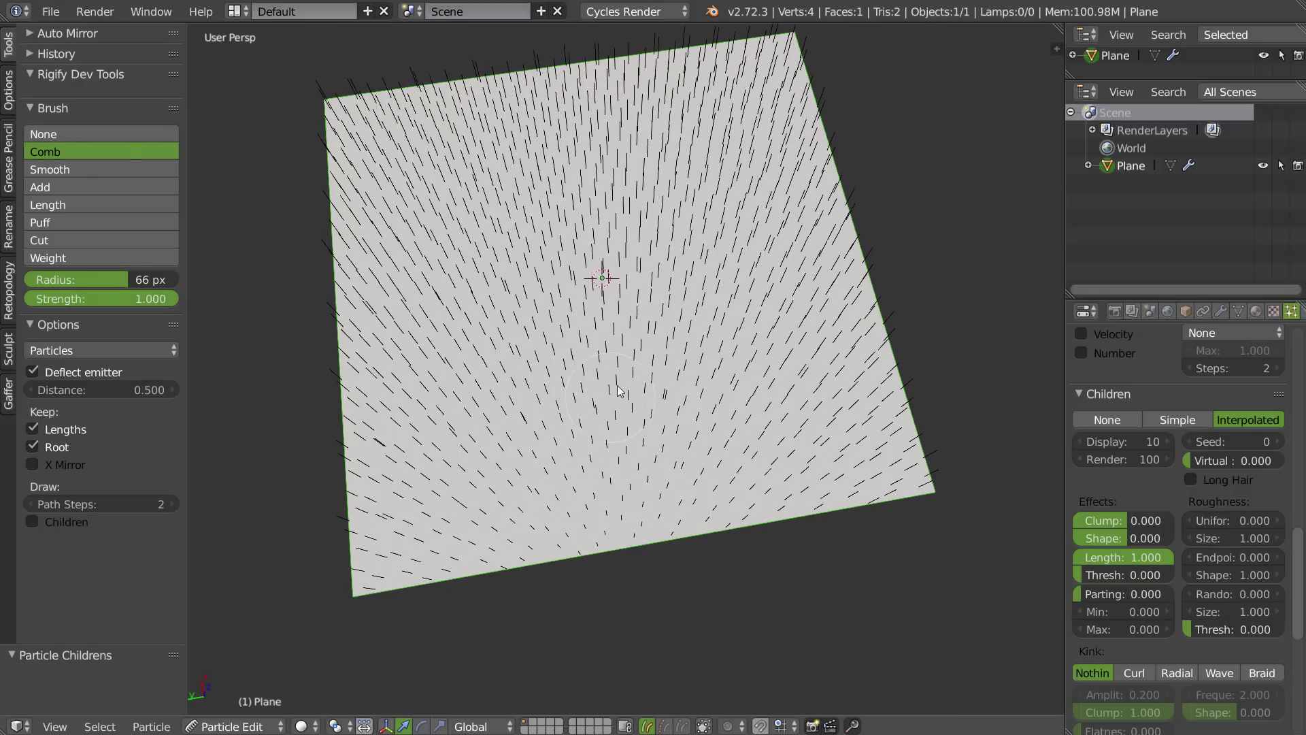
# - Comb a first stroke through the strands along the plane's near edge, and set the Deflect Emitter distance to 1.000
pyautogui.moveTo(339, 601)
pyautogui.mouseDown()
pyautogui.moveTo(439, 521)
pyautogui.moveTo(610, 512)
pyautogui.moveTo(922, 429)
pyautogui.mouseUp()
pyautogui.moveTo(643, 385); pyautogui.dragTo(714, 309, button='middle')
pyautogui.scroll(3, 721, 303)
pyautogui.moveTo(430, 349); pyautogui.dragTo(476, 303, button='middle')
pyautogui.moveTo(546, 214); pyautogui.dragTo(538, 251, button='middle')
pyautogui.click(111, 389)
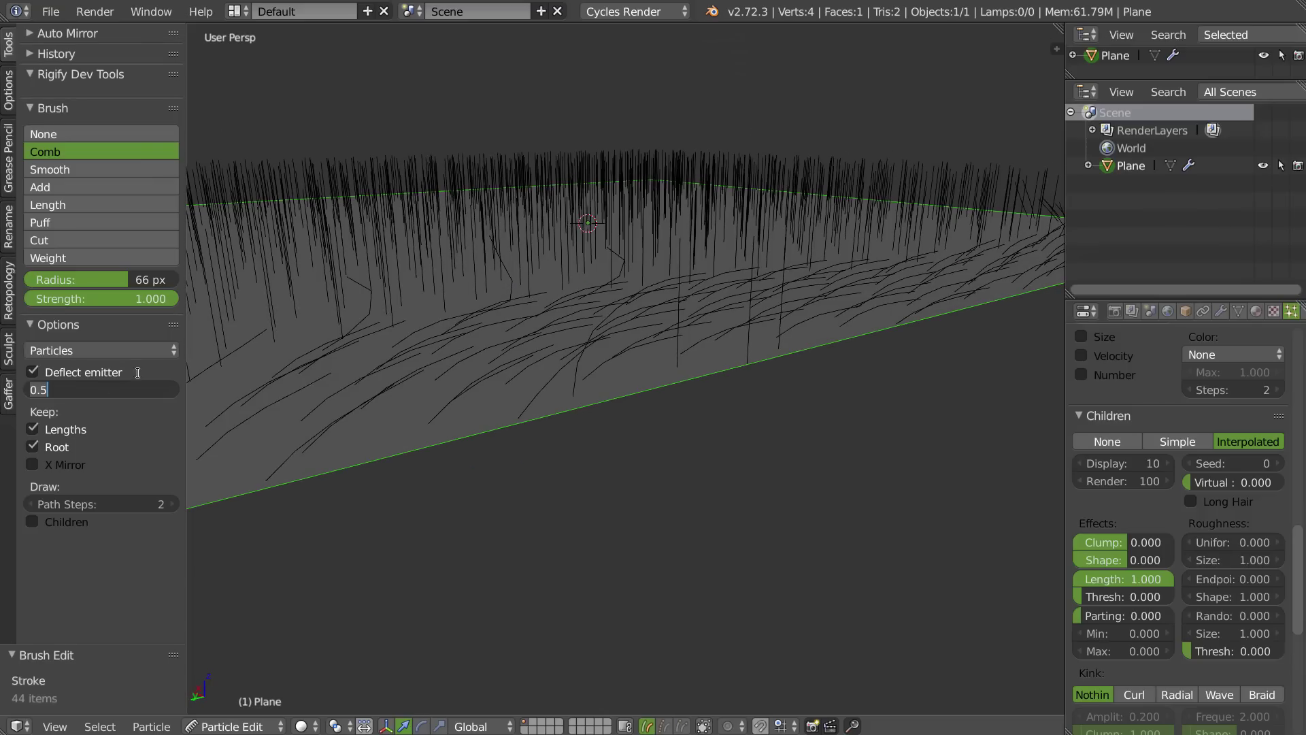
pyautogui.press('Escape')
# - Comb the strands on the near half of the plane sideways toward its right edge in gentle waves
pyautogui.moveTo(439, 393)
pyautogui.mouseDown()
pyautogui.moveTo(602, 321)
pyautogui.moveTo(790, 290)
pyautogui.mouseUp()
pyautogui.moveTo(789, 290)
pyautogui.mouseDown(button='middle')
pyautogui.moveTo(672, 364)
pyautogui.moveTo(419, 576)
pyautogui.mouseUp(button='middle')
pyautogui.moveTo(419, 576)
pyautogui.mouseDown()
pyautogui.moveTo(452, 481)
pyautogui.moveTo(720, 428)
pyautogui.mouseUp()
pyautogui.moveTo(839, 366); pyautogui.dragTo(549, 479, button='middle')
pyautogui.moveTo(302, 520)
pyautogui.mouseDown()
pyautogui.moveTo(524, 442)
pyautogui.moveTo(810, 430)
pyautogui.mouseUp()
pyautogui.moveTo(325, 545)
pyautogui.mouseDown()
pyautogui.moveTo(354, 510)
pyautogui.moveTo(738, 500)
pyautogui.mouseUp()
pyautogui.moveTo(337, 559)
pyautogui.mouseDown()
pyautogui.moveTo(427, 543)
pyautogui.moveTo(887, 526)
pyautogui.mouseUp()
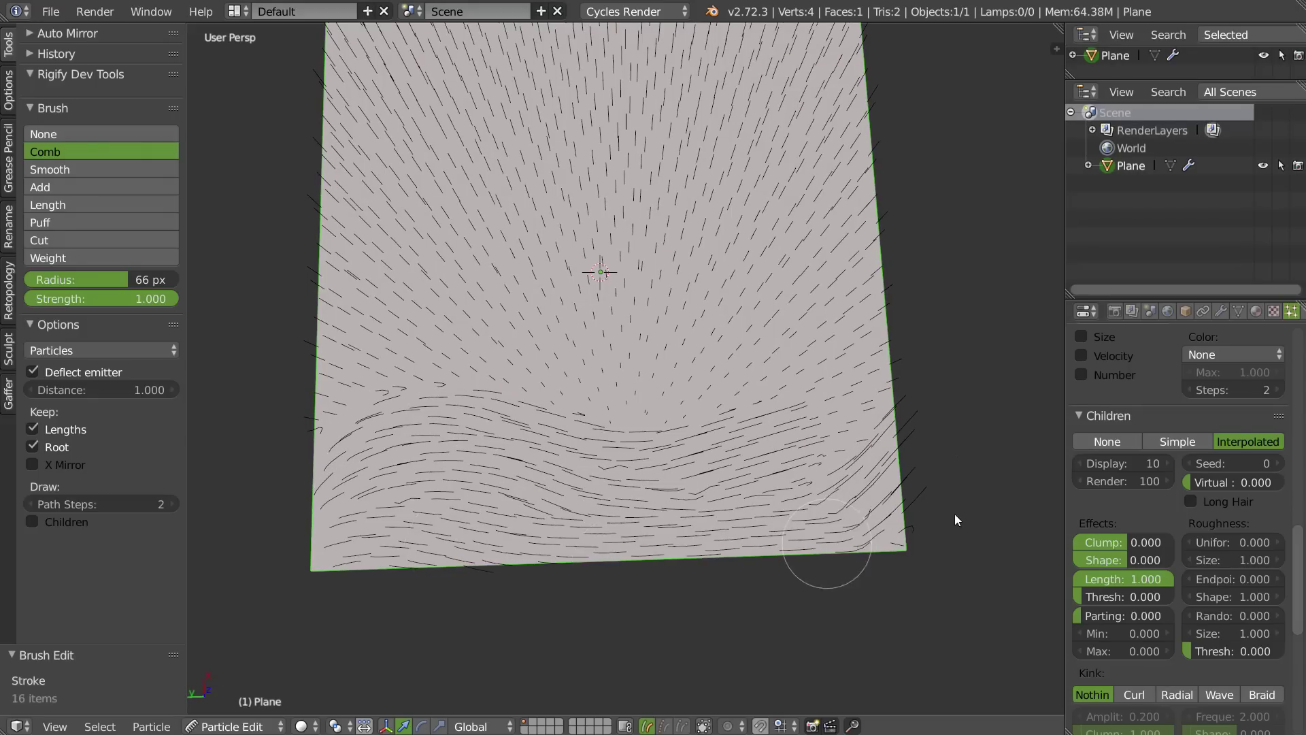
pyautogui.moveTo(626, 511)
pyautogui.mouseDown()
pyautogui.moveTo(953, 386)
pyautogui.moveTo(996, 383)
pyautogui.mouseUp()
pyautogui.moveTo(285, 435)
pyautogui.mouseDown()
pyautogui.moveTo(490, 385)
pyautogui.moveTo(717, 389)
pyautogui.moveTo(764, 410)
pyautogui.moveTo(1003, 231)
pyautogui.mouseUp()
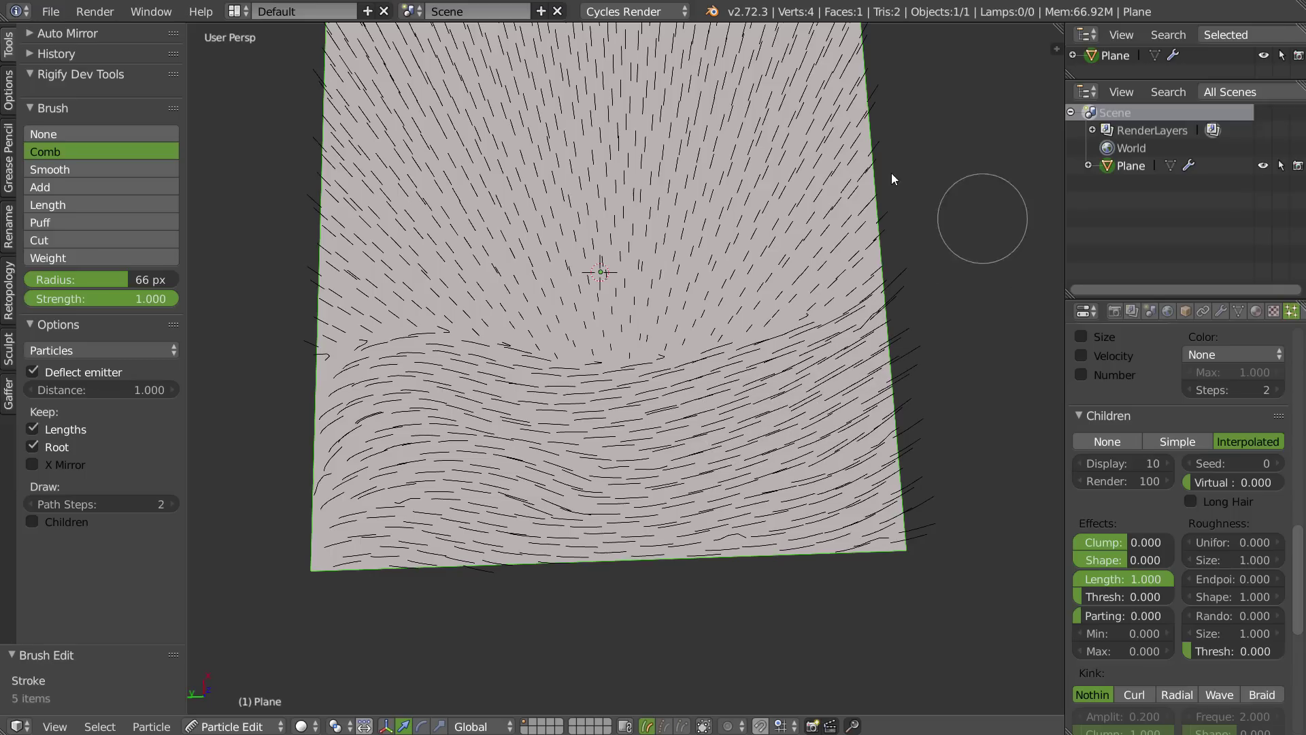
# - Comb the strands across the middle and upper part of the plane toward its right edge in a soft arc
pyautogui.moveTo(328, 381); pyautogui.dragTo(423, 326)
pyautogui.moveTo(627, 346)
pyautogui.mouseDown()
pyautogui.moveTo(900, 255)
pyautogui.moveTo(497, 311)
pyautogui.mouseUp()
pyautogui.moveTo(293, 305)
pyautogui.mouseDown()
pyautogui.moveTo(395, 272)
pyautogui.moveTo(591, 275)
pyautogui.mouseUp()
pyautogui.moveTo(735, 262); pyautogui.dragTo(979, 279)
pyautogui.moveTo(308, 298)
pyautogui.mouseDown()
pyautogui.moveTo(651, 205)
pyautogui.moveTo(909, 251)
pyautogui.mouseUp()
pyautogui.moveTo(302, 228)
pyautogui.mouseDown()
pyautogui.moveTo(427, 171)
pyautogui.moveTo(851, 178)
pyautogui.mouseUp()
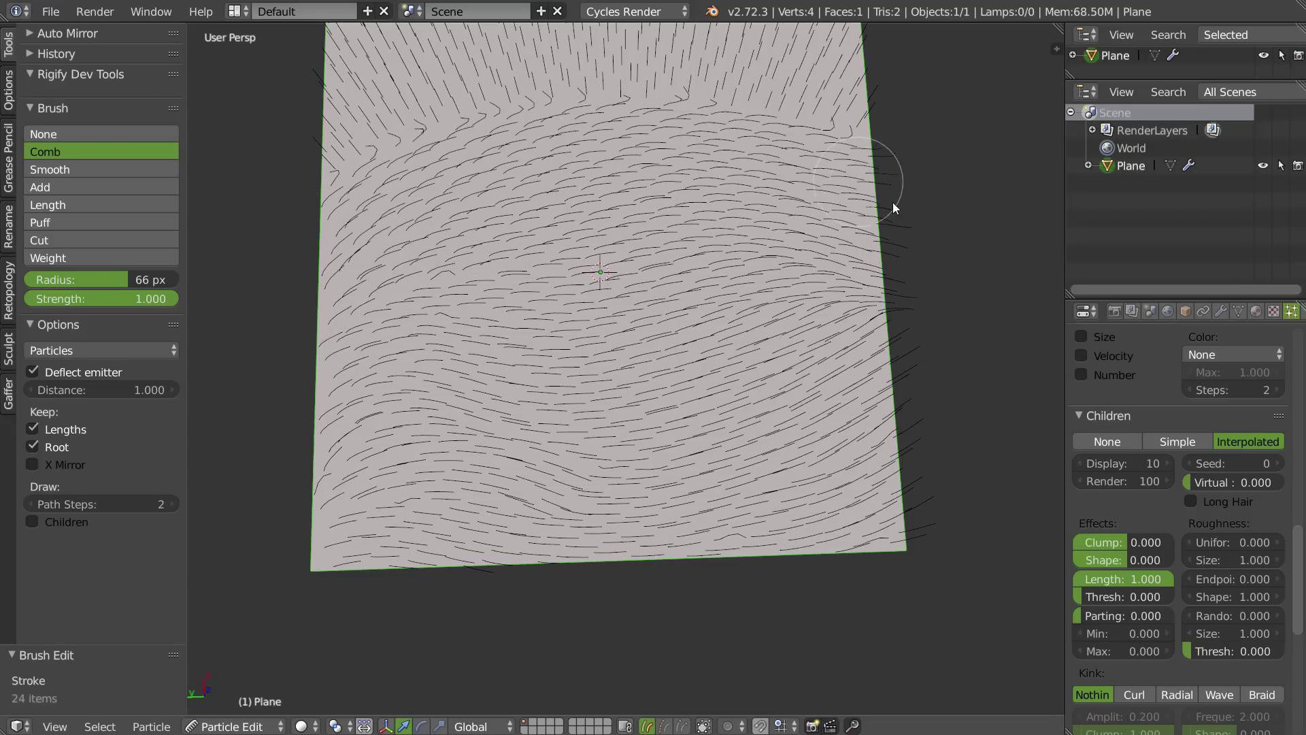
pyautogui.moveTo(317, 179)
pyautogui.mouseDown()
pyautogui.moveTo(439, 100)
pyautogui.moveTo(850, 170)
pyautogui.mouseUp()
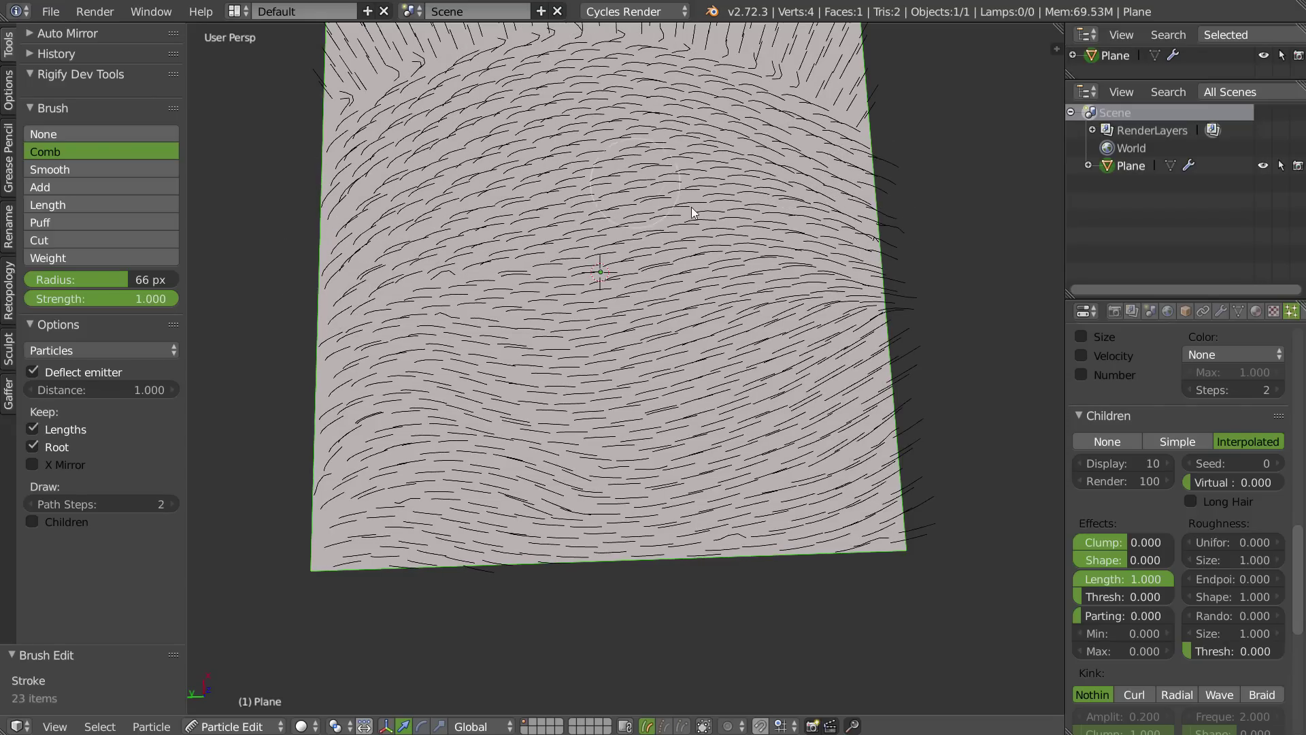
# - Comb the remaining upright strands along the plane's far edge and its two far corners into the flow
pyautogui.keyDown('shift'); pyautogui.moveTo(625, 188); pyautogui.dragTo(630, 246, button='middle'); pyautogui.keyUp('shift')
pyautogui.moveTo(284, 152); pyautogui.dragTo(491, 34)
pyautogui.moveTo(276, 113); pyautogui.dragTo(414, 32)
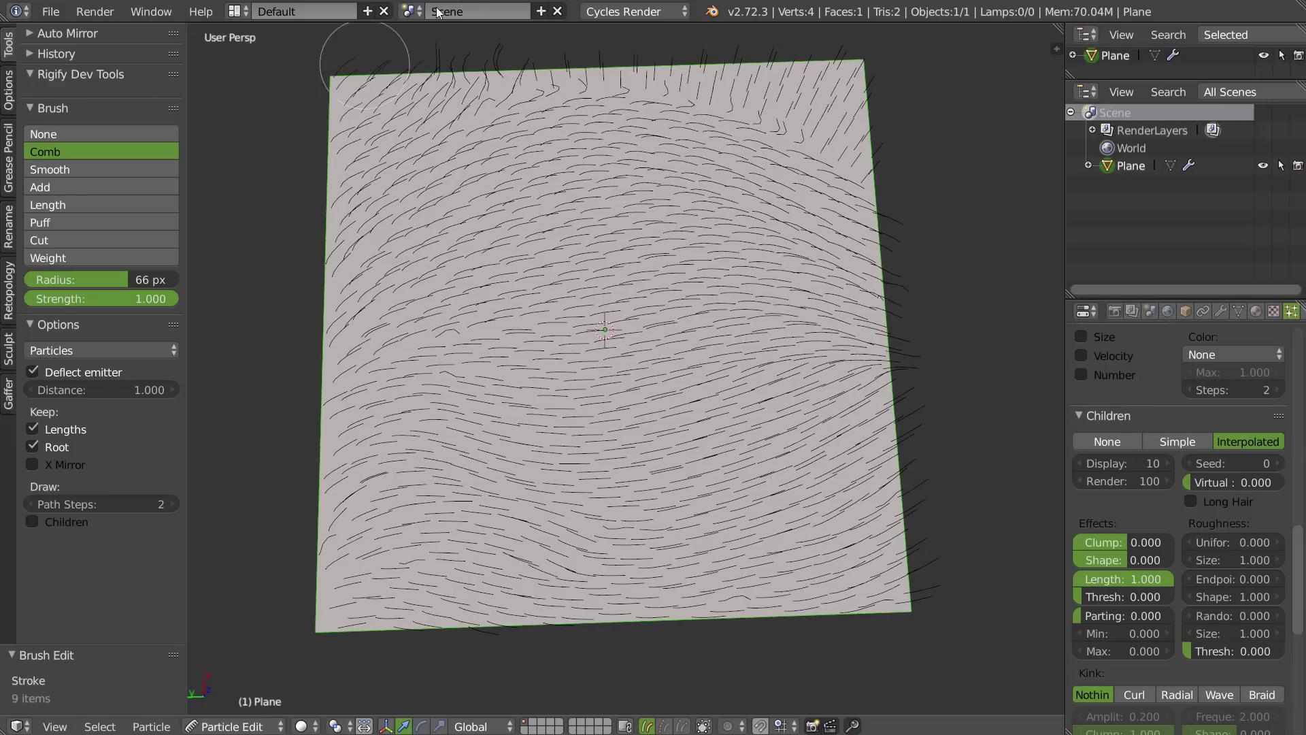
pyautogui.keyDown('shift'); pyautogui.moveTo(470, 170); pyautogui.dragTo(453, 228, button='middle'); pyautogui.keyUp('shift')
pyautogui.moveTo(287, 224)
pyautogui.mouseDown()
pyautogui.moveTo(563, 113)
pyautogui.moveTo(734, 114)
pyautogui.mouseUp()
pyautogui.moveTo(429, 170)
pyautogui.mouseDown()
pyautogui.moveTo(848, 210)
pyautogui.moveTo(934, 297)
pyautogui.mouseUp()
pyautogui.moveTo(637, 104); pyautogui.dragTo(926, 292)
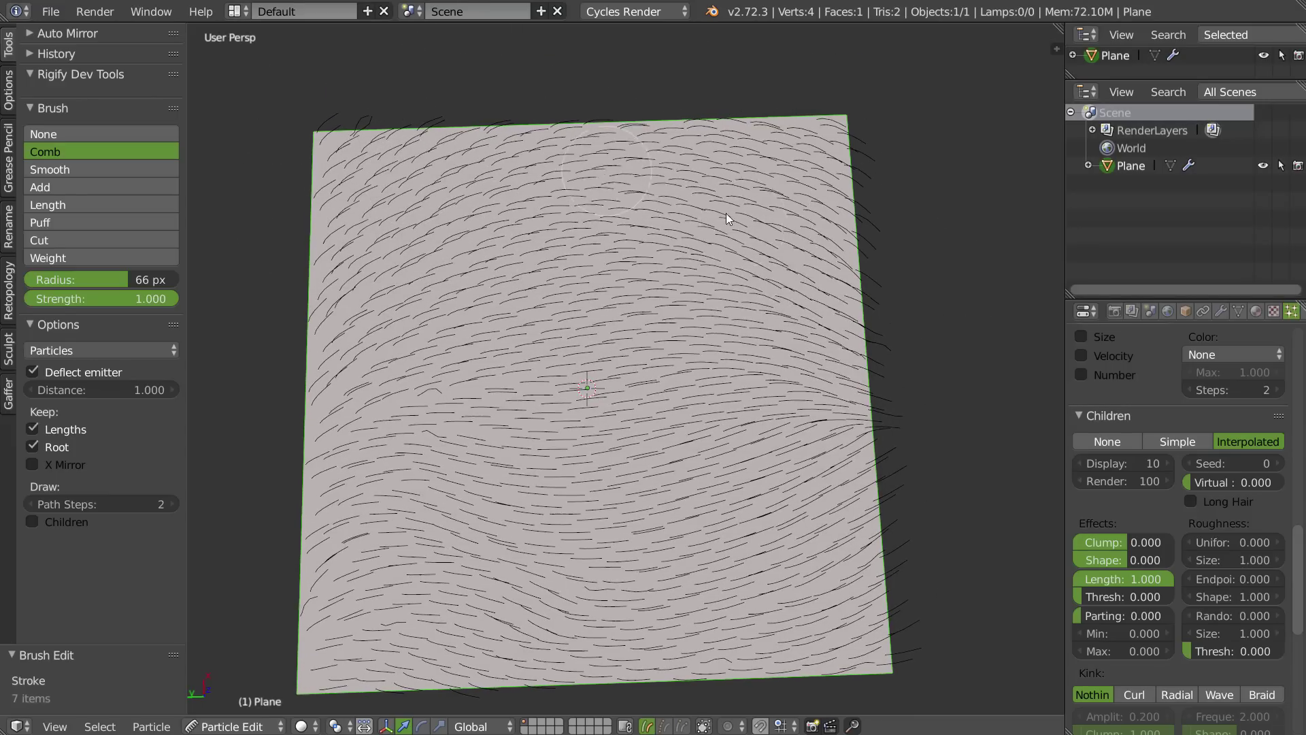
# - Comb the strands near the far right corner diagonally down toward the plane's right edge
pyautogui.moveTo(659, 185); pyautogui.dragTo(898, 381)
pyautogui.moveTo(680, 126)
pyautogui.mouseDown()
pyautogui.moveTo(859, 253)
pyautogui.moveTo(966, 431)
pyautogui.mouseUp()
pyautogui.moveTo(694, 94); pyautogui.dragTo(884, 279)
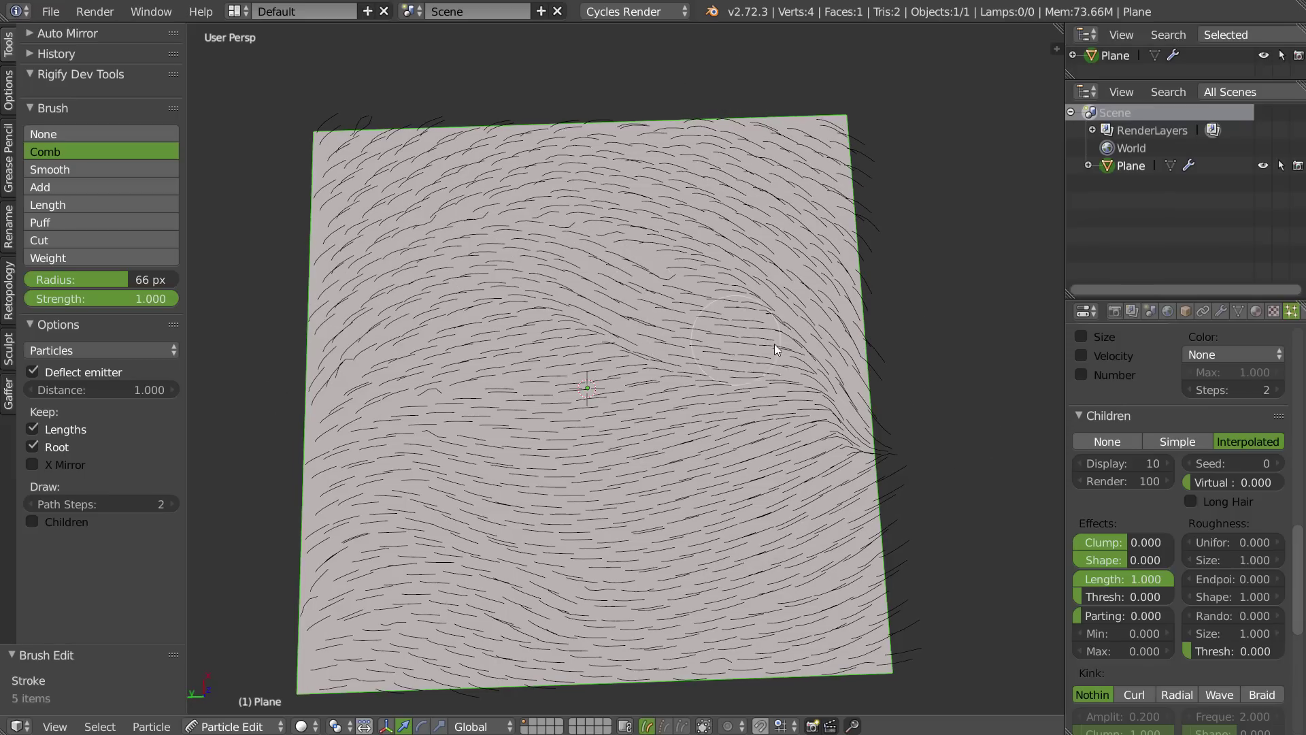
# - Recomb the strands on the plane's right half outward to even the flow and separate the bunched hairs at the right edge
pyautogui.moveTo(760, 348); pyautogui.dragTo(925, 245)
pyautogui.moveTo(479, 249)
pyautogui.mouseDown()
pyautogui.moveTo(762, 289)
pyautogui.moveTo(927, 281)
pyautogui.mouseUp()
pyautogui.moveTo(422, 219); pyautogui.dragTo(948, 211)
pyautogui.moveTo(708, 170); pyautogui.dragTo(914, 199)
pyautogui.moveTo(688, 152); pyautogui.dragTo(905, 116)
pyautogui.moveTo(701, 113); pyautogui.dragTo(898, 109)
pyautogui.moveTo(561, 153); pyautogui.dragTo(950, 179)
pyautogui.moveTo(509, 313); pyautogui.dragTo(742, 374)
pyautogui.moveTo(581, 373); pyautogui.dragTo(721, 411)
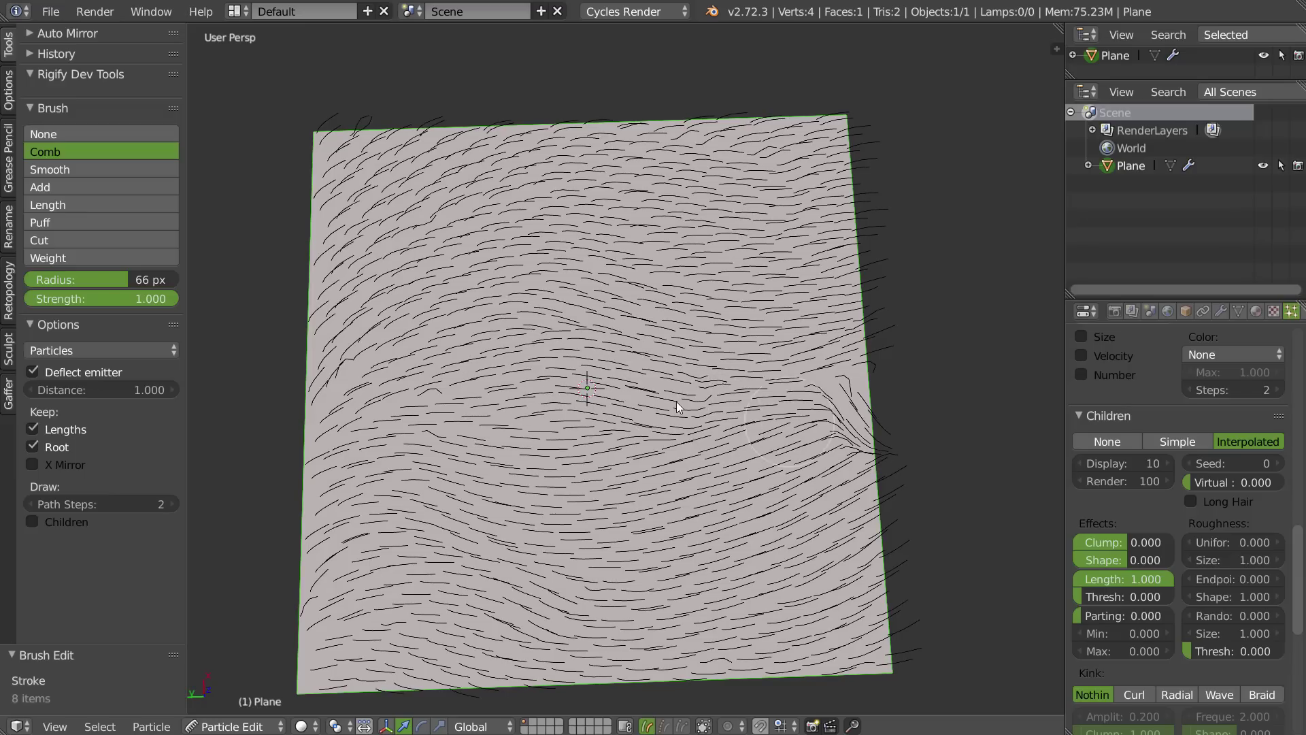
pyautogui.moveTo(822, 415); pyautogui.dragTo(919, 405)
pyautogui.moveTo(835, 449)
pyautogui.mouseDown()
pyautogui.moveTo(915, 424)
pyautogui.moveTo(965, 369)
pyautogui.mouseUp()
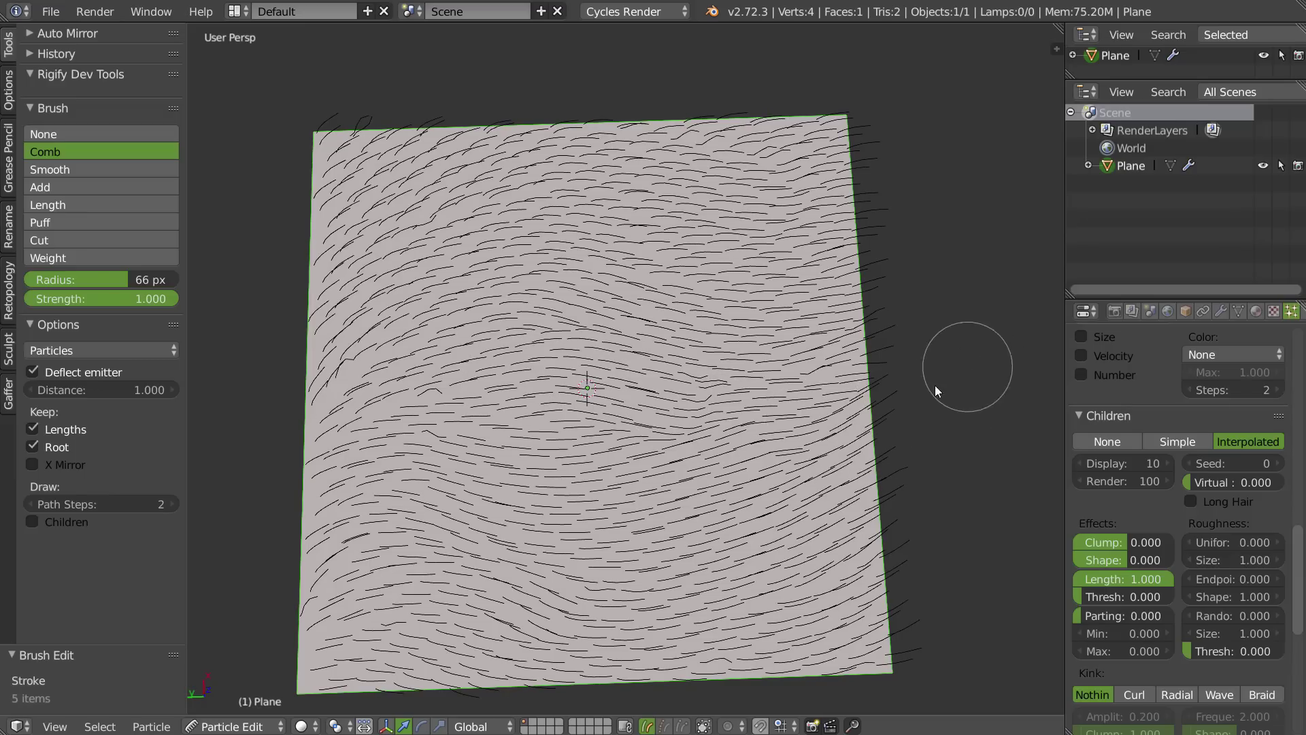
# - Comb the strands across the plane's middle up toward its right edge, reducing the Comb brush strength to 0.470
pyautogui.moveTo(632, 410)
pyautogui.mouseDown()
pyautogui.moveTo(818, 389)
pyautogui.moveTo(978, 289)
pyautogui.mouseUp()
pyautogui.moveTo(745, 456); pyautogui.dragTo(959, 334)
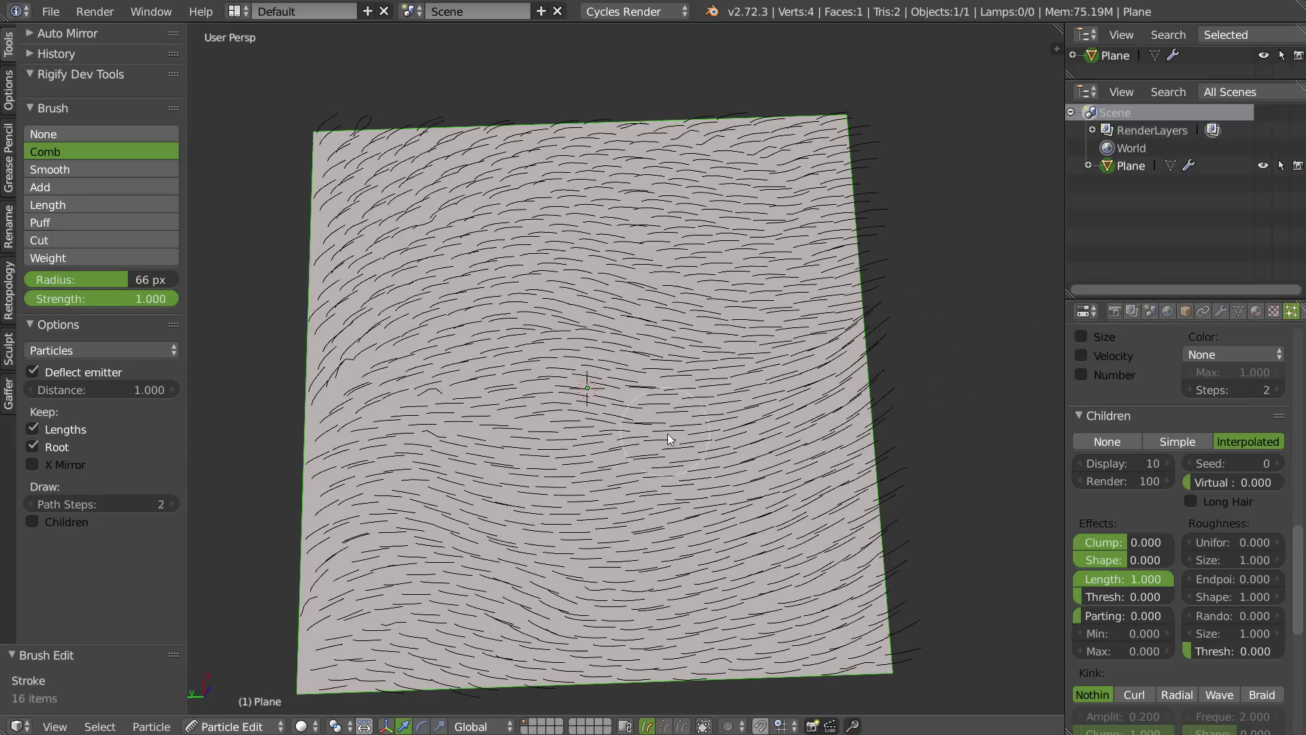
pyautogui.hotkey('shift', 'f')
pyautogui.click(745, 441)
pyautogui.moveTo(316, 415)
pyautogui.mouseDown()
pyautogui.moveTo(381, 341)
pyautogui.moveTo(442, 314)
pyautogui.mouseUp()
pyautogui.moveTo(353, 429); pyautogui.dragTo(459, 387)
pyautogui.moveTo(480, 452)
pyautogui.mouseDown()
pyautogui.moveTo(848, 359)
pyautogui.moveTo(933, 315)
pyautogui.mouseUp()
pyautogui.moveTo(733, 438)
pyautogui.mouseDown()
pyautogui.moveTo(934, 317)
pyautogui.moveTo(928, 299)
pyautogui.mouseUp()
pyautogui.moveTo(836, 459); pyautogui.dragTo(905, 340)
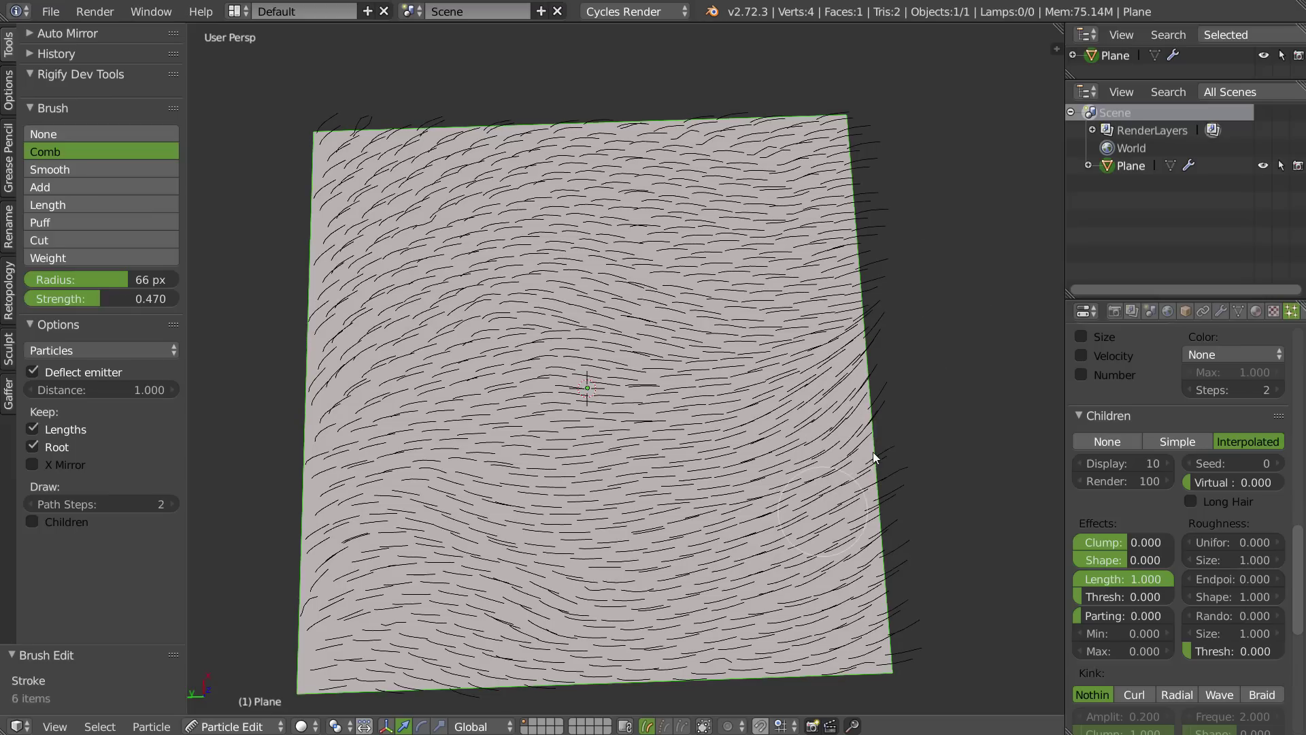
# - Comb the strands along the upper part of the right edge in a curve up toward the far right corner
pyautogui.moveTo(807, 307); pyautogui.dragTo(930, 222)
pyautogui.moveTo(817, 293)
pyautogui.mouseDown()
pyautogui.moveTo(928, 134)
pyautogui.moveTo(884, 157)
pyautogui.moveTo(875, 123)
pyautogui.mouseUp()
pyautogui.moveTo(835, 272); pyautogui.dragTo(847, 131)
pyautogui.moveTo(864, 199); pyautogui.dragTo(747, 119)
pyautogui.moveTo(793, 275); pyautogui.dragTo(827, 191)
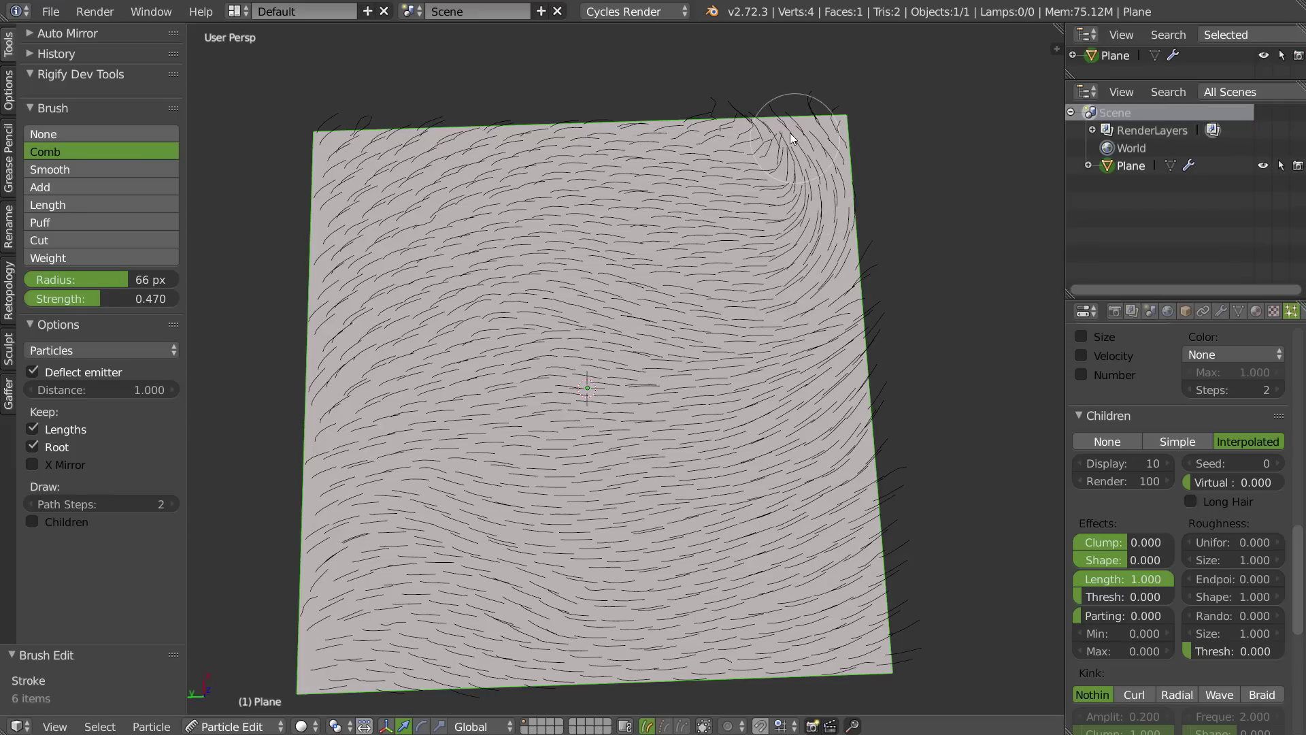
# - Comb the strands at the far right corner and along the adjoining far edge outward over the edge
pyautogui.moveTo(850, 134)
pyautogui.mouseDown()
pyautogui.moveTo(749, 242)
pyautogui.moveTo(731, 109)
pyautogui.mouseUp()
pyautogui.moveTo(802, 184); pyautogui.dragTo(795, 101)
pyautogui.moveTo(722, 198); pyautogui.dragTo(787, 68)
pyautogui.moveTo(651, 197)
pyautogui.mouseDown()
pyautogui.moveTo(722, 173)
pyautogui.moveTo(807, 75)
pyautogui.mouseUp()
pyautogui.moveTo(638, 133)
pyautogui.mouseDown()
pyautogui.moveTo(692, 145)
pyautogui.moveTo(742, 112)
pyautogui.mouseUp()
pyautogui.moveTo(636, 104); pyautogui.dragTo(728, 59)
pyautogui.moveTo(655, 129); pyautogui.dragTo(793, 59)
pyautogui.moveTo(714, 132); pyautogui.dragTo(810, 52)
# - Comb the strands at the right edge and along the plane's near edge toward the right
pyautogui.moveTo(759, 241); pyautogui.dragTo(626, 67, button='middle')
pyautogui.moveTo(675, 343)
pyautogui.mouseDown(button='middle')
pyautogui.moveTo(728, 353)
pyautogui.moveTo(782, 411)
pyautogui.moveTo(793, 378)
pyautogui.moveTo(713, 304)
pyautogui.moveTo(720, 334)
pyautogui.mouseUp(button='middle')
pyautogui.moveTo(819, 320)
pyautogui.mouseDown()
pyautogui.moveTo(900, 235)
pyautogui.moveTo(907, 270)
pyautogui.mouseUp()
pyautogui.keyDown('shift'); pyautogui.moveTo(769, 346); pyautogui.dragTo(804, 225, button='middle'); pyautogui.keyUp('shift')
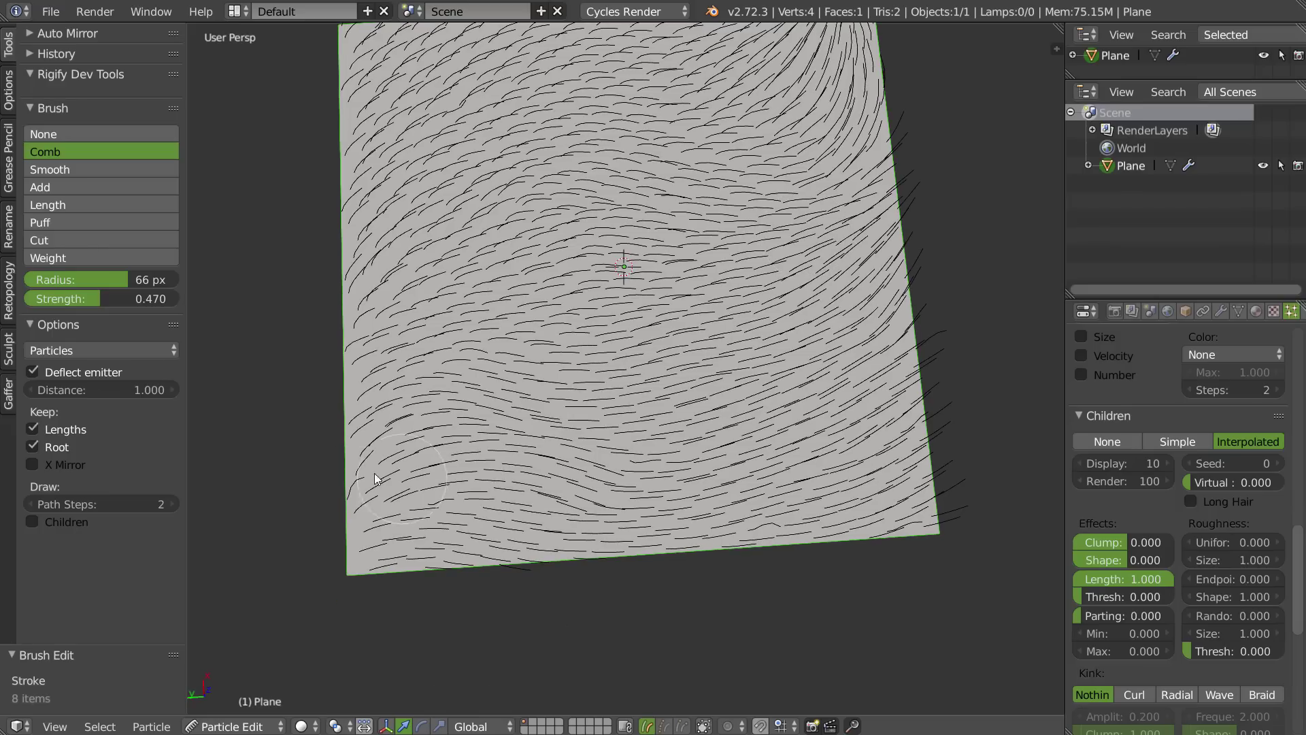
pyautogui.moveTo(653, 484); pyautogui.dragTo(703, 468)
pyautogui.moveTo(357, 580); pyautogui.dragTo(515, 513)
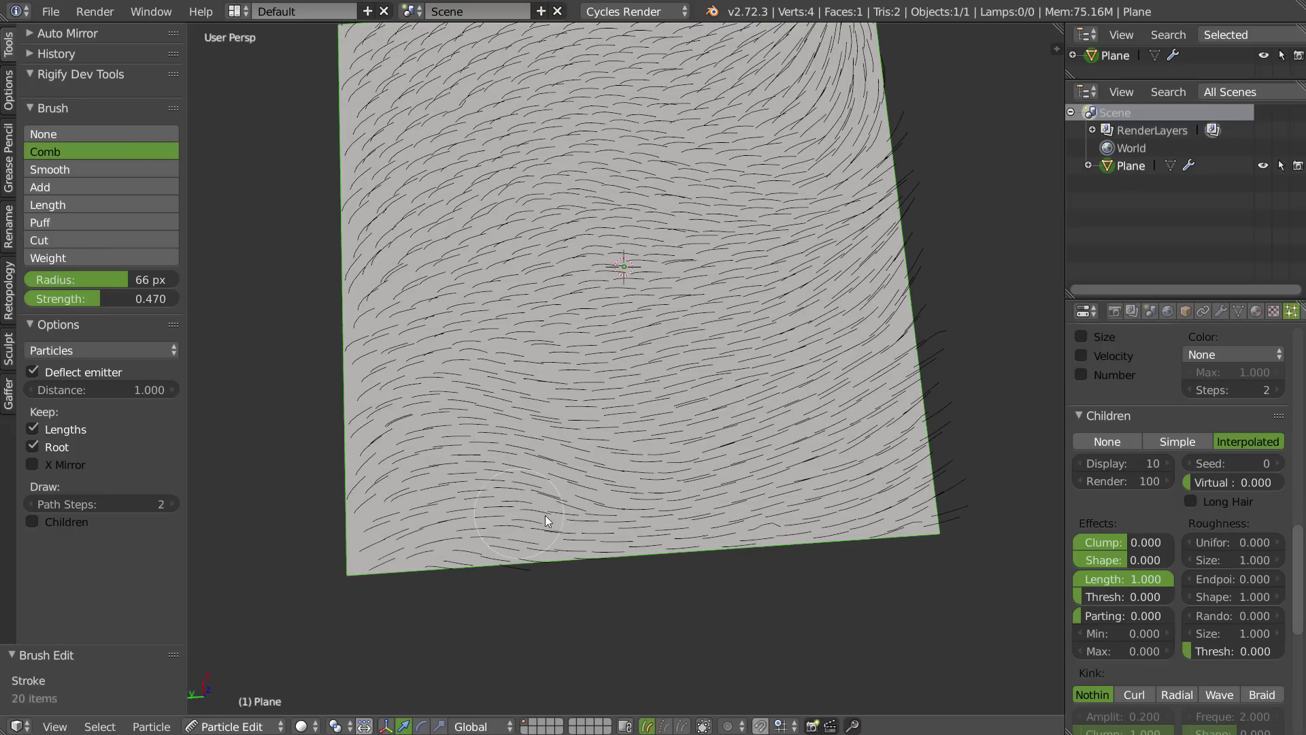
pyautogui.moveTo(815, 519); pyautogui.dragTo(952, 484)
# - Display the child hairs while staying in Particle Edit mode
pyautogui.moveTo(704, 381)
pyautogui.mouseDown(button='middle')
pyautogui.moveTo(688, 355)
pyautogui.moveTo(689, 421)
pyautogui.mouseUp(button='middle')
pyautogui.moveTo(645, 329)
pyautogui.mouseDown(button='middle')
pyautogui.moveTo(696, 256)
pyautogui.moveTo(682, 370)
pyautogui.moveTo(697, 397)
pyautogui.mouseUp(button='middle')
pyautogui.keyDown('shift'); pyautogui.moveTo(697, 397); pyautogui.dragTo(656, 399, button='middle'); pyautogui.keyUp('shift')
pyautogui.press('Tab')
pyautogui.scroll(1, 512, 372)
pyautogui.moveTo(547, 326)
pyautogui.keyDown('shift'); pyautogui.mouseDown(button='middle')
pyautogui.moveTo(561, 349)
pyautogui.moveTo(565, 336)
pyautogui.mouseUp(button='middle'); pyautogui.keyUp('shift')
pyautogui.moveTo(478, 248); pyautogui.dragTo(495, 341, button='middle')
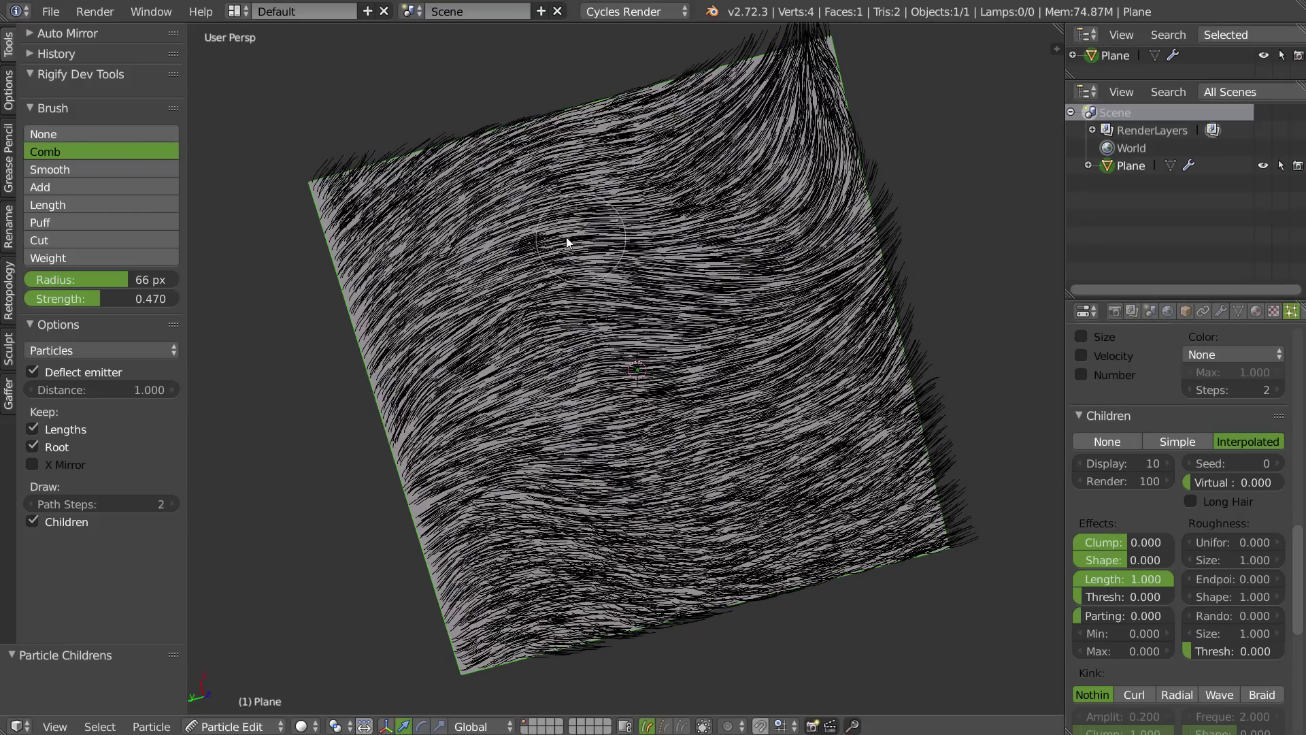
# - Comb the hair on the plane's far left part and along the far edge up toward the far right corner
pyautogui.moveTo(496, 247); pyautogui.dragTo(710, 209)
pyautogui.moveTo(559, 195); pyautogui.dragTo(650, 145)
pyautogui.moveTo(318, 279)
pyautogui.mouseDown()
pyautogui.moveTo(475, 133)
pyautogui.moveTo(708, 103)
pyautogui.mouseUp()
pyautogui.moveTo(548, 122)
pyautogui.mouseDown()
pyautogui.moveTo(692, 95)
pyautogui.moveTo(745, 55)
pyautogui.mouseUp()
pyautogui.moveTo(647, 109); pyautogui.dragTo(759, 30)
pyautogui.keyDown('shift'); pyautogui.moveTo(696, 136); pyautogui.dragTo(654, 223, button='middle'); pyautogui.keyUp('shift')
pyautogui.moveTo(636, 187); pyautogui.dragTo(760, 69)
pyautogui.moveTo(549, 163); pyautogui.dragTo(697, 82)
pyautogui.moveTo(627, 126); pyautogui.dragTo(776, 46)
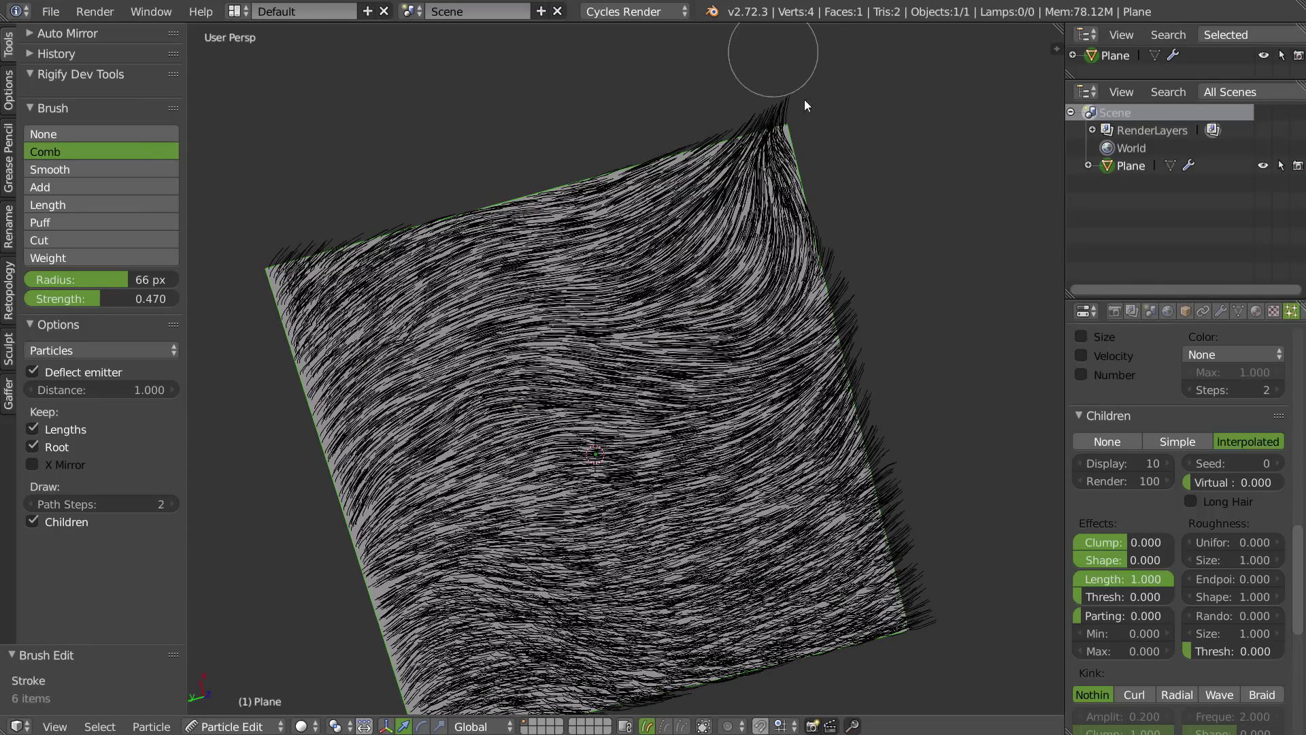
# - Comb the hair beside the upper right edge up into the far right corner
pyautogui.moveTo(831, 205); pyautogui.dragTo(841, 88)
pyautogui.moveTo(787, 203); pyautogui.dragTo(843, 62)
pyautogui.moveTo(813, 239); pyautogui.dragTo(836, 87)
pyautogui.moveTo(815, 300); pyautogui.dragTo(841, 178)
# - Comb the hair from the plane's middle and near part diagonally up toward the right edge in long strokes
pyautogui.keyDown('shift'); pyautogui.moveTo(746, 300); pyautogui.dragTo(741, 180, button='middle'); pyautogui.keyUp('shift')
pyautogui.moveTo(393, 512)
pyautogui.mouseDown()
pyautogui.moveTo(570, 474)
pyautogui.moveTo(715, 493)
pyautogui.moveTo(881, 354)
pyautogui.moveTo(902, 306)
pyautogui.mouseUp()
pyautogui.moveTo(613, 500); pyautogui.dragTo(892, 306)
pyautogui.moveTo(630, 479)
pyautogui.mouseDown()
pyautogui.moveTo(900, 249)
pyautogui.moveTo(915, 297)
pyautogui.mouseUp()
pyautogui.moveTo(682, 570); pyautogui.dragTo(961, 351)
# - Set the children's endpoint roughness to 0.051 and random roughness to 0.065
pyautogui.moveTo(955, 316)
pyautogui.mouseDown(button='middle')
pyautogui.moveTo(734, 380)
pyautogui.moveTo(789, 324)
pyautogui.moveTo(762, 426)
pyautogui.moveTo(781, 376)
pyautogui.moveTo(698, 405)
pyautogui.mouseUp(button='middle')
pyautogui.moveTo(547, 413); pyautogui.dragTo(713, 338, button='middle')
pyautogui.scroll(1, 712, 333)
pyautogui.keyDown('shift'); pyautogui.moveTo(607, 371); pyautogui.dragTo(618, 343, button='middle'); pyautogui.keyUp('shift')
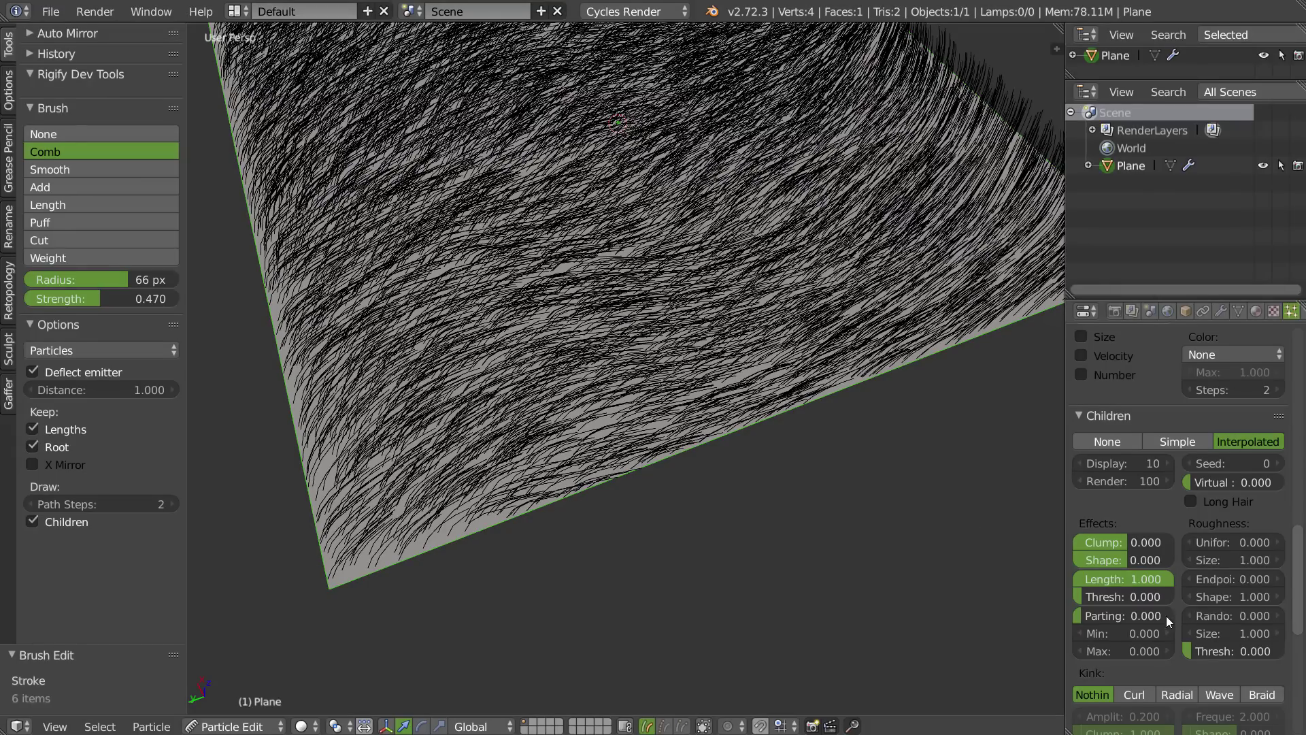
pyautogui.moveTo(1215, 617); pyautogui.dragTo(1250, 590)
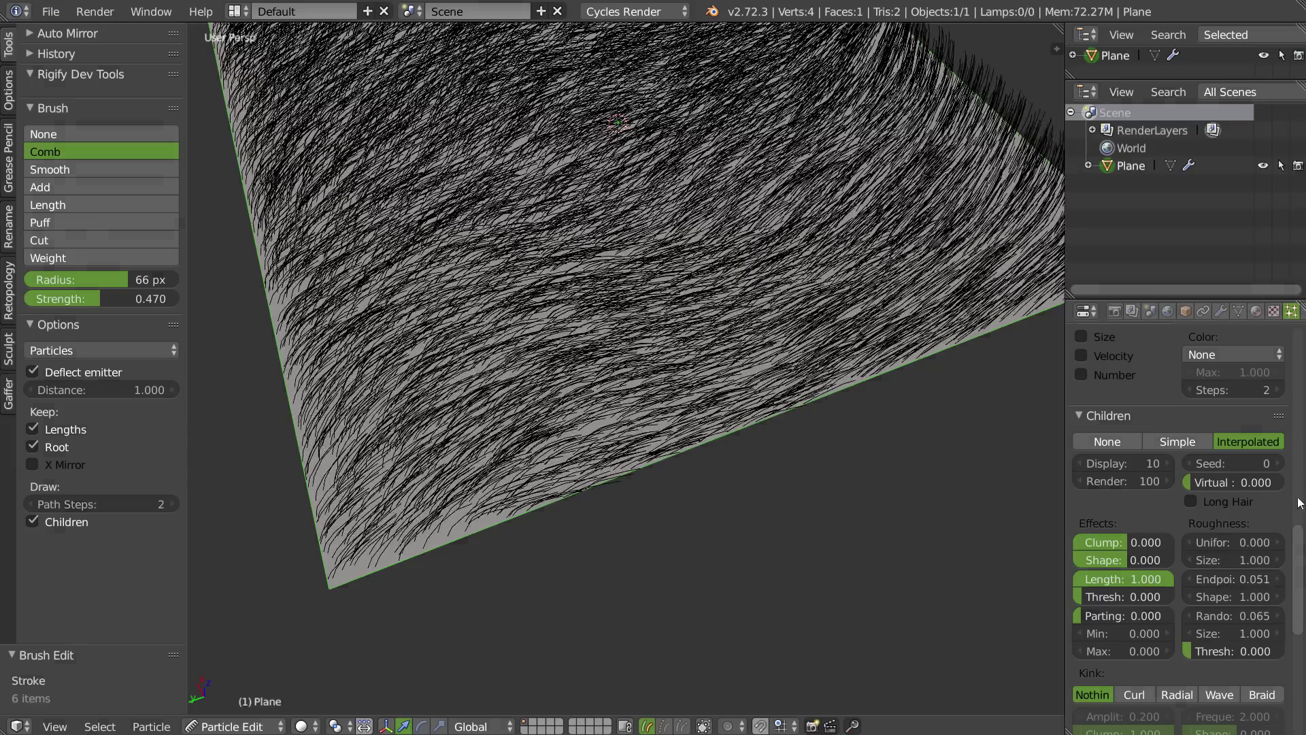
# - Try full clumping on the children, then settle on a clump of 0.087 with a shape of 0.188
pyautogui.moveTo(1132, 540); pyautogui.dragTo(1189, 536)
pyautogui.moveTo(751, 389)
pyautogui.mouseDown(button='middle')
pyautogui.moveTo(753, 432)
pyautogui.moveTo(729, 385)
pyautogui.mouseUp(button='middle')
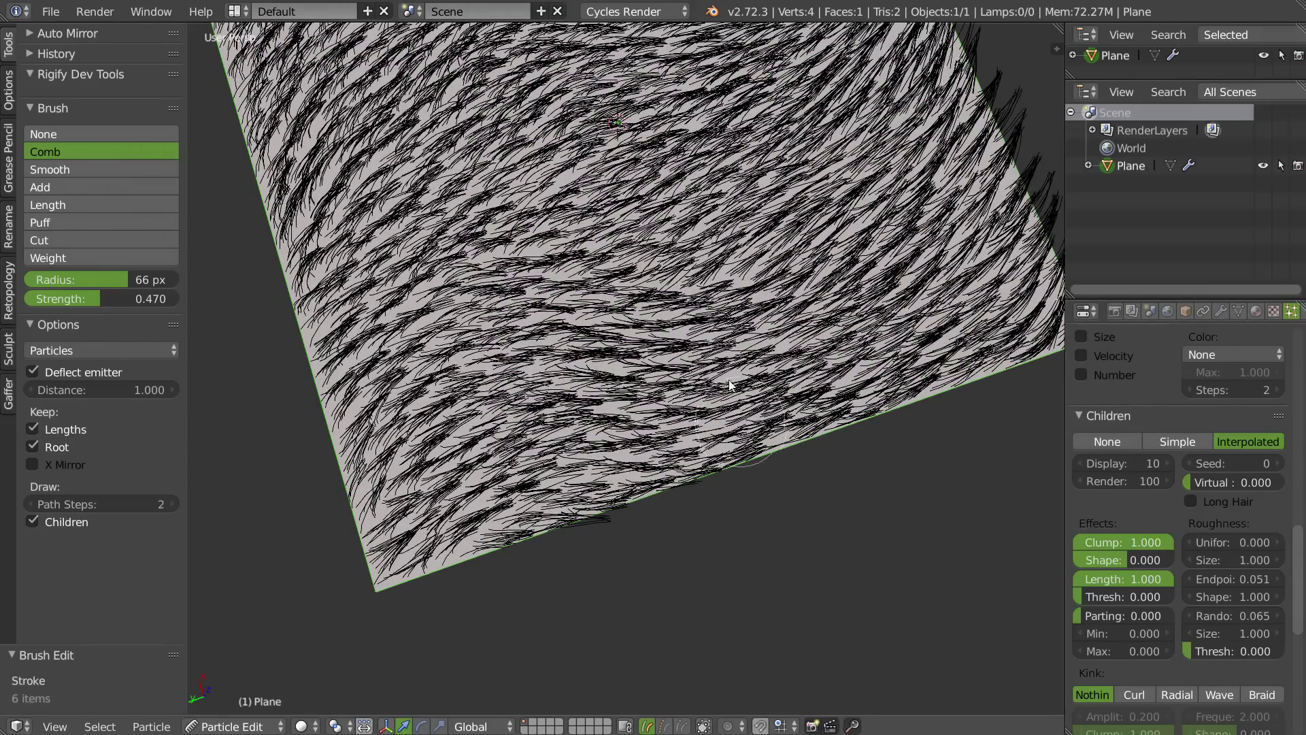
pyautogui.moveTo(1168, 554); pyautogui.dragTo(1126, 545)
pyautogui.moveTo(608, 429); pyautogui.dragTo(737, 376, button='middle')
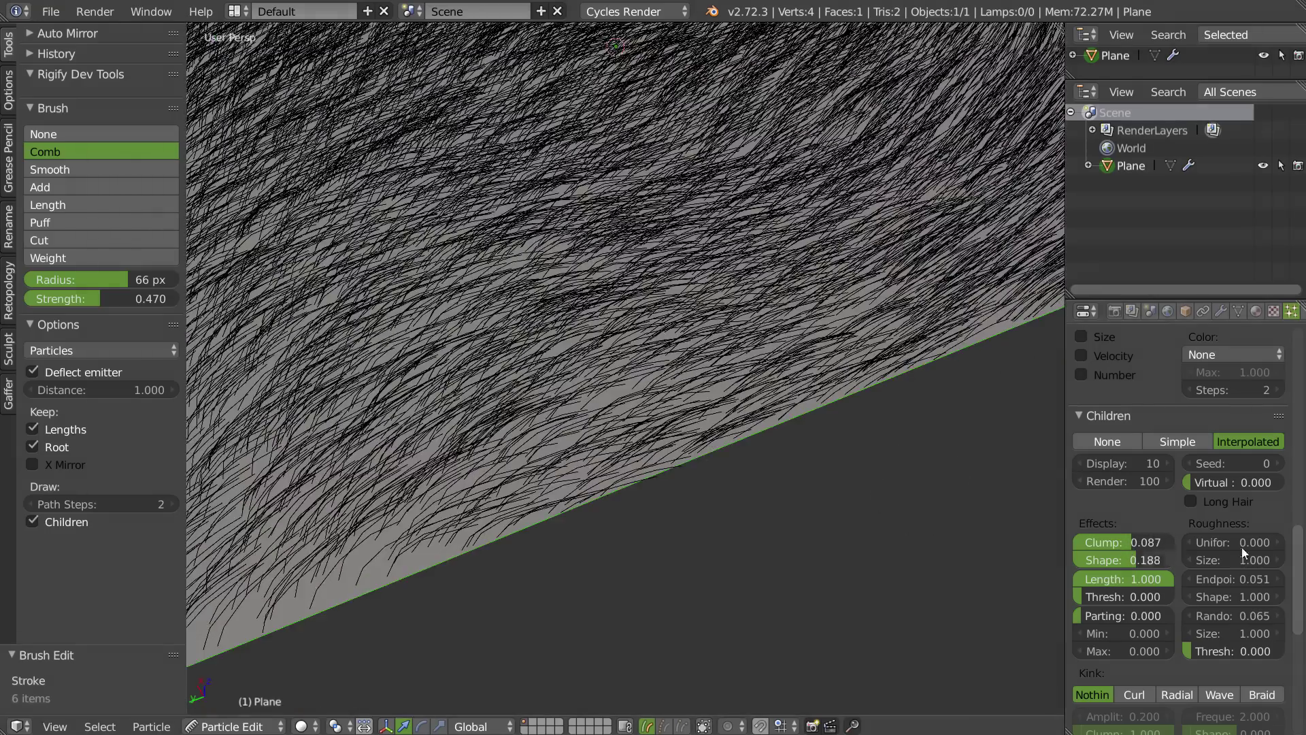
# - Set the children's uniform roughness to 0.048
pyautogui.moveTo(1227, 544); pyautogui.dragTo(1264, 549)
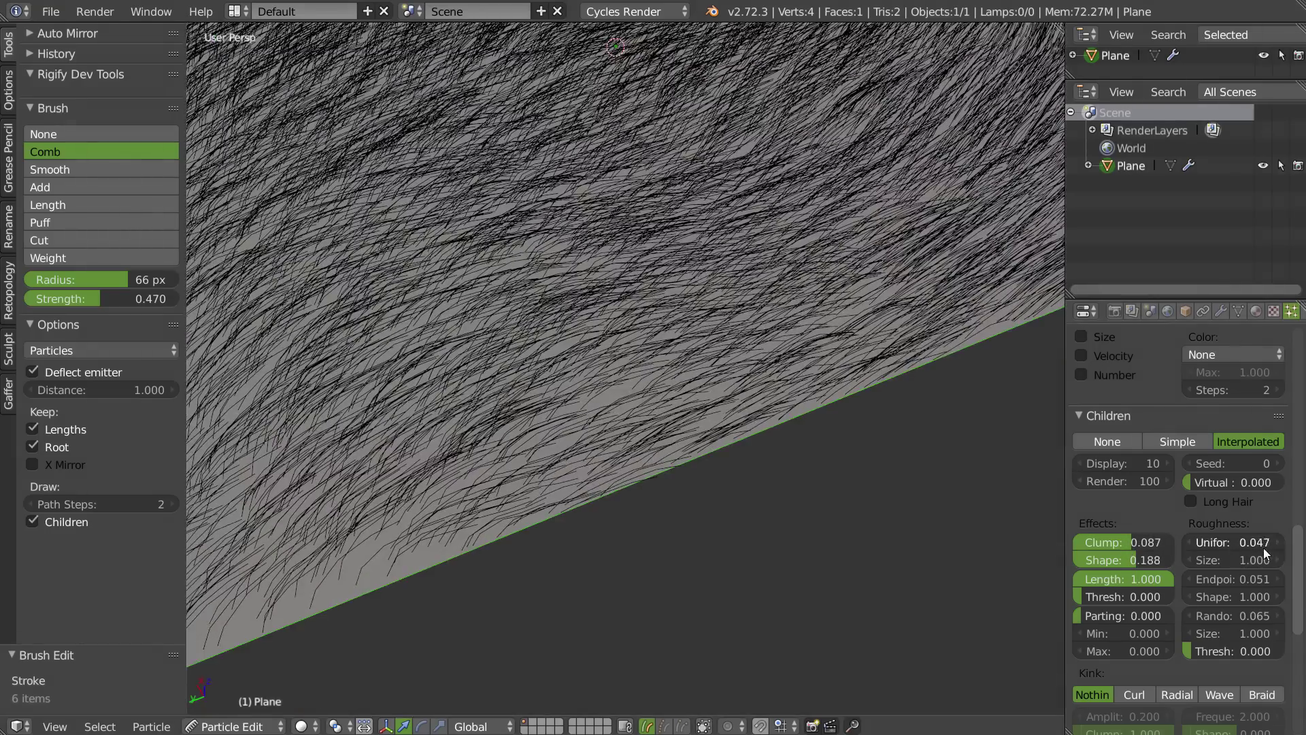
pyautogui.moveTo(639, 379); pyautogui.dragTo(614, 360, button='middle')
pyautogui.scroll(-6, 614, 361)
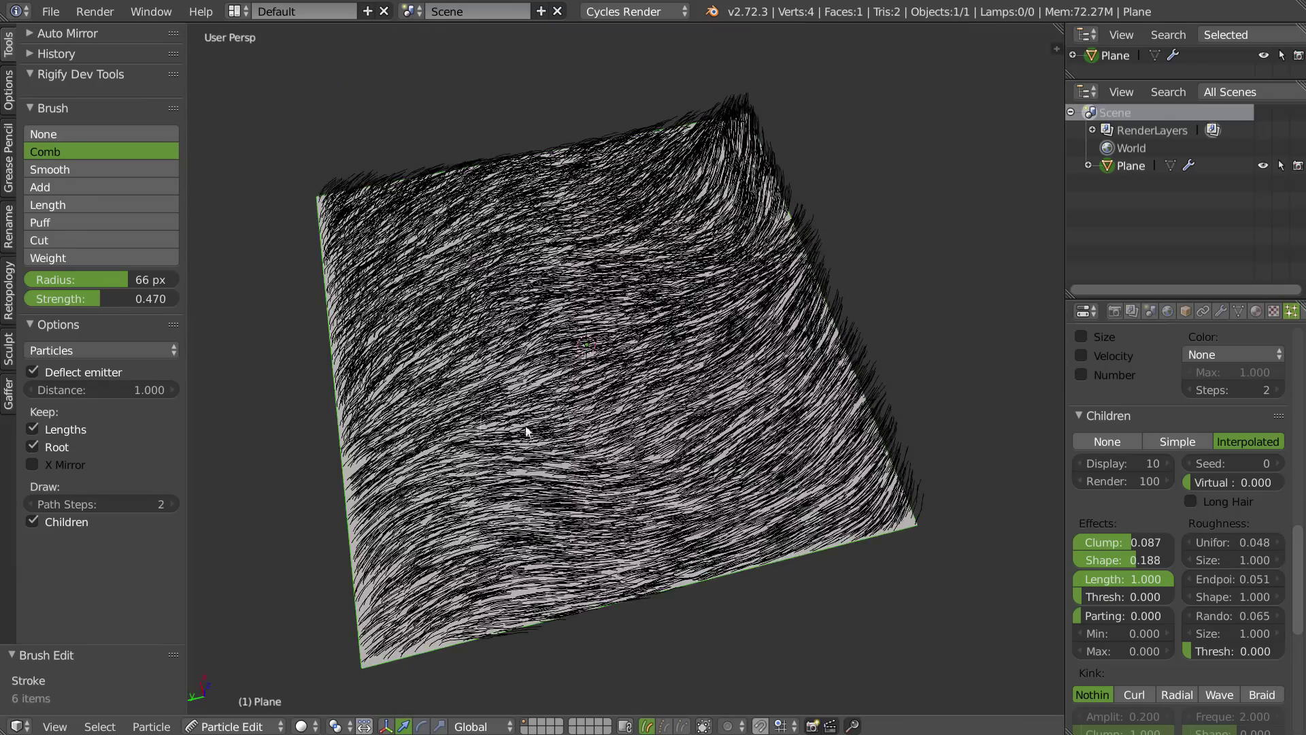
# - Switch the viewport to Rendered shading and leave Particle Edit for Object Mode
pyautogui.scroll(10, 1184, 476)
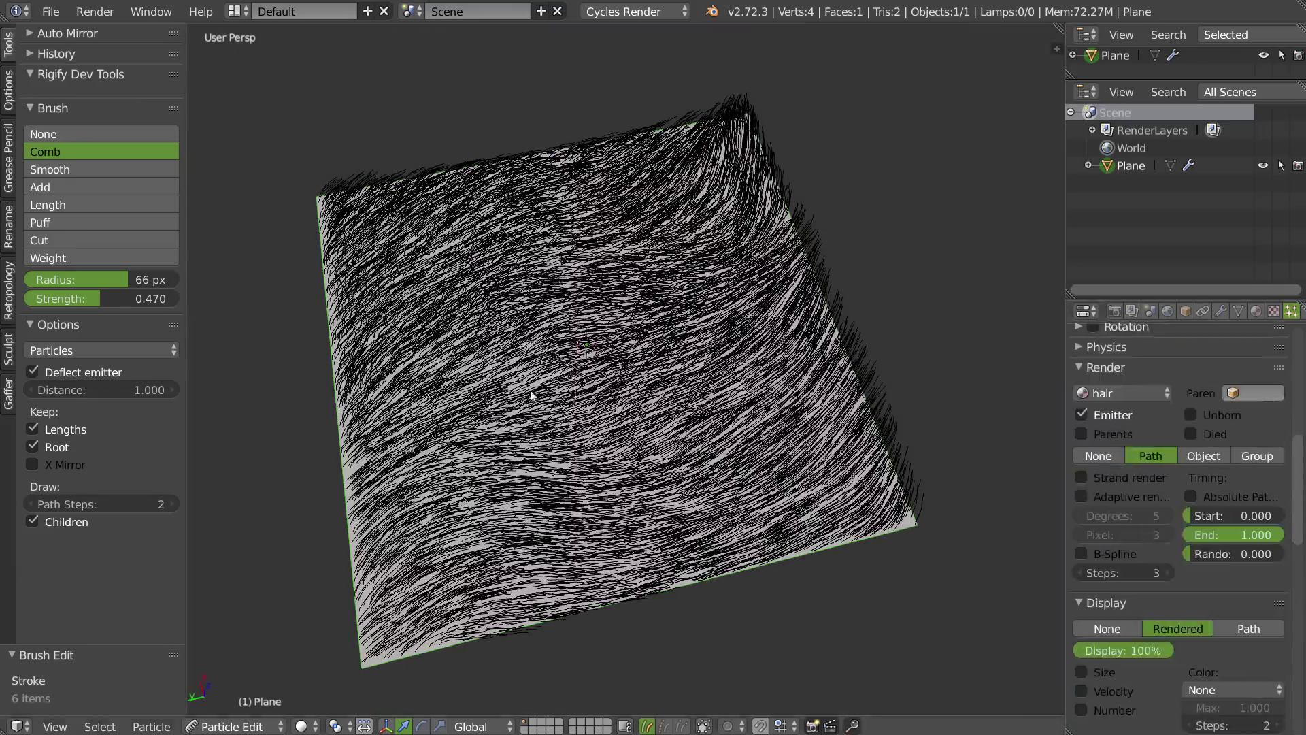
pyautogui.press('z')
pyautogui.click(624, 321)
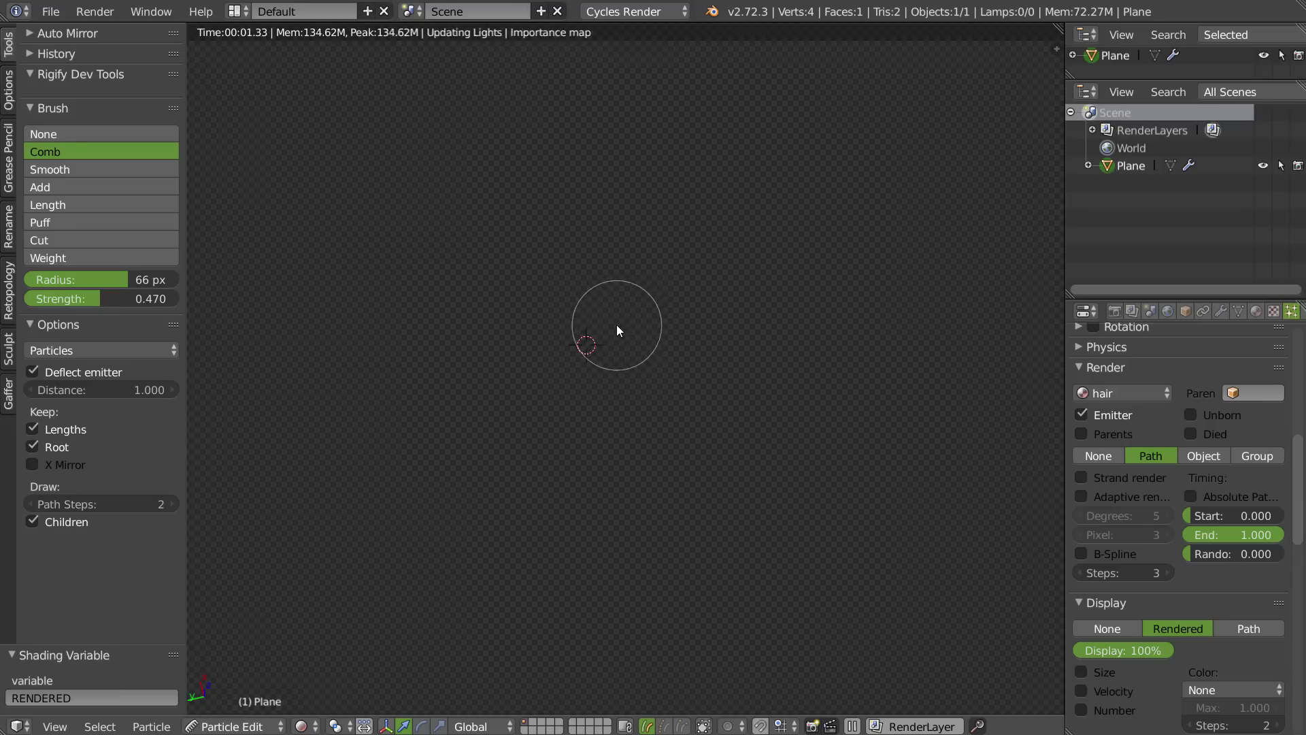
pyautogui.press('Tab')
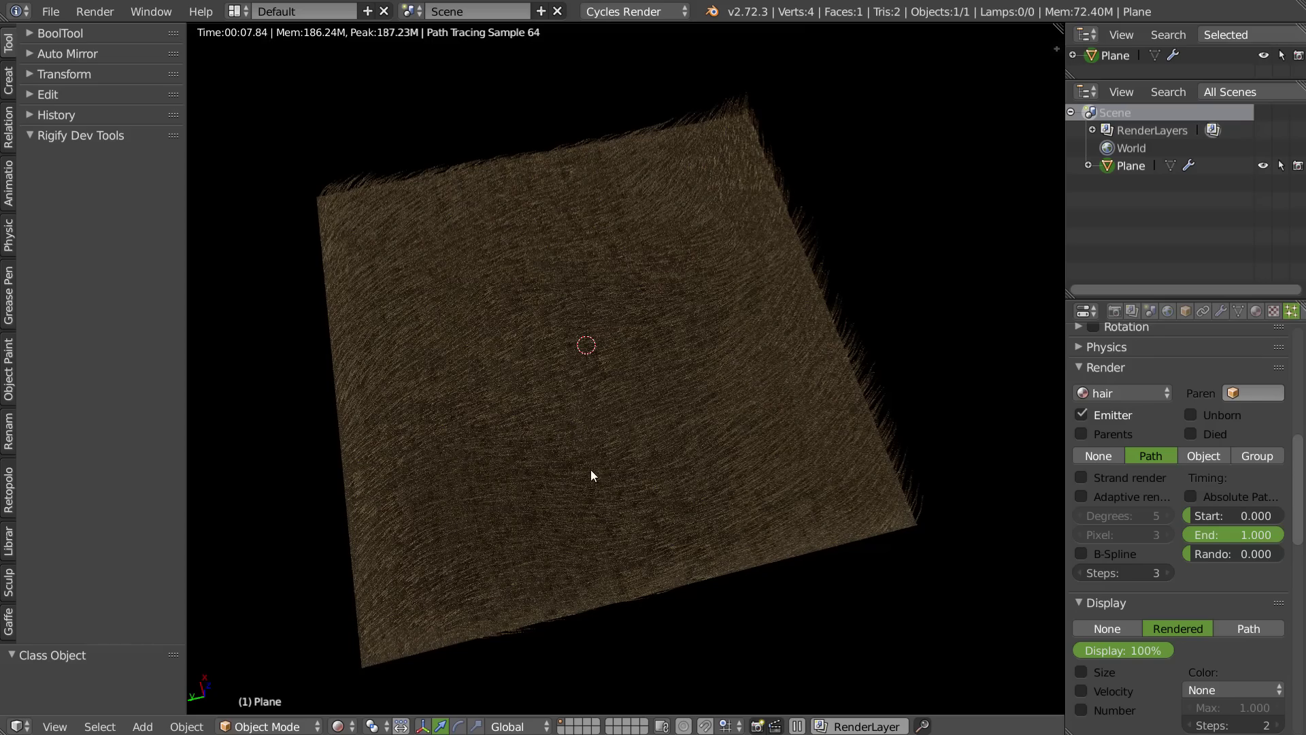
# - Set a render border around the near middle part of the fur for a close-up preview
pyautogui.keyDown('shift'); pyautogui.moveTo(533, 381); pyautogui.dragTo(550, 302, button='middle'); pyautogui.keyUp('shift')
pyautogui.scroll(3, 727, 341)
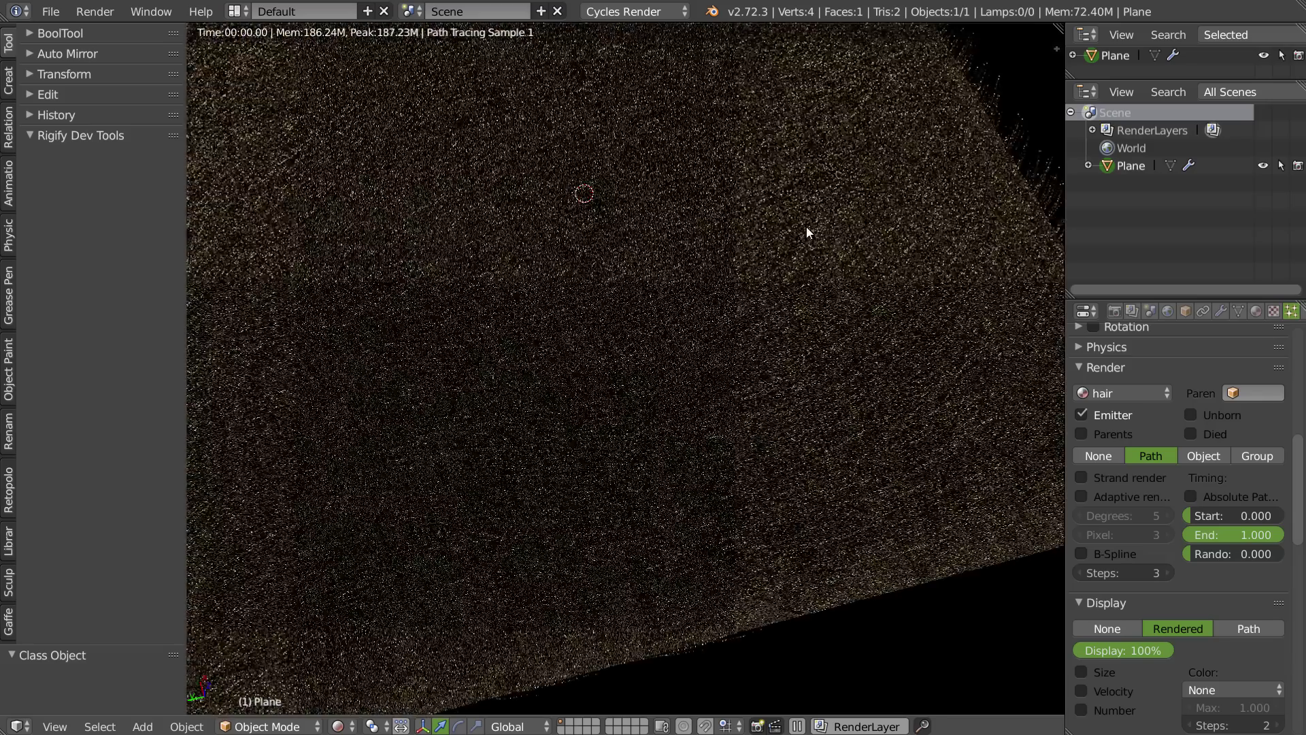
pyautogui.hotkey('ctrl', 'b')
pyautogui.moveTo(829, 247); pyautogui.dragTo(521, 537)
pyautogui.moveTo(388, 656); pyautogui.dragTo(346, 688)
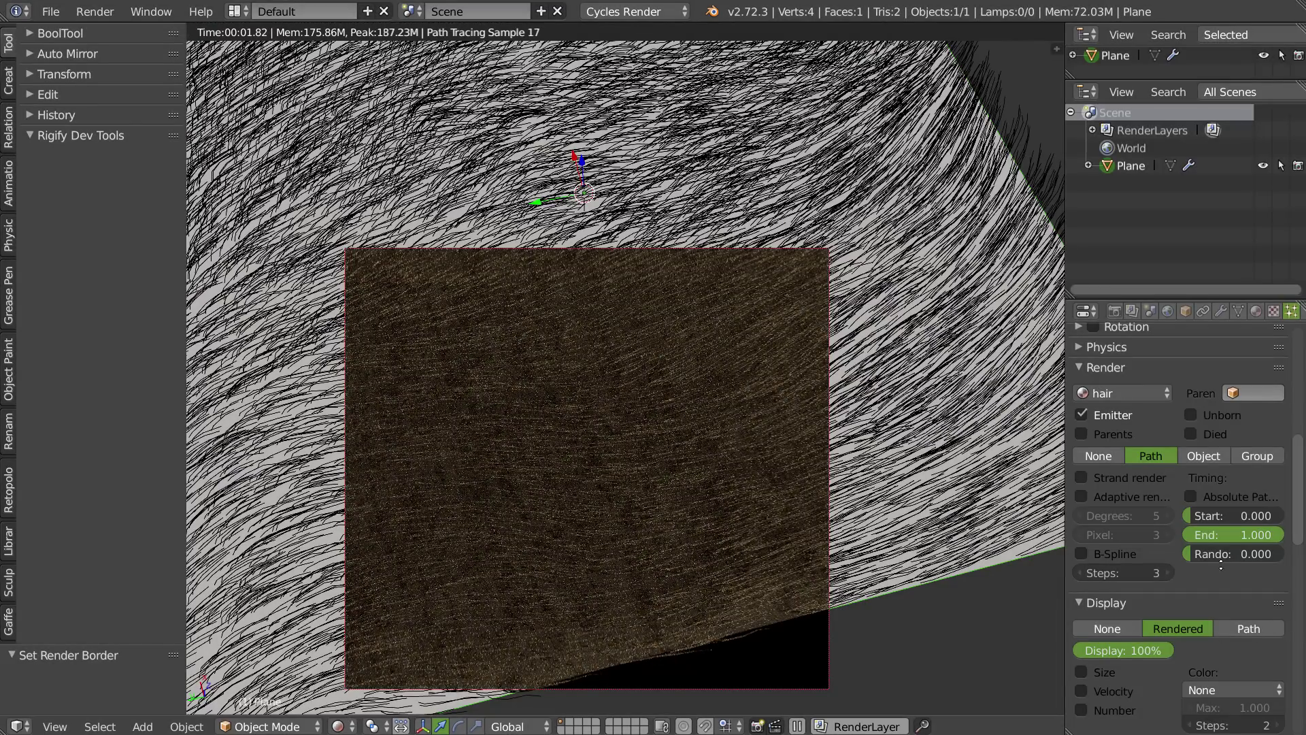
# - Set the children display count to 200 and the random roughness to 0.1
pyautogui.scroll(-10, 1185, 586)
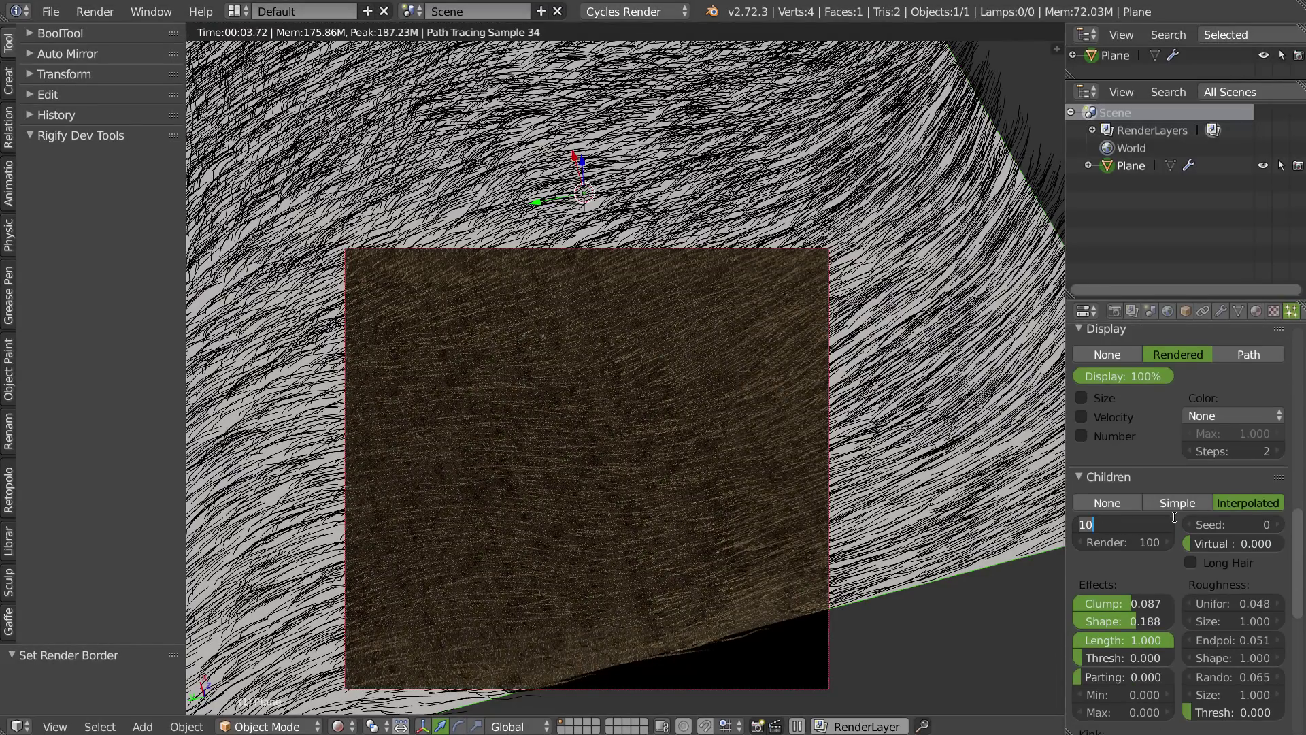
pyautogui.press('Return')
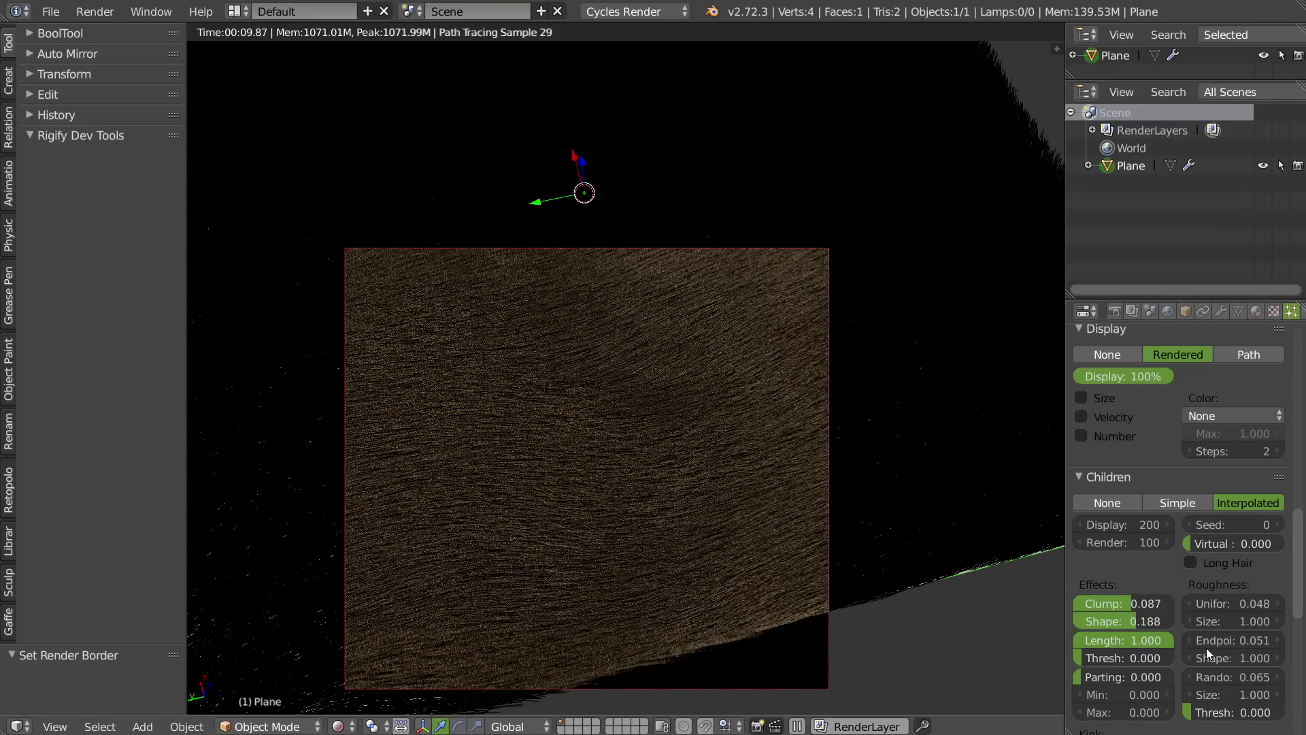
pyautogui.click(1226, 677)
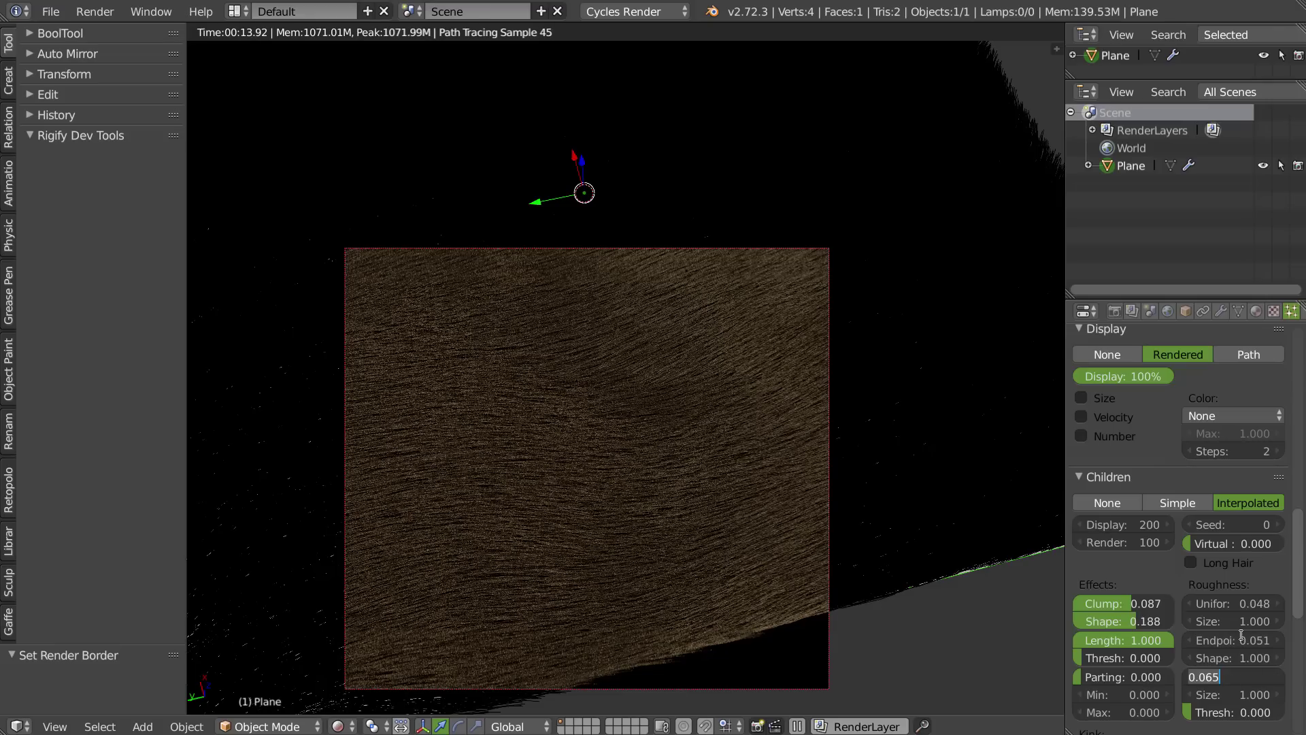
pyautogui.press('Return')
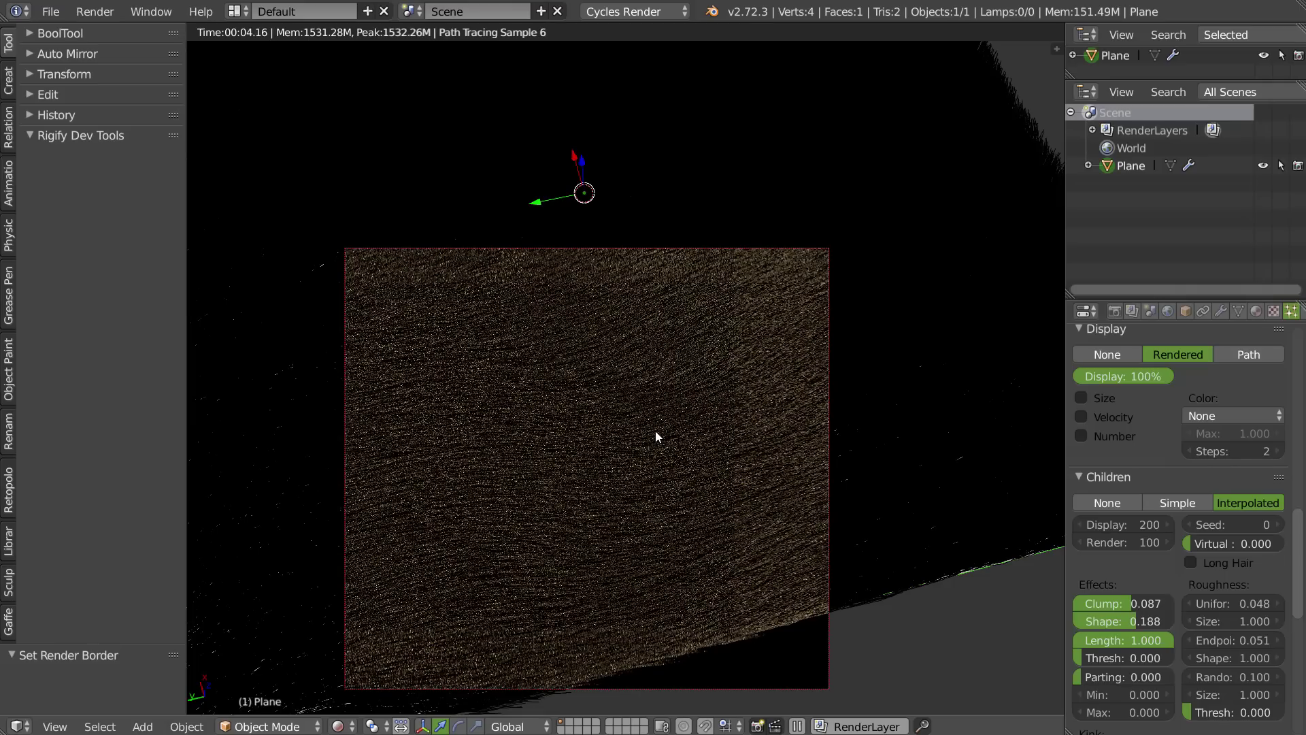
# - Set the children's endpoint roughness to 0.1 with an endpoint shape of 1
pyautogui.moveTo(1219, 640); pyautogui.dragTo(1222, 658)
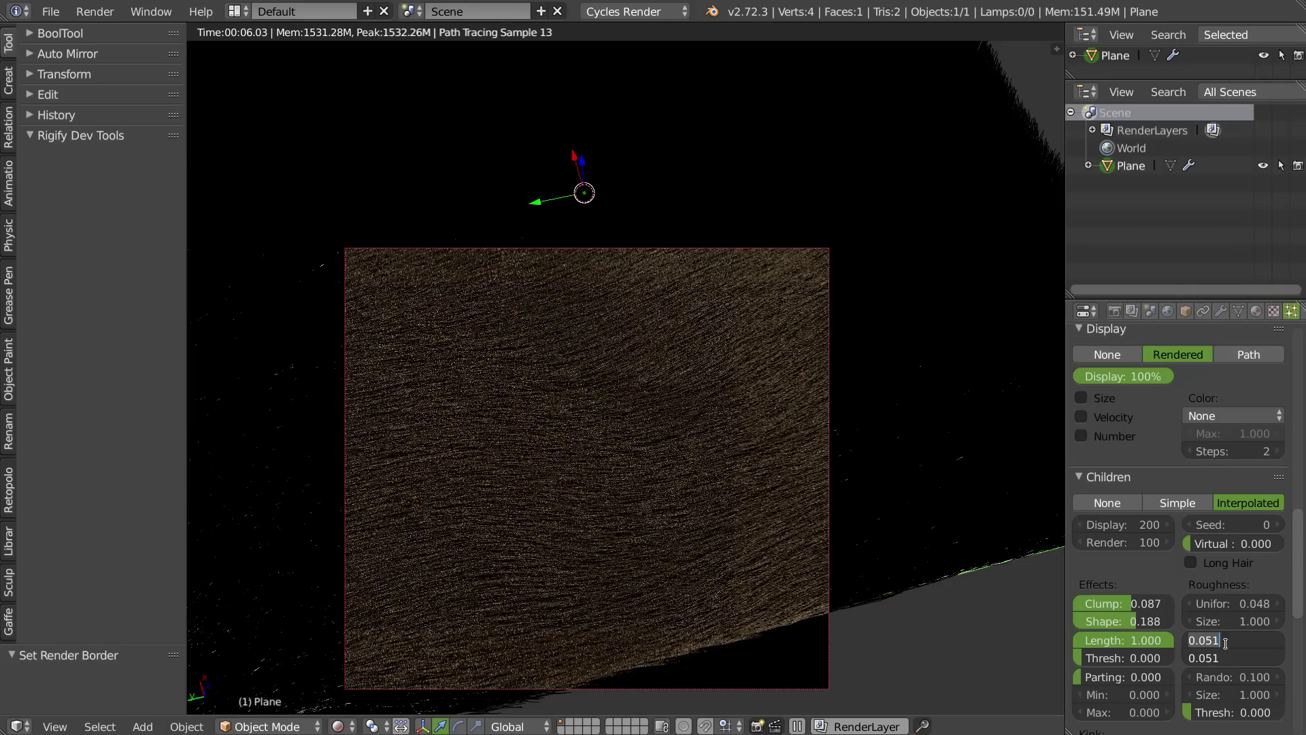
pyautogui.write('.1')
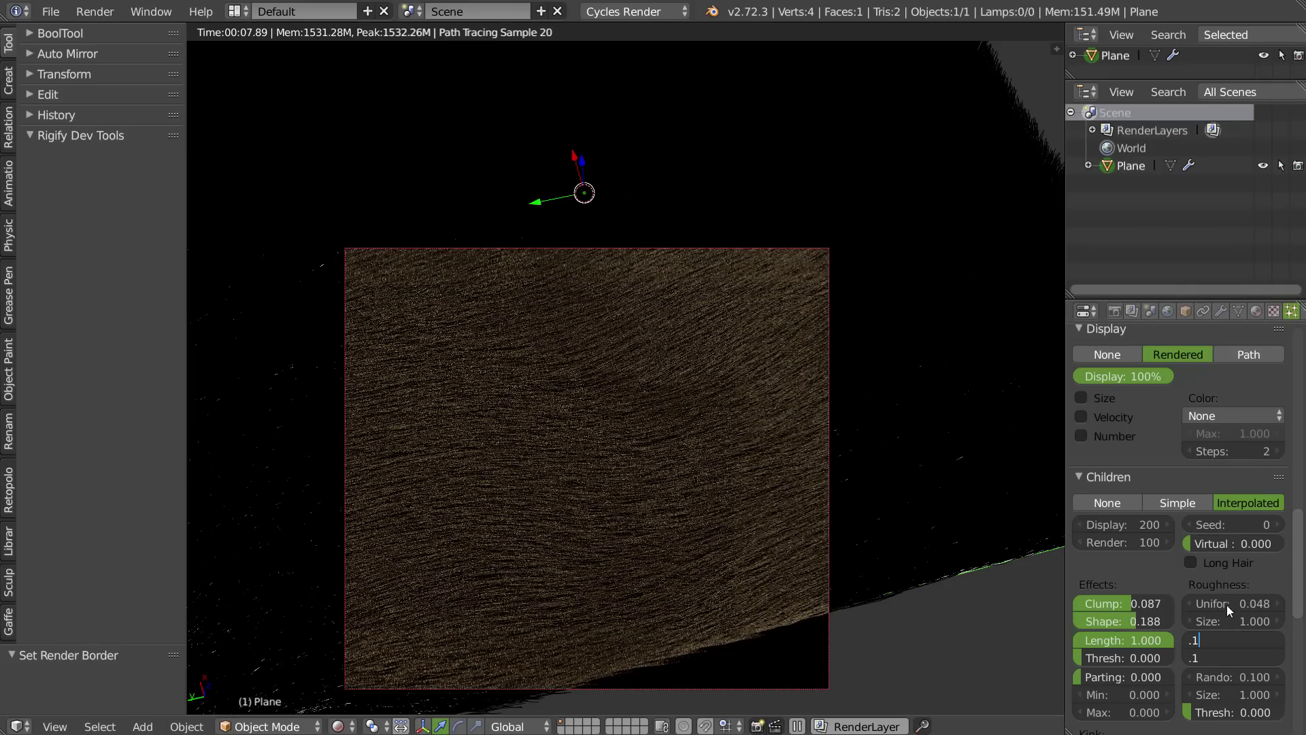
pyautogui.press('Return')
pyautogui.write('1')
pyautogui.press('Return')
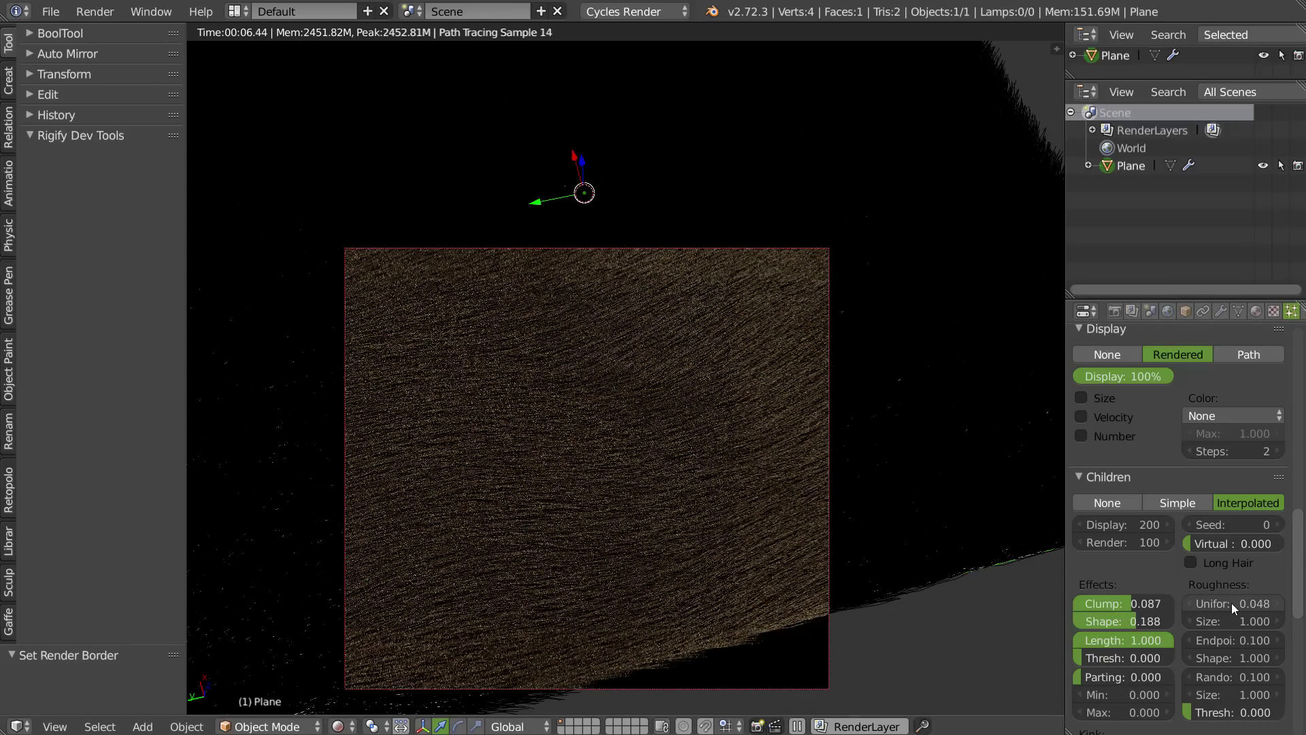
# - Set the children's random roughness to 0.2 and uniform roughness to 0.1
pyautogui.click(1234, 677)
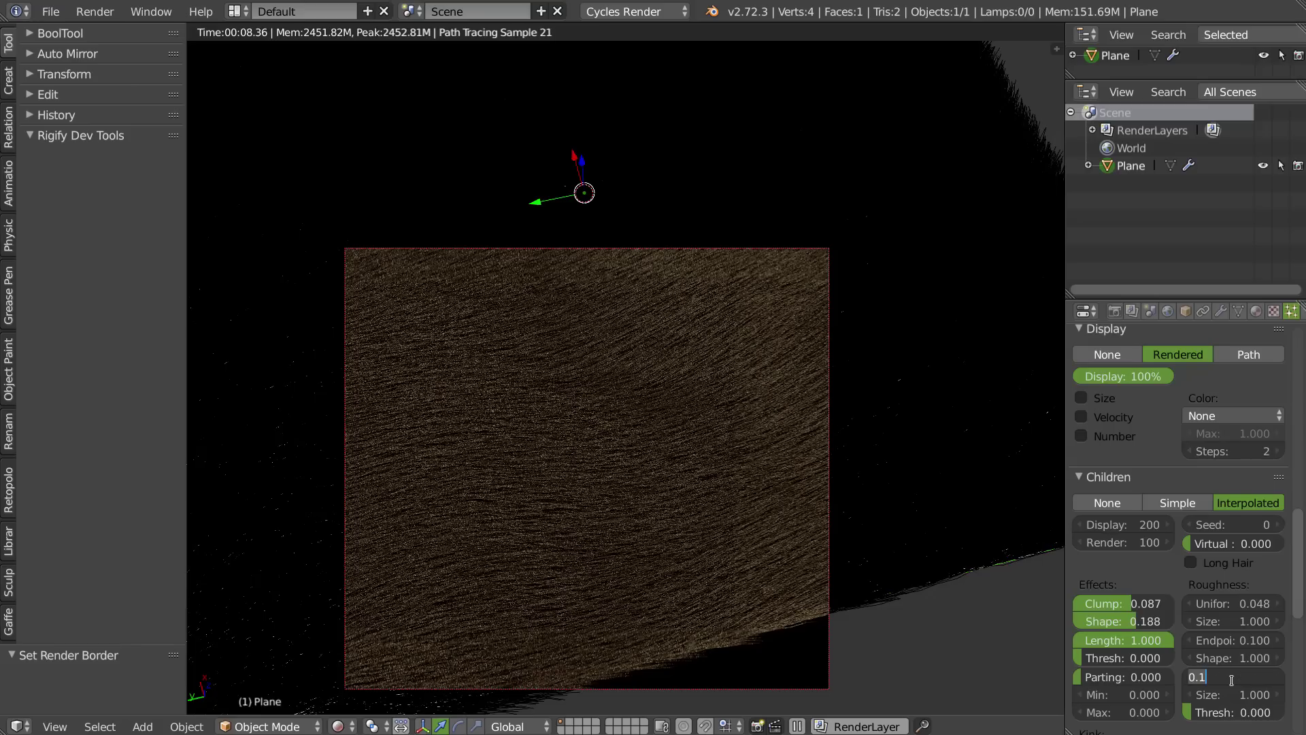
pyautogui.write('0.2')
pyautogui.press('Return')
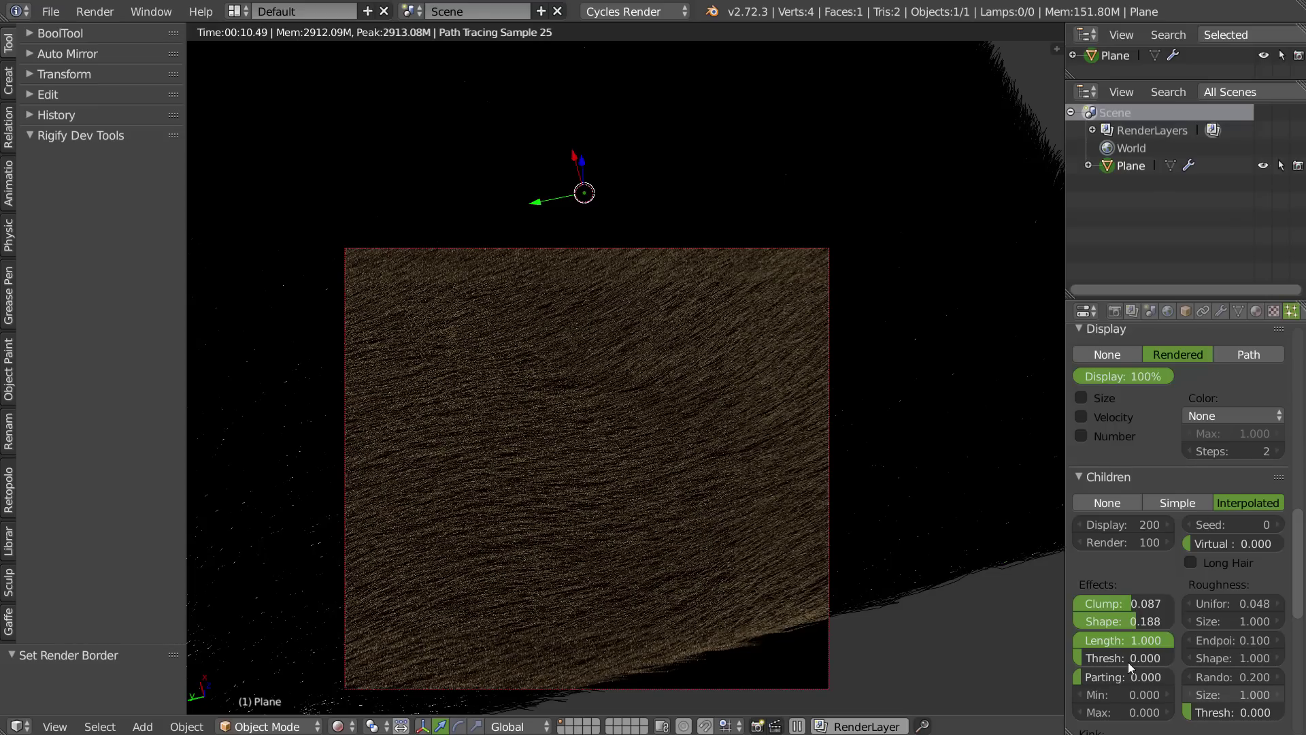
pyautogui.click(1247, 605)
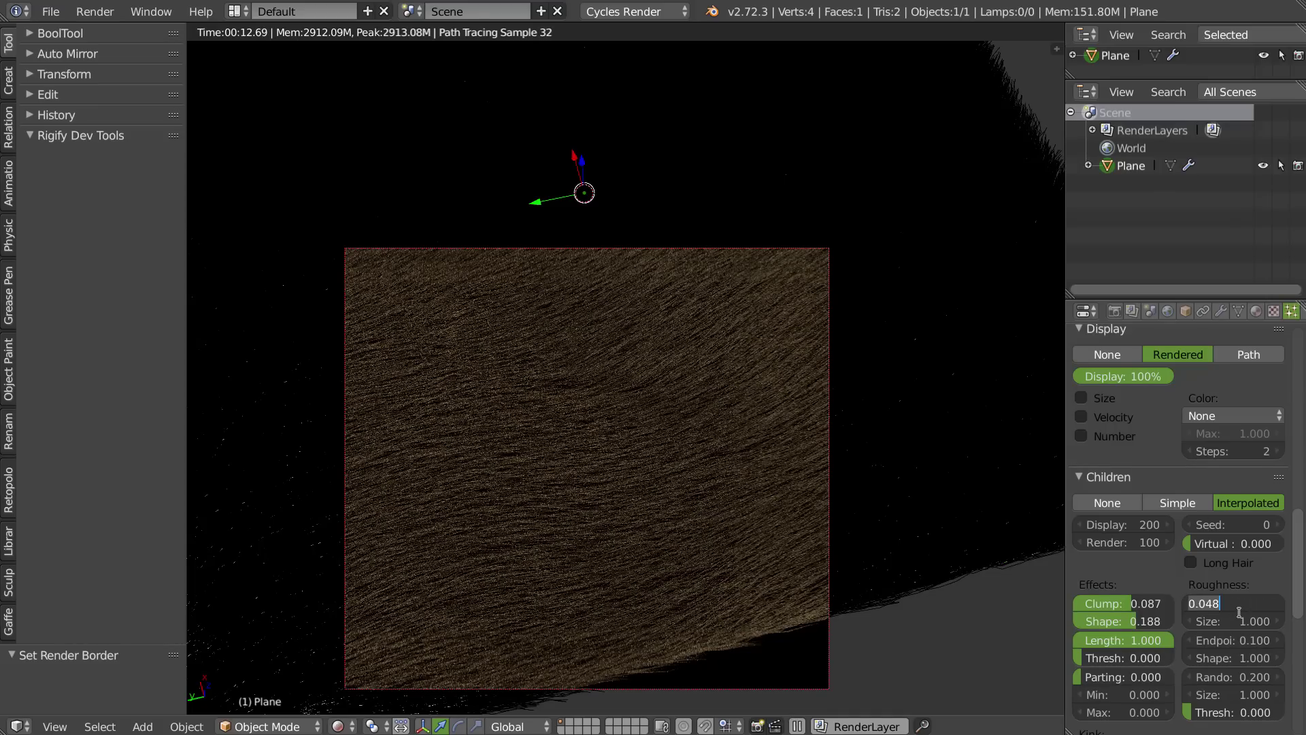
pyautogui.write('.1')
pyautogui.press('Return')
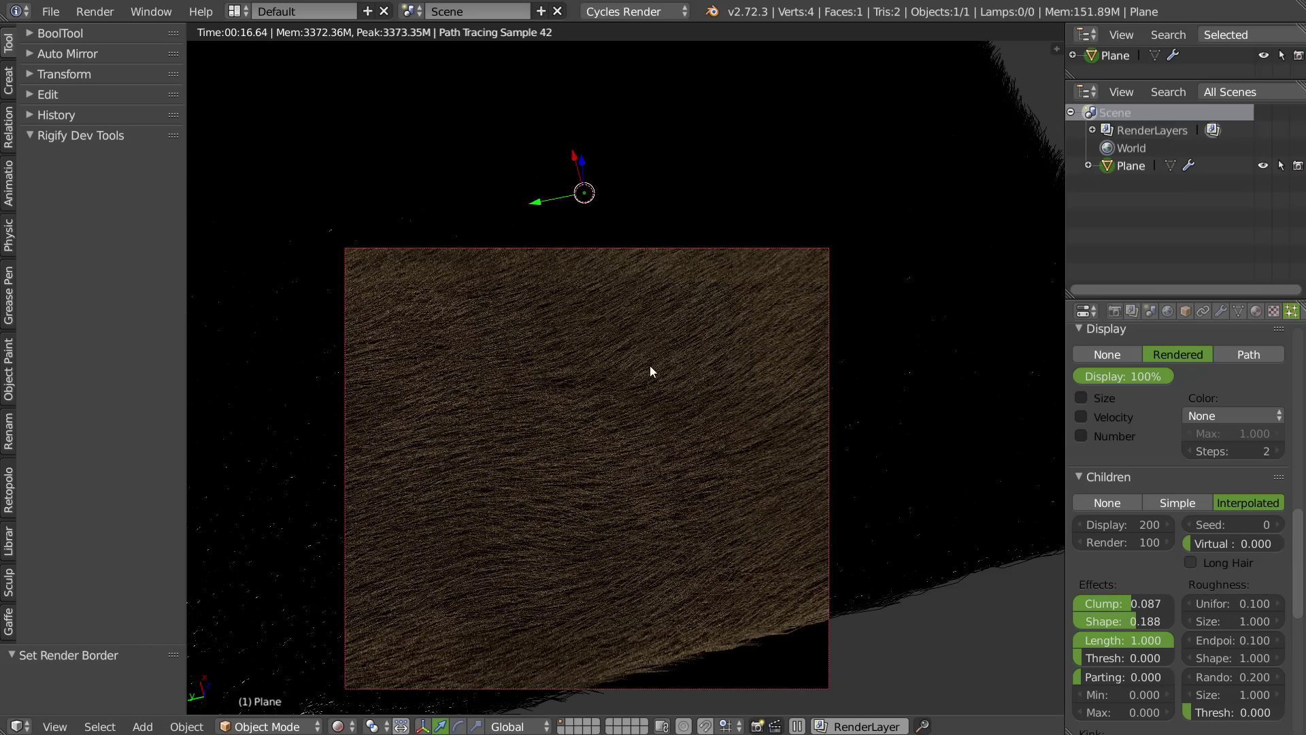
# - Return the viewport to Solid shading and set the children display count to 10
pyautogui.scroll(-4, 553, 420)
pyautogui.keyDown('shift'); pyautogui.moveTo(602, 426); pyautogui.dragTo(574, 604, button='middle'); pyautogui.keyUp('shift')
pyautogui.scroll(-3, 572, 497)
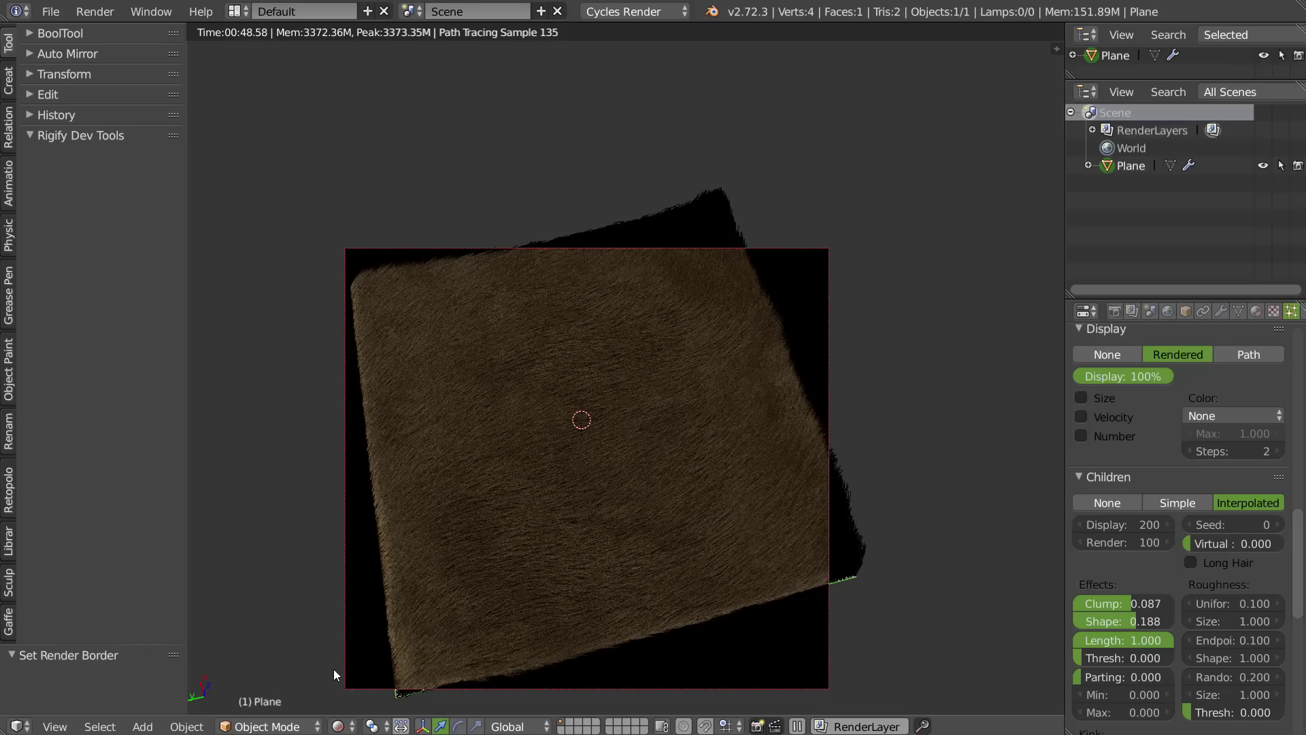
pyautogui.click(343, 726)
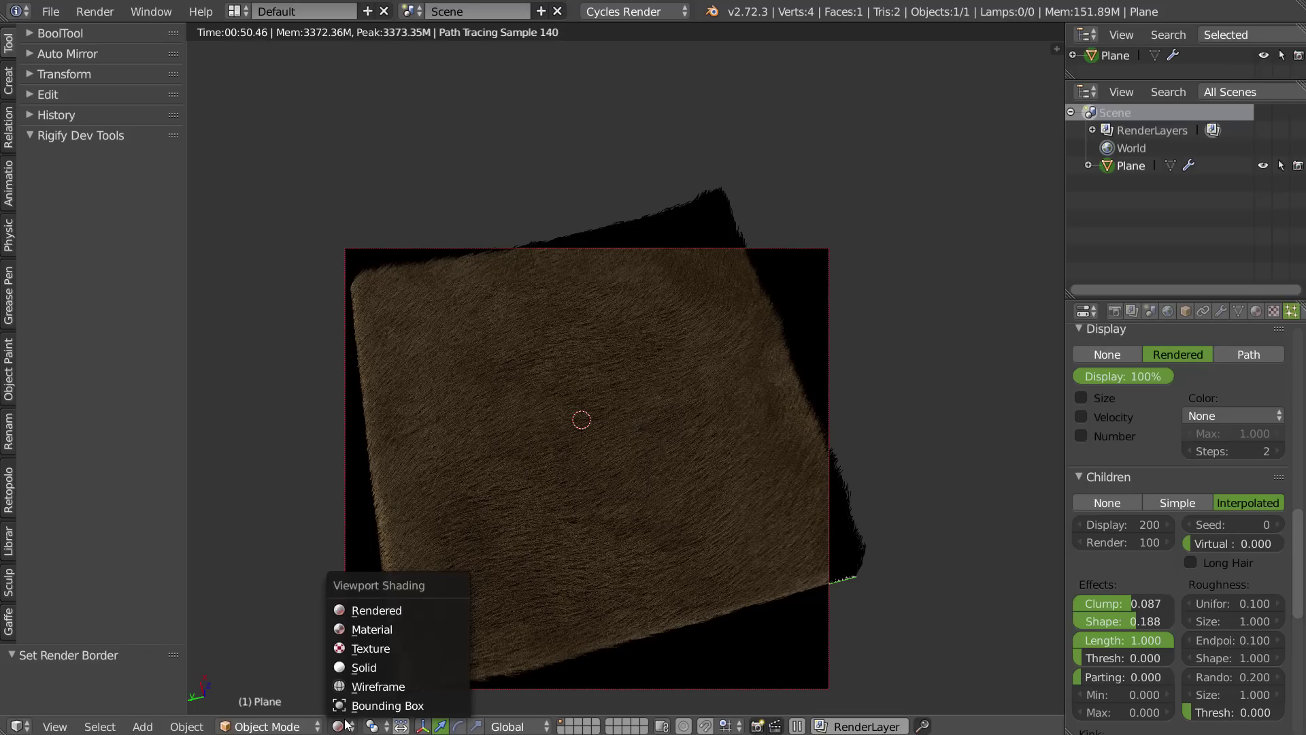
pyautogui.click(355, 667)
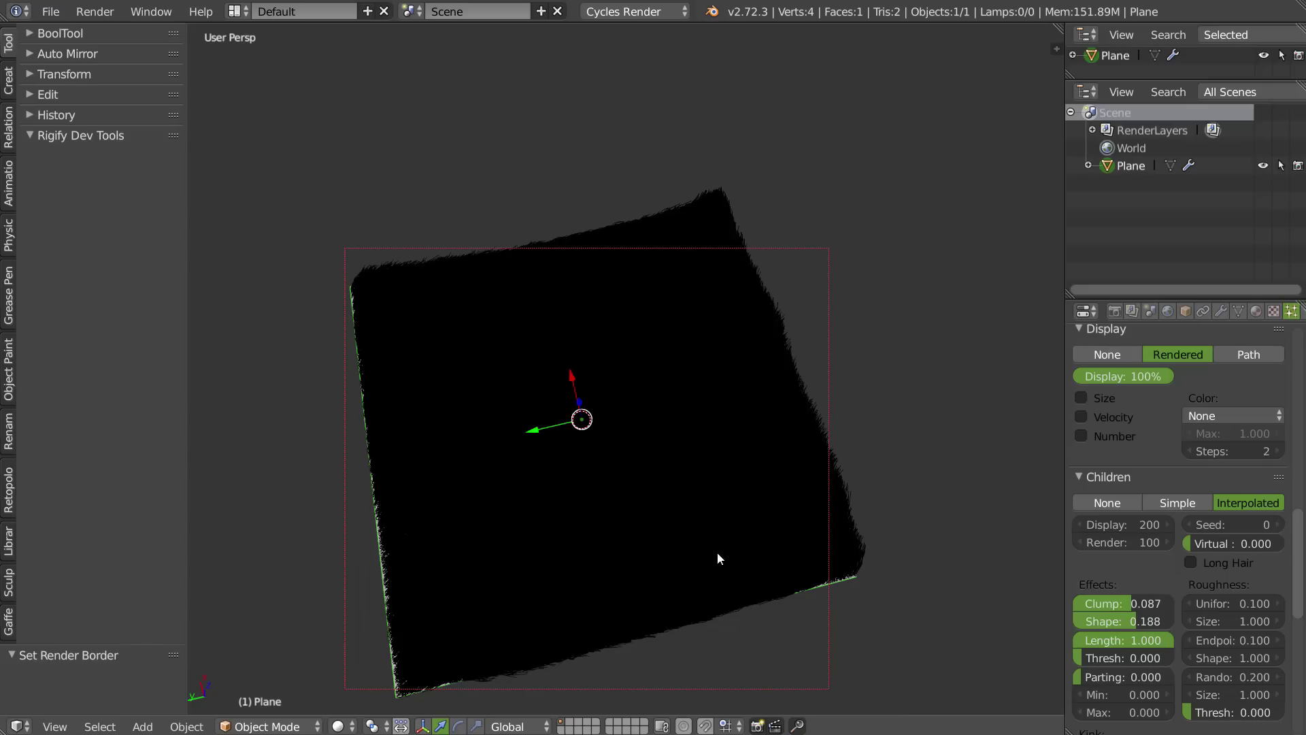
pyautogui.click(1174, 525)
pyautogui.write('10')
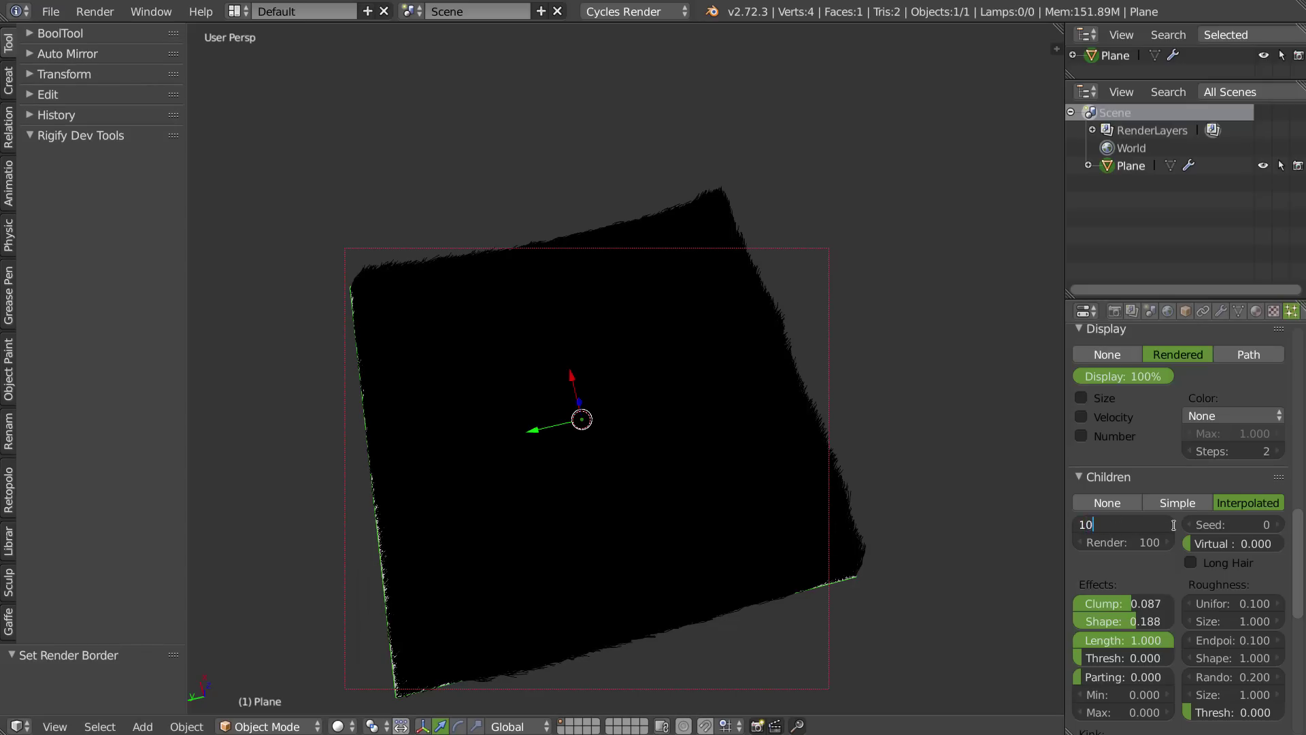
pyautogui.press('Return')
# - View the fur_002.jpg reference in the image editor, then return the area to the 3D view
pyautogui.moveTo(643, 541); pyautogui.dragTo(646, 505, button='middle')
pyautogui.press('space')
pyautogui.click(740, 439)
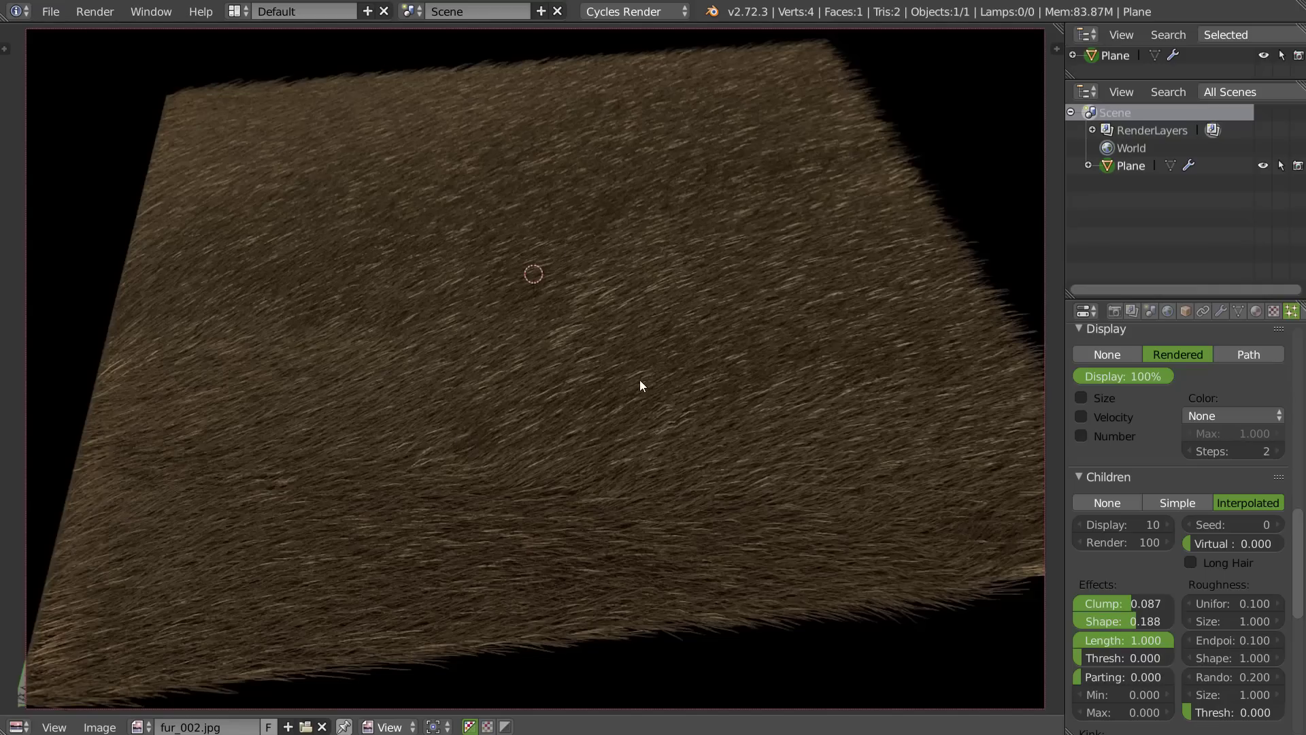
pyautogui.press('space')
pyautogui.click(574, 468)
pyautogui.press('space')
pyautogui.click(694, 307)
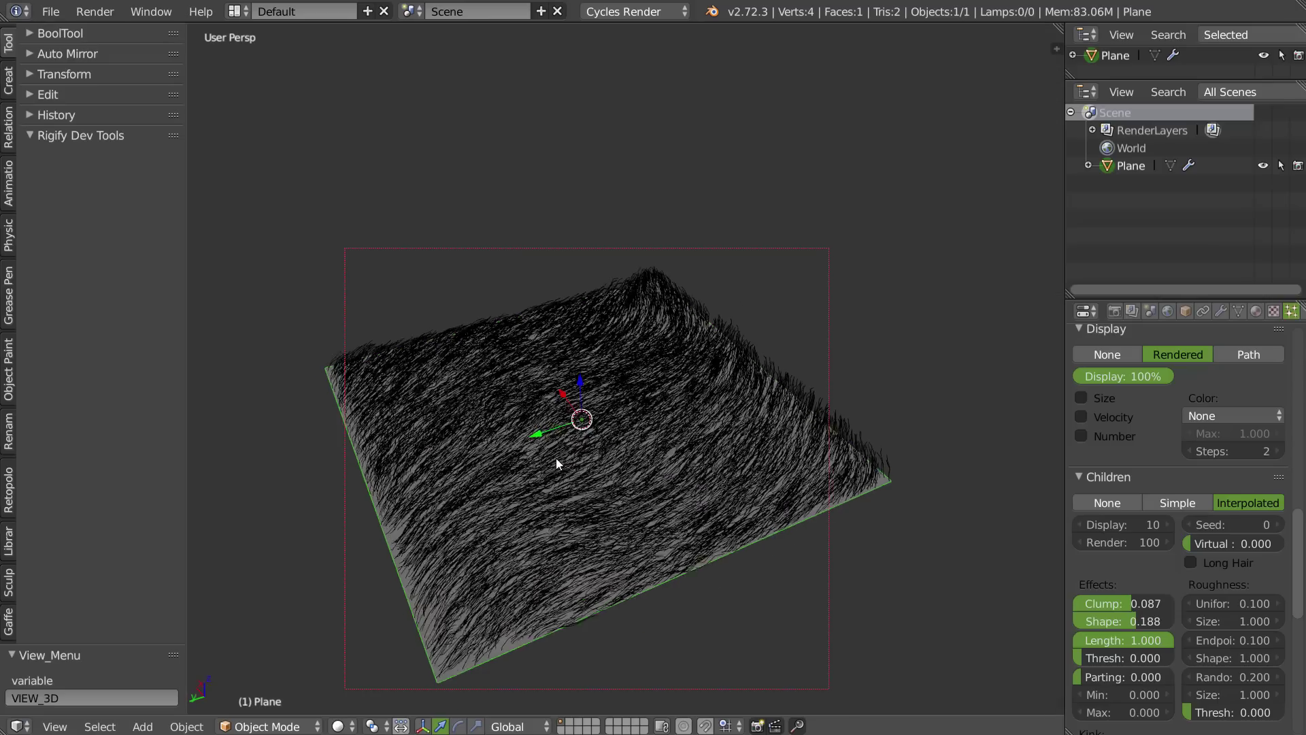
# - Set the hair strands' root thickness to 0.5 and tip thickness to 0.4 in the Cycles hair settings
pyautogui.moveTo(556, 463); pyautogui.dragTo(566, 388, button='middle')
pyautogui.scroll(15, 1176, 385)
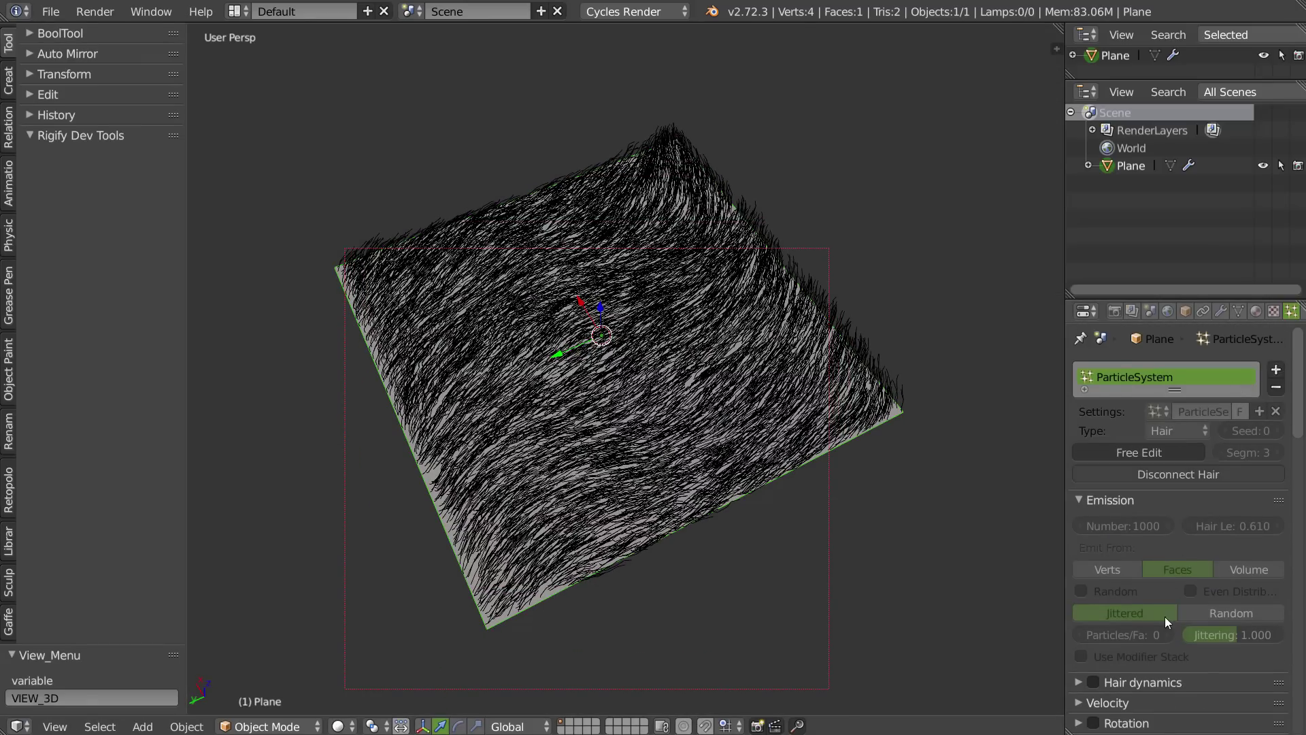
pyautogui.scroll(-15, 1173, 619)
pyautogui.scroll(-20, 1174, 619)
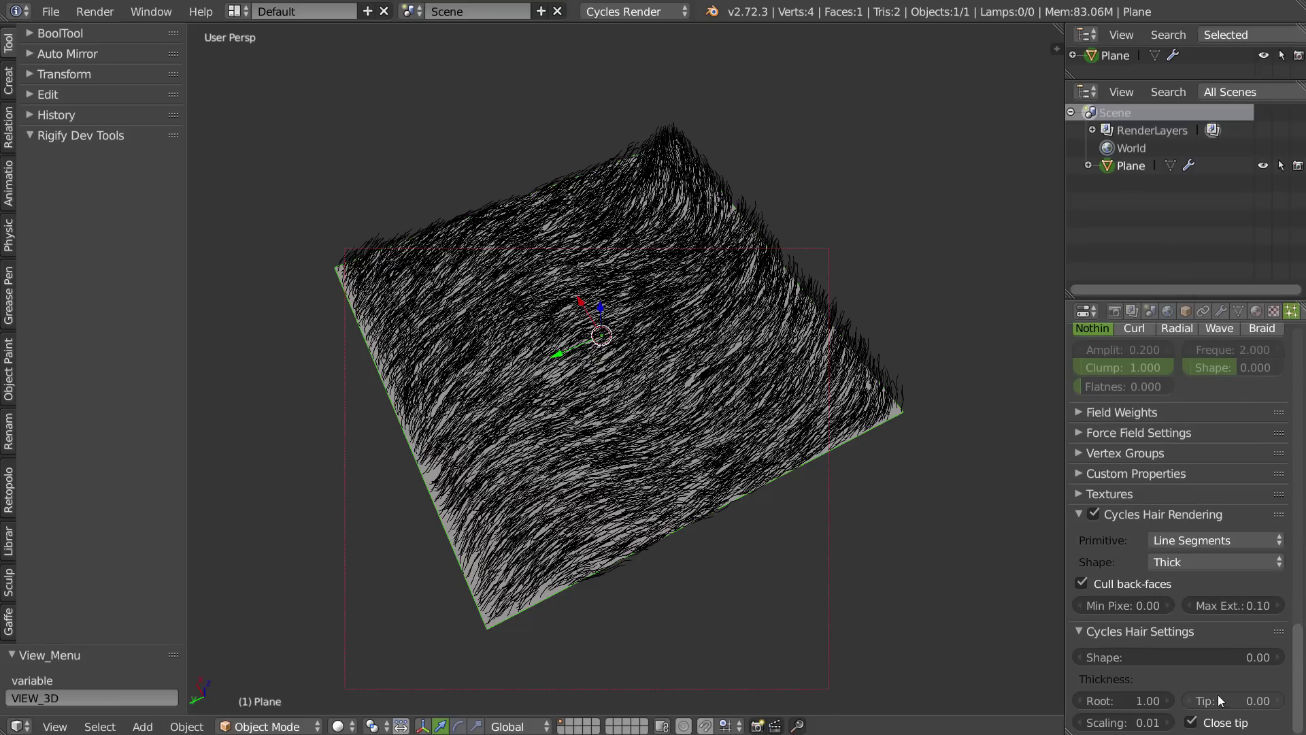
pyautogui.click(1129, 699)
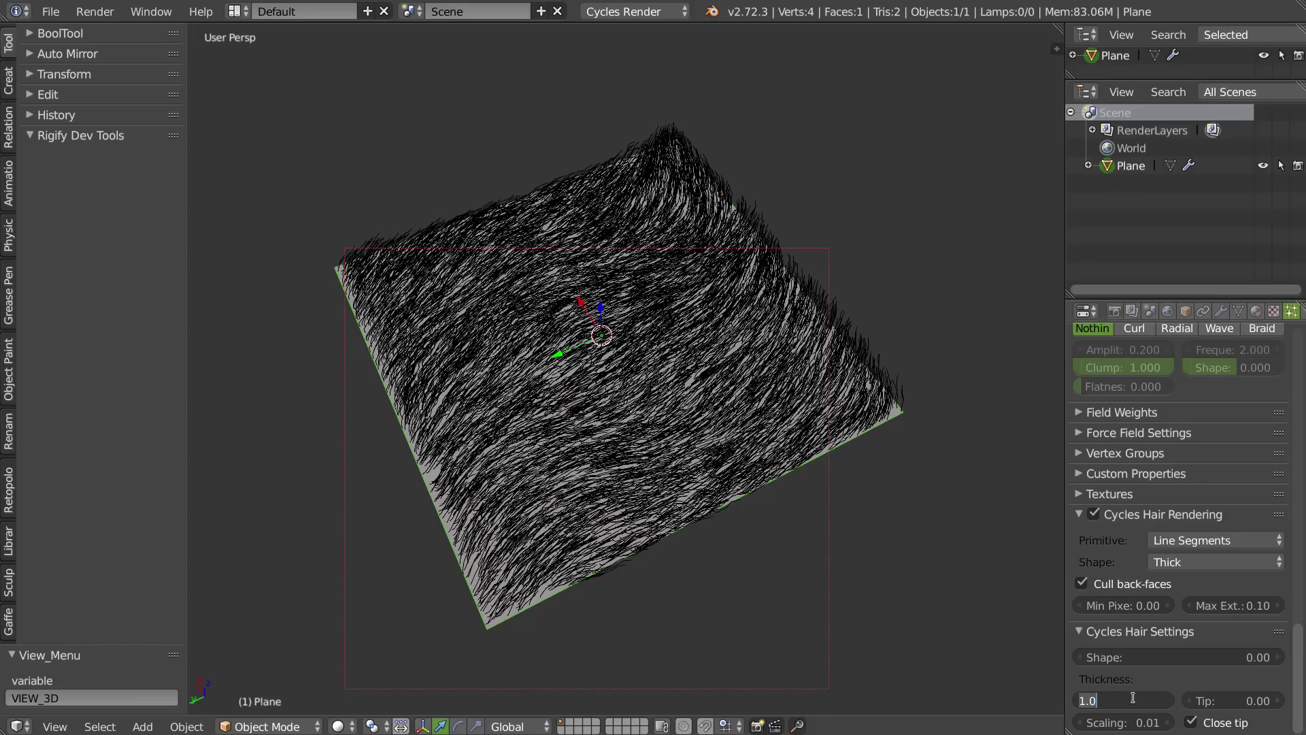
pyautogui.write('.5')
pyautogui.press('Tab')
pyautogui.write('.4')
pyautogui.press('Return')
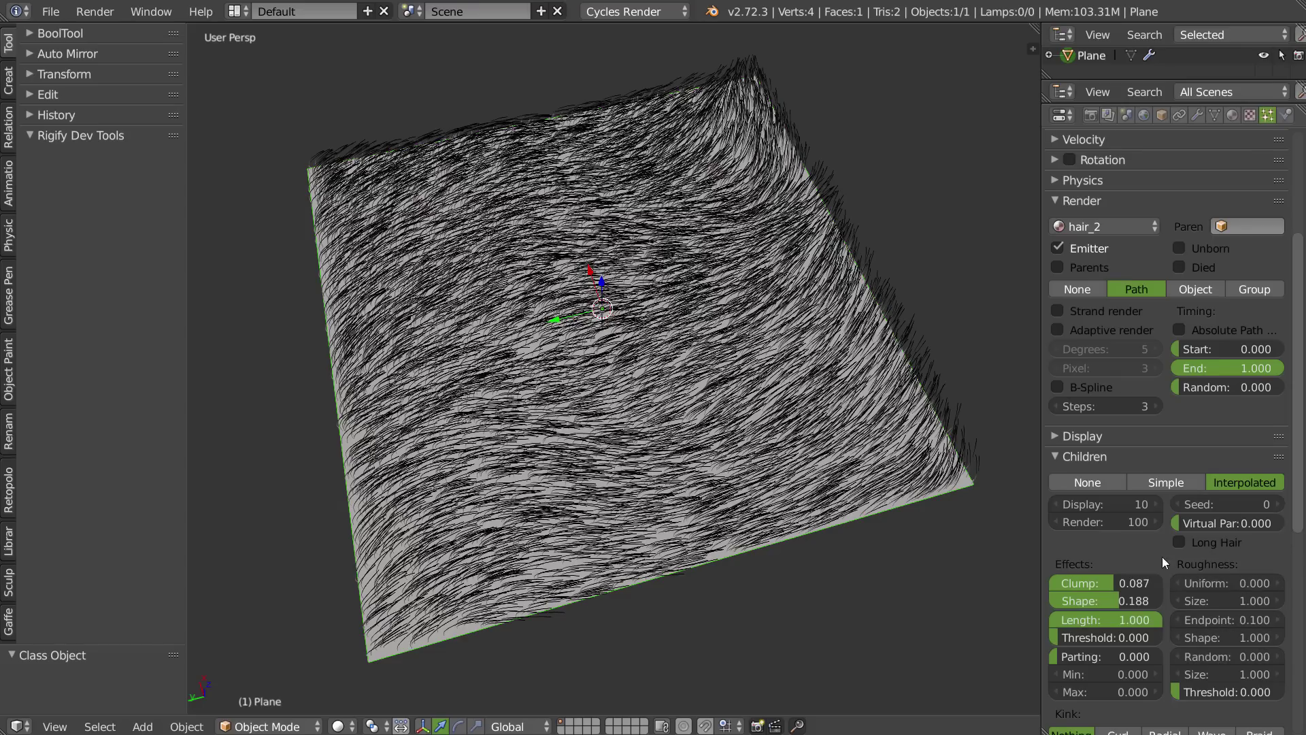
# - Add a second particle system to the plane, assign it ParticleSettings.004, and make those settings a single-user copy
pyautogui.scroll(6, 1105, 524)
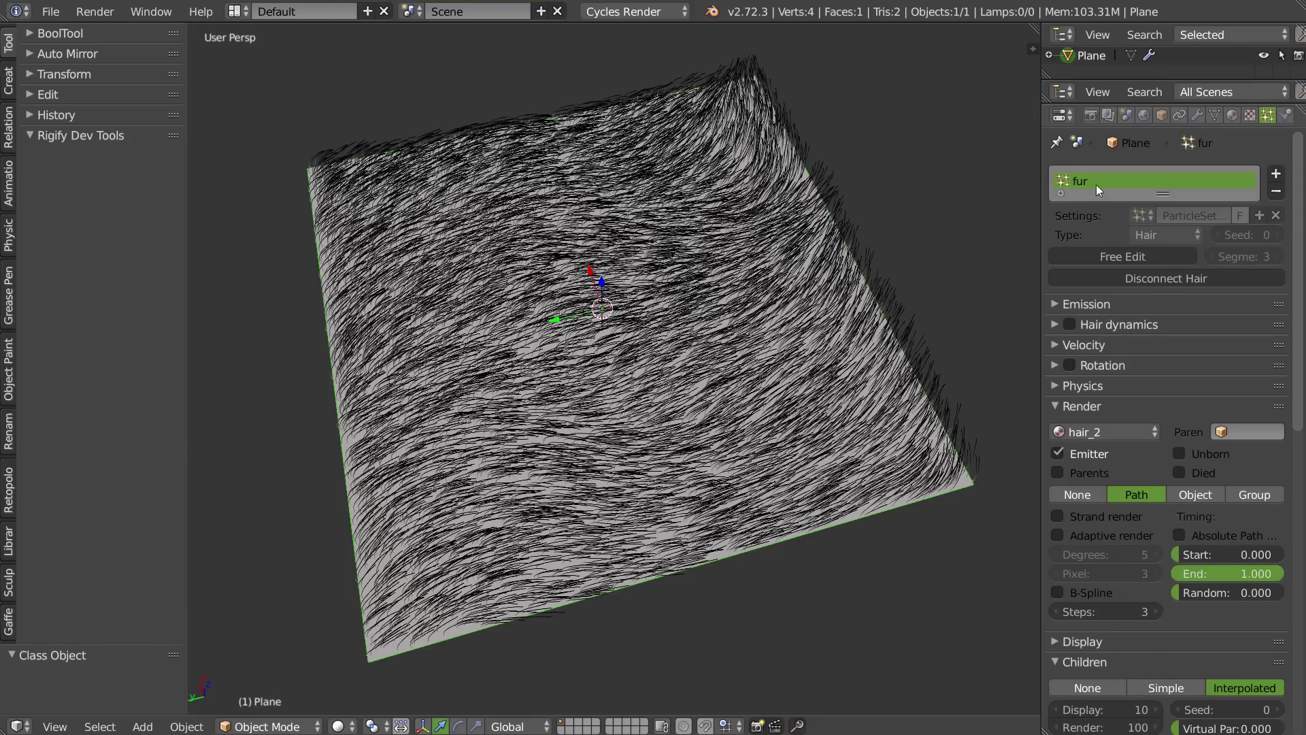
pyautogui.click(1276, 175)
pyautogui.click(1145, 234)
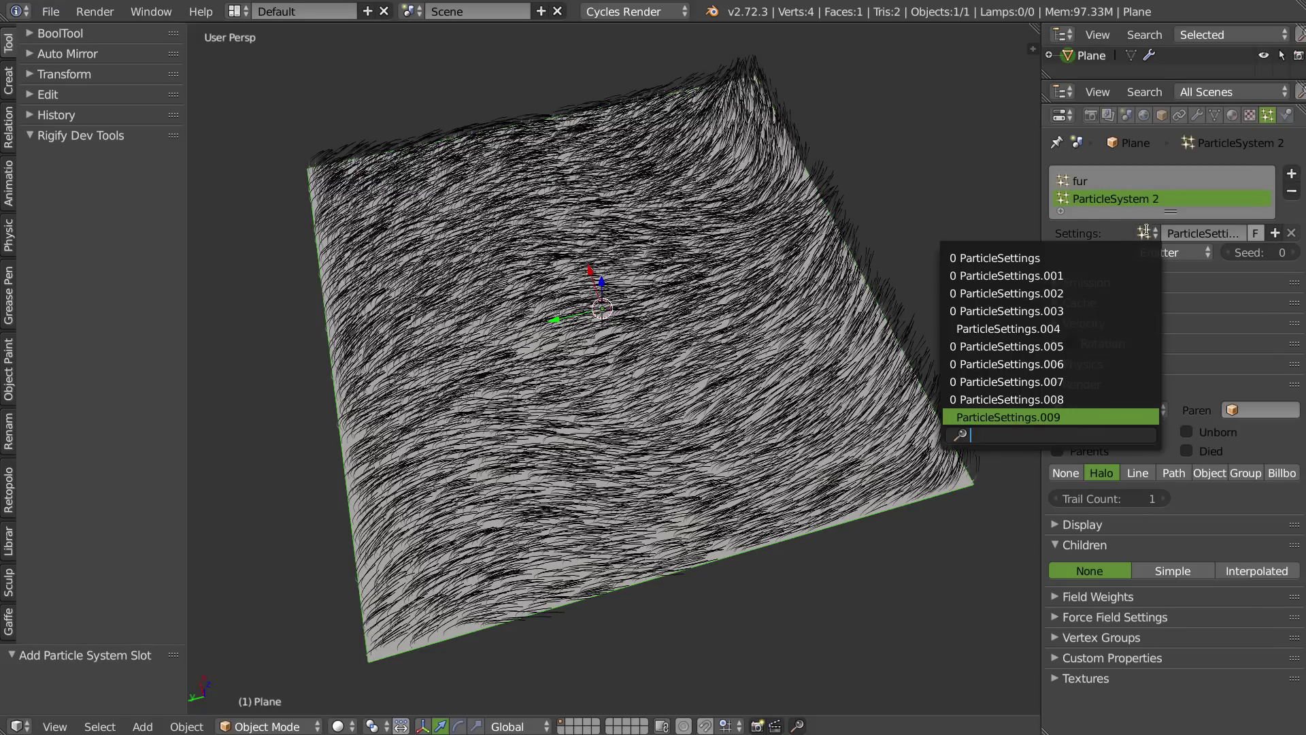
pyautogui.click(1024, 331)
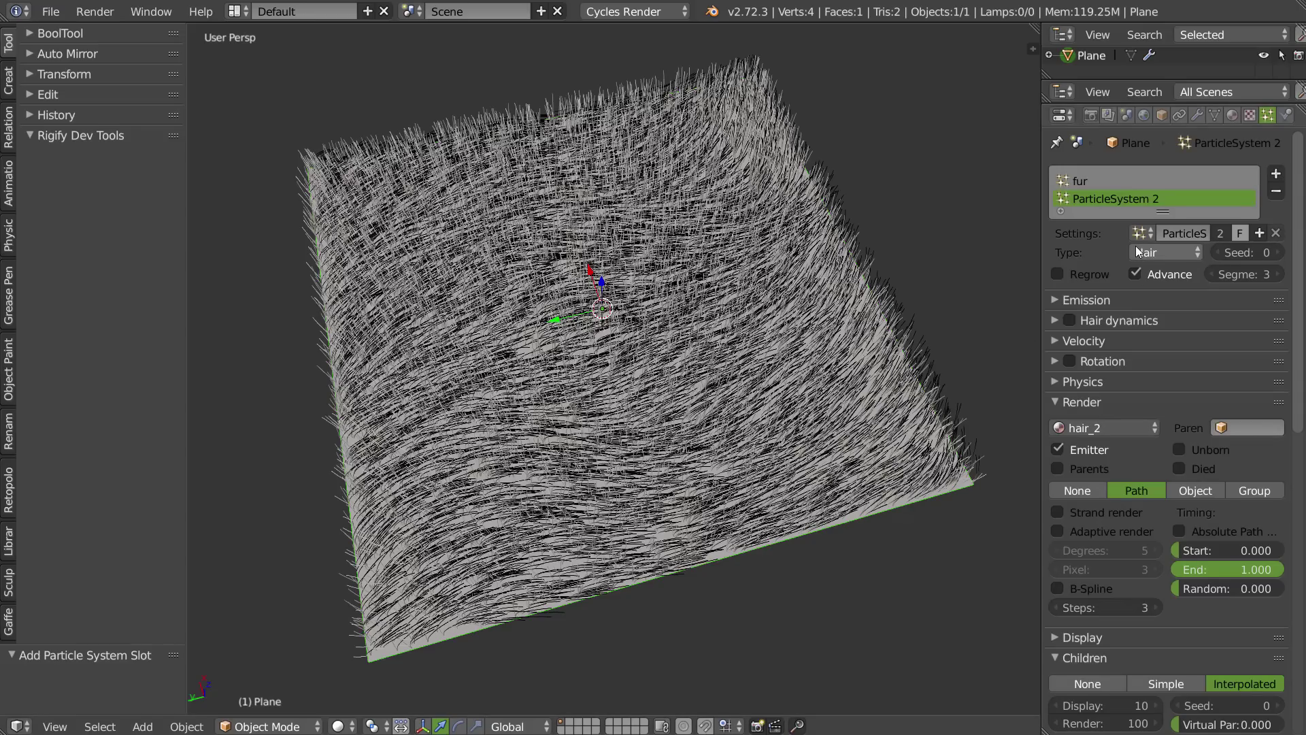
pyautogui.scroll(-5, 1125, 664)
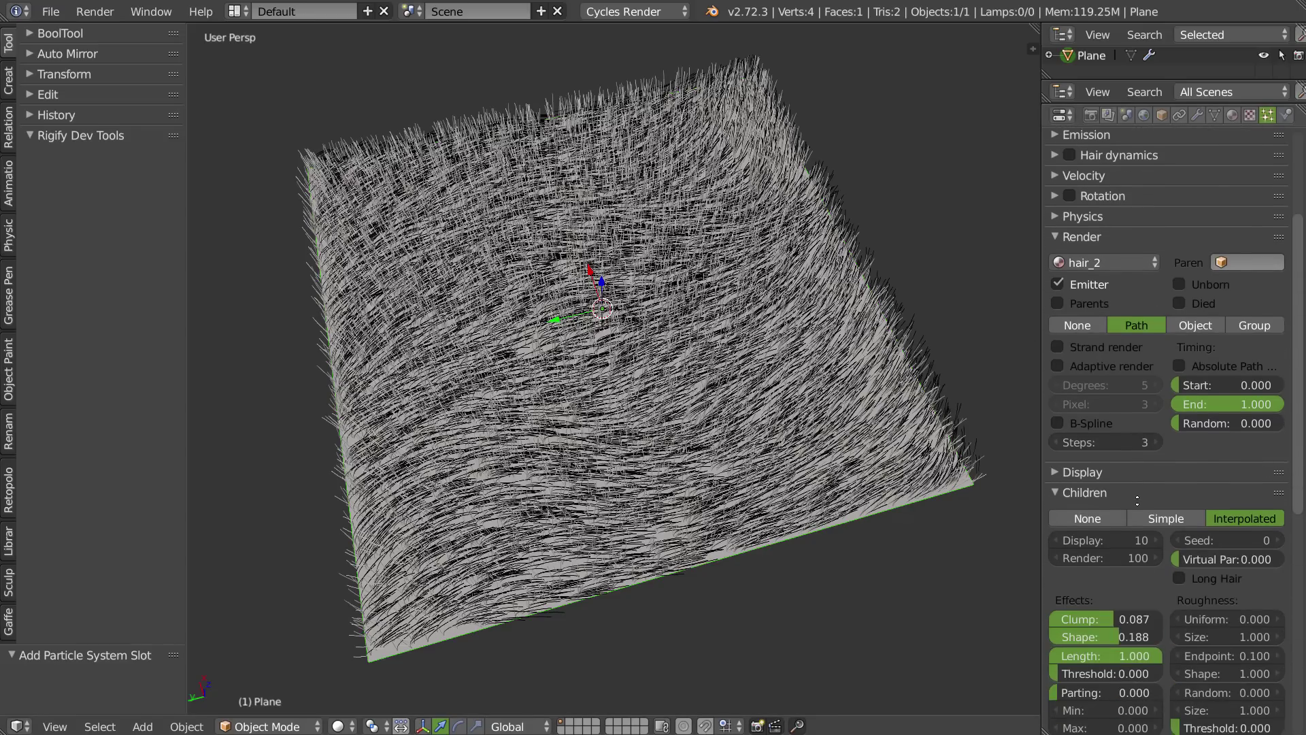
pyautogui.scroll(5, 1137, 500)
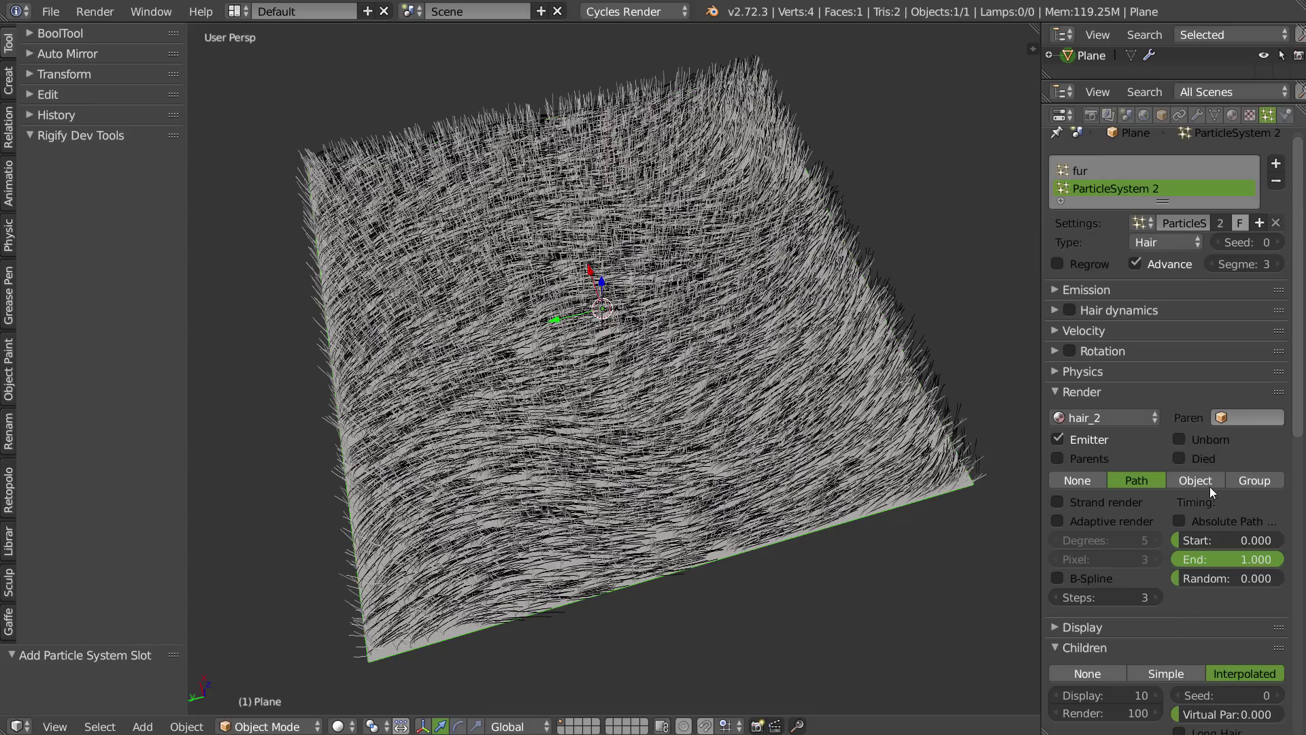
pyautogui.click(1221, 223)
# - Switch the plane to Particle Edit mode with ParticleSystem 2 active
pyautogui.moveTo(672, 444); pyautogui.dragTo(660, 414, button='middle')
pyautogui.press('Tab')
pyautogui.click(594, 468)
pyautogui.click(588, 576)
pyautogui.moveTo(578, 552); pyautogui.dragTo(563, 590, button='middle')
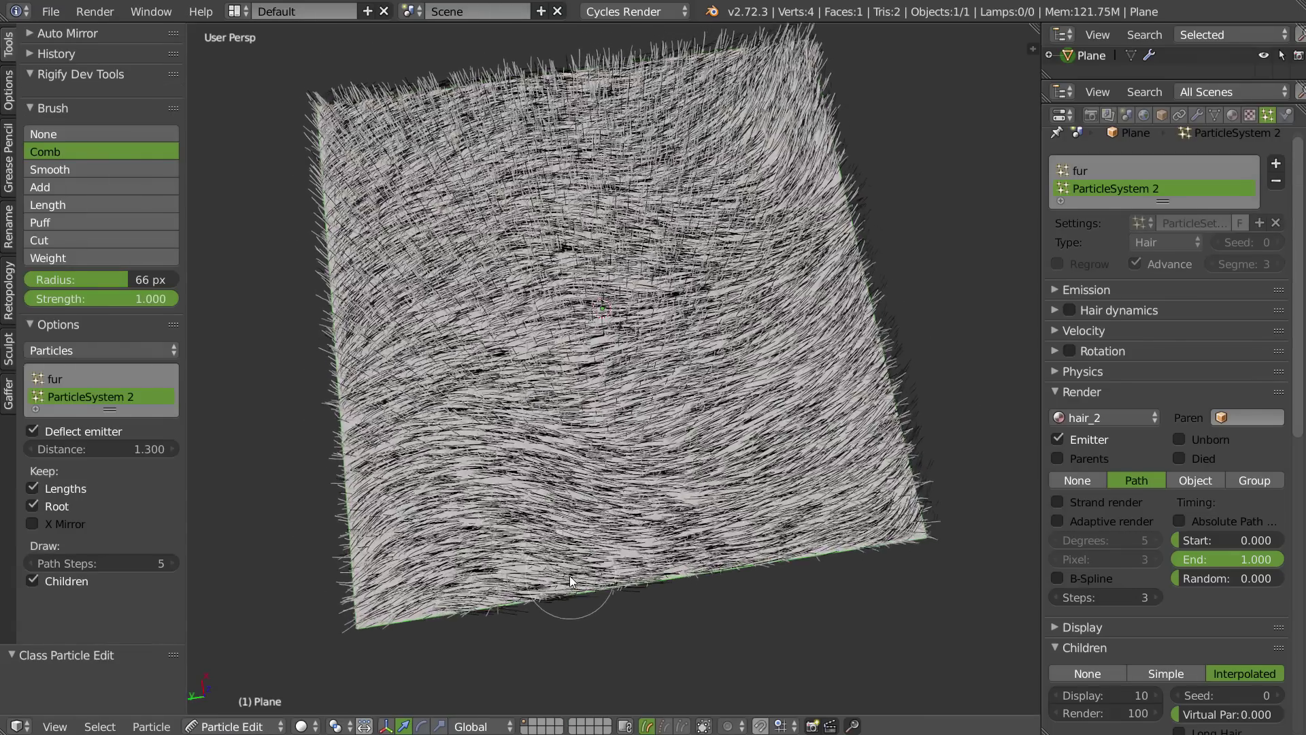
# - Comb the hairs of ParticleSystem 2 across the whole plane in long parallel strokes that follow the first fur layer's flow
pyautogui.moveTo(306, 645)
pyautogui.mouseDown()
pyautogui.moveTo(492, 583)
pyautogui.moveTo(728, 558)
pyautogui.mouseUp()
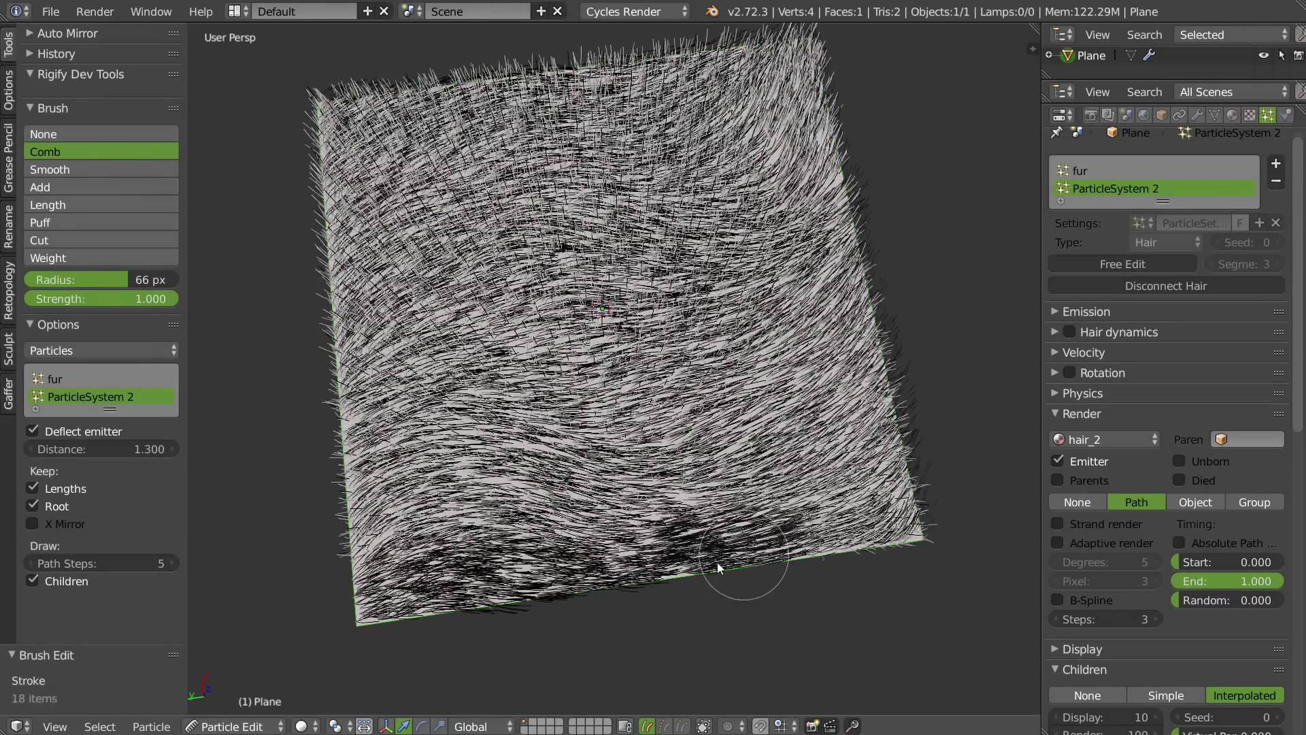
pyautogui.moveTo(517, 534)
pyautogui.mouseDown(button='middle')
pyautogui.moveTo(533, 386)
pyautogui.moveTo(516, 521)
pyautogui.mouseUp(button='middle')
pyautogui.press('KP_5')
pyautogui.press('KP_5')
pyautogui.moveTo(382, 528)
pyautogui.mouseDown()
pyautogui.moveTo(692, 504)
pyautogui.moveTo(951, 374)
pyautogui.mouseUp()
pyautogui.moveTo(319, 520)
pyautogui.mouseDown()
pyautogui.moveTo(904, 337)
pyautogui.moveTo(926, 305)
pyautogui.mouseUp()
pyautogui.moveTo(339, 414)
pyautogui.mouseDown()
pyautogui.moveTo(677, 374)
pyautogui.moveTo(946, 222)
pyautogui.mouseUp()
pyautogui.moveTo(317, 382)
pyautogui.mouseDown()
pyautogui.moveTo(557, 271)
pyautogui.moveTo(818, 244)
pyautogui.moveTo(850, 153)
pyautogui.mouseUp()
pyautogui.moveTo(327, 296)
pyautogui.mouseDown()
pyautogui.moveTo(365, 268)
pyautogui.moveTo(665, 211)
pyautogui.moveTo(880, 67)
pyautogui.mouseUp()
pyautogui.moveTo(695, 217)
pyautogui.keyDown('shift'); pyautogui.mouseDown(button='middle')
pyautogui.moveTo(701, 268)
pyautogui.moveTo(655, 269)
pyautogui.mouseUp(button='middle'); pyautogui.keyUp('shift')
pyautogui.moveTo(281, 296)
pyautogui.mouseDown()
pyautogui.moveTo(482, 203)
pyautogui.moveTo(731, 153)
pyautogui.moveTo(770, 68)
pyautogui.mouseUp()
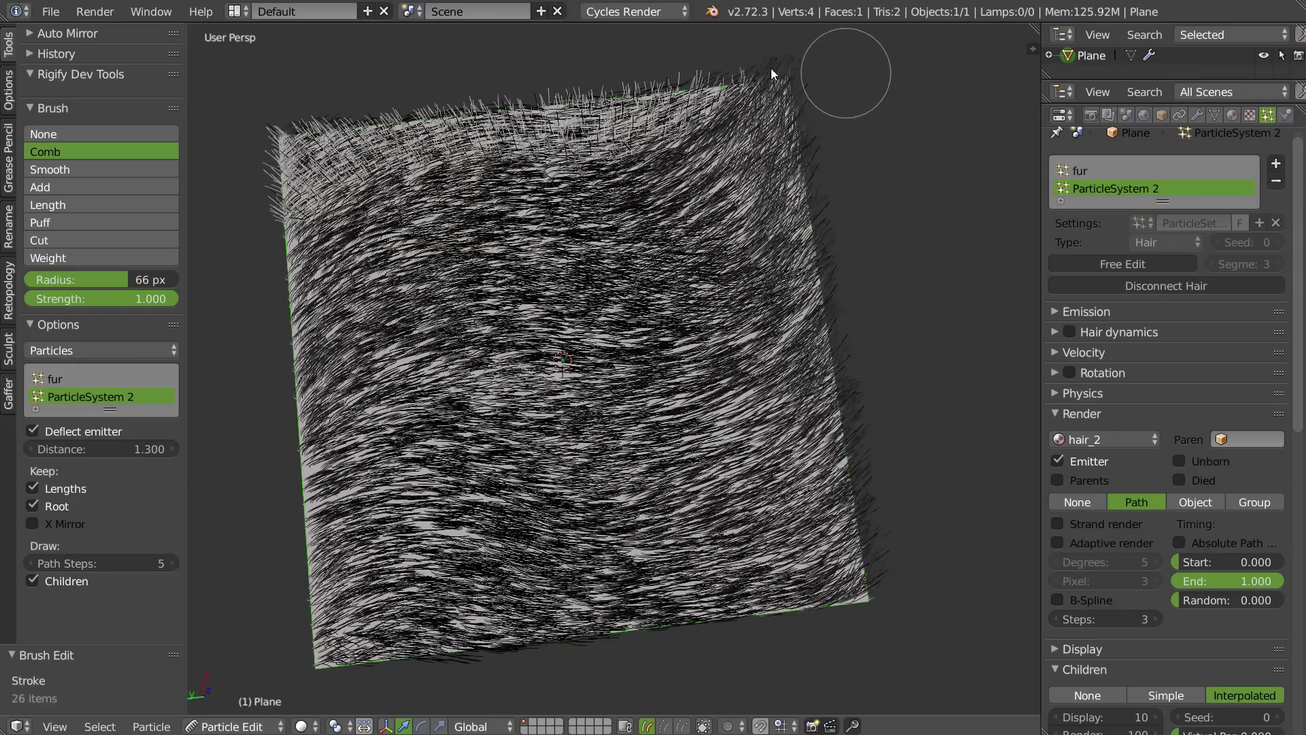
pyautogui.moveTo(239, 215); pyautogui.dragTo(757, 62)
pyautogui.moveTo(616, 118); pyautogui.dragTo(765, 51)
pyautogui.moveTo(303, 659)
pyautogui.mouseDown()
pyautogui.moveTo(416, 629)
pyautogui.moveTo(790, 639)
pyautogui.moveTo(807, 606)
pyautogui.mouseUp()
pyautogui.moveTo(681, 619); pyautogui.dragTo(875, 585)
pyautogui.moveTo(750, 509)
pyautogui.mouseDown(button='middle')
pyautogui.moveTo(744, 357)
pyautogui.moveTo(754, 431)
pyautogui.moveTo(740, 495)
pyautogui.mouseUp(button='middle')
pyautogui.moveTo(442, 414)
pyautogui.mouseDown()
pyautogui.moveTo(512, 377)
pyautogui.moveTo(723, 330)
pyautogui.mouseUp()
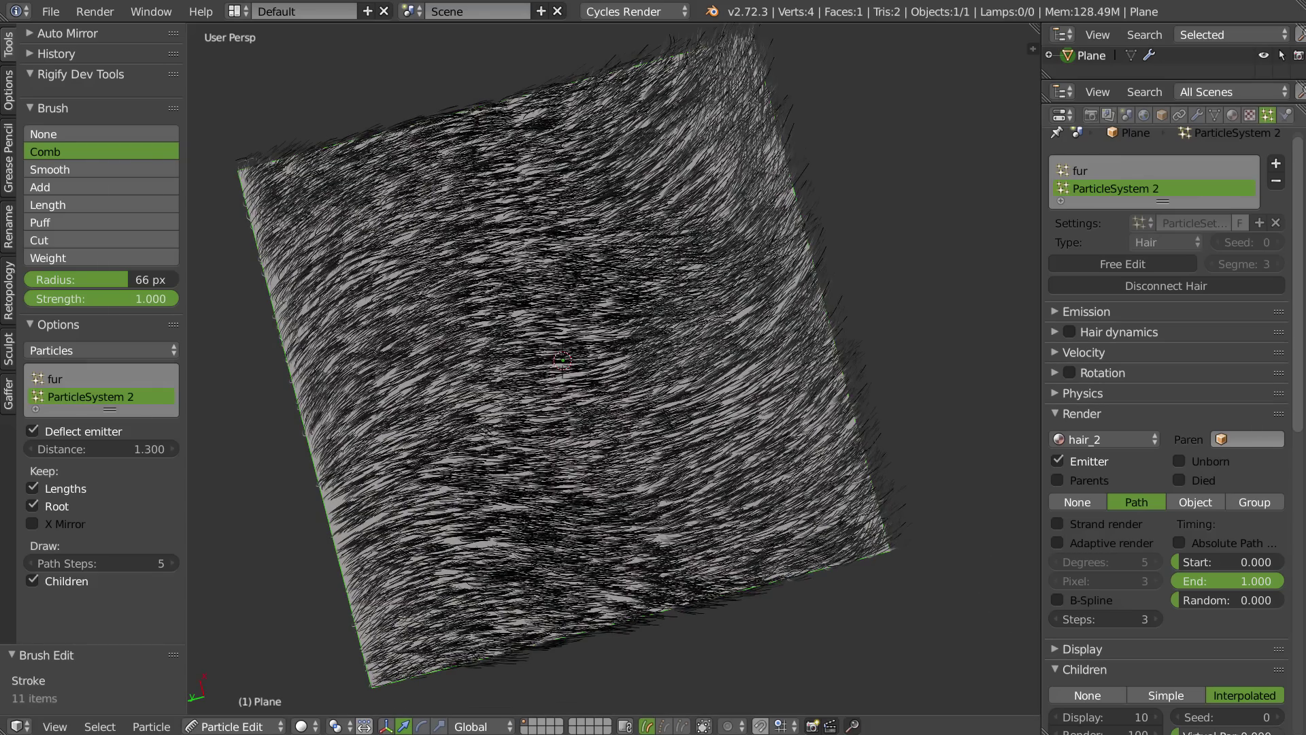
pyautogui.moveTo(589, 516)
pyautogui.mouseDown(button='middle')
pyautogui.moveTo(581, 365)
pyautogui.moveTo(554, 477)
pyautogui.mouseUp(button='middle')
pyautogui.moveTo(547, 469)
pyautogui.mouseDown()
pyautogui.moveTo(549, 424)
pyautogui.moveTo(561, 423)
pyautogui.mouseUp()
# - Change the fur particle system's render material to hair
pyautogui.scroll(-12, 1230, 566)
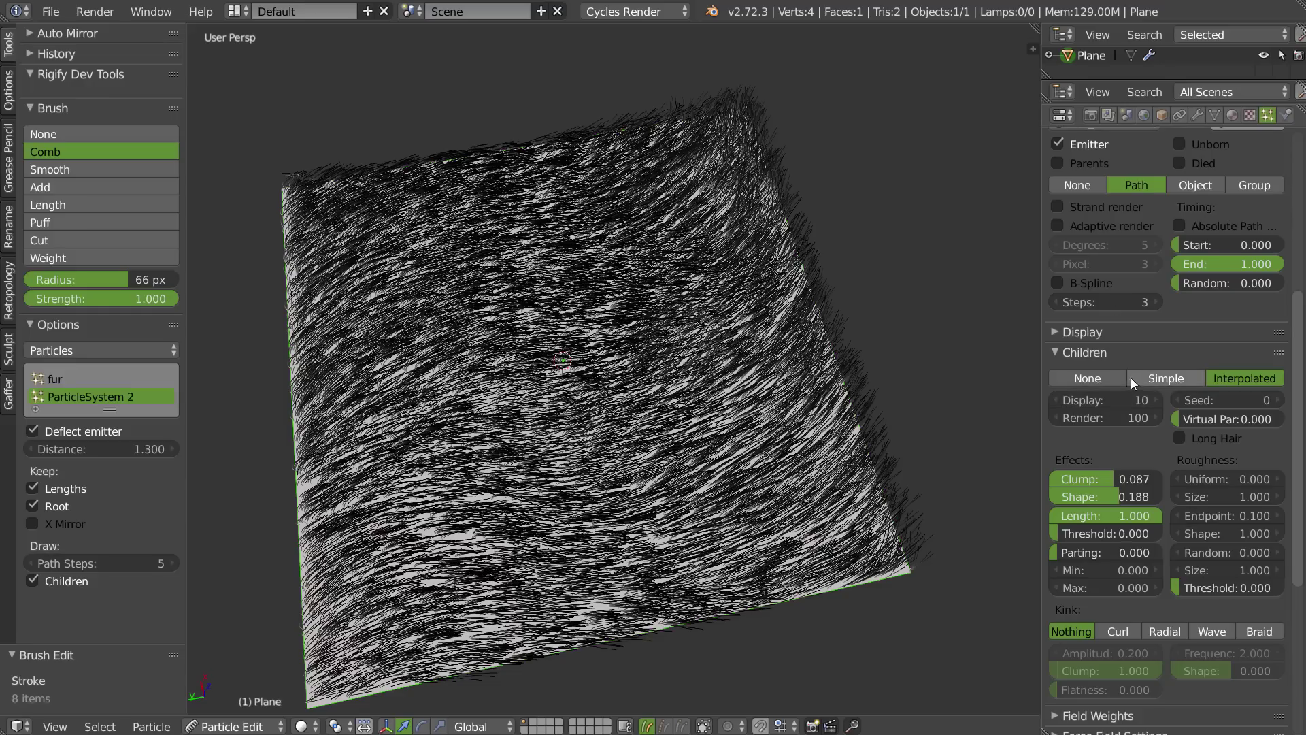
pyautogui.scroll(4, 1143, 394)
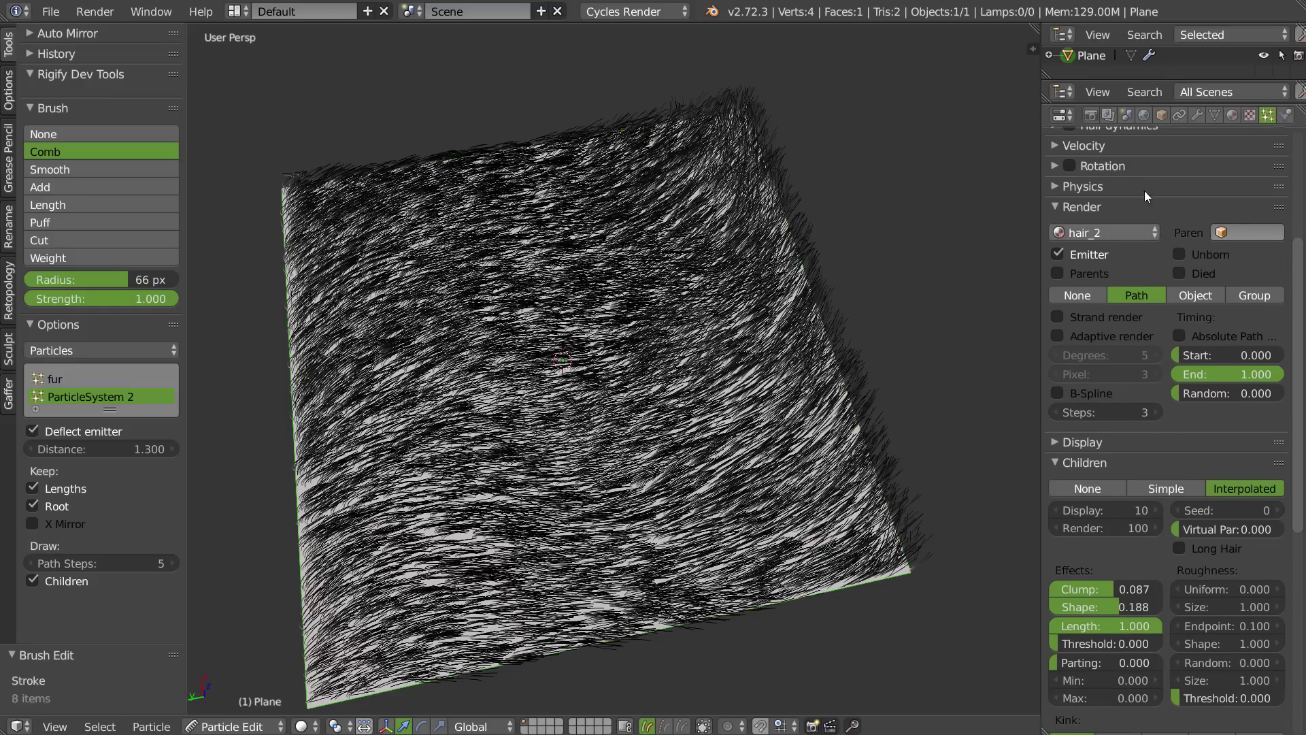
pyautogui.scroll(4, 1145, 194)
pyautogui.scroll(-10, 1086, 336)
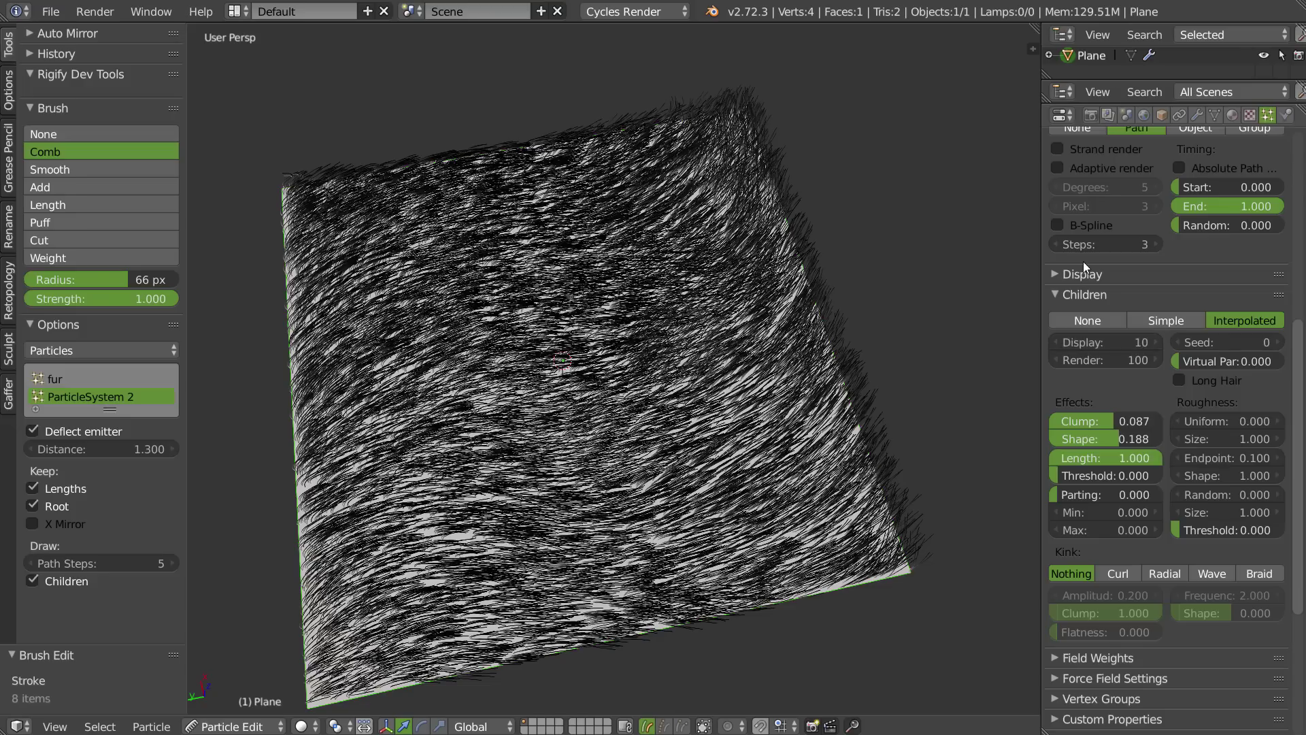
pyautogui.scroll(10, 1083, 261)
pyautogui.click(1084, 178)
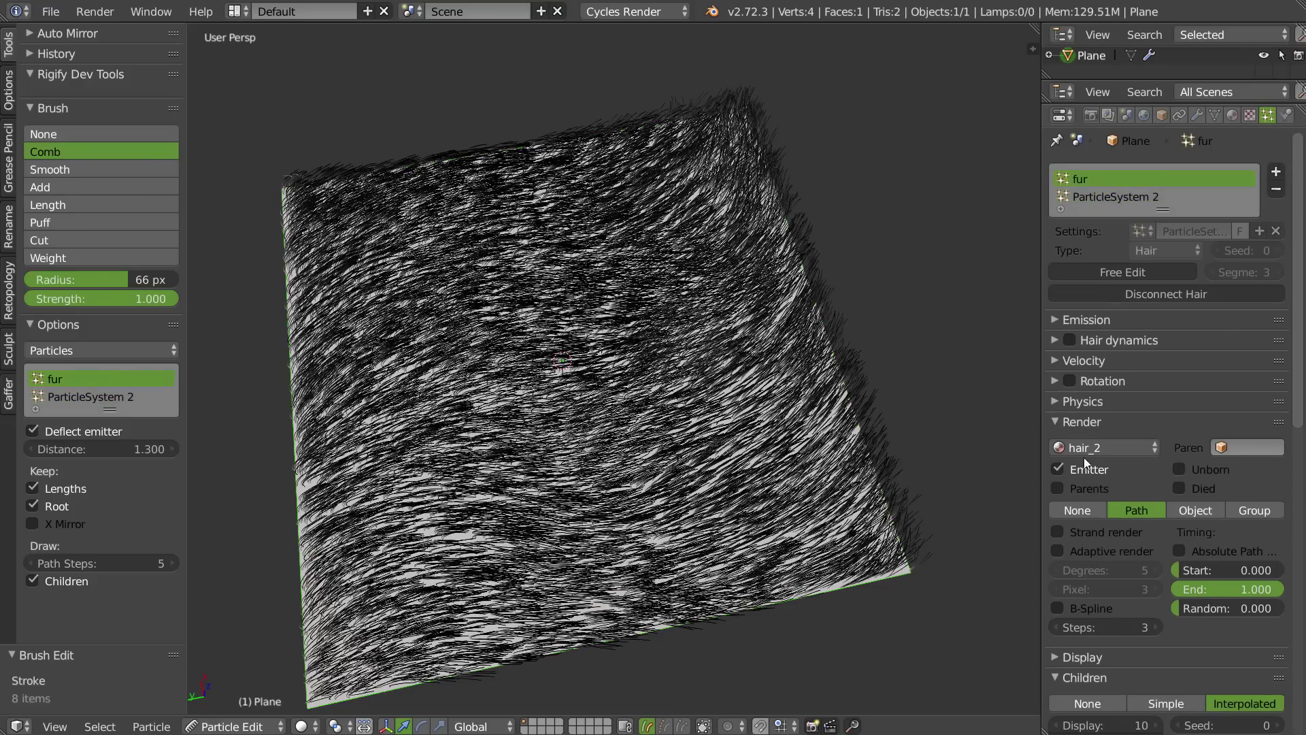
pyautogui.click(1084, 449)
pyautogui.click(1092, 407)
# - Set the fur system's children display count to 30
pyautogui.scroll(-6, 1124, 333)
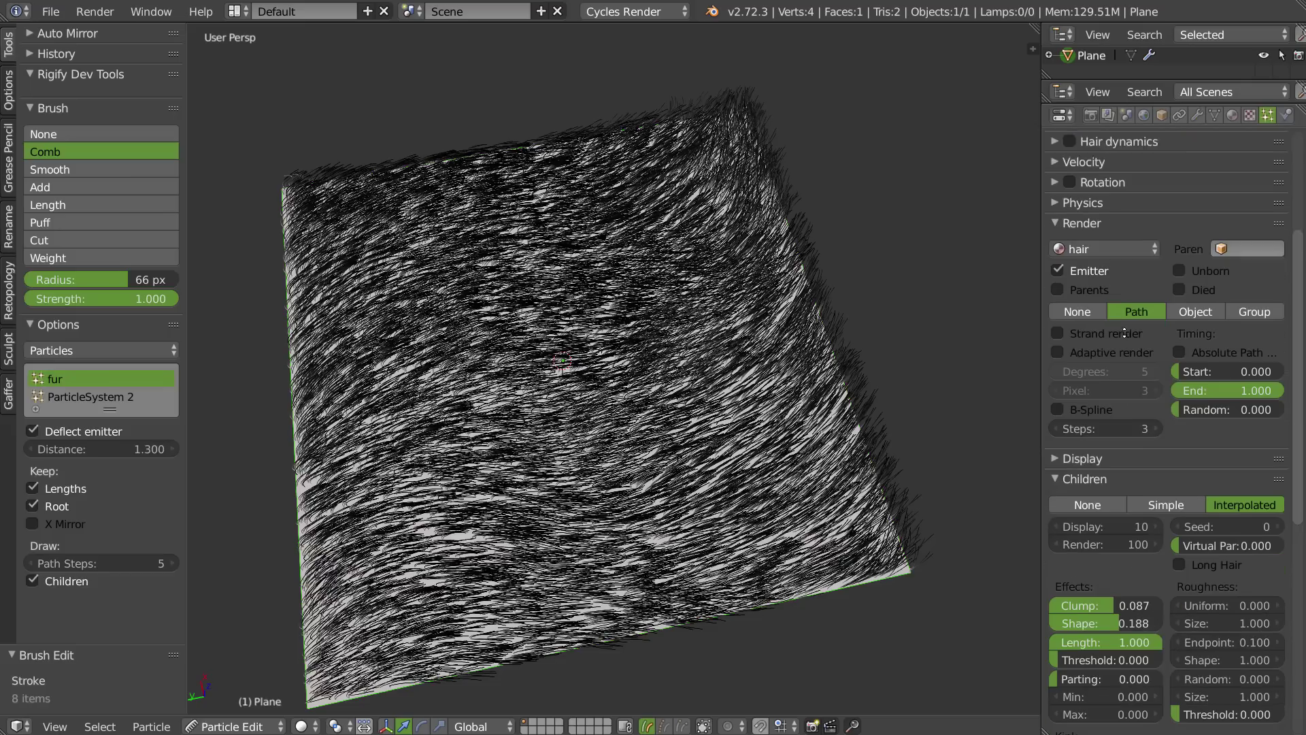
pyautogui.scroll(-2, 1124, 333)
pyautogui.click(1116, 482)
pyautogui.write('30')
pyautogui.press('Return')
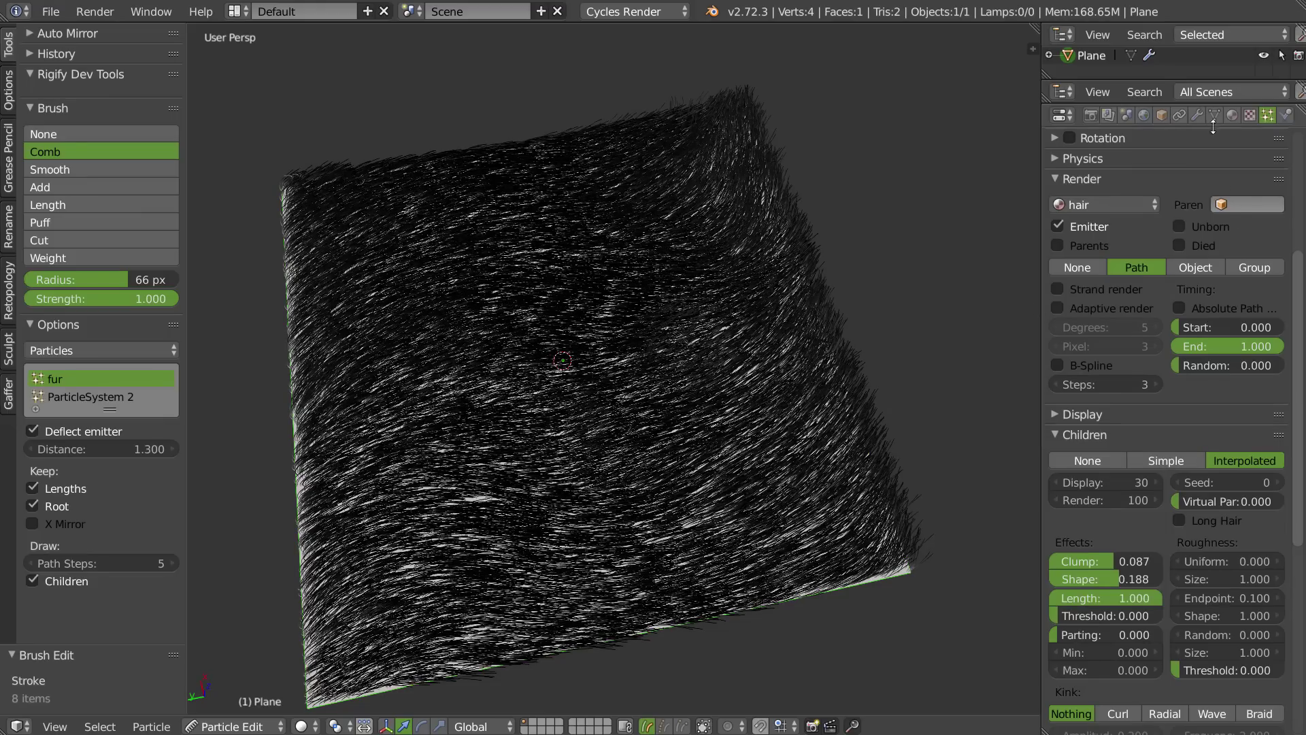
# - Set a render border over the middle front of the fur, preview it in Rendered shading, and return to Object Mode
pyautogui.click(1232, 115)
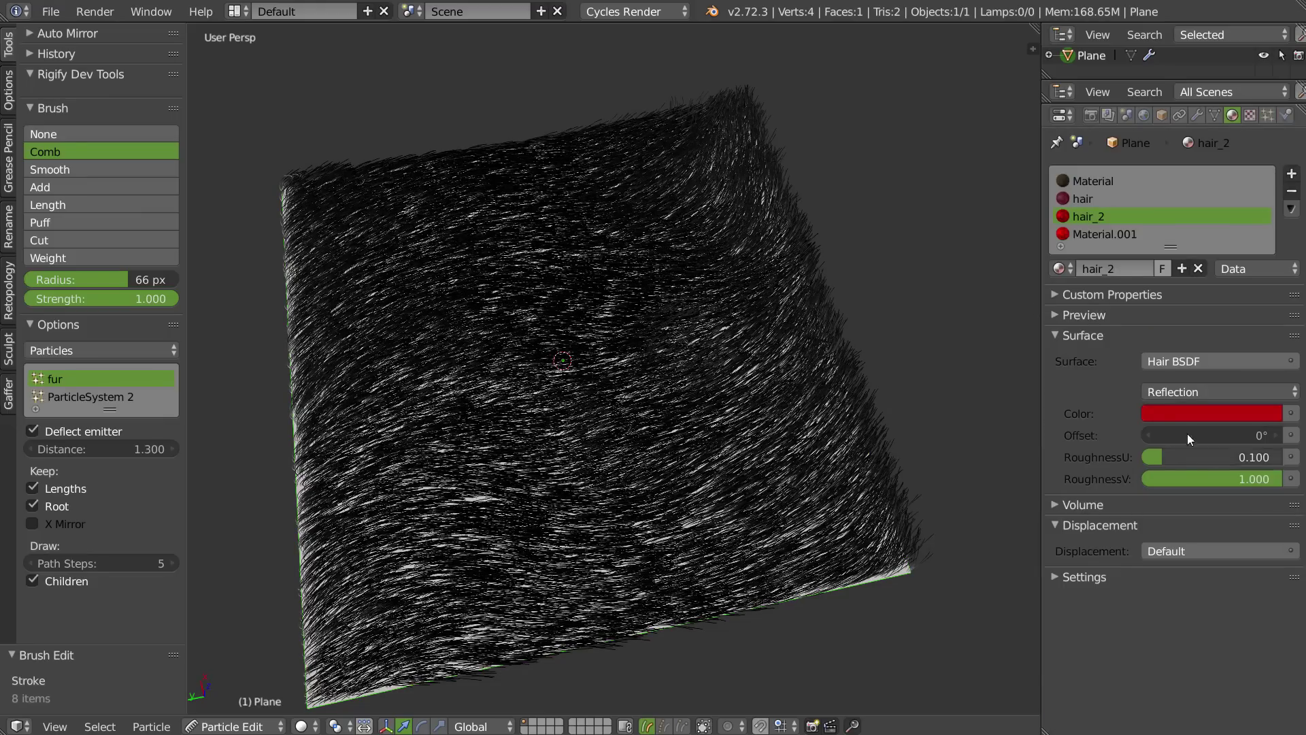
pyautogui.moveTo(529, 422)
pyautogui.mouseDown(button='middle')
pyautogui.moveTo(545, 377)
pyautogui.moveTo(581, 370)
pyautogui.mouseUp(button='middle')
pyautogui.moveTo(775, 312); pyautogui.dragTo(501, 641)
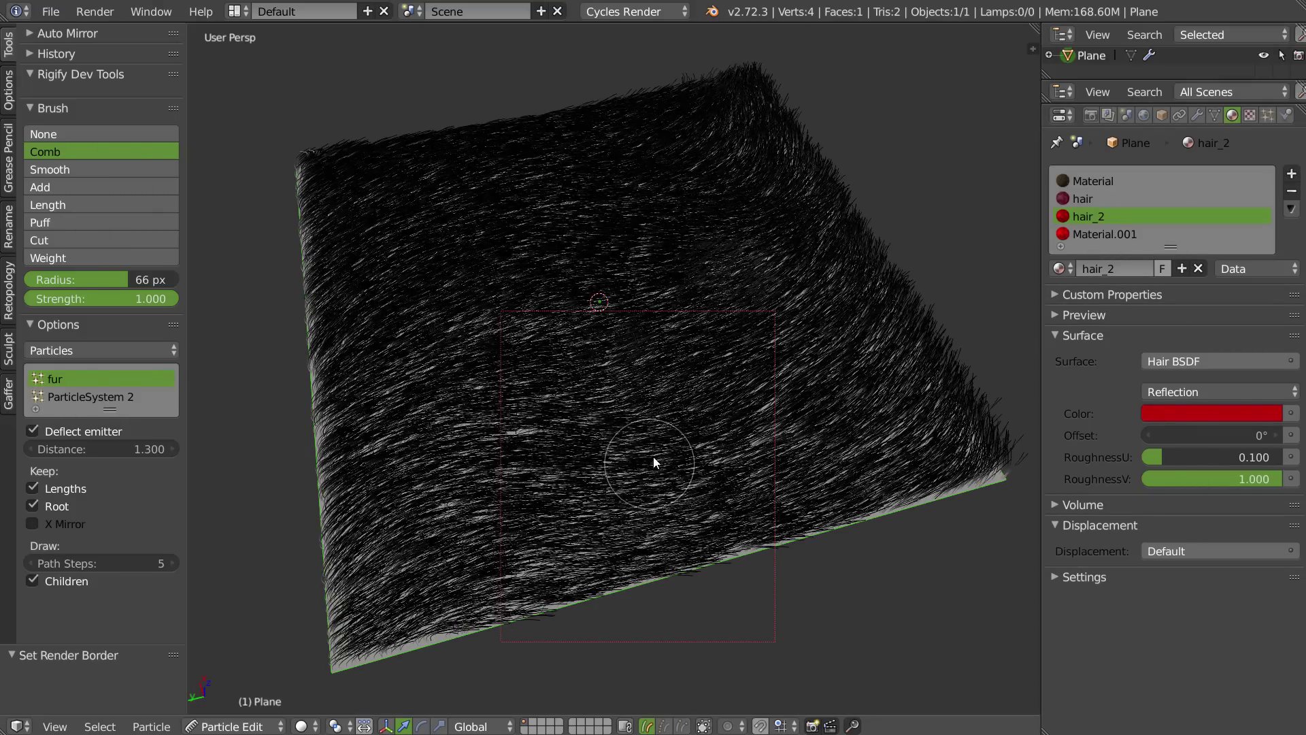
pyautogui.press('z')
pyautogui.click(740, 390)
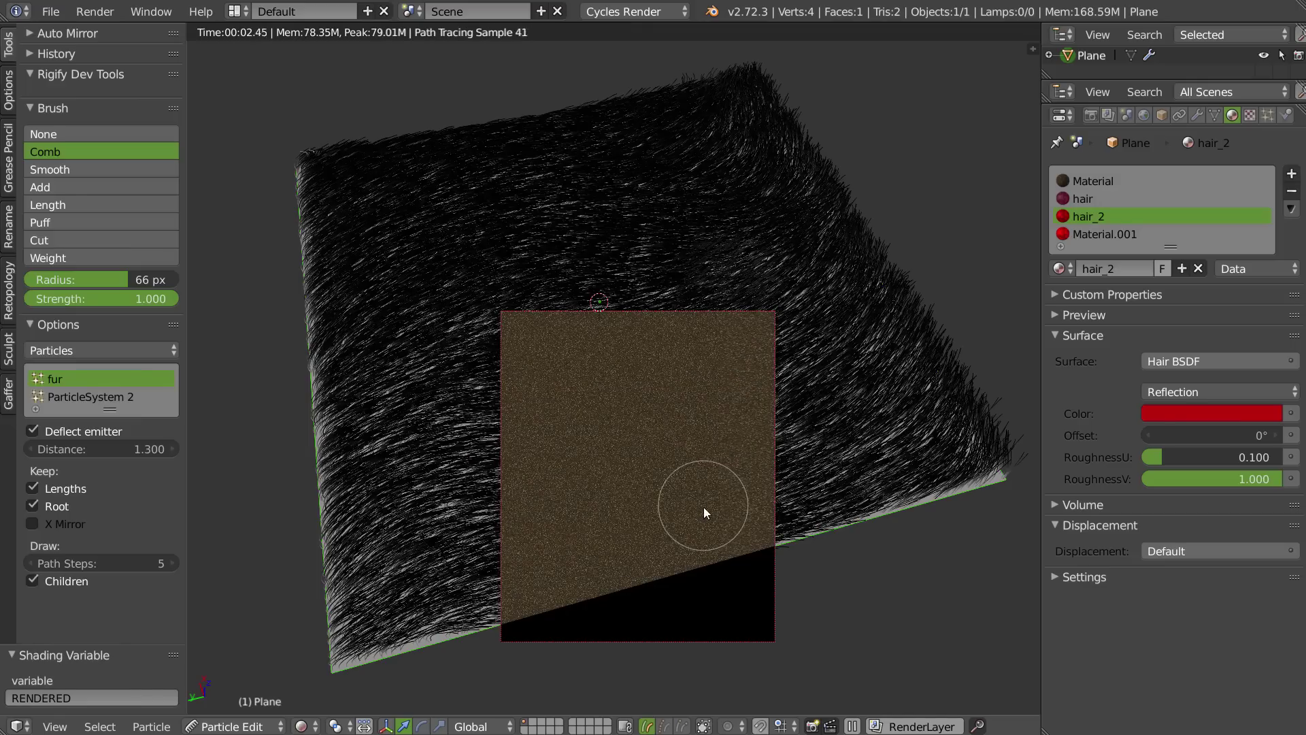
pyautogui.press('Tab')
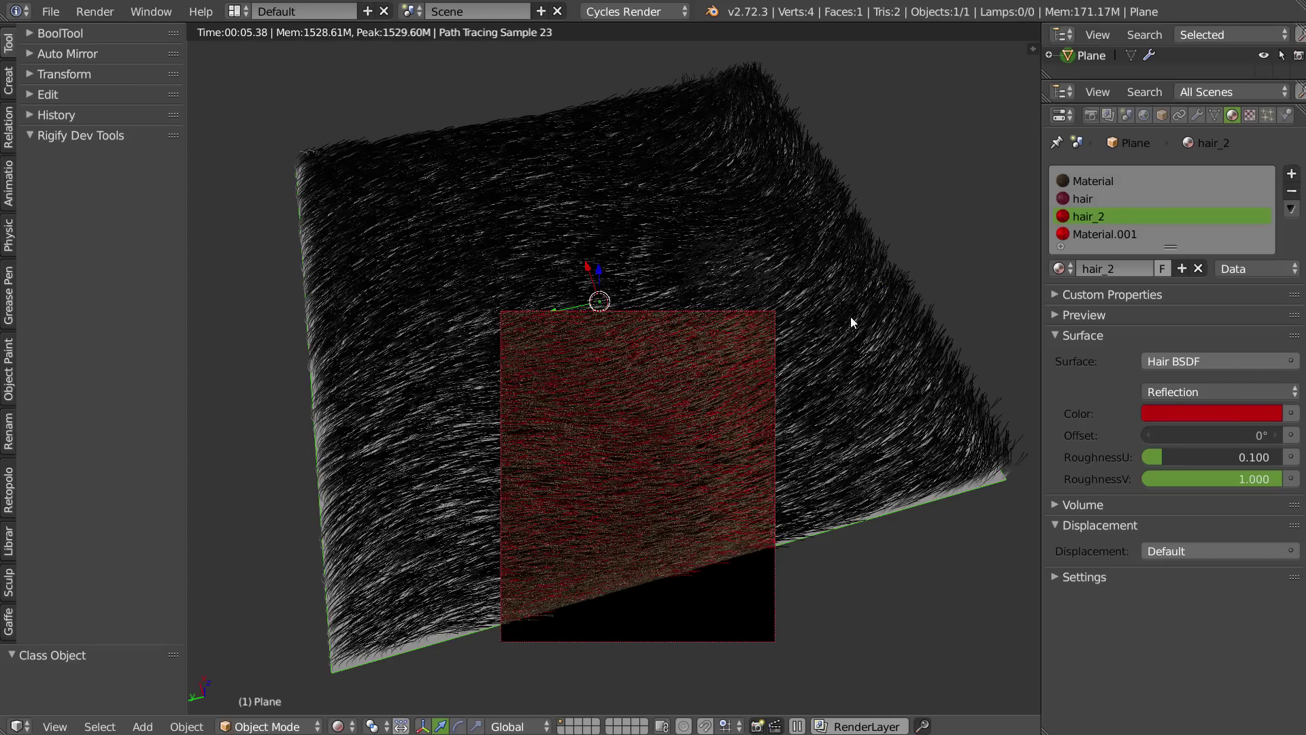
# - Rename ParticleSystem 2 as mini_hair
pyautogui.click(1267, 115)
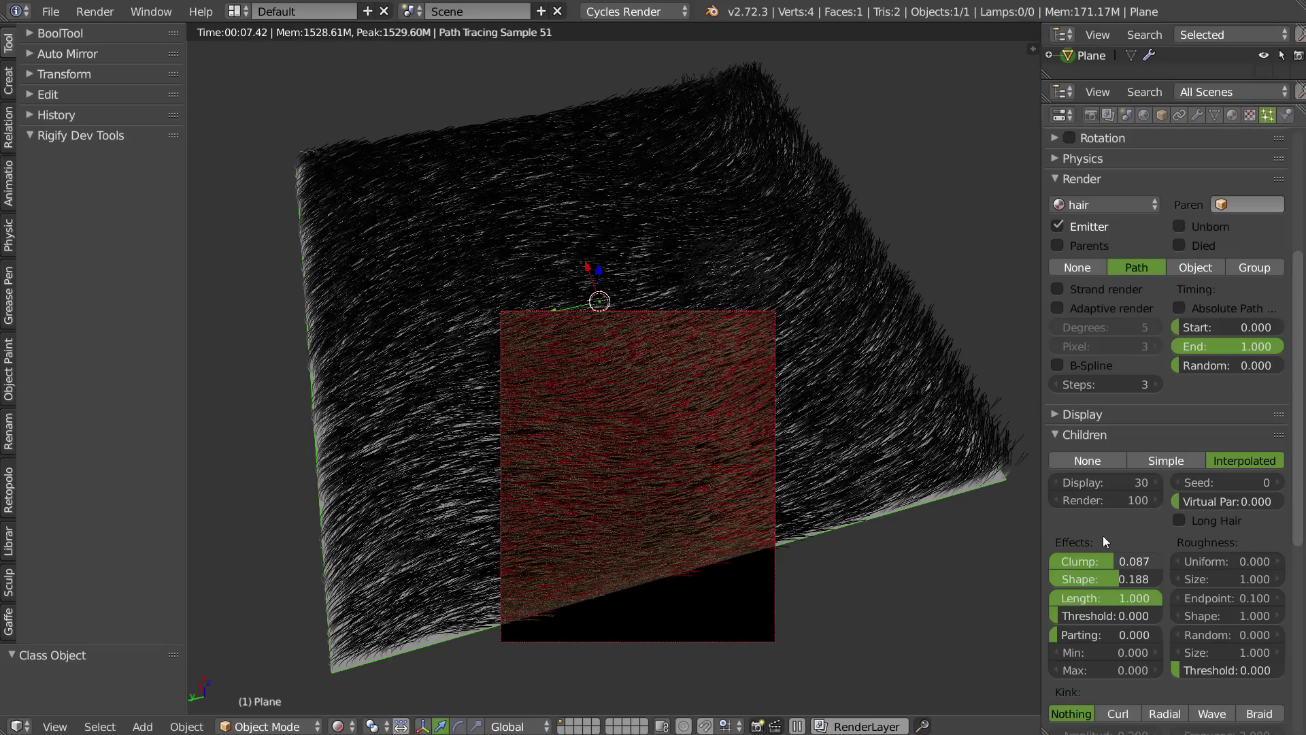
pyautogui.click(1105, 482)
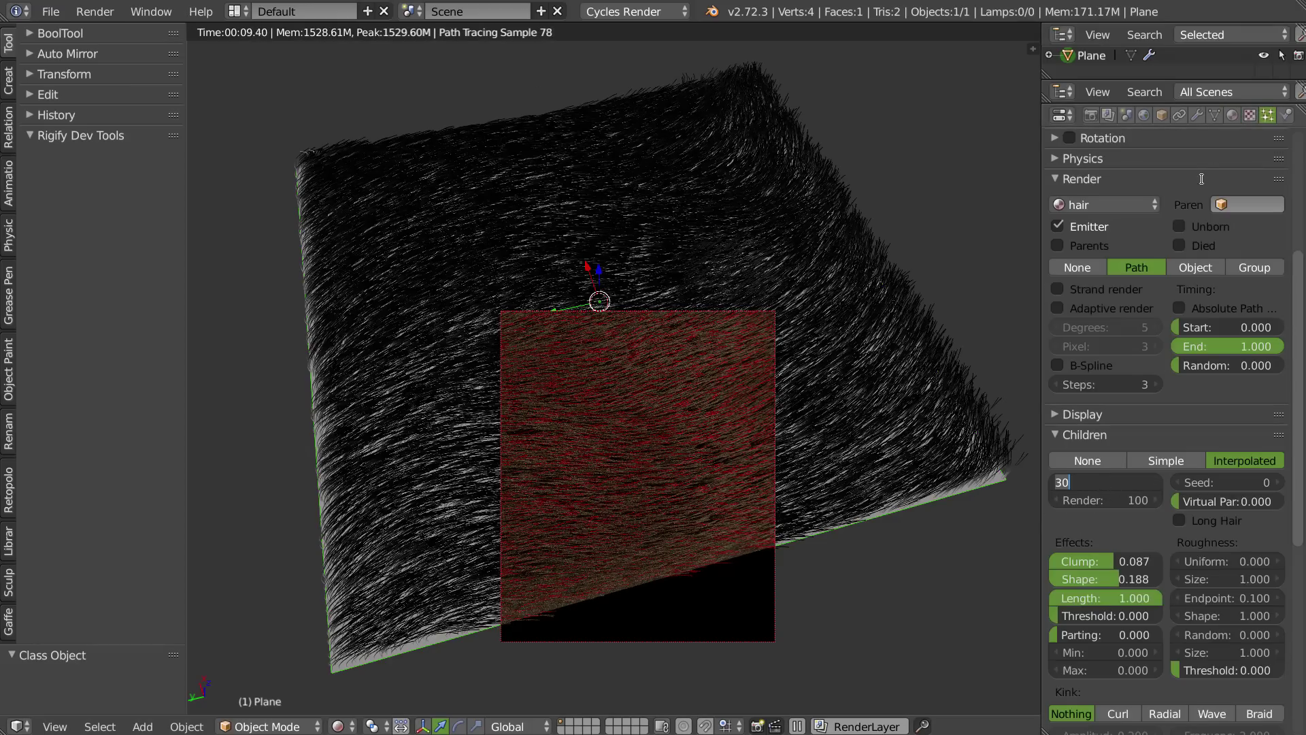
pyautogui.press('Return')
pyautogui.scroll(8, 1156, 191)
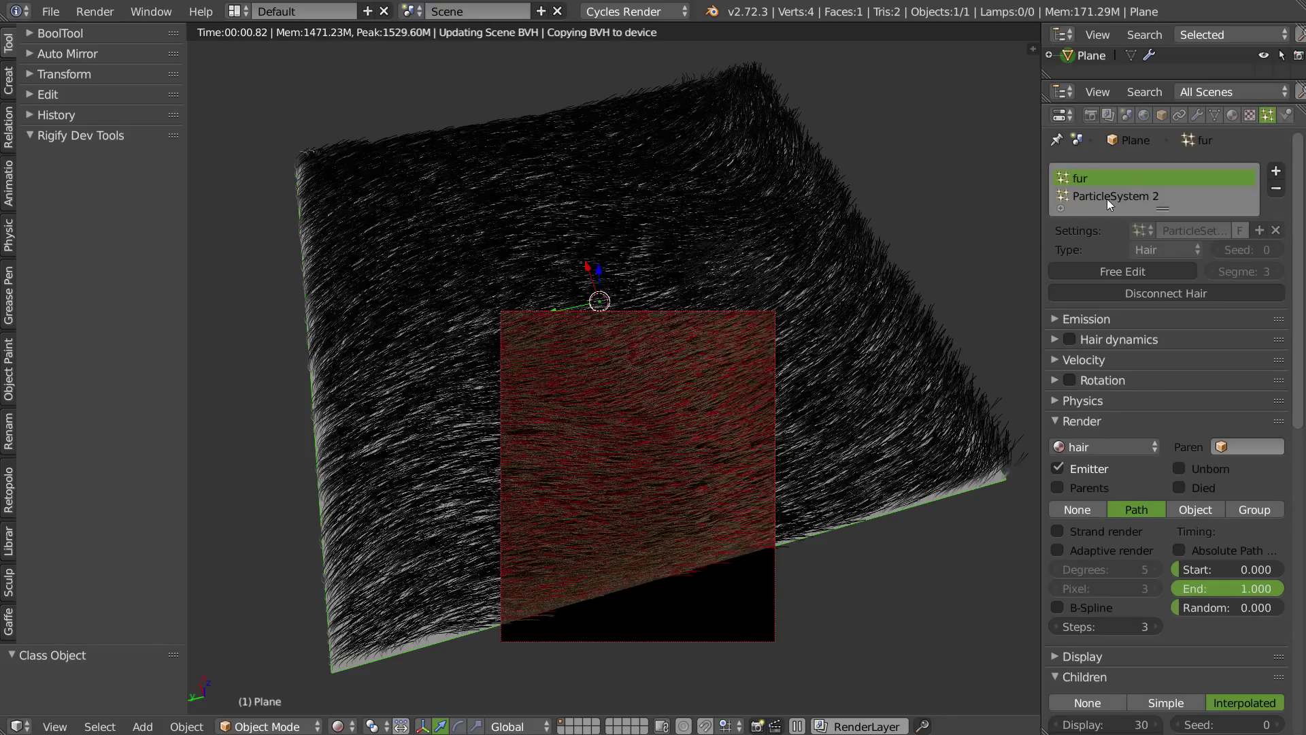
pyautogui.click(1108, 198)
pyautogui.doubleClick(1107, 196)
pyautogui.write('m')
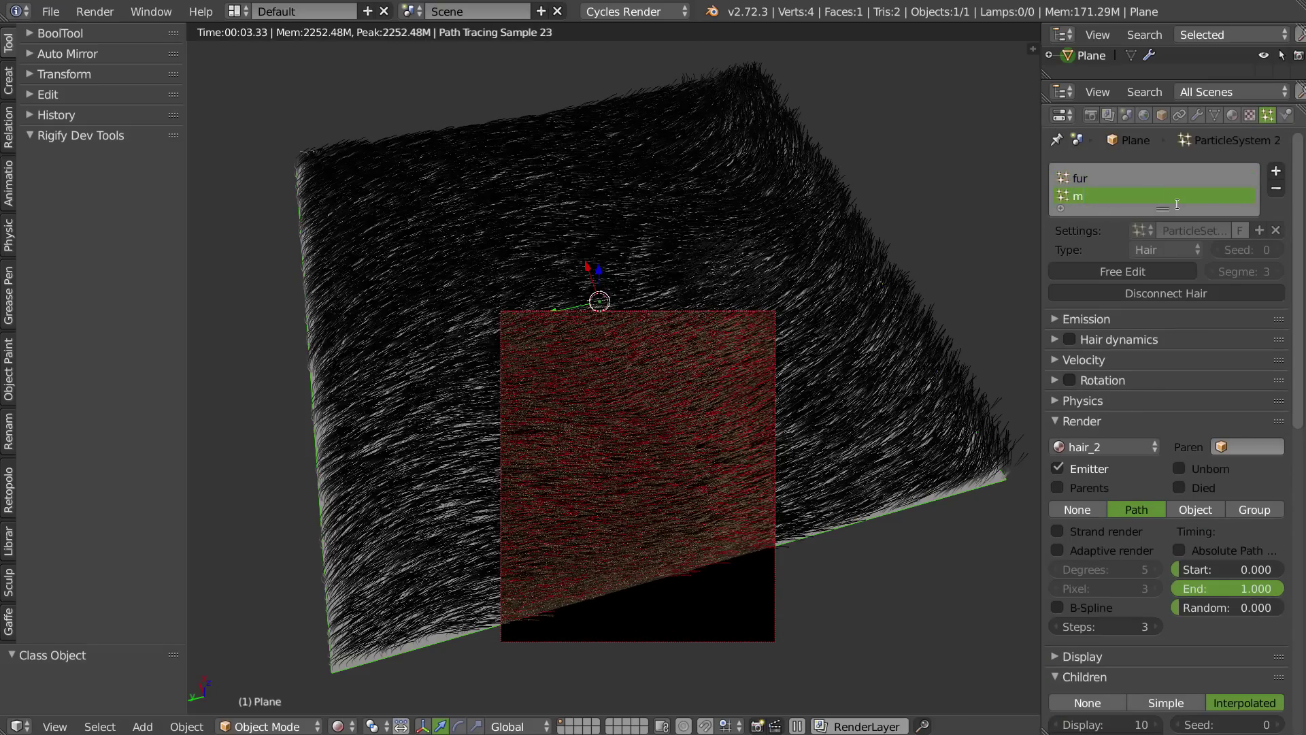
pyautogui.write('ini_hair')
pyautogui.press('Return')
# - Set the mini_hair system's children display count to 3
pyautogui.scroll(-10, 1137, 313)
pyautogui.click(1129, 368)
pyautogui.write('3')
pyautogui.press('Return')
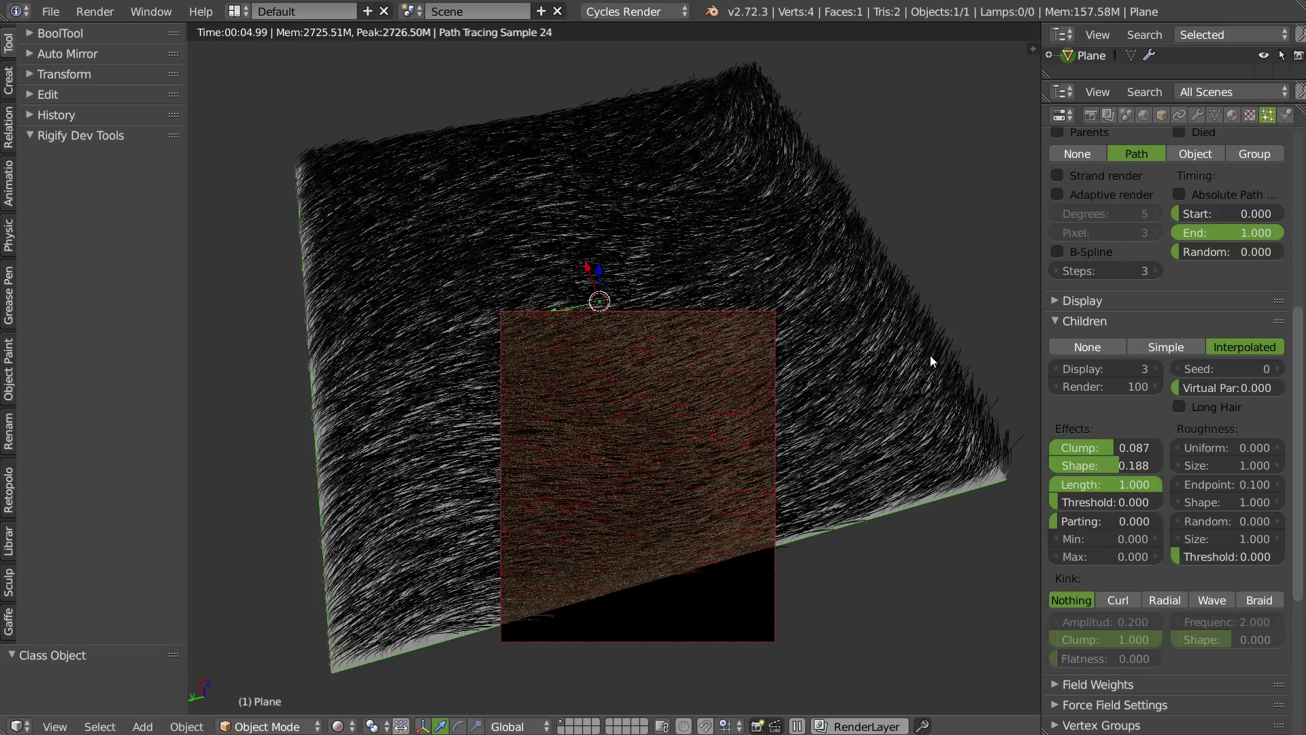
# - Paste the copied light brown colour into the hair_2 material's Hair BSDF and inspect the rendered fur up close
pyautogui.click(1234, 116)
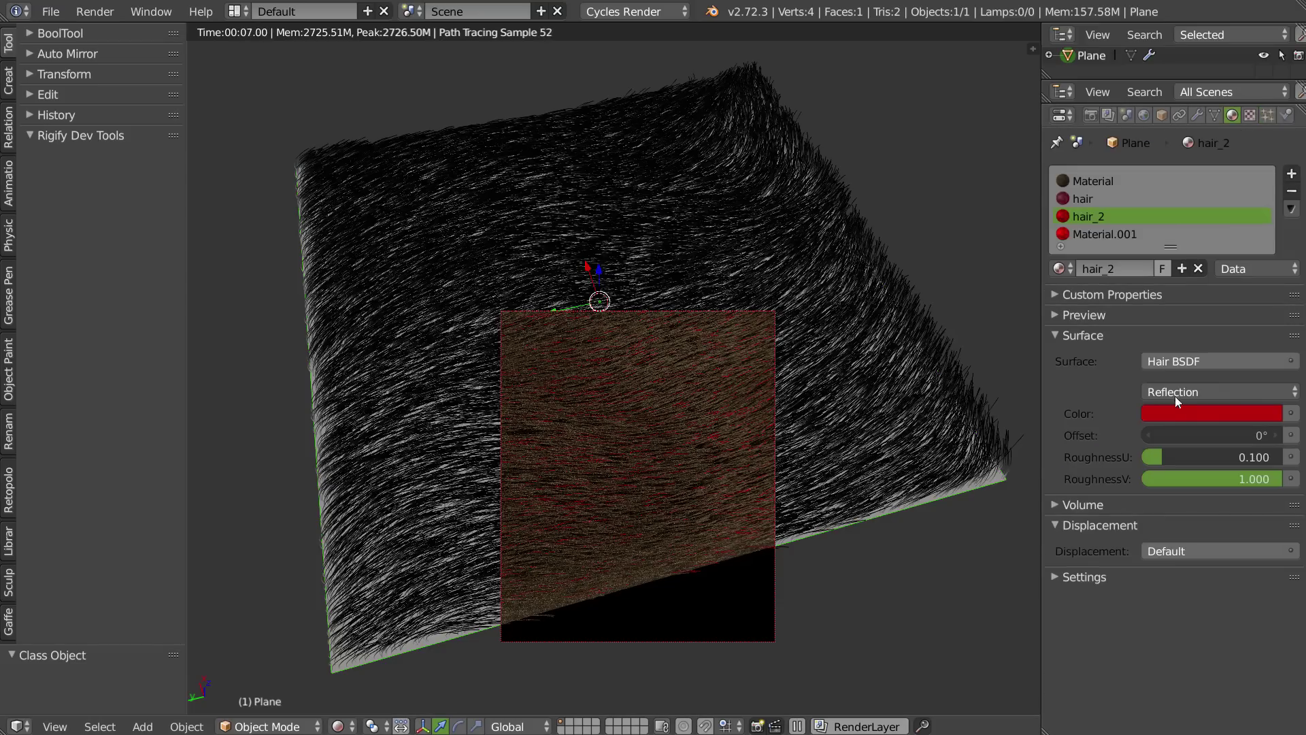
pyautogui.hotkey('ctrl', 'v')
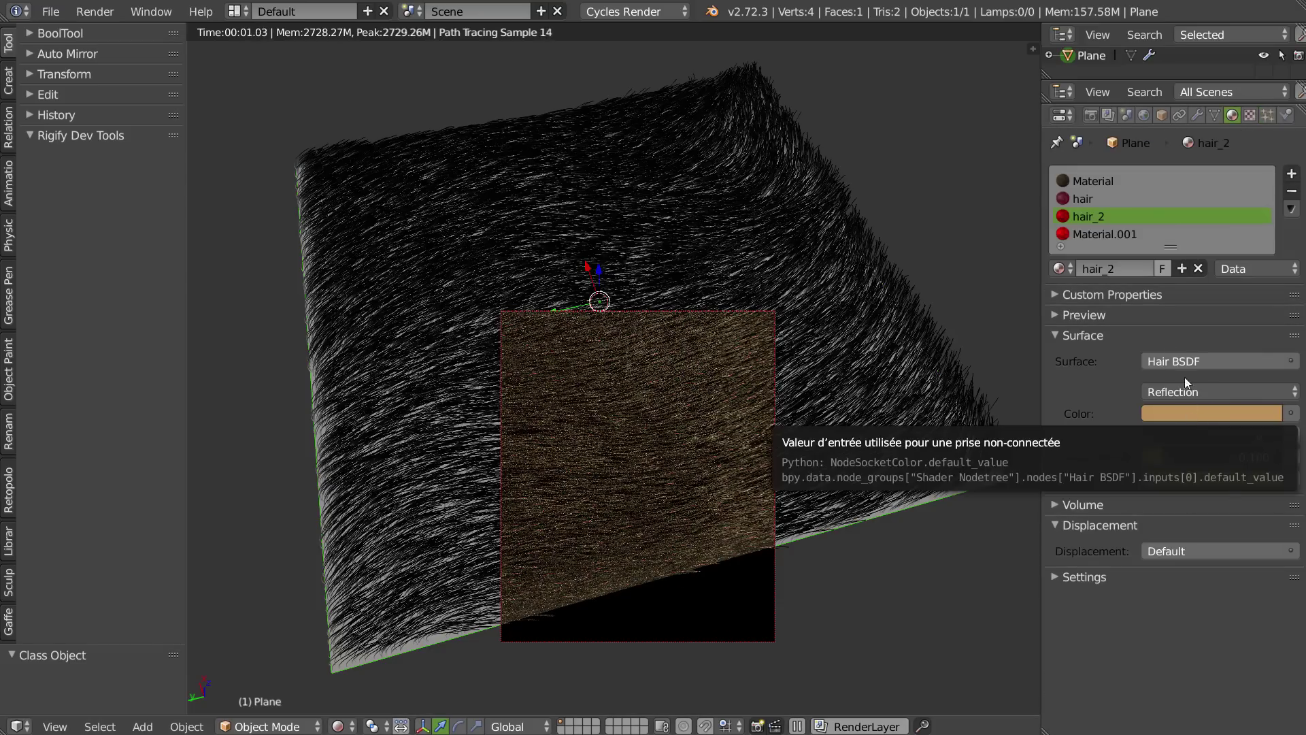
pyautogui.moveTo(602, 492); pyautogui.dragTo(585, 469, button='middle')
pyautogui.scroll(4, 935, 334)
pyautogui.moveTo(664, 423); pyautogui.dragTo(669, 552, button='middle')
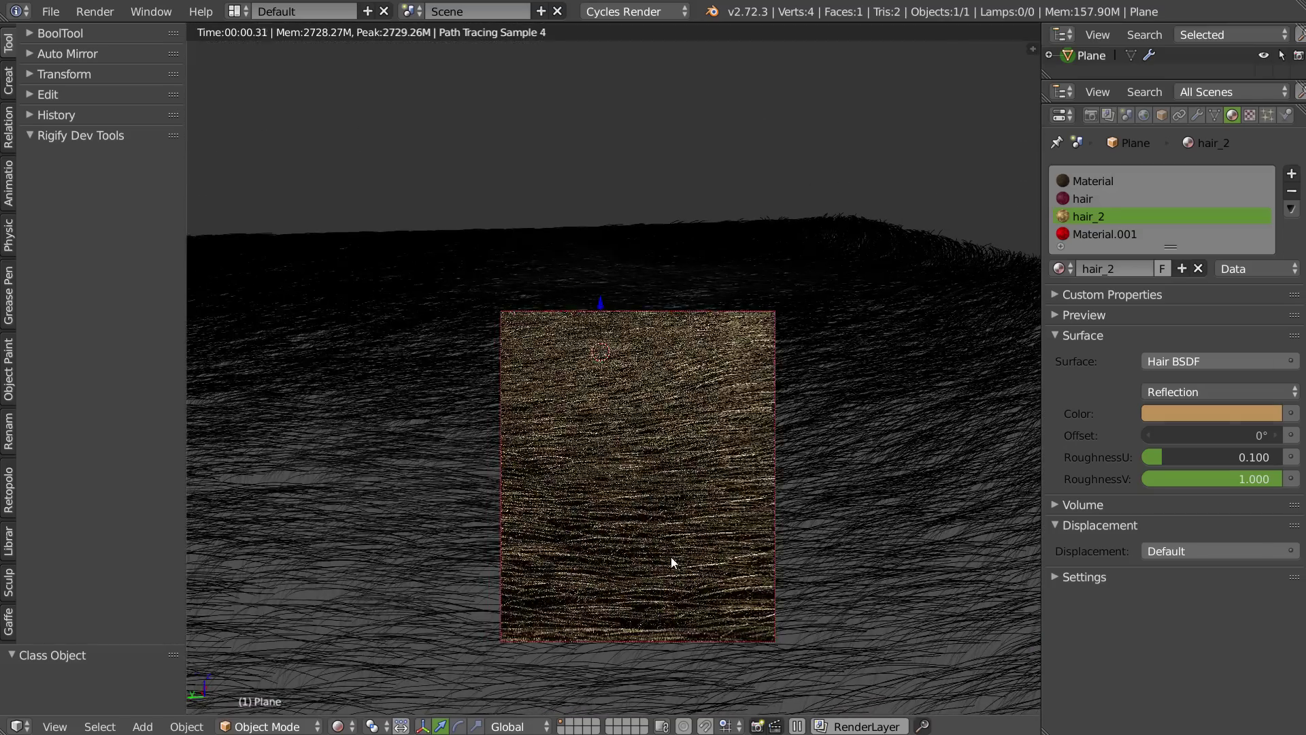
pyautogui.scroll(-3, 660, 503)
pyautogui.keyDown('shift'); pyautogui.moveTo(574, 618); pyautogui.dragTo(628, 479, button='middle'); pyautogui.keyUp('shift')
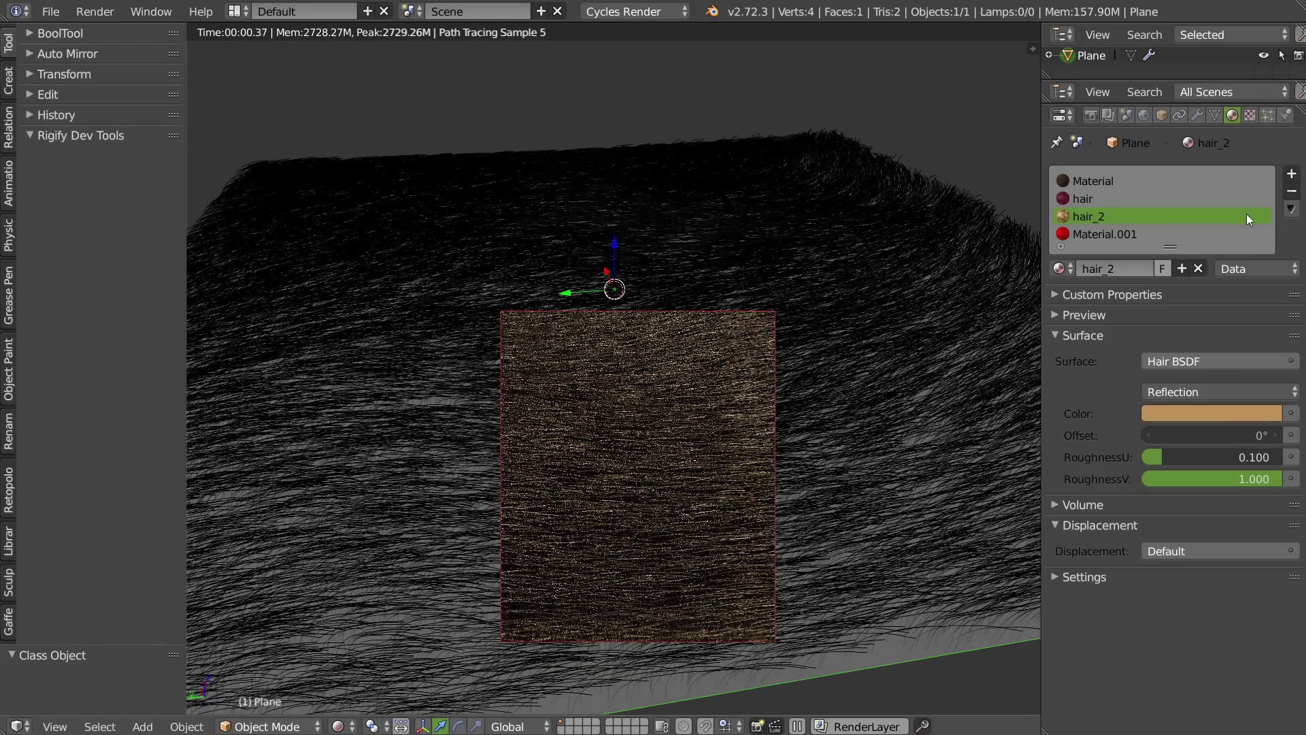
# - Set the mini_hair system's children display count to 2 and return the viewport to Solid shading
pyautogui.click(1267, 116)
pyautogui.click(1130, 370)
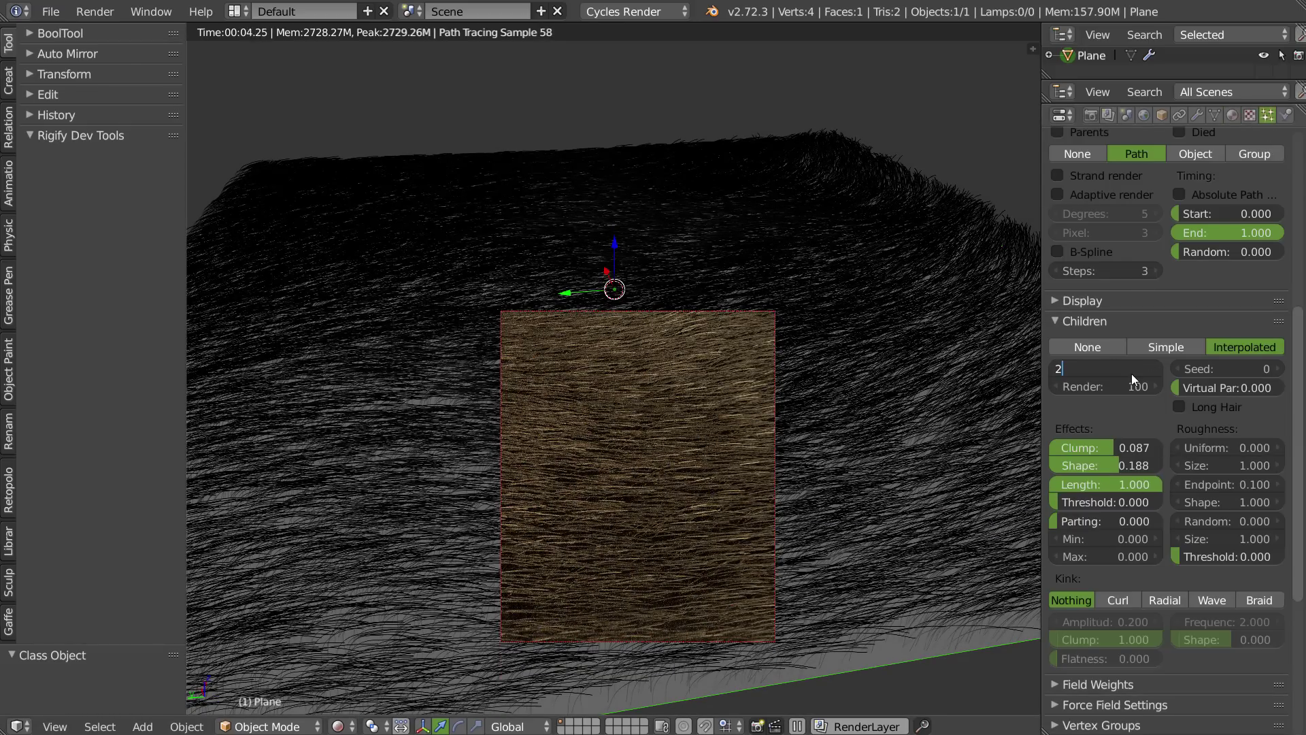
pyautogui.write('2')
pyautogui.press('Return')
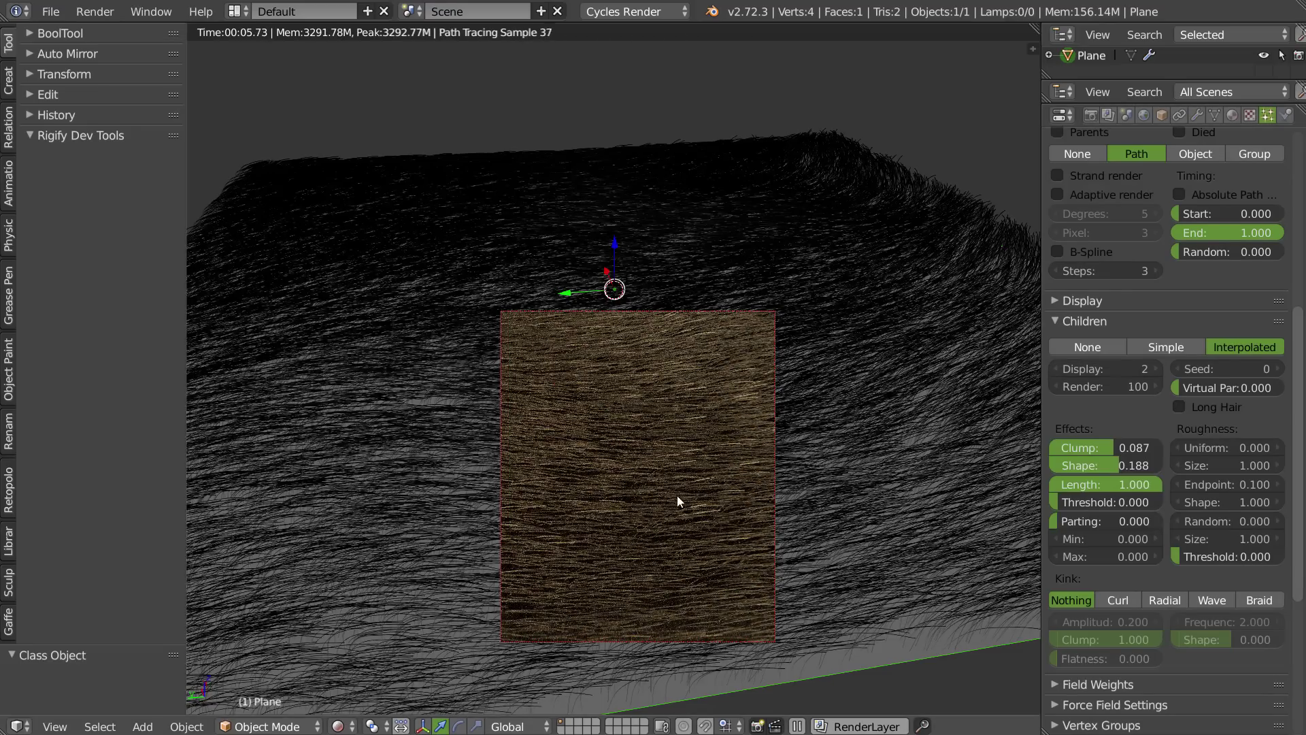
pyautogui.moveTo(676, 496); pyautogui.dragTo(650, 460, button='middle')
pyautogui.press('z')
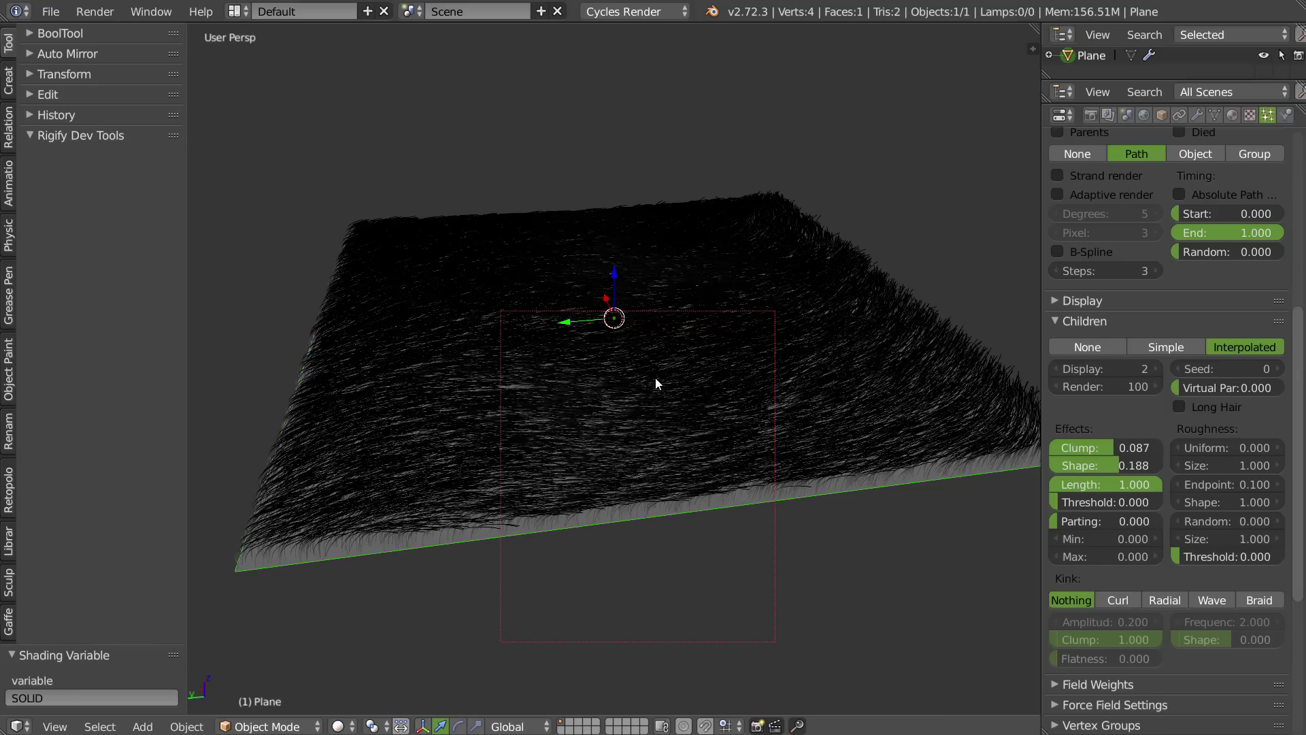
# - Clear the render border and add a camera to the scene
pyautogui.hotkey('ctrl', 'alt', 'b')
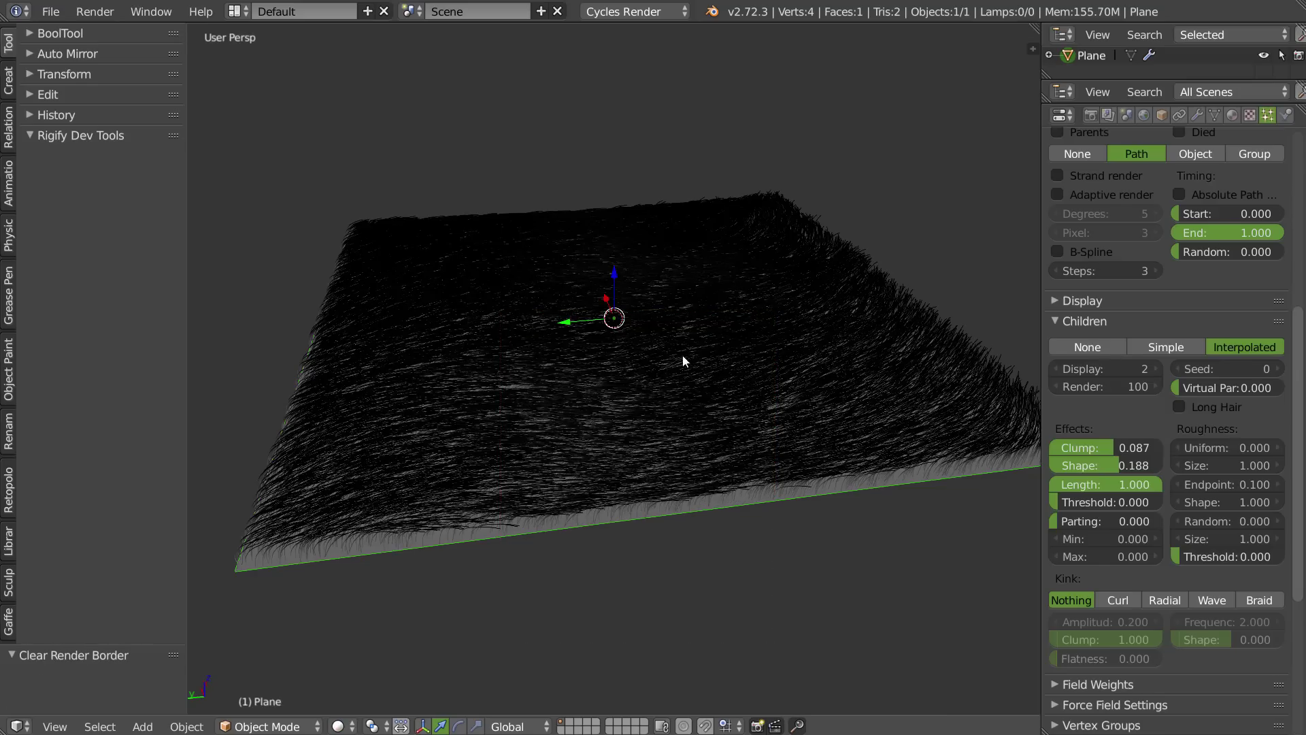
pyautogui.rightClick(699, 439)
pyautogui.rightClick(653, 509)
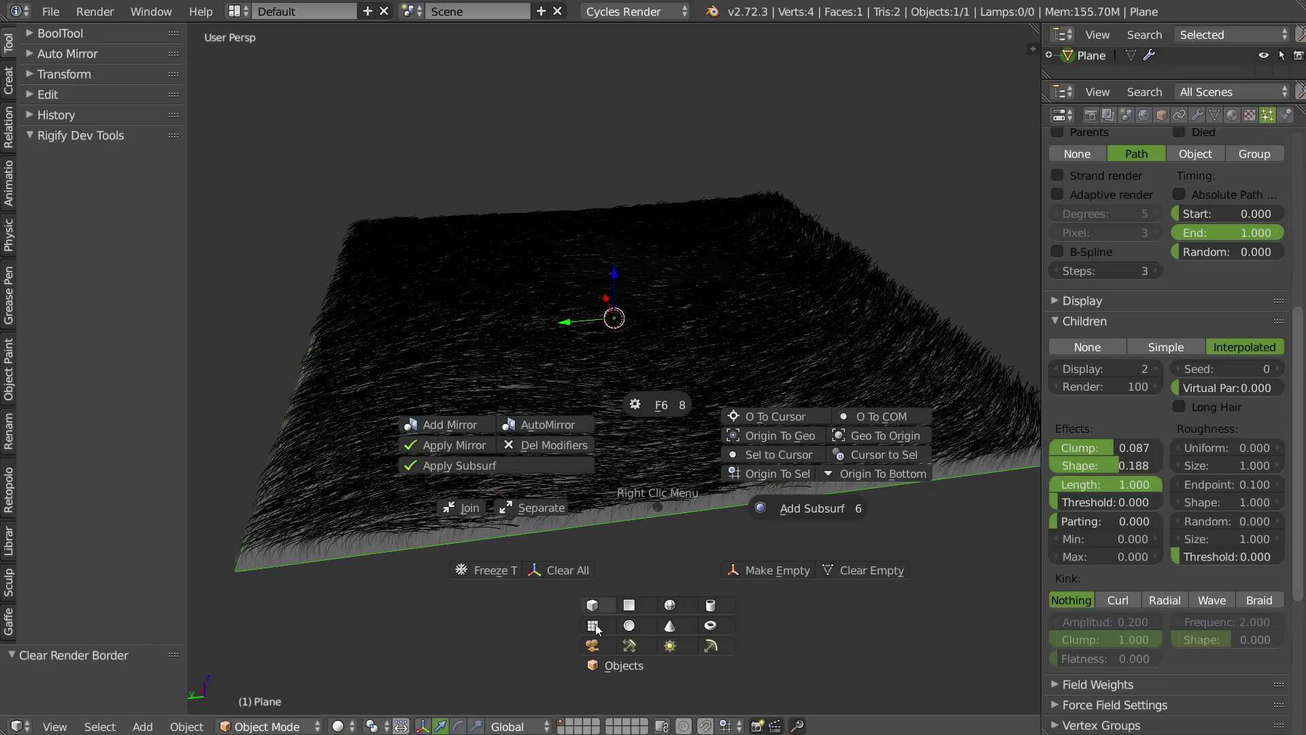
pyautogui.click(590, 649)
pyautogui.rightClick(672, 431)
pyautogui.rightClick(669, 430)
pyautogui.rightClick(672, 430)
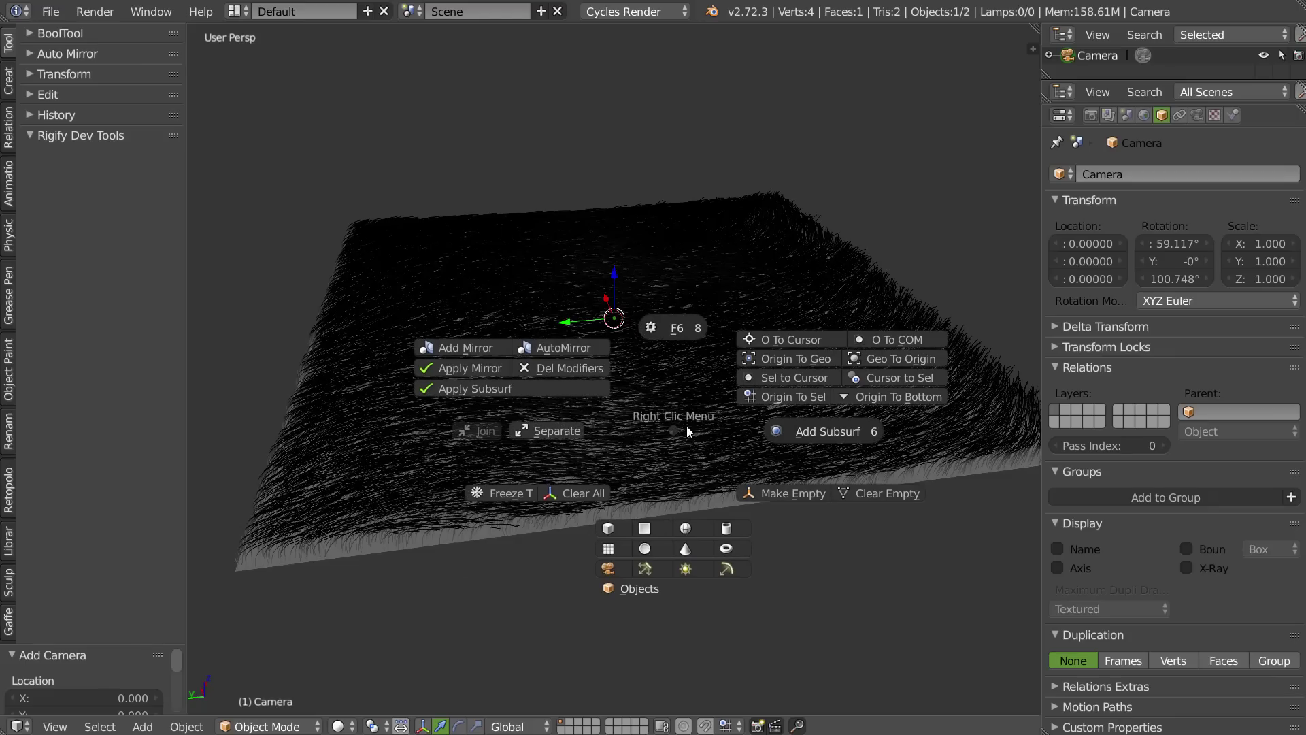
pyautogui.rightClick(608, 602)
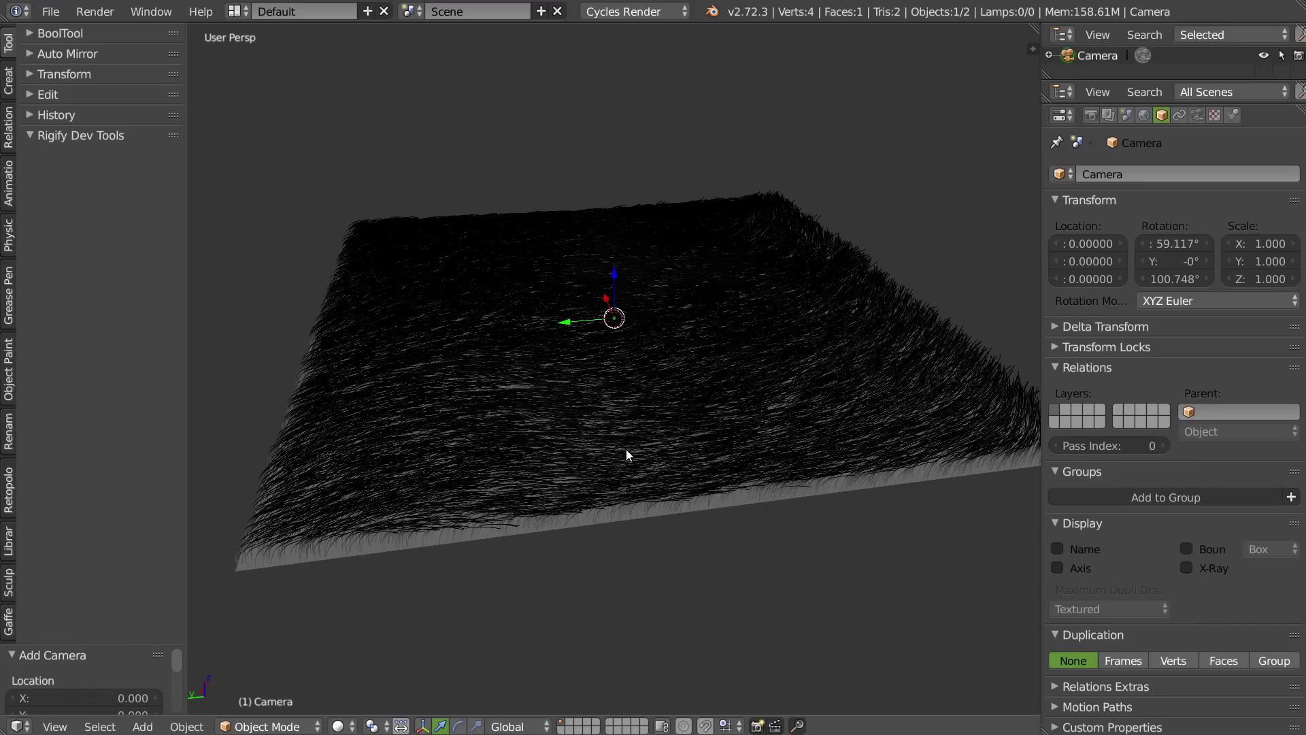
# - Align the new camera to the current view and frame the fur plane from a low angle
pyautogui.press('ctrl+alt+KP_0')
pyautogui.moveTo(647, 344); pyautogui.dragTo(562, 365, button='middle')
pyautogui.press('KP_0')
pyautogui.press('q')
pyautogui.click(525, 528)
pyautogui.click(361, 516)
pyautogui.moveTo(554, 475); pyautogui.dragTo(724, 302, button='middle')
pyautogui.scroll(2, 726, 303)
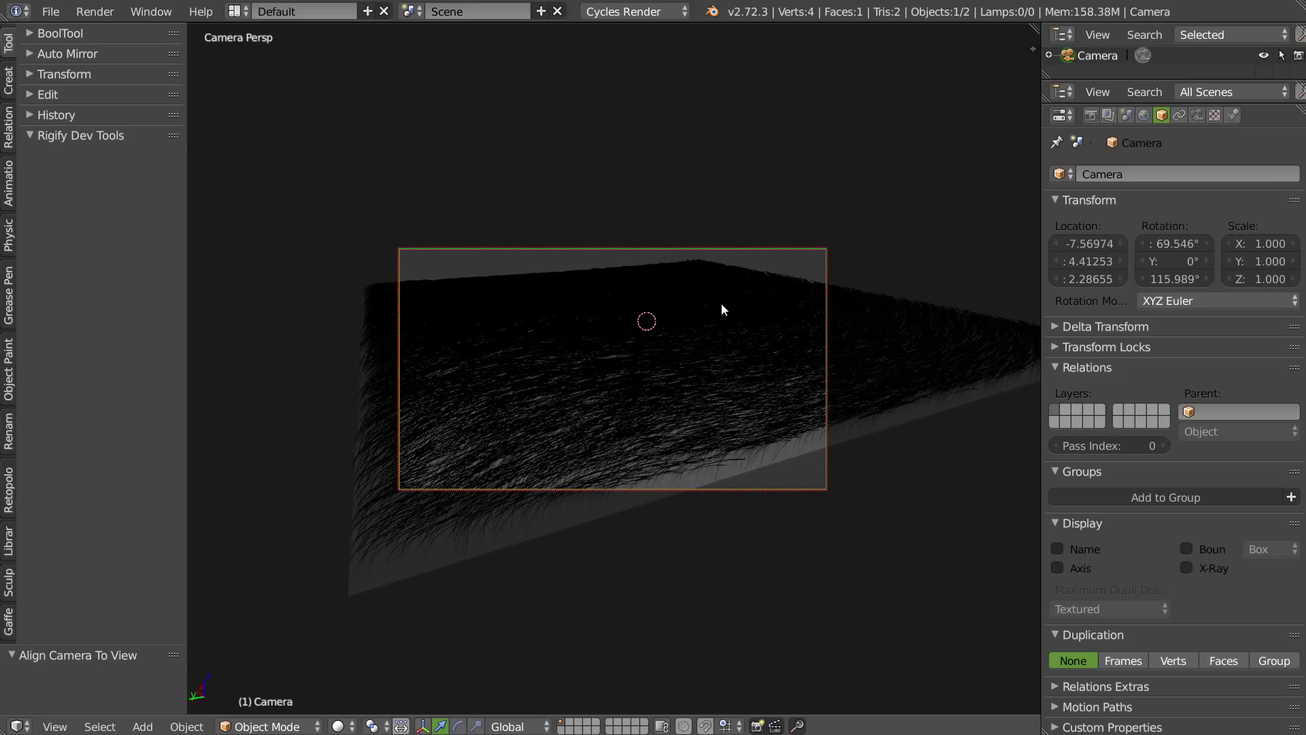
# - Add an axis Empty and move it onto the near part of the fur, at about X -2.6, Y 2.1
pyautogui.rightClick(691, 395)
pyautogui.moveTo(754, 552)
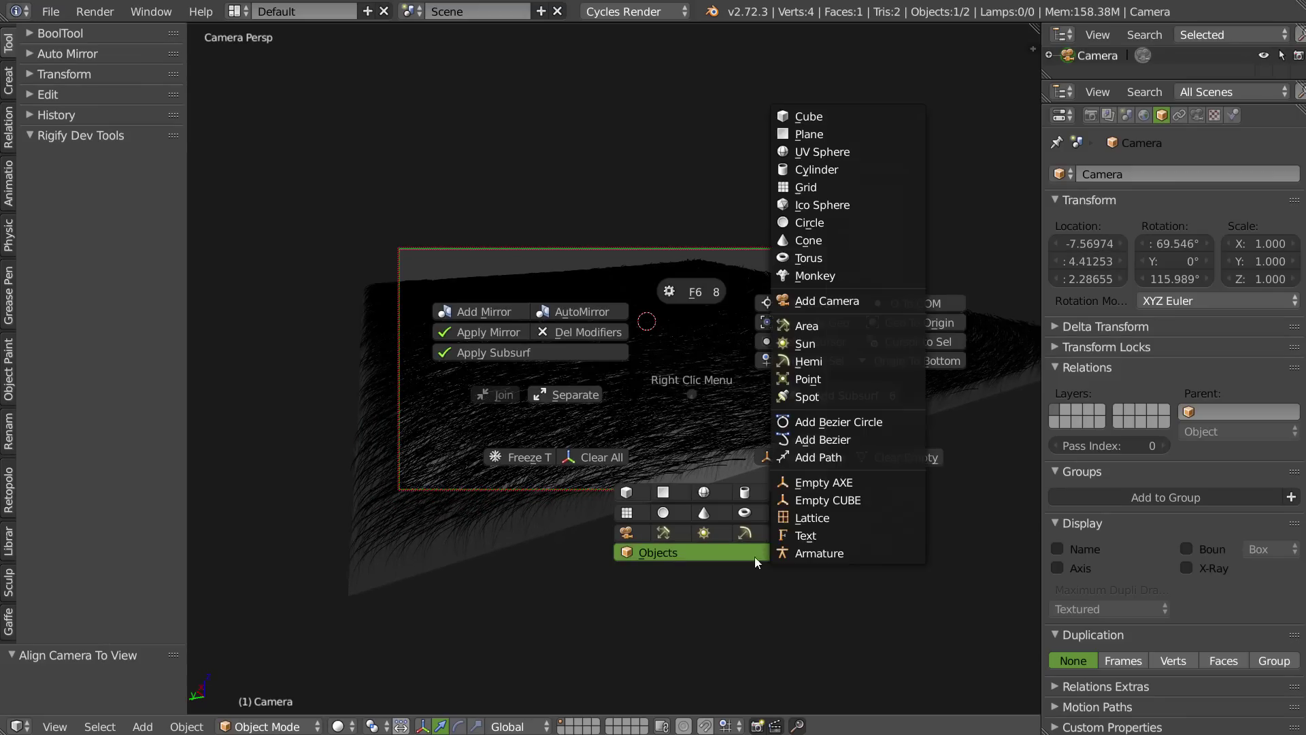
pyautogui.click(826, 482)
pyautogui.moveTo(647, 283); pyautogui.dragTo(602, 344)
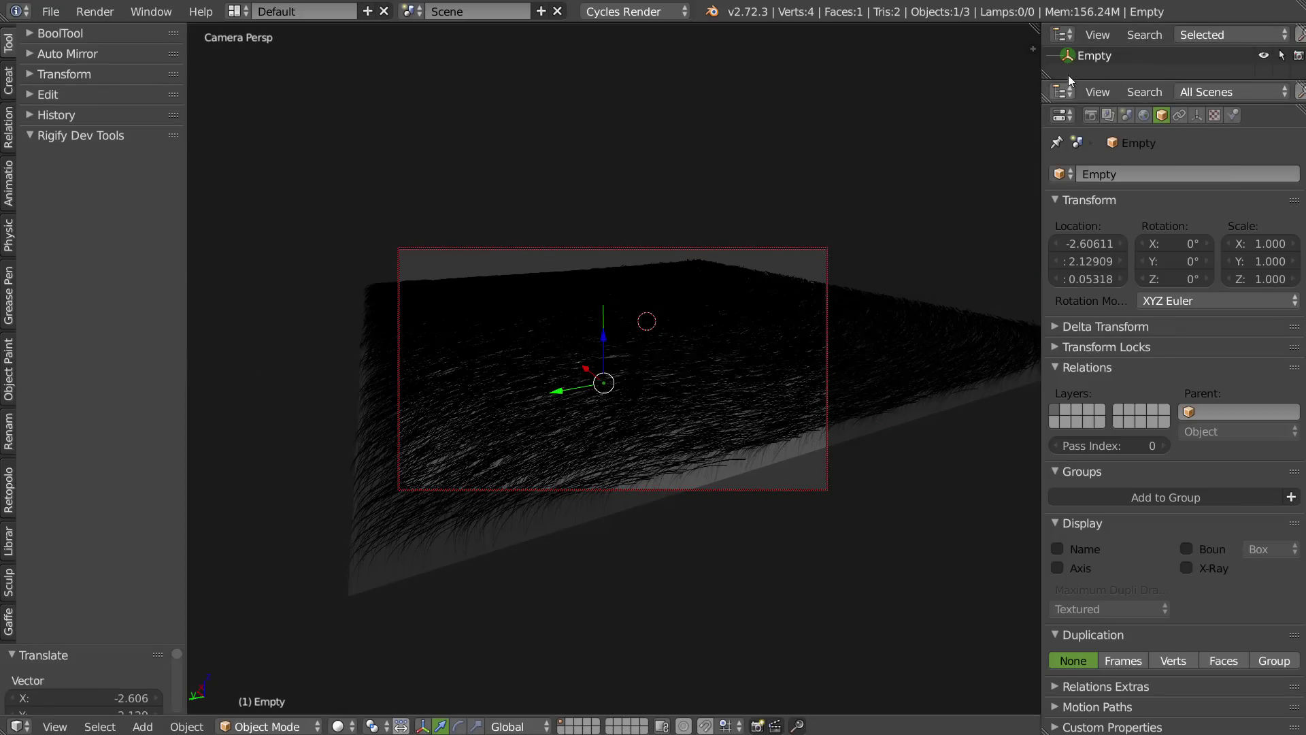
# - Set the Empty as the camera's depth of field focus object, with an aperture radius size of 0.2
pyautogui.moveTo(1046, 73); pyautogui.dragTo(1055, 45)
pyautogui.moveTo(1136, 90); pyautogui.dragTo(1129, 32, button='middle')
pyautogui.click(1113, 57)
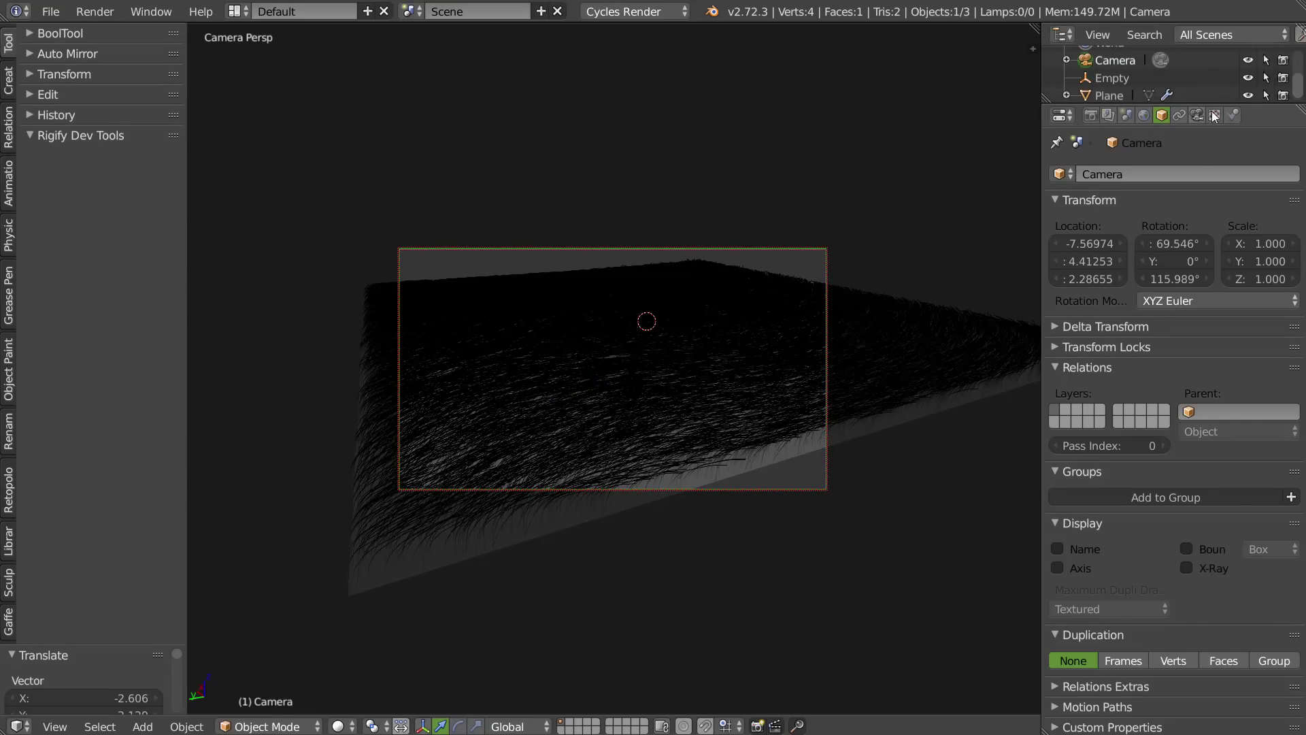
pyautogui.click(1198, 115)
pyautogui.click(1088, 619)
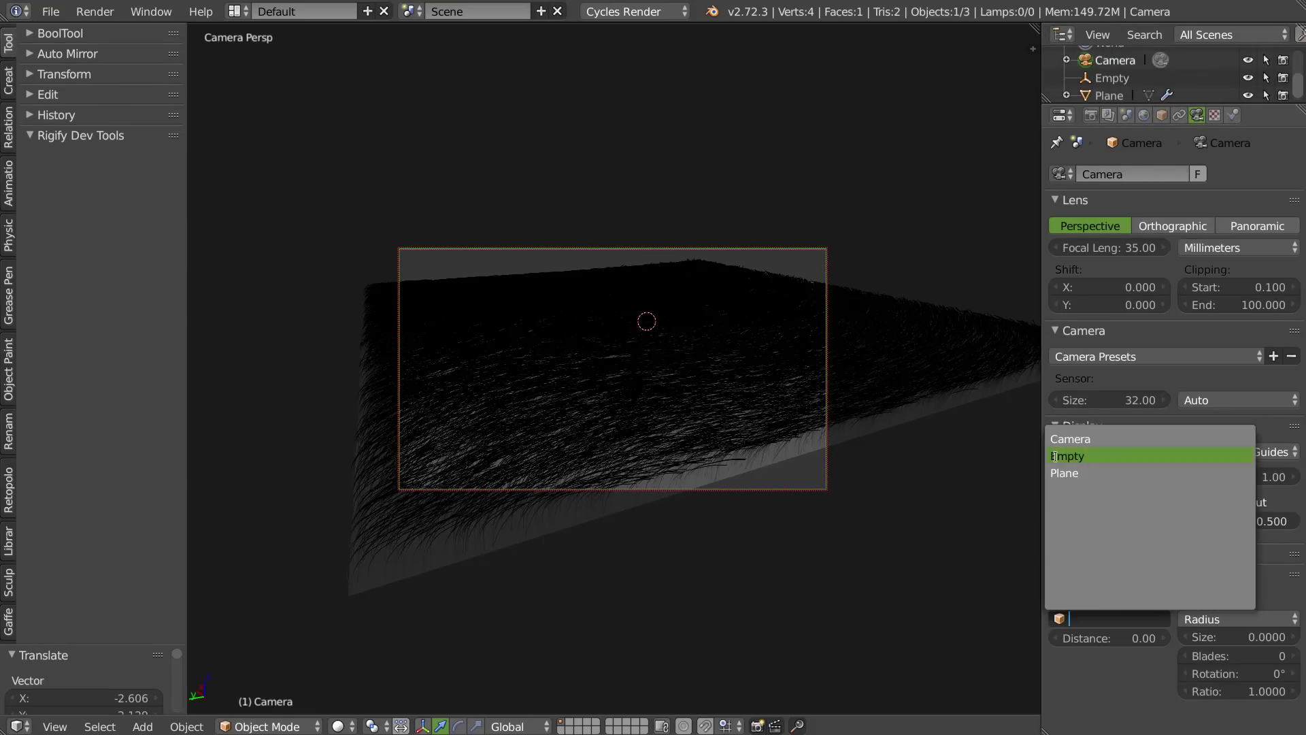
pyautogui.click(1083, 455)
pyautogui.click(1235, 636)
pyautogui.write('.2')
pyautogui.press('Return')
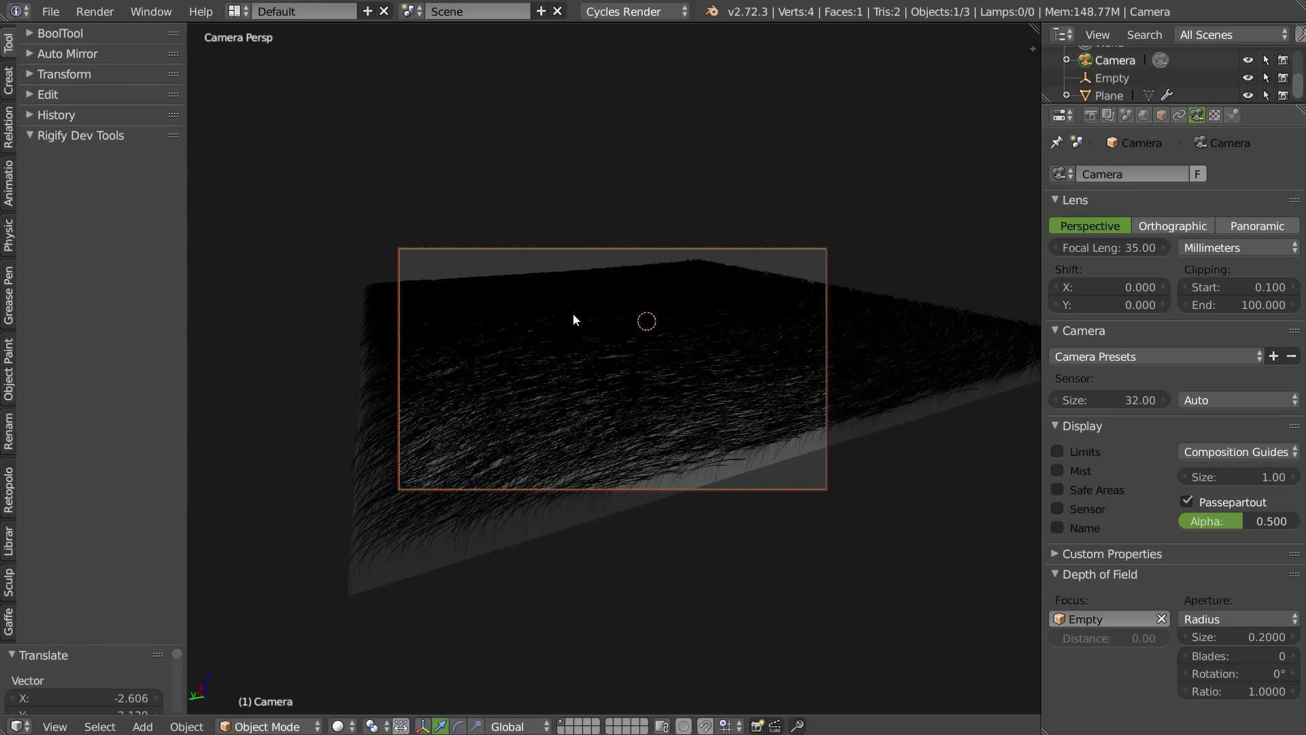
# - Enlarge the camera frame in the viewport, preview it in Rendered shading and show the render dimensions
pyautogui.press('q')
pyautogui.click(519, 438)
pyautogui.click(366, 440)
pyautogui.keyDown('ctrl'); pyautogui.moveTo(627, 392); pyautogui.dragTo(747, 345, button='middle'); pyautogui.keyUp('ctrl')
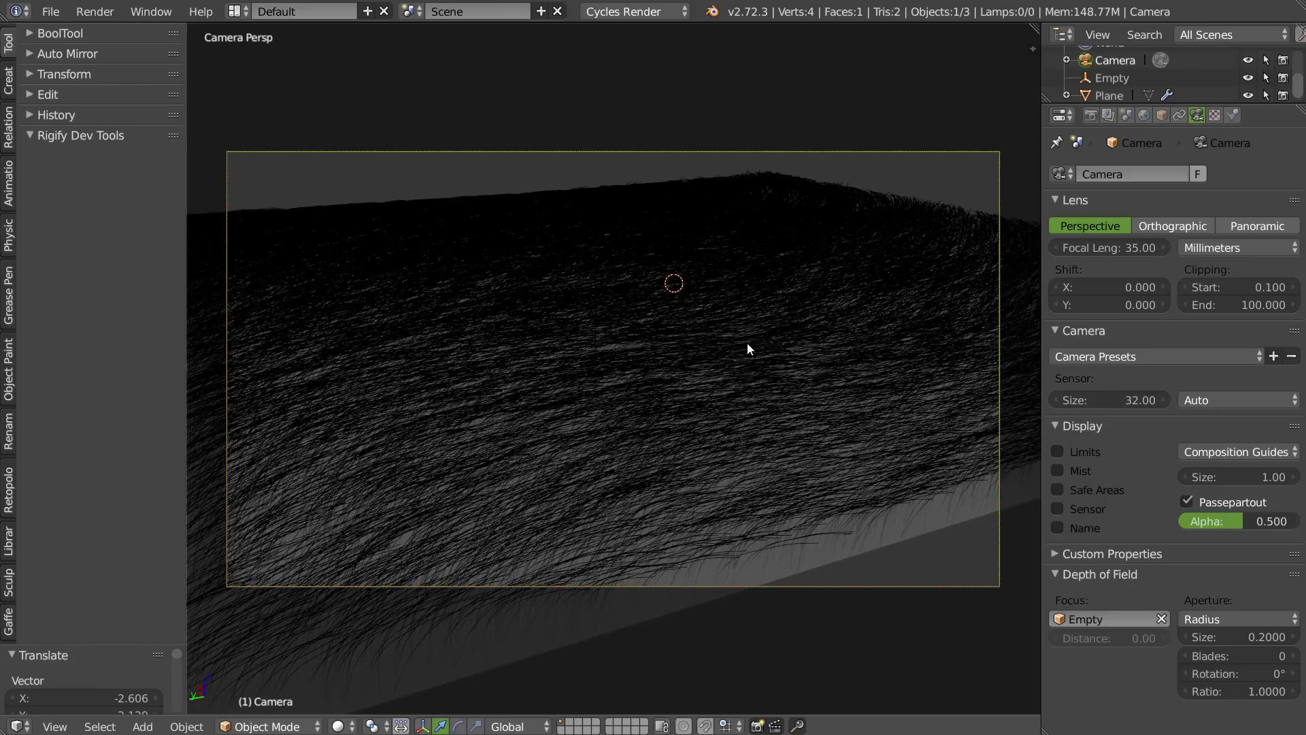
pyautogui.press('z')
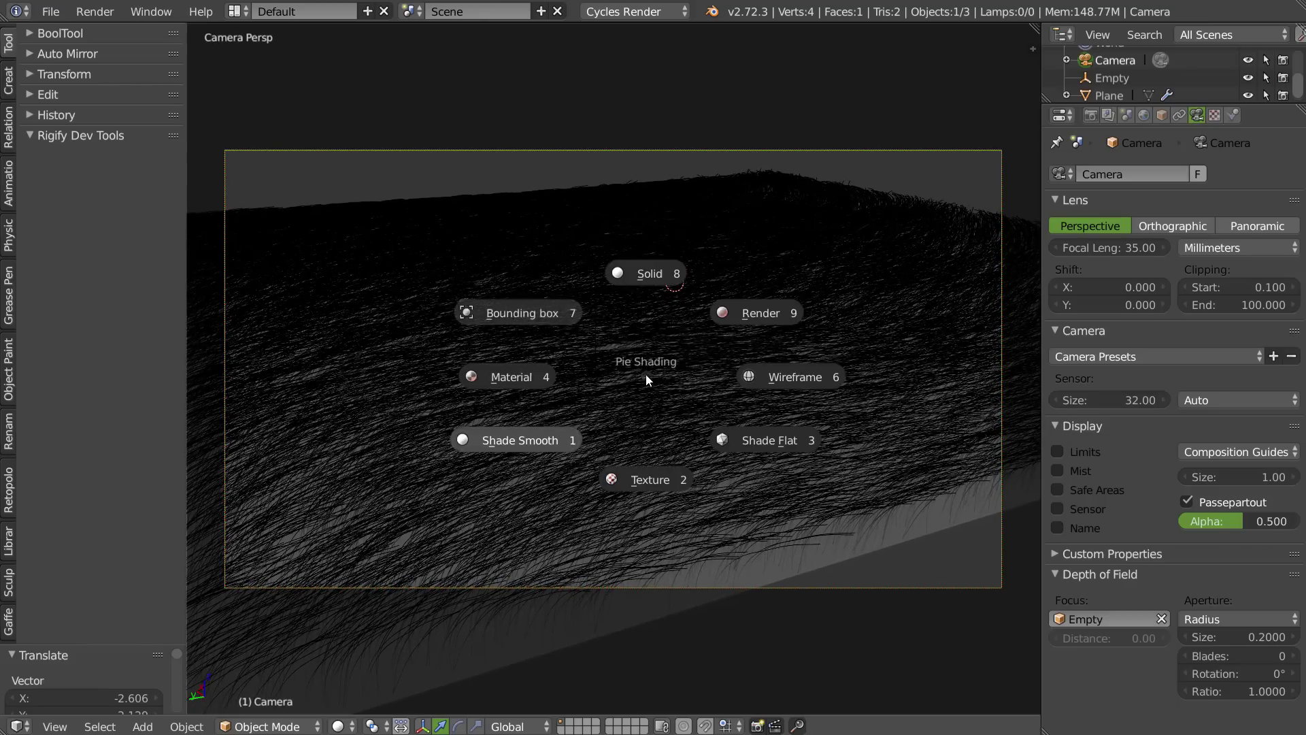
pyautogui.click(756, 314)
pyautogui.click(1091, 116)
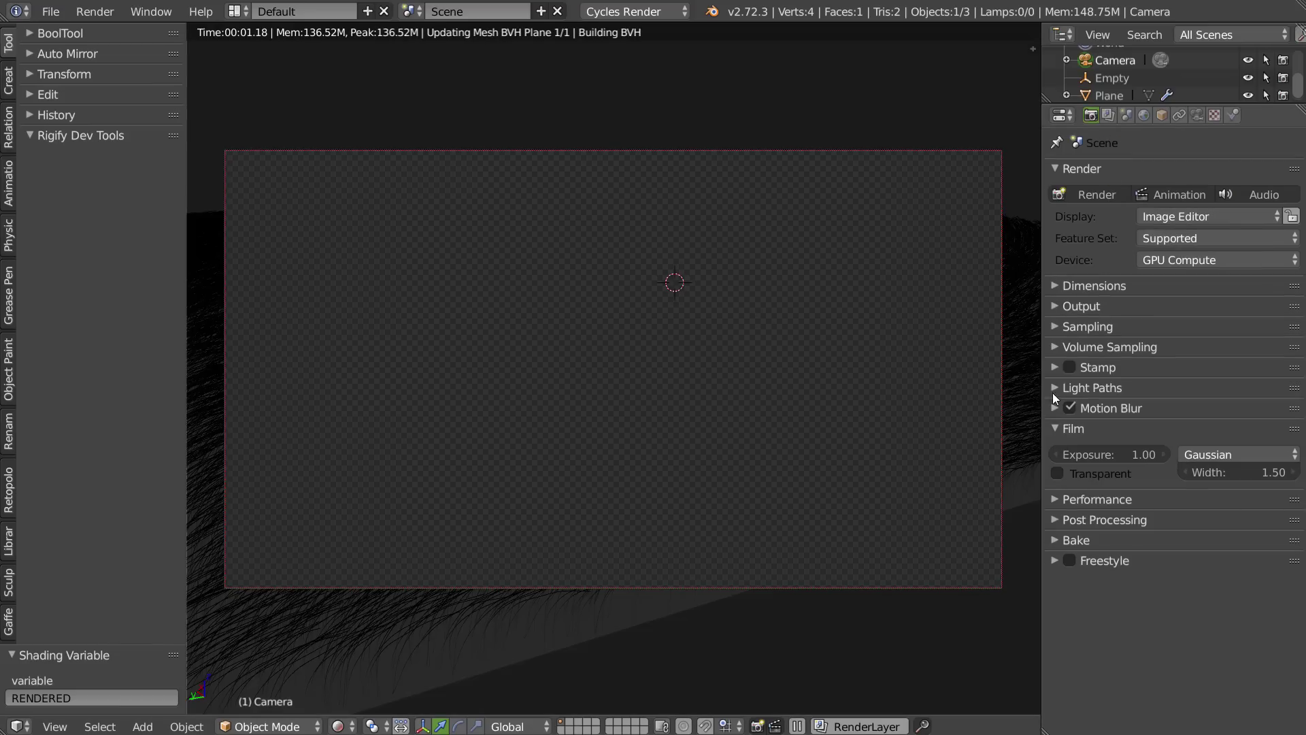
pyautogui.click(1055, 283)
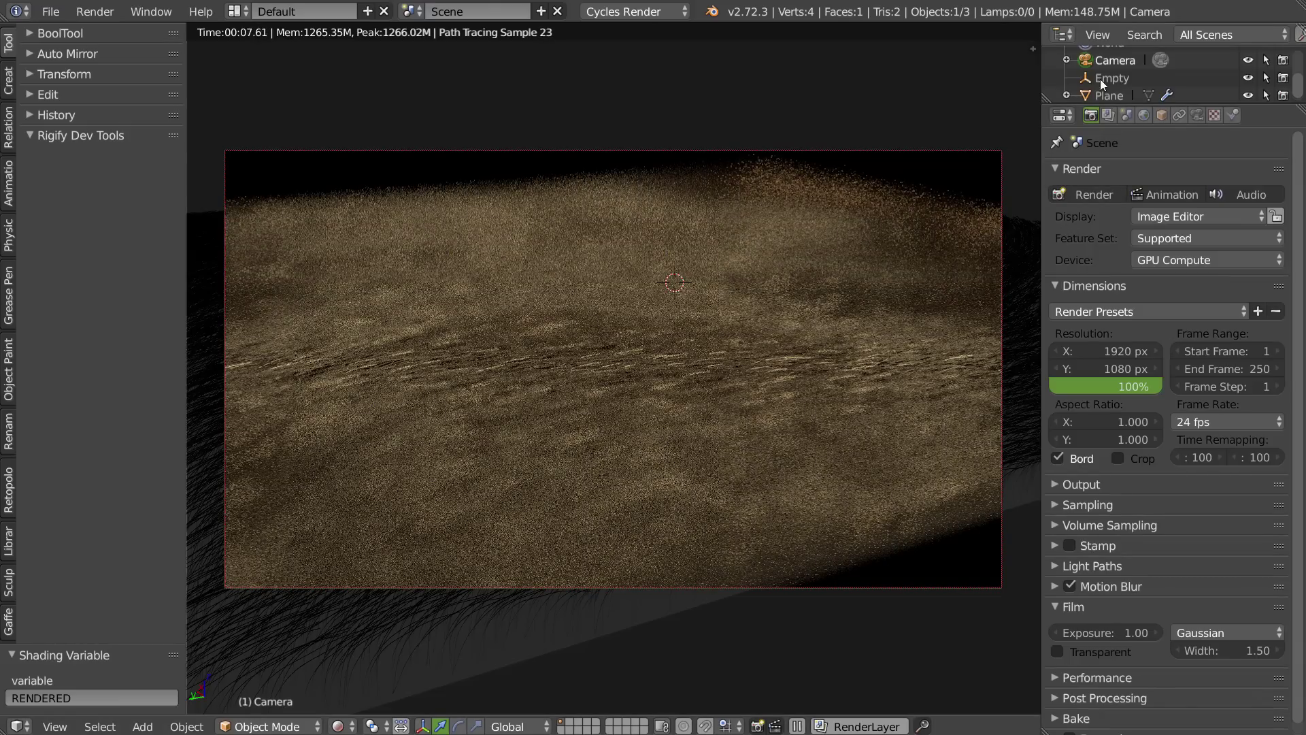
# - Set the camera's depth of field aperture size to 0.03
pyautogui.click(1197, 115)
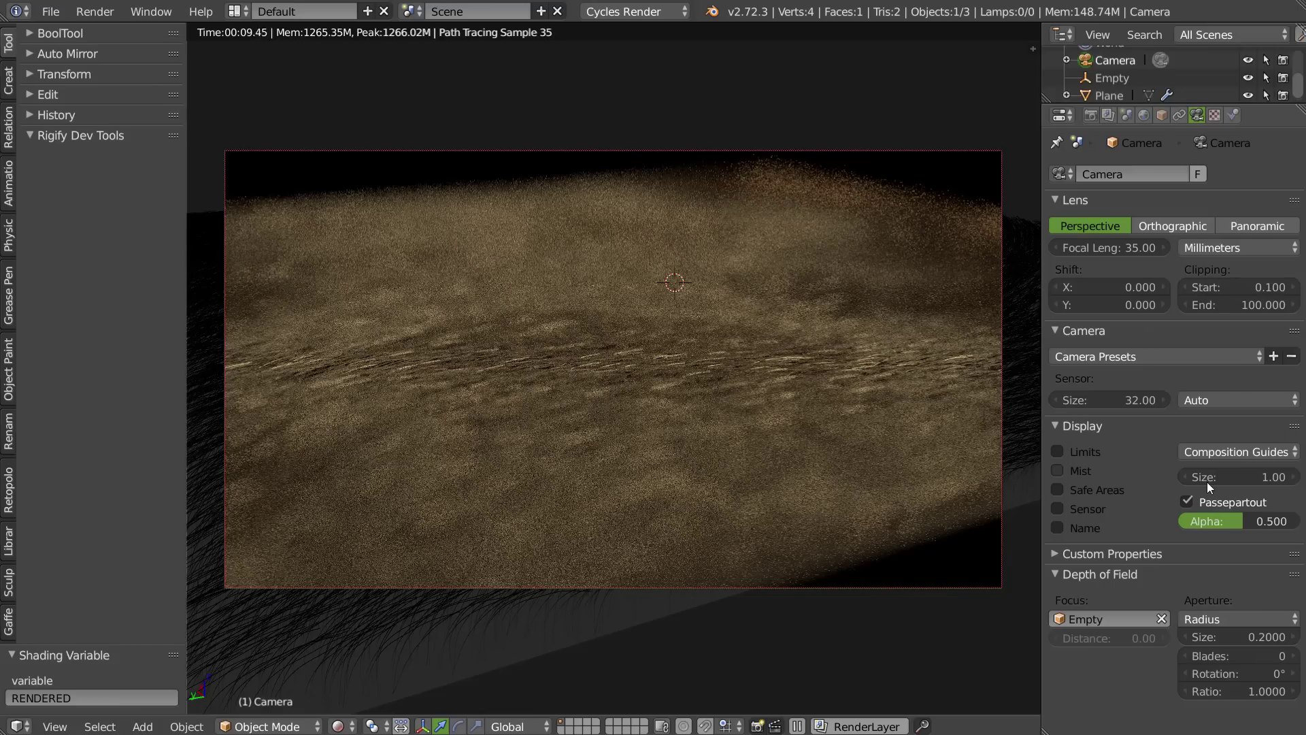
pyautogui.click(1257, 634)
pyautogui.write('0.03')
pyautogui.press('Return')
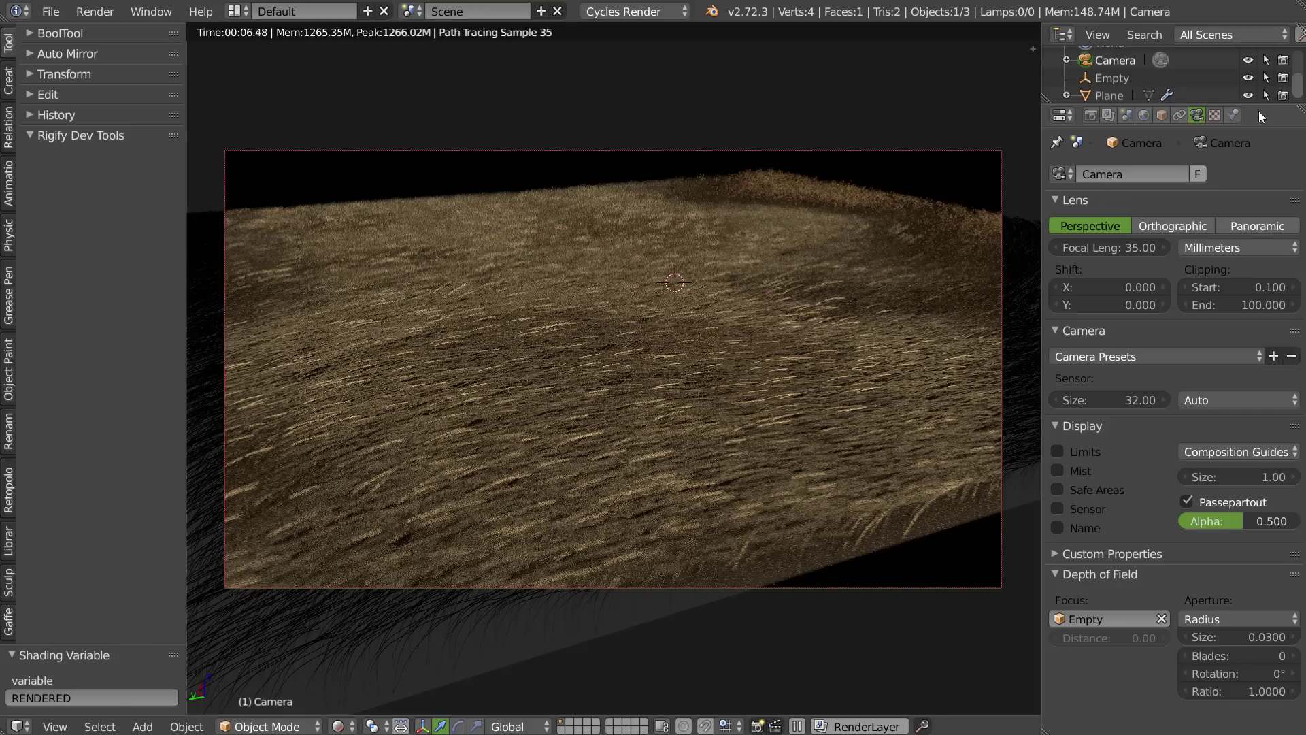
# - Set the mini_hair system's children display count on the plane to 1
pyautogui.click(1104, 95)
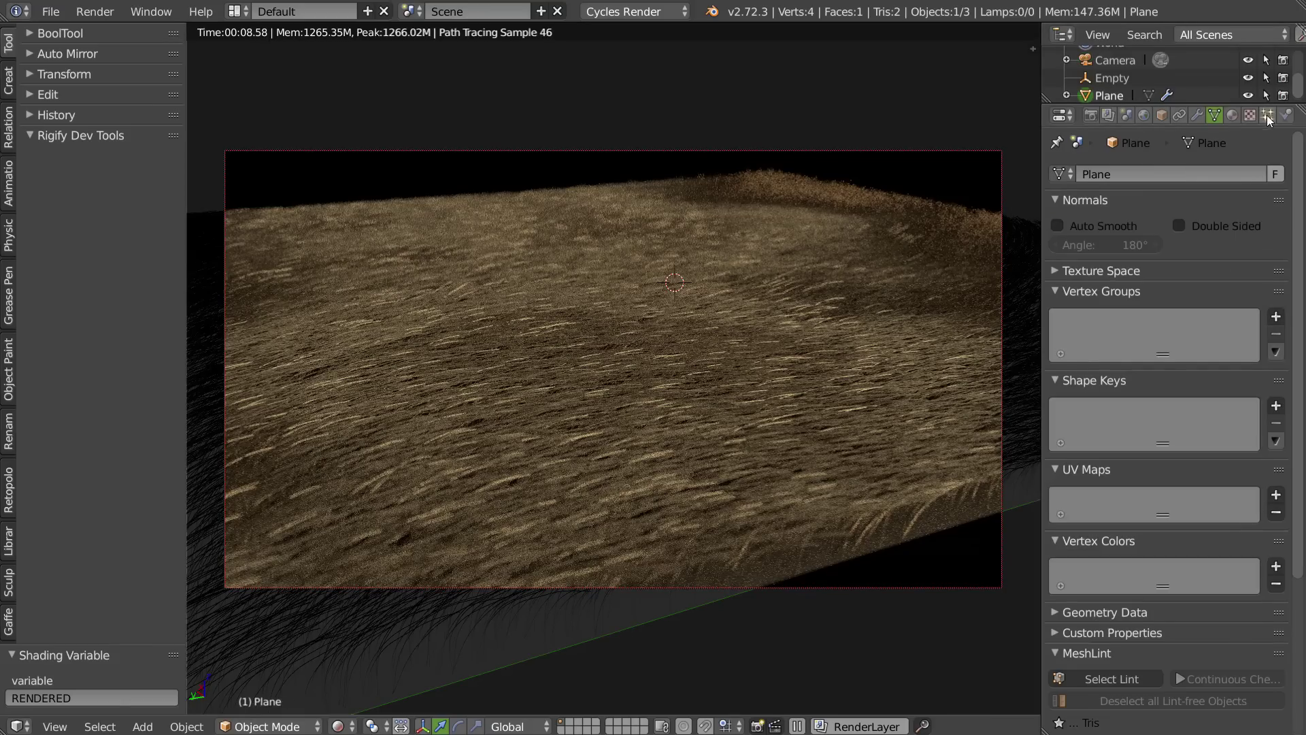
pyautogui.click(1267, 116)
pyautogui.click(1088, 369)
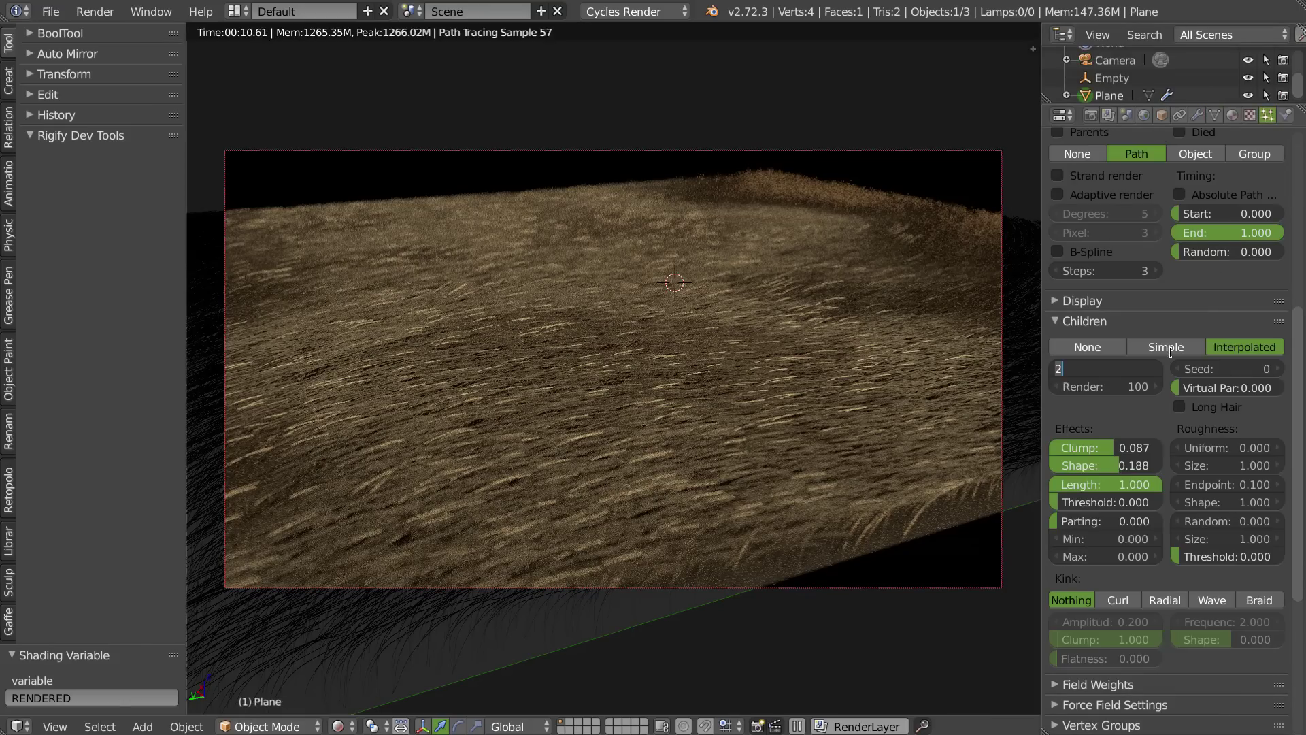
pyautogui.press('Return')
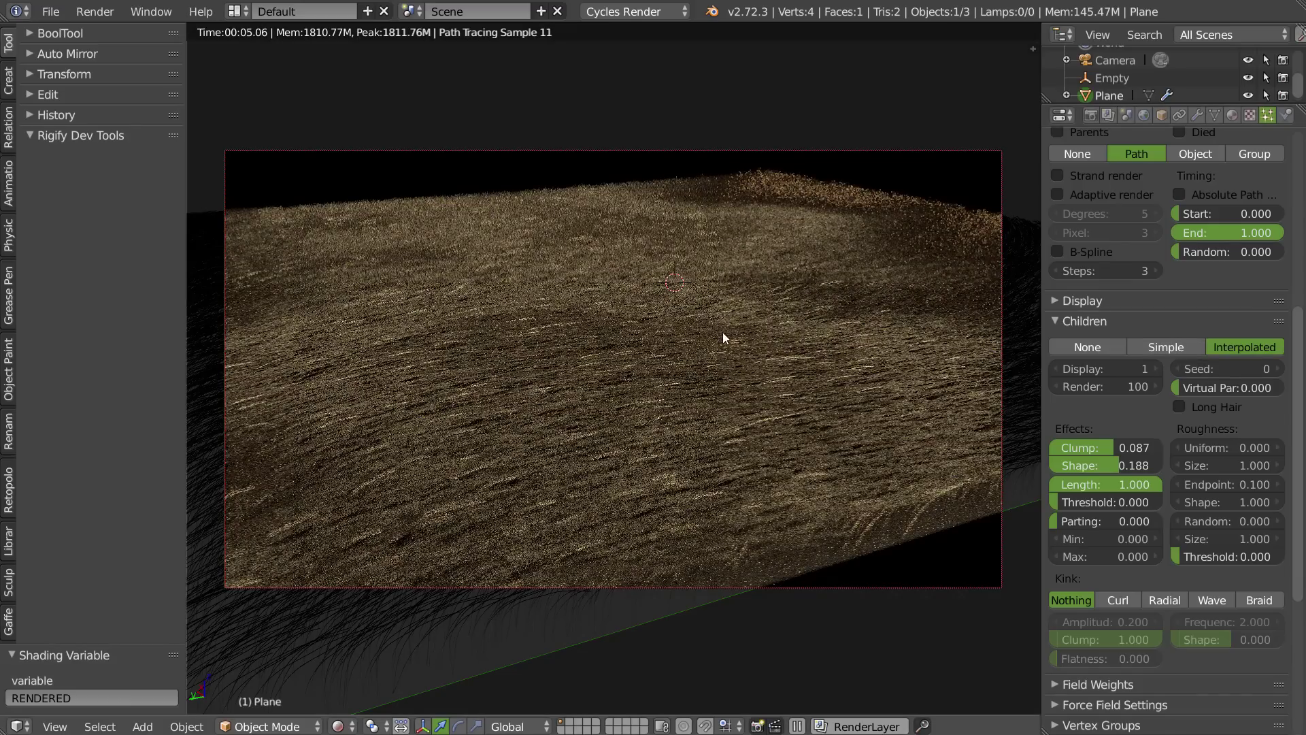
# - Look at the rendered fur from the top view and return to the camera view
pyautogui.moveTo(736, 336); pyautogui.dragTo(719, 418, button='middle')
pyautogui.press('q')
pyautogui.click(653, 352)
pyautogui.press('q')
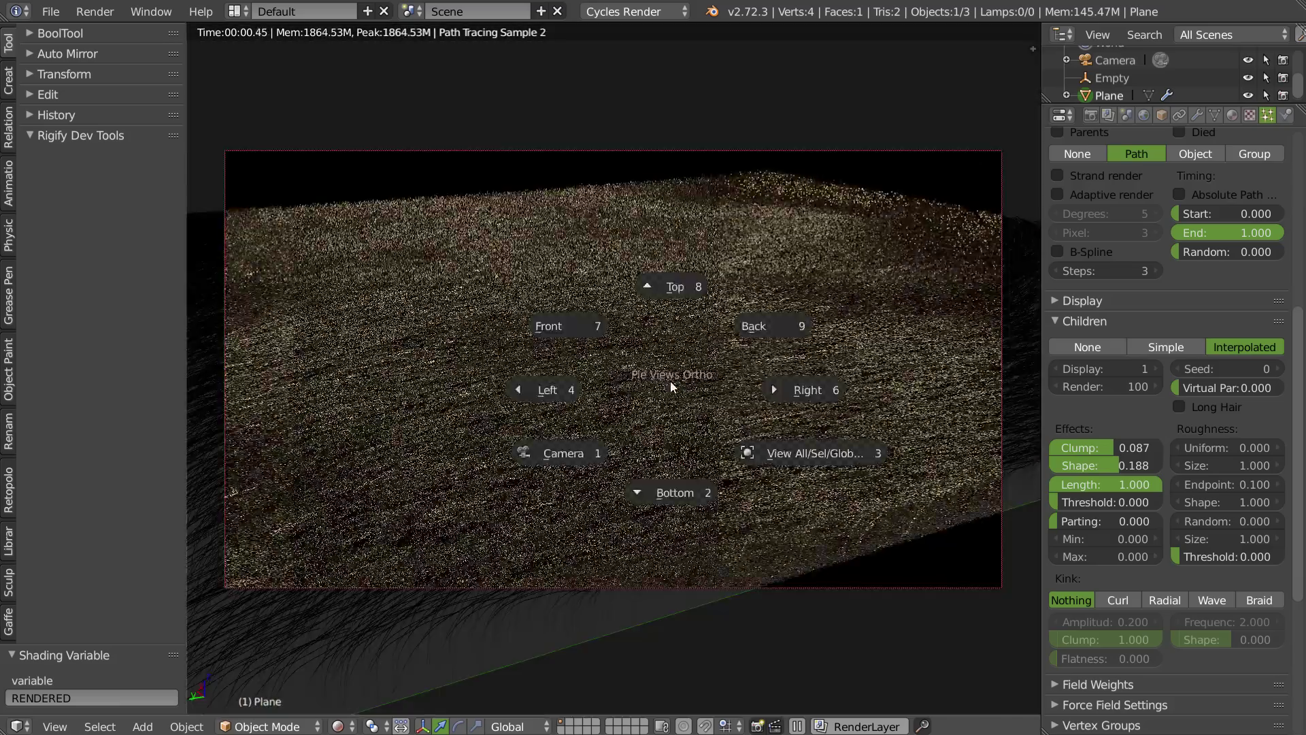
pyautogui.click(673, 334)
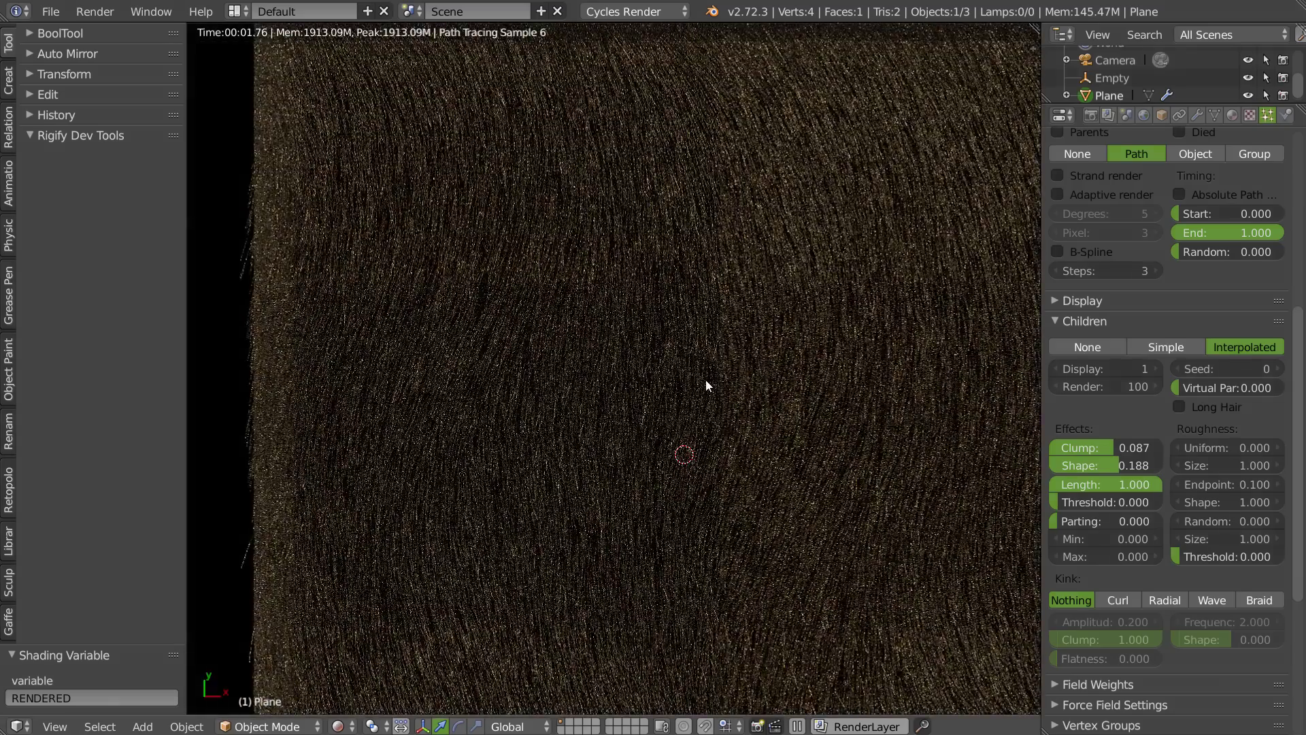
pyautogui.press('KP_0')
# - Reposition the camera so it looks down on the fur plane from a higher angle
pyautogui.press('q')
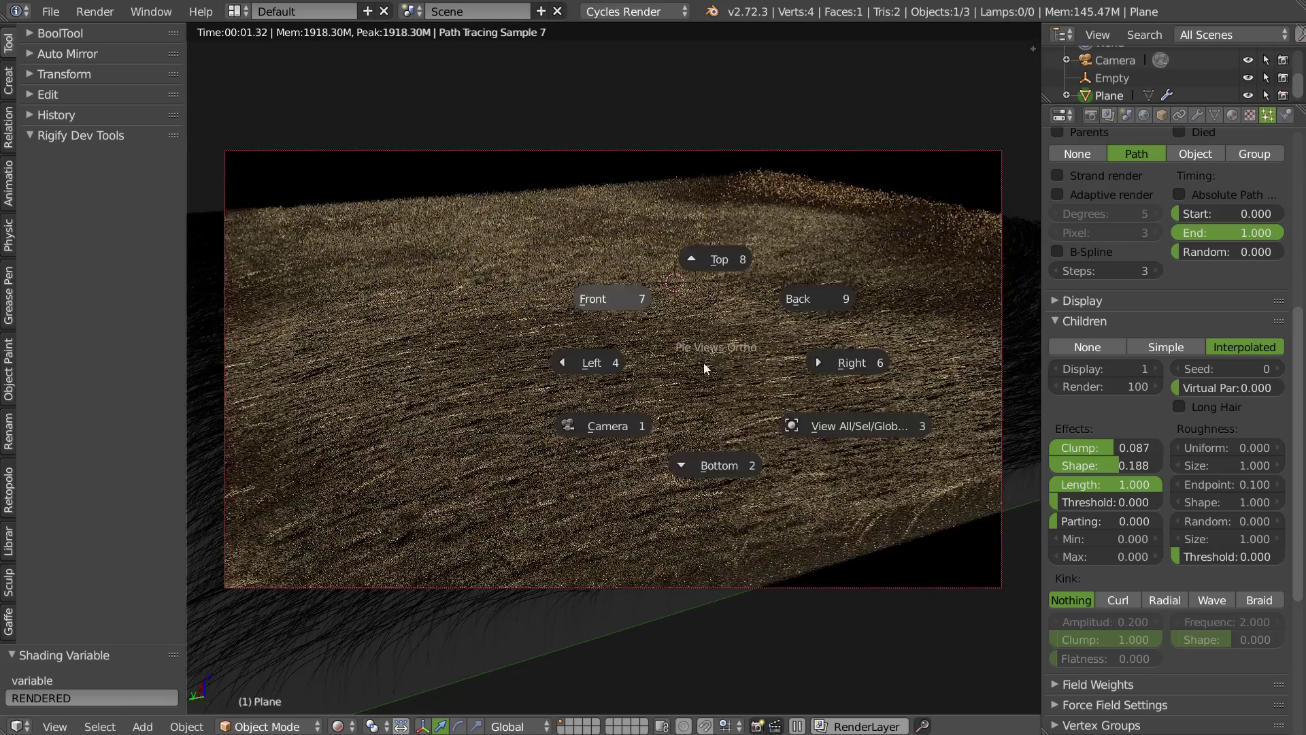
pyautogui.click(598, 426)
pyautogui.click(462, 428)
pyautogui.moveTo(679, 366); pyautogui.dragTo(571, 464, button='middle')
pyautogui.keyDown('shift'); pyautogui.moveTo(765, 403); pyautogui.dragTo(719, 410, button='middle'); pyautogui.keyUp('shift')
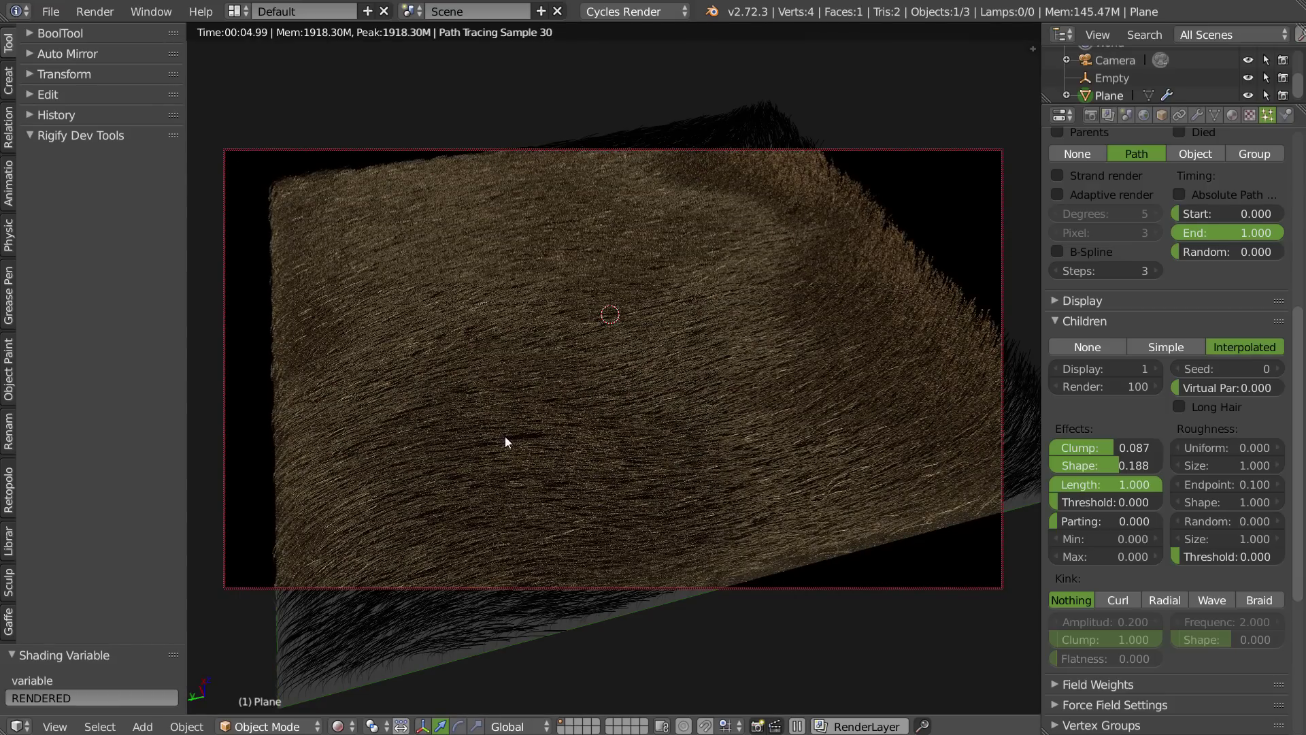
# - Set the fur system's children display count to 50
pyautogui.scroll(8, 1142, 213)
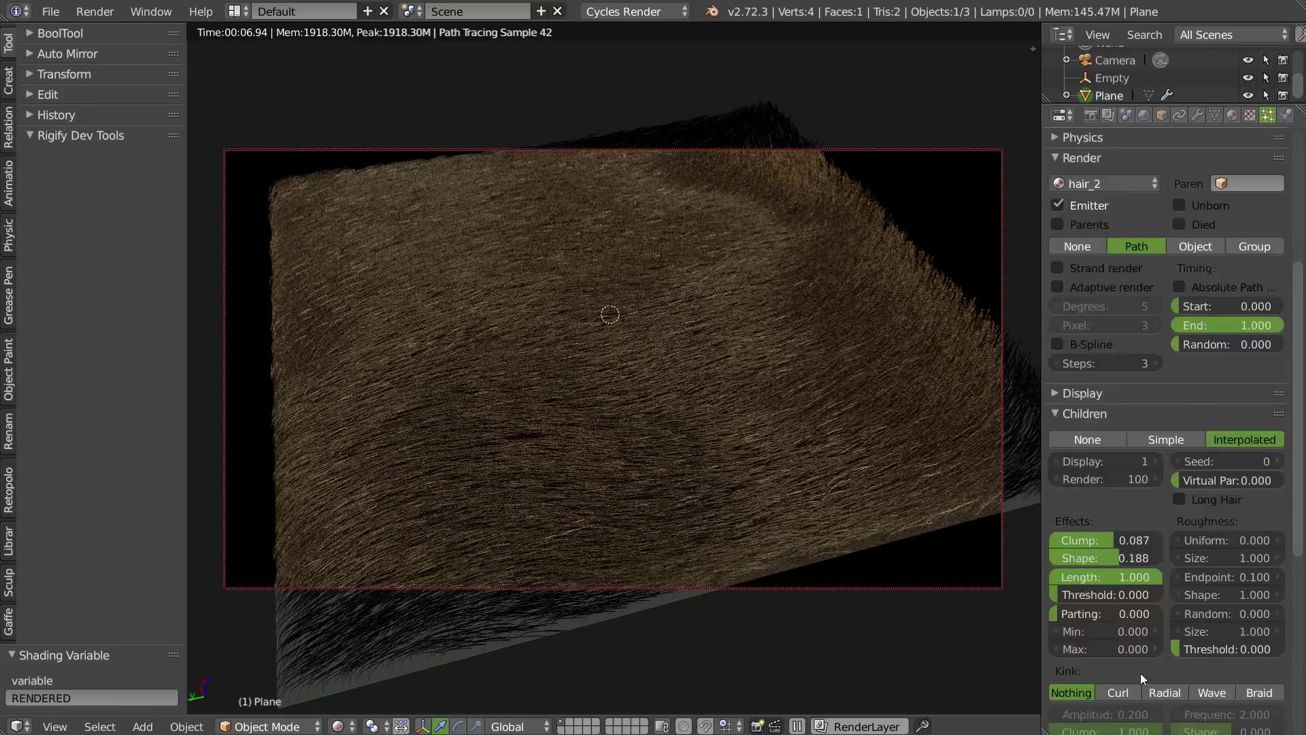
pyautogui.scroll(4, 1142, 484)
pyautogui.click(1080, 181)
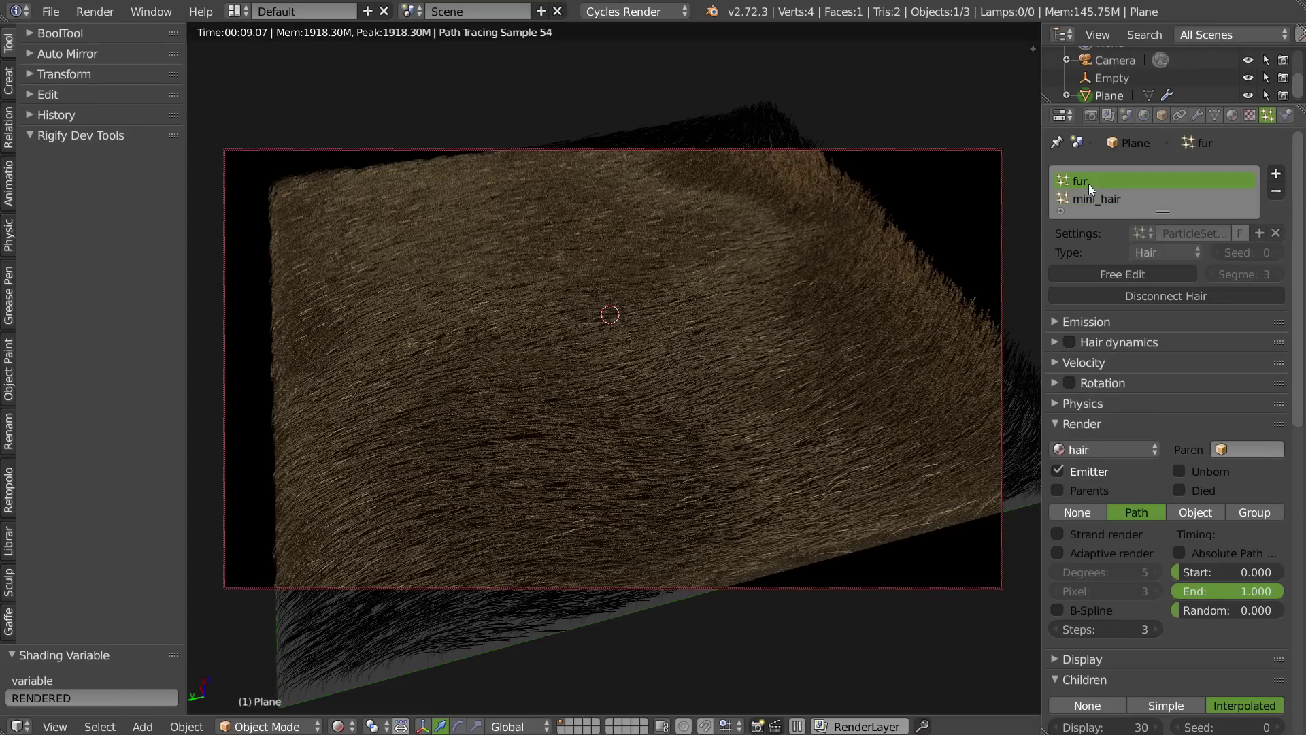
pyautogui.scroll(-12, 1088, 184)
pyautogui.scroll(-2, 1118, 336)
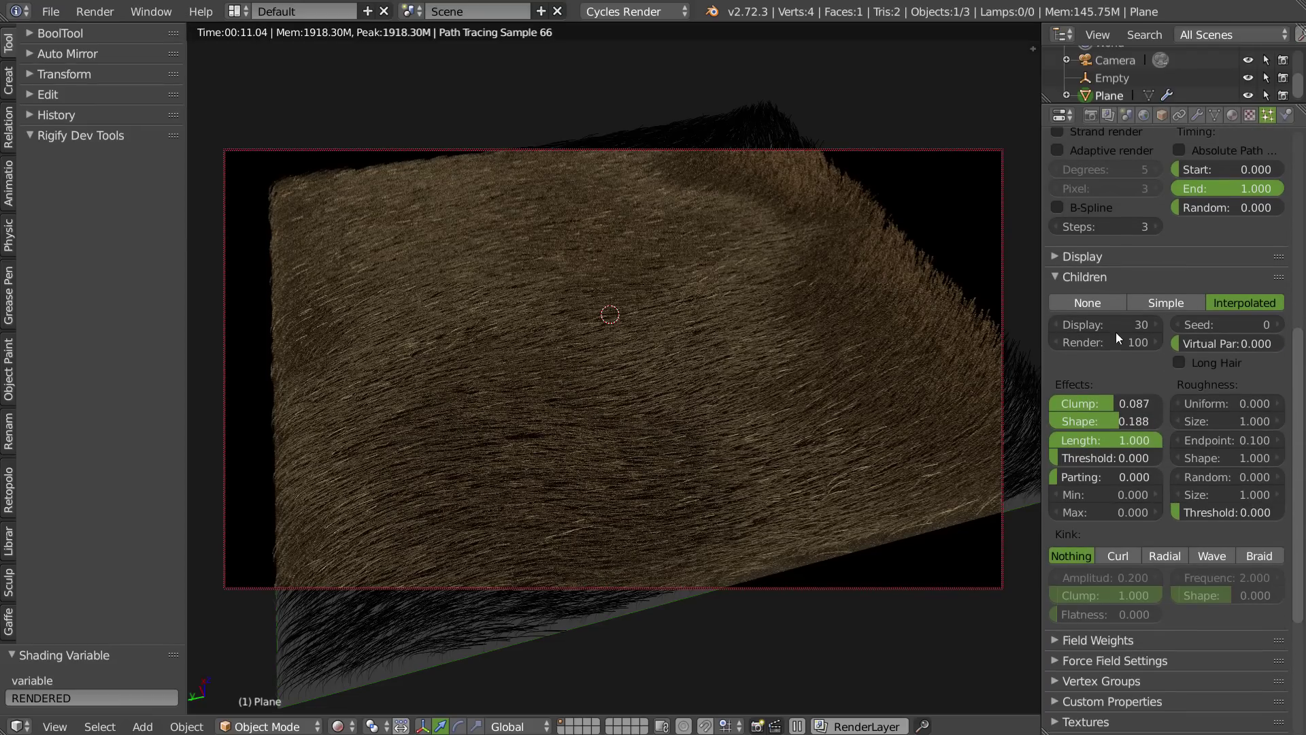
pyautogui.click(1102, 322)
pyautogui.write('50')
pyautogui.press('Return')
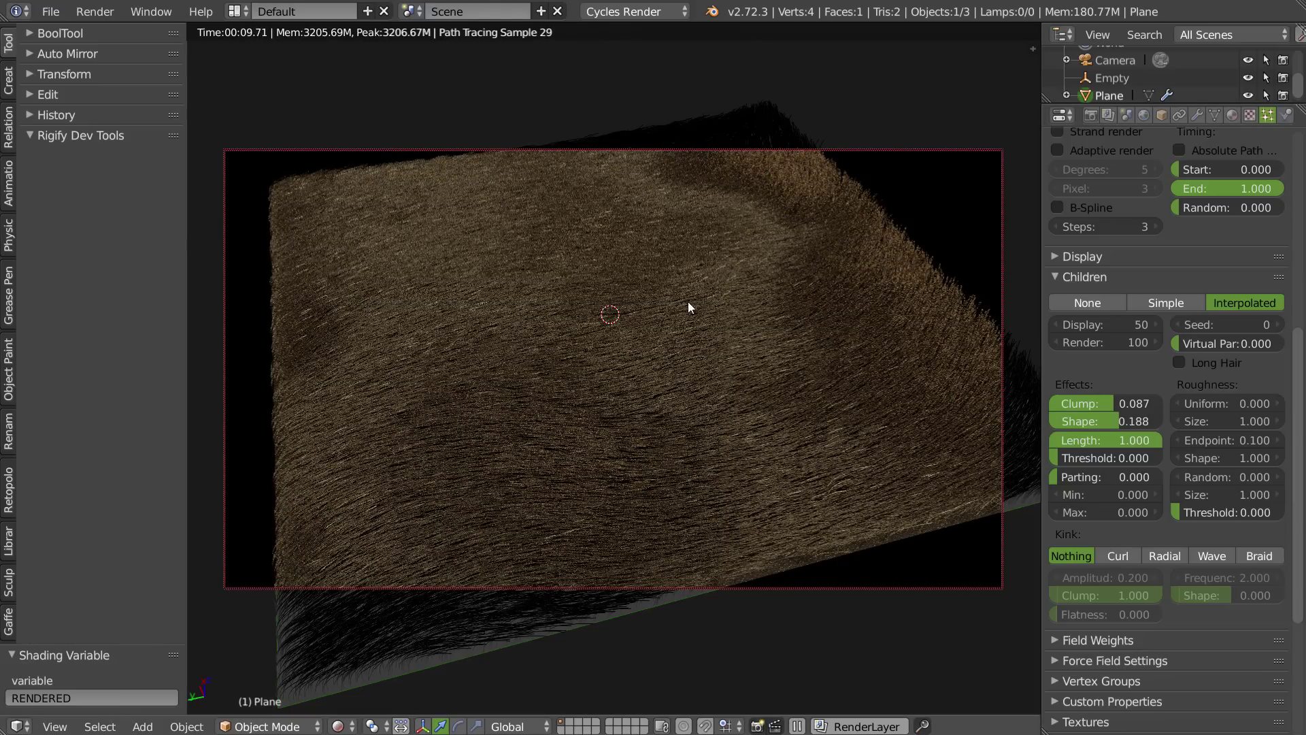
# - Return the viewport to Solid shading and start a render of the camera view
pyautogui.hotkey('shift', 'z')
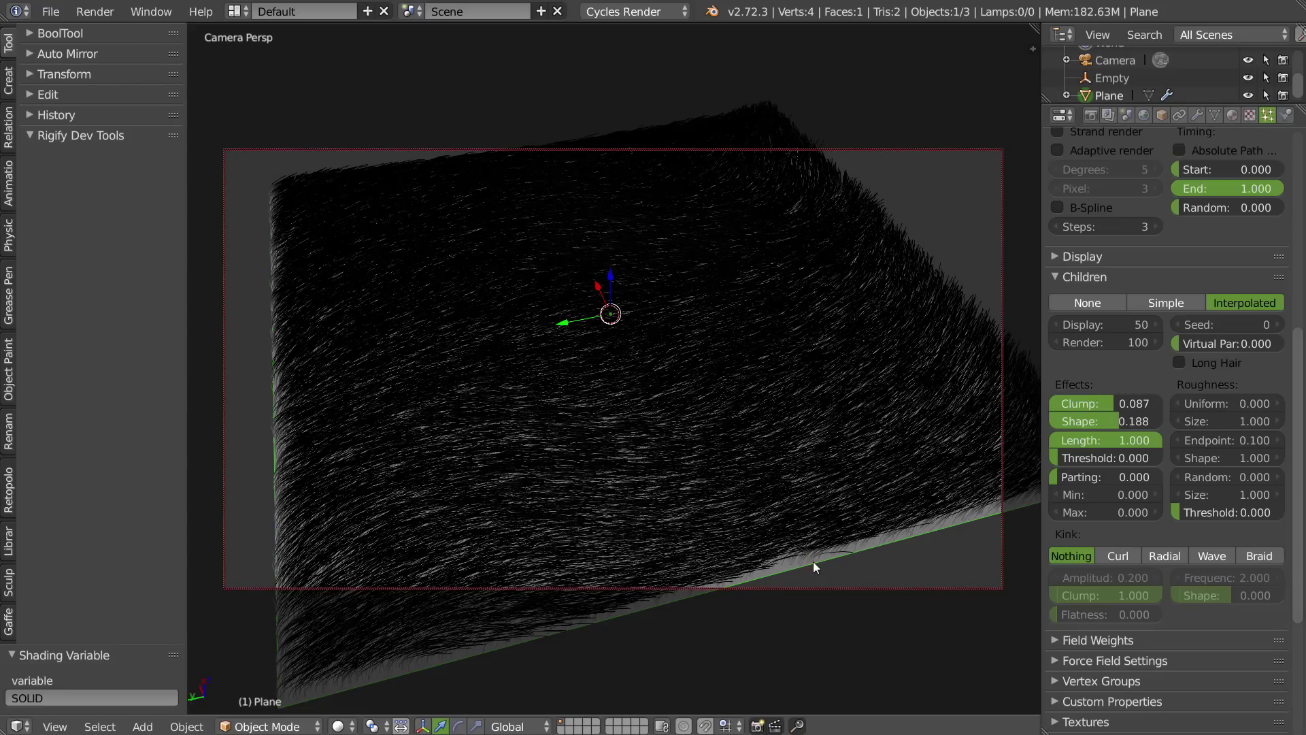
pyautogui.press('F12')
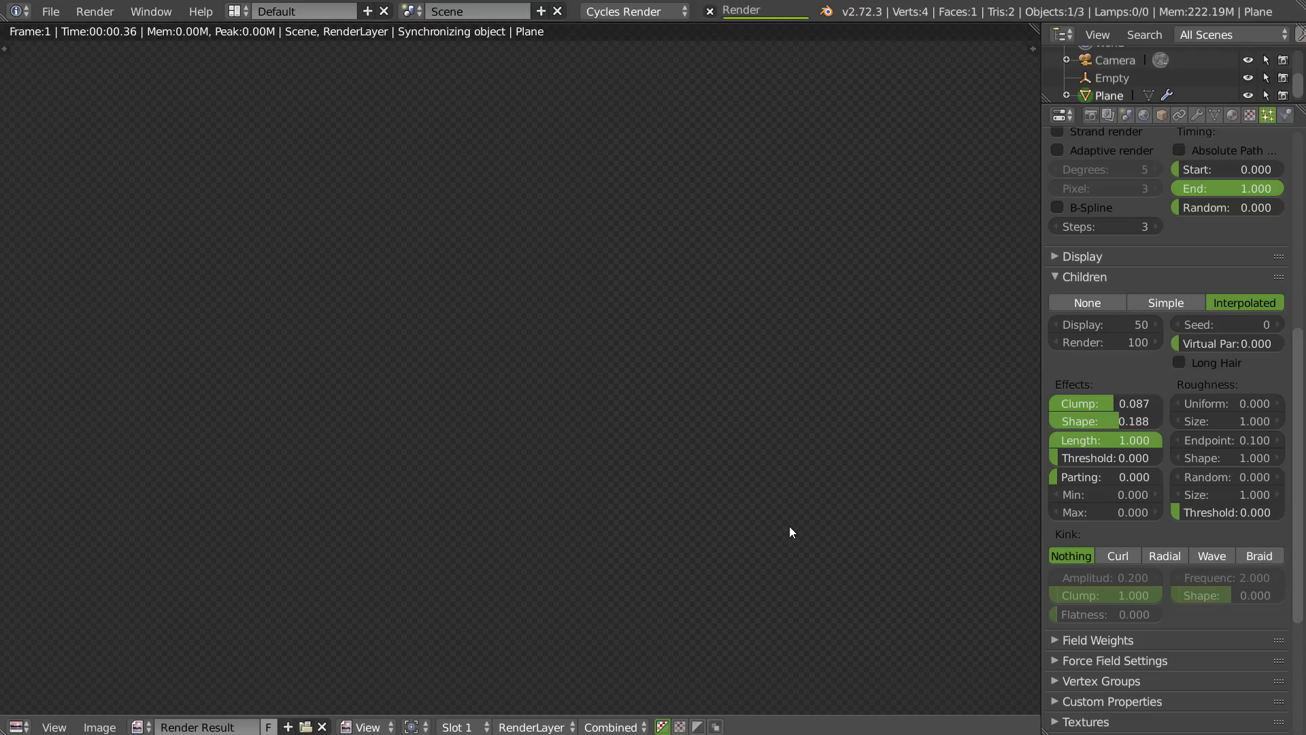
pyautogui.click(1090, 114)
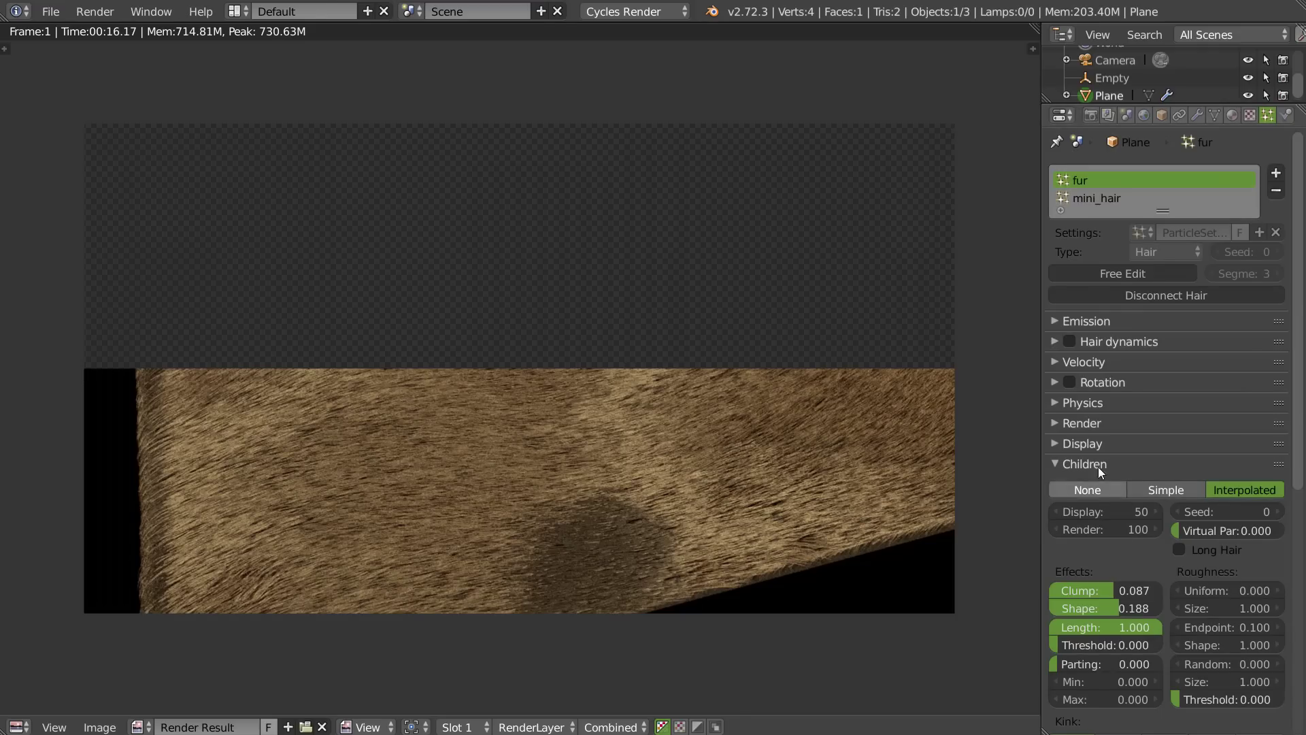
# - Set the fur system's rendered children count to 50
pyautogui.click(1115, 529)
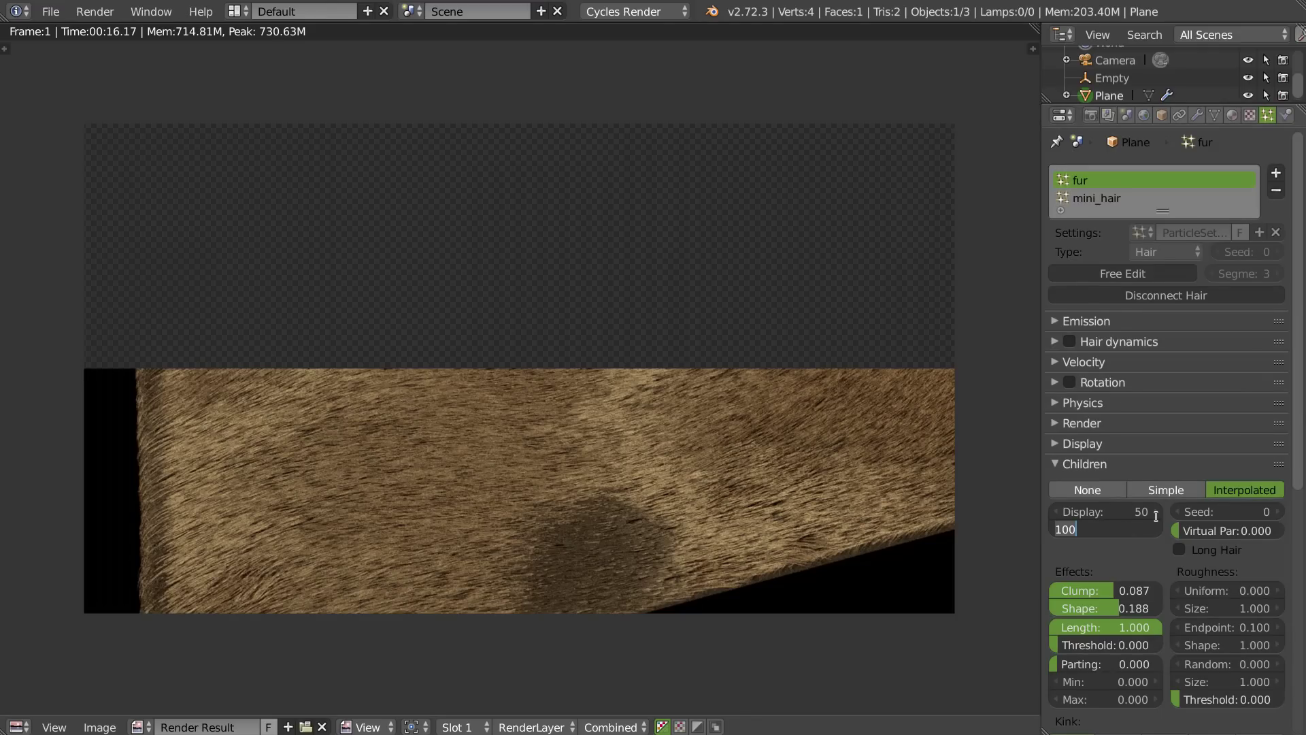
pyautogui.write('50')
pyautogui.press('Return')
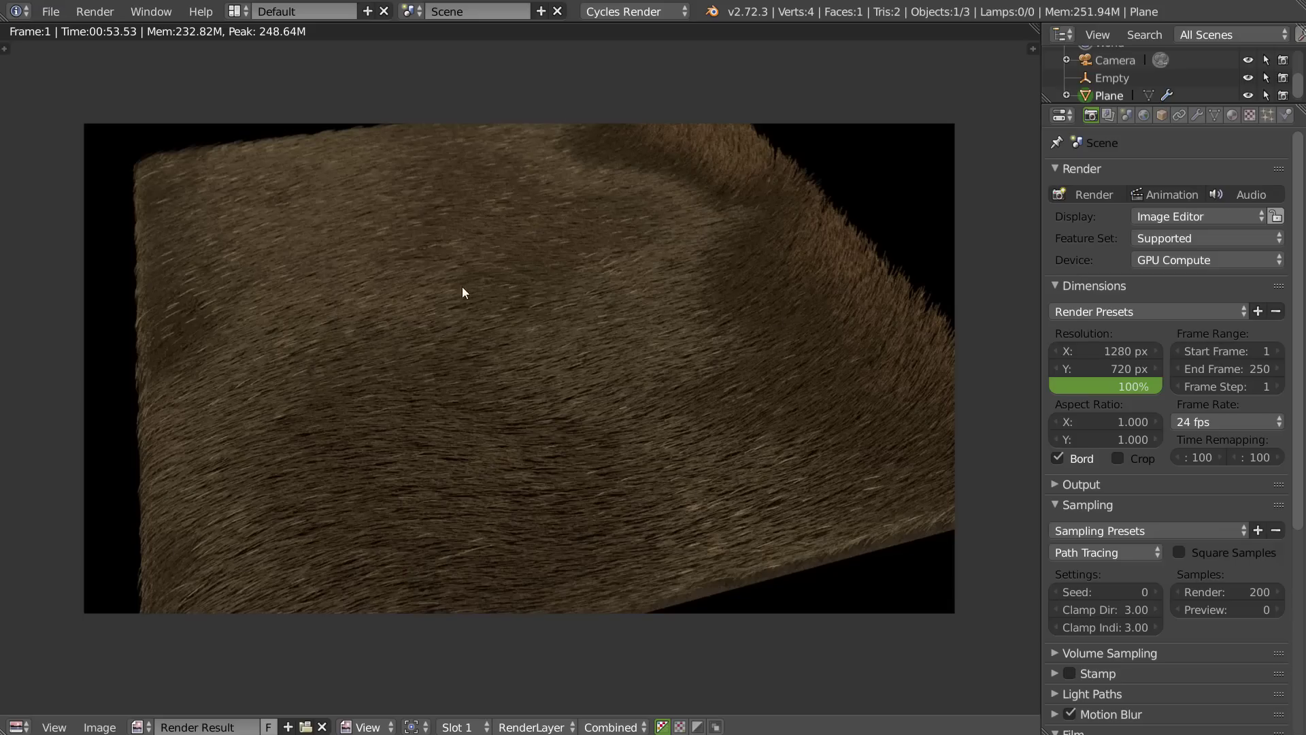
# - View the earlier fur renders fur_002.jpg and fur_001.jpg in the image editor
pyautogui.click(137, 727)
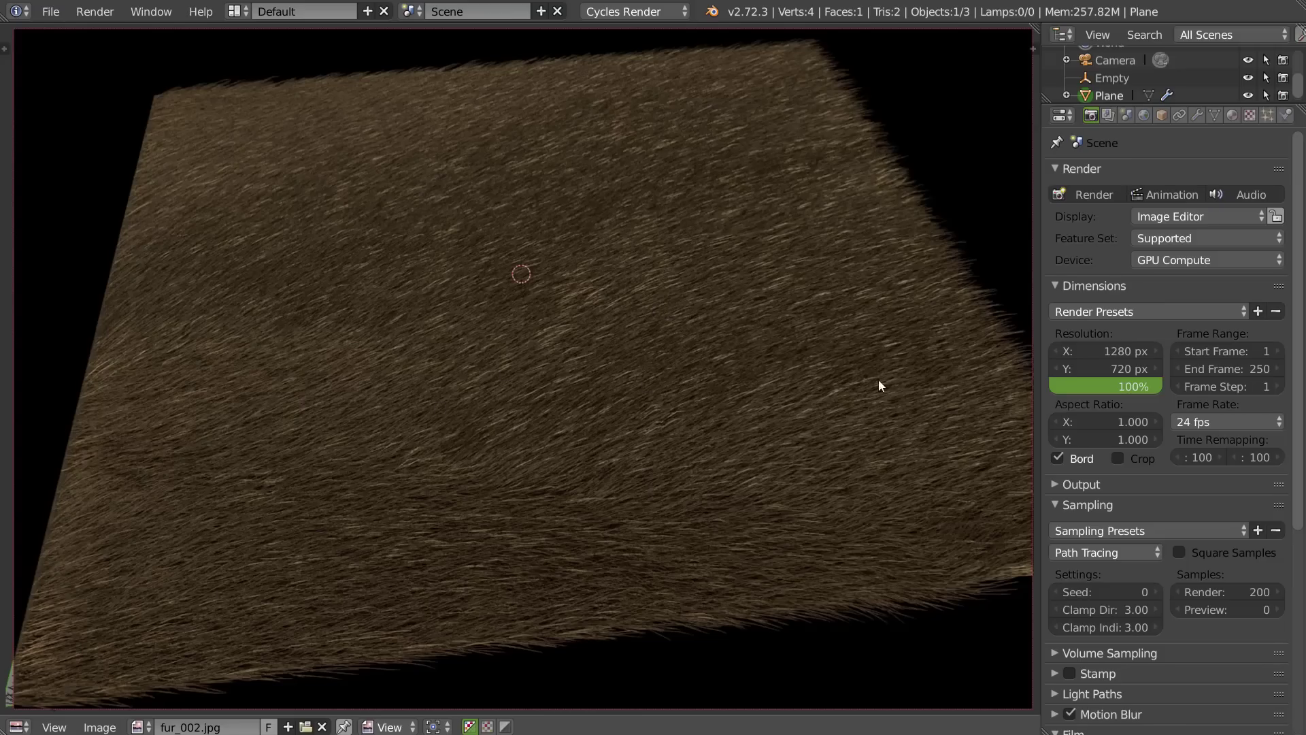
pyautogui.click(140, 726)
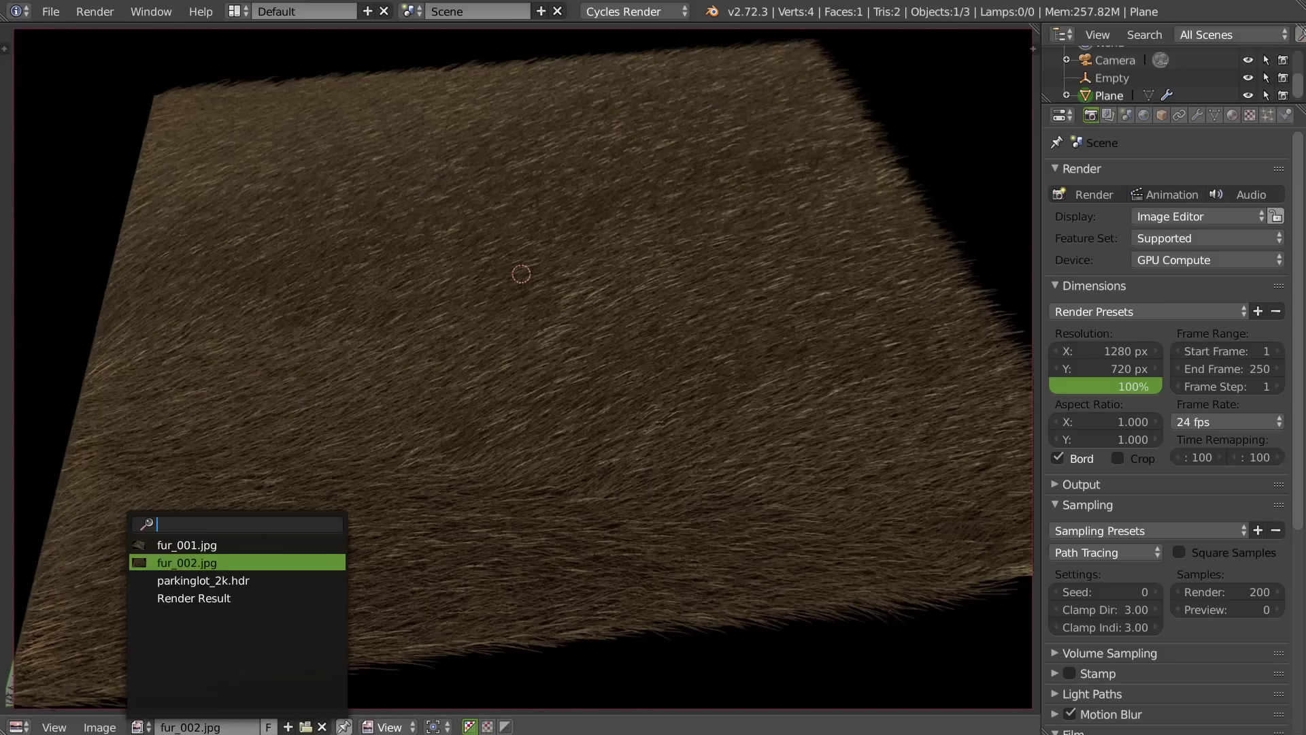
pyautogui.click(198, 544)
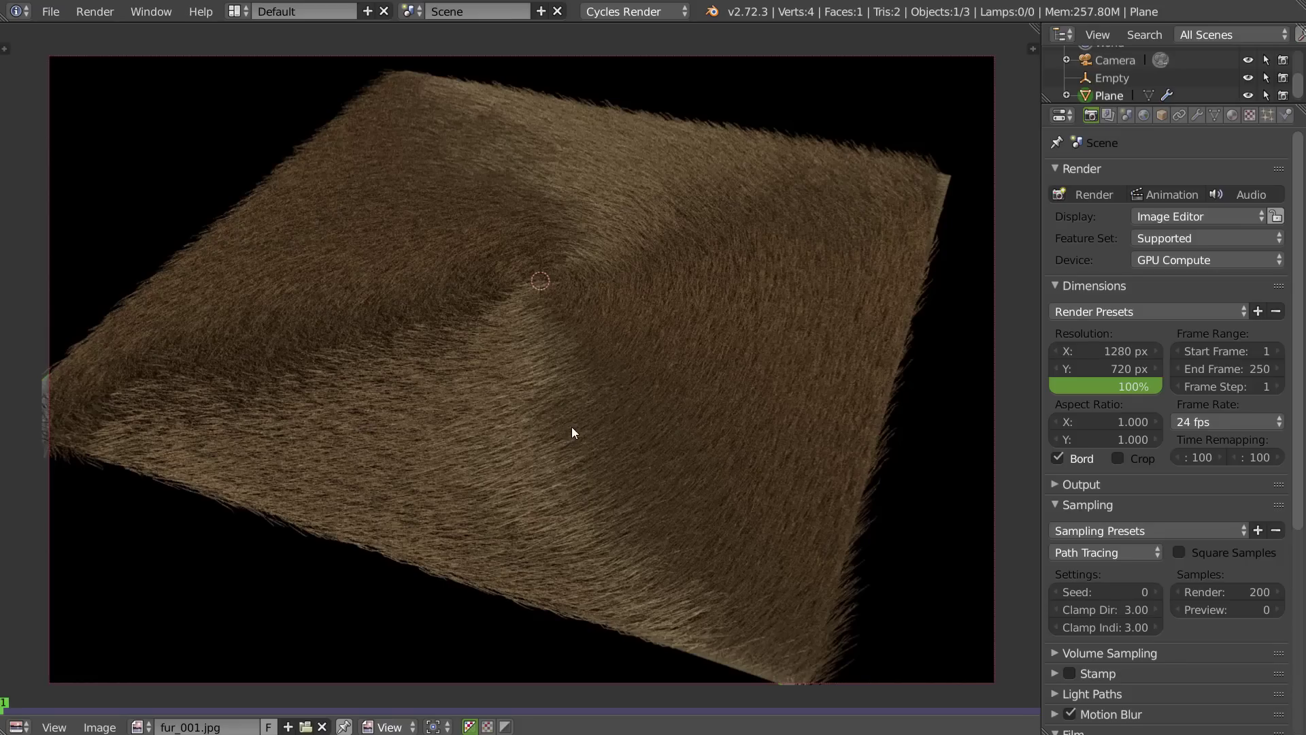
# - Leave the render view, switch the plane to Particle Edit mode and inspect the fur along its edge from the side
pyautogui.press('Escape')
pyautogui.press('Tab')
pyautogui.click(499, 460)
pyautogui.press('Tab')
pyautogui.click(582, 375)
pyautogui.hotkey('ctrl', 'Tab')
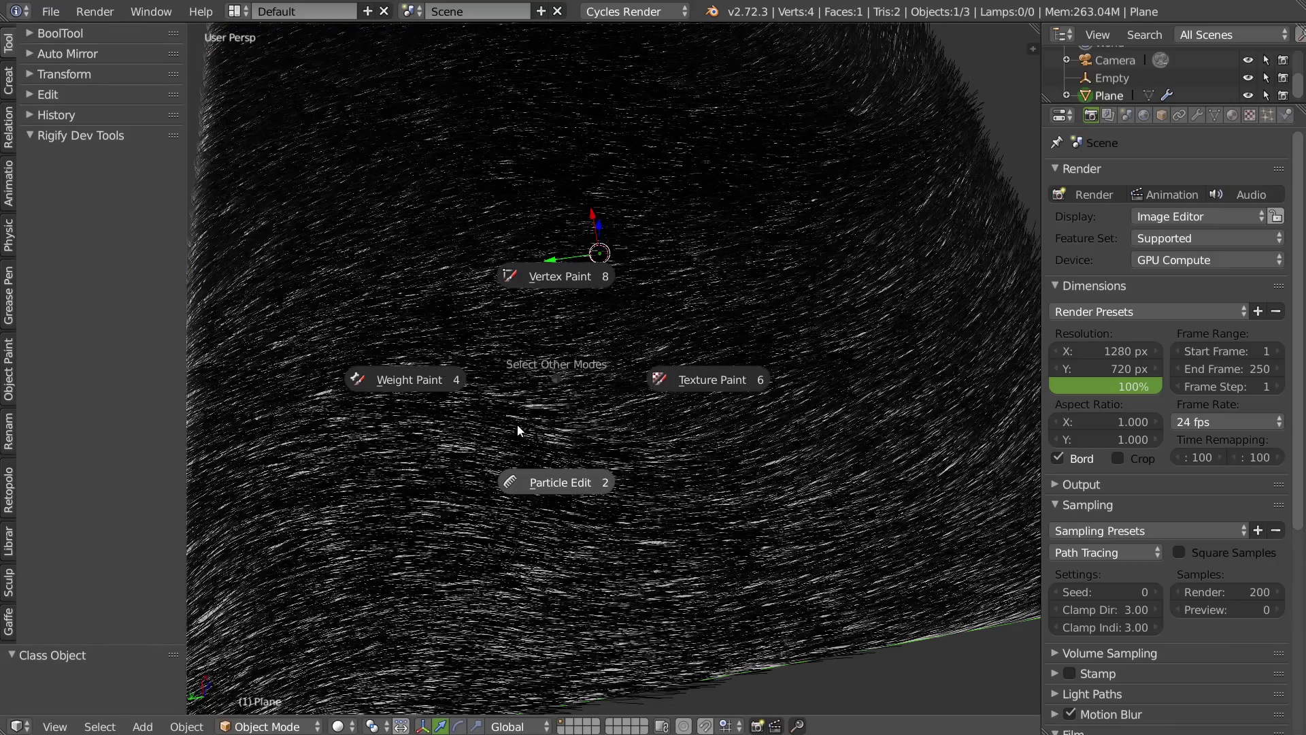
pyautogui.click(548, 487)
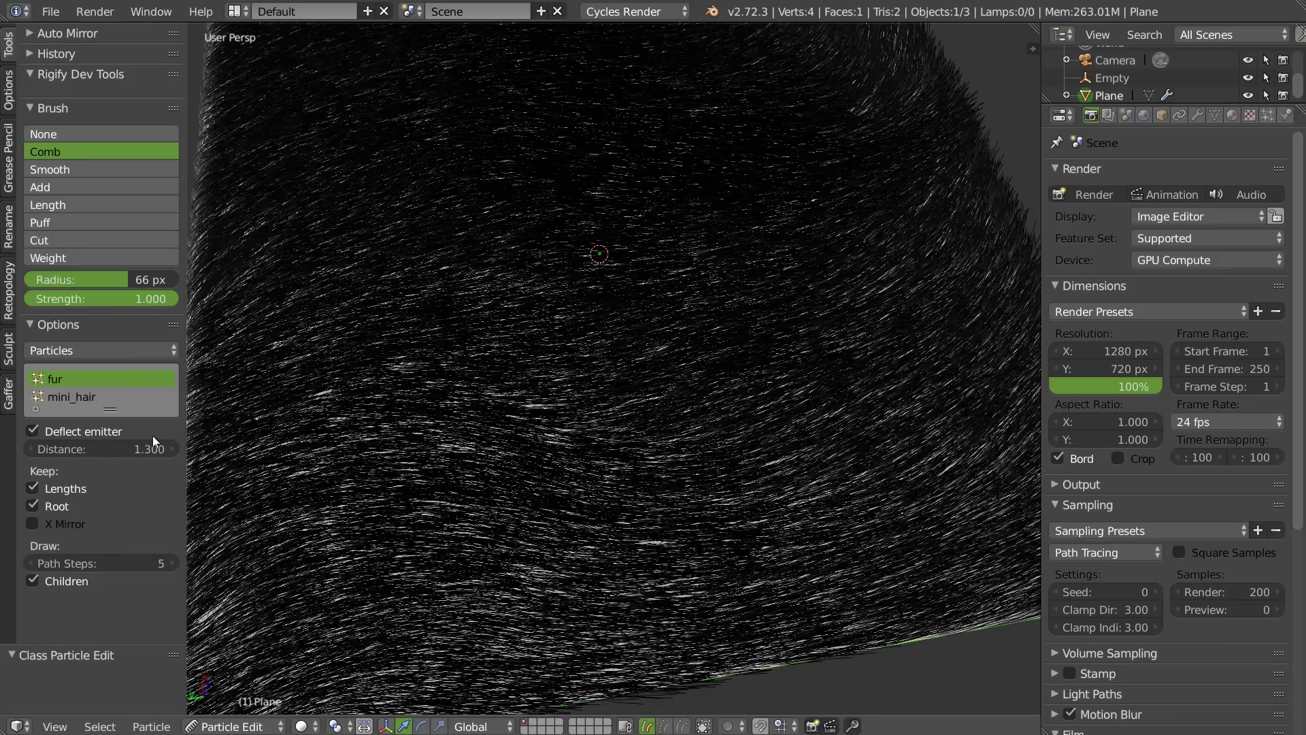
pyautogui.moveTo(626, 468); pyautogui.dragTo(635, 368, button='middle')
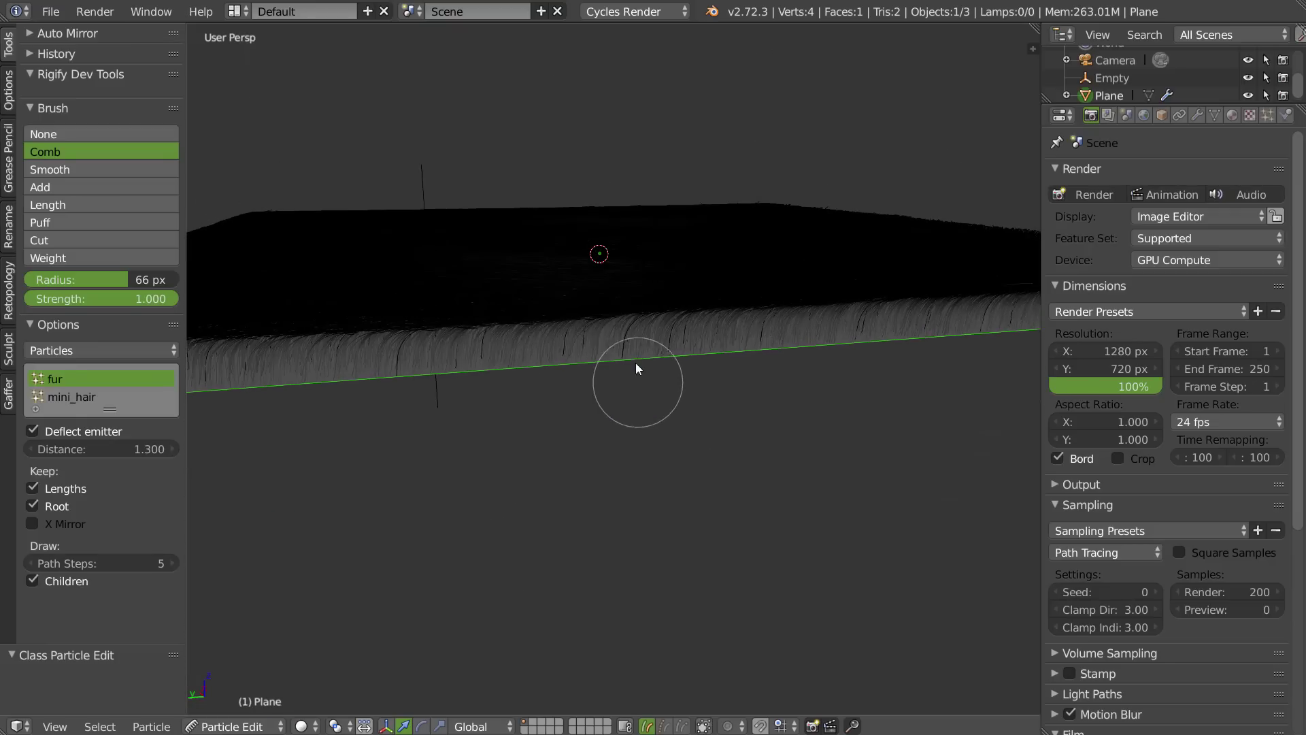
pyautogui.scroll(2, 657, 310)
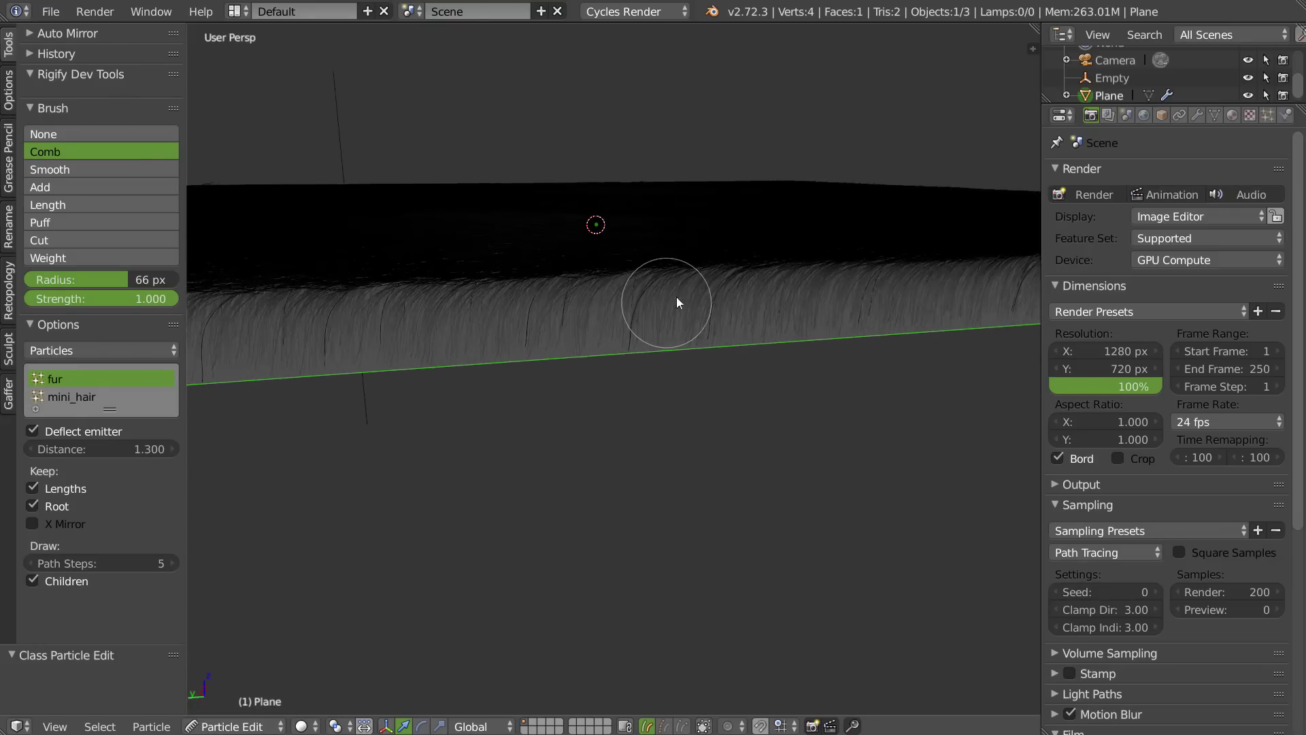
pyautogui.scroll(2, 677, 302)
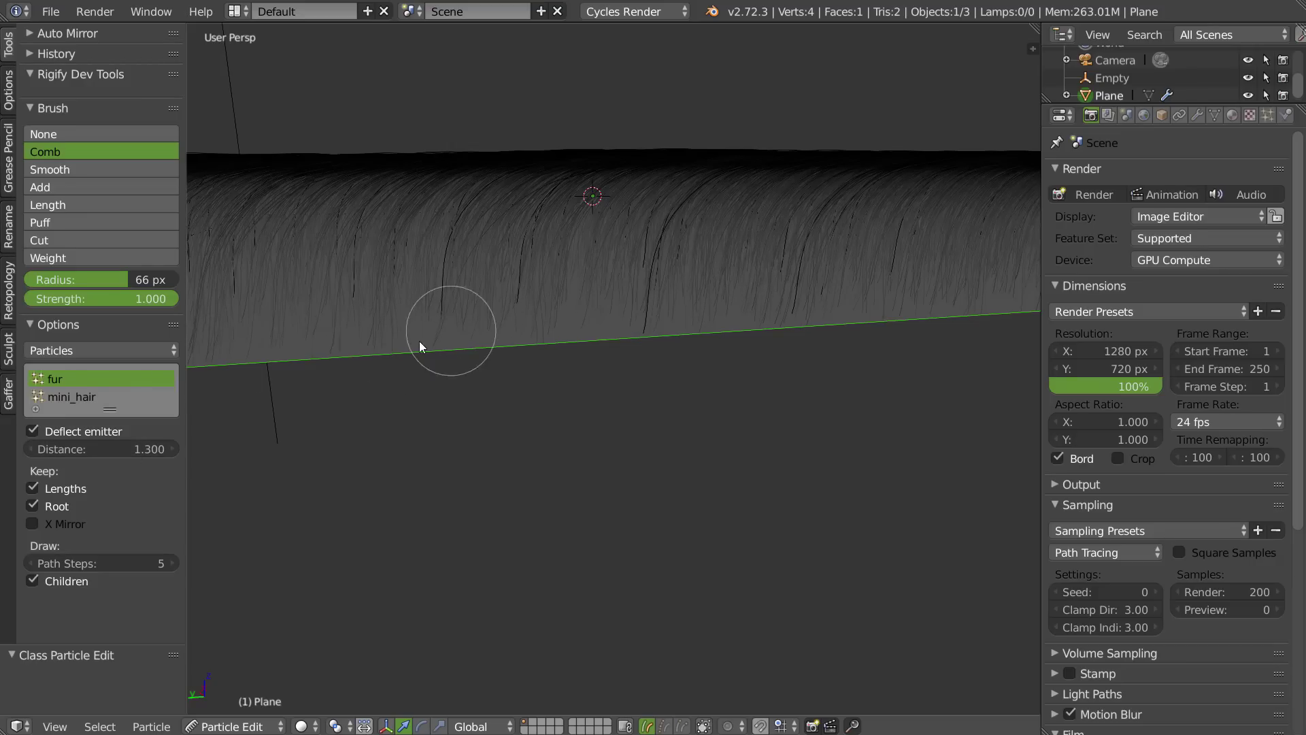
# - View the fur_002.jpg render in the image editor and return to the 3D view
pyautogui.press('space')
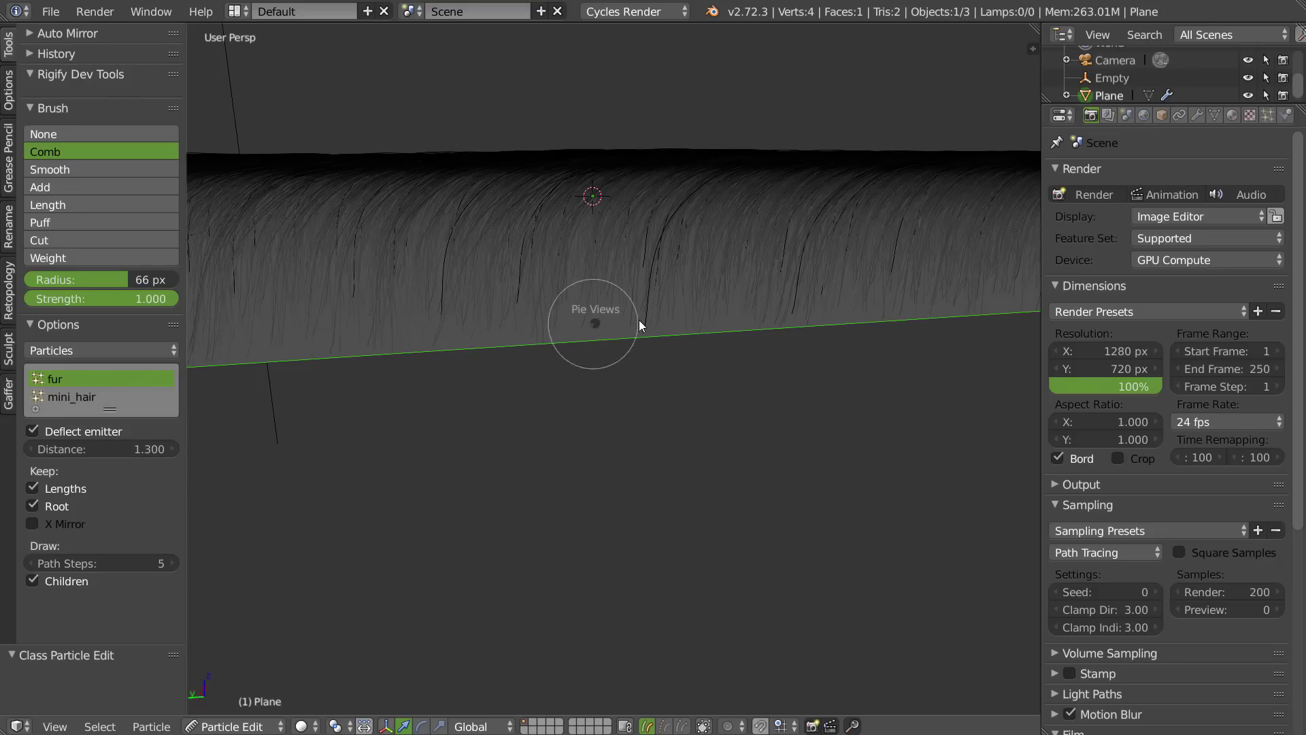
pyautogui.click(670, 313)
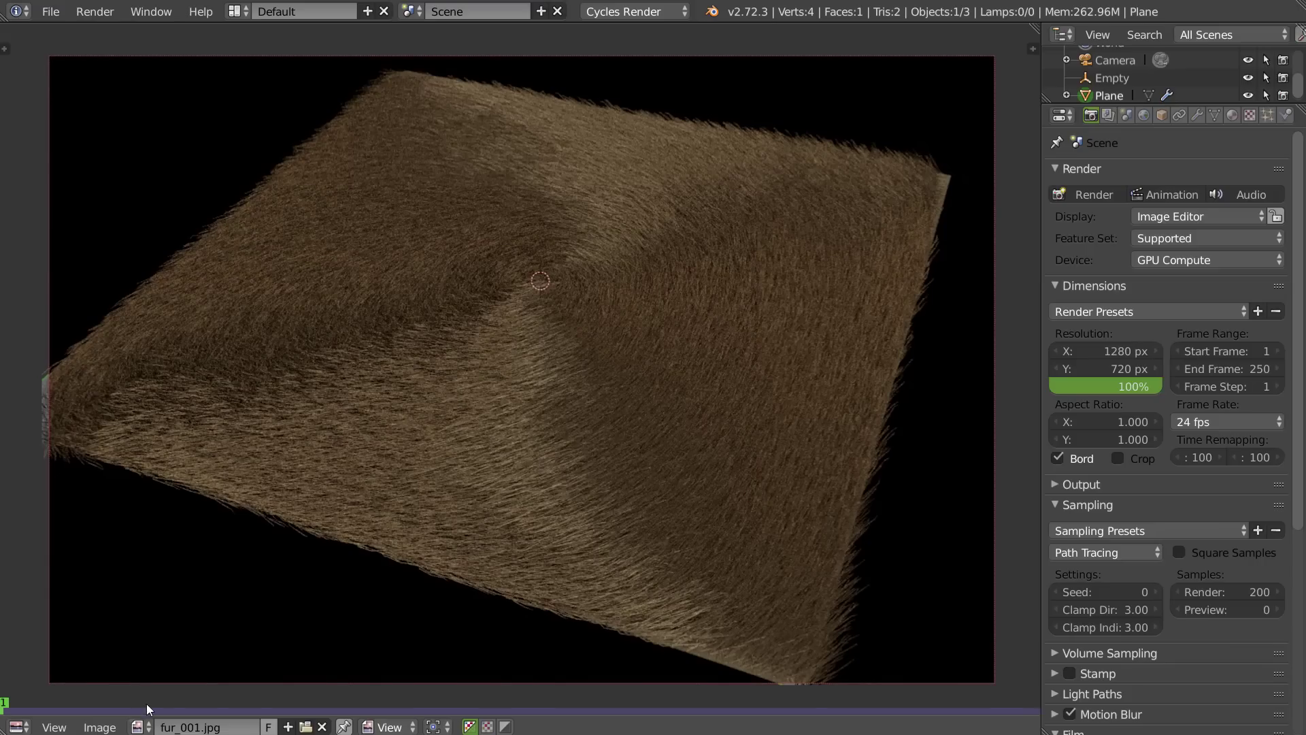
pyautogui.click(140, 726)
pyautogui.click(178, 563)
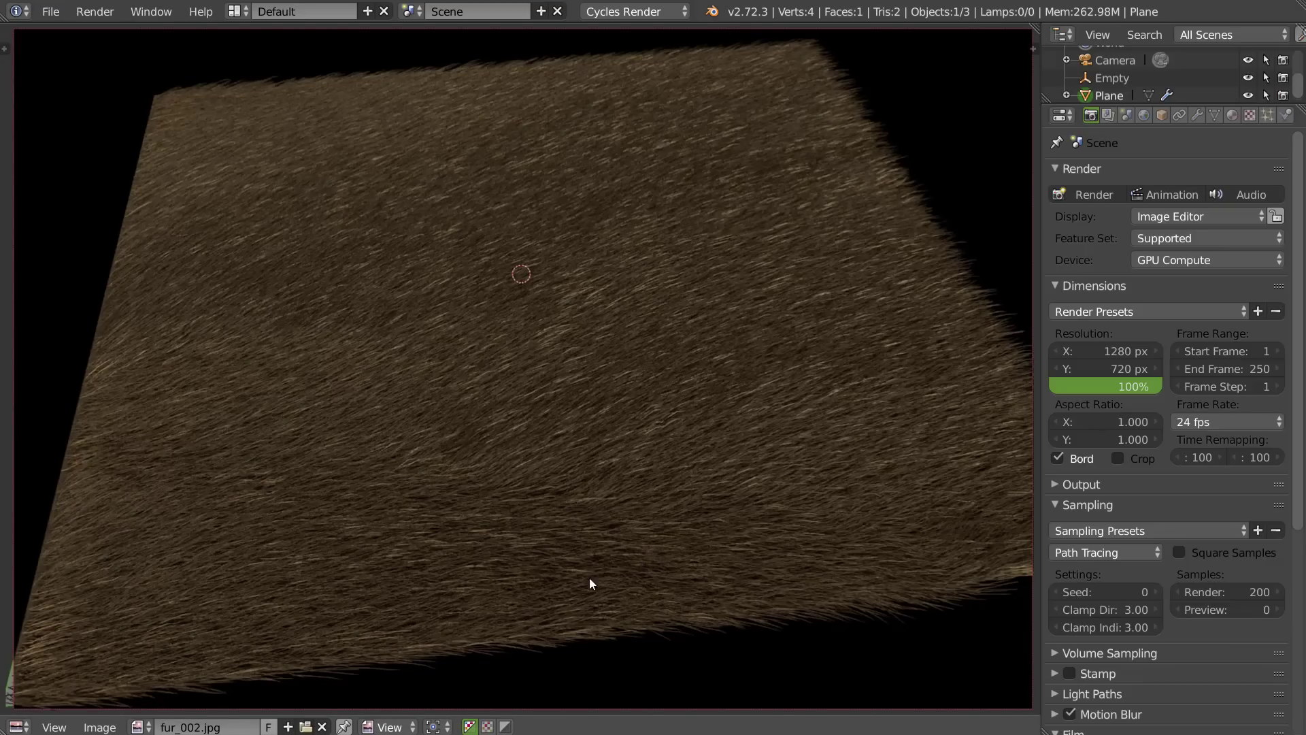
pyautogui.hotkey('shift', 'F5')
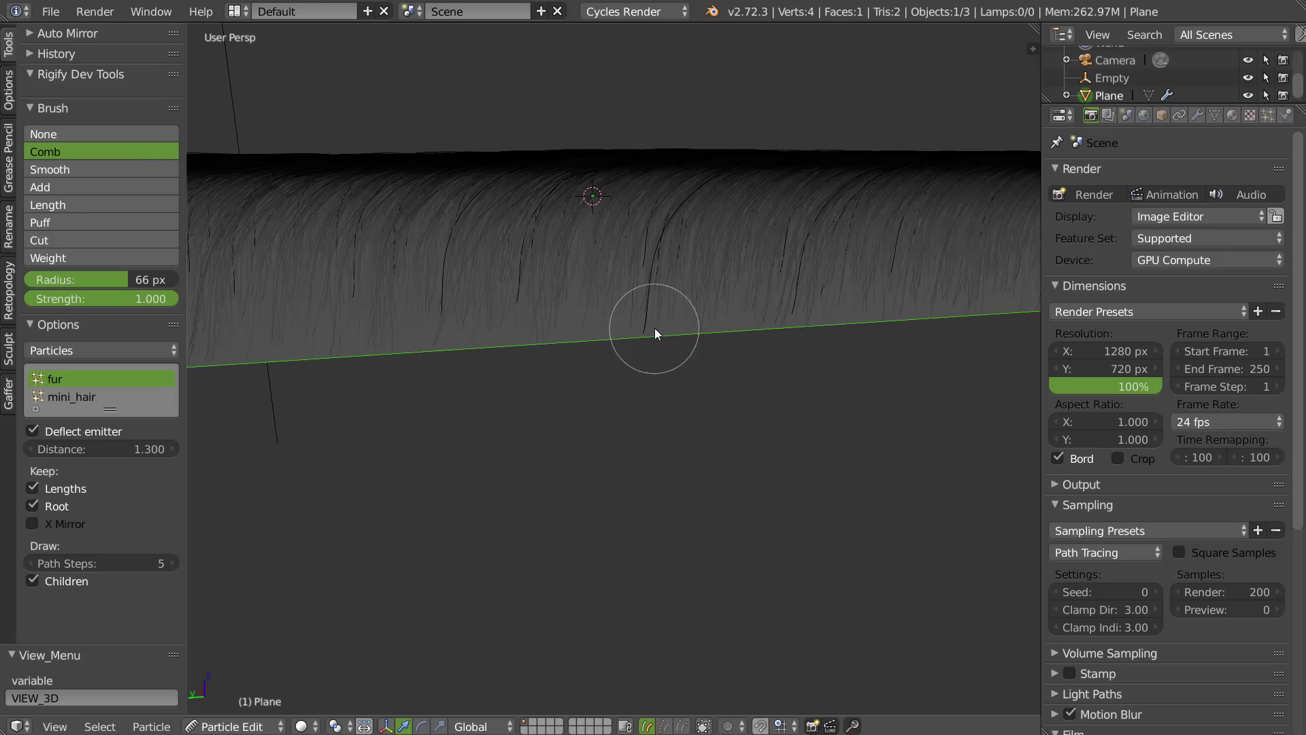
# - Examine how the fur strands bend along the plane's edge from low and raised angles
pyautogui.moveTo(511, 317)
pyautogui.mouseDown(button='middle')
pyautogui.moveTo(503, 334)
pyautogui.moveTo(517, 330)
pyautogui.mouseUp(button='middle')
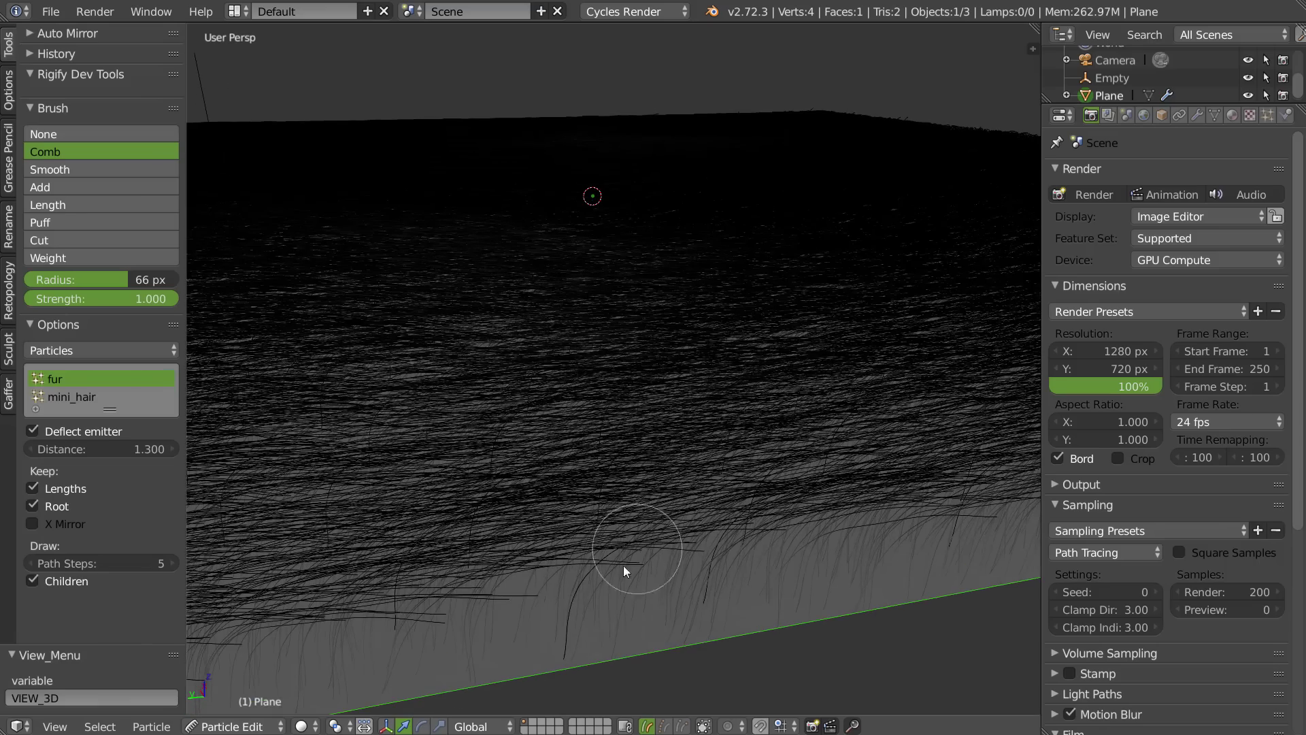
pyautogui.moveTo(721, 348)
pyautogui.mouseDown(button='middle')
pyautogui.moveTo(713, 356)
pyautogui.moveTo(704, 319)
pyautogui.mouseUp(button='middle')
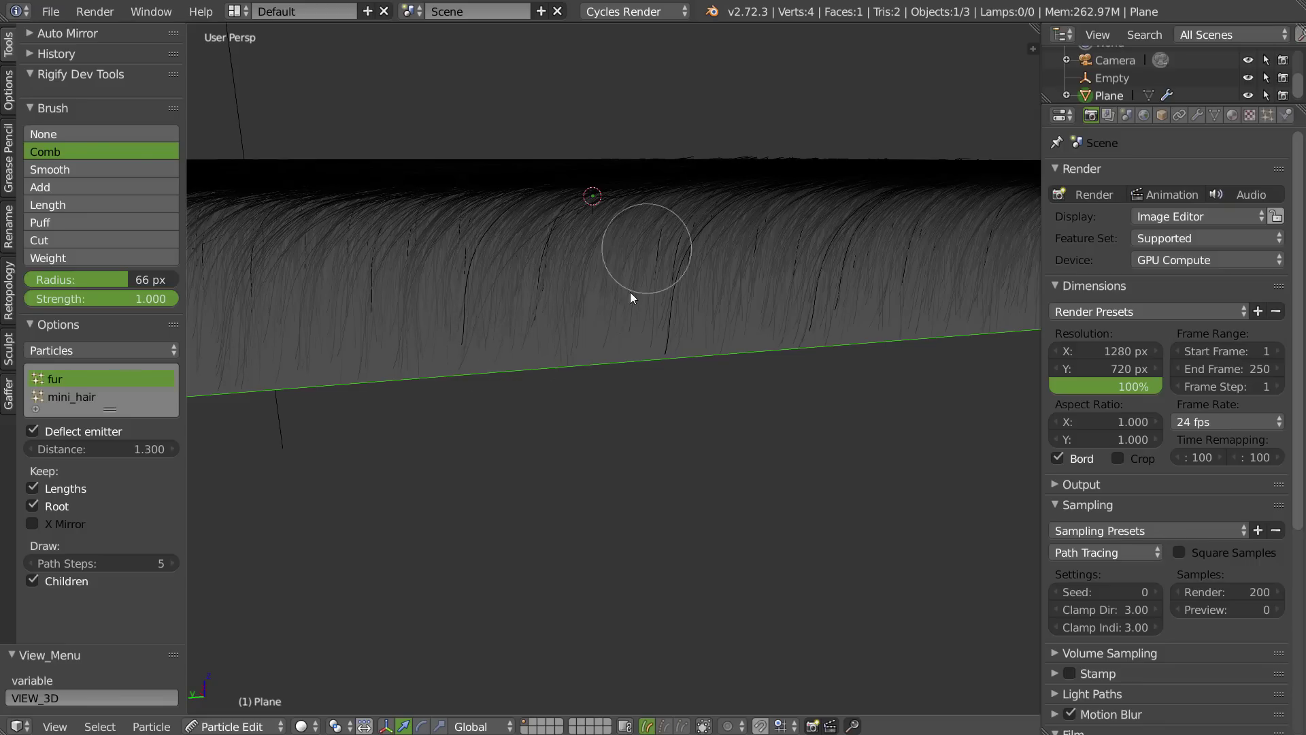
pyautogui.moveTo(643, 252); pyautogui.dragTo(653, 291, button='middle')
pyautogui.scroll(-5, 633, 320)
pyautogui.moveTo(483, 379)
pyautogui.mouseDown(button='middle')
pyautogui.moveTo(546, 342)
pyautogui.moveTo(560, 305)
pyautogui.mouseUp(button='middle')
pyautogui.scroll(3, 562, 301)
pyautogui.scroll(-1, 562, 301)
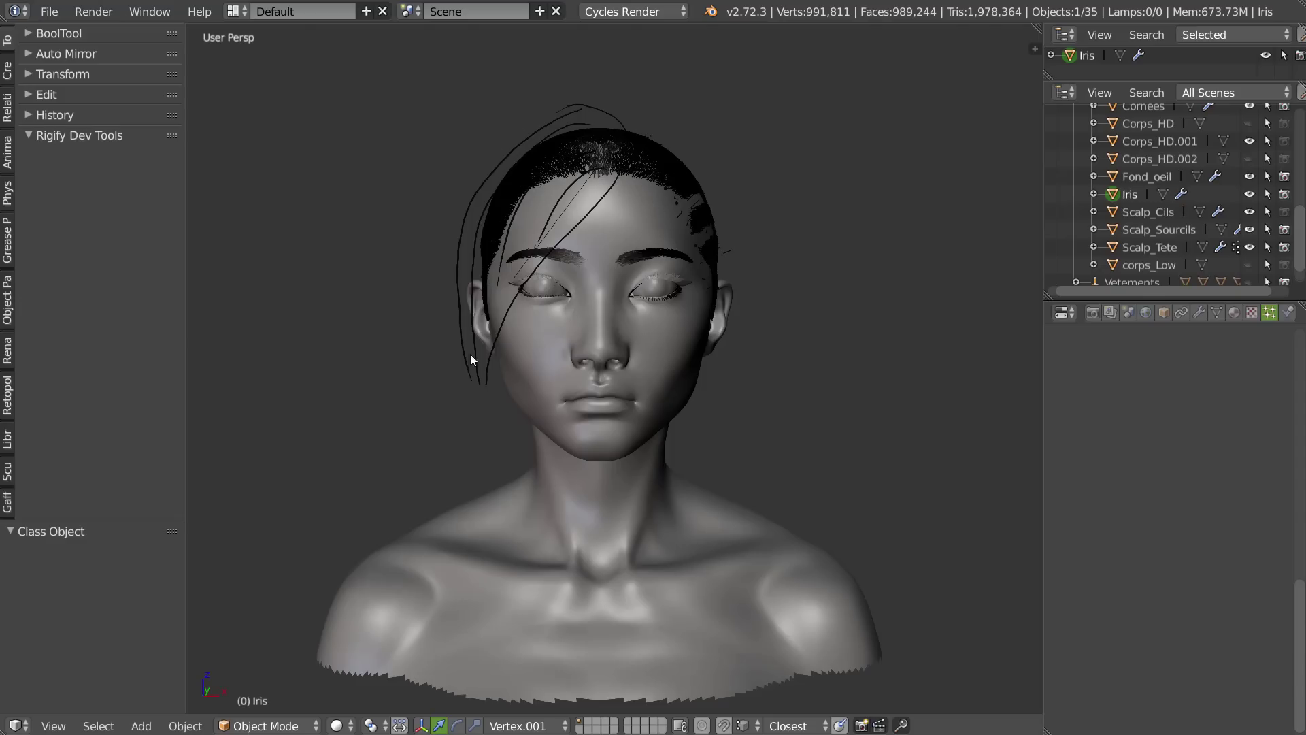
# - In the head model scene, inspect the short hair around the temple and select the Scalp_Tete object
pyautogui.moveTo(508, 216); pyautogui.dragTo(708, 195, button='middle')
pyautogui.moveTo(736, 266); pyautogui.dragTo(589, 276, button='middle')
pyautogui.scroll(4, 613, 266)
pyautogui.keyDown('shift'); pyautogui.moveTo(753, 204); pyautogui.dragTo(705, 328, button='middle'); pyautogui.keyUp('shift')
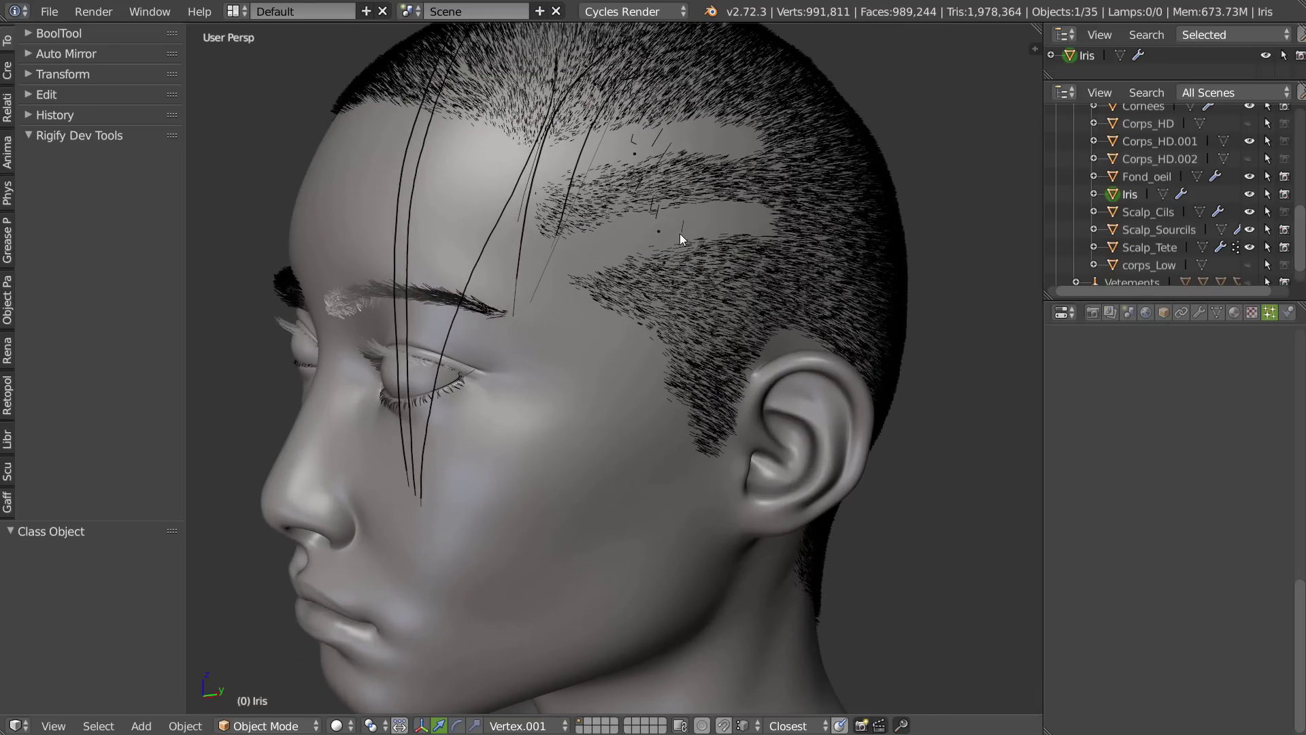
pyautogui.moveTo(1147, 244); pyautogui.dragTo(1148, 243, button='middle')
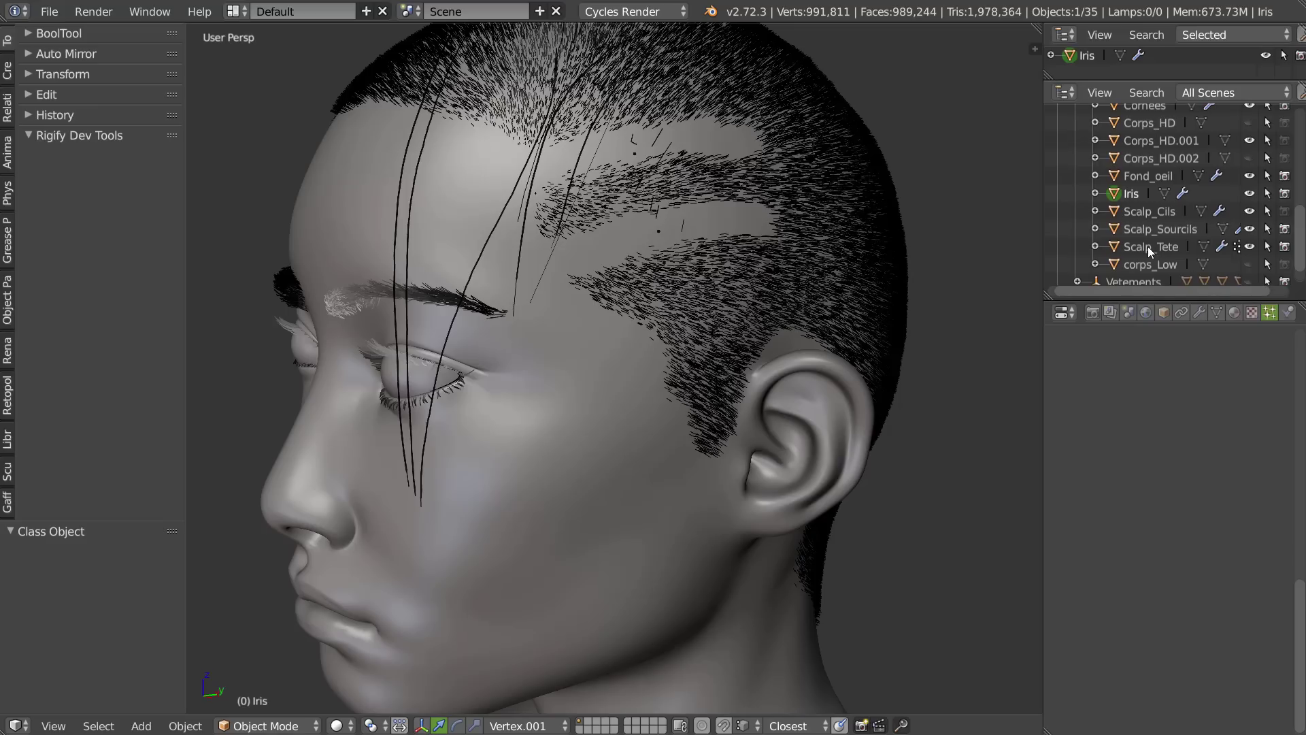
pyautogui.click(1149, 246)
pyautogui.moveTo(810, 359); pyautogui.dragTo(566, 301, button='middle')
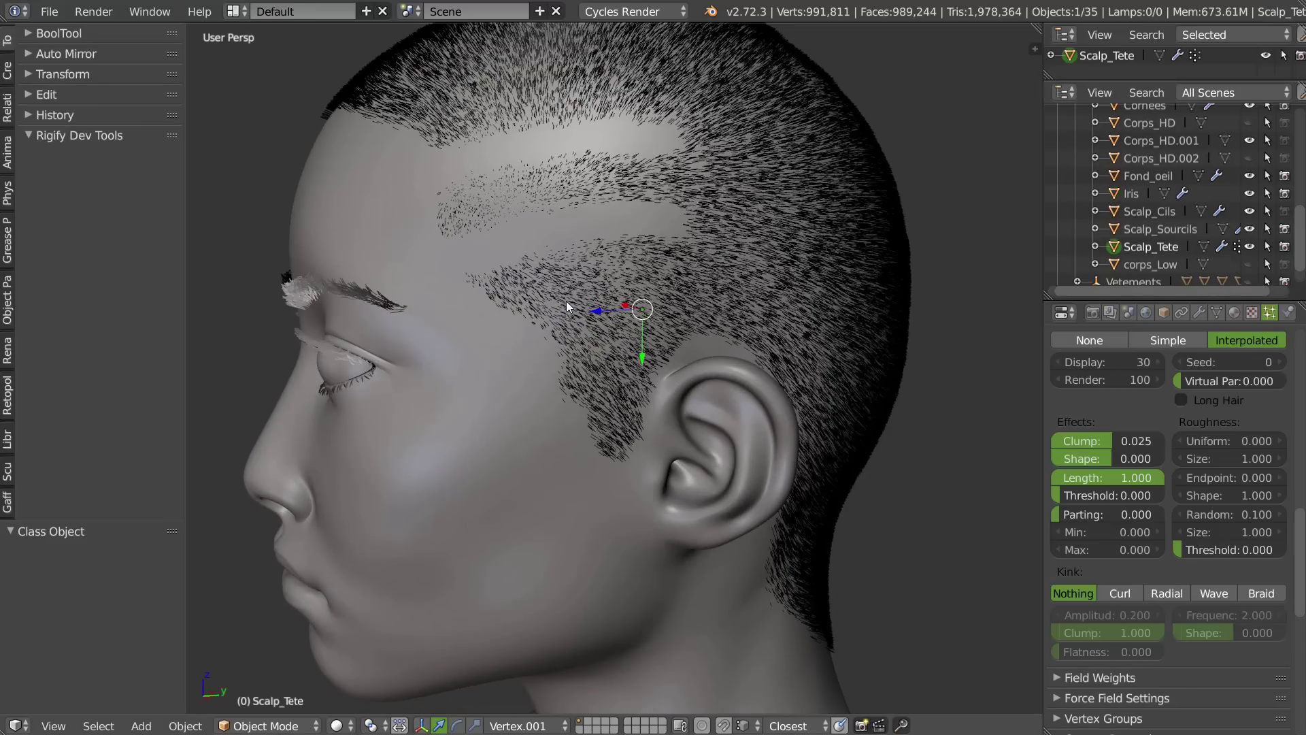
# - Show the scalp in wireframe and check the modifiers on Scalp_Tete
pyautogui.press('z')
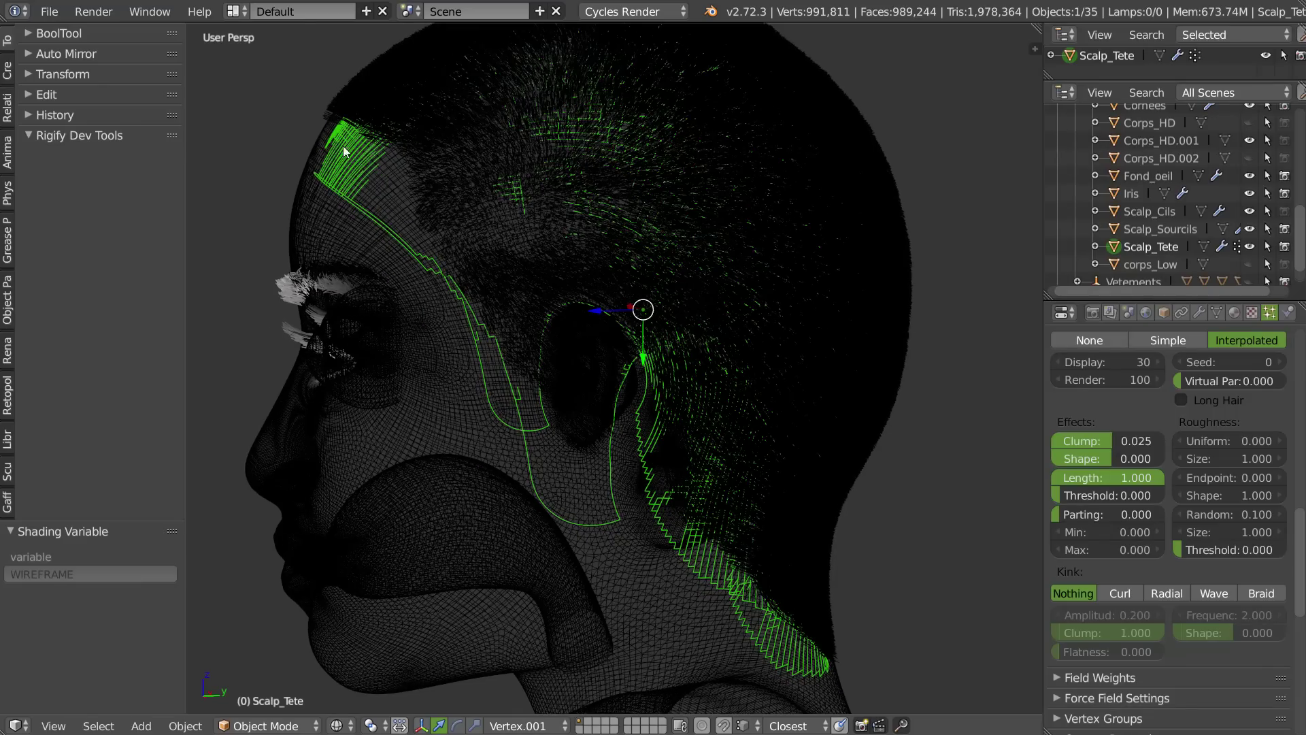
pyautogui.click(1199, 312)
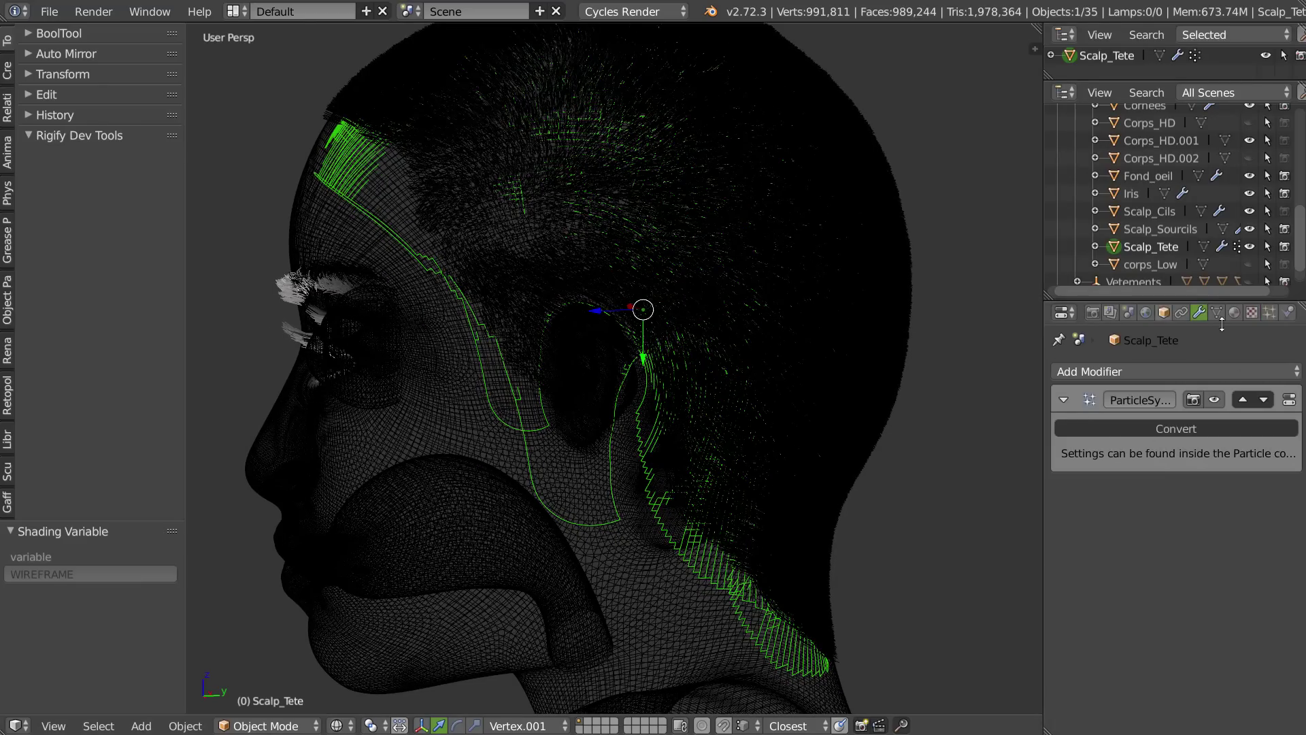
pyautogui.click(1269, 312)
pyautogui.moveTo(531, 218); pyautogui.dragTo(291, 163, button='middle')
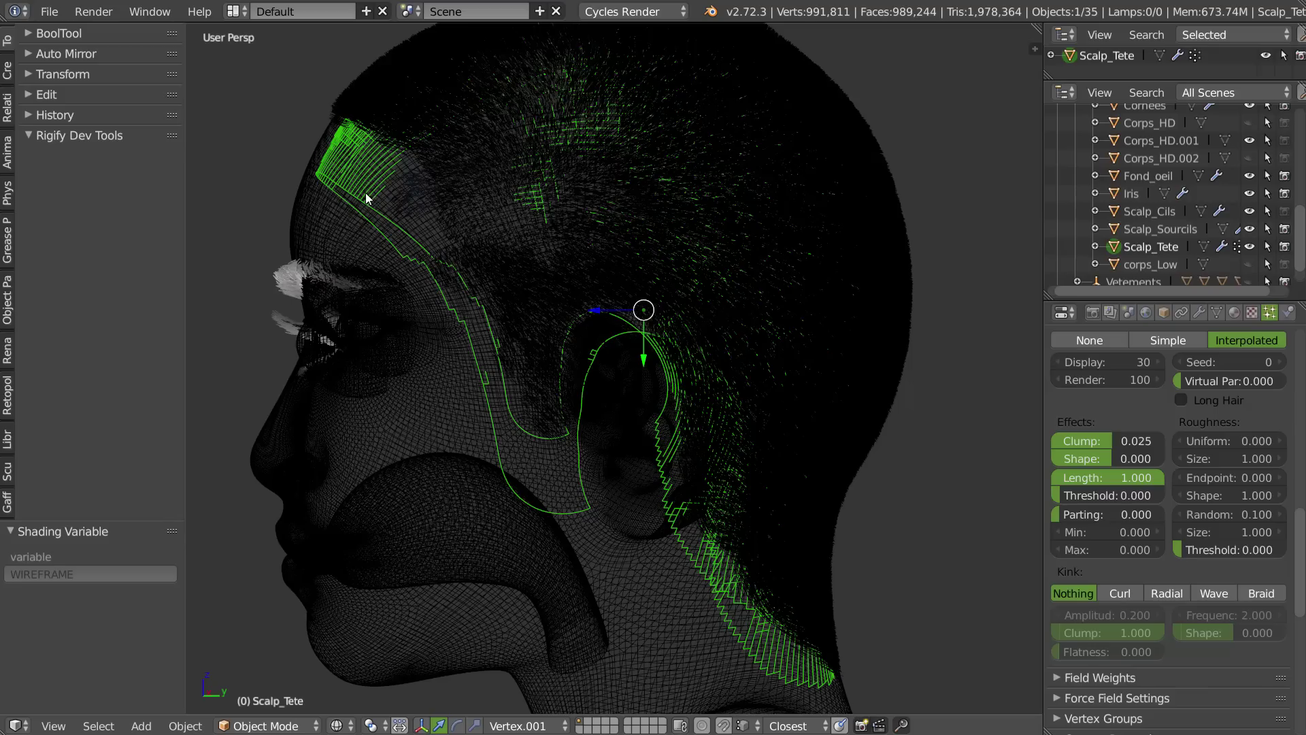
# - Review the scalp hair's children, display and render settings, and return the viewport to Solid shading
pyautogui.scroll(8, 1164, 593)
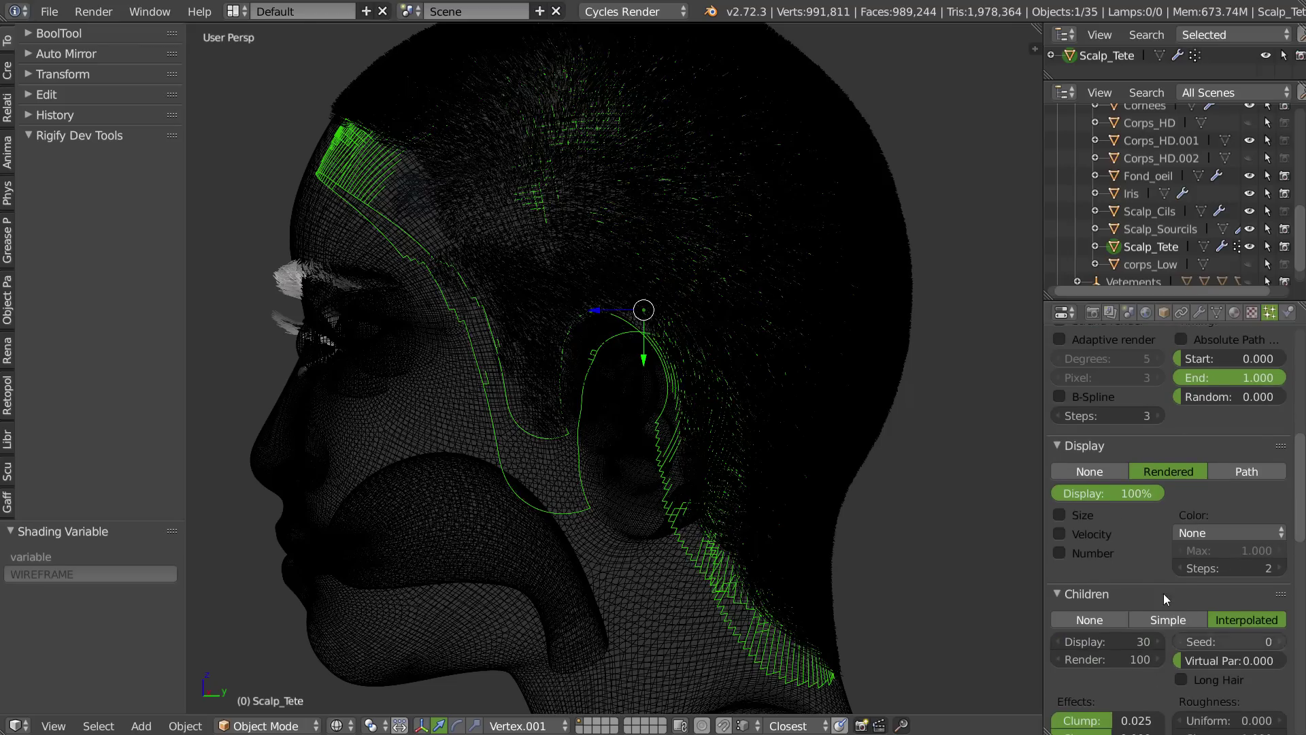
pyautogui.scroll(5, 1132, 407)
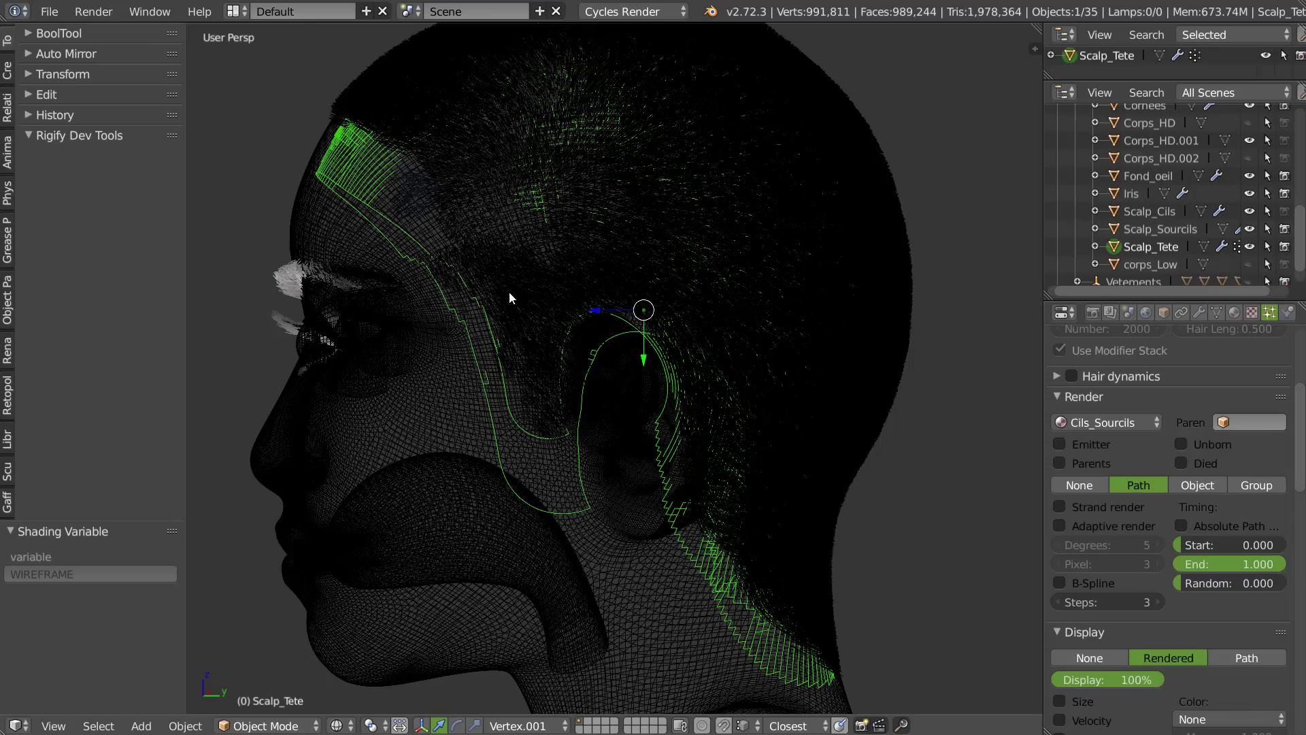
pyautogui.moveTo(419, 328)
pyautogui.mouseDown(button='middle')
pyautogui.moveTo(504, 329)
pyautogui.moveTo(526, 345)
pyautogui.mouseUp(button='middle')
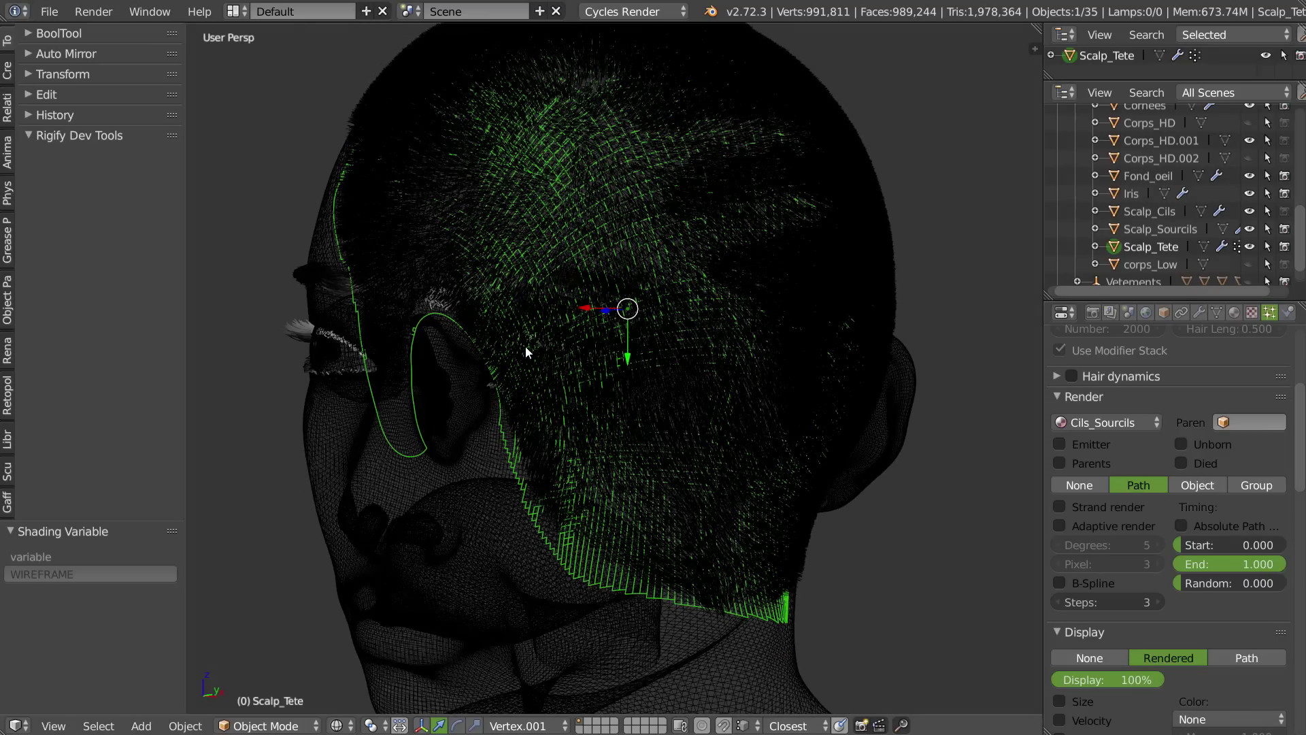
pyautogui.press('z')
pyautogui.moveTo(599, 289); pyautogui.dragTo(502, 301, button='middle')
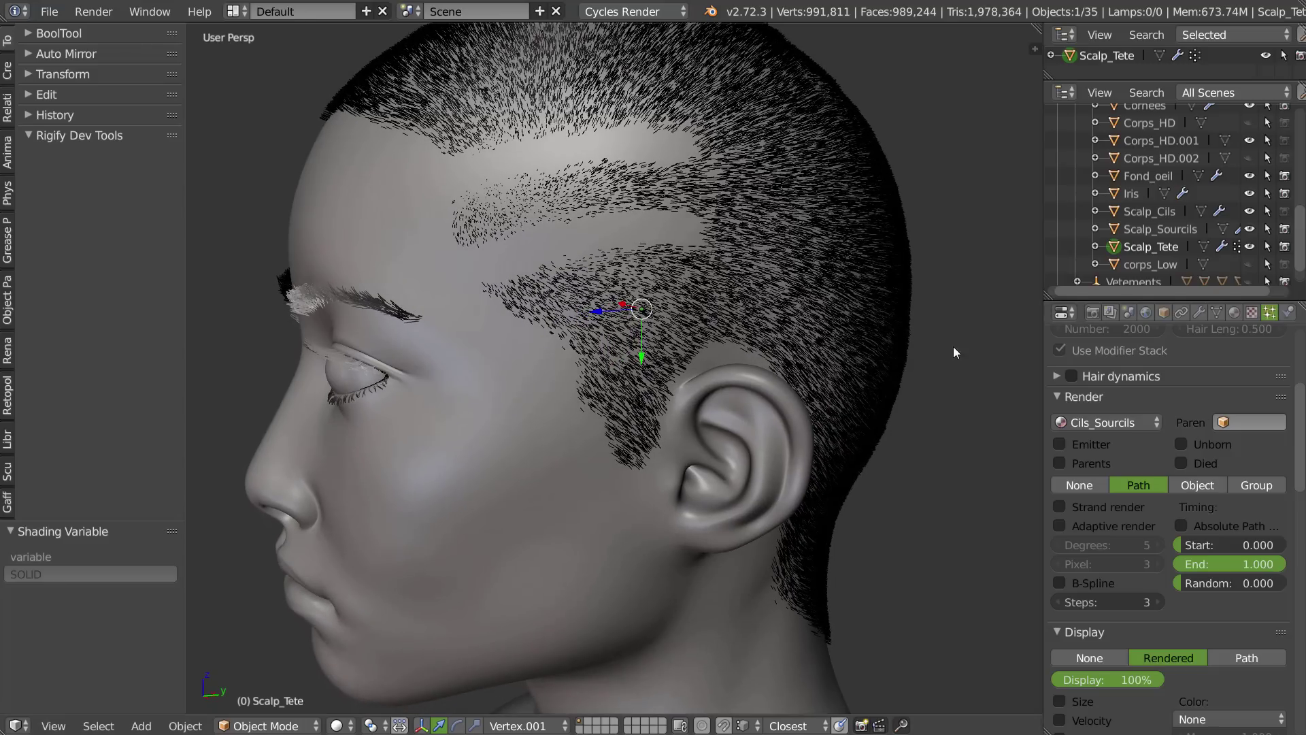
# - Expand the scalp hair system's vertex group settings and check which group controls the hair density
pyautogui.click(258, 725)
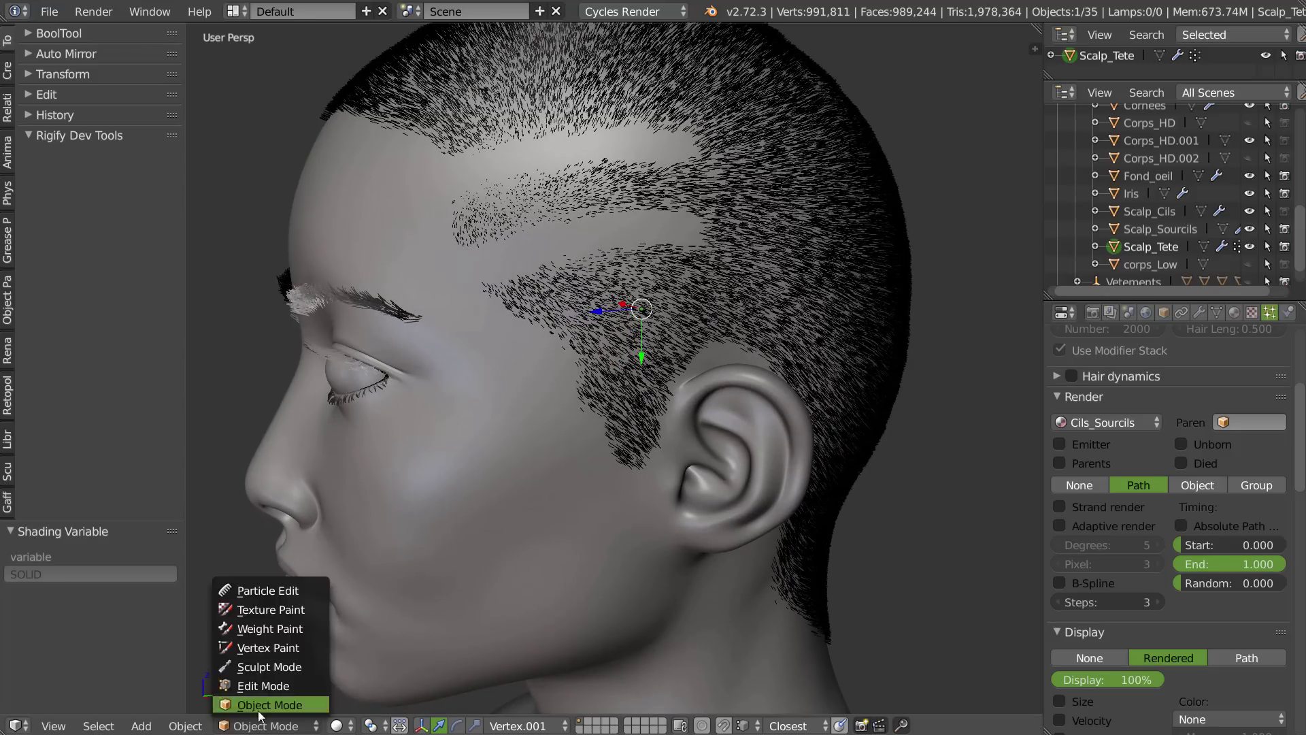
pyautogui.scroll(-12, 1100, 535)
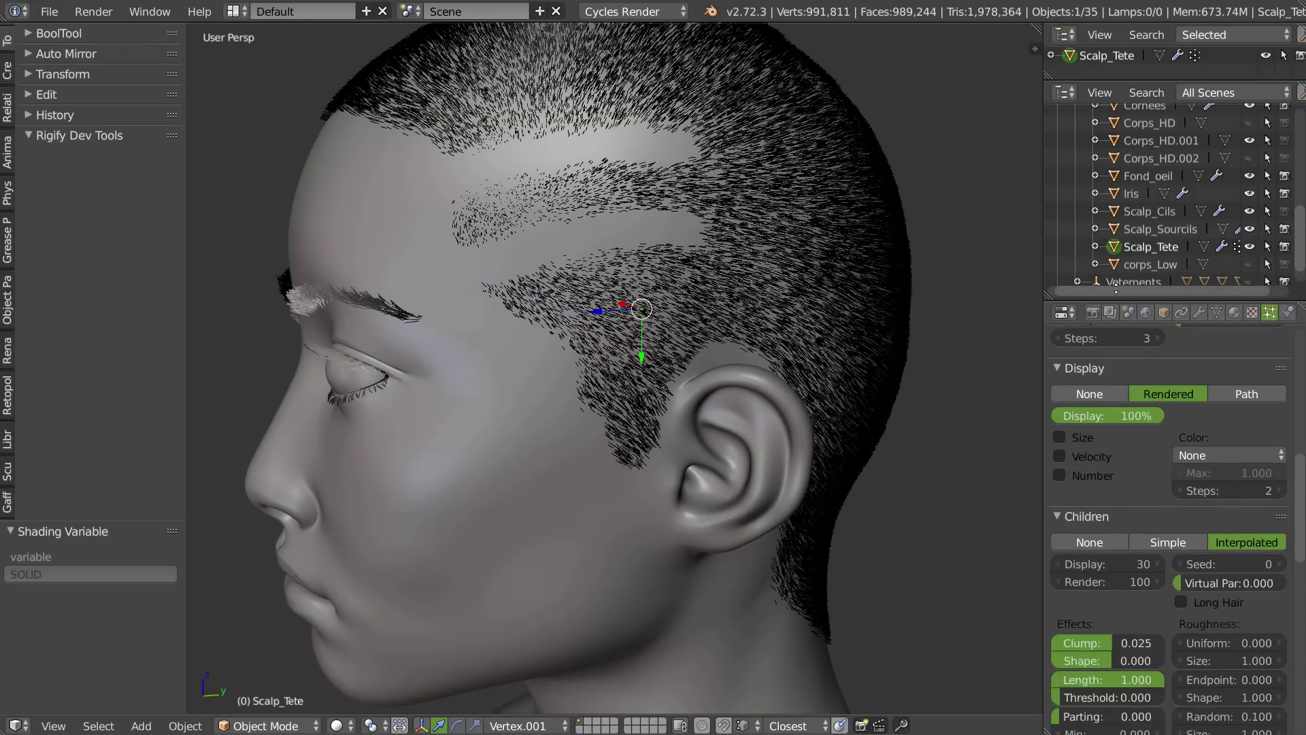
pyautogui.scroll(-10, 1101, 535)
pyautogui.click(1084, 525)
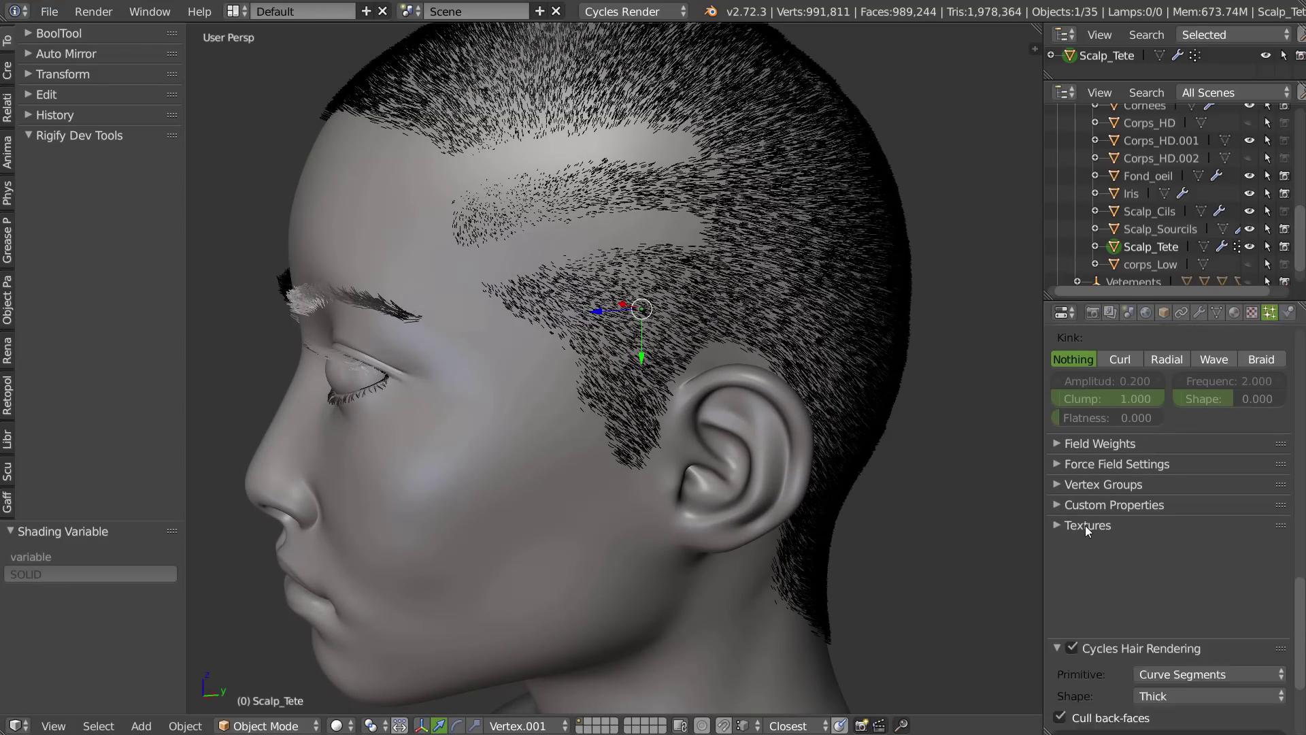
pyautogui.click(1088, 484)
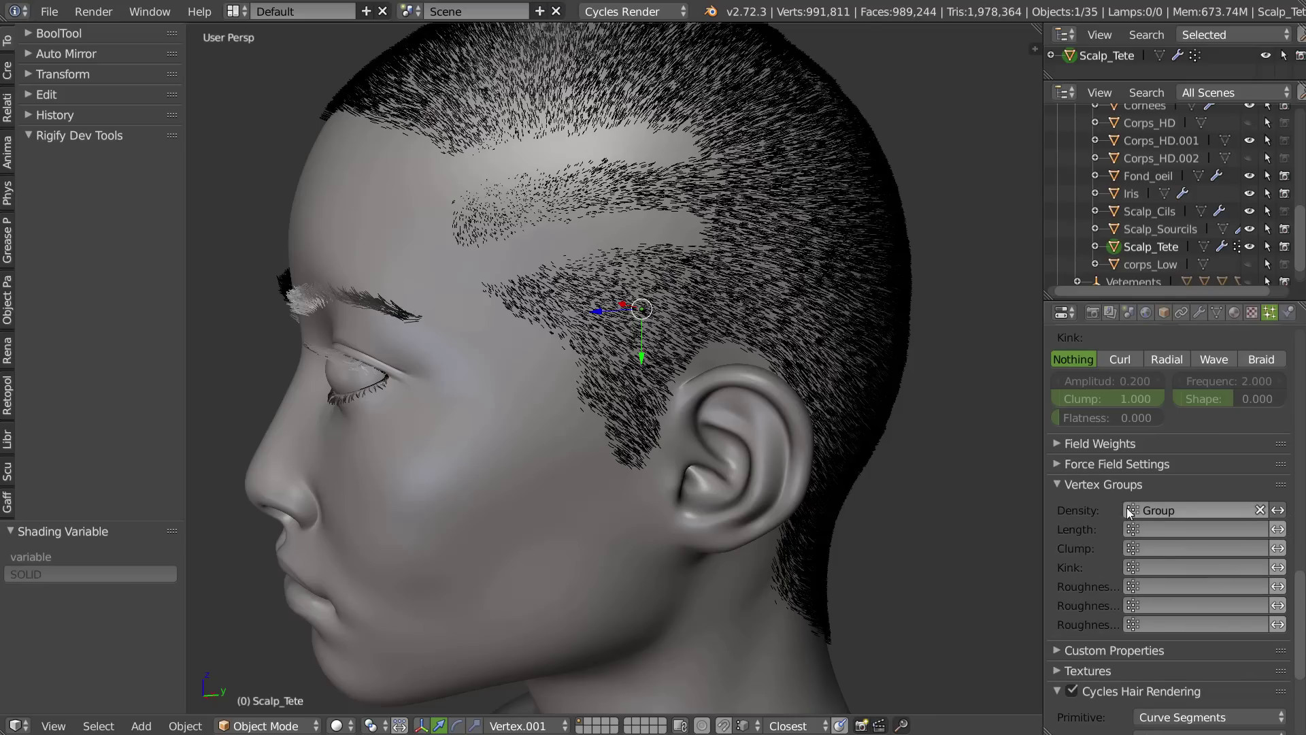
pyautogui.click(1130, 510)
pyautogui.click(1087, 502)
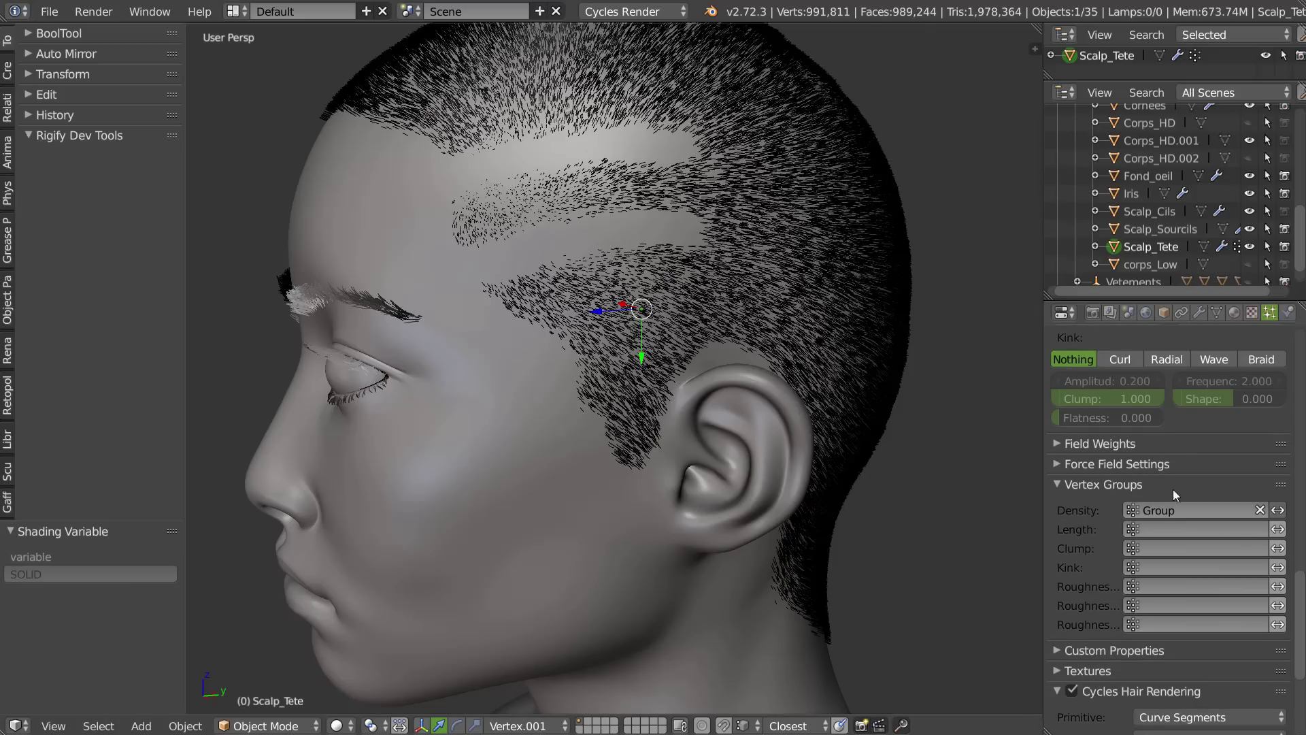
# - Switch Scalp_Tete to Weight Paint mode and look over the painting options and brush settings
pyautogui.scroll(1, 567, 395)
pyautogui.scroll(2, 566, 393)
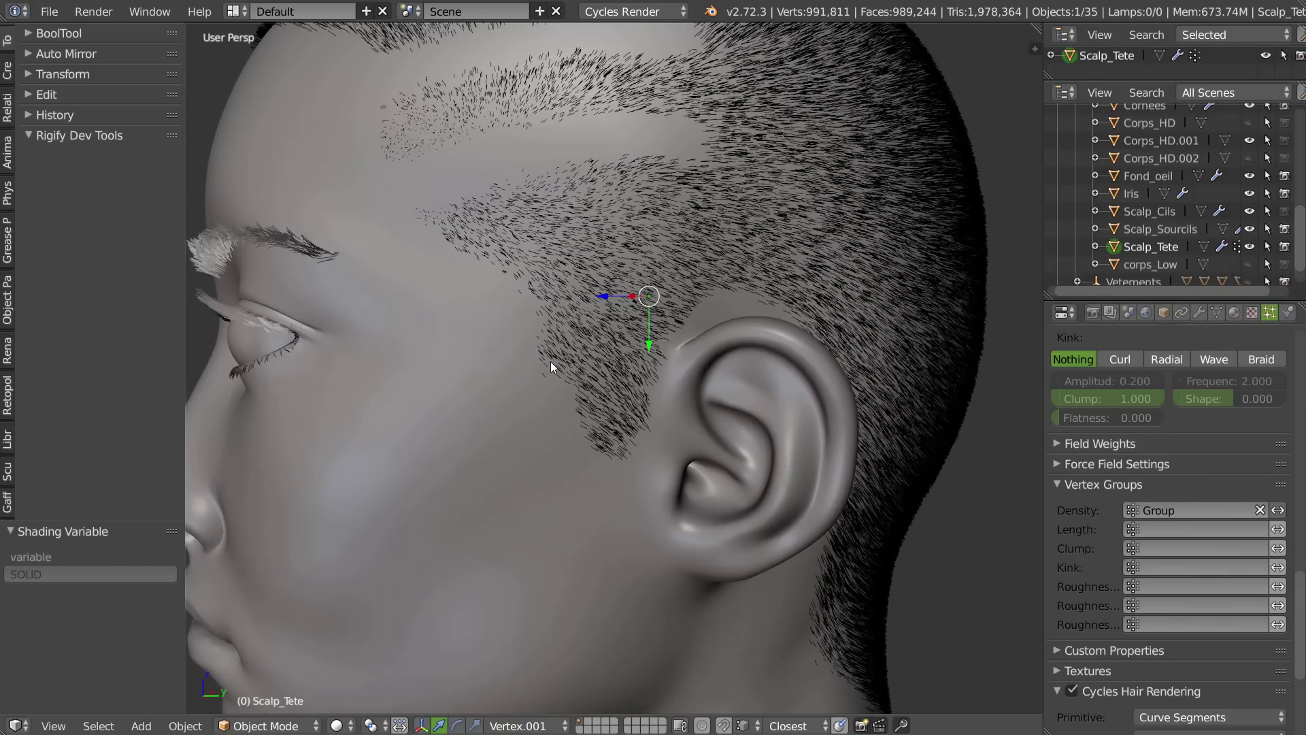
pyautogui.scroll(1, 554, 315)
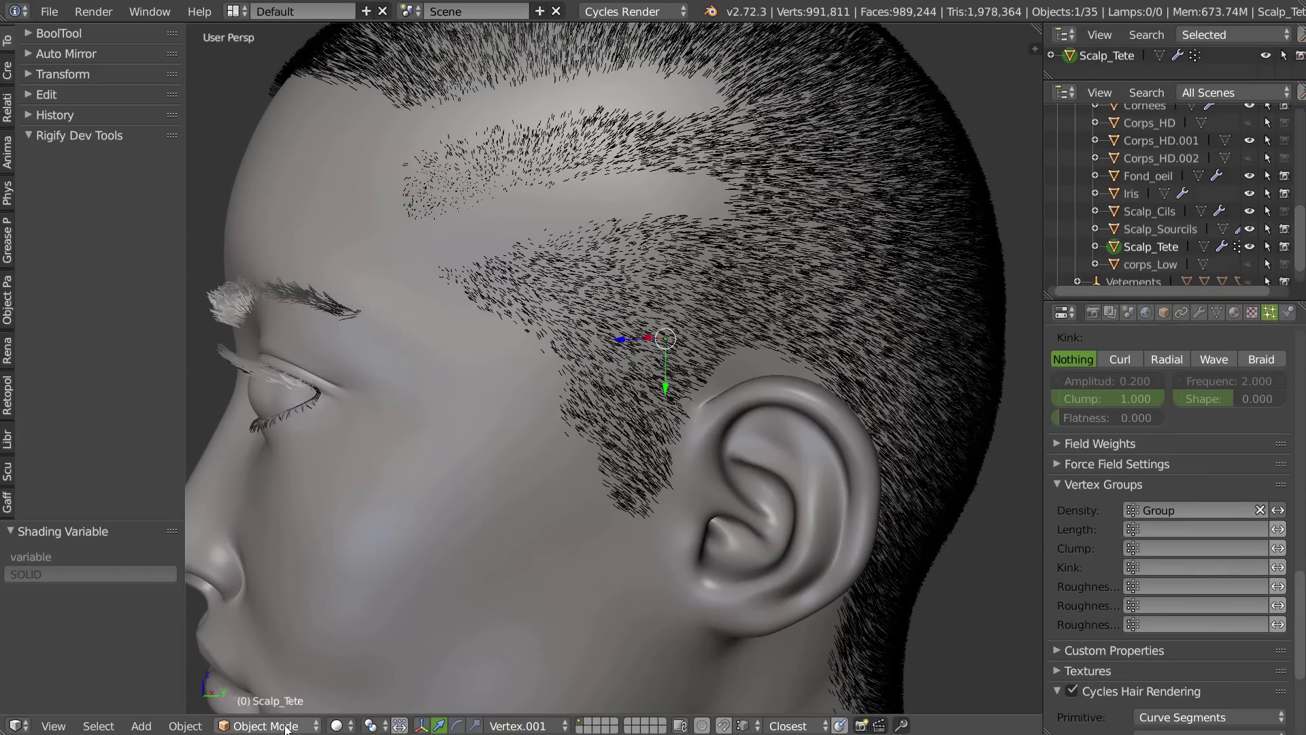
pyautogui.click(264, 725)
pyautogui.click(267, 628)
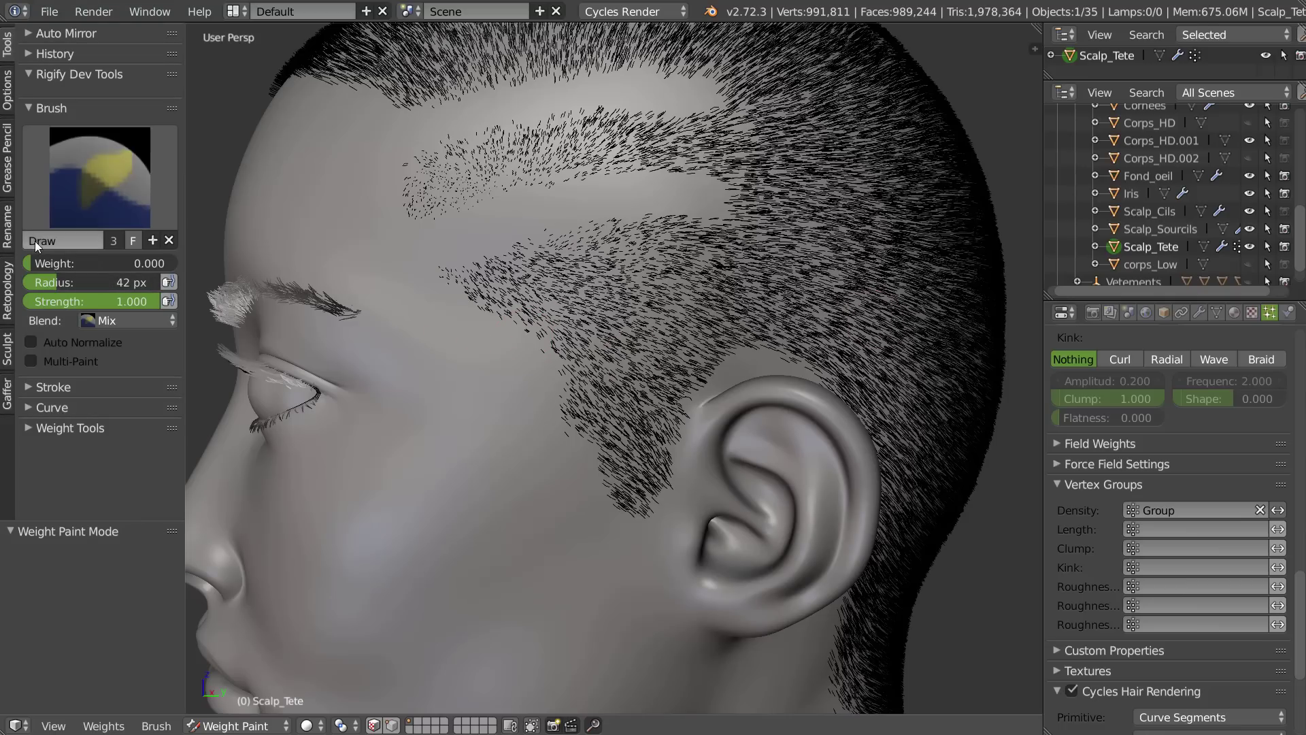
pyautogui.click(9, 89)
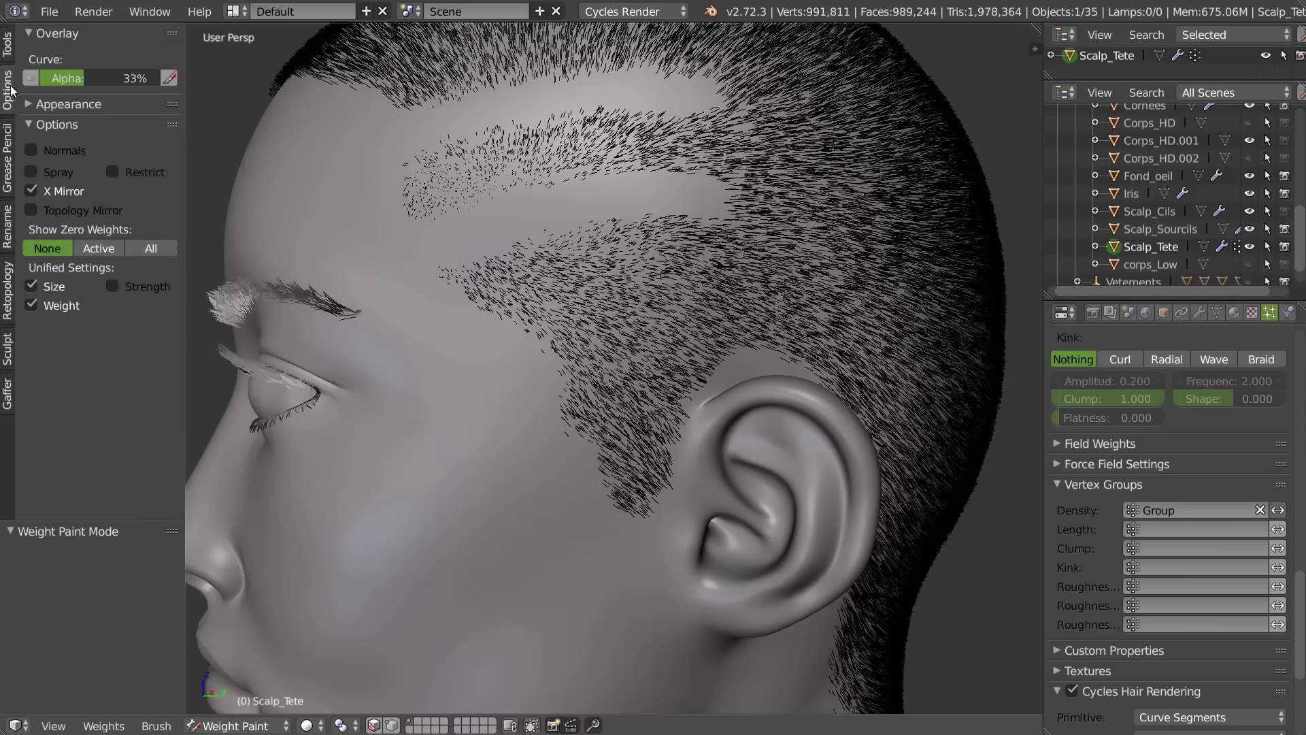
pyautogui.click(8, 50)
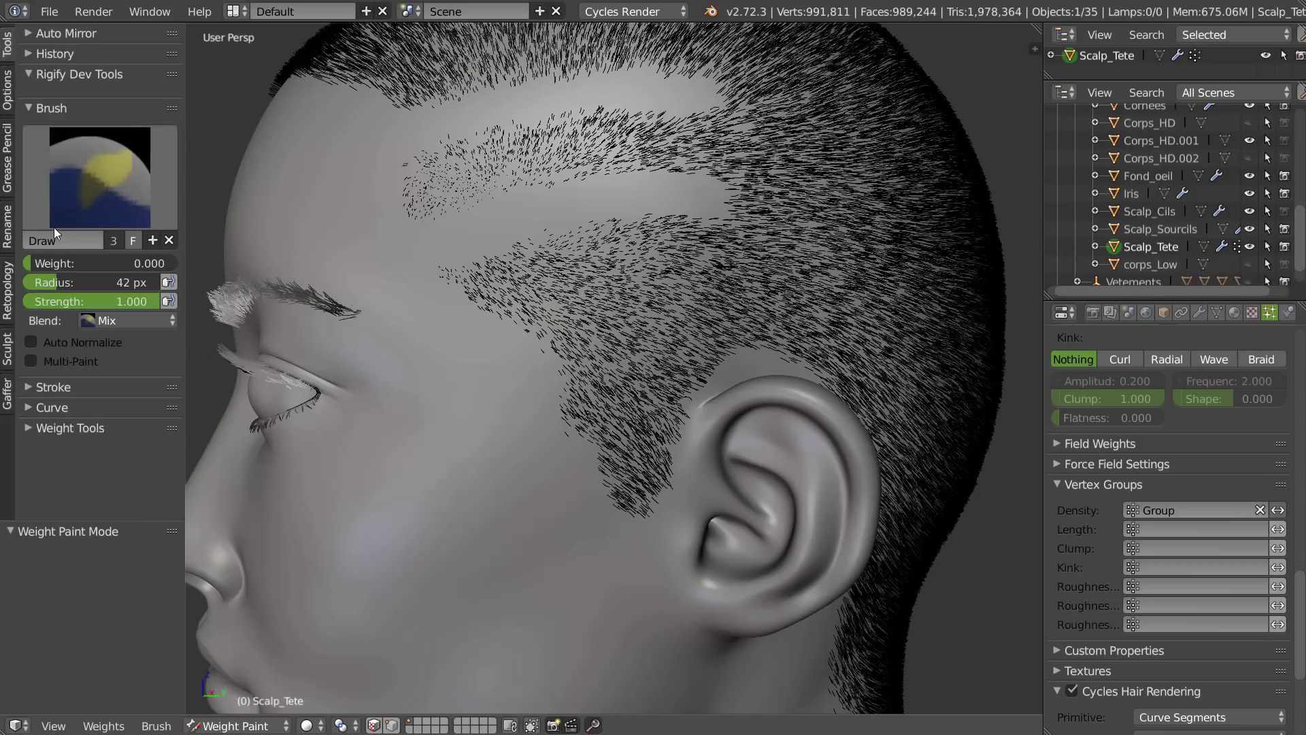
pyautogui.moveTo(508, 313)
pyautogui.mouseDown()
pyautogui.moveTo(607, 437)
pyautogui.moveTo(623, 500)
pyautogui.moveTo(599, 445)
pyautogui.moveTo(623, 374)
pyautogui.moveTo(549, 323)
pyautogui.mouseUp()
pyautogui.moveTo(548, 324); pyautogui.dragTo(632, 353, button='middle')
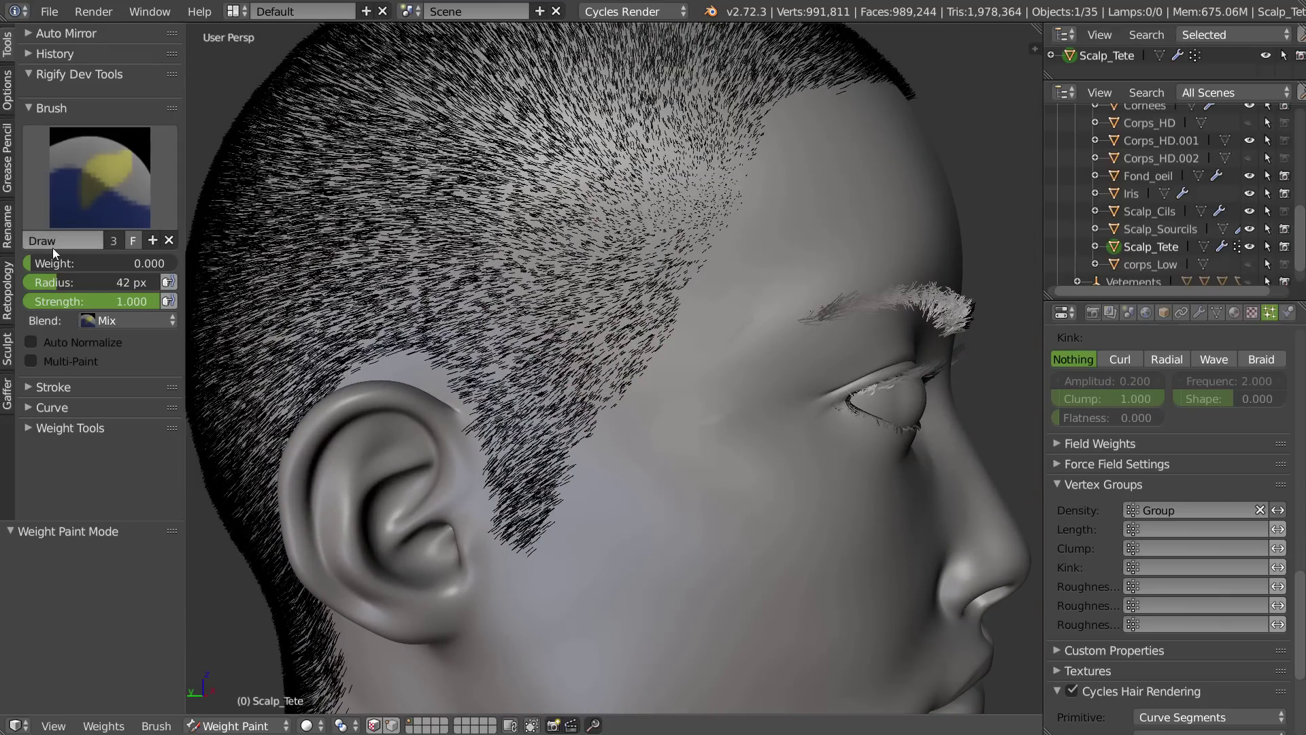
# - Set the weight brush to 1.000 over the temple hairline and return its weight to 0.000
pyautogui.moveTo(71, 263); pyautogui.dragTo(170, 262)
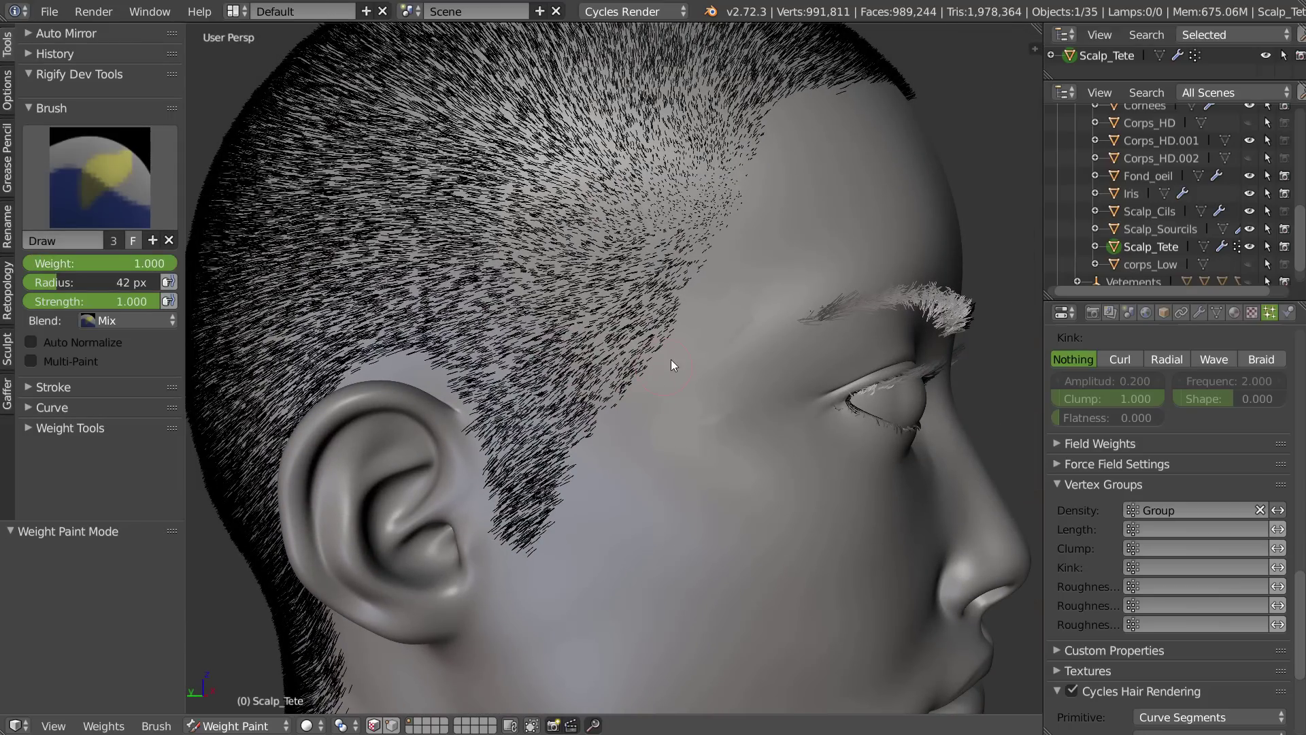
pyautogui.moveTo(658, 366)
pyautogui.mouseDown()
pyautogui.moveTo(627, 401)
pyautogui.moveTo(603, 481)
pyautogui.moveTo(556, 398)
pyautogui.mouseUp()
pyautogui.moveTo(557, 398)
pyautogui.mouseDown(button='middle')
pyautogui.moveTo(567, 408)
pyautogui.moveTo(340, 275)
pyautogui.mouseUp(button='middle')
pyautogui.moveTo(79, 266); pyautogui.dragTo(26, 264)
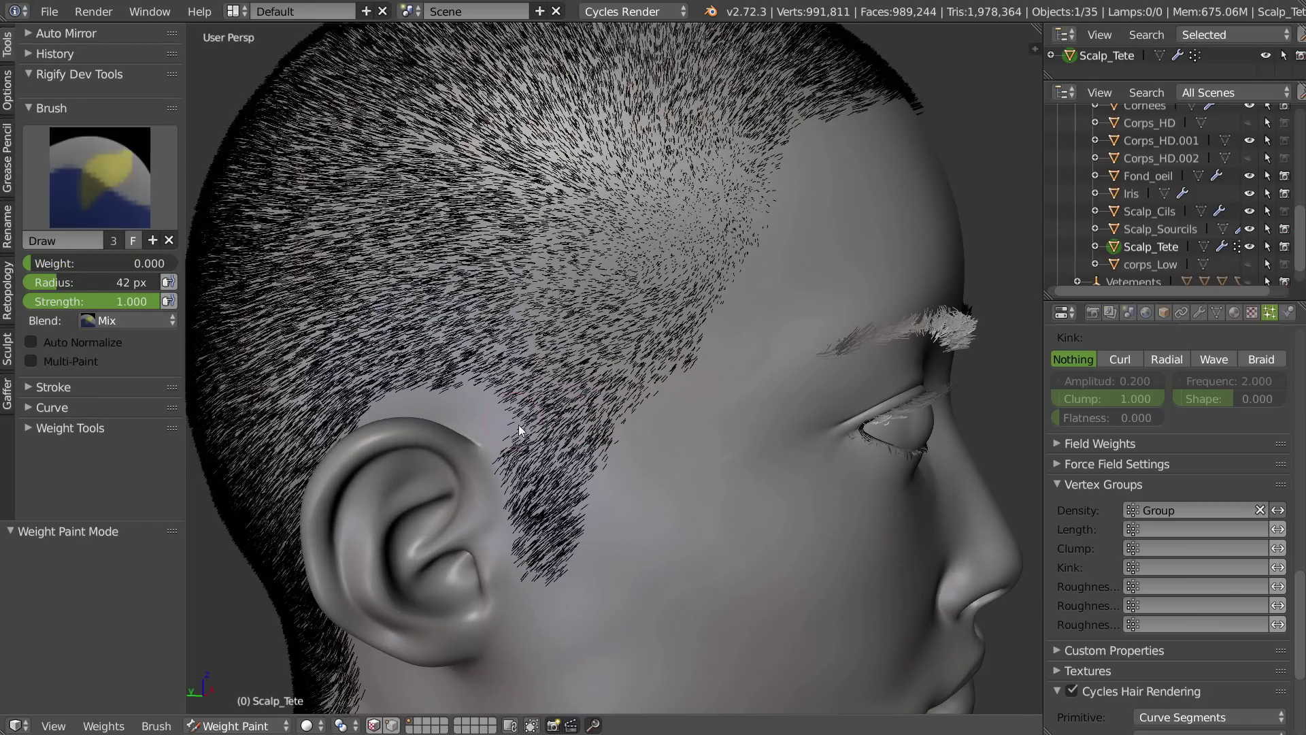
# - Paint hair weight above the ear's front edge, then set the brush weight to 1.000 and paint beside the sideburn
pyautogui.moveTo(511, 402); pyautogui.dragTo(464, 361)
pyautogui.moveTo(497, 358); pyautogui.dragTo(512, 379, button='middle')
pyautogui.moveTo(48, 262); pyautogui.dragTo(174, 264)
pyautogui.moveTo(499, 417)
pyautogui.mouseDown()
pyautogui.moveTo(529, 439)
pyautogui.moveTo(540, 486)
pyautogui.moveTo(507, 445)
pyautogui.mouseUp()
# - Set the brush weight to 0.000 and dab hair weight around and behind the ear
pyautogui.moveTo(508, 444); pyautogui.dragTo(464, 379, button='middle')
pyautogui.moveTo(67, 264); pyautogui.dragTo(3, 263)
pyautogui.click(423, 484)
pyautogui.click(419, 540)
pyautogui.click(399, 434)
pyautogui.click(369, 451)
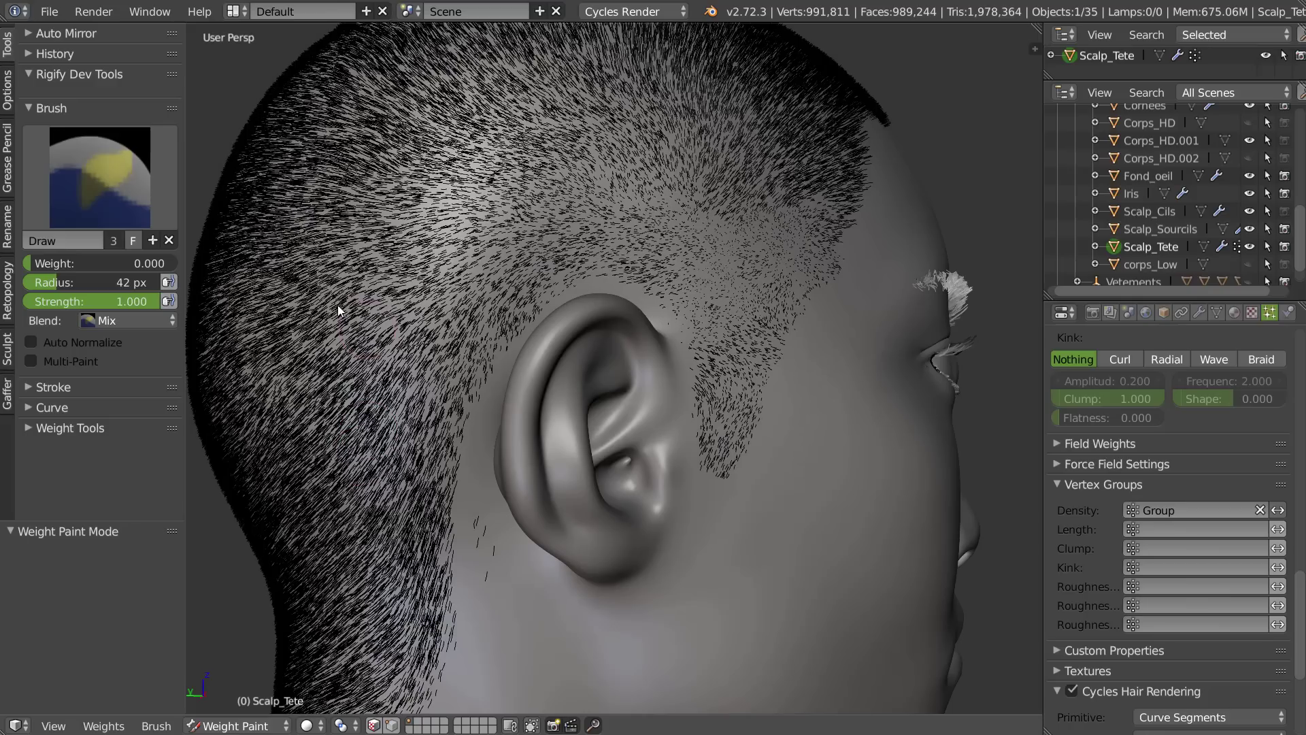
# - Set the brush weight to 1.000 and paint away the stray hairs behind the ear
pyautogui.moveTo(52, 263); pyautogui.dragTo(229, 269)
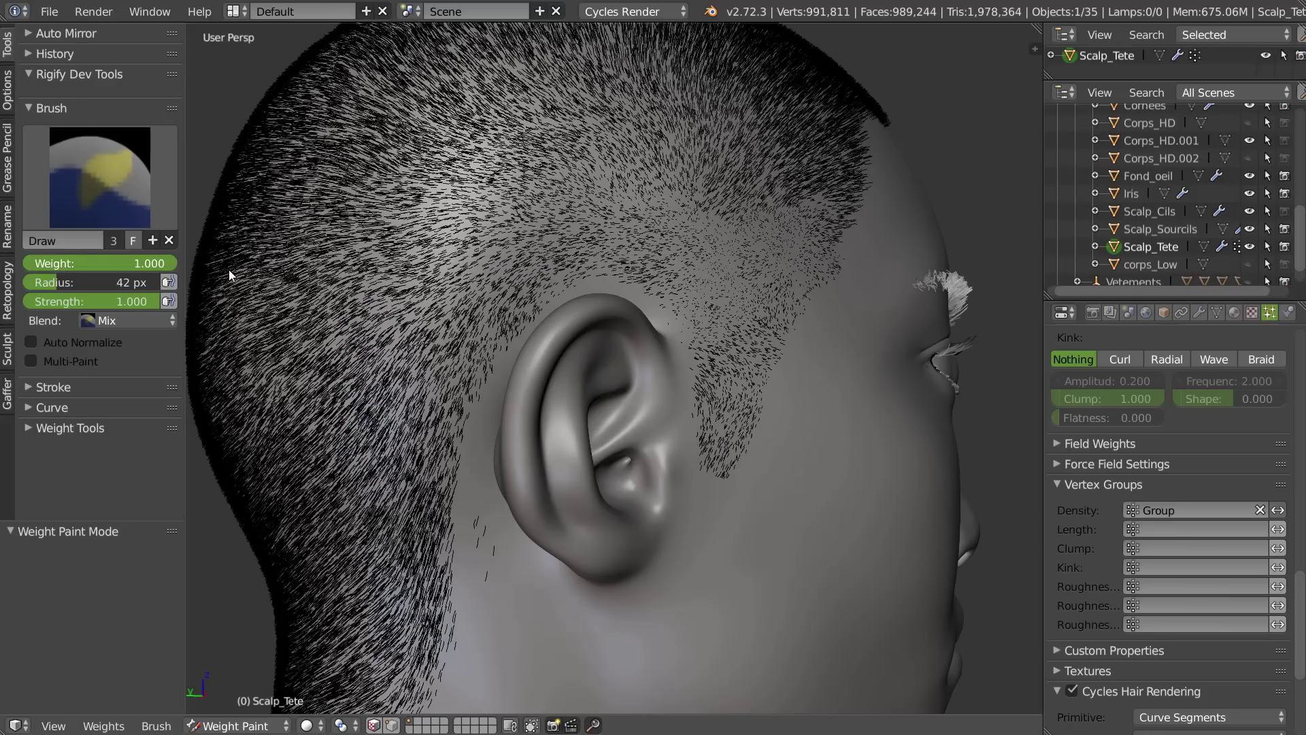
pyautogui.click(483, 540)
pyautogui.click(505, 574)
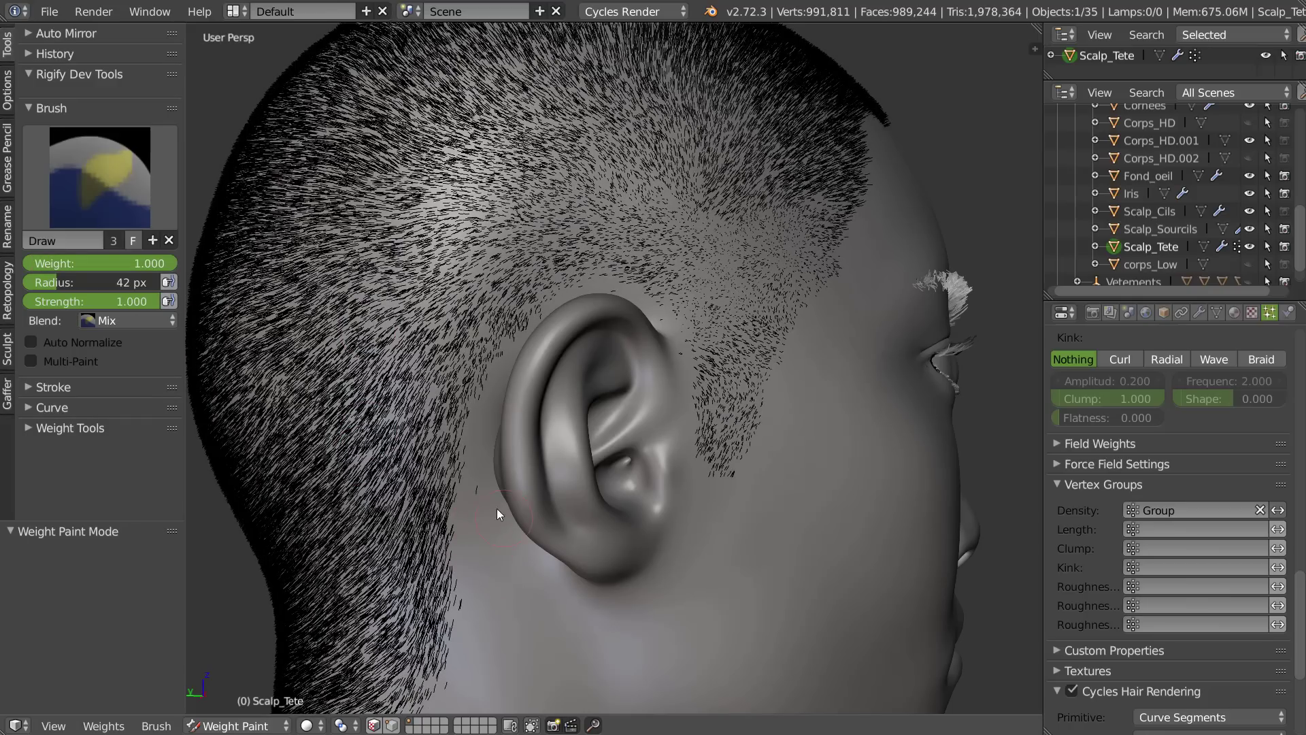
# - Set the brush weight to 0.000 and paint along the sideburn and up the temple hairline
pyautogui.moveTo(535, 468); pyautogui.dragTo(456, 497, button='middle')
pyautogui.moveTo(84, 264); pyautogui.dragTo(26, 264)
pyautogui.click(485, 515)
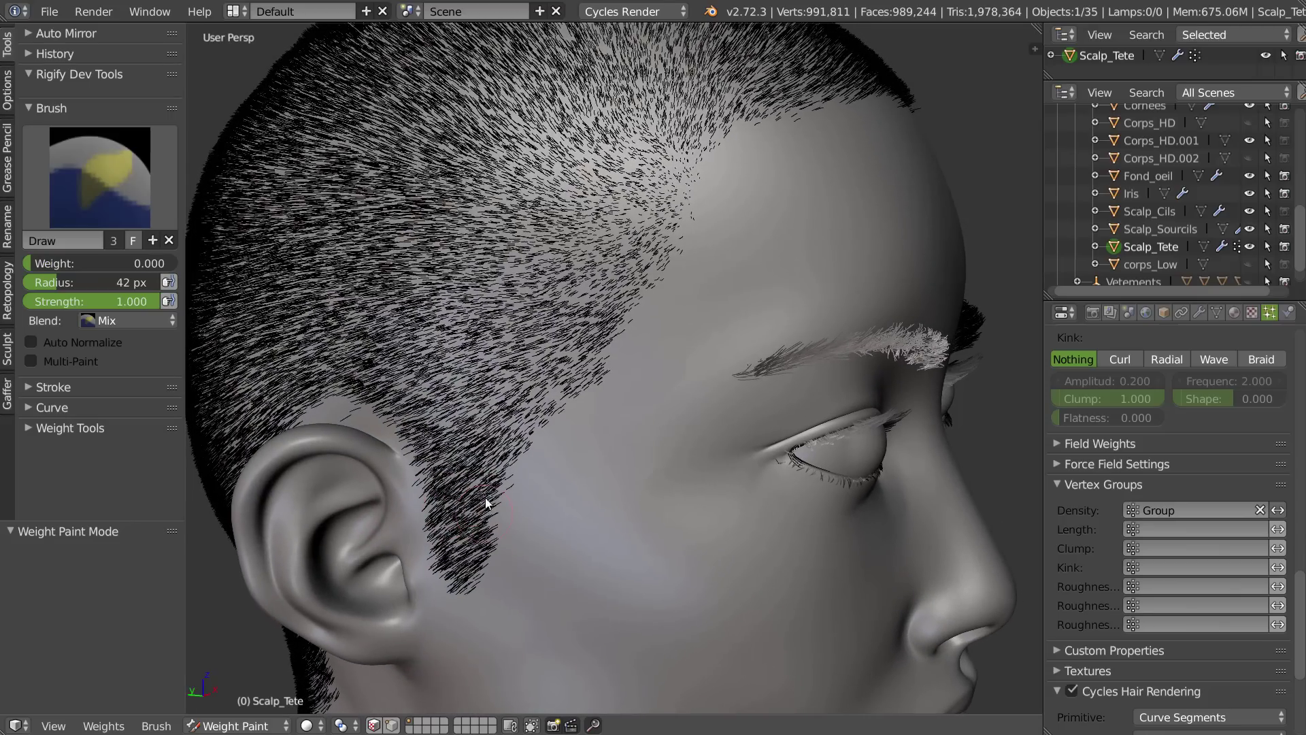
pyautogui.moveTo(491, 471)
pyautogui.mouseDown()
pyautogui.moveTo(518, 414)
pyautogui.moveTo(623, 306)
pyautogui.mouseUp()
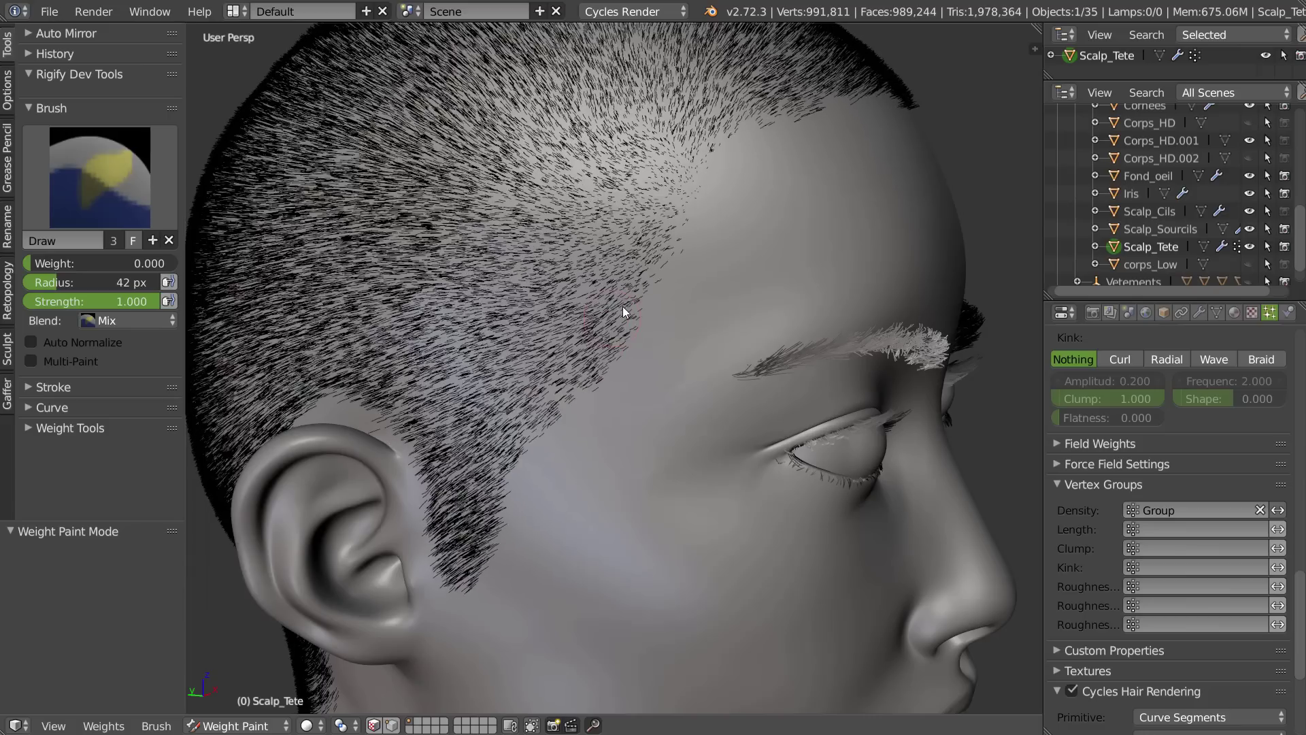
# - On the other side of the head, set the brush weight to 1.000 and extend the lower shaved stripe forward through the temple hairline
pyautogui.moveTo(630, 358); pyautogui.dragTo(481, 243, button='middle')
pyautogui.click(9, 96)
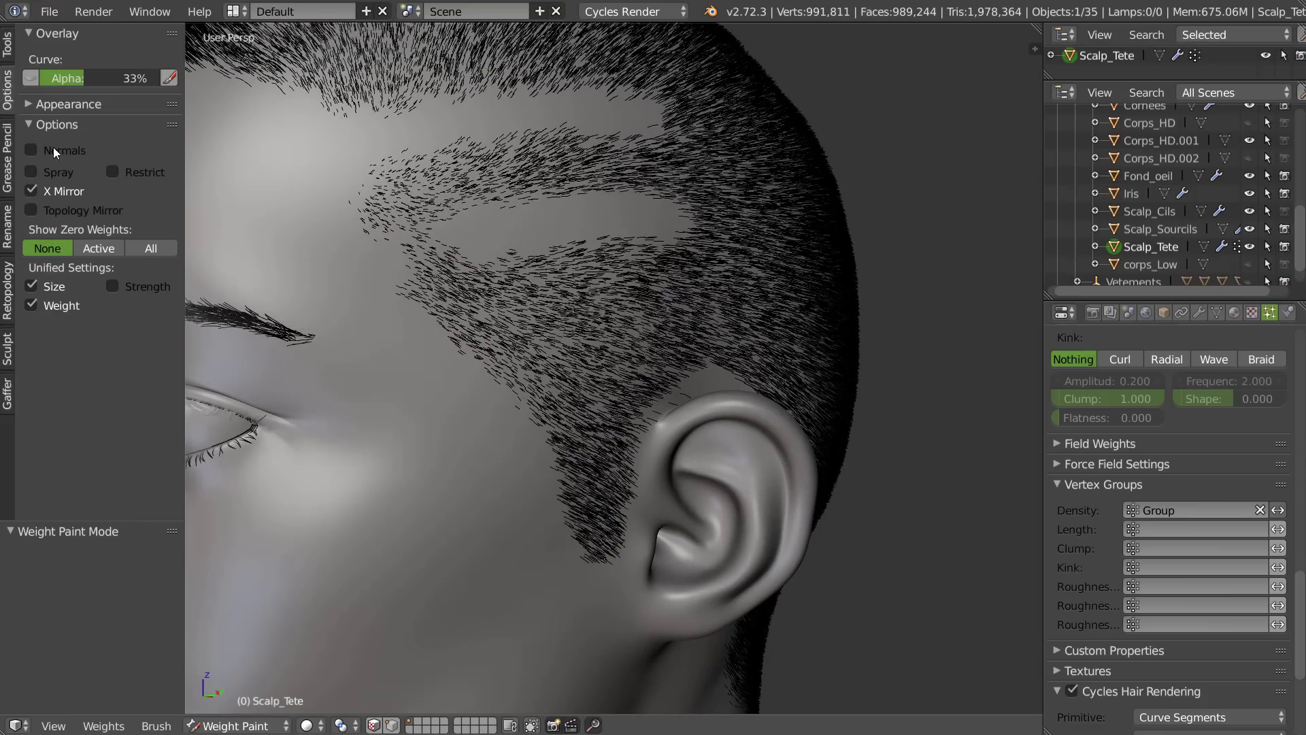
pyautogui.click(8, 46)
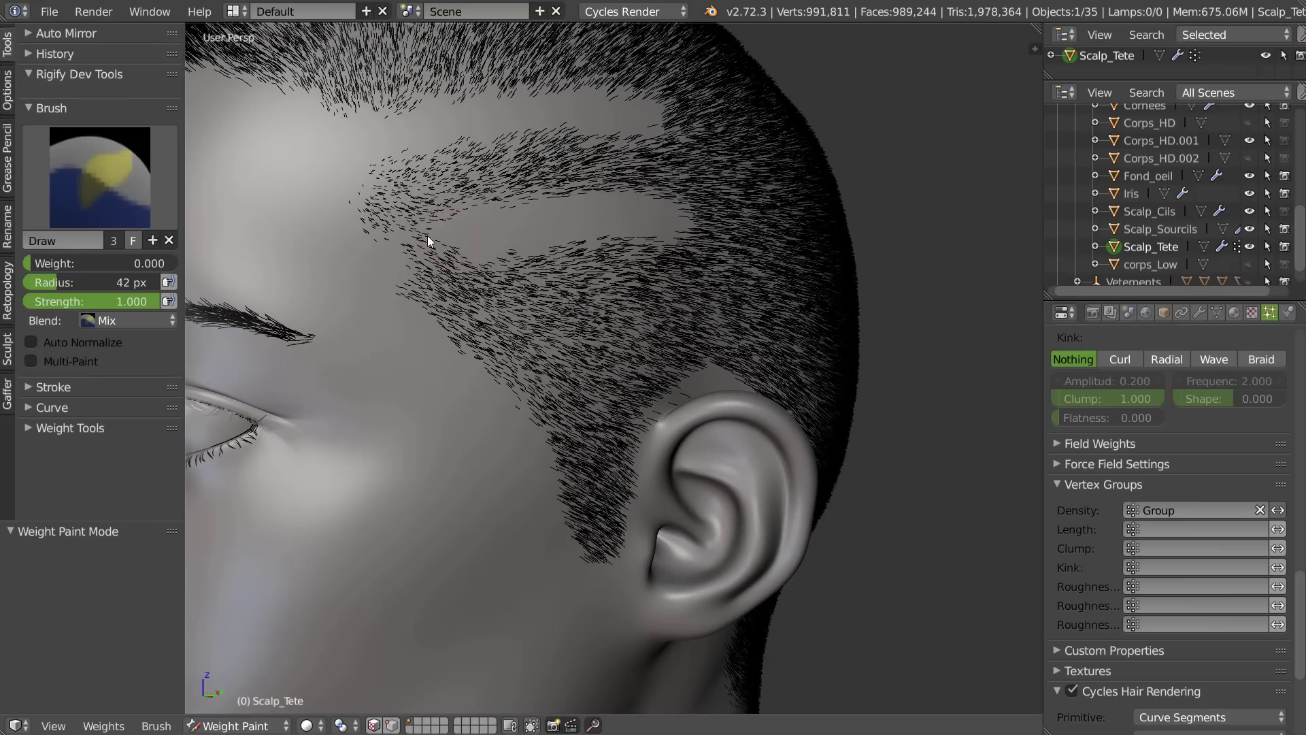
pyautogui.moveTo(431, 246)
pyautogui.mouseDown()
pyautogui.moveTo(414, 251)
pyautogui.moveTo(430, 246)
pyautogui.mouseUp()
pyautogui.hotkey('ctrl', 'z')
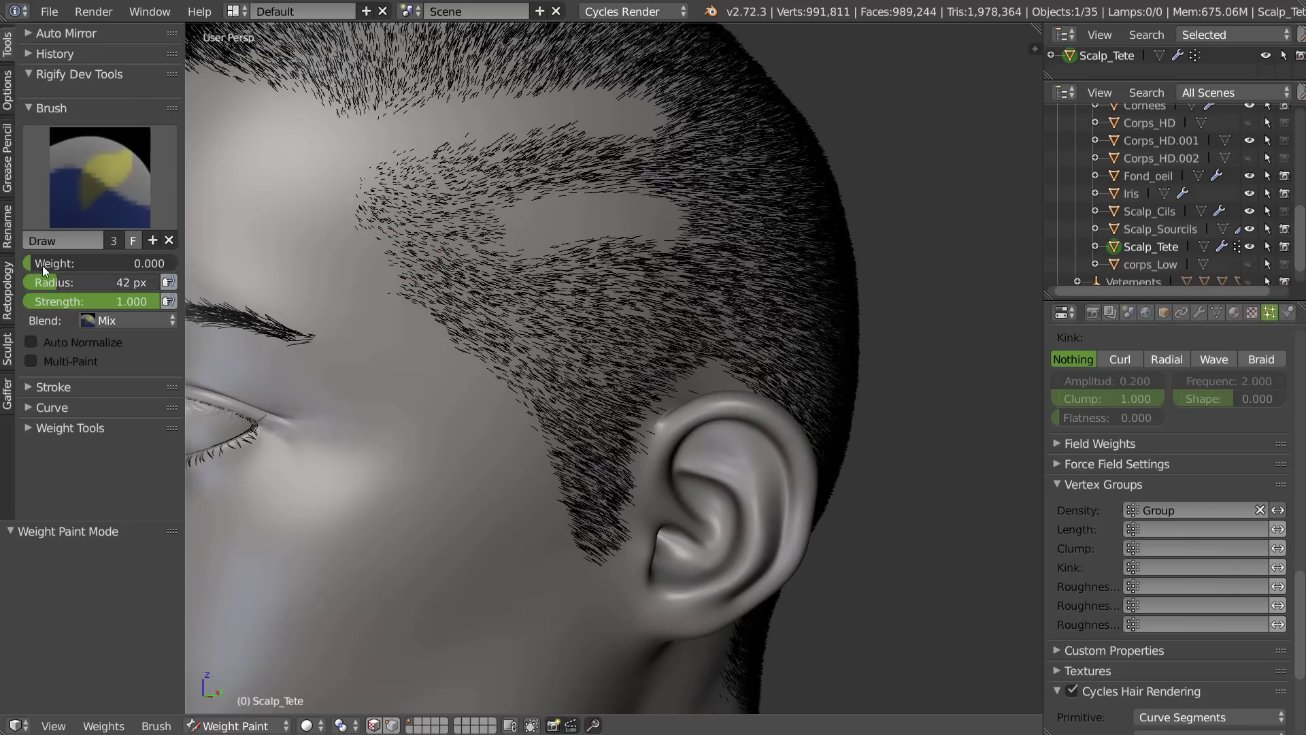
pyautogui.moveTo(42, 265); pyautogui.dragTo(333, 243)
pyautogui.moveTo(512, 228)
pyautogui.mouseDown()
pyautogui.moveTo(406, 253)
pyautogui.moveTo(431, 245)
pyautogui.mouseUp()
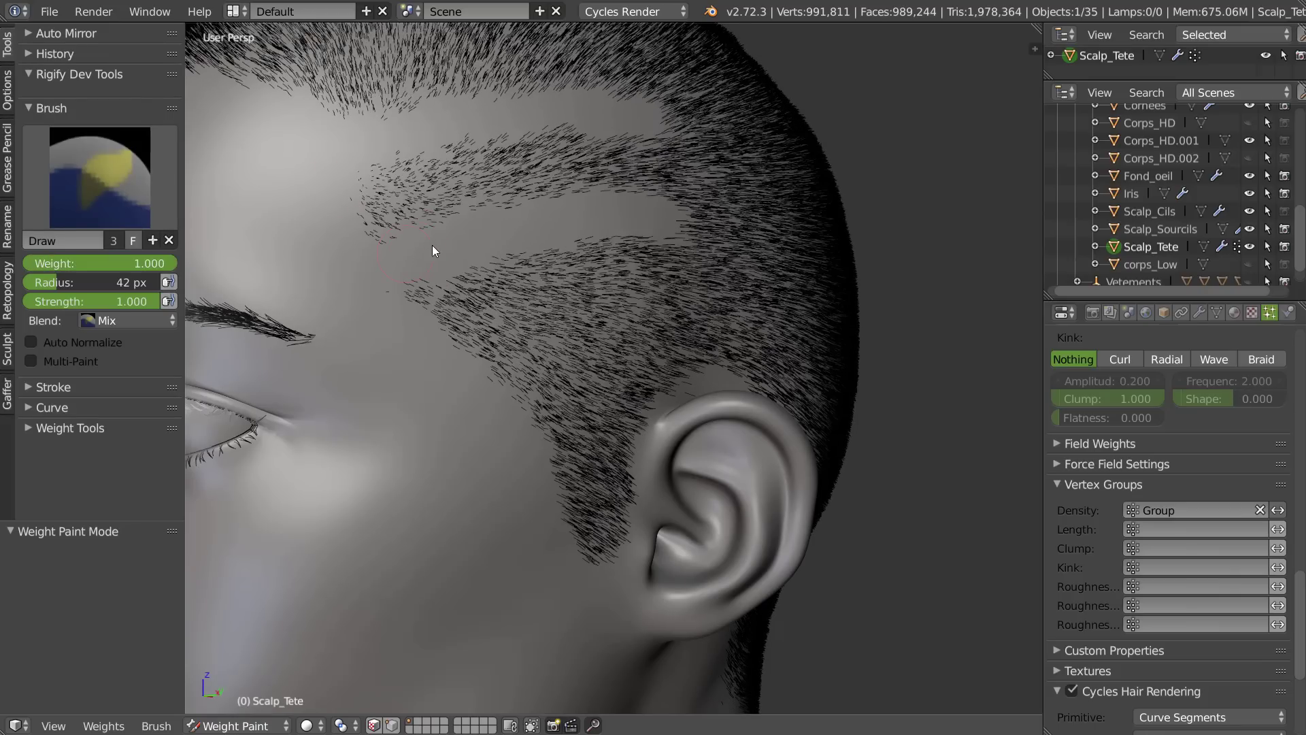
# - Set the brush weight to 0.000 and paint over the crown at the back of the head
pyautogui.scroll(-5, 627, 255)
pyautogui.moveTo(520, 315); pyautogui.dragTo(654, 306, button='middle')
pyautogui.moveTo(88, 262); pyautogui.dragTo(7, 263)
pyautogui.moveTo(619, 298); pyautogui.dragTo(580, 255)
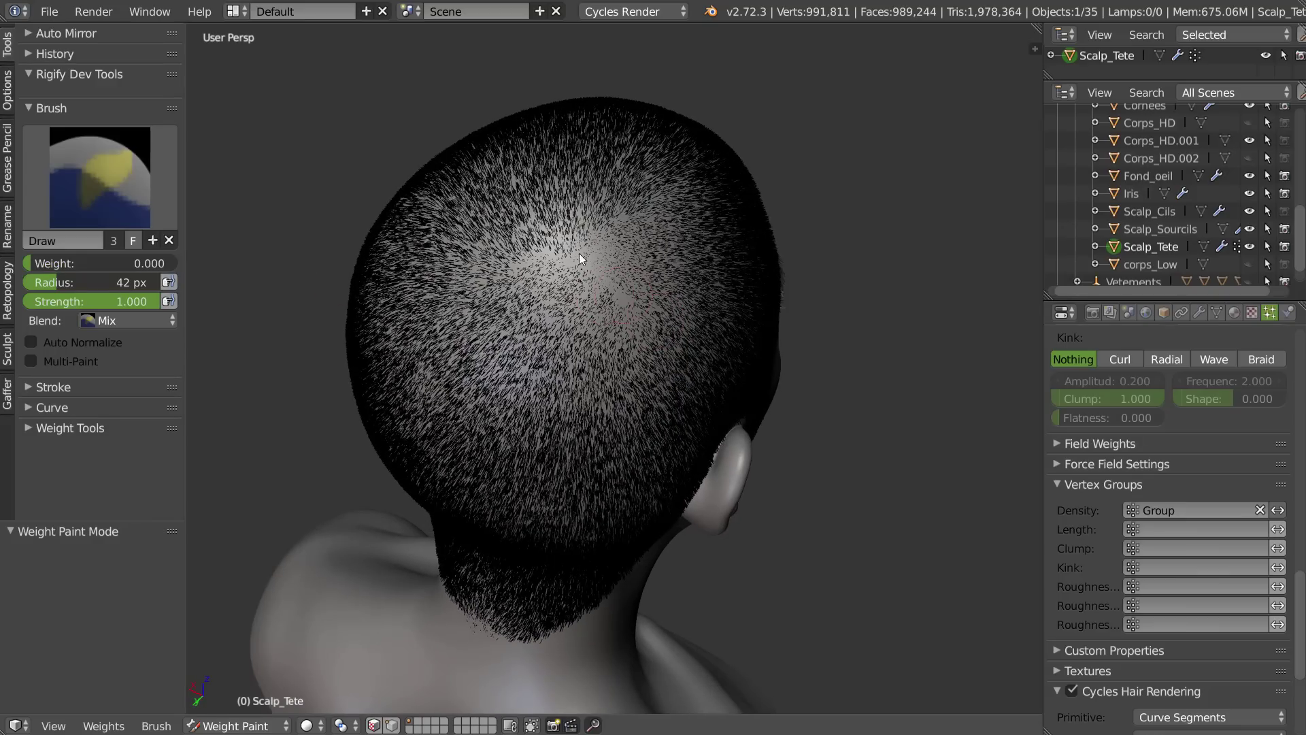
# - Paint with weight 0.000 below the lower shaved stripe above the ear, and inspect the hairline around to the front of the face
pyautogui.moveTo(622, 349); pyautogui.dragTo(414, 441, button='middle')
pyautogui.scroll(3, 555, 379)
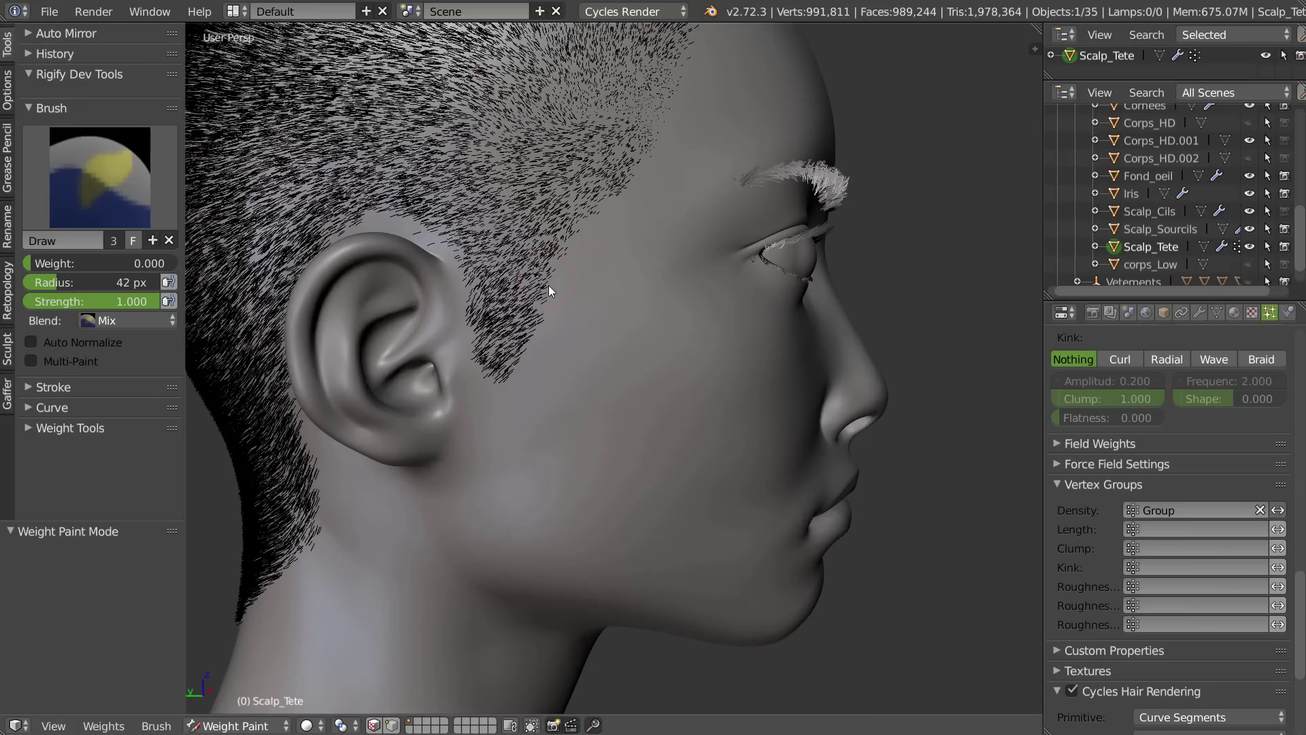
pyautogui.moveTo(670, 265)
pyautogui.mouseDown(button='middle')
pyautogui.moveTo(560, 247)
pyautogui.moveTo(449, 255)
pyautogui.moveTo(540, 265)
pyautogui.moveTo(455, 249)
pyautogui.moveTo(534, 285)
pyautogui.mouseUp(button='middle')
pyautogui.scroll(2, 534, 286)
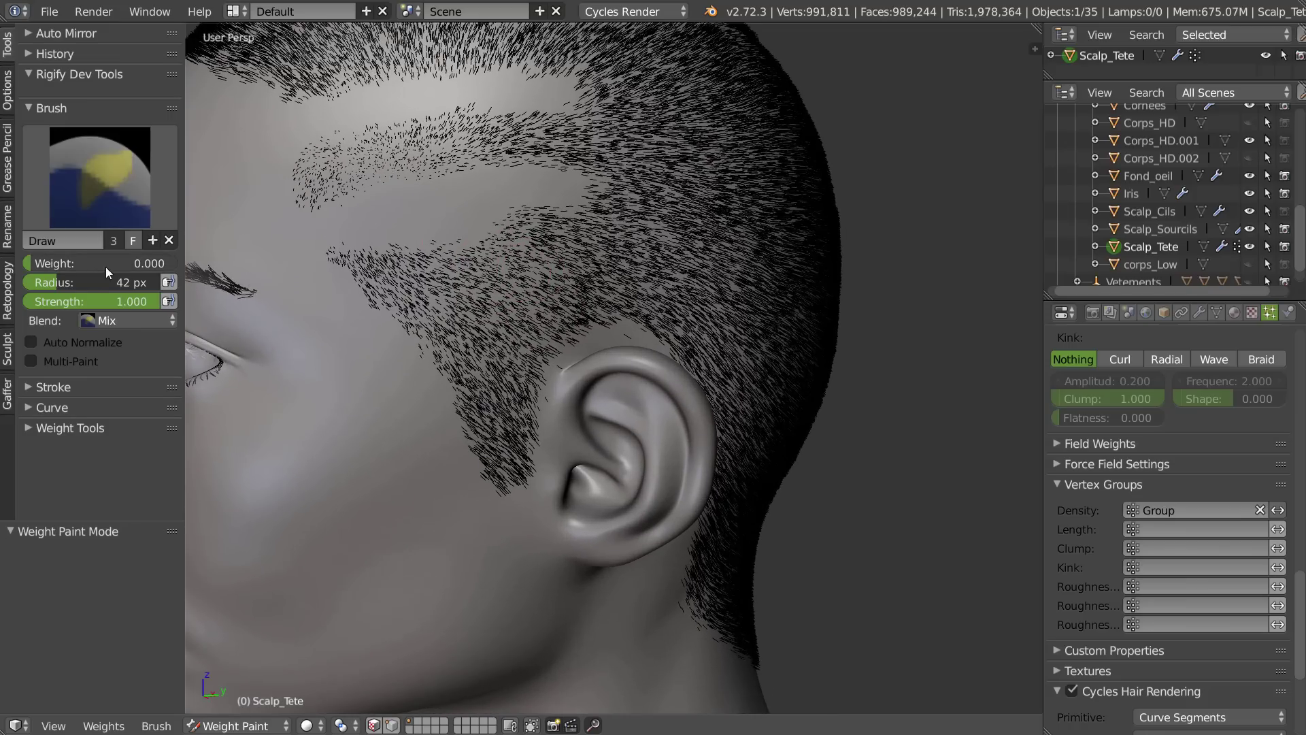
pyautogui.moveTo(407, 246)
pyautogui.mouseDown()
pyautogui.moveTo(529, 234)
pyautogui.moveTo(630, 250)
pyautogui.mouseUp()
pyautogui.moveTo(580, 264)
pyautogui.mouseDown(button='middle')
pyautogui.moveTo(602, 286)
pyautogui.moveTo(483, 267)
pyautogui.moveTo(513, 270)
pyautogui.mouseUp(button='middle')
pyautogui.scroll(-2, 749, 240)
pyautogui.moveTo(554, 214); pyautogui.dragTo(661, 199, button='middle')
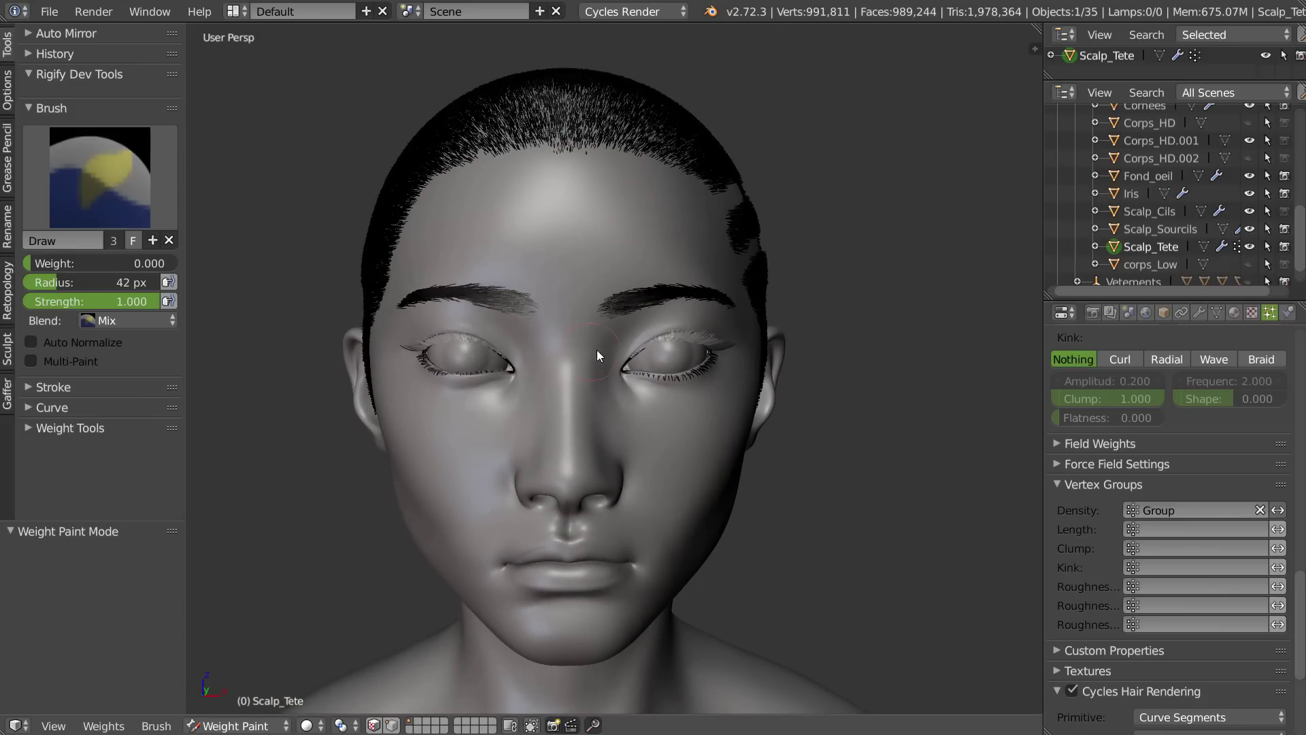
# - Return to Object Mode and, after checking Scalp_Cils and Iris, select Scalp_Tete with its particle system list in view
pyautogui.hotkey('ctrl', 'Tab')
pyautogui.click(1162, 212)
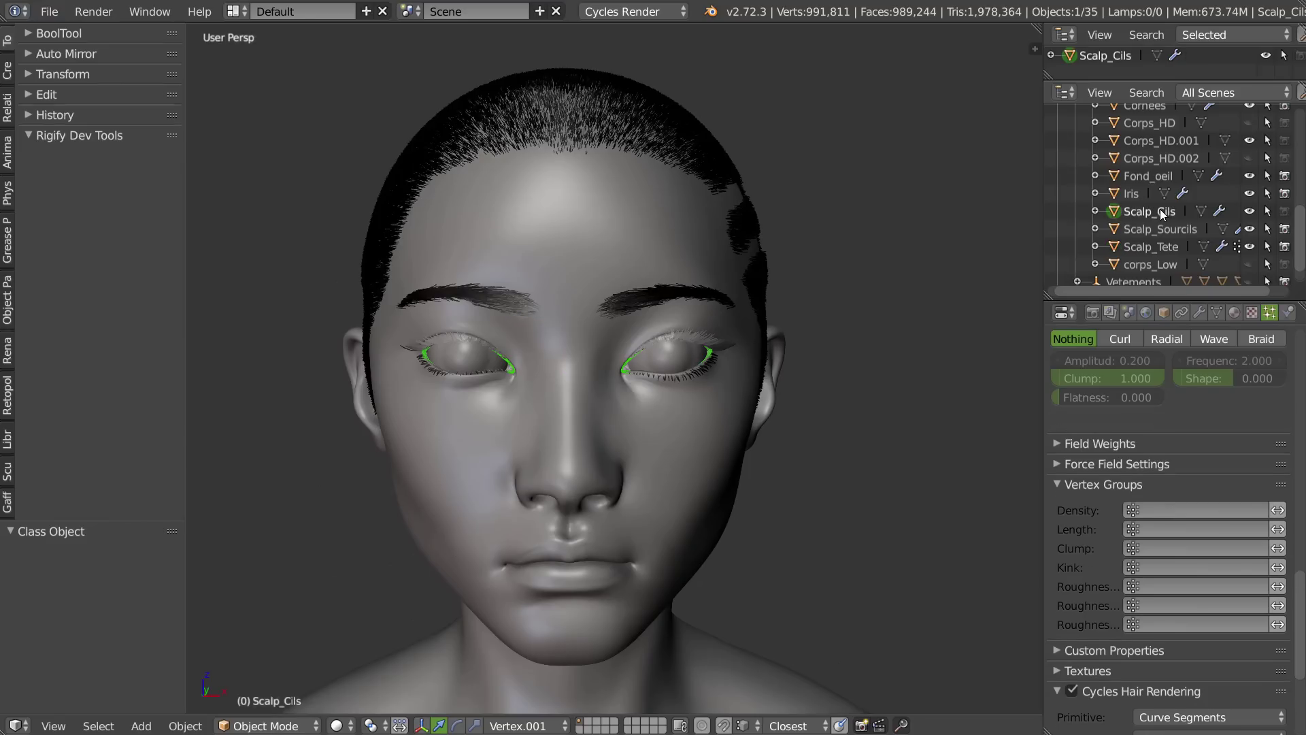
pyautogui.click(1132, 194)
pyautogui.scroll(-3, 615, 274)
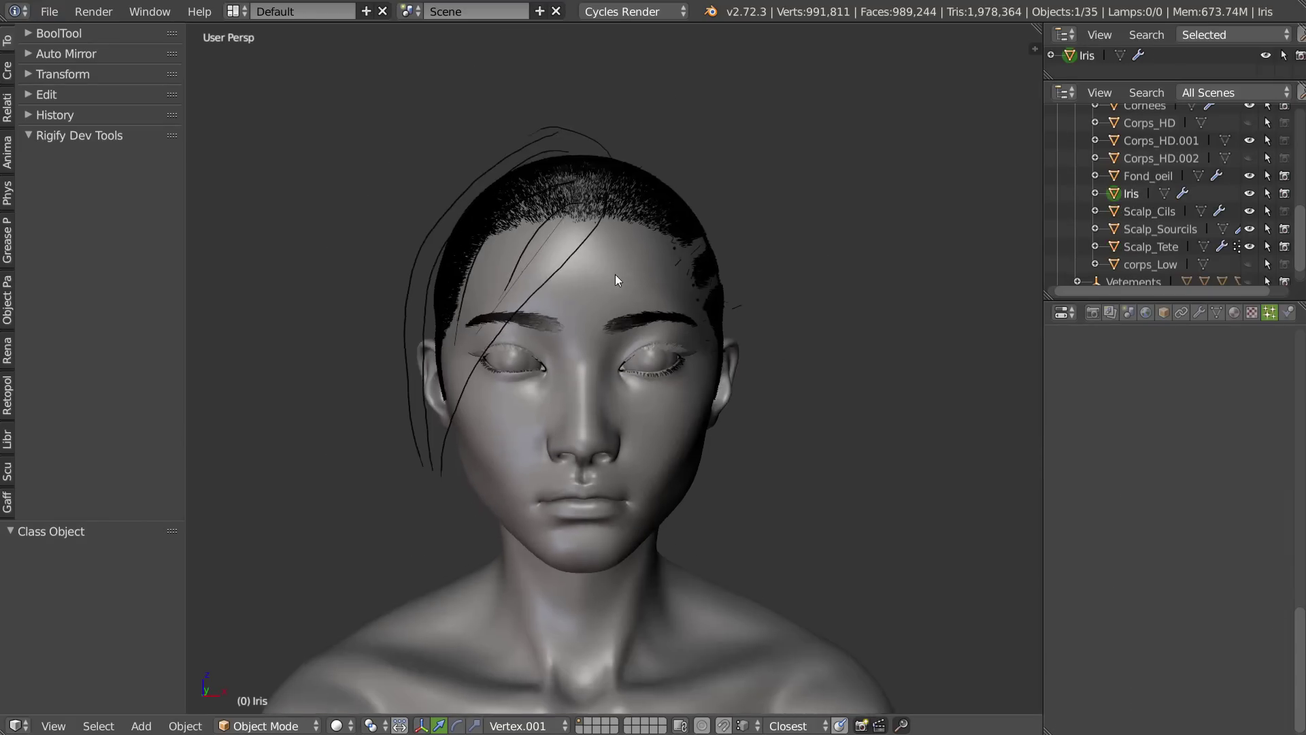
pyautogui.scroll(-1, 573, 271)
pyautogui.scroll(2, 570, 279)
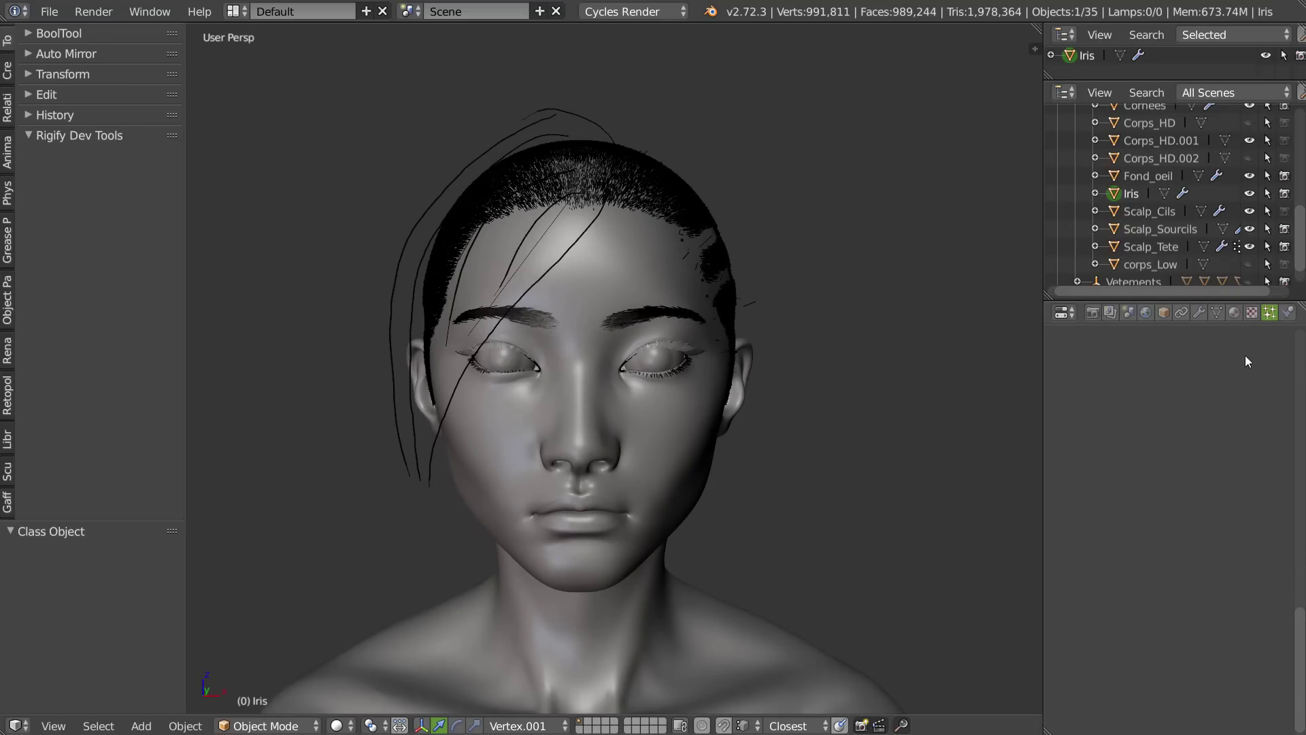
pyautogui.moveTo(1139, 455); pyautogui.dragTo(1136, 701, button='middle')
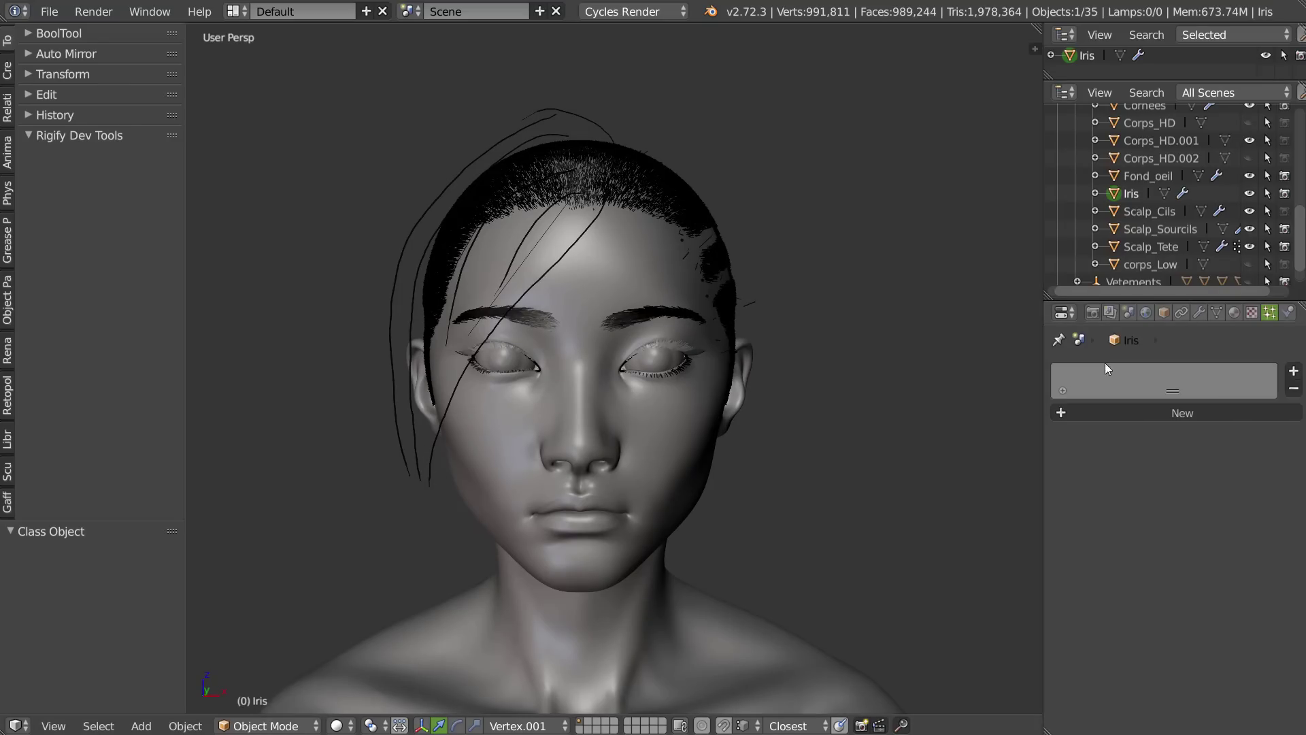
pyautogui.click(1150, 247)
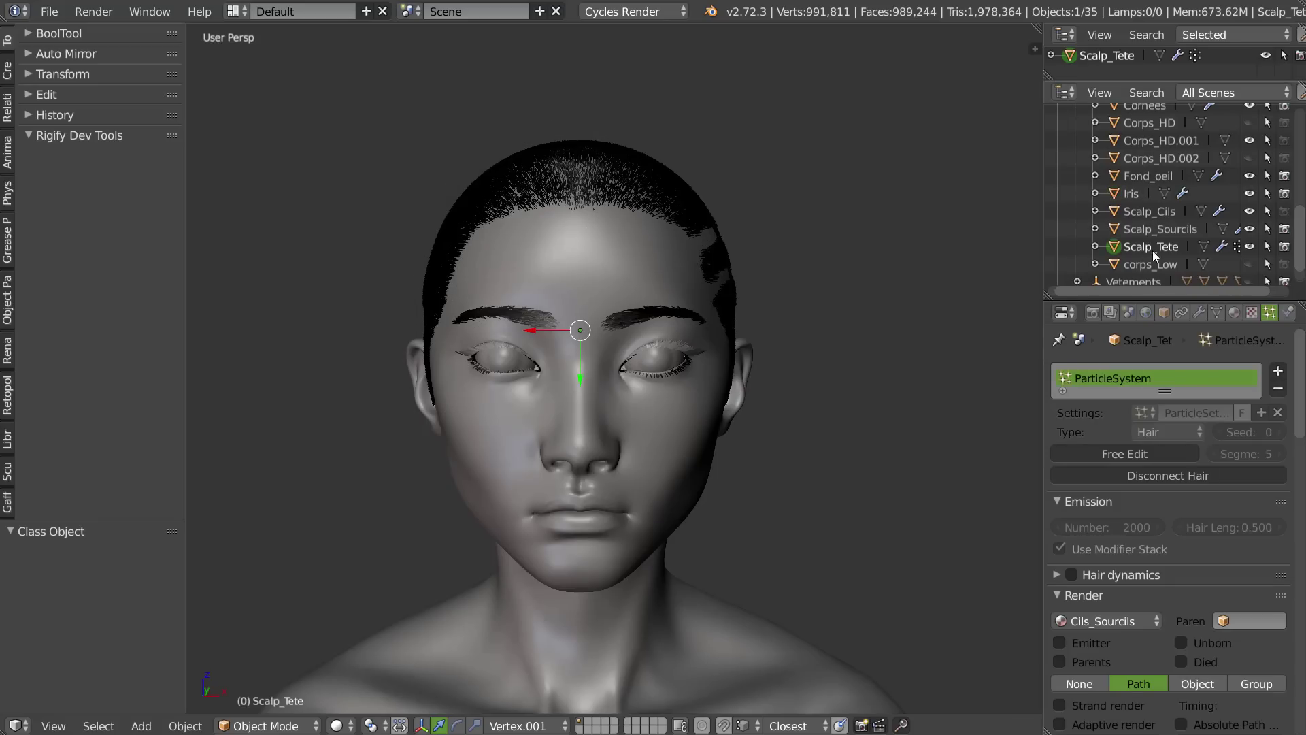
# - From the front view, sketch long hair strands with Grease Pencil, sweeping from the crown and forehead down one side of the face
pyautogui.moveTo(588, 284); pyautogui.dragTo(578, 279, button='middle')
pyautogui.press('q')
pyautogui.click(570, 246)
pyautogui.keyDown('shift'); pyautogui.moveTo(578, 279); pyautogui.dragTo(587, 330, button='middle'); pyautogui.keyUp('shift')
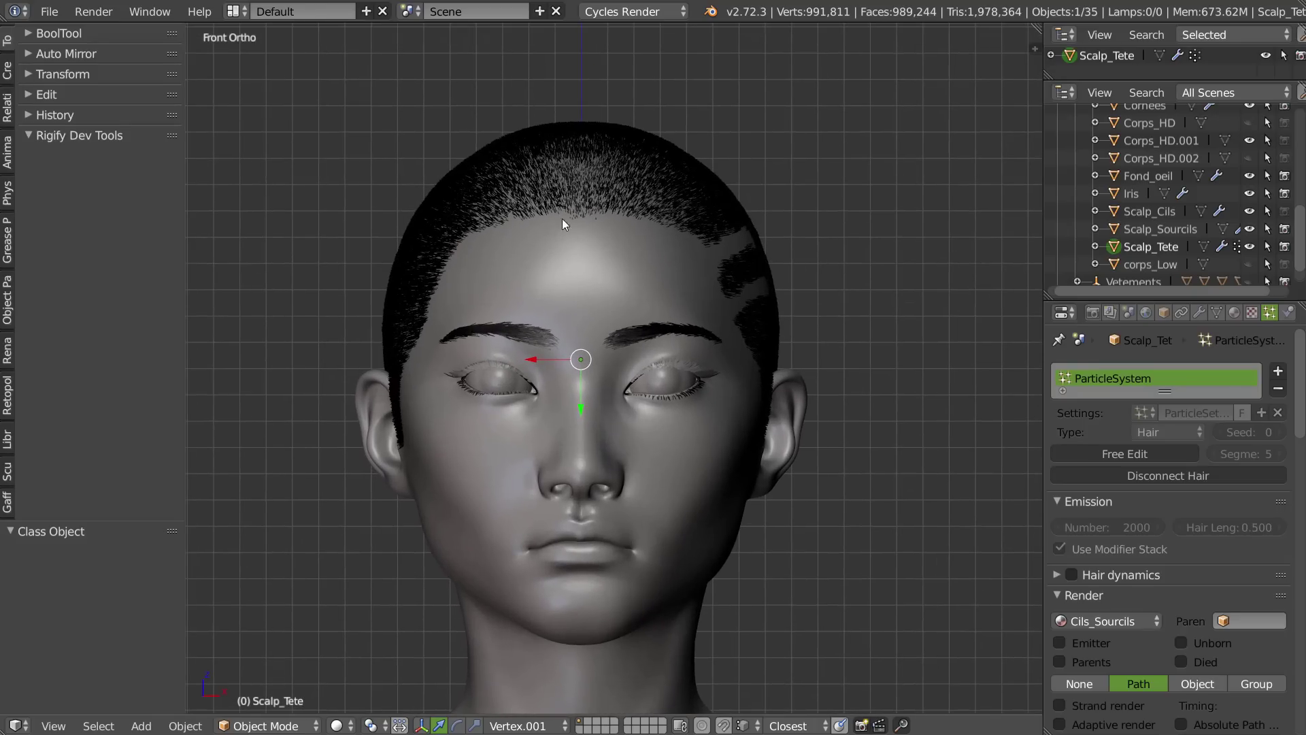
pyautogui.moveTo(594, 187)
pyautogui.mouseDown()
pyautogui.moveTo(484, 304)
pyautogui.moveTo(432, 432)
pyautogui.moveTo(409, 561)
pyautogui.mouseUp()
pyautogui.moveTo(575, 114)
pyautogui.mouseDown()
pyautogui.moveTo(422, 137)
pyautogui.moveTo(349, 345)
pyautogui.moveTo(378, 592)
pyautogui.mouseUp()
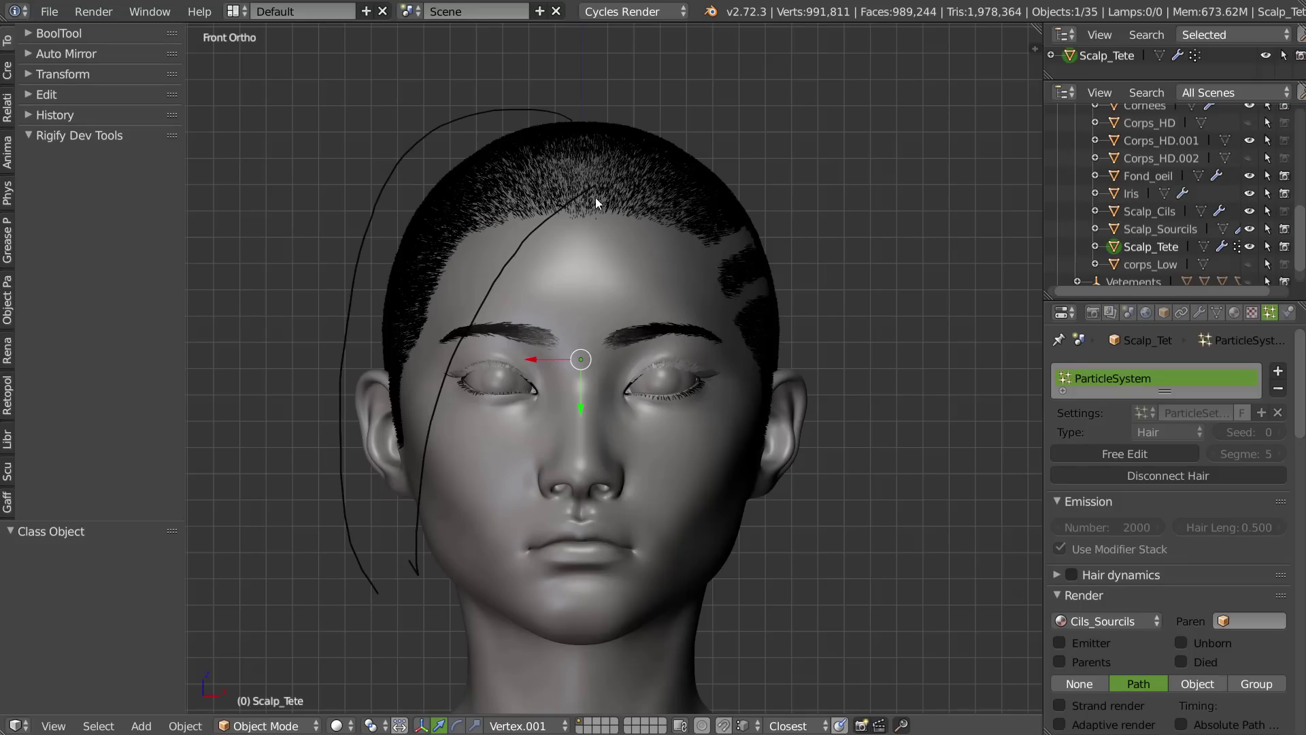
pyautogui.moveTo(591, 191)
pyautogui.mouseDown()
pyautogui.moveTo(518, 275)
pyautogui.moveTo(414, 480)
pyautogui.moveTo(388, 605)
pyautogui.mouseUp()
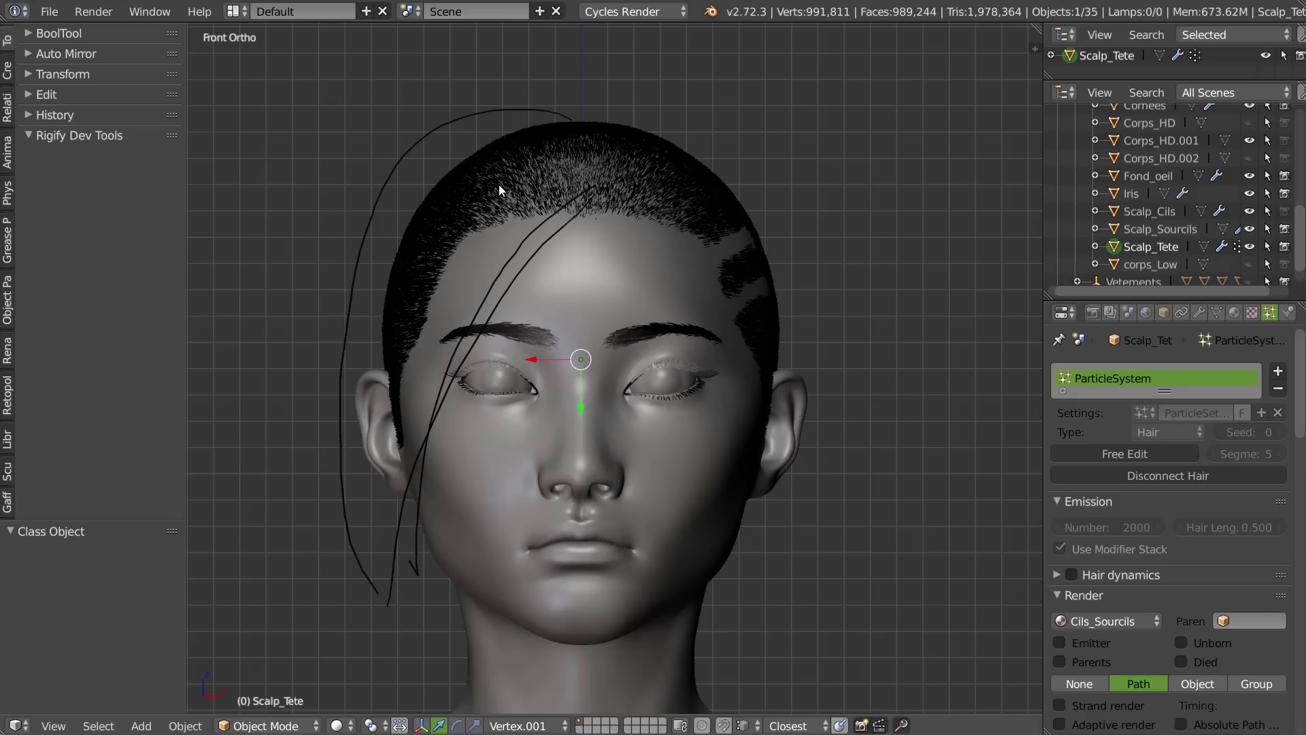
pyautogui.moveTo(583, 218); pyautogui.dragTo(528, 305)
pyautogui.moveTo(591, 196); pyautogui.dragTo(556, 255)
pyautogui.moveTo(588, 169)
pyautogui.mouseDown()
pyautogui.moveTo(481, 246)
pyautogui.moveTo(396, 471)
pyautogui.mouseUp()
pyautogui.moveTo(499, 170)
pyautogui.mouseDown()
pyautogui.moveTo(385, 473)
pyautogui.moveTo(365, 272)
pyautogui.moveTo(360, 472)
pyautogui.mouseUp()
pyautogui.moveTo(408, 149)
pyautogui.mouseDown()
pyautogui.moveTo(338, 359)
pyautogui.moveTo(353, 478)
pyautogui.mouseUp()
pyautogui.moveTo(555, 306)
pyautogui.mouseDown(button='middle')
pyautogui.moveTo(562, 335)
pyautogui.moveTo(584, 342)
pyautogui.moveTo(673, 339)
pyautogui.moveTo(539, 341)
pyautogui.moveTo(593, 320)
pyautogui.moveTo(665, 324)
pyautogui.moveTo(544, 350)
pyautogui.moveTo(581, 316)
pyautogui.mouseUp(button='middle')
pyautogui.scroll(-5, 584, 341)
pyautogui.scroll(1, 593, 320)
pyautogui.scroll(1, 582, 316)
pyautogui.scroll(-2, 585, 315)
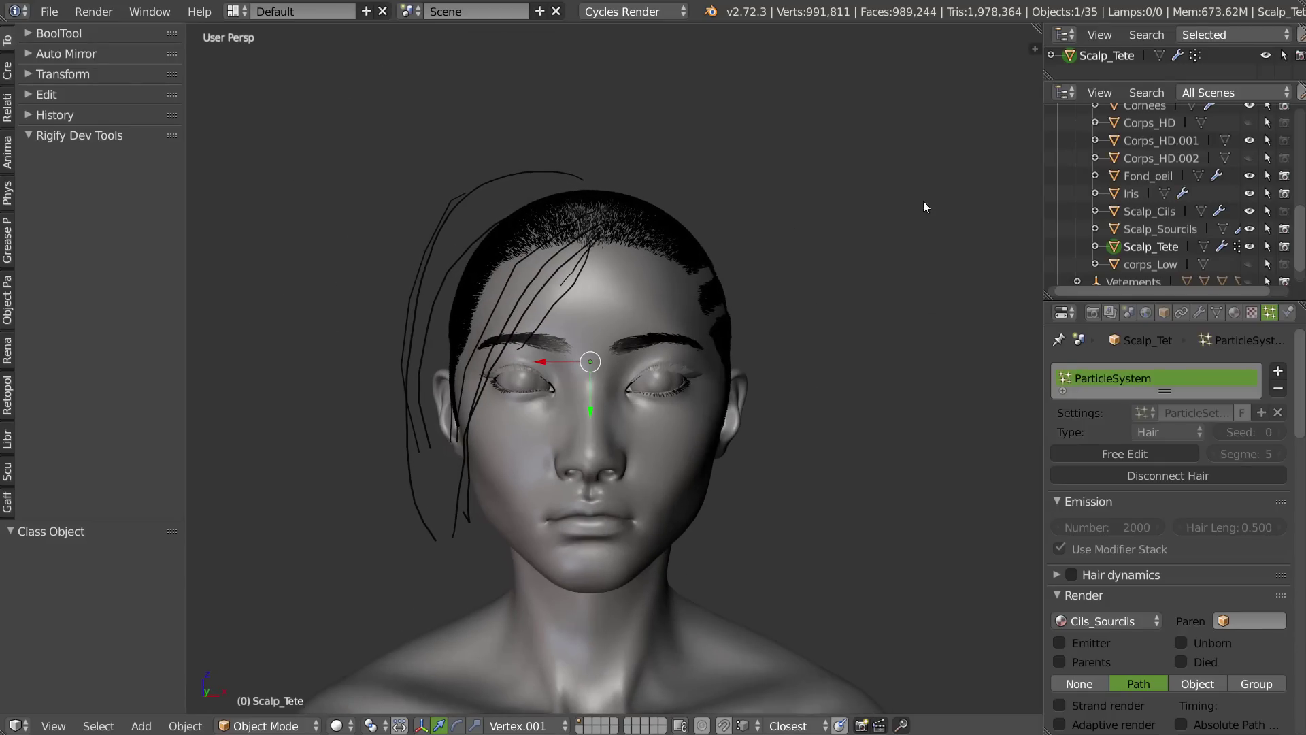
# - Show the viewport properties and toggle the Grease Pencil display off and on to check the hair sketch
pyautogui.press('n')
pyautogui.moveTo(908, 86); pyautogui.dragTo(948, 435, button='middle')
pyautogui.click(910, 27)
pyautogui.click(912, 29)
pyautogui.click(912, 28)
pyautogui.click(916, 27)
pyautogui.moveTo(413, 294)
pyautogui.mouseDown(button='middle')
pyautogui.moveTo(443, 309)
pyautogui.moveTo(484, 301)
pyautogui.moveTo(397, 288)
pyautogui.moveTo(512, 286)
pyautogui.moveTo(509, 263)
pyautogui.mouseUp(button='middle')
pyautogui.scroll(2, 487, 299)
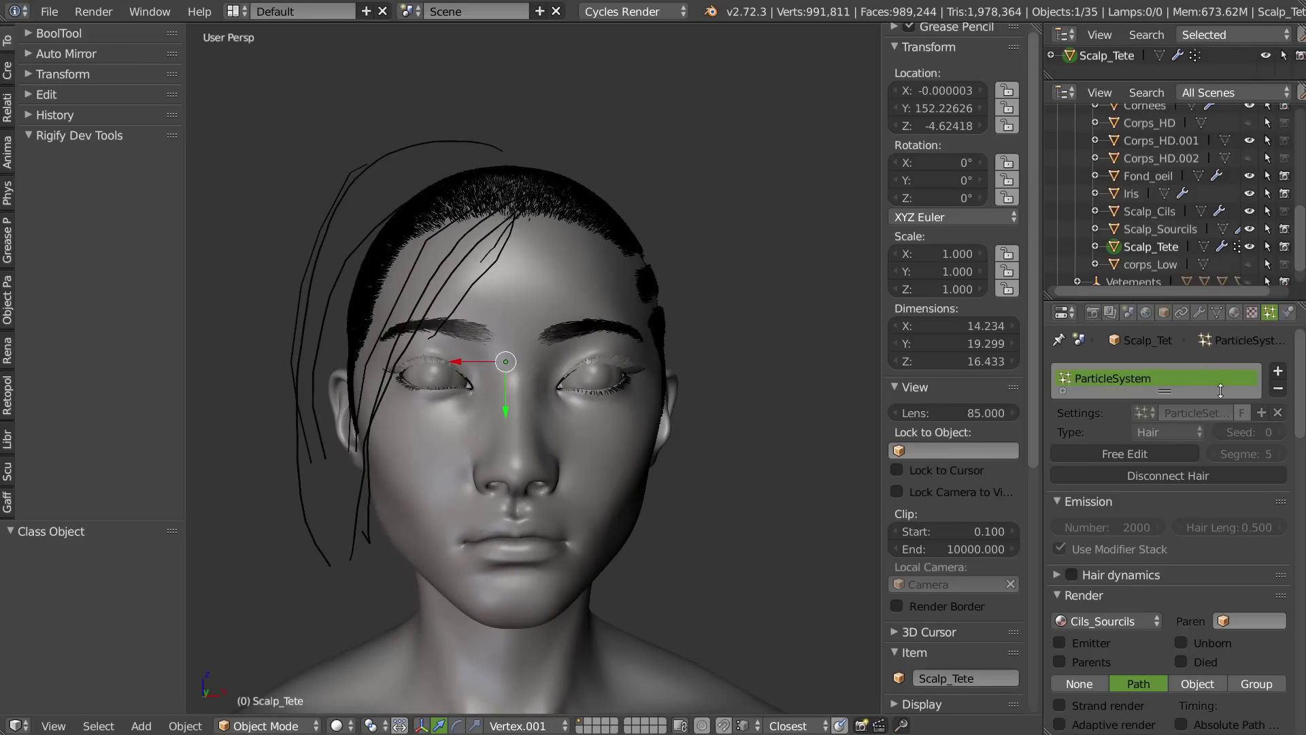
# - Rename Scalp_Tete's particle system to fur and add a second particle system named long_hairs
pyautogui.doubleClick(1120, 378)
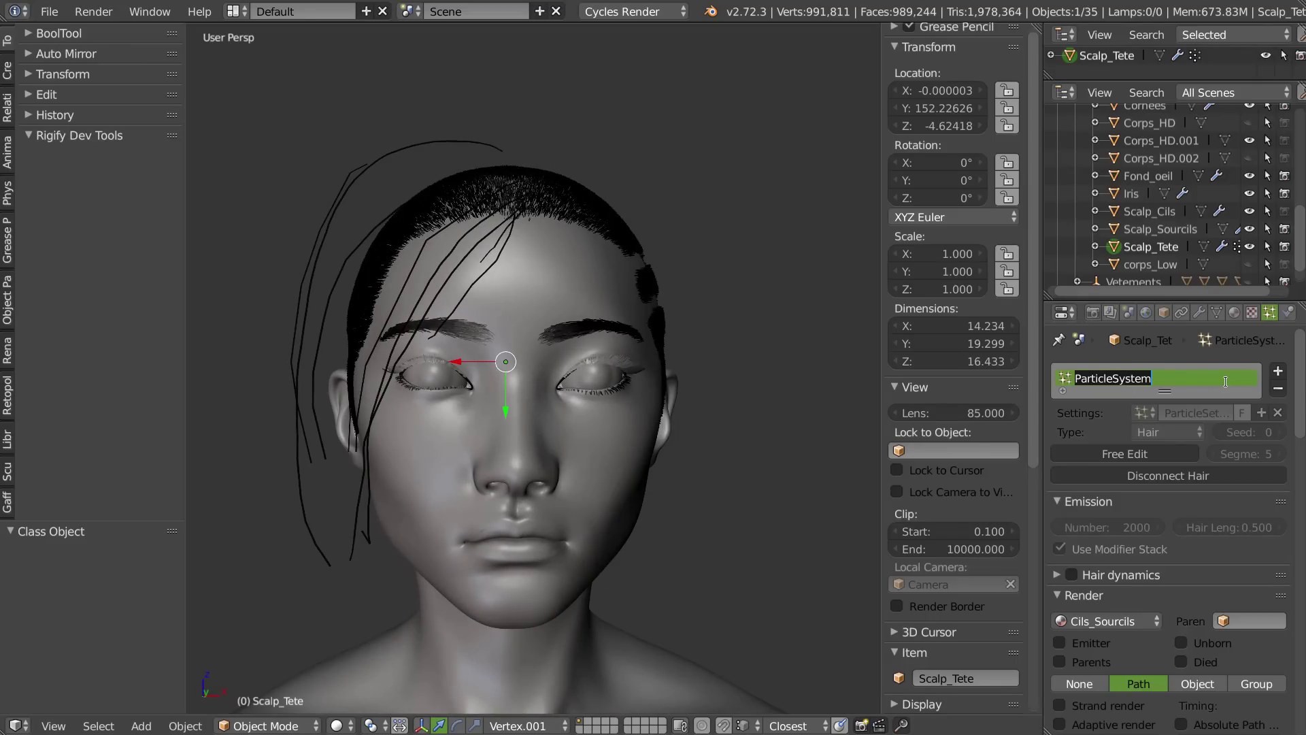
pyautogui.write('fur')
pyautogui.press('Return')
pyautogui.click(1279, 370)
pyautogui.doubleClick(1108, 395)
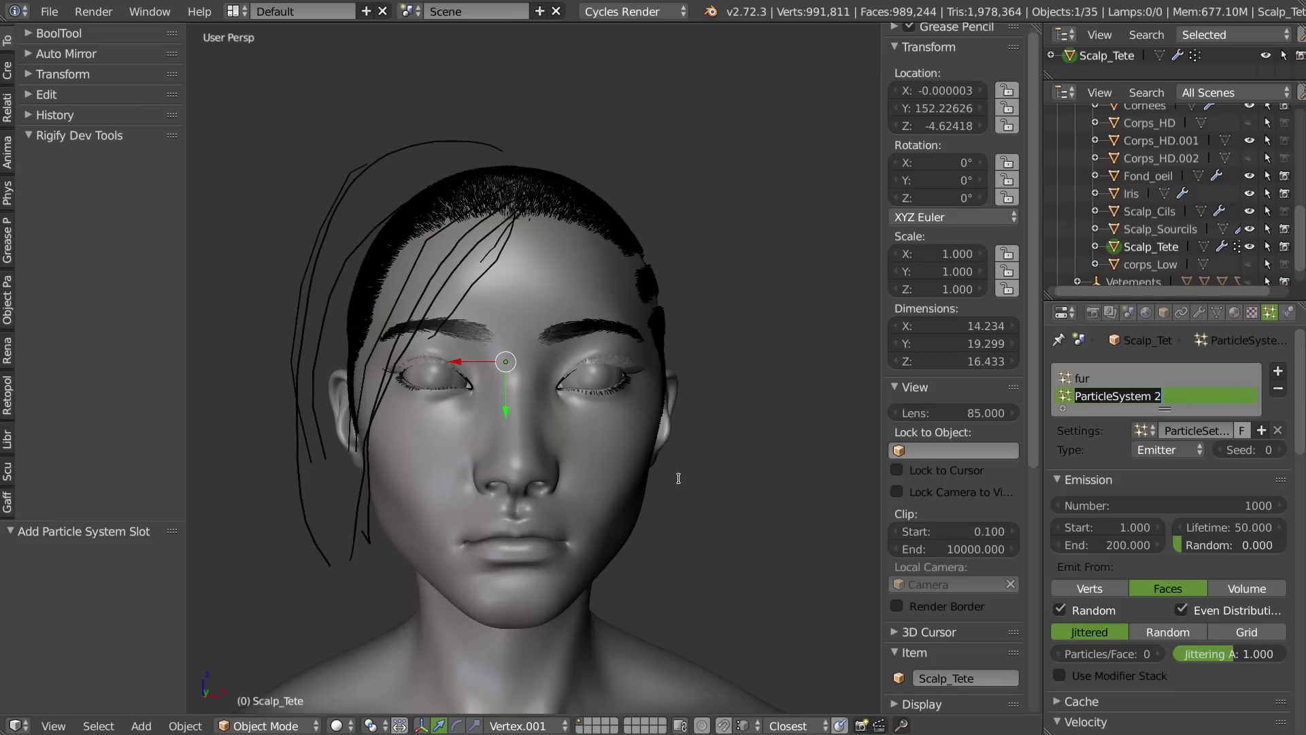
pyautogui.write('long')
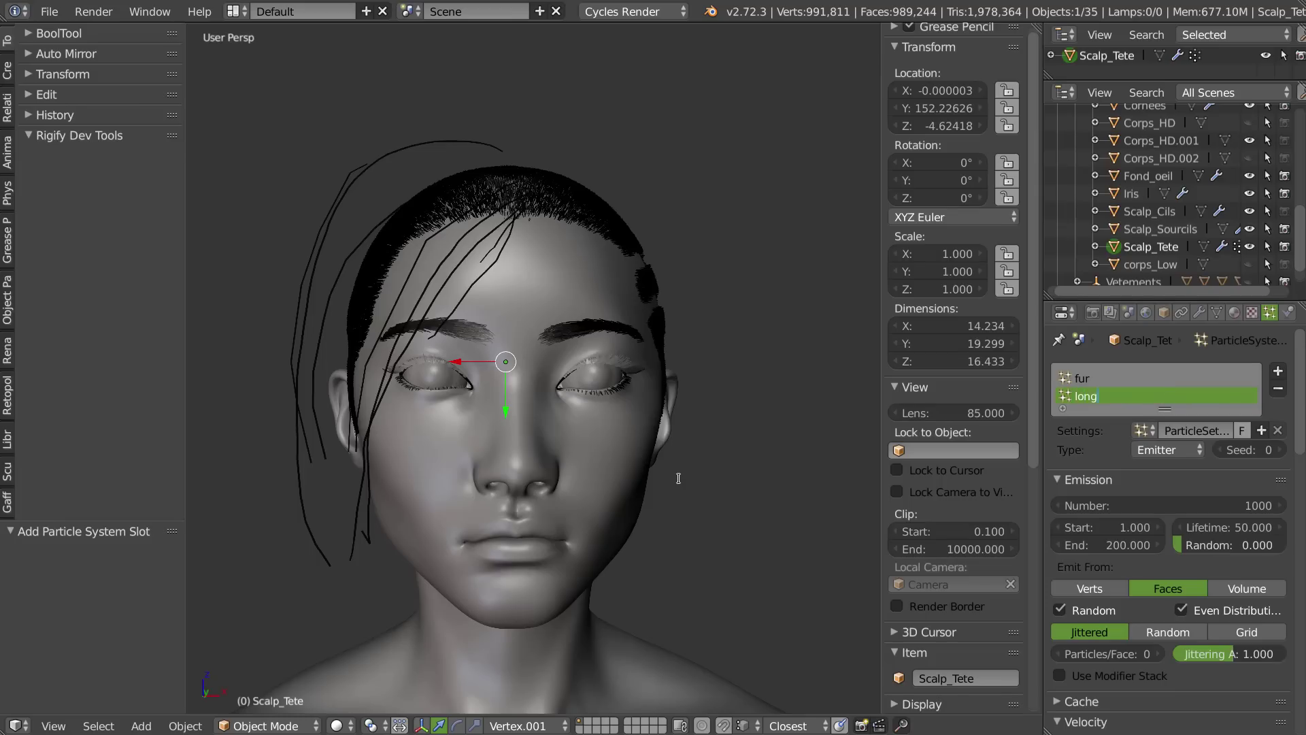
pyautogui.write('_hairs')
pyautogui.press('Return')
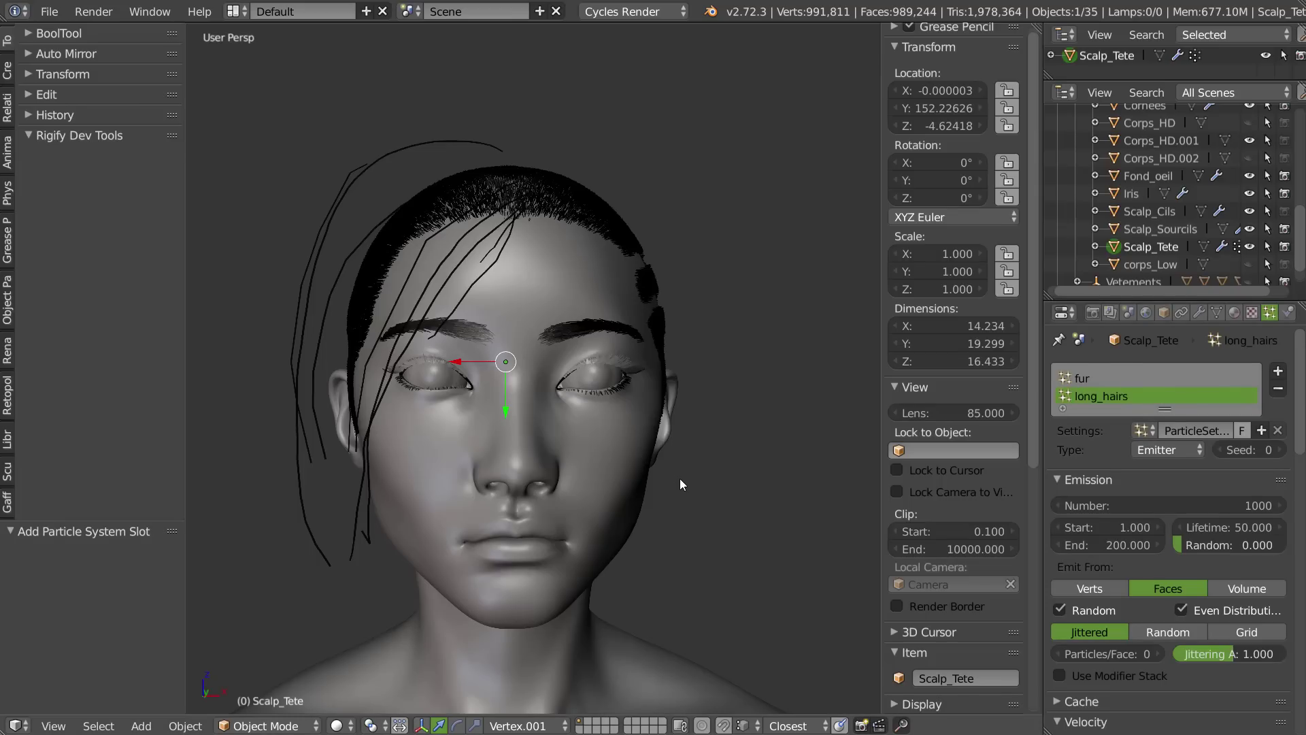
# - Change the long_hairs system's type to Hair and set its hair length to 3.560
pyautogui.click(1167, 451)
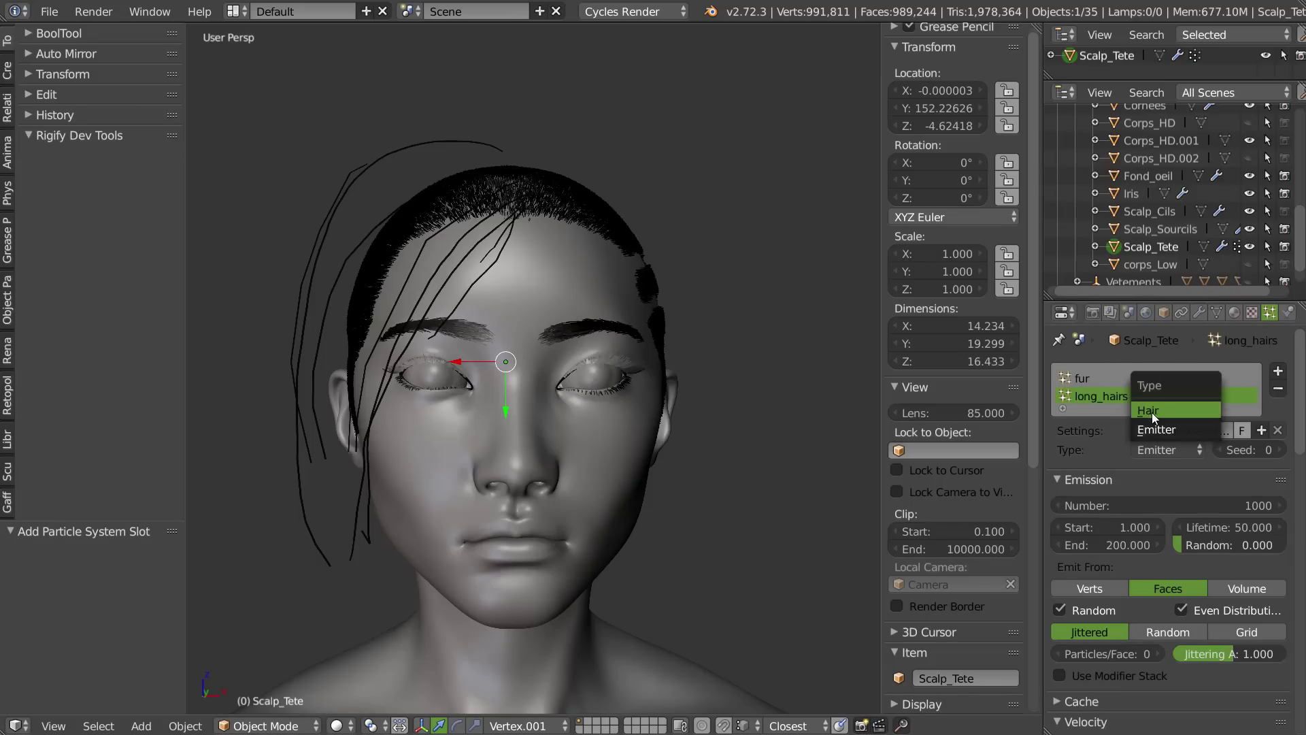
pyautogui.click(1148, 411)
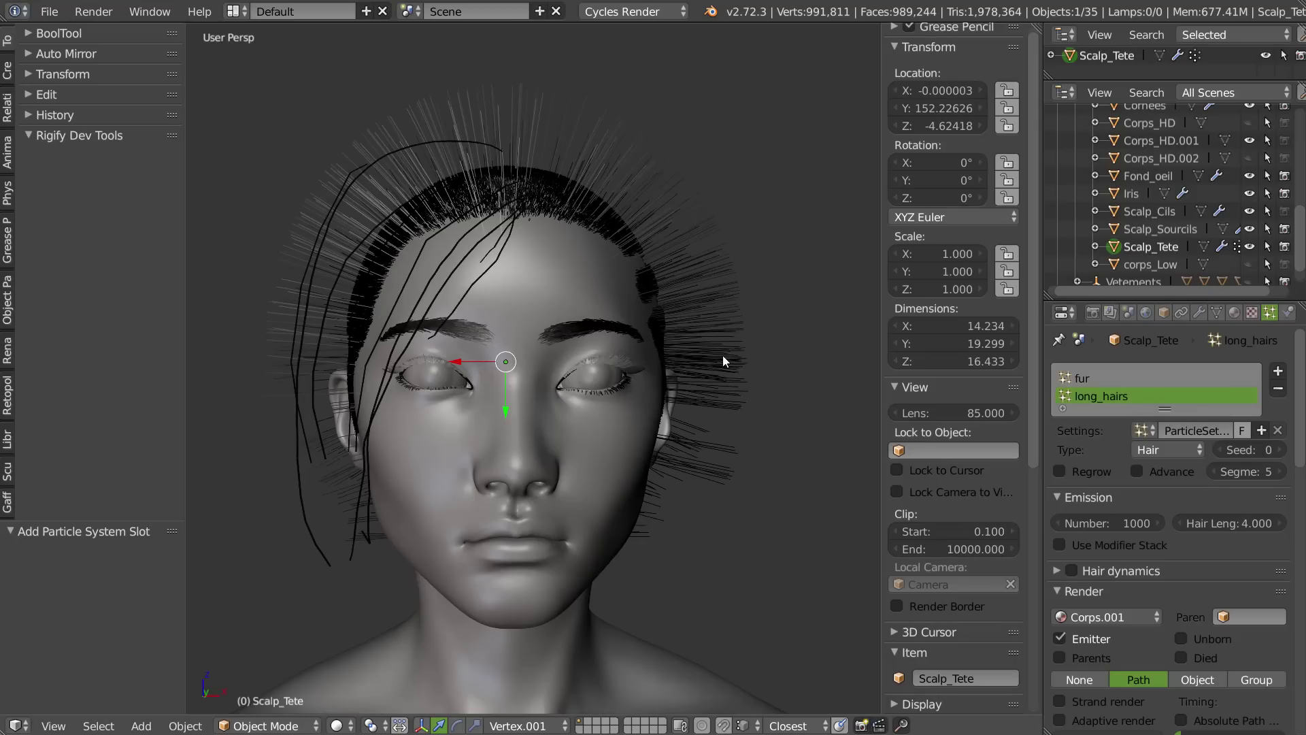
pyautogui.scroll(-1, 723, 355)
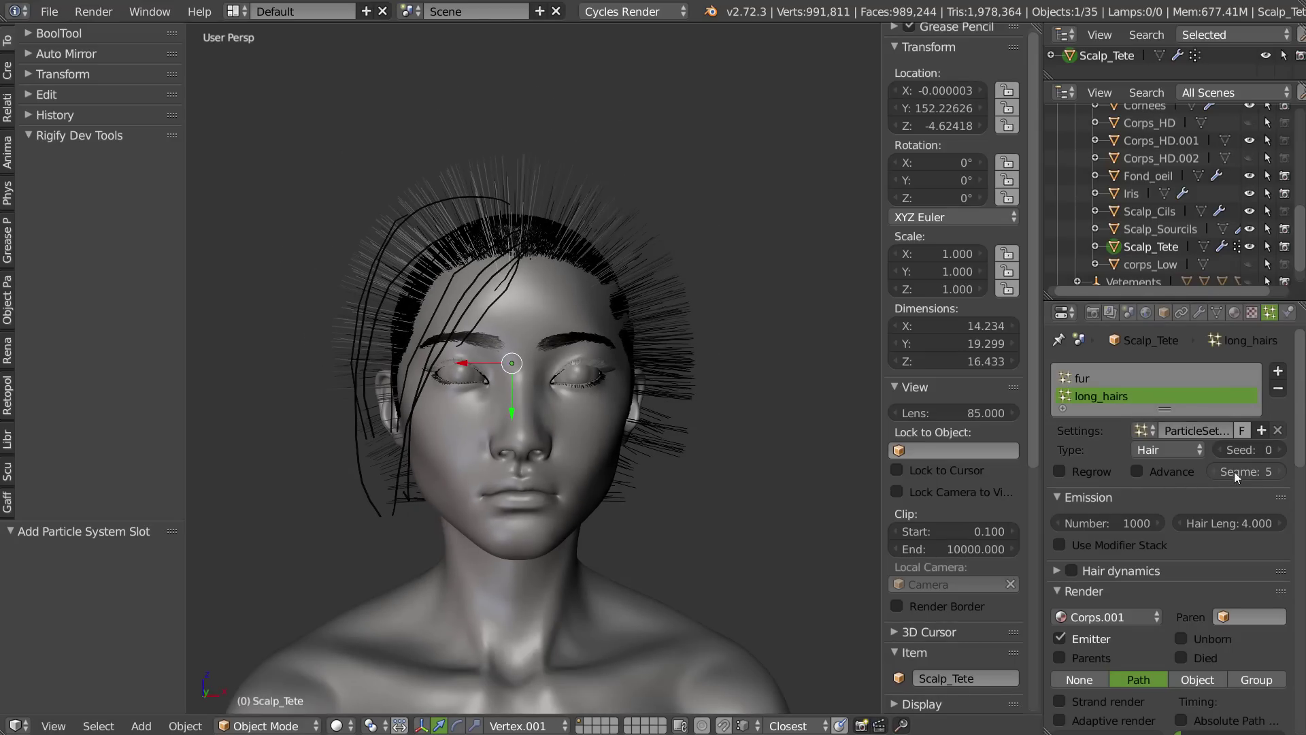
pyautogui.moveTo(1216, 524)
pyautogui.mouseDown()
pyautogui.moveTo(1274, 525)
pyautogui.moveTo(1222, 552)
pyautogui.moveTo(1194, 528)
pyautogui.mouseUp()
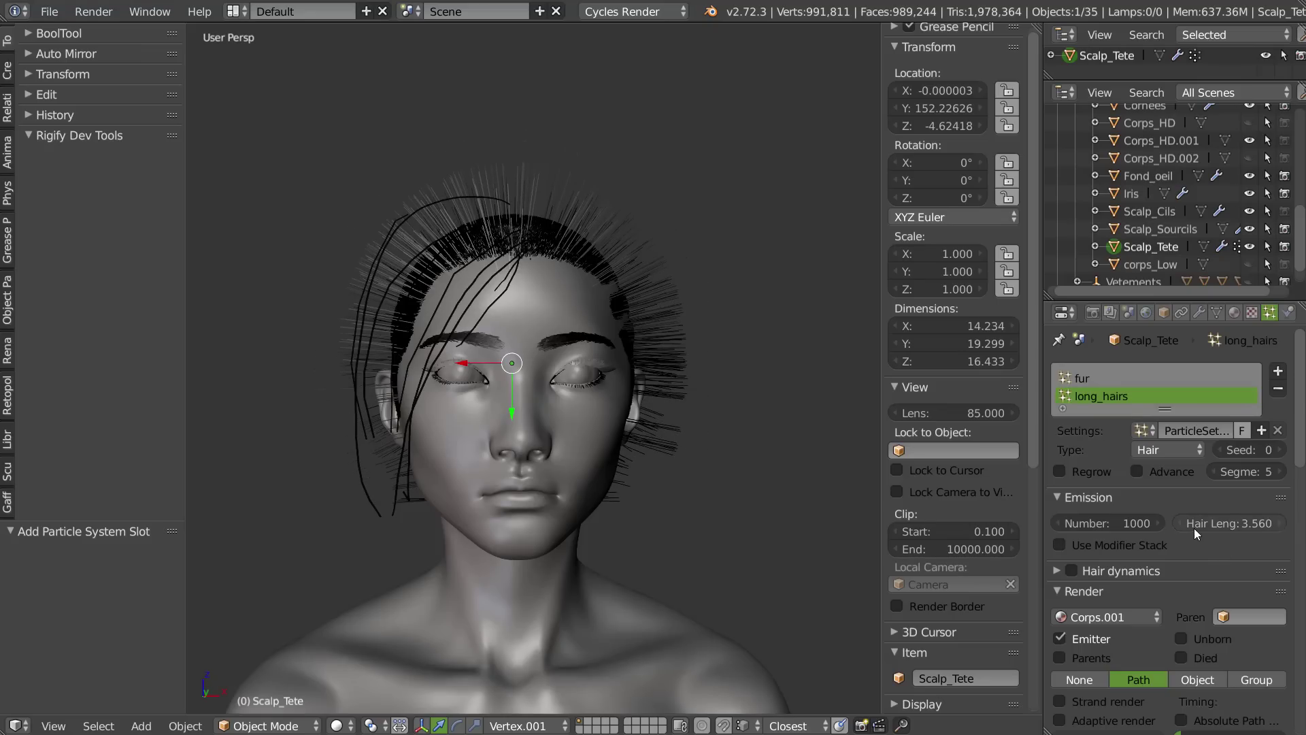
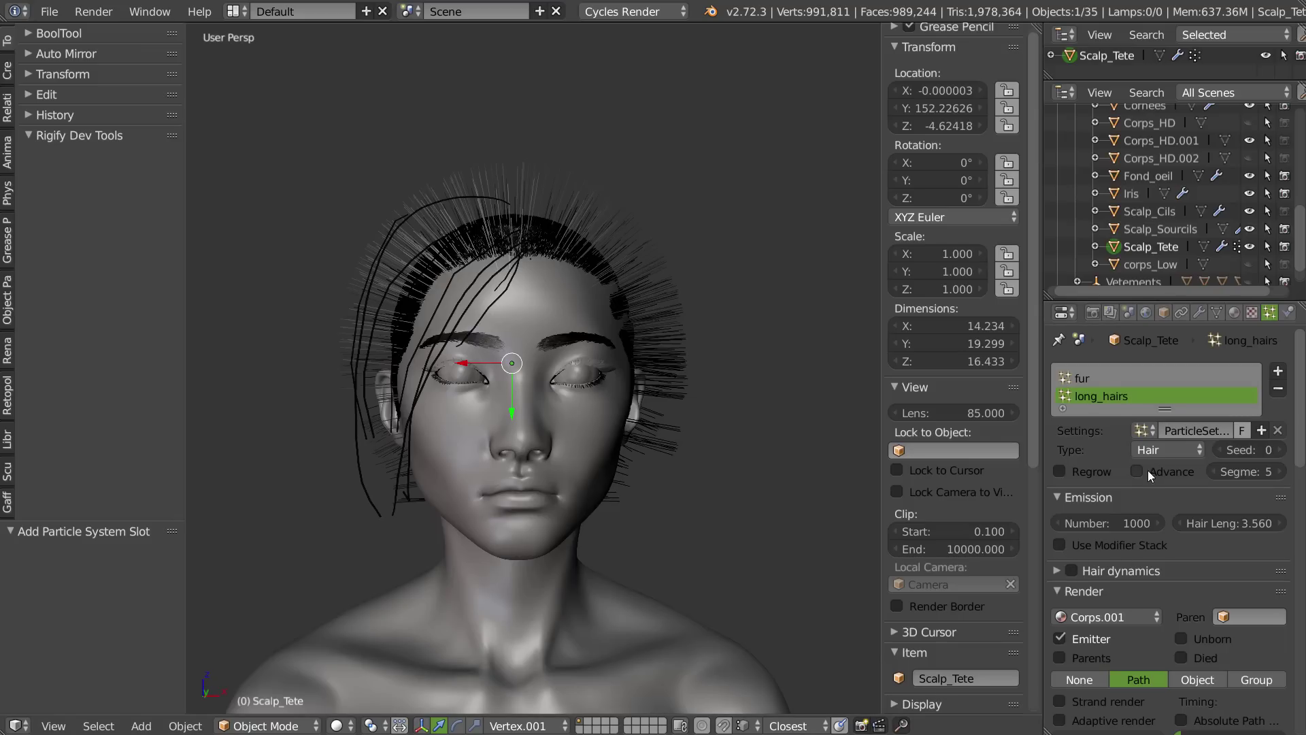
# - Set the long_hairs emission number to 0 and view the top of the head
pyautogui.click(1124, 518)
pyautogui.write('0')
pyautogui.press('Return')
pyautogui.moveTo(616, 333); pyautogui.dragTo(559, 384, button='middle')
pyautogui.scroll(2, 561, 389)
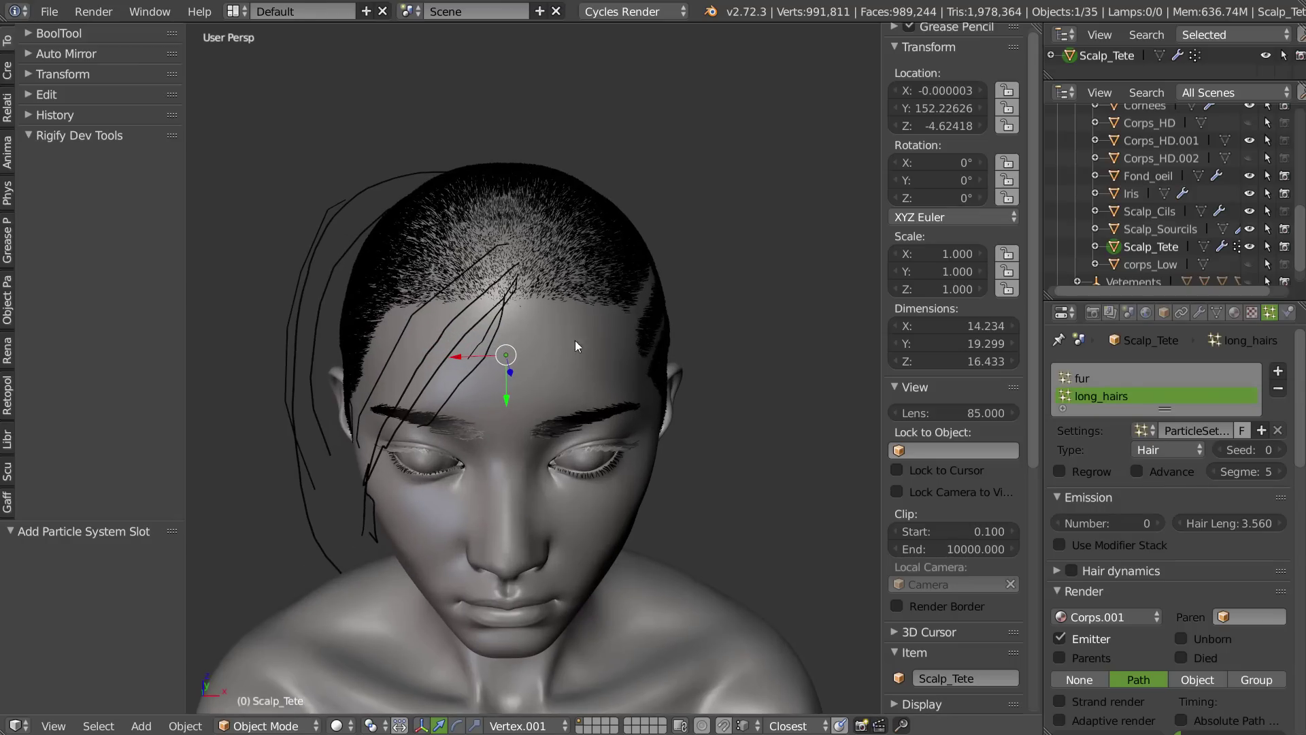
# - Switch Scalp_Tete to Particle Edit mode with the long_hairs system active and choose the Add brush
pyautogui.rightClick(613, 400)
pyautogui.rightClick(610, 400)
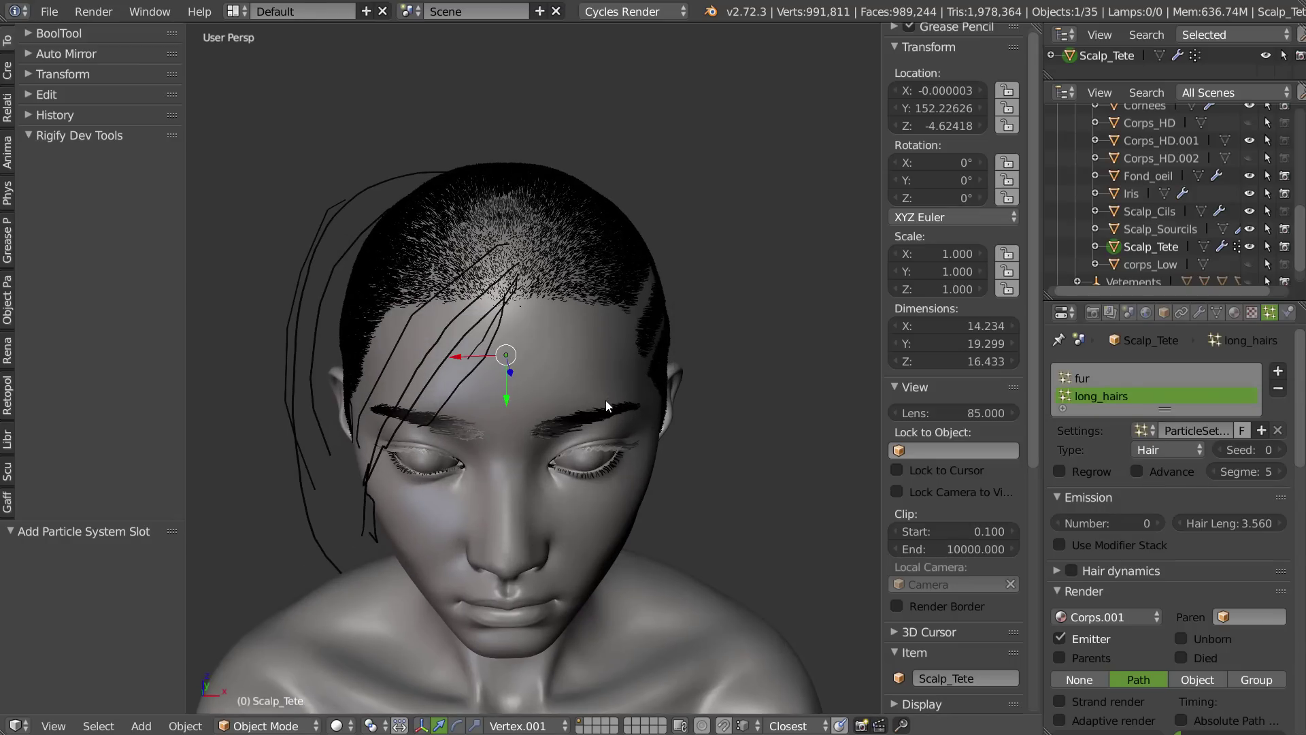
pyautogui.press('Tab')
pyautogui.click(493, 460)
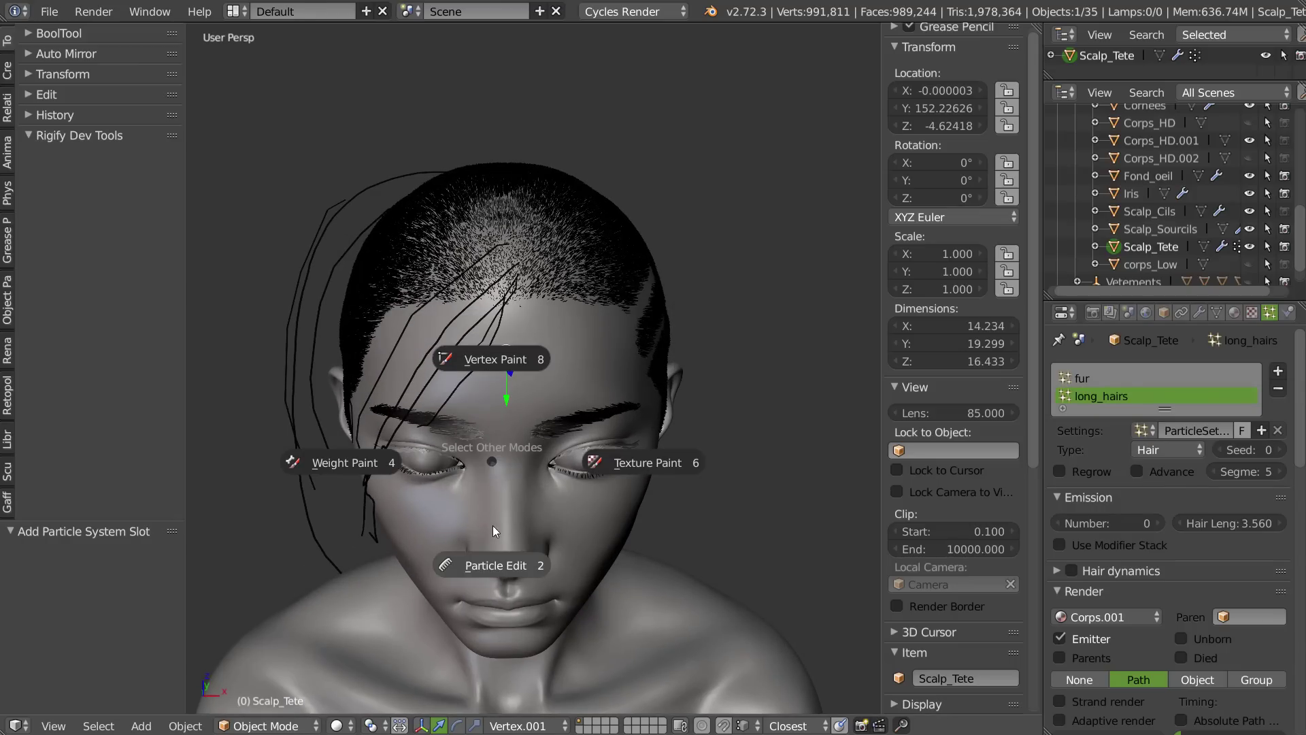
pyautogui.click(483, 565)
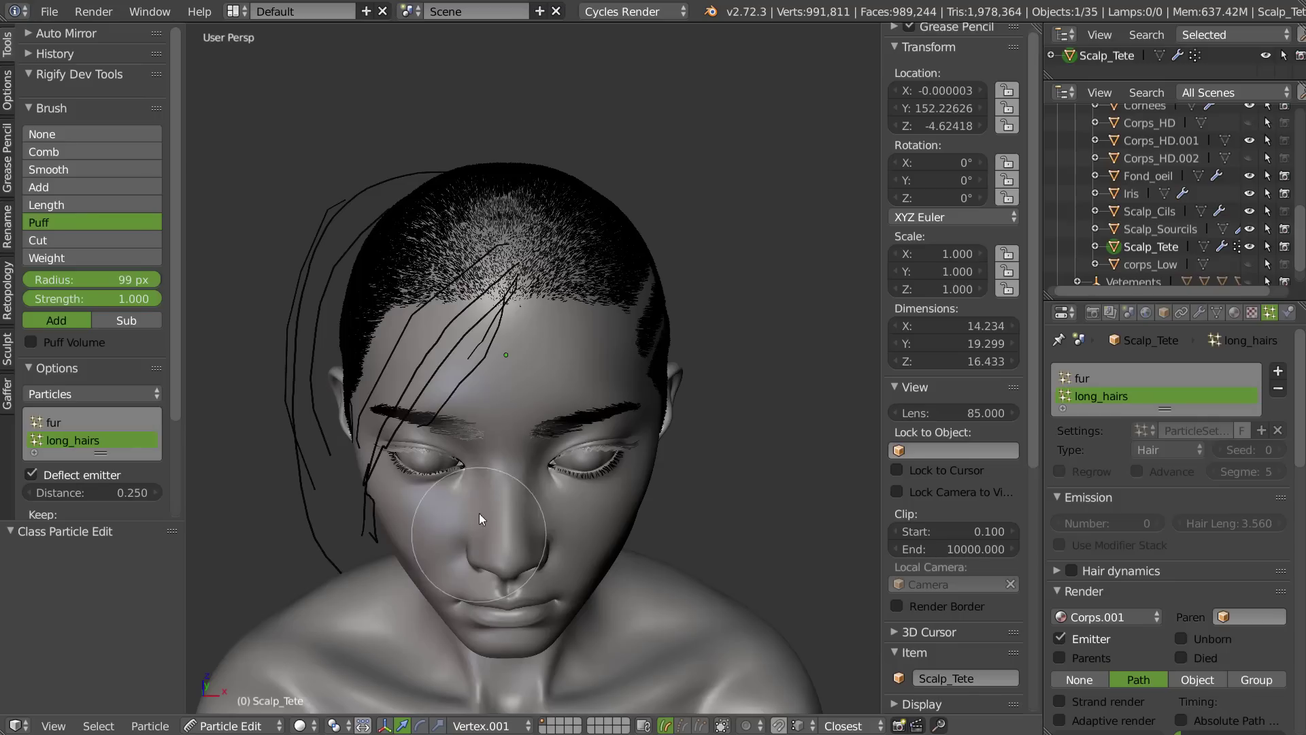
pyautogui.click(43, 186)
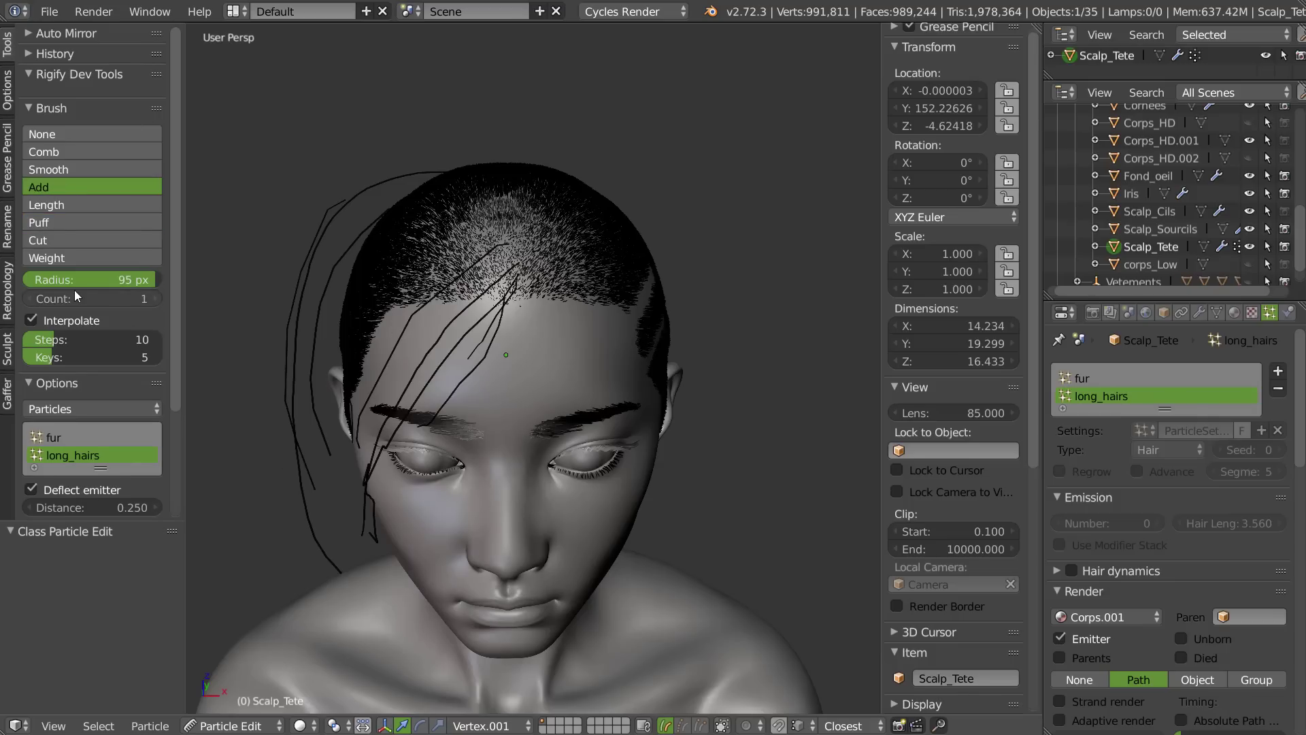
pyautogui.scroll(-5, 83, 349)
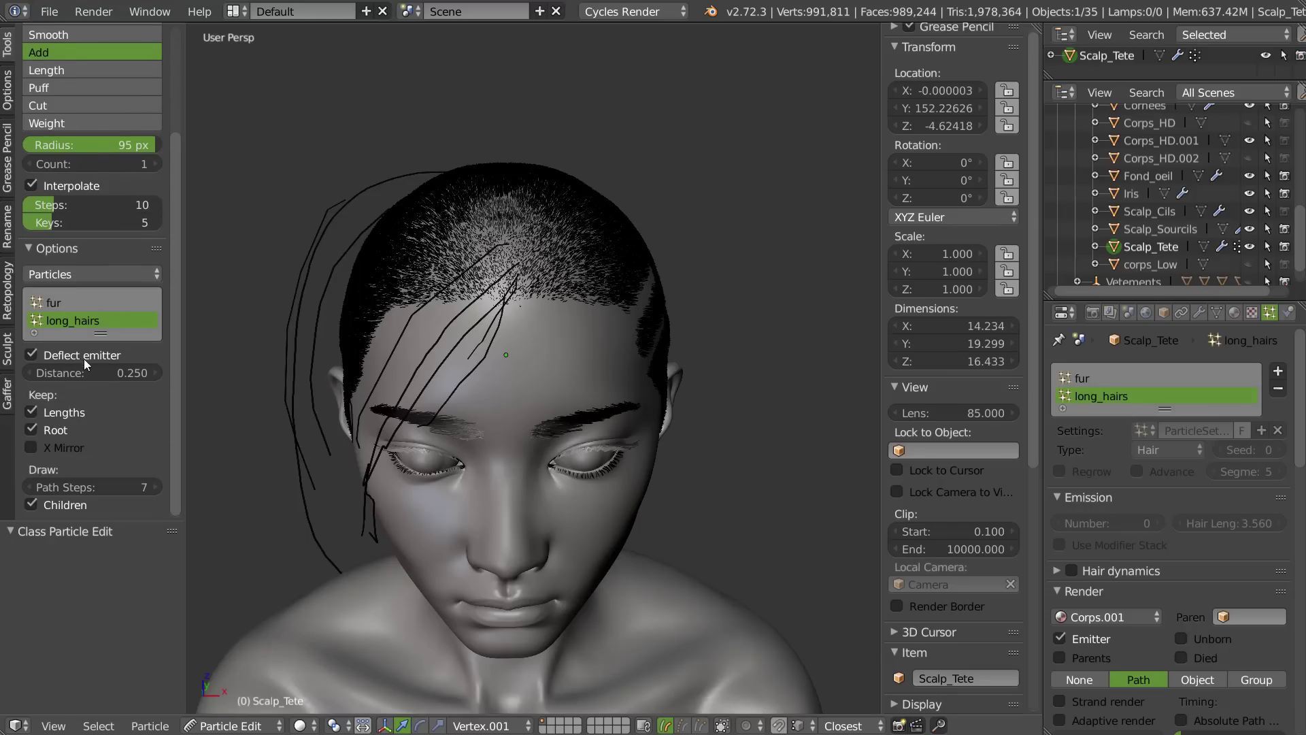
# - Add a single long hair at the front hairline where the sketched strokes begin
pyautogui.moveTo(544, 350)
pyautogui.mouseDown(button='middle')
pyautogui.moveTo(516, 294)
pyautogui.moveTo(471, 275)
pyautogui.moveTo(516, 328)
pyautogui.mouseUp(button='middle')
pyautogui.scroll(1, 524, 290)
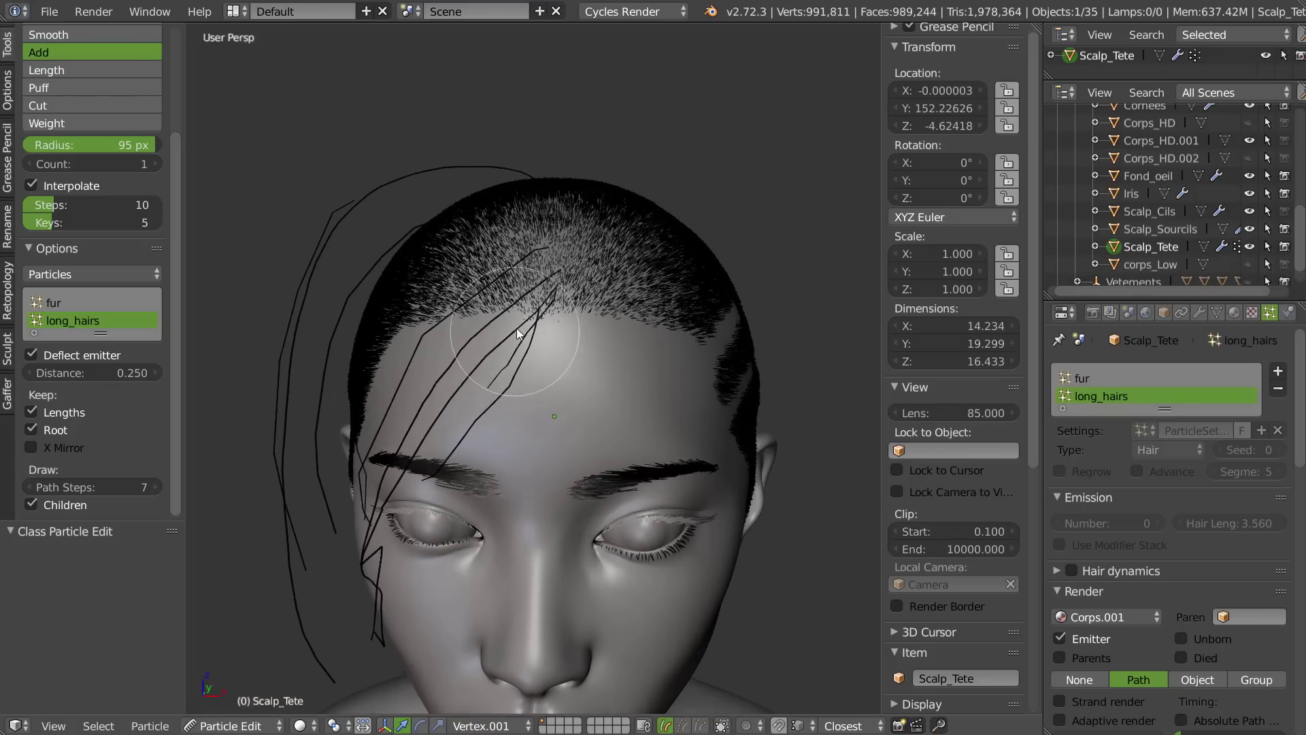
pyautogui.click(545, 287)
pyautogui.moveTo(556, 282); pyautogui.dragTo(391, 178, button='middle')
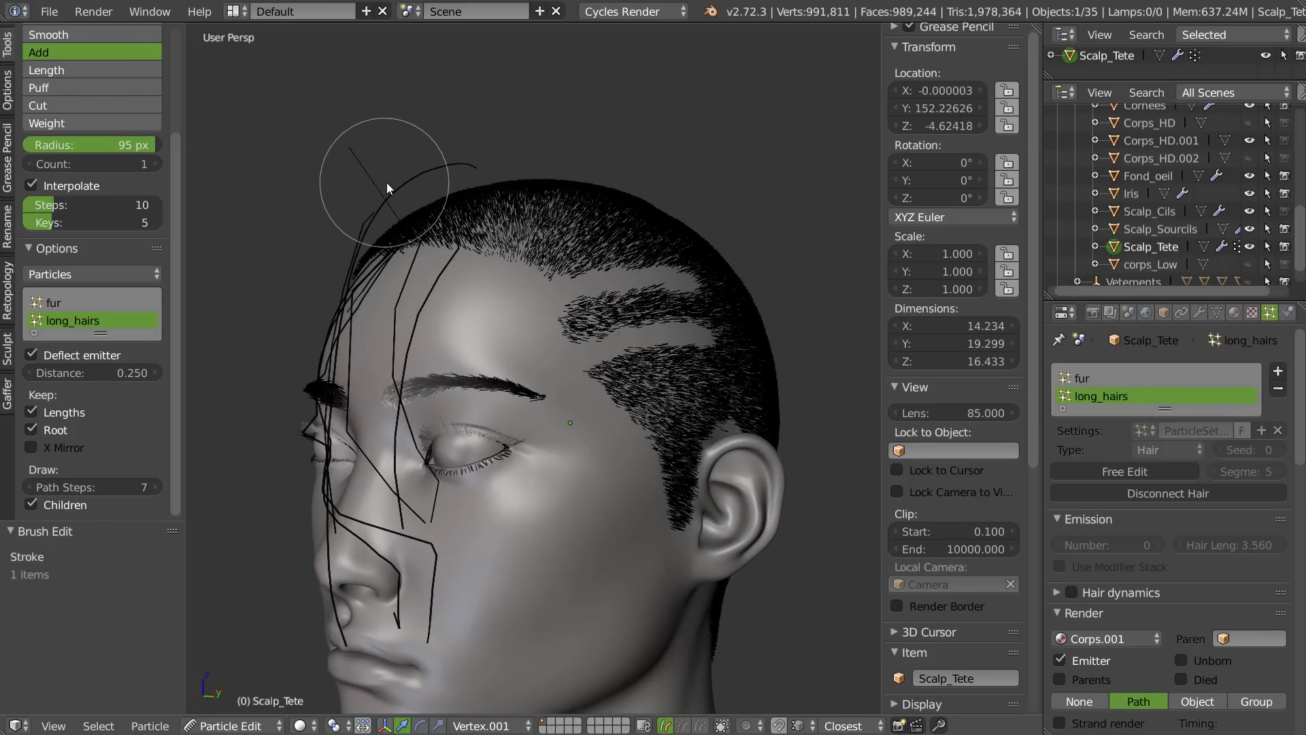
# - Set the long_hairs render material to Cils_Sourcils
pyautogui.scroll(-5, 1132, 413)
pyautogui.scroll(-4, 1132, 413)
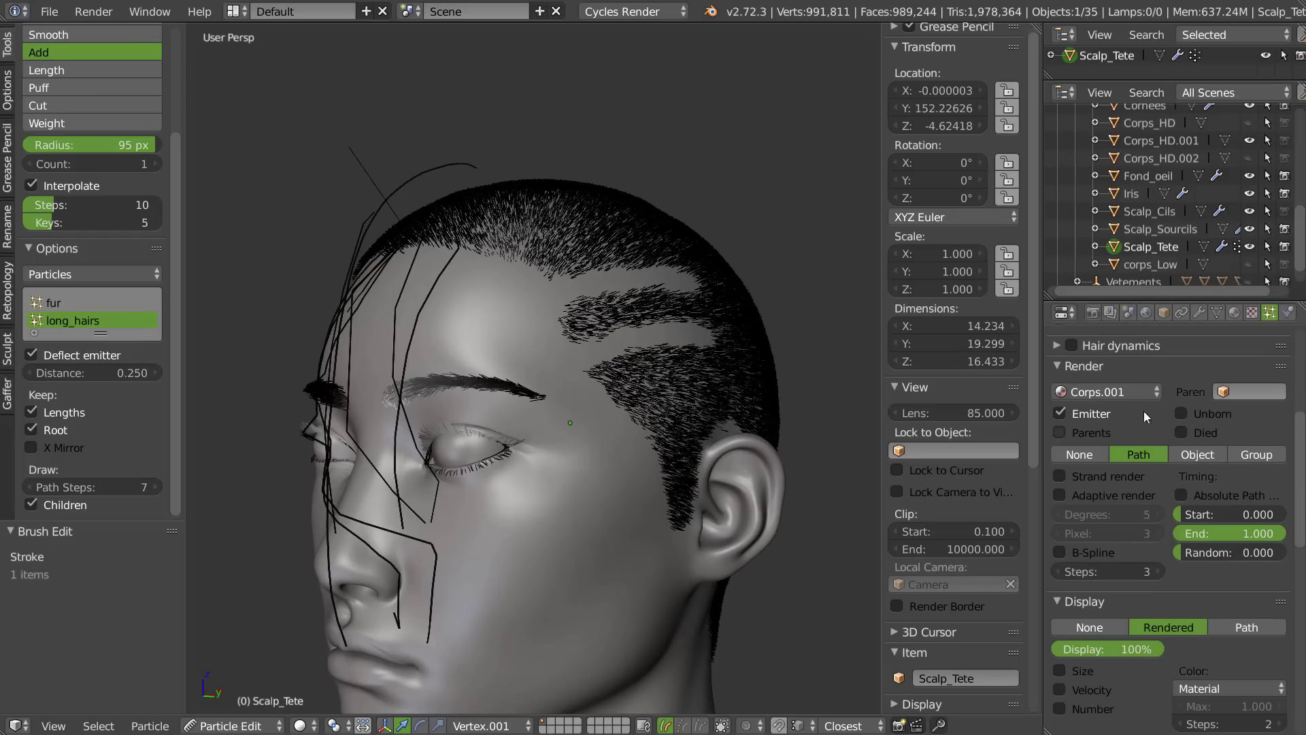
pyautogui.click(1101, 392)
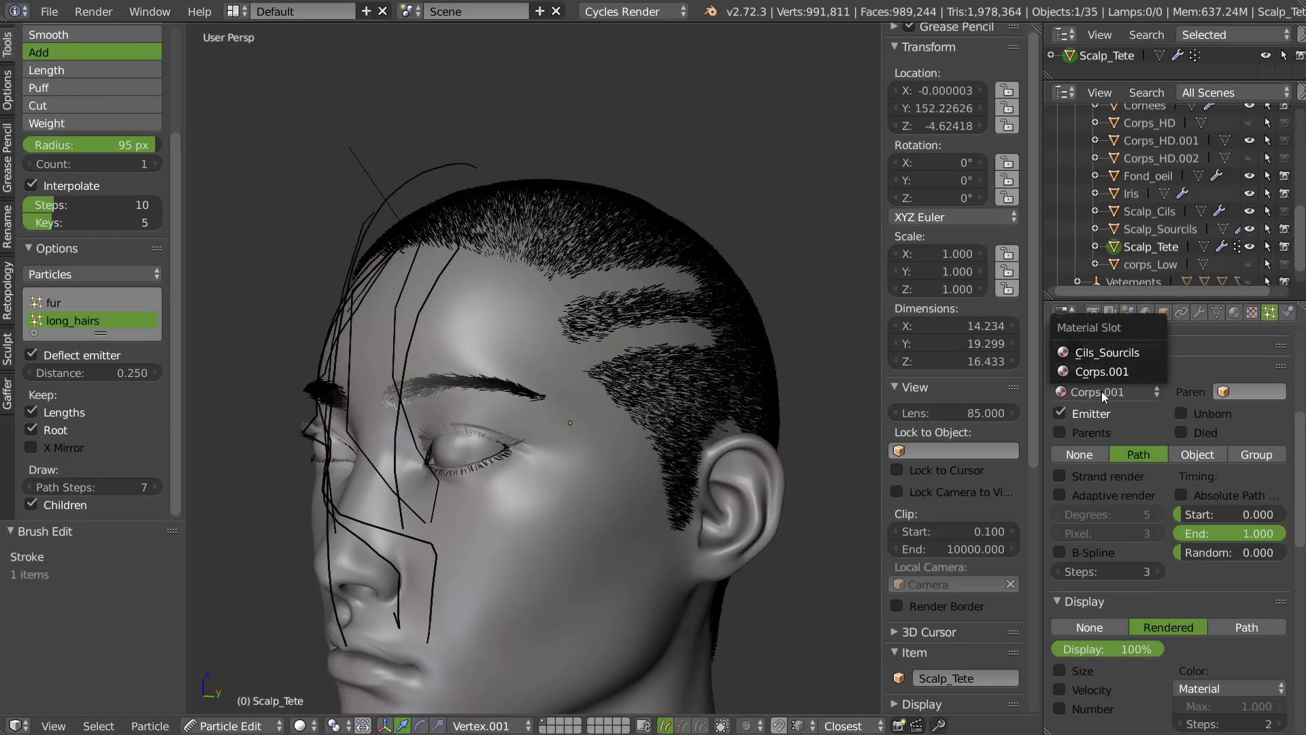
pyautogui.click(1099, 352)
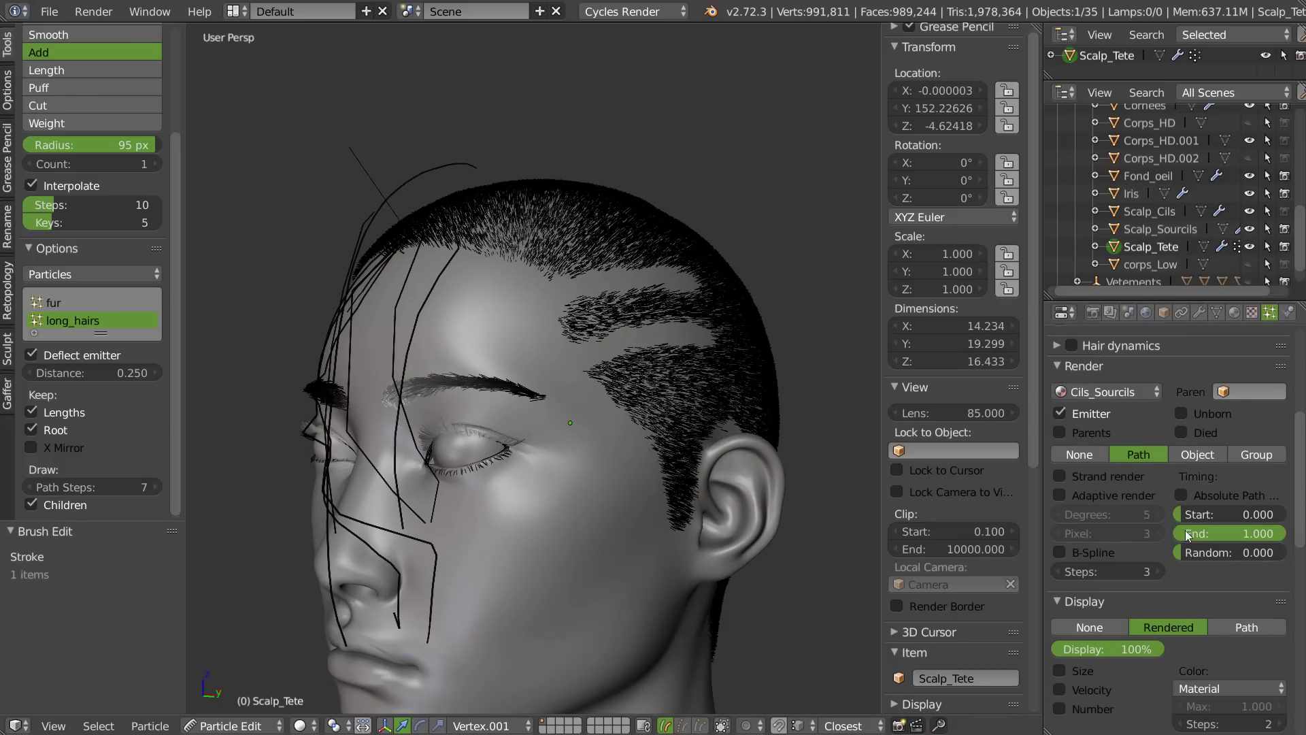
# - Give long_hairs Simple children and set its display color to None
pyautogui.scroll(-4, 1156, 449)
pyautogui.scroll(-3, 1157, 449)
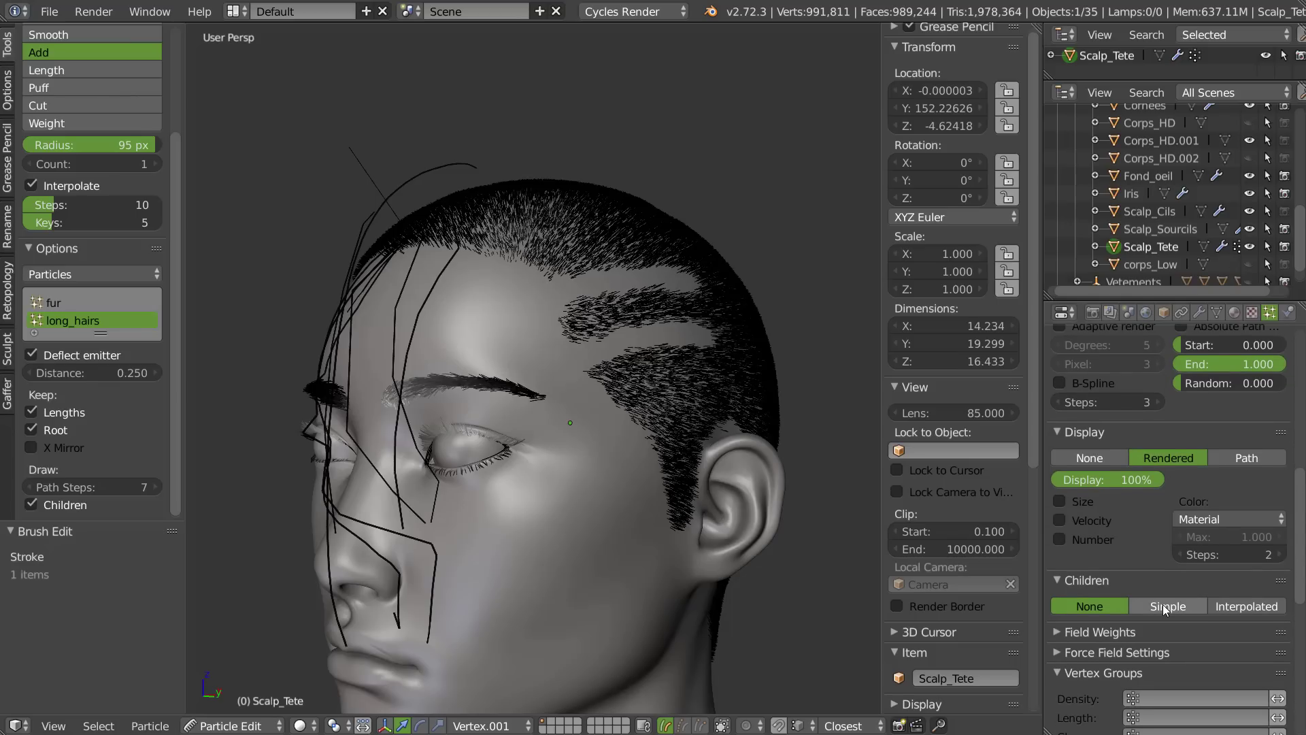
pyautogui.click(1165, 605)
pyautogui.click(1197, 520)
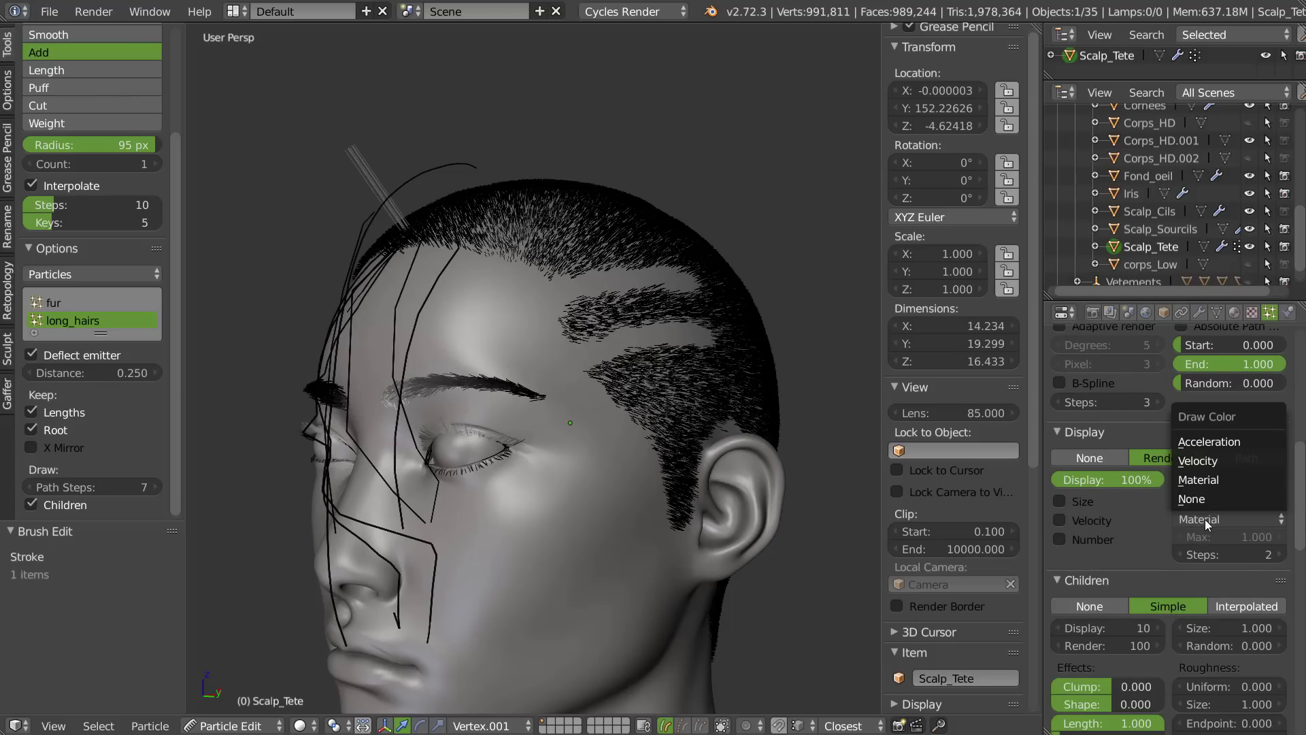
pyautogui.click(1190, 500)
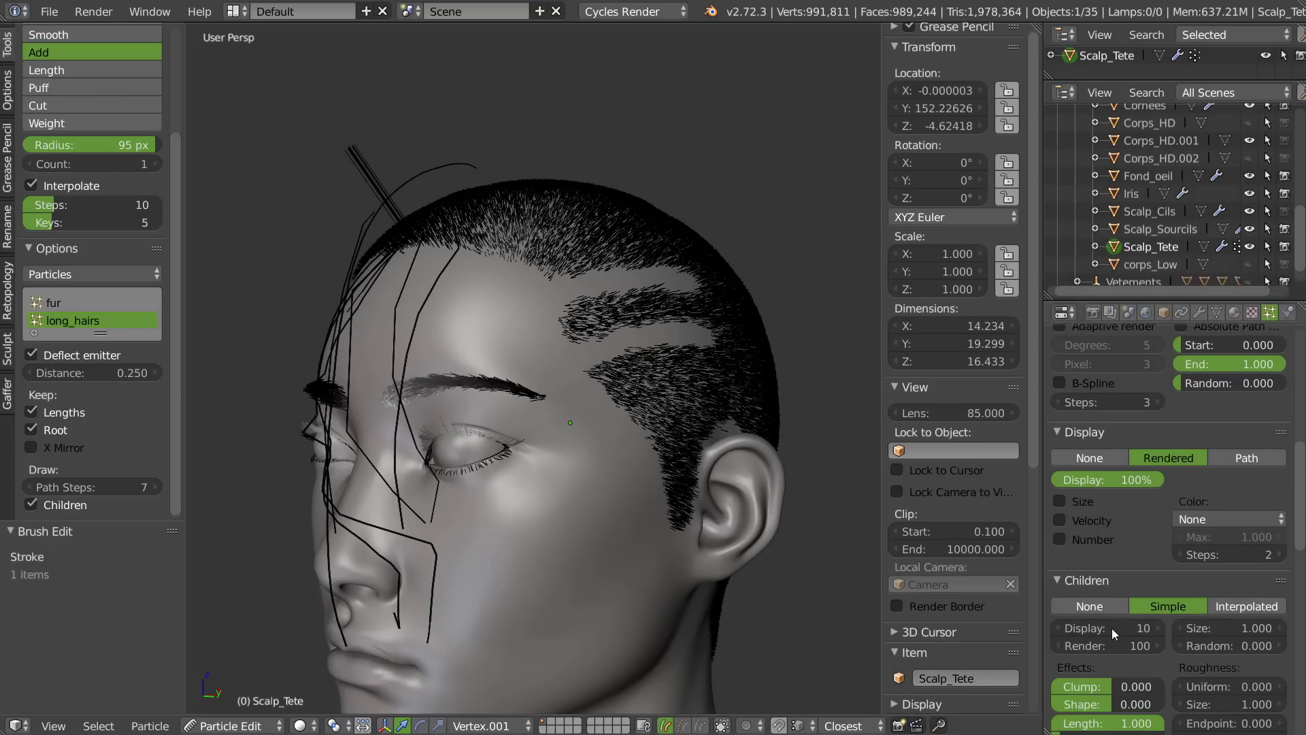
# - Set the long_hairs displayed children to 37 and their clump to 0.423
pyautogui.scroll(-3, 1118, 632)
pyautogui.moveTo(1101, 551)
pyautogui.mouseDown()
pyautogui.moveTo(1140, 558)
pyautogui.moveTo(1105, 562)
pyautogui.mouseUp()
pyautogui.moveTo(1117, 614); pyautogui.dragTo(1144, 616)
pyautogui.moveTo(430, 292); pyautogui.dragTo(419, 353, button='middle')
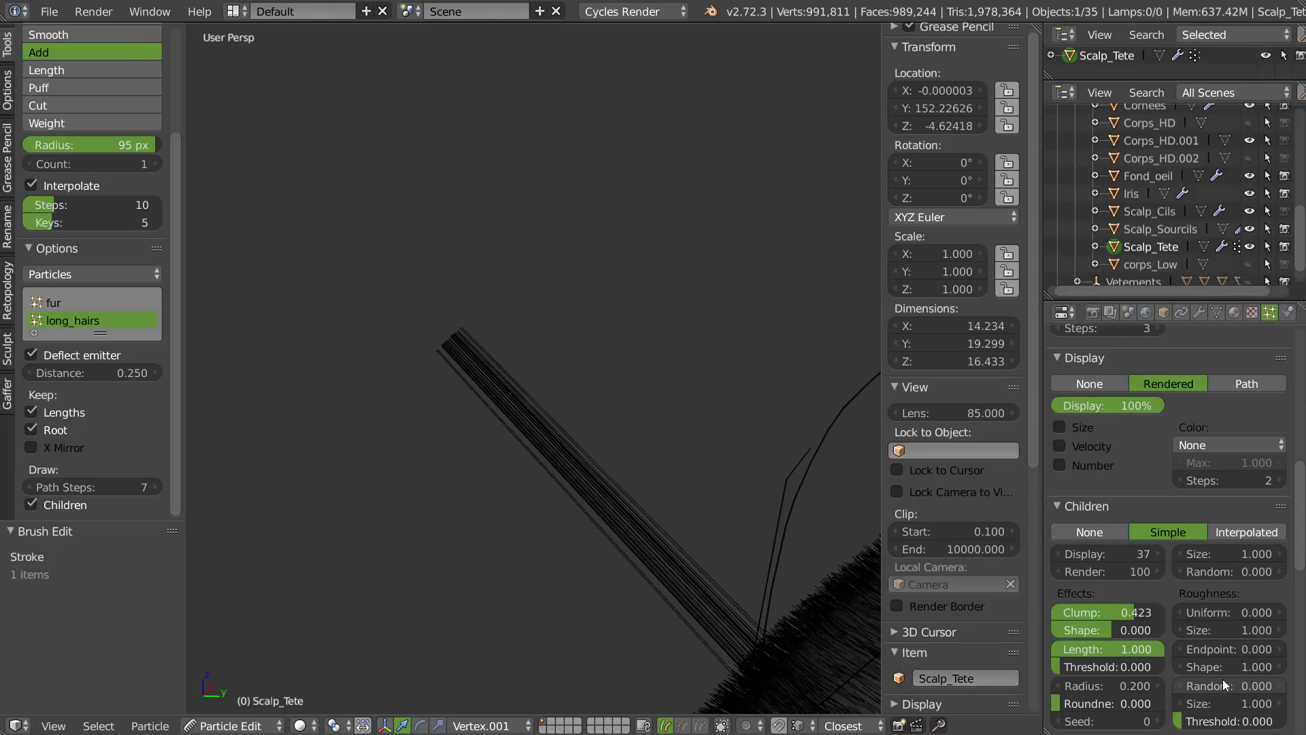
# - Set the random path length of long_hairs to 0.244 so the strand tips vary
pyautogui.scroll(5, 1157, 449)
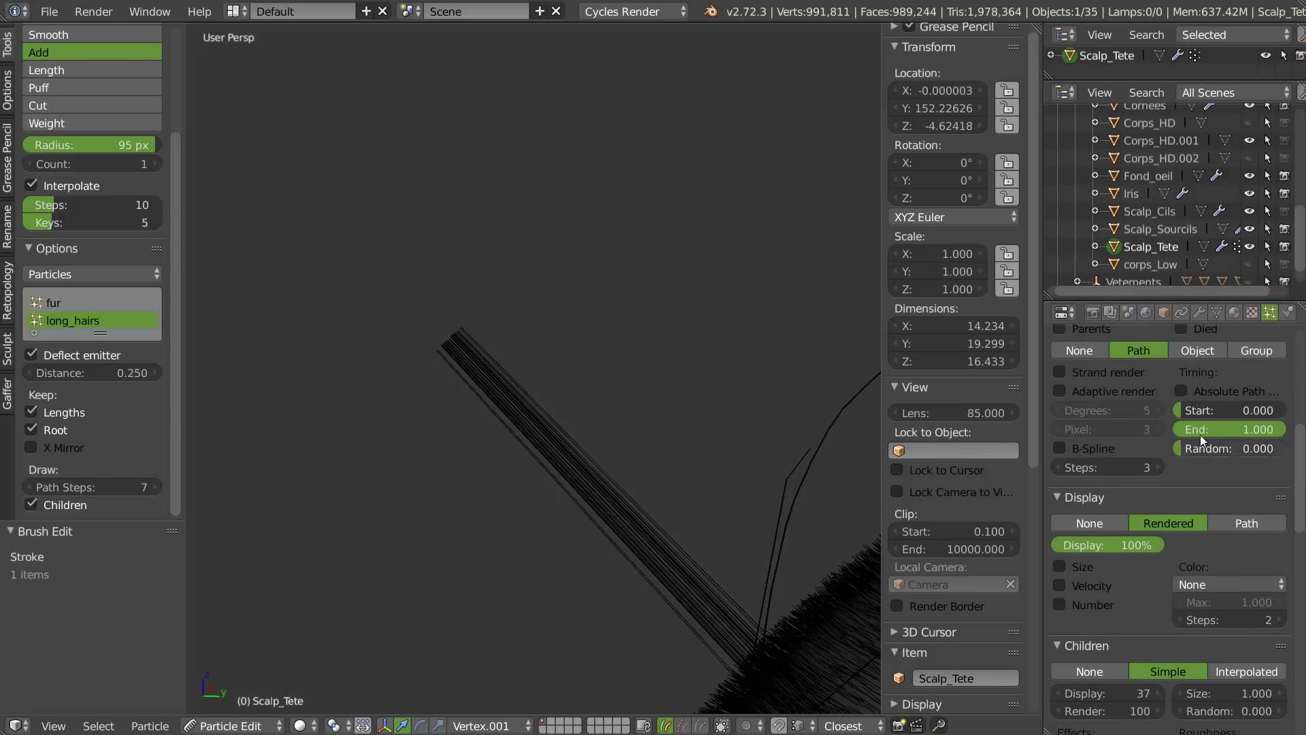
pyautogui.moveTo(1199, 447); pyautogui.dragTo(1220, 451)
pyautogui.moveTo(1220, 452); pyautogui.dragTo(1218, 452)
pyautogui.scroll(-3, 616, 544)
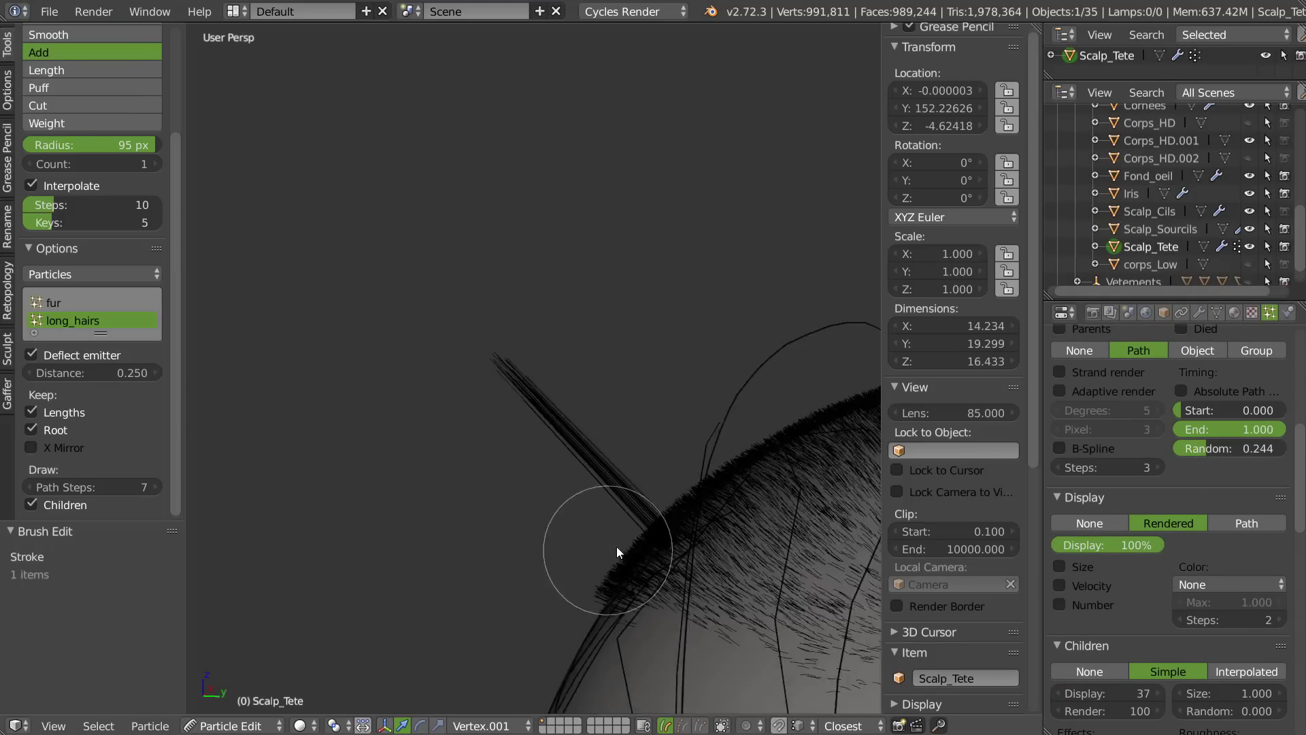
# - Choose the Comb brush and switch the particle selection mode to Point
pyautogui.rightClick(601, 475)
pyautogui.click(605, 330)
pyautogui.click(599, 256)
pyautogui.rightClick(589, 427)
pyautogui.click(699, 425)
# - Turn off Keep Lengths and comb the new strand forward, away from the hairline
pyautogui.scroll(-2, 573, 474)
pyautogui.keyDown('shift'); pyautogui.moveTo(575, 471); pyautogui.dragTo(607, 413, button='middle'); pyautogui.keyUp('shift')
pyautogui.scroll(-2, 586, 396)
pyautogui.rightClick(497, 331)
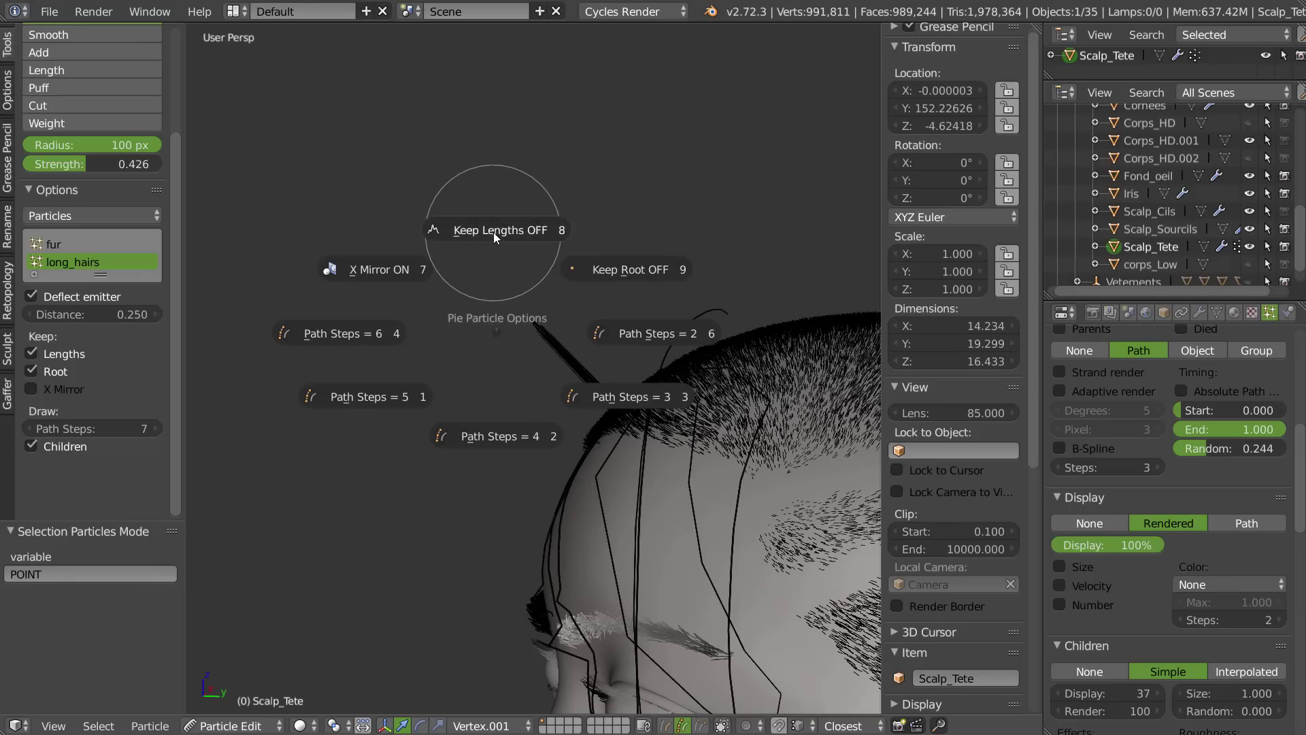
pyautogui.click(495, 232)
pyautogui.moveTo(502, 315)
pyautogui.mouseDown()
pyautogui.moveTo(397, 408)
pyautogui.moveTo(530, 324)
pyautogui.moveTo(426, 394)
pyautogui.mouseUp()
pyautogui.moveTo(548, 346); pyautogui.dragTo(447, 416)
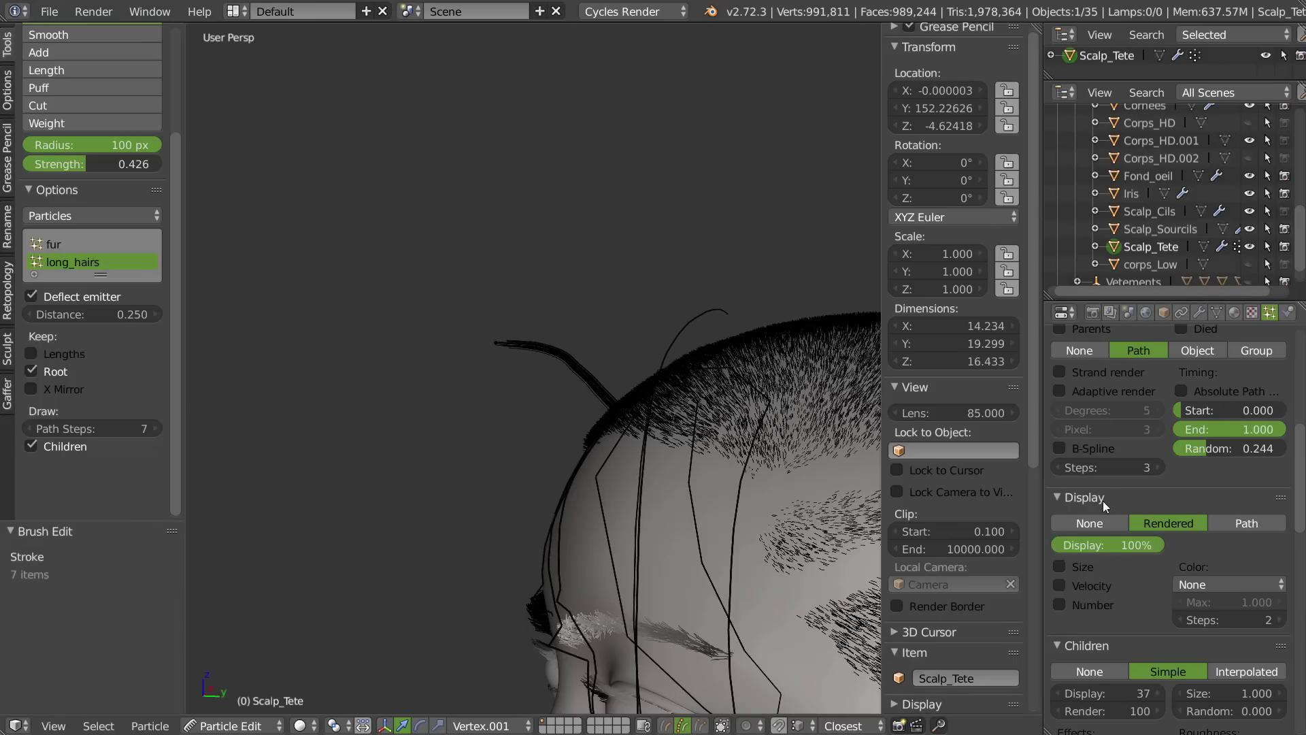
# - Enable B-Spline for the hair paths and stretch the strand further forward with the comb
pyautogui.click(1062, 449)
pyautogui.moveTo(513, 342)
pyautogui.mouseDown()
pyautogui.moveTo(414, 402)
pyautogui.moveTo(388, 456)
pyautogui.mouseUp()
pyautogui.moveTo(550, 354)
pyautogui.mouseDown()
pyautogui.moveTo(430, 406)
pyautogui.moveTo(503, 377)
pyautogui.moveTo(396, 463)
pyautogui.mouseUp()
pyautogui.moveTo(359, 579)
pyautogui.mouseDown(button='middle')
pyautogui.moveTo(528, 425)
pyautogui.moveTo(602, 401)
pyautogui.mouseUp(button='middle')
pyautogui.scroll(-3, 387, 547)
pyautogui.moveTo(386, 547)
pyautogui.mouseDown(button='middle')
pyautogui.moveTo(495, 423)
pyautogui.moveTo(453, 368)
pyautogui.moveTo(531, 319)
pyautogui.mouseUp(button='middle')
pyautogui.scroll(1, 452, 368)
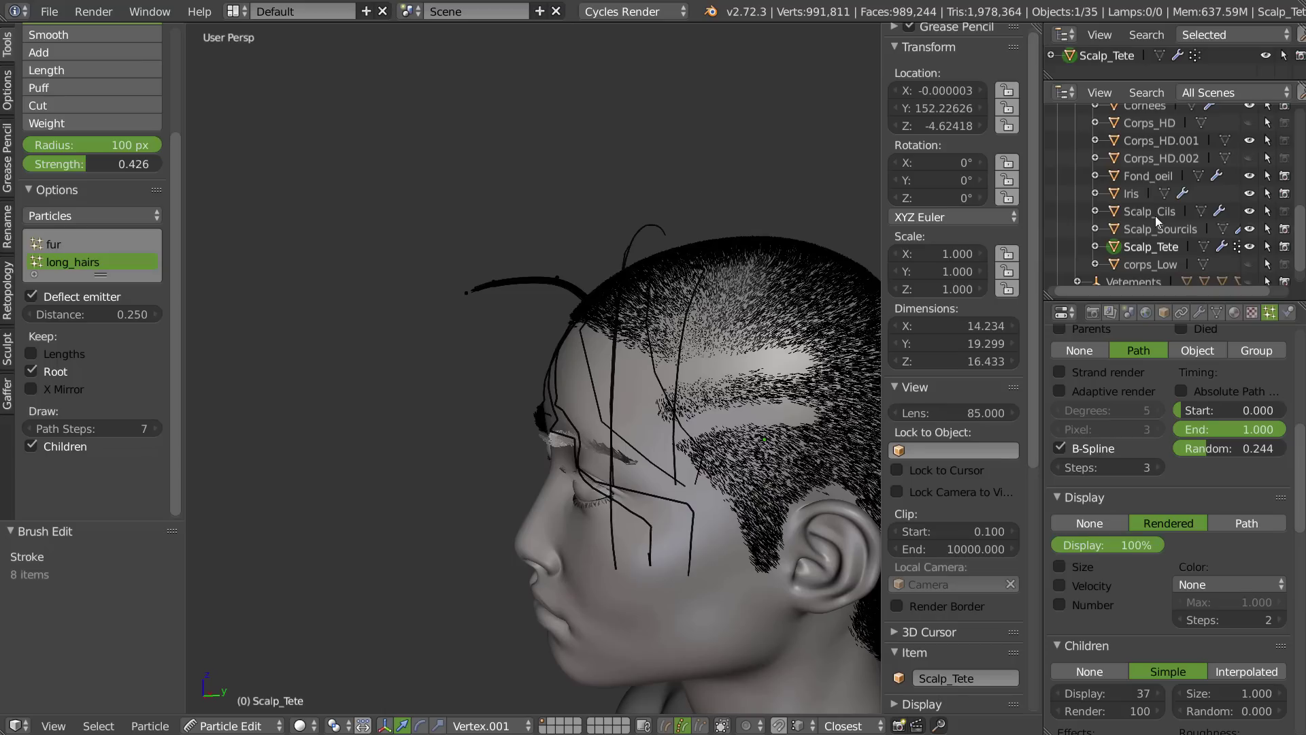
# - Select the fur system and set its viewport display percentage to 10%
pyautogui.scroll(10, 1140, 389)
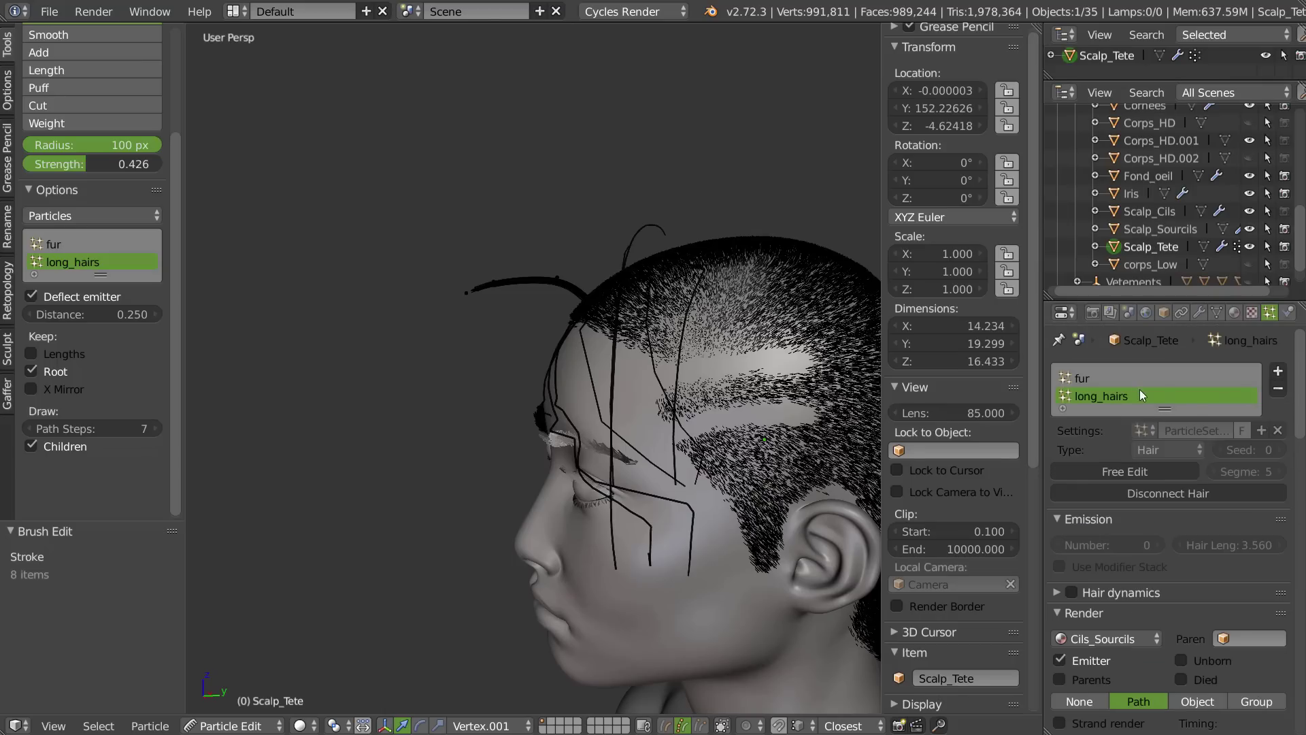
pyautogui.click(1079, 379)
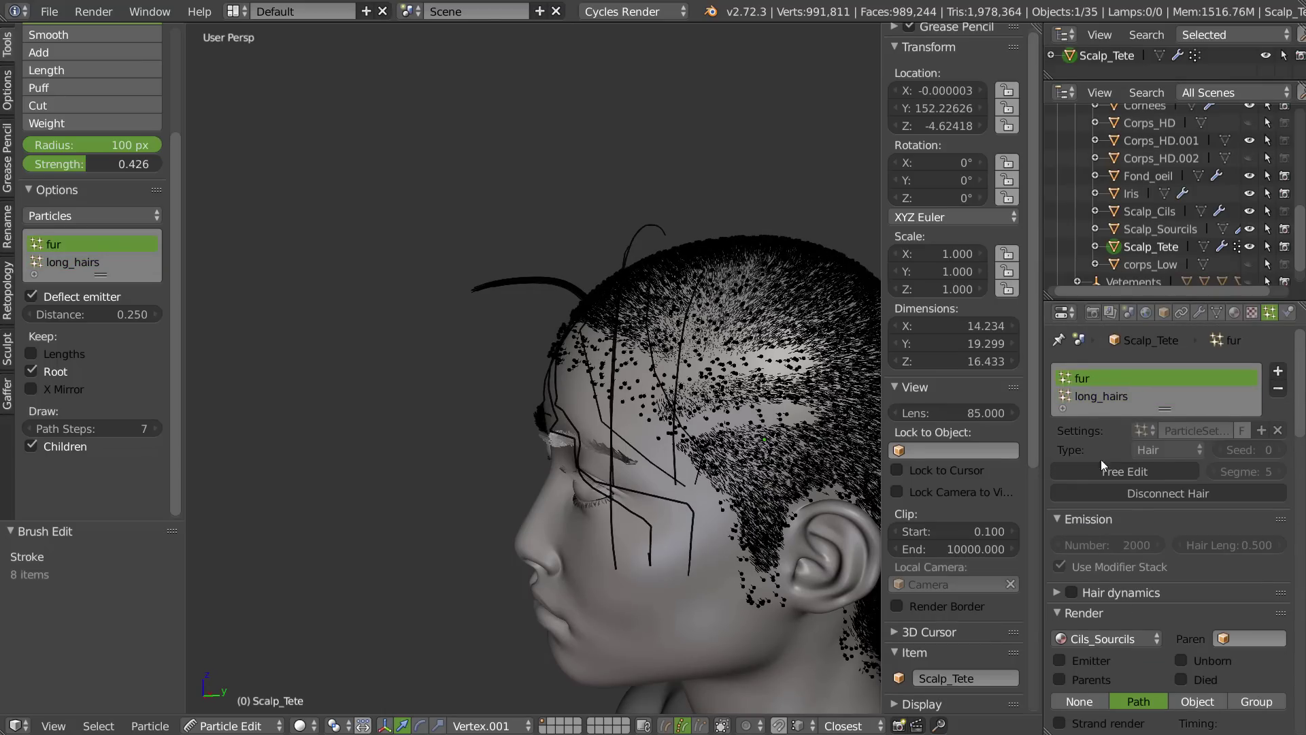
pyautogui.scroll(-5, 1118, 369)
pyautogui.scroll(-4, 1117, 370)
pyautogui.scroll(-5, 1123, 553)
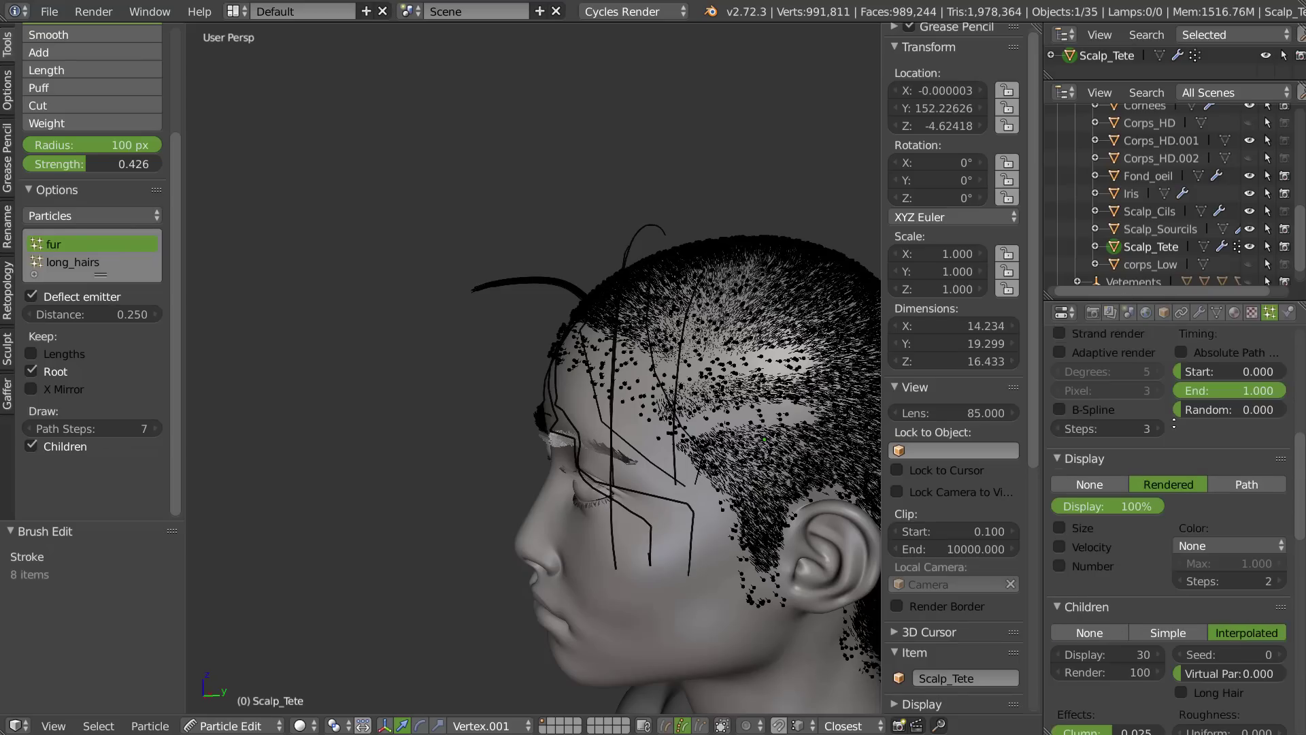
pyautogui.scroll(-4, 1116, 478)
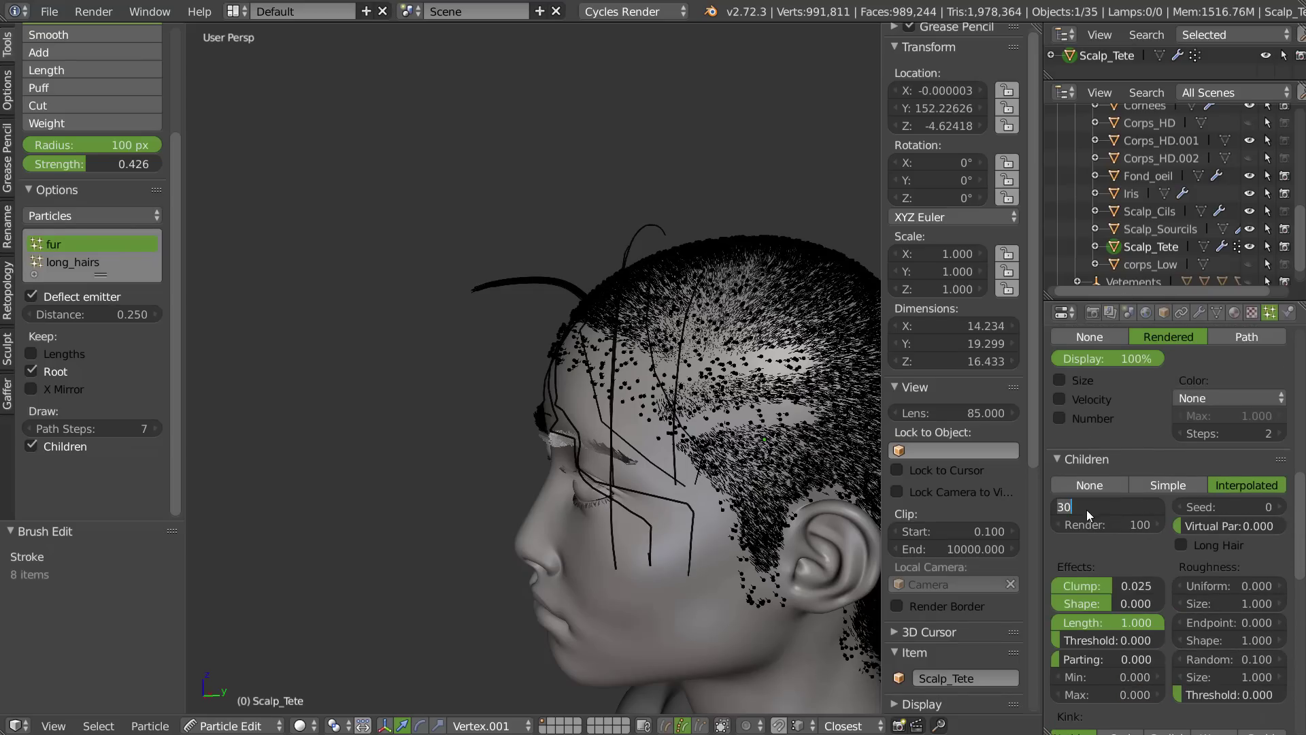
pyautogui.press('Return')
pyautogui.scroll(4, 1110, 412)
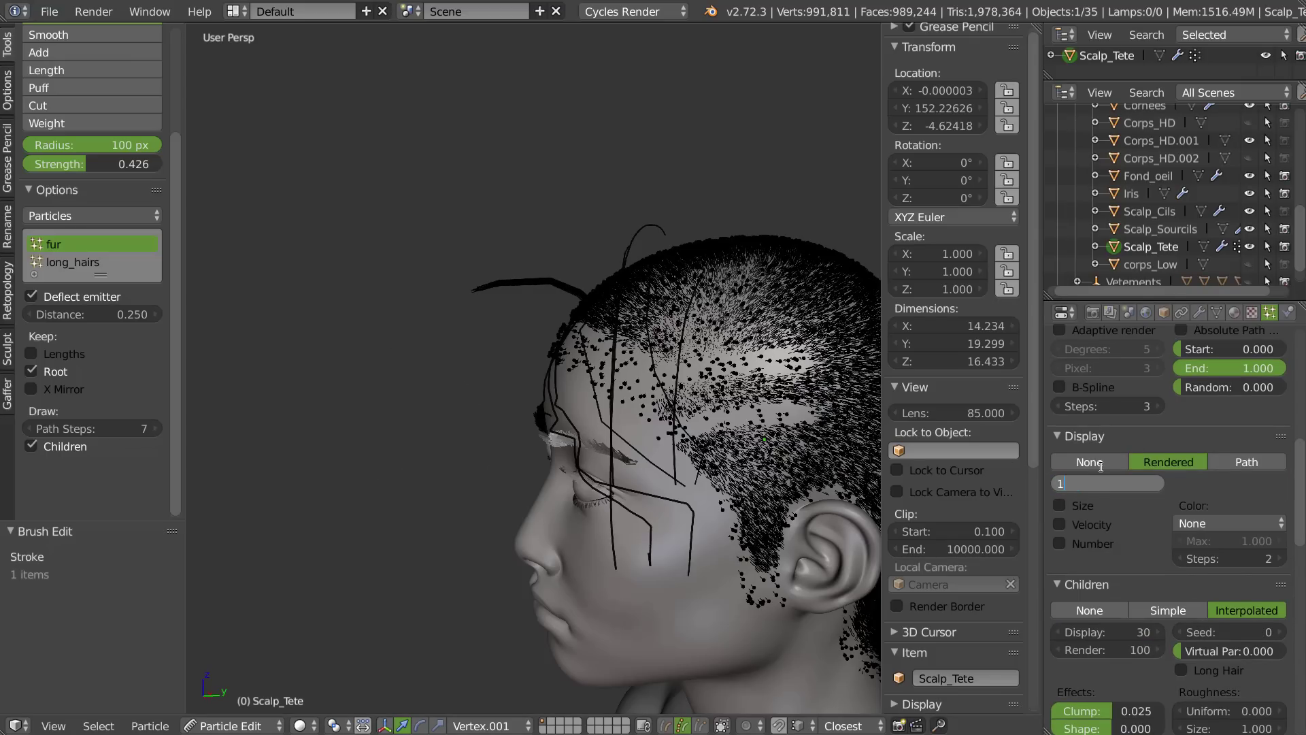
pyautogui.press('Return')
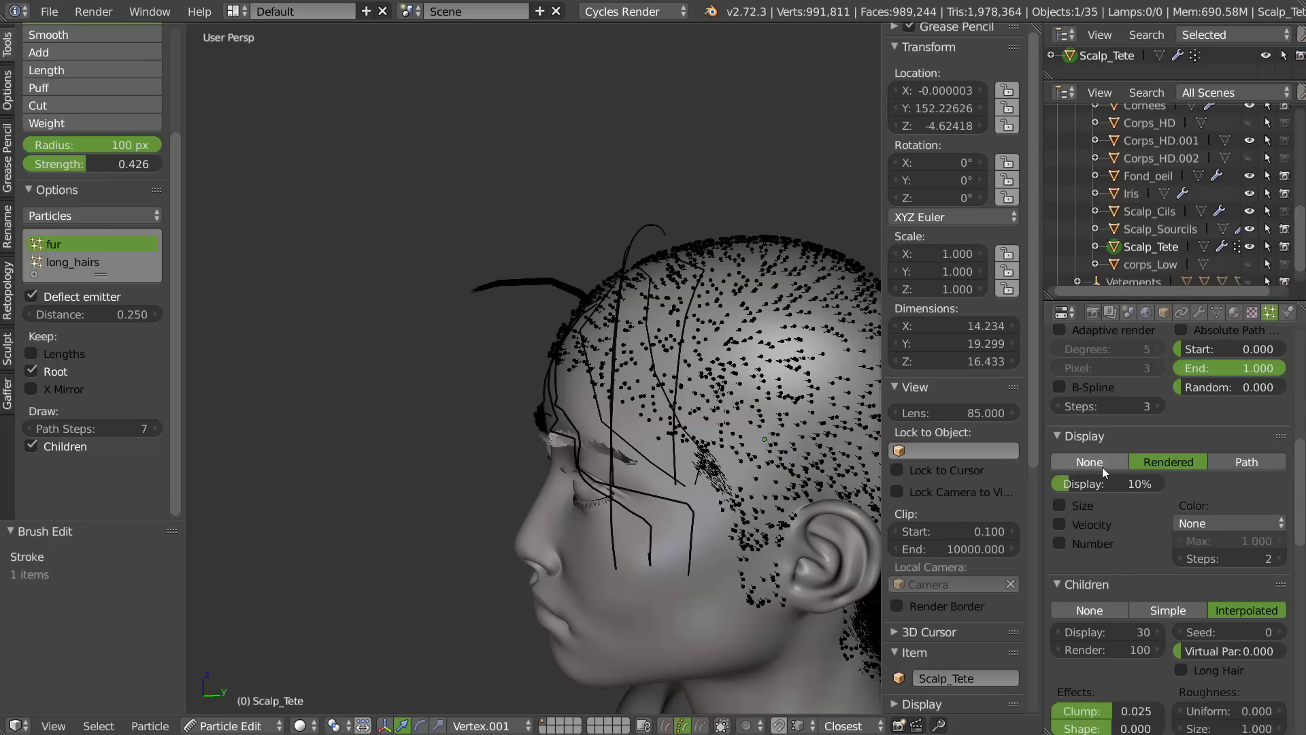
# - Return to Object Mode and set the fur system's viewport display percentage to 100%
pyautogui.scroll(10, 1087, 385)
pyautogui.click(1119, 396)
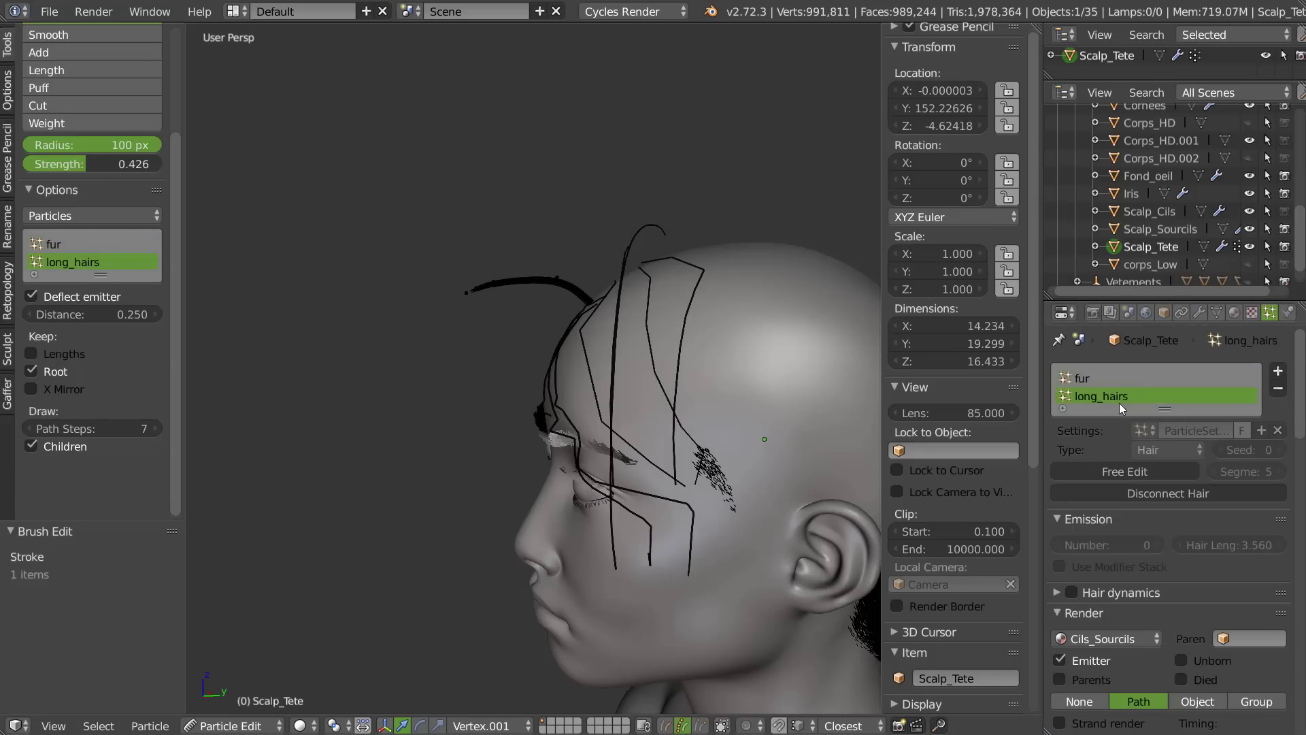
pyautogui.moveTo(619, 363); pyautogui.dragTo(677, 373, button='middle')
pyautogui.press('Tab')
pyautogui.click(664, 284)
pyautogui.moveTo(660, 287); pyautogui.dragTo(619, 325, button='middle')
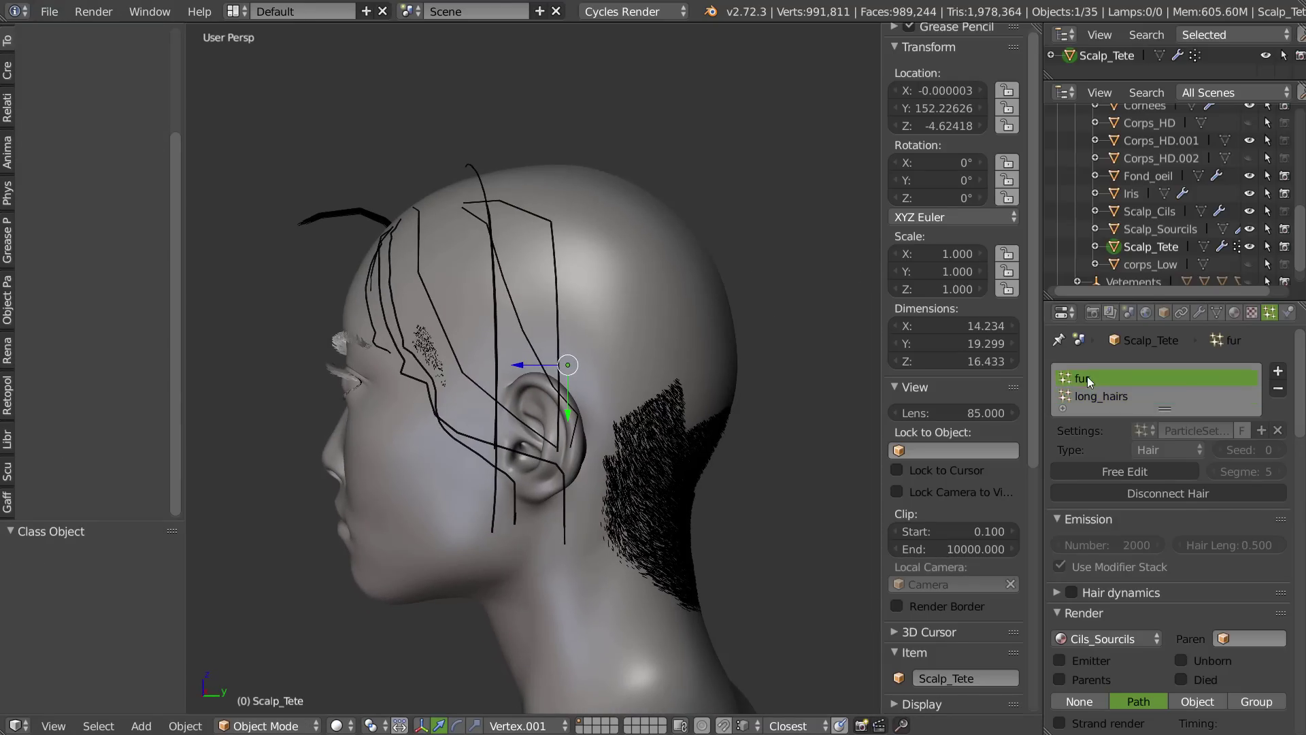
pyautogui.scroll(-8, 1121, 580)
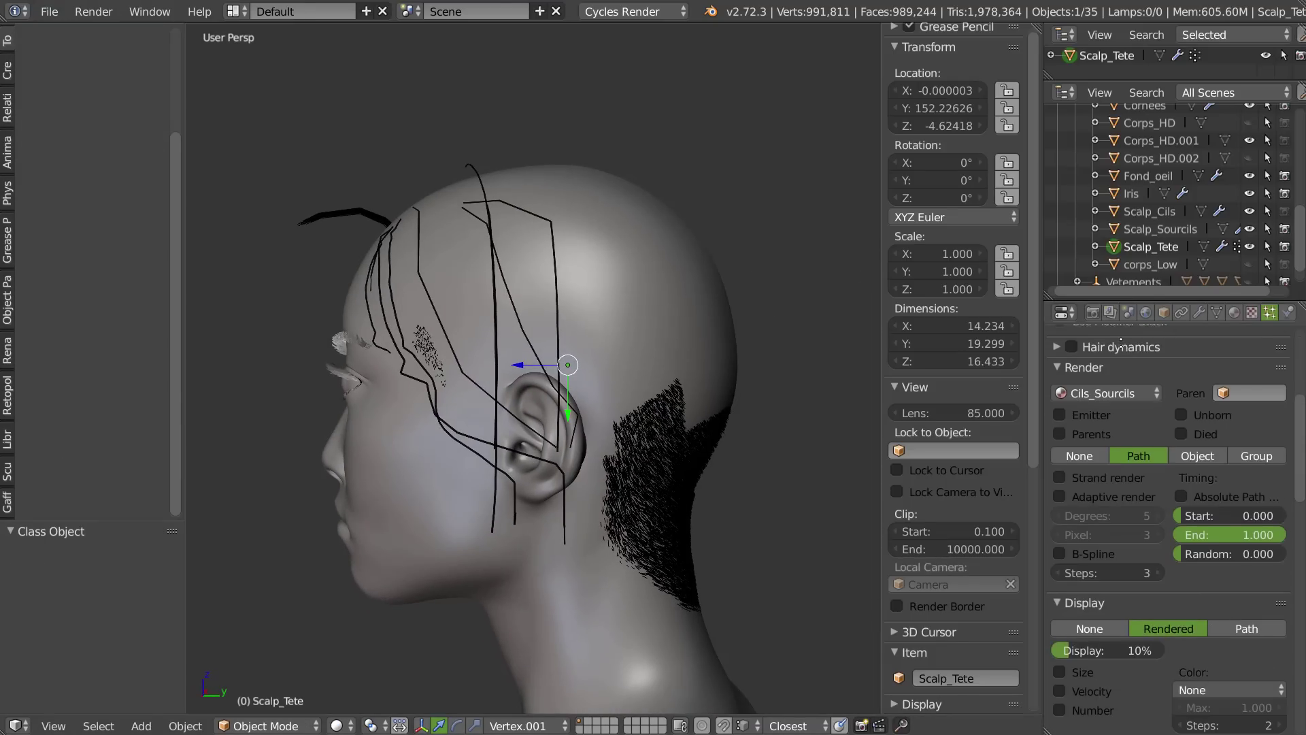
pyautogui.moveTo(1094, 634); pyautogui.dragTo(1217, 636)
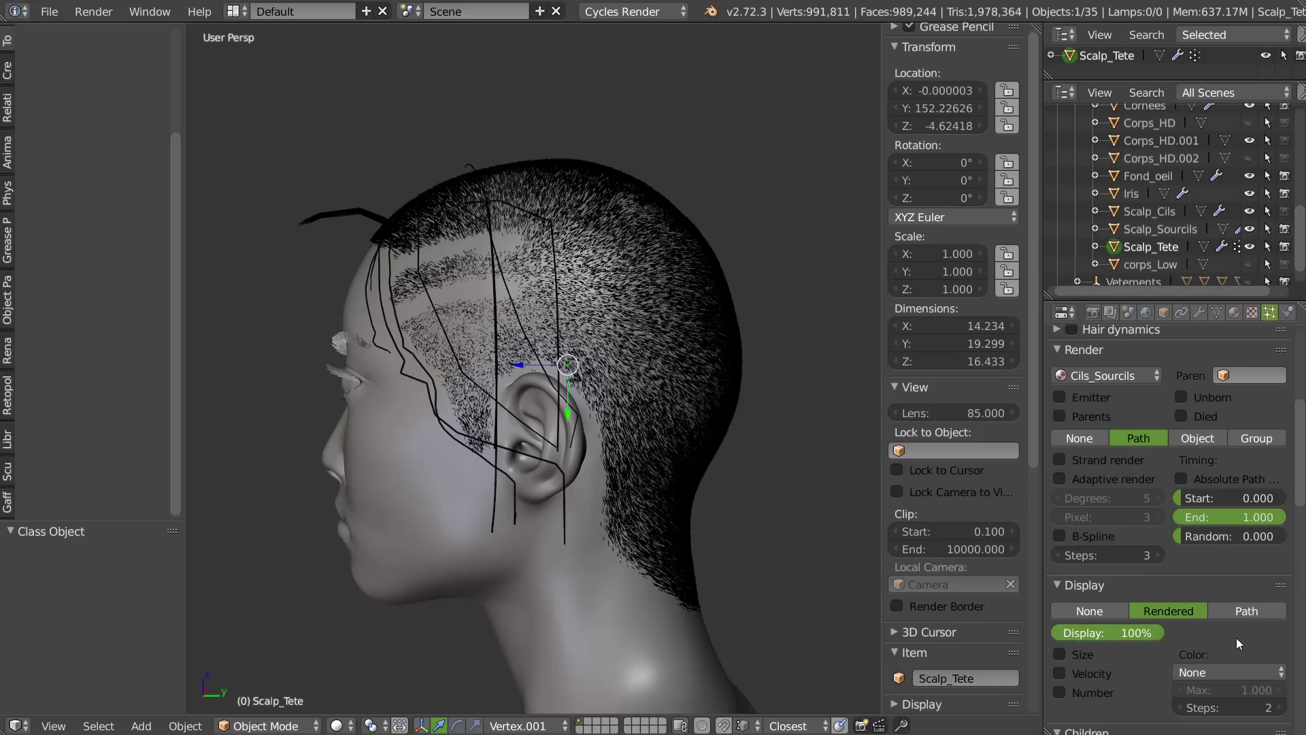
# - Set the fur system's displayed children to 10, and reduce the number further to thin the fur shown
pyautogui.scroll(-4, 1116, 515)
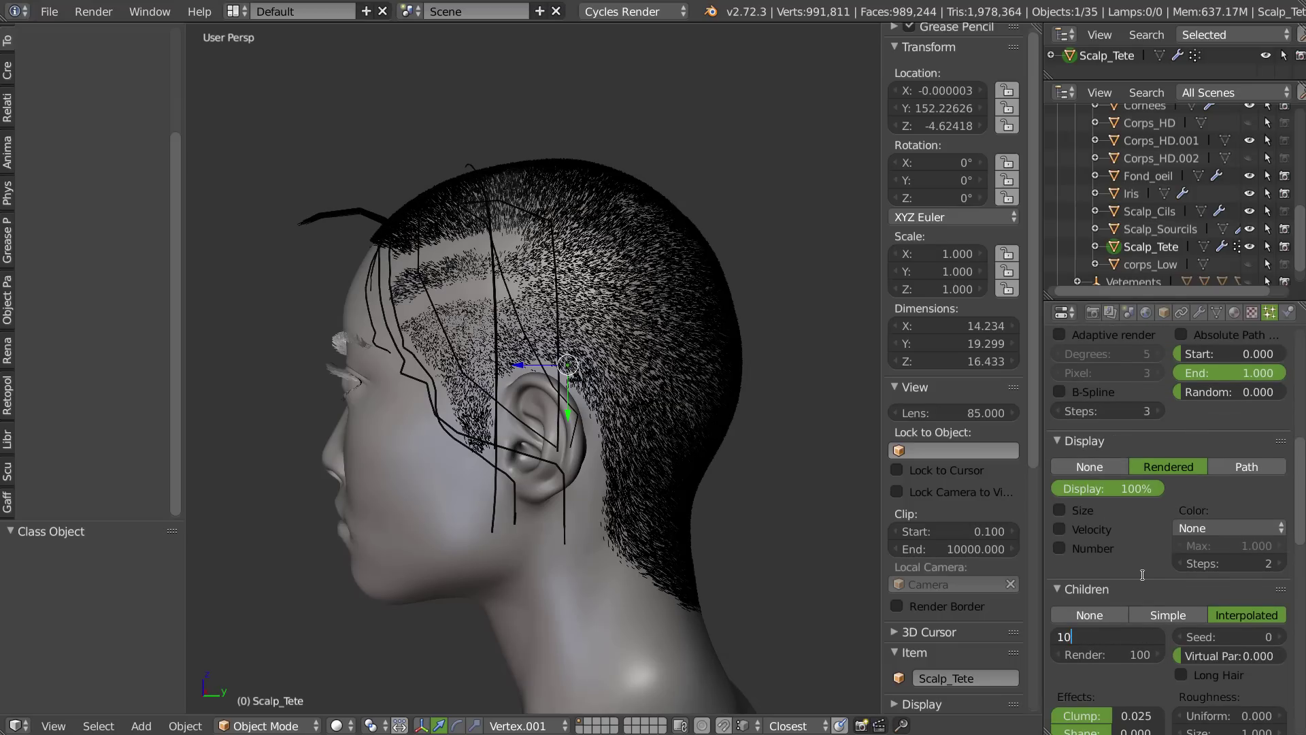
pyautogui.press('Return')
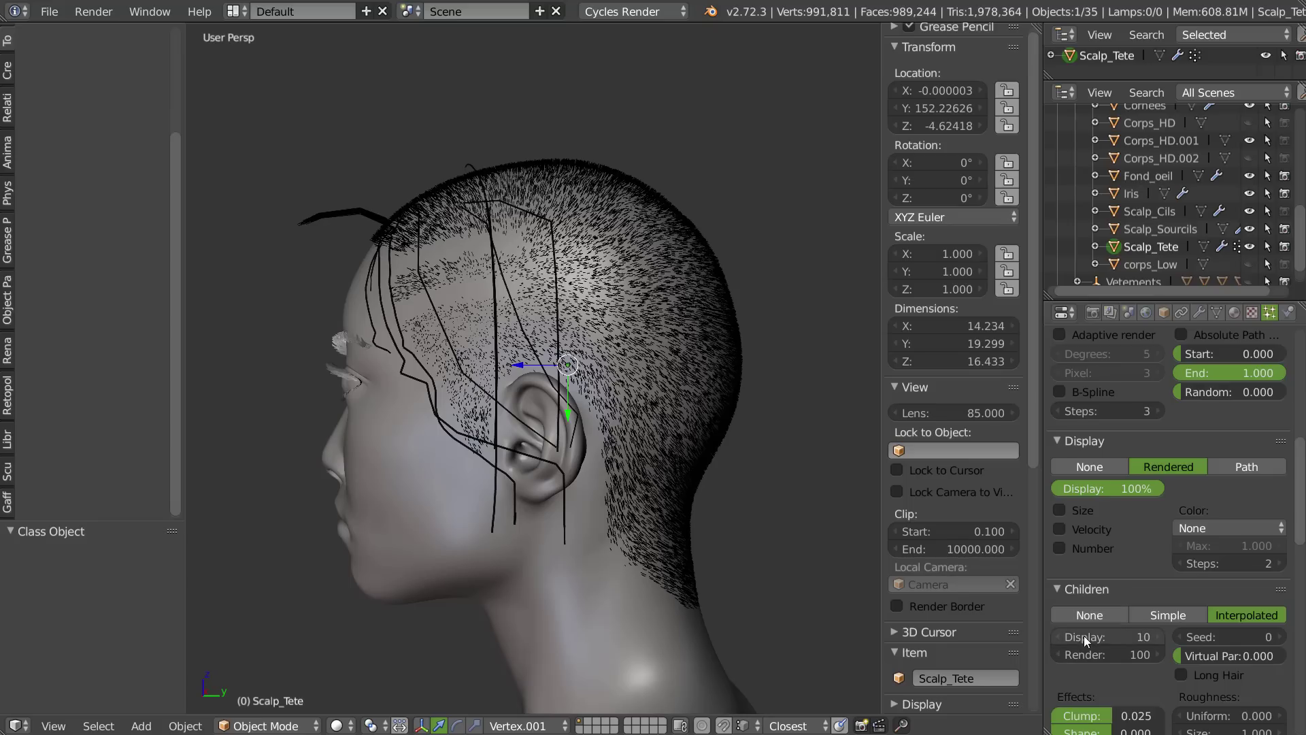
pyautogui.press('Return')
pyautogui.moveTo(560, 402); pyautogui.dragTo(678, 449, button='middle')
# - Select the long_hairs system and put the scalp back in Particle Edit mode
pyautogui.moveTo(1186, 421); pyautogui.dragTo(1189, 583, button='middle')
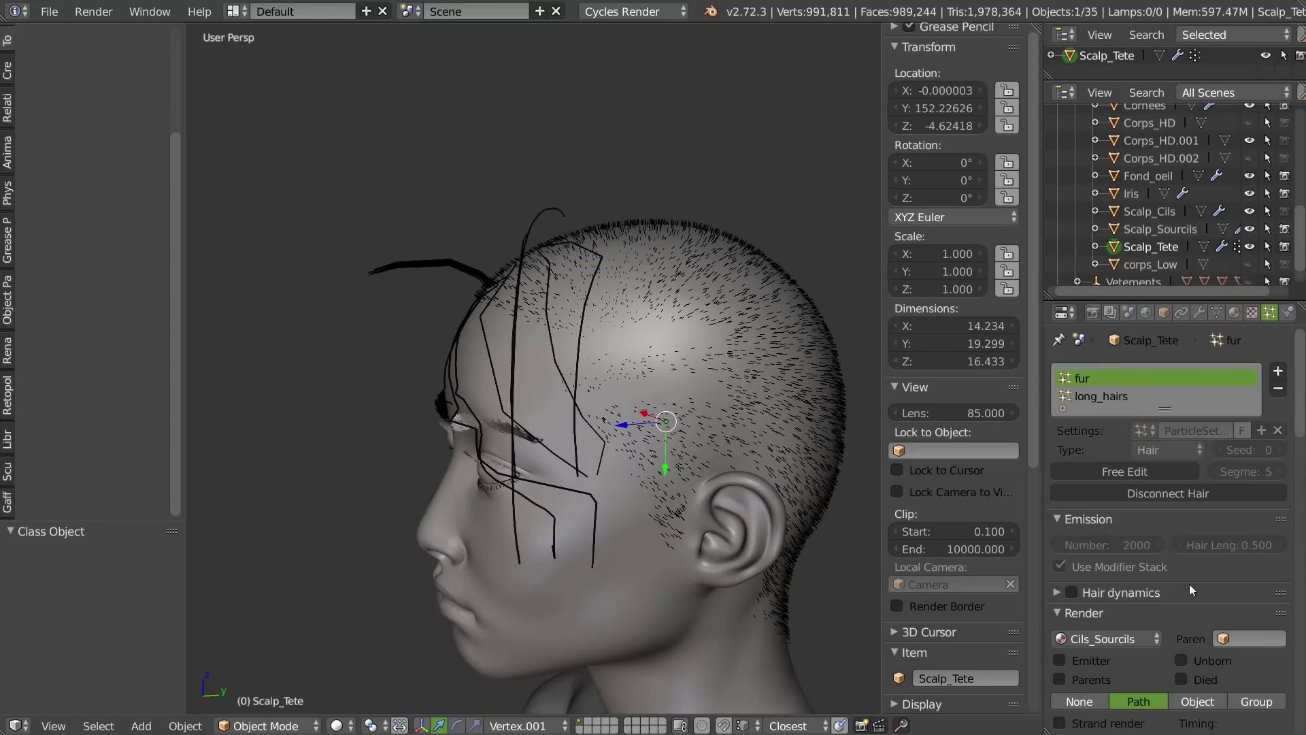
pyautogui.click(1106, 400)
pyautogui.keyDown('ctrl'); pyautogui.moveTo(419, 357); pyautogui.dragTo(473, 327, button='middle'); pyautogui.keyUp('ctrl')
pyautogui.press('Tab')
pyautogui.click(382, 161)
pyautogui.press('Tab')
pyautogui.click(321, 256)
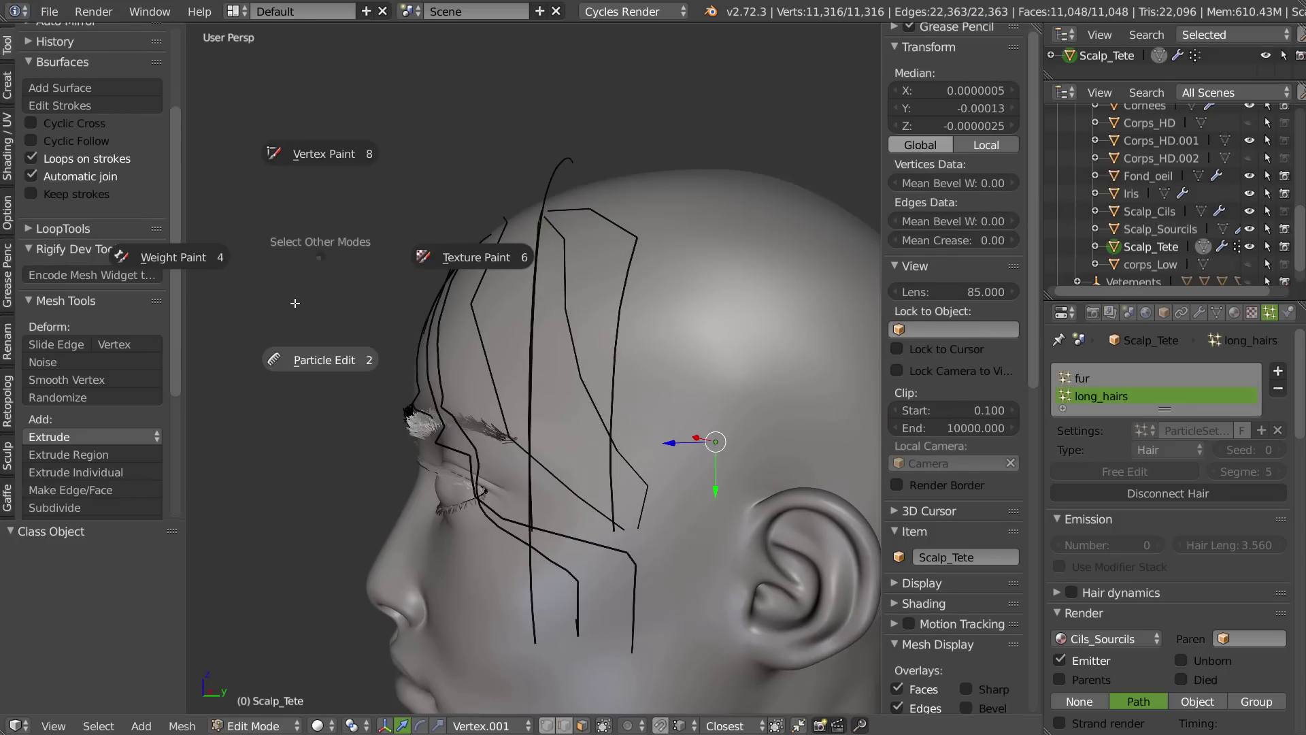
pyautogui.click(300, 359)
# - Turn off Deflect emitter and comb the long strand over and down beside the forehead, following the sketched strokes
pyautogui.moveTo(434, 222); pyautogui.dragTo(310, 259)
pyautogui.moveTo(320, 285)
pyautogui.mouseDown(button='middle')
pyautogui.moveTo(414, 308)
pyautogui.moveTo(357, 271)
pyautogui.moveTo(375, 286)
pyautogui.mouseUp(button='middle')
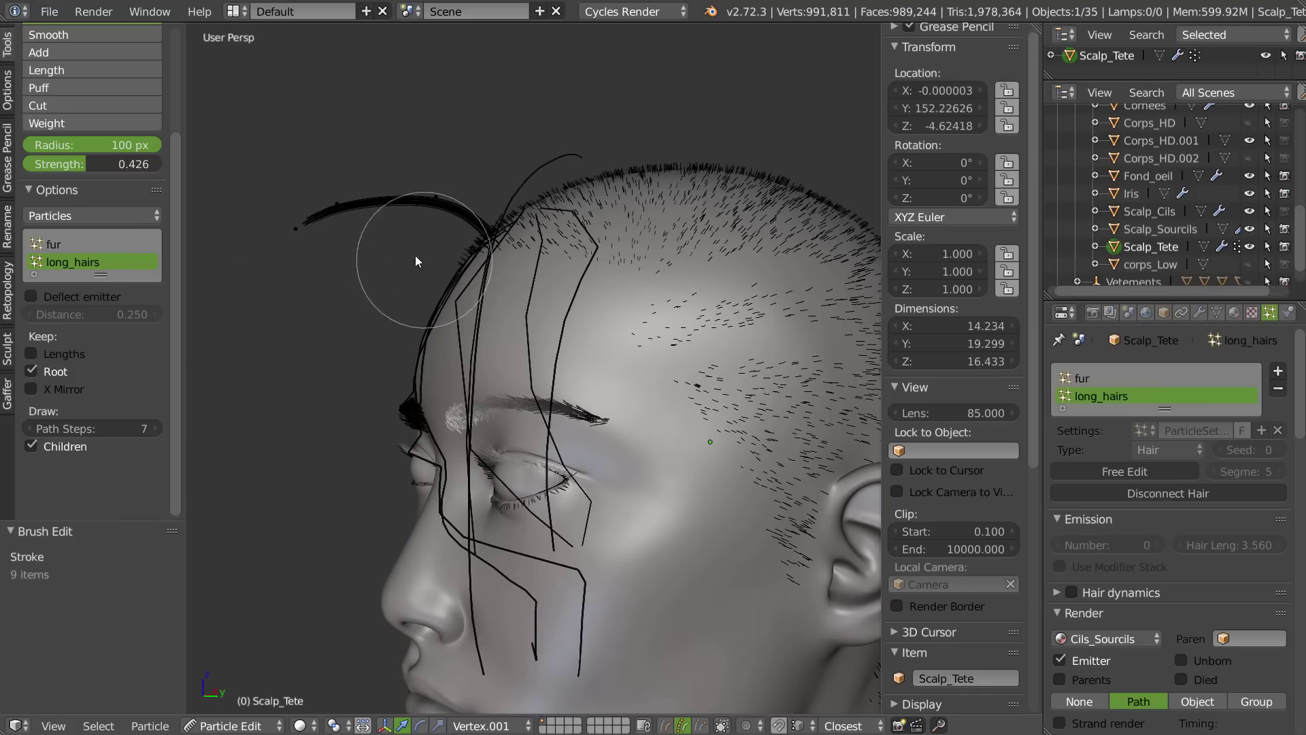
pyautogui.moveTo(295, 233); pyautogui.dragTo(300, 407)
pyautogui.moveTo(272, 284)
pyautogui.mouseDown()
pyautogui.moveTo(406, 324)
pyautogui.moveTo(384, 390)
pyautogui.mouseUp()
pyautogui.moveTo(344, 222)
pyautogui.mouseDown()
pyautogui.moveTo(349, 304)
pyautogui.moveTo(390, 360)
pyautogui.moveTo(395, 434)
pyautogui.mouseUp()
pyautogui.moveTo(406, 282); pyautogui.dragTo(443, 318, button='middle')
pyautogui.moveTo(454, 378); pyautogui.dragTo(684, 254)
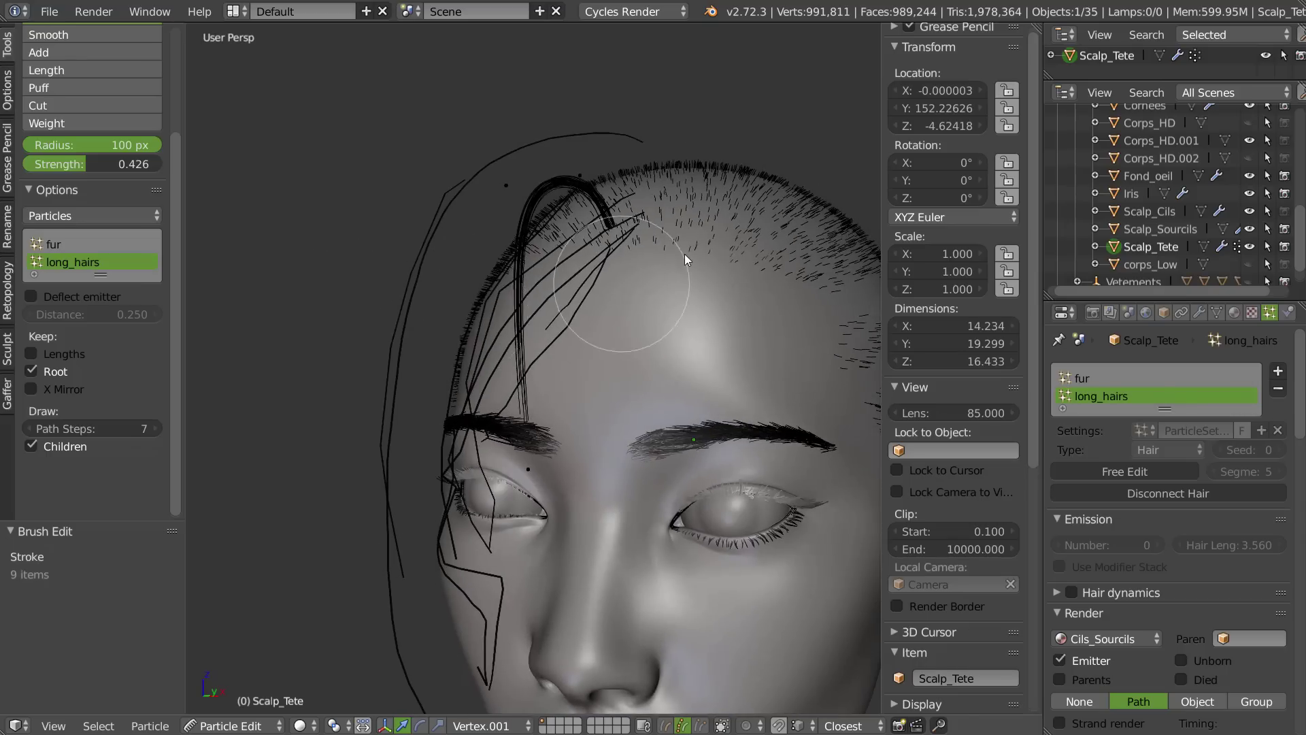
# - Comb the long strand from the middle of the forehead toward the sketched strokes in front view
pyautogui.scroll(-2, 563, 406)
pyautogui.press('KP_1')
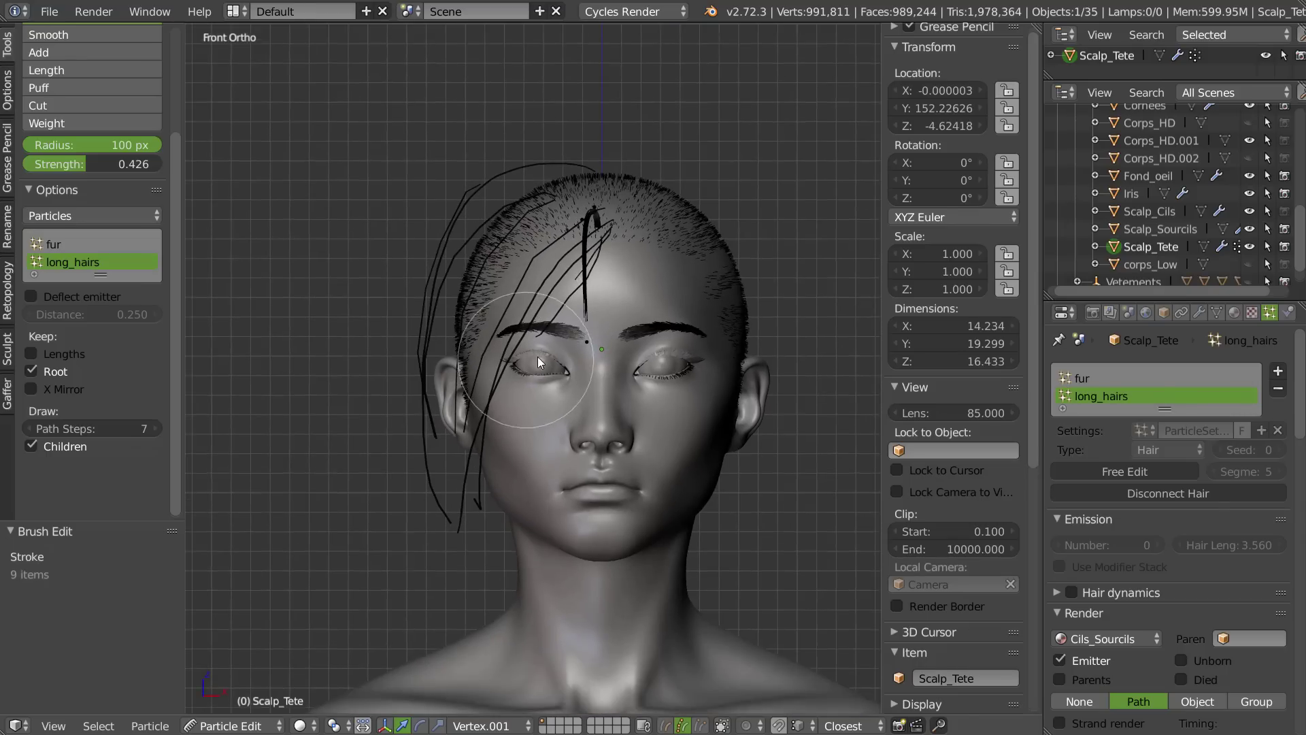
pyautogui.moveTo(547, 355)
pyautogui.mouseDown()
pyautogui.moveTo(584, 239)
pyautogui.moveTo(515, 347)
pyautogui.mouseUp()
pyautogui.moveTo(598, 217); pyautogui.dragTo(504, 345)
pyautogui.moveTo(586, 376); pyautogui.dragTo(507, 401)
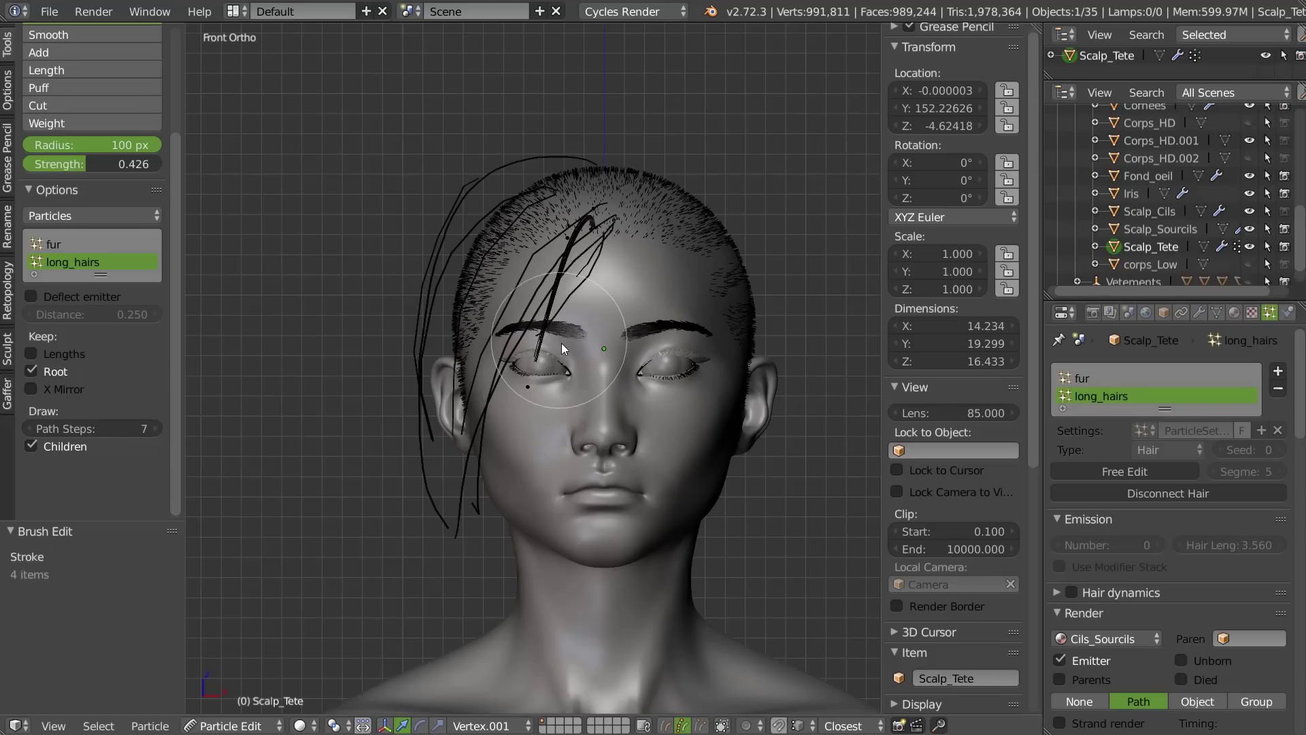
# - Raise the comb brush strength to 1.000 and pull the strand further along the sketch, lifting it off the forehead
pyautogui.hotkey('shift', 'f')
pyautogui.click(470, 336)
pyautogui.moveTo(568, 233)
pyautogui.mouseDown()
pyautogui.moveTo(553, 245)
pyautogui.moveTo(566, 209)
pyautogui.moveTo(545, 336)
pyautogui.moveTo(452, 451)
pyautogui.moveTo(456, 510)
pyautogui.moveTo(467, 456)
pyautogui.mouseUp()
pyautogui.moveTo(533, 273); pyautogui.dragTo(433, 260, button='middle')
pyautogui.moveTo(365, 203); pyautogui.dragTo(349, 299)
pyautogui.moveTo(428, 128)
pyautogui.mouseDown()
pyautogui.moveTo(379, 187)
pyautogui.moveTo(382, 128)
pyautogui.moveTo(332, 184)
pyautogui.moveTo(455, 143)
pyautogui.mouseUp()
# - Reduce the comb brush radius to 43 px and bring the strand's bend and tip back toward the face in side view
pyautogui.press('f')
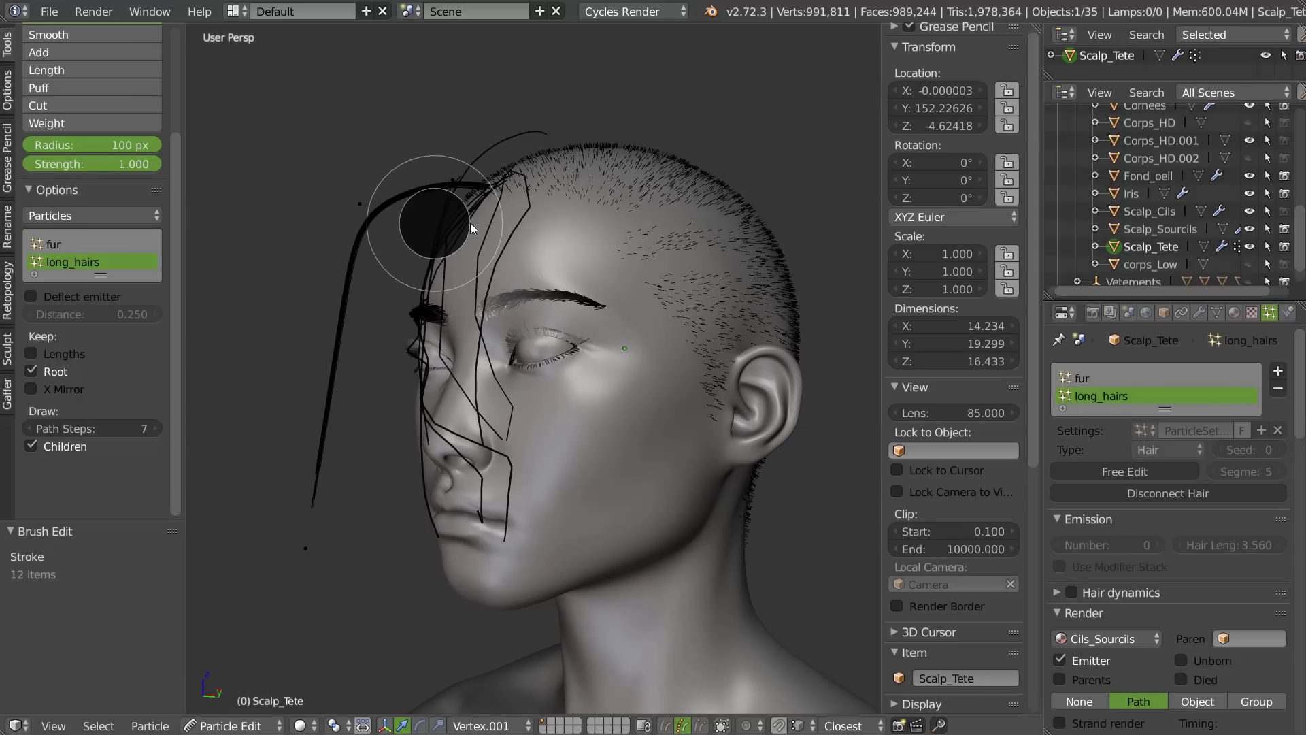
pyautogui.click(464, 223)
pyautogui.moveTo(382, 219)
pyautogui.mouseDown()
pyautogui.moveTo(410, 182)
pyautogui.moveTo(393, 218)
pyautogui.mouseUp()
pyautogui.moveTo(342, 303); pyautogui.dragTo(365, 313)
pyautogui.moveTo(320, 531); pyautogui.dragTo(398, 523)
pyautogui.moveTo(445, 411); pyautogui.dragTo(402, 378, button='middle')
pyautogui.moveTo(362, 310)
pyautogui.mouseDown()
pyautogui.moveTo(379, 315)
pyautogui.moveTo(372, 328)
pyautogui.mouseUp()
pyautogui.moveTo(382, 342)
pyautogui.mouseDown(button='middle')
pyautogui.moveTo(463, 340)
pyautogui.moveTo(608, 406)
pyautogui.mouseUp(button='middle')
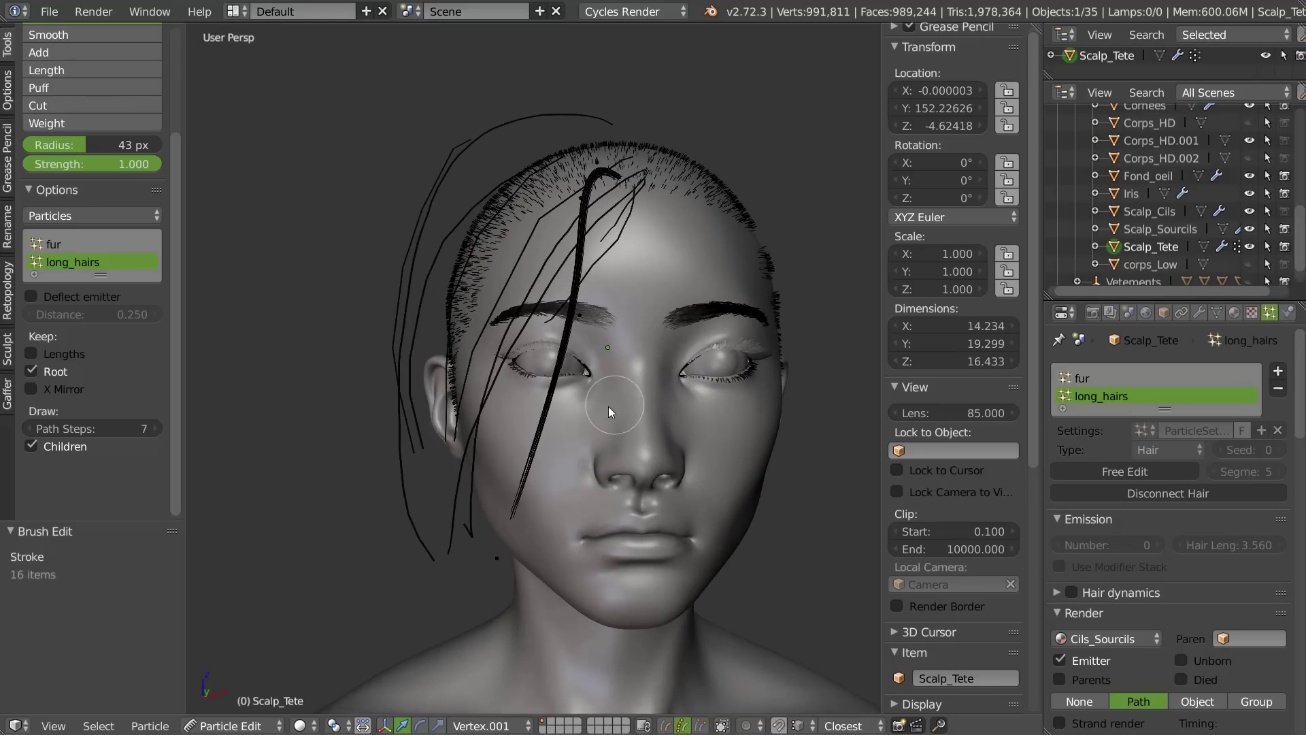
# - Align the strand's middle and tip with the sketched strokes beside the cheek in front view
pyautogui.press('KP_1')
pyautogui.keyDown('shift'); pyautogui.moveTo(506, 397); pyautogui.dragTo(517, 353, button='middle'); pyautogui.keyUp('shift')
pyautogui.scroll(2, 562, 282)
pyautogui.moveTo(577, 239); pyautogui.dragTo(499, 240)
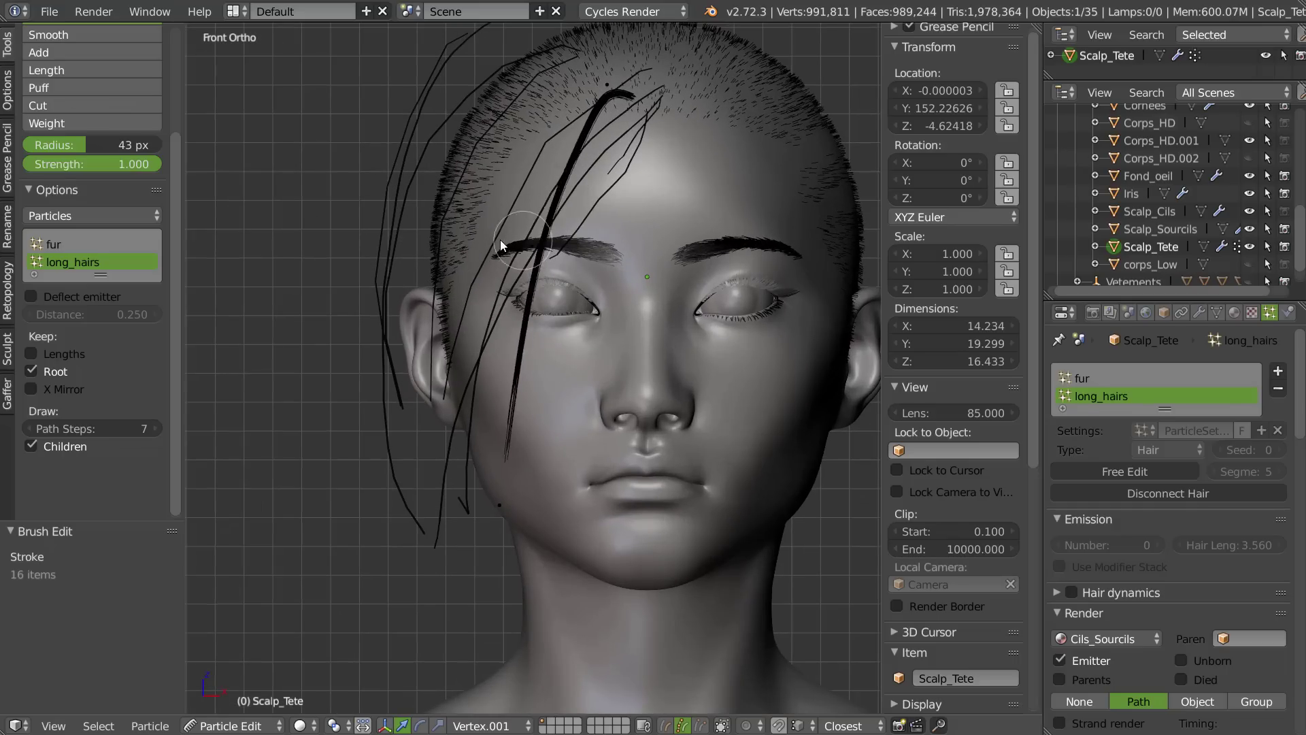
pyautogui.moveTo(503, 507); pyautogui.dragTo(433, 557)
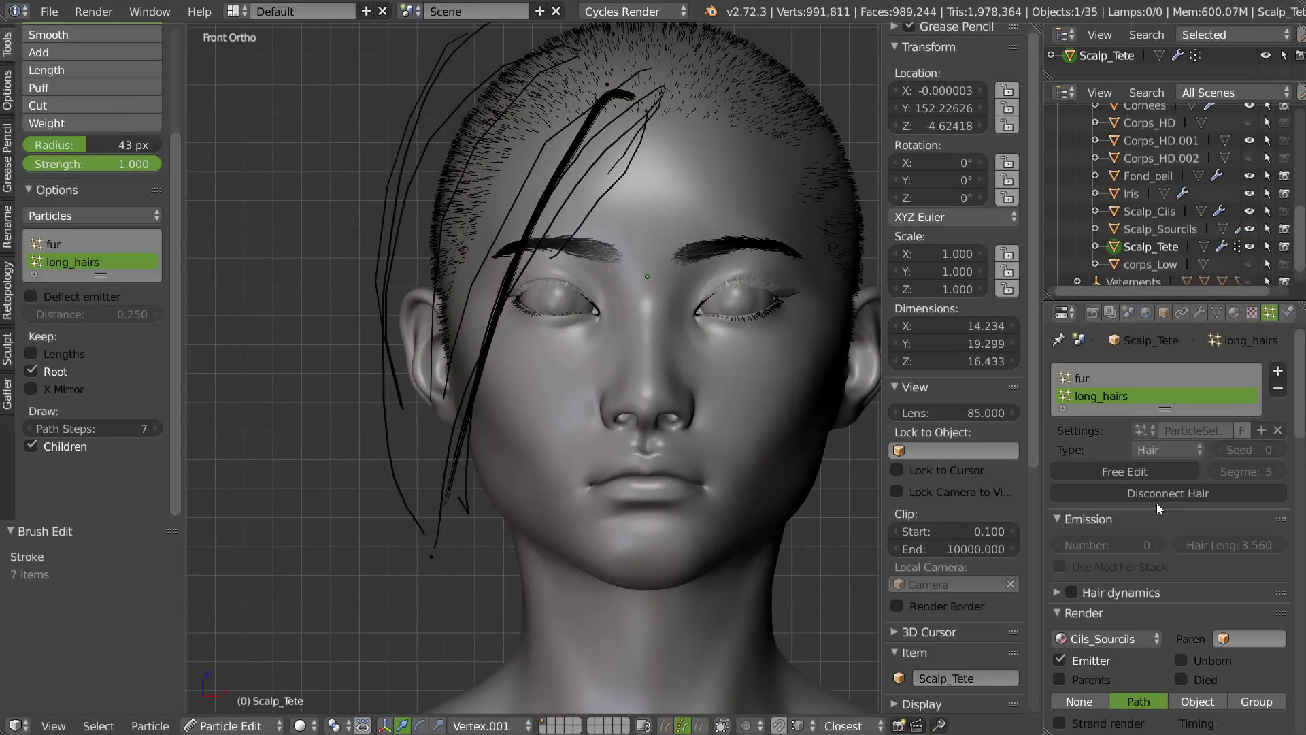
# - Set the displayed children of long_hairs to 10, and reduce the number further to 6
pyautogui.scroll(-12, 1145, 476)
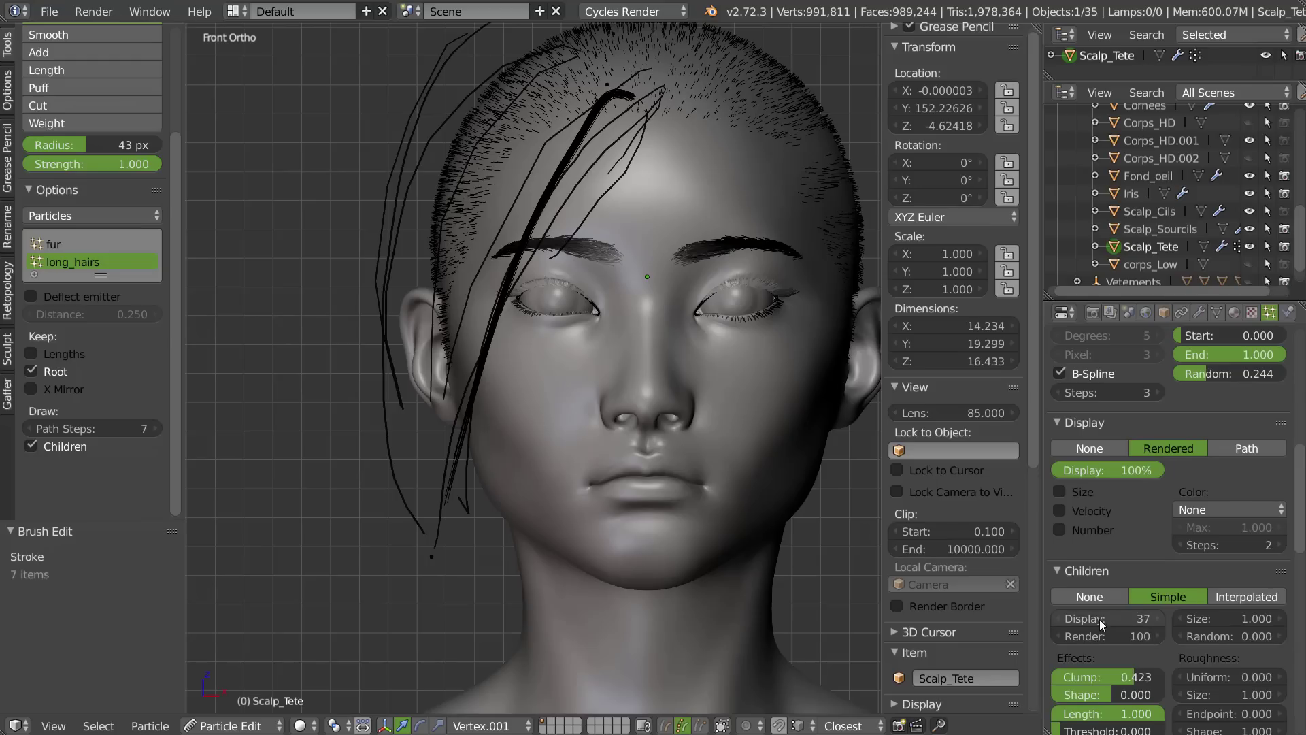
pyautogui.write('10')
pyautogui.press('Return')
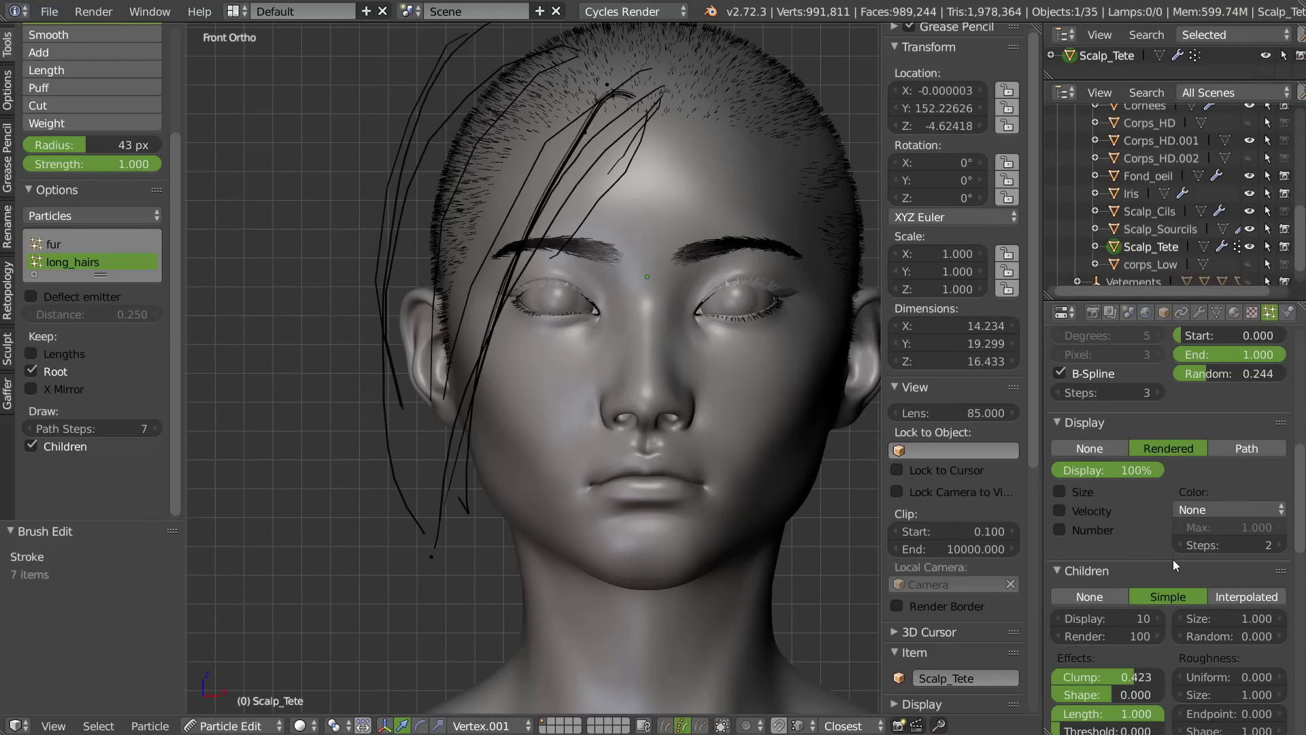
pyautogui.moveTo(1099, 621); pyautogui.dragTo(1090, 620)
# - Comb the thinned strand's upper bend and tip into an arc around the forehead from front and side views
pyautogui.moveTo(575, 143)
pyautogui.mouseDown()
pyautogui.moveTo(555, 139)
pyautogui.moveTo(496, 285)
pyautogui.mouseUp()
pyautogui.moveTo(487, 308)
pyautogui.mouseDown(button='middle')
pyautogui.moveTo(395, 329)
pyautogui.moveTo(379, 308)
pyautogui.mouseUp(button='middle')
pyautogui.moveTo(278, 243); pyautogui.dragTo(364, 123)
pyautogui.moveTo(366, 145); pyautogui.dragTo(317, 151, button='middle')
pyautogui.moveTo(333, 102)
pyautogui.mouseDown()
pyautogui.moveTo(329, 256)
pyautogui.moveTo(358, 554)
pyautogui.mouseUp()
pyautogui.moveTo(364, 519); pyautogui.dragTo(517, 408, button='middle')
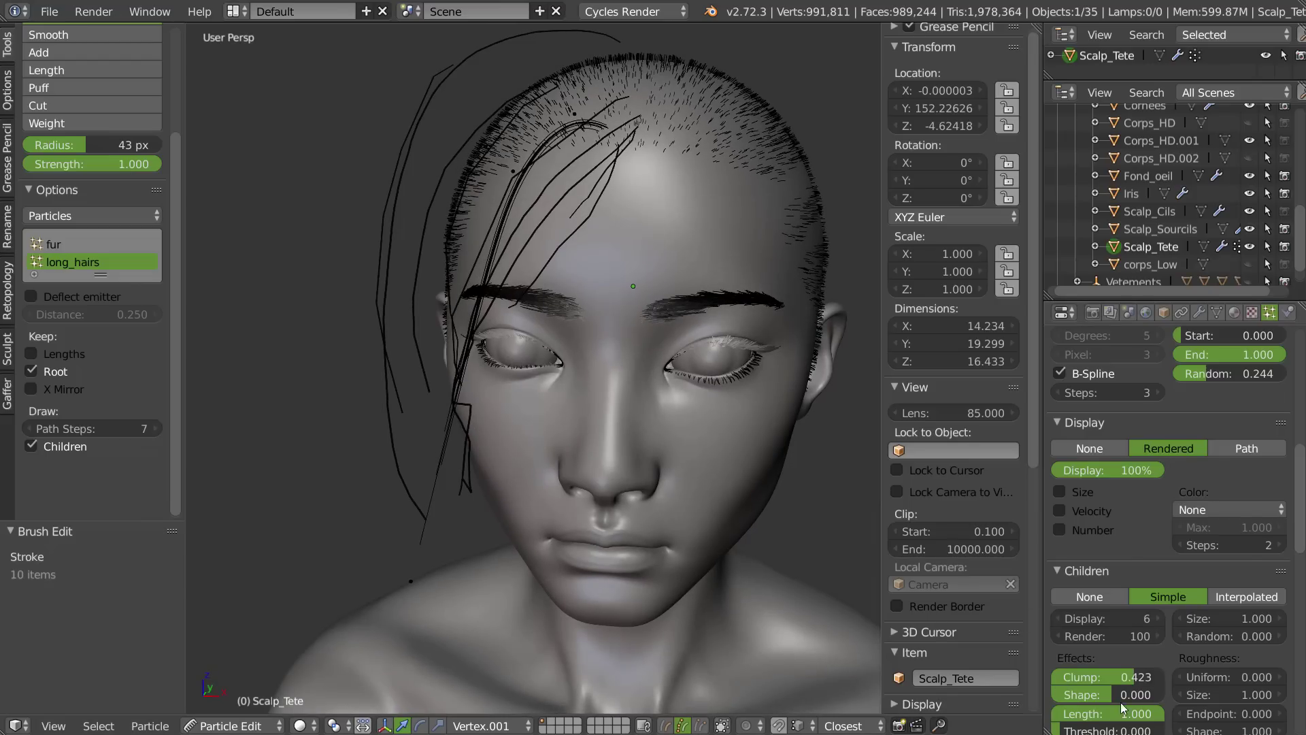
# - Increase the children radius of long_hairs to 0.800
pyautogui.scroll(-5, 1121, 708)
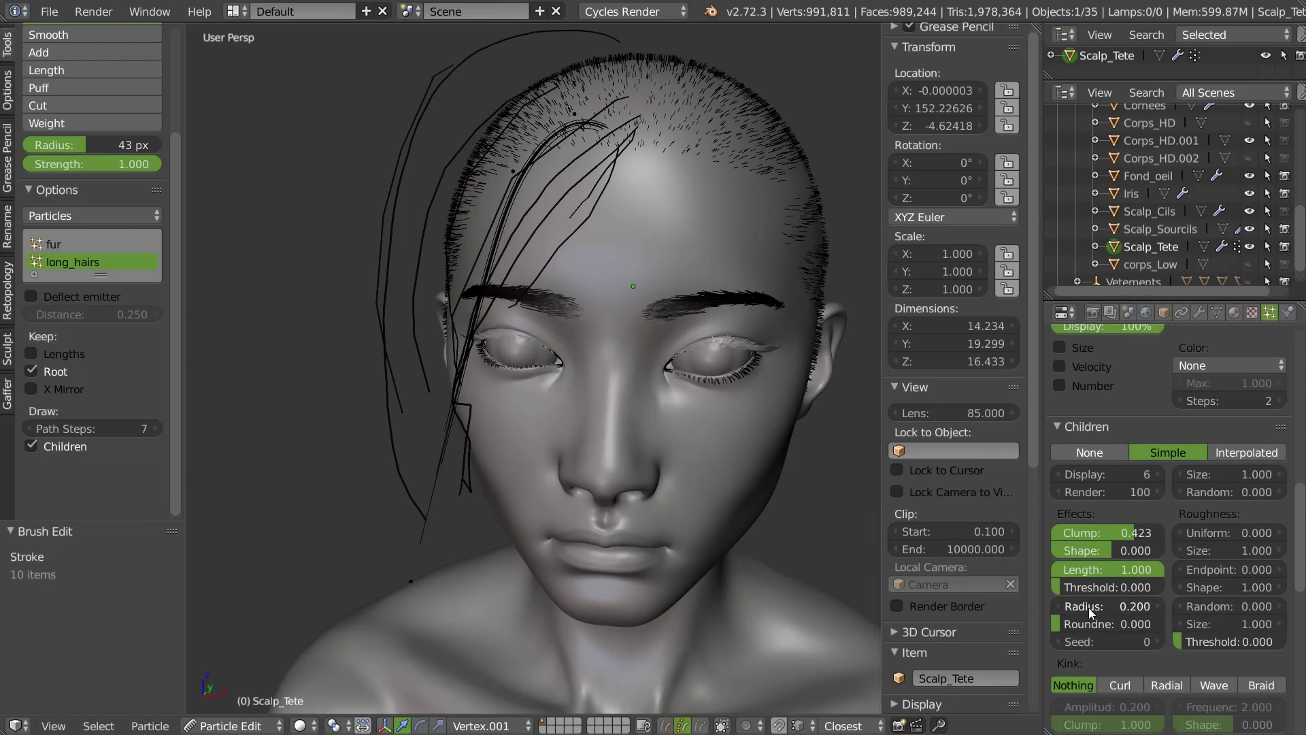
pyautogui.keyDown('ctrl'); pyautogui.scroll(8, 1091, 607); pyautogui.keyUp('ctrl')
pyautogui.keyDown('ctrl'); pyautogui.scroll(-3, 1091, 607); pyautogui.keyUp('ctrl')
pyautogui.keyDown('ctrl'); pyautogui.scroll(1, 1092, 608); pyautogui.keyUp('ctrl')
# - Refine the widened strand with short comb strokes near its root and upper bend on the hairline
pyautogui.moveTo(498, 338)
pyautogui.mouseDown(button='middle')
pyautogui.moveTo(537, 328)
pyautogui.moveTo(529, 321)
pyautogui.mouseUp(button='middle')
pyautogui.moveTo(533, 309); pyautogui.dragTo(537, 310)
pyautogui.moveTo(537, 310)
pyautogui.mouseDown(button='middle')
pyautogui.moveTo(512, 317)
pyautogui.moveTo(533, 310)
pyautogui.mouseUp(button='middle')
pyautogui.moveTo(610, 88); pyautogui.dragTo(622, 101)
pyautogui.moveTo(557, 142); pyautogui.dragTo(569, 148)
pyautogui.moveTo(569, 149)
pyautogui.mouseDown(button='middle')
pyautogui.moveTo(502, 148)
pyautogui.moveTo(470, 275)
pyautogui.mouseUp(button='middle')
pyautogui.scroll(7, 476, 269)
pyautogui.keyDown('shift'); pyautogui.moveTo(563, 146); pyautogui.dragTo(538, 351, button='middle'); pyautogui.keyUp('shift')
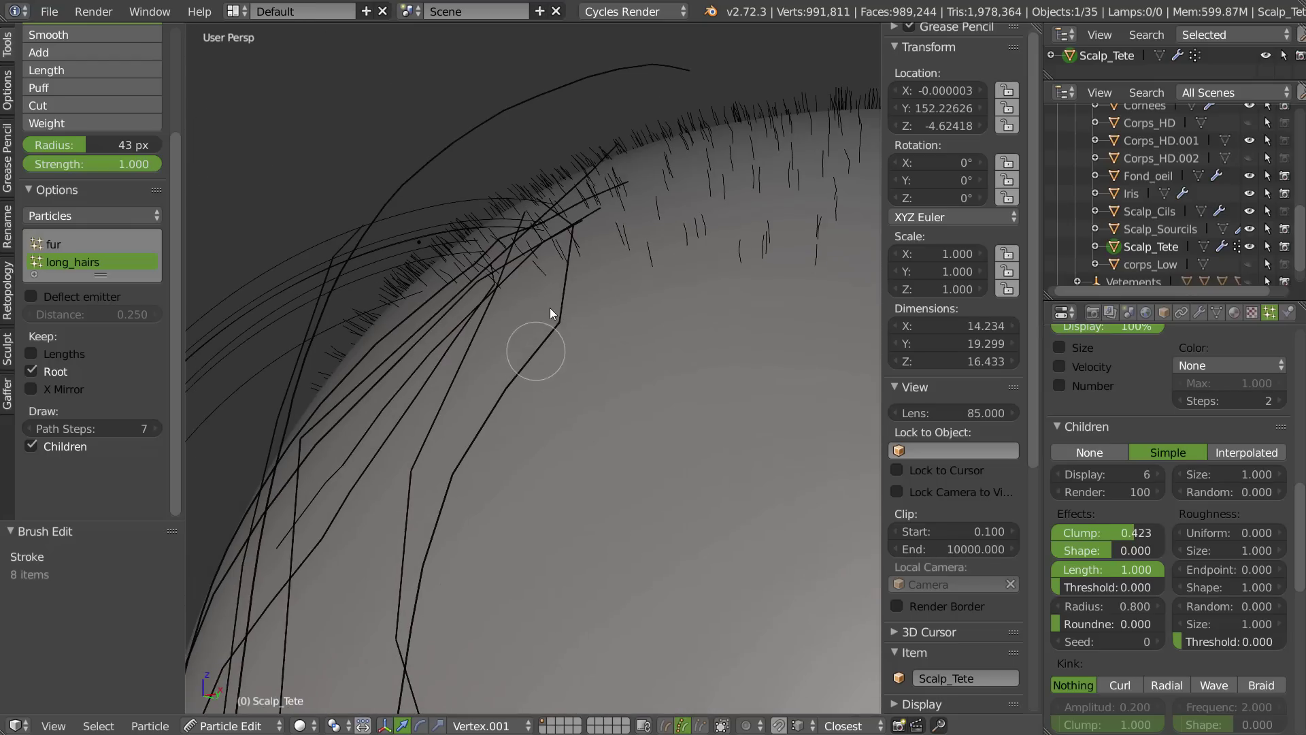
# - Turn off the Grease Pencil display to hide the sketched strokes
pyautogui.moveTo(926, 71)
pyautogui.mouseDown(button='middle')
pyautogui.moveTo(953, 47)
pyautogui.moveTo(939, 69)
pyautogui.mouseUp(button='middle')
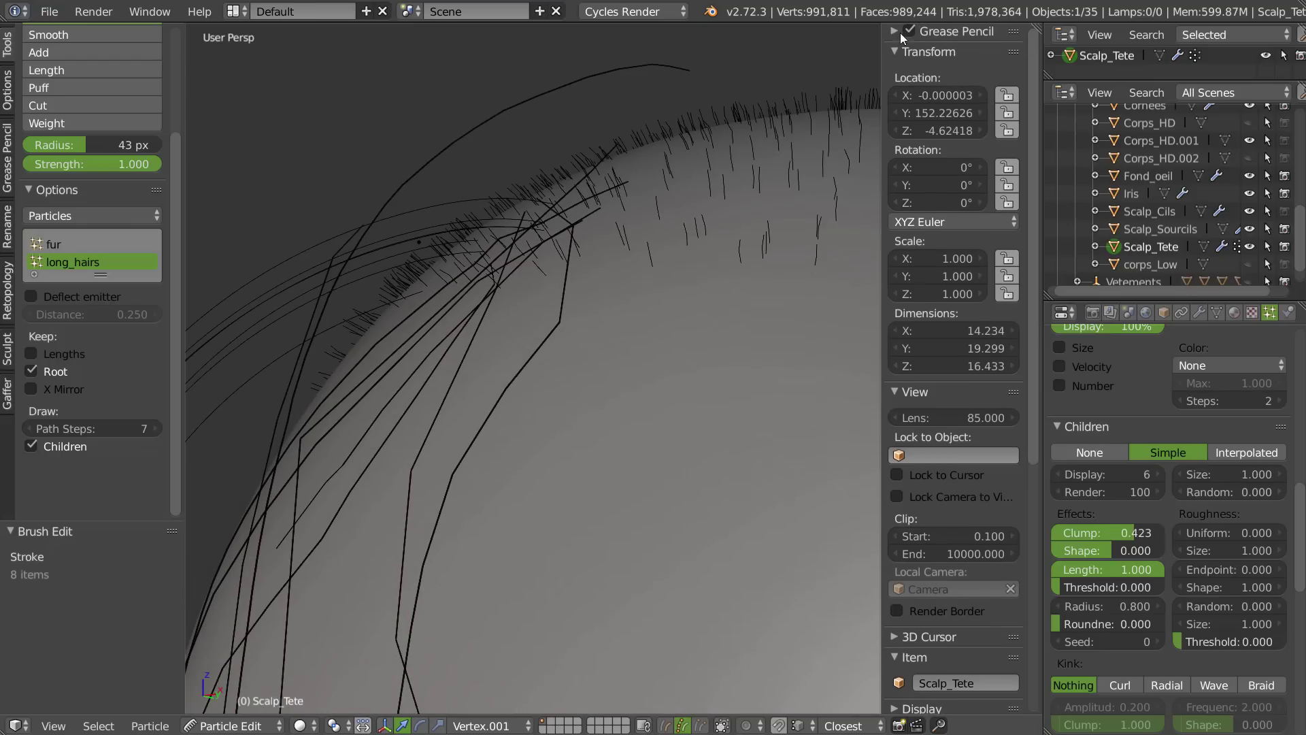
pyautogui.click(908, 32)
pyautogui.moveTo(566, 178); pyautogui.dragTo(510, 257, button='middle')
pyautogui.scroll(-6, 462, 340)
pyautogui.keyDown('shift'); pyautogui.moveTo(464, 418); pyautogui.dragTo(565, 220, button='middle'); pyautogui.keyUp('shift')
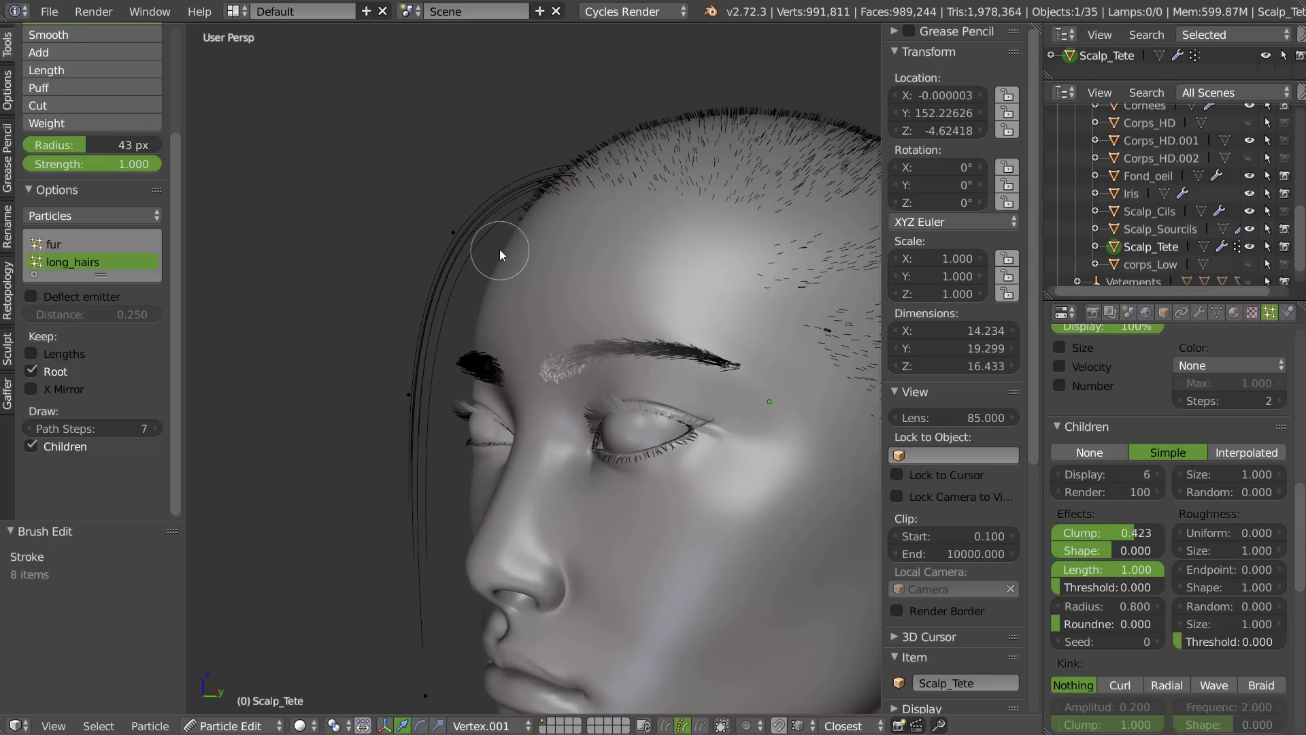
# - Nudge the strand's upper bend beside the forehead and set the path's Random value to 0.077
pyautogui.moveTo(465, 235); pyautogui.dragTo(468, 235)
pyautogui.moveTo(1205, 422); pyautogui.dragTo(1189, 596, button='middle')
pyautogui.moveTo(1205, 407); pyautogui.dragTo(1190, 407)
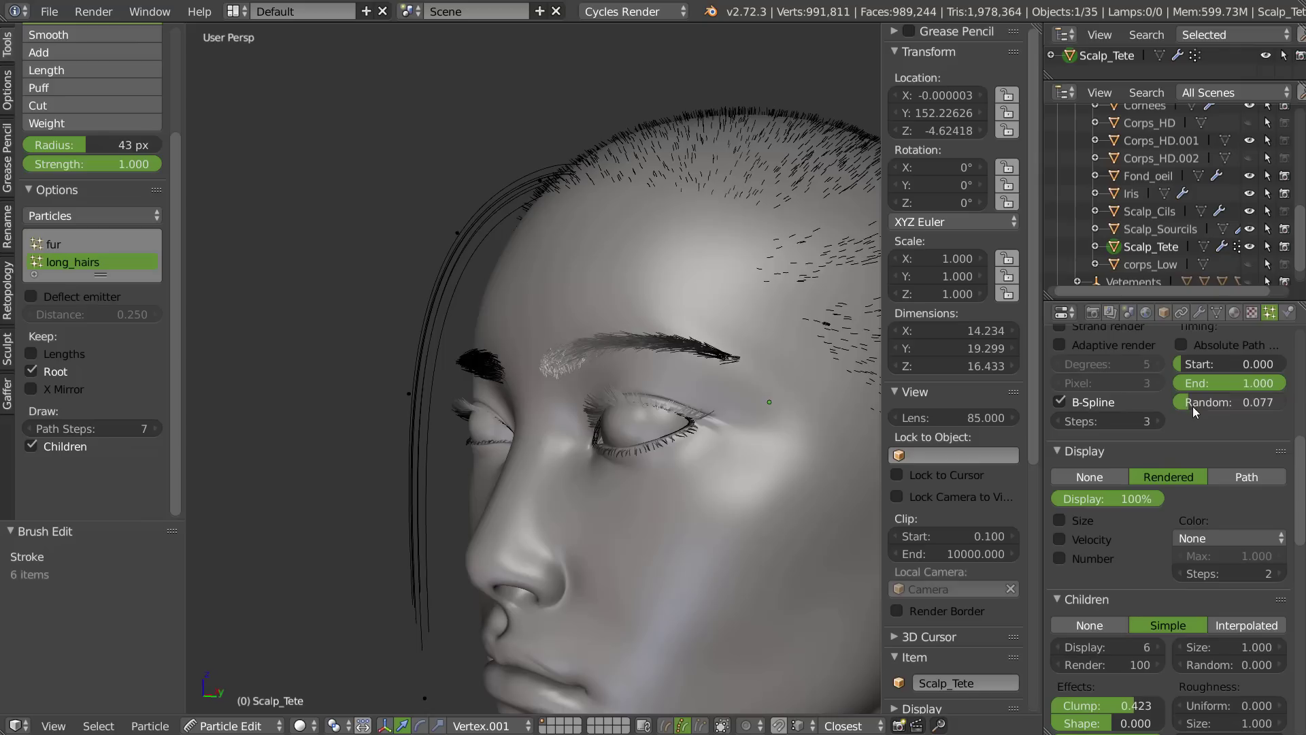
# - Comb the strand's tip inward toward the jaw and its middle outward past the eye in front view
pyautogui.moveTo(615, 372); pyautogui.dragTo(745, 345, button='middle')
pyautogui.scroll(-1, 707, 381)
pyautogui.keyDown('shift'); pyautogui.moveTo(670, 436); pyautogui.dragTo(642, 297, button='middle'); pyautogui.keyUp('shift')
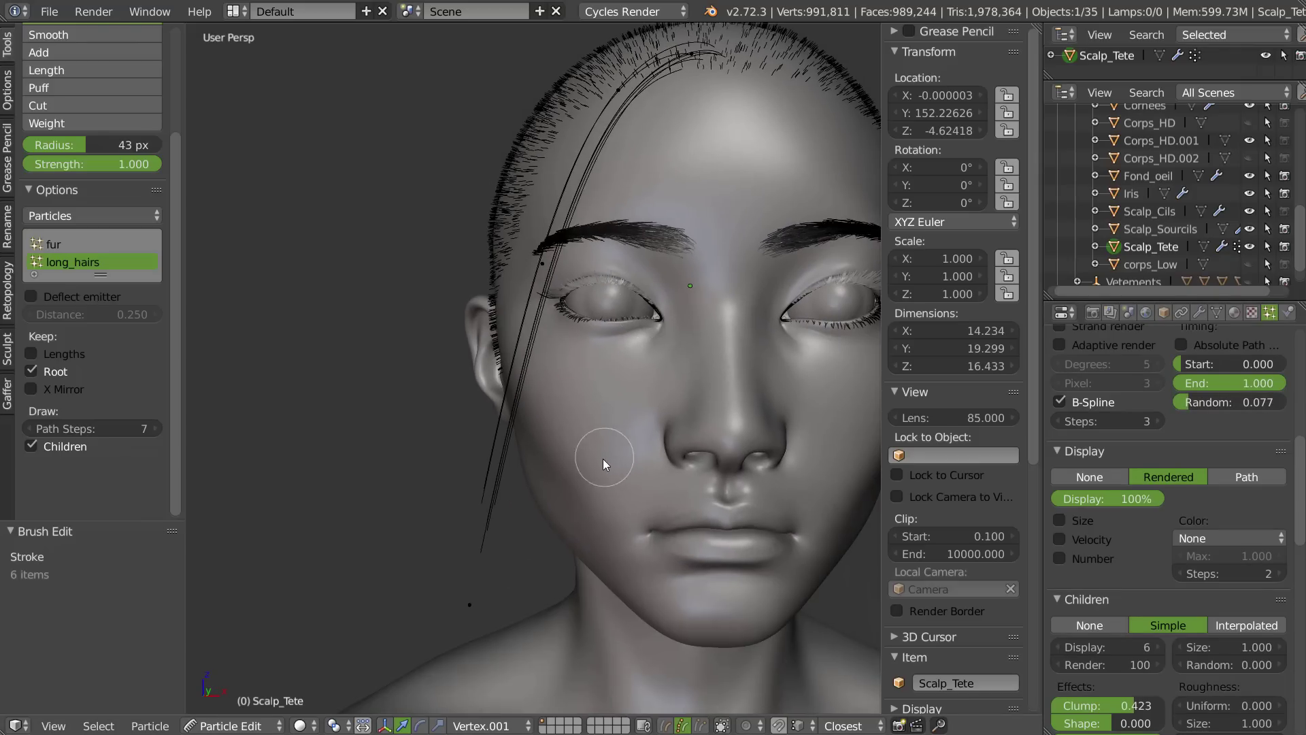
pyautogui.press('KP_1')
pyautogui.keyDown('shift'); pyautogui.scroll(-1, 528, 456); pyautogui.keyUp('shift')
pyautogui.moveTo(506, 510); pyautogui.dragTo(537, 509)
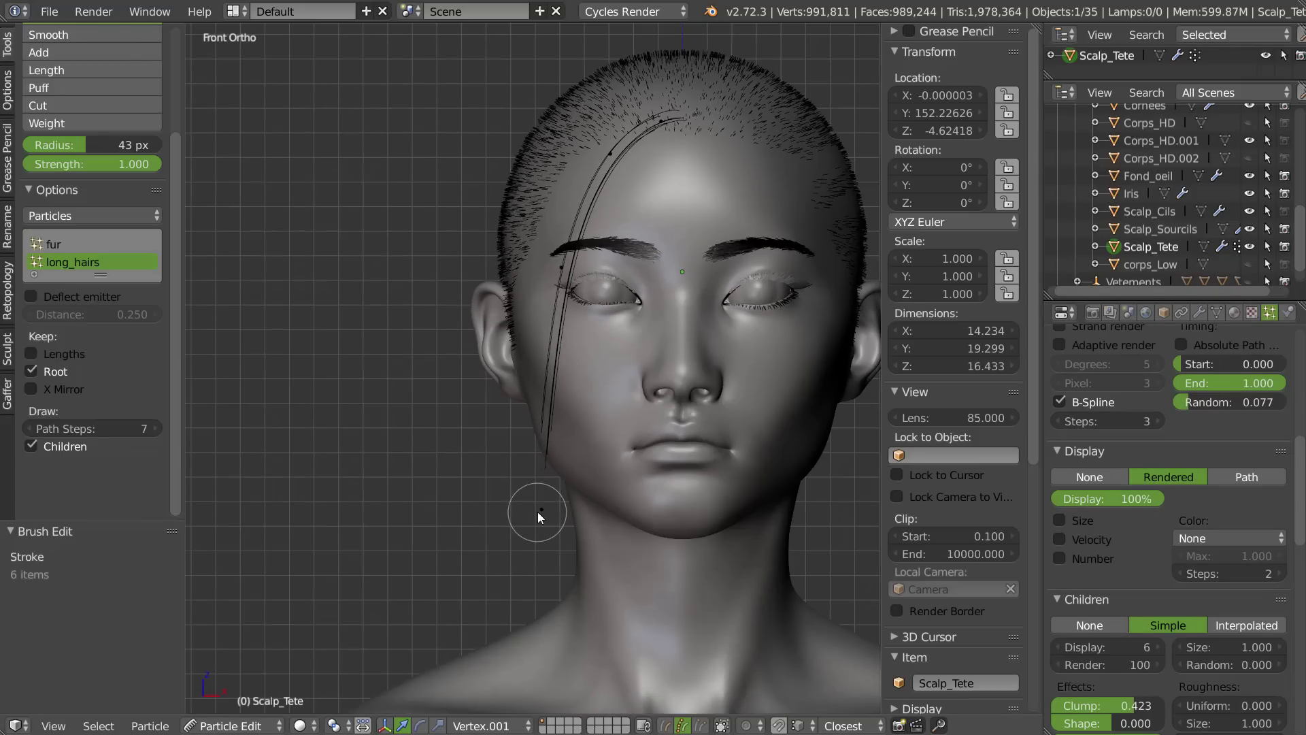
pyautogui.moveTo(576, 268); pyautogui.dragTo(550, 274)
pyautogui.keyDown('shift'); pyautogui.moveTo(638, 238); pyautogui.dragTo(614, 332, button='middle'); pyautogui.keyUp('shift')
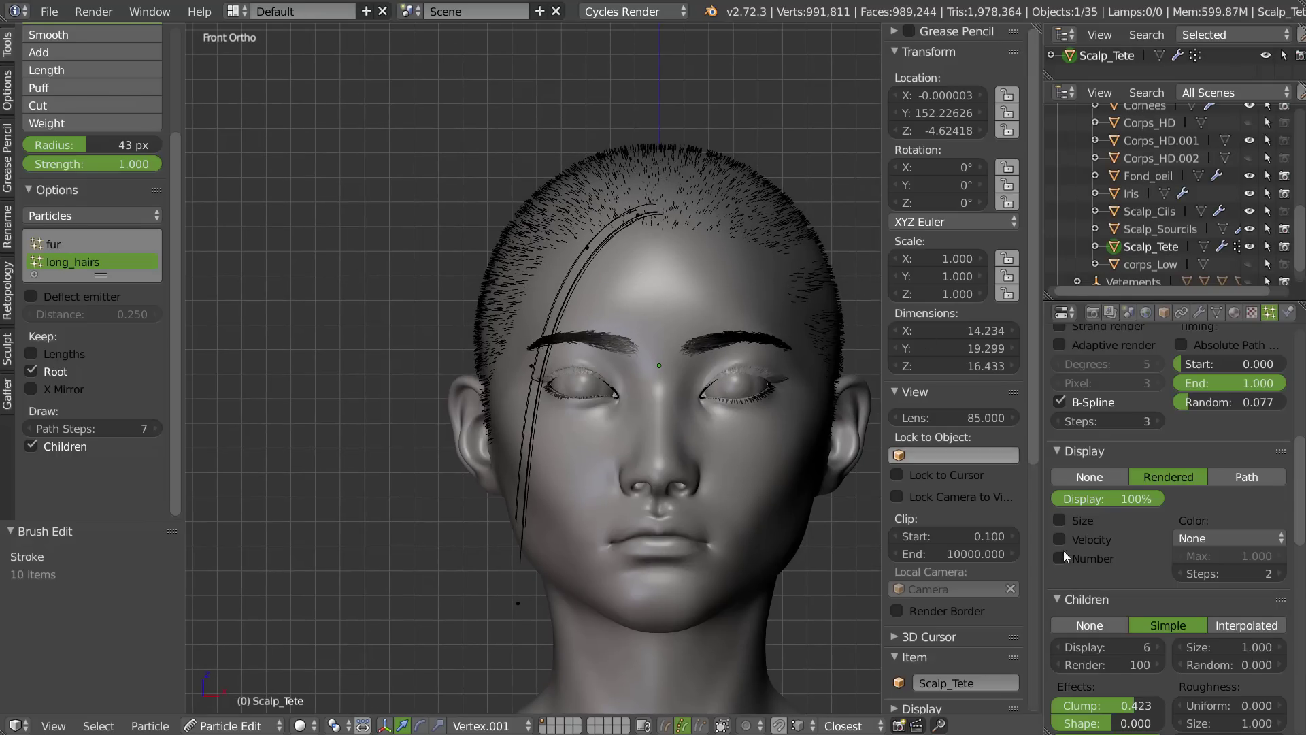
# - Set the children of long_hairs to radius 1.000, 31 displayed and clump 0.615
pyautogui.scroll(-6, 1063, 549)
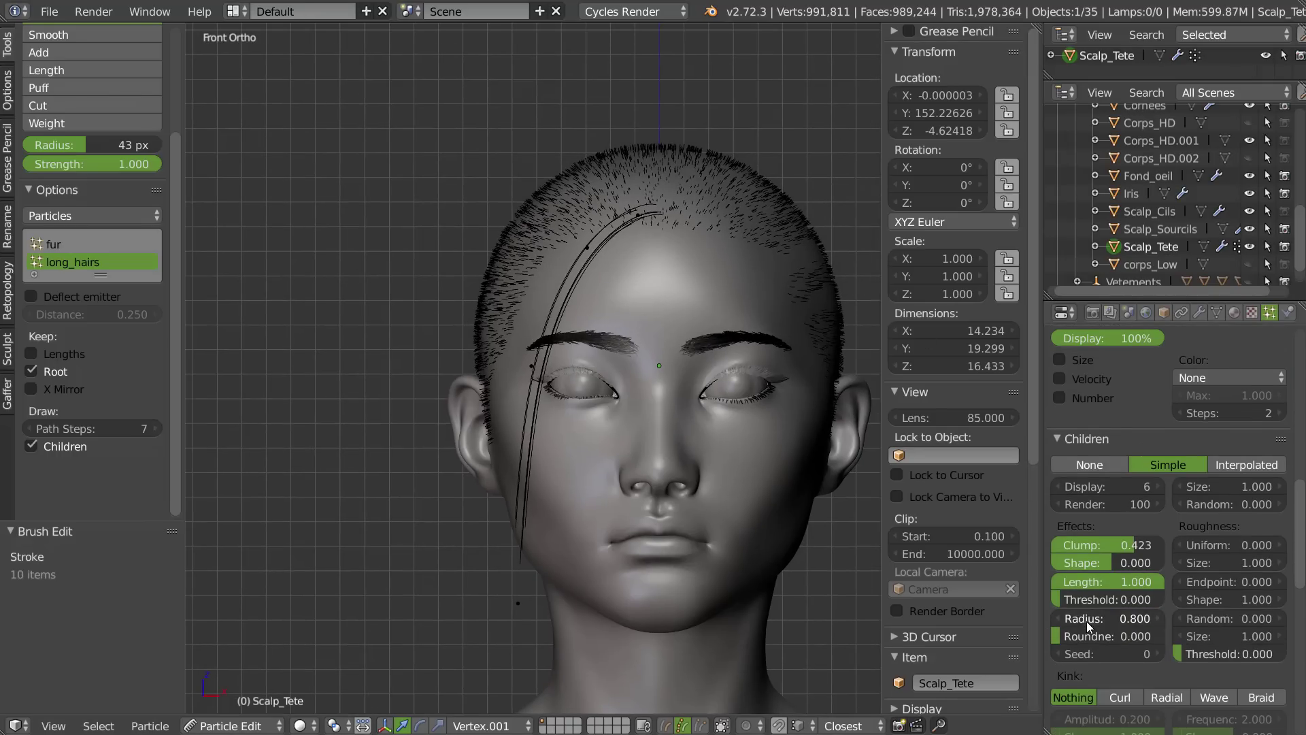
pyautogui.click(1097, 622)
pyautogui.write('1')
pyautogui.press('Return')
pyautogui.click(1109, 488)
pyautogui.write('19')
pyautogui.press('Return')
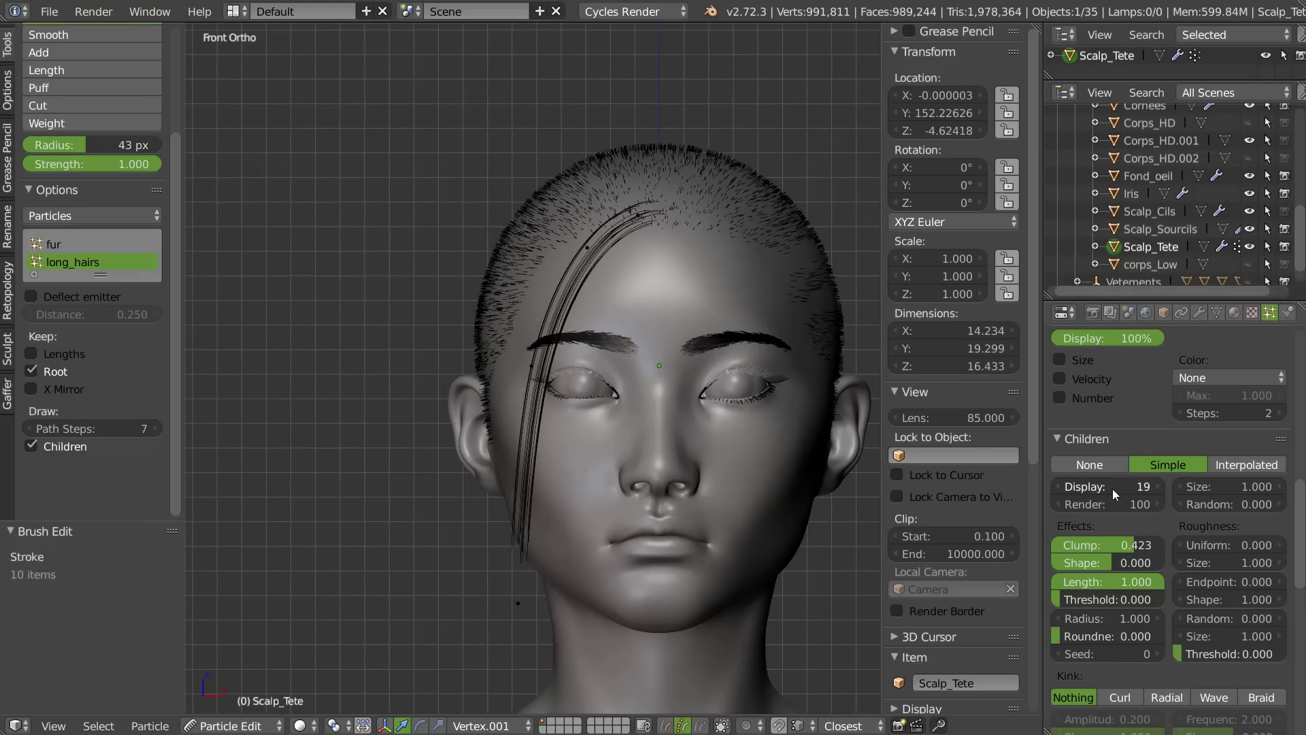
pyautogui.moveTo(1117, 490); pyautogui.dragTo(1120, 491)
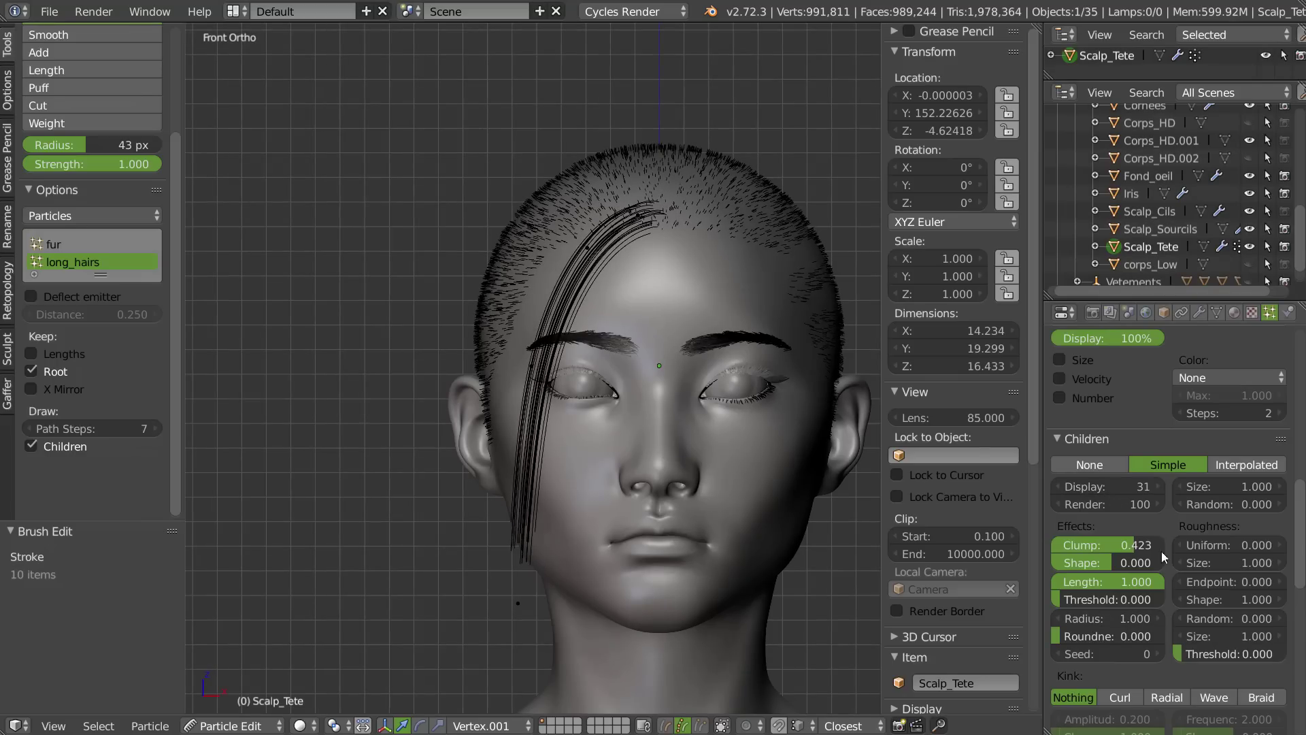
pyautogui.moveTo(1137, 542)
pyautogui.mouseDown()
pyautogui.moveTo(1153, 546)
pyautogui.moveTo(1145, 531)
pyautogui.mouseUp()
# - Comb the strand further down past the jaw and refine its curve from the front, undoing the last stroke
pyautogui.moveTo(816, 409); pyautogui.dragTo(577, 346, button='middle')
pyautogui.scroll(2, 577, 346)
pyautogui.moveTo(495, 578)
pyautogui.mouseDown()
pyautogui.moveTo(475, 642)
pyautogui.moveTo(483, 670)
pyautogui.mouseUp()
pyautogui.moveTo(496, 309); pyautogui.dragTo(480, 357)
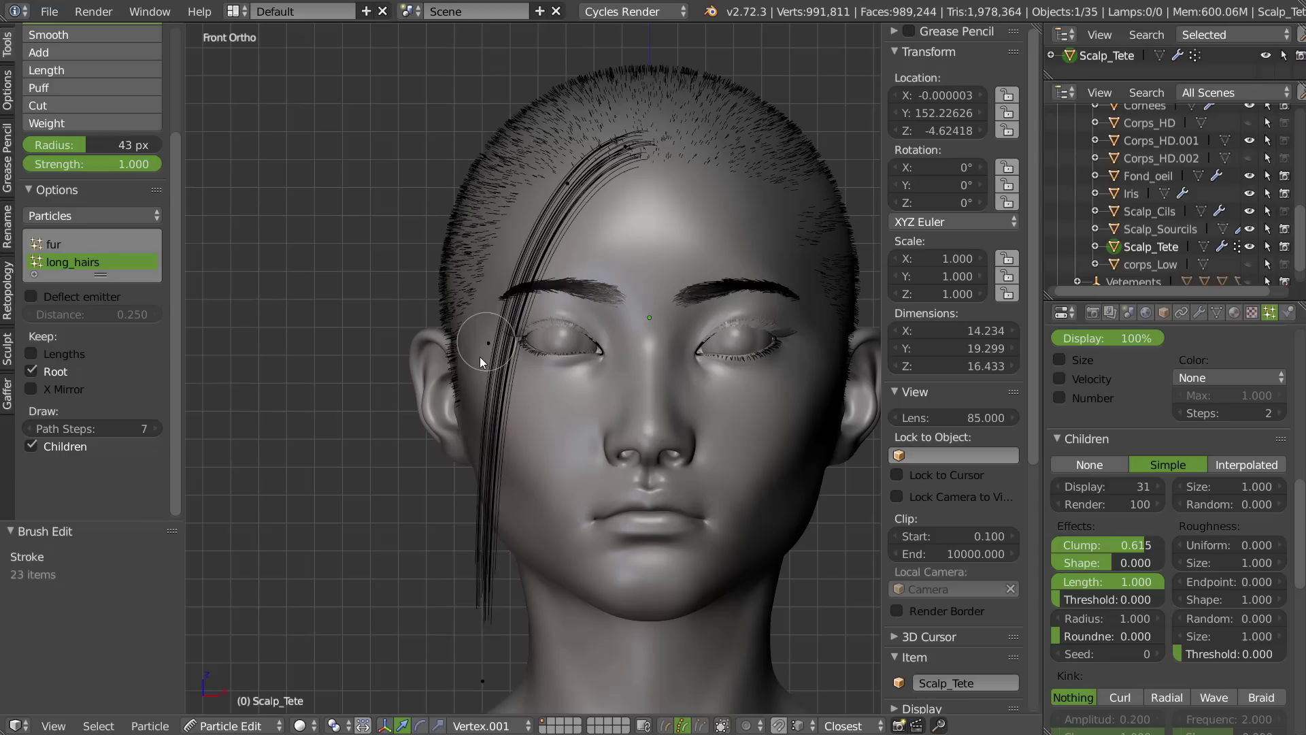
pyautogui.moveTo(561, 206)
pyautogui.mouseDown()
pyautogui.moveTo(537, 198)
pyautogui.moveTo(517, 351)
pyautogui.mouseUp()
pyautogui.moveTo(517, 351)
pyautogui.mouseDown(button='middle')
pyautogui.moveTo(411, 366)
pyautogui.moveTo(508, 454)
pyautogui.mouseUp(button='middle')
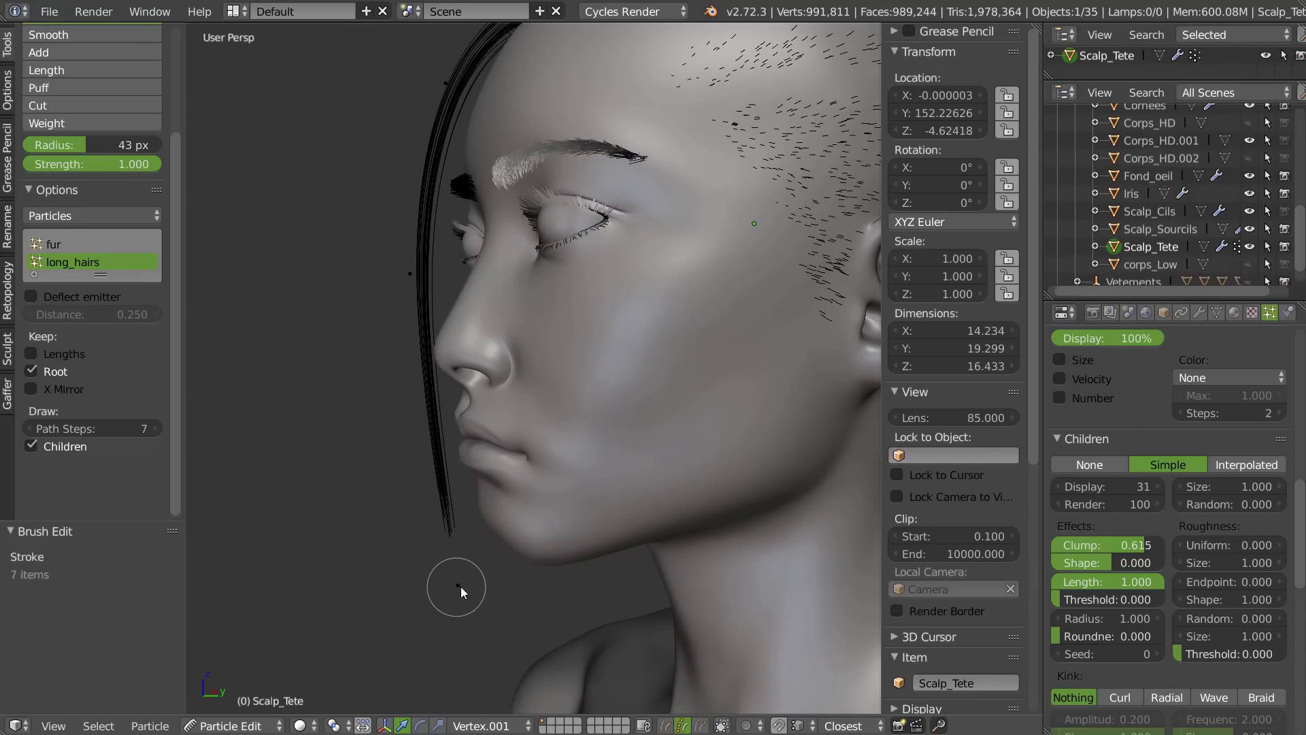
pyautogui.hotkey('ctrl', 'z')
pyautogui.moveTo(467, 560)
pyautogui.mouseDown(button='middle')
pyautogui.moveTo(492, 392)
pyautogui.moveTo(542, 488)
pyautogui.mouseUp(button='middle')
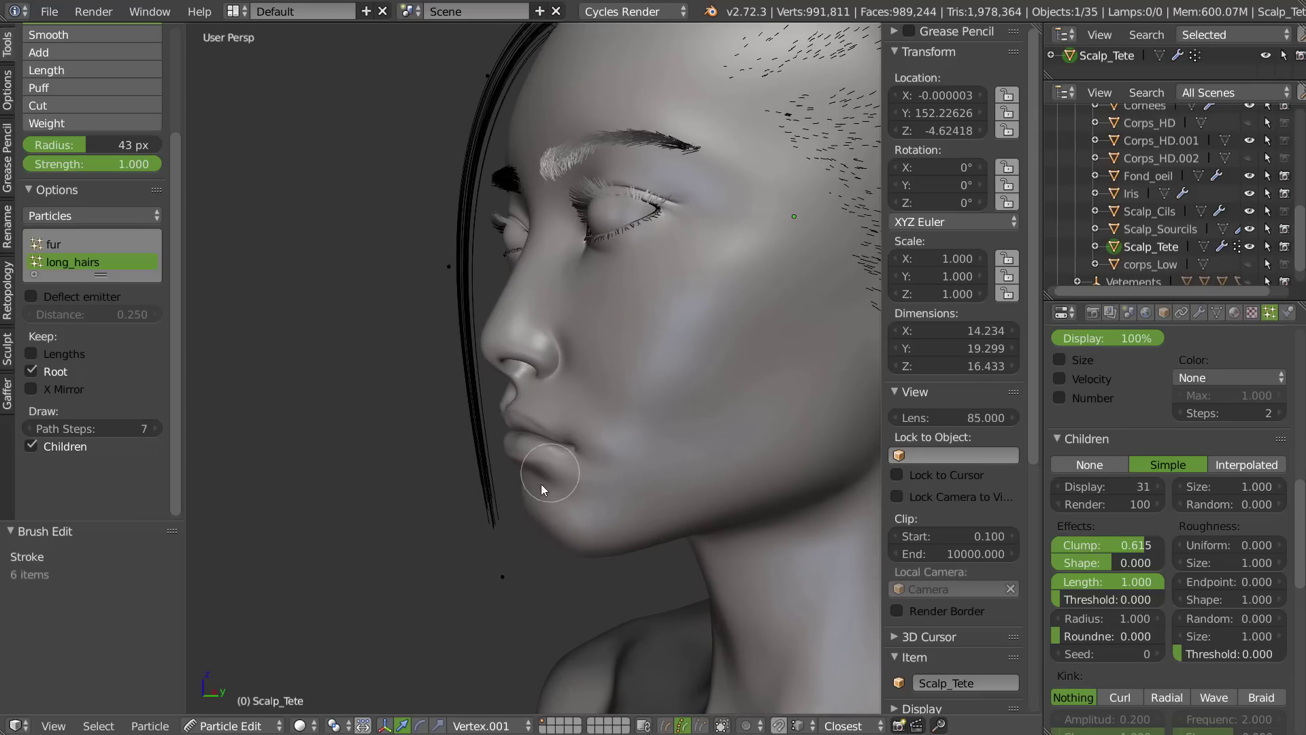
# - Select the strand's lower points, subdivide that section and move the added point to shape it beside the mouth
pyautogui.moveTo(344, 233)
pyautogui.keyDown('ctrl'); pyautogui.mouseDown()
pyautogui.moveTo(596, 626)
pyautogui.moveTo(569, 497)
pyautogui.mouseUp(); pyautogui.keyUp('ctrl')
pyautogui.press('w')
pyautogui.click(503, 455)
pyautogui.moveTo(499, 463)
pyautogui.mouseDown(button='middle')
pyautogui.moveTo(497, 426)
pyautogui.moveTo(519, 442)
pyautogui.mouseUp(button='middle')
pyautogui.press('g')
pyautogui.click(495, 424)
pyautogui.press('a')
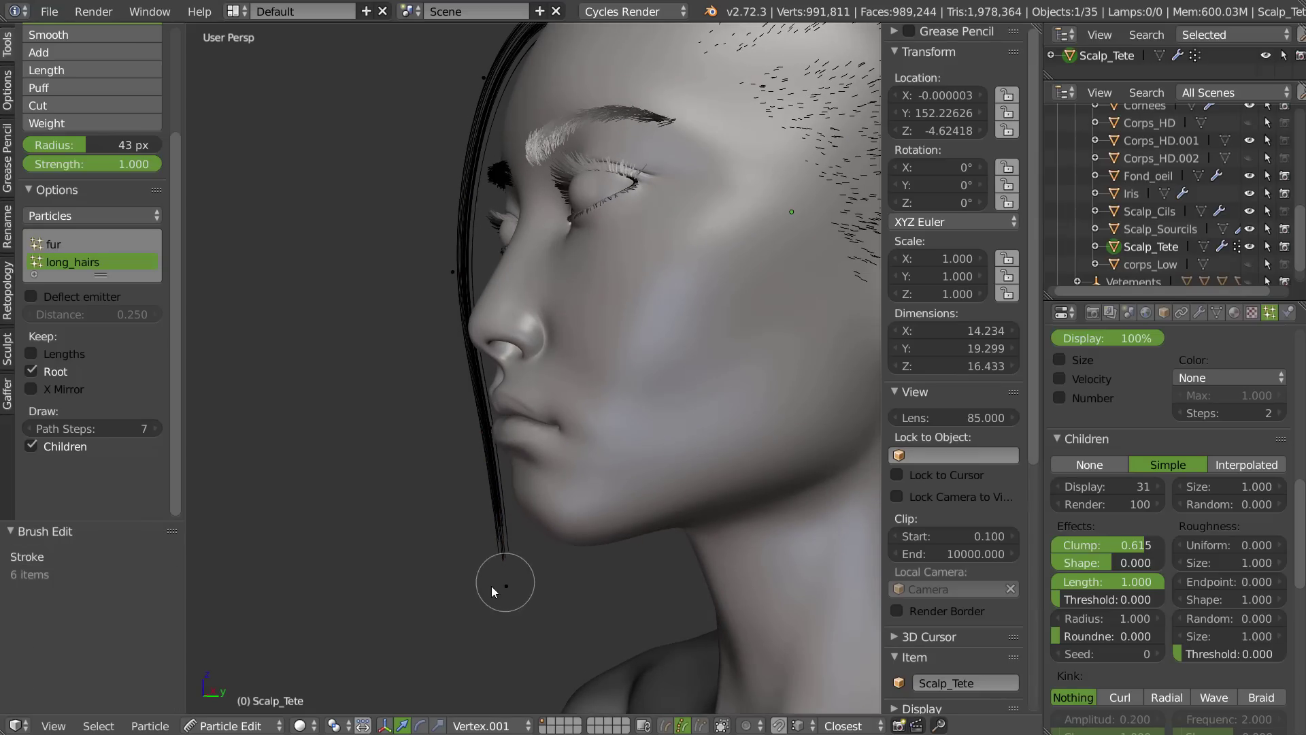
# - Comb the subdivided strand so it hangs in a smooth curve in front of the face
pyautogui.moveTo(490, 431); pyautogui.dragTo(505, 475)
pyautogui.scroll(-2, 492, 537)
pyautogui.moveTo(479, 487); pyautogui.dragTo(603, 480, button='middle')
pyautogui.moveTo(554, 197); pyautogui.dragTo(524, 204)
pyautogui.moveTo(547, 262)
pyautogui.keyDown('shift'); pyautogui.mouseDown(button='middle')
pyautogui.moveTo(546, 341)
pyautogui.moveTo(537, 325)
pyautogui.moveTo(440, 320)
pyautogui.mouseUp(button='middle'); pyautogui.keyUp('shift')
pyautogui.moveTo(455, 366)
pyautogui.mouseDown()
pyautogui.moveTo(468, 370)
pyautogui.moveTo(510, 544)
pyautogui.moveTo(528, 545)
pyautogui.moveTo(480, 687)
pyautogui.moveTo(543, 566)
pyautogui.mouseUp()
pyautogui.moveTo(543, 566)
pyautogui.mouseDown(button='middle')
pyautogui.moveTo(519, 536)
pyautogui.moveTo(619, 532)
pyautogui.moveTo(637, 476)
pyautogui.mouseUp(button='middle')
pyautogui.moveTo(532, 292); pyautogui.dragTo(564, 332, button='middle')
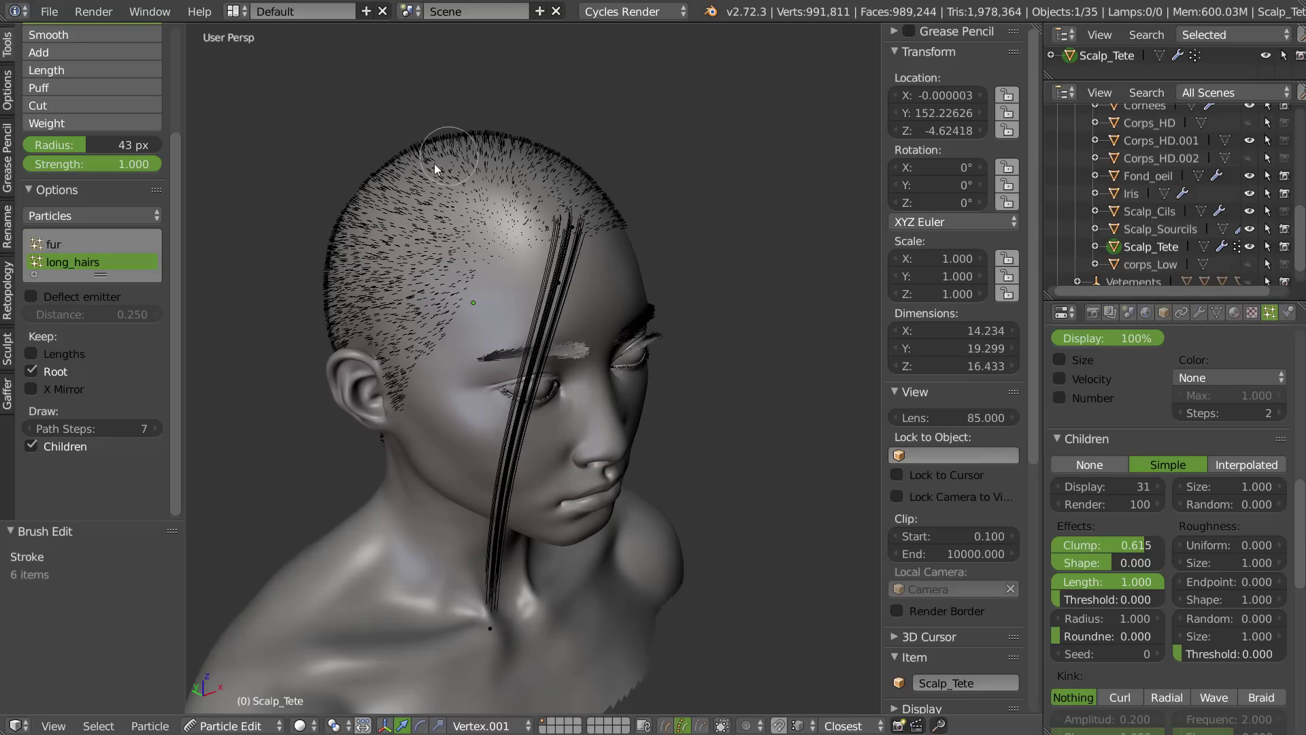
# - Switch to the Add brush and place one new hair on the upper side of the scalp
pyautogui.moveTo(451, 386); pyautogui.dragTo(439, 328, button='middle')
pyautogui.press('w')
pyautogui.press('Escape')
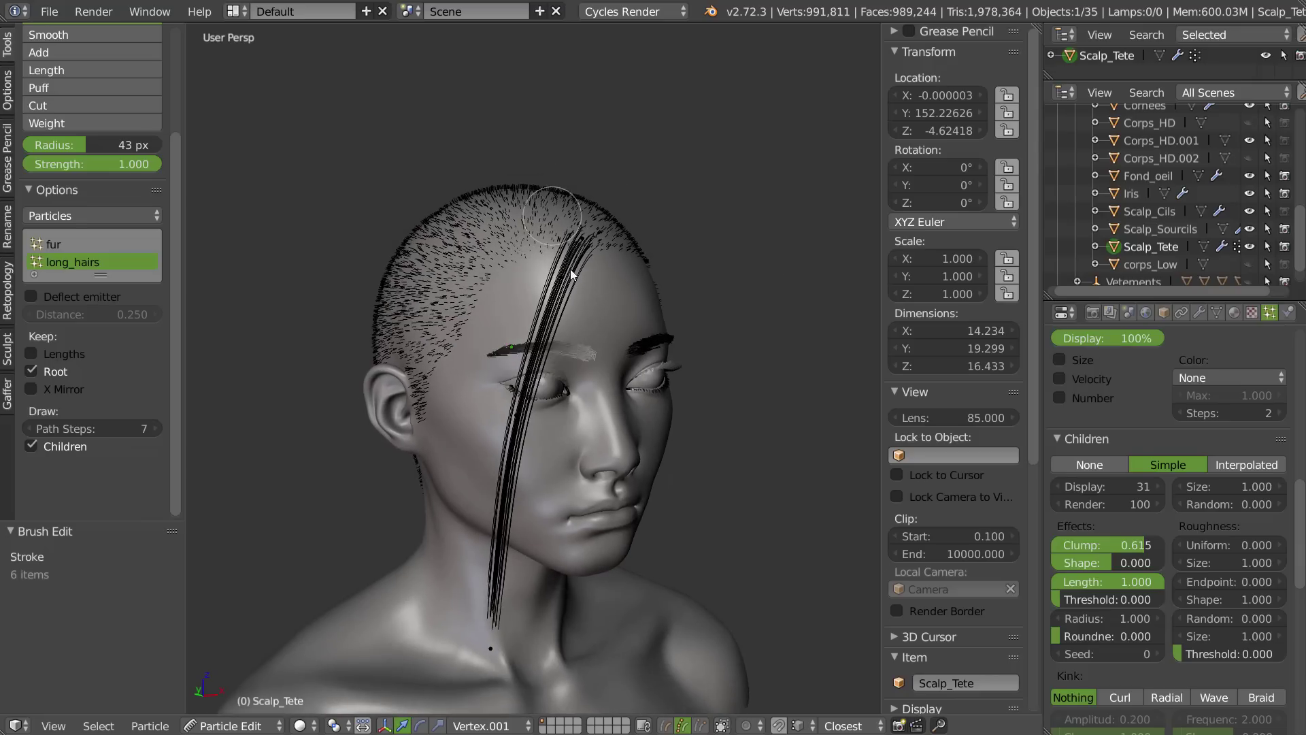
pyautogui.press('w')
pyautogui.click(463, 111)
pyautogui.moveTo(440, 291)
pyautogui.mouseDown(button='middle')
pyautogui.moveTo(504, 225)
pyautogui.moveTo(517, 124)
pyautogui.mouseUp(button='middle')
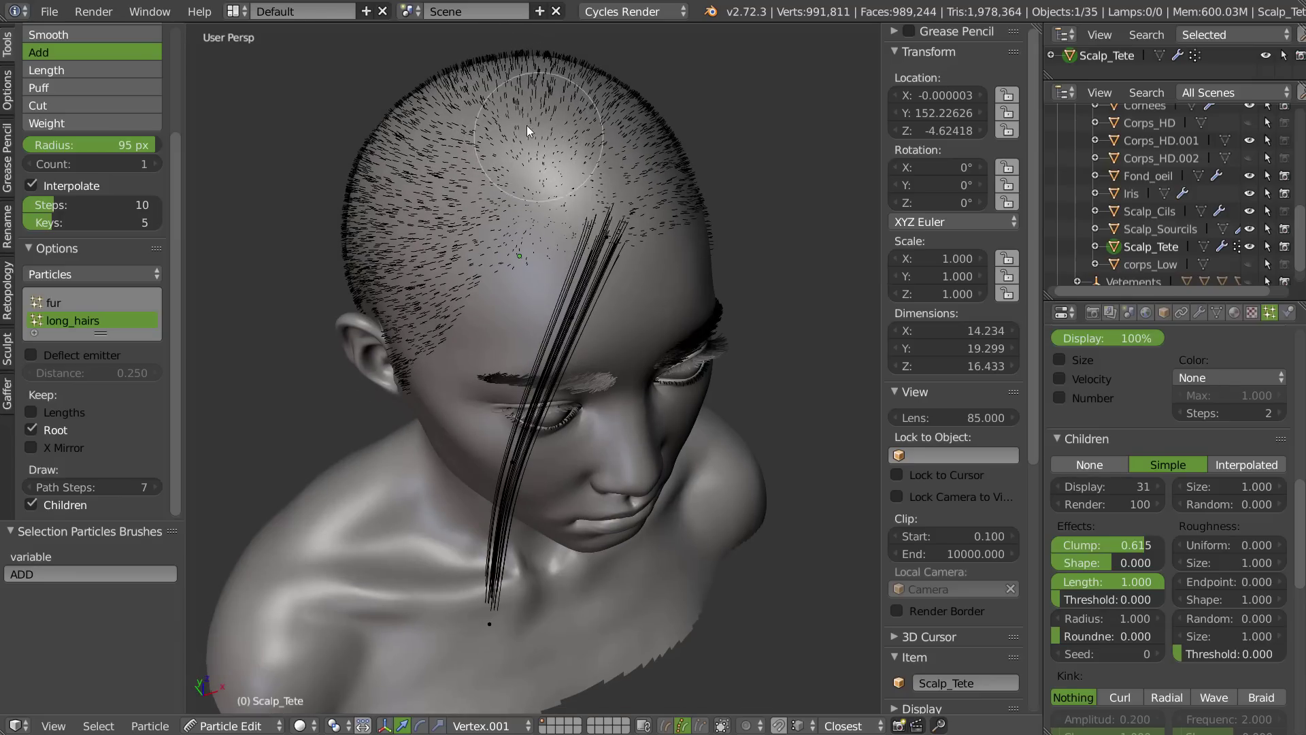
pyautogui.click(517, 103)
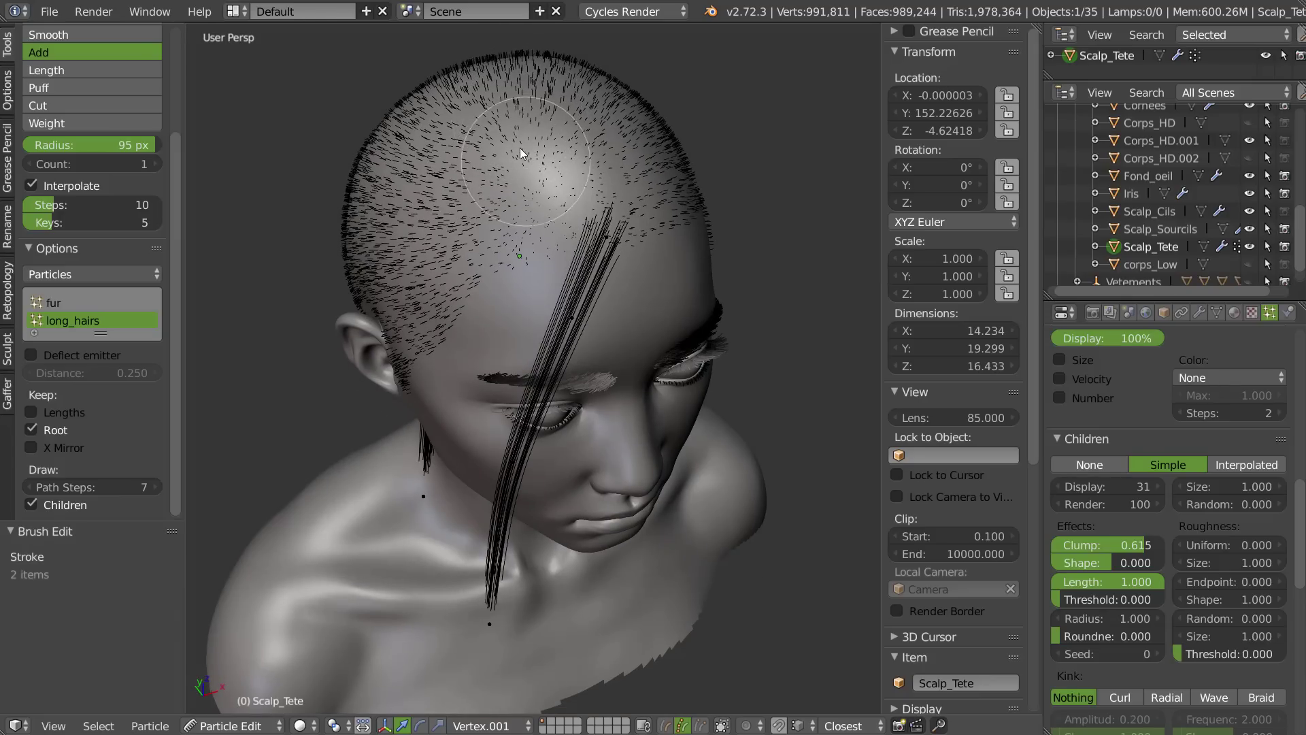
# - Select the entire newly added hair and switch the viewport to wireframe display
pyautogui.moveTo(520, 149); pyautogui.dragTo(529, 239, button='middle')
pyautogui.press('a')
pyautogui.press('a')
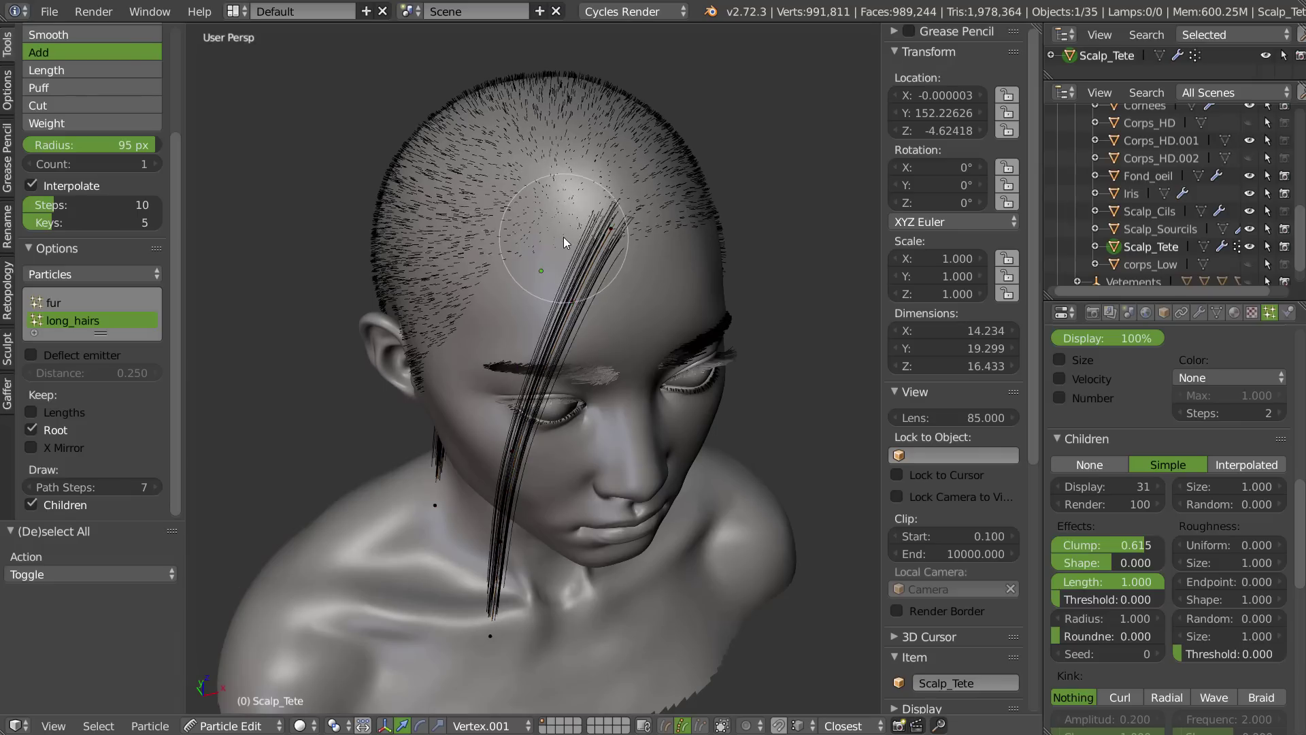
pyautogui.press('l')
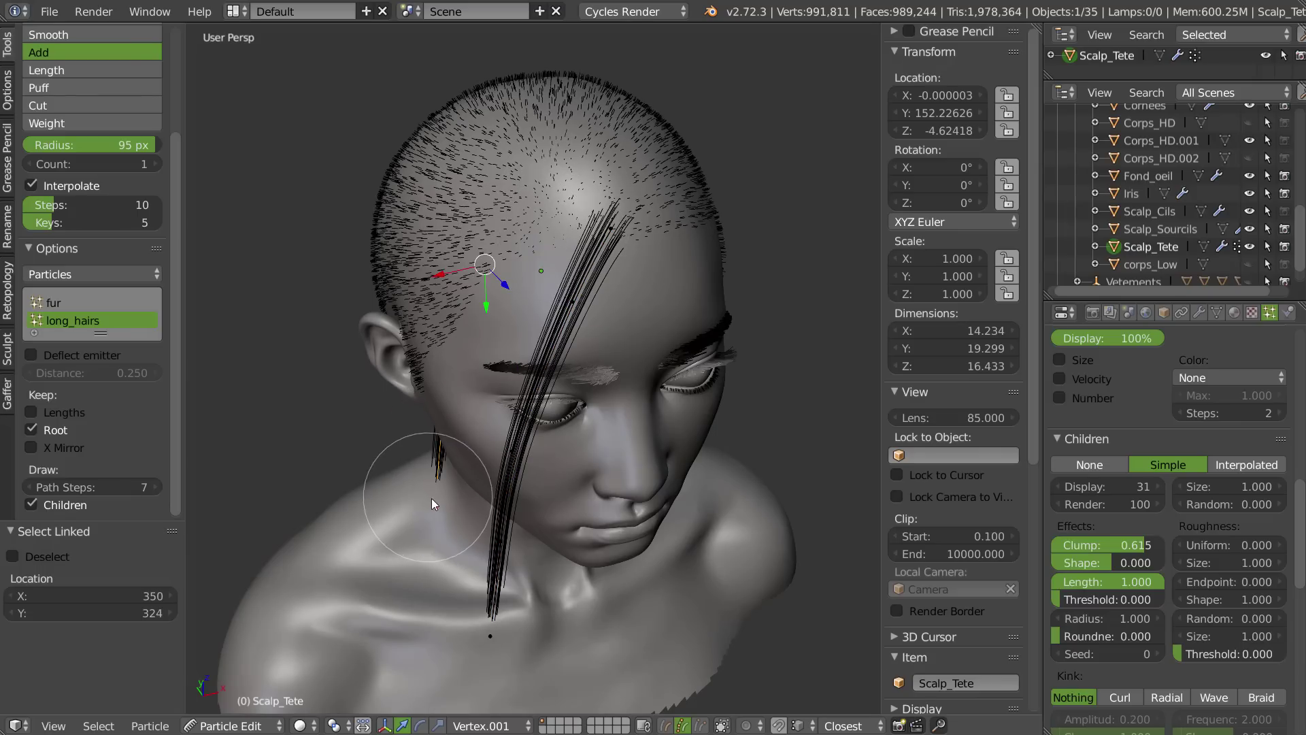
pyautogui.press('z')
pyautogui.click(574, 385)
# - Switch back to the Comb brush and pull the new strand out of the head, down beside the face
pyautogui.press('w')
pyautogui.click(557, 135)
pyautogui.moveTo(504, 167); pyautogui.dragTo(439, 138, button='middle')
pyautogui.moveTo(476, 177); pyautogui.dragTo(434, 146)
pyautogui.moveTo(524, 119); pyautogui.dragTo(515, 94)
pyautogui.moveTo(516, 94)
pyautogui.mouseDown(button='middle')
pyautogui.moveTo(432, 249)
pyautogui.moveTo(429, 280)
pyautogui.mouseUp(button='middle')
pyautogui.moveTo(443, 306); pyautogui.dragTo(394, 288)
pyautogui.moveTo(398, 354); pyautogui.dragTo(478, 546, button='middle')
pyautogui.moveTo(476, 545); pyautogui.dragTo(366, 638)
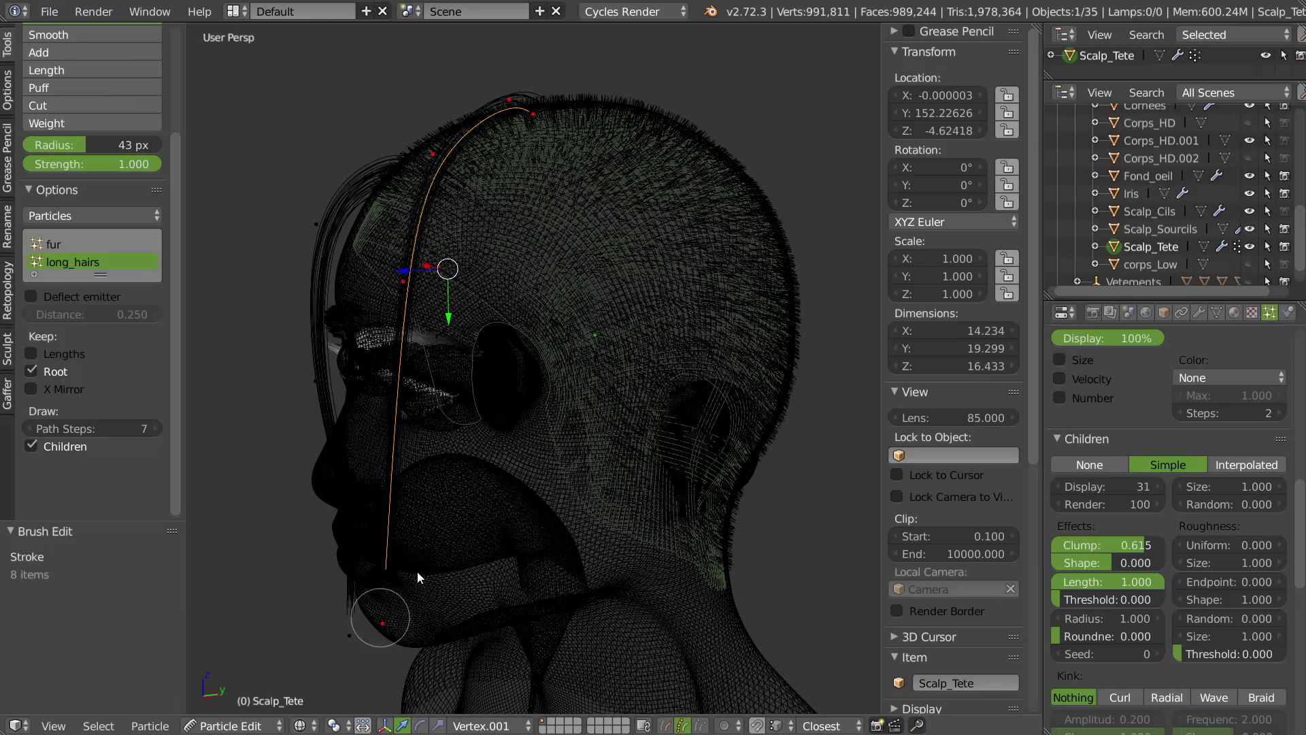
# - Subdivide the new strand's long lower segment, and select all points of both strands
pyautogui.moveTo(476, 415); pyautogui.dragTo(468, 451, button='middle')
pyautogui.press('a')
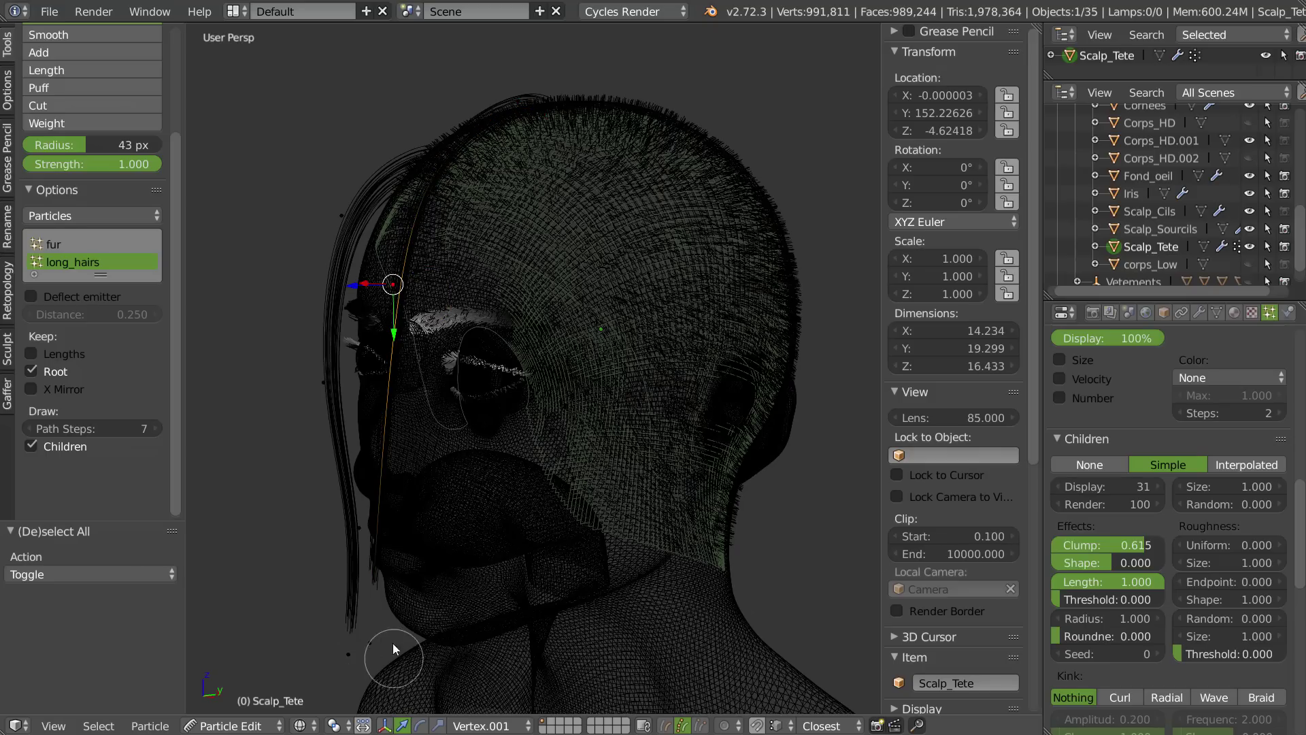
pyautogui.press('w')
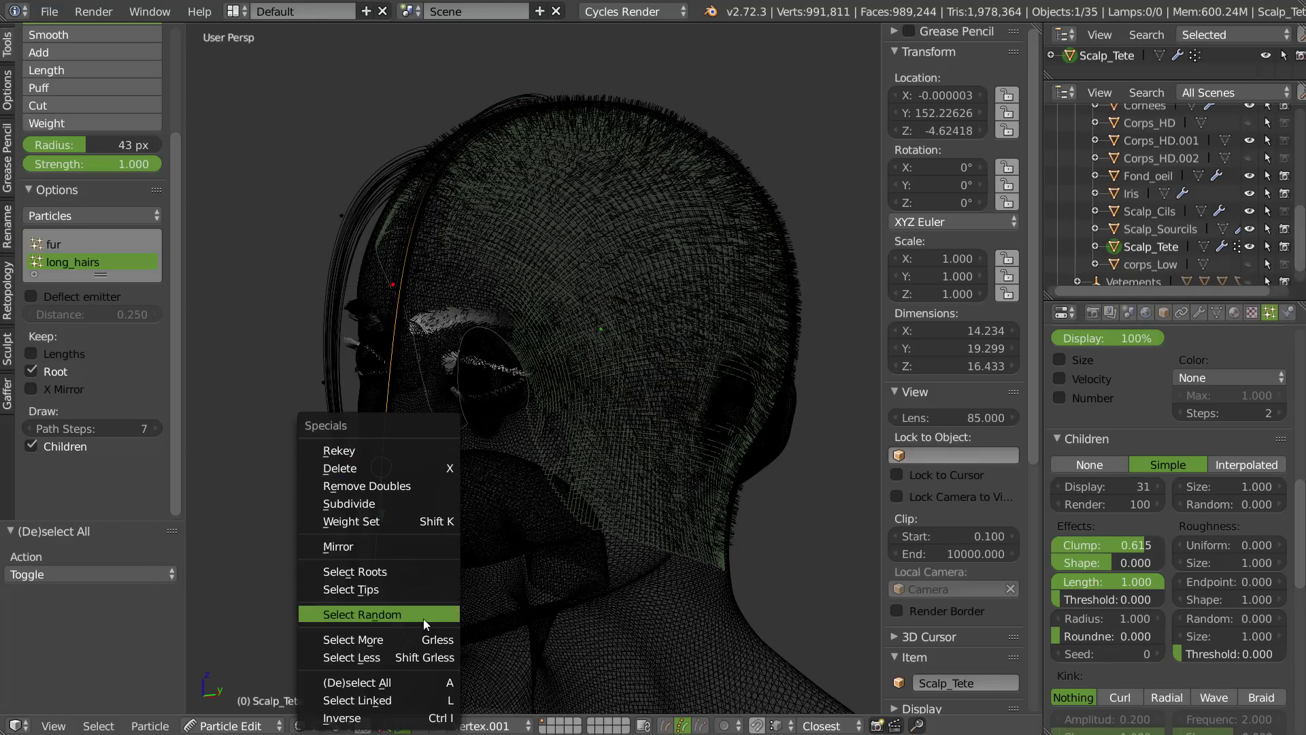
pyautogui.click(375, 503)
pyautogui.moveTo(396, 484)
pyautogui.mouseDown(button='middle')
pyautogui.moveTo(389, 393)
pyautogui.moveTo(469, 368)
pyautogui.mouseUp(button='middle')
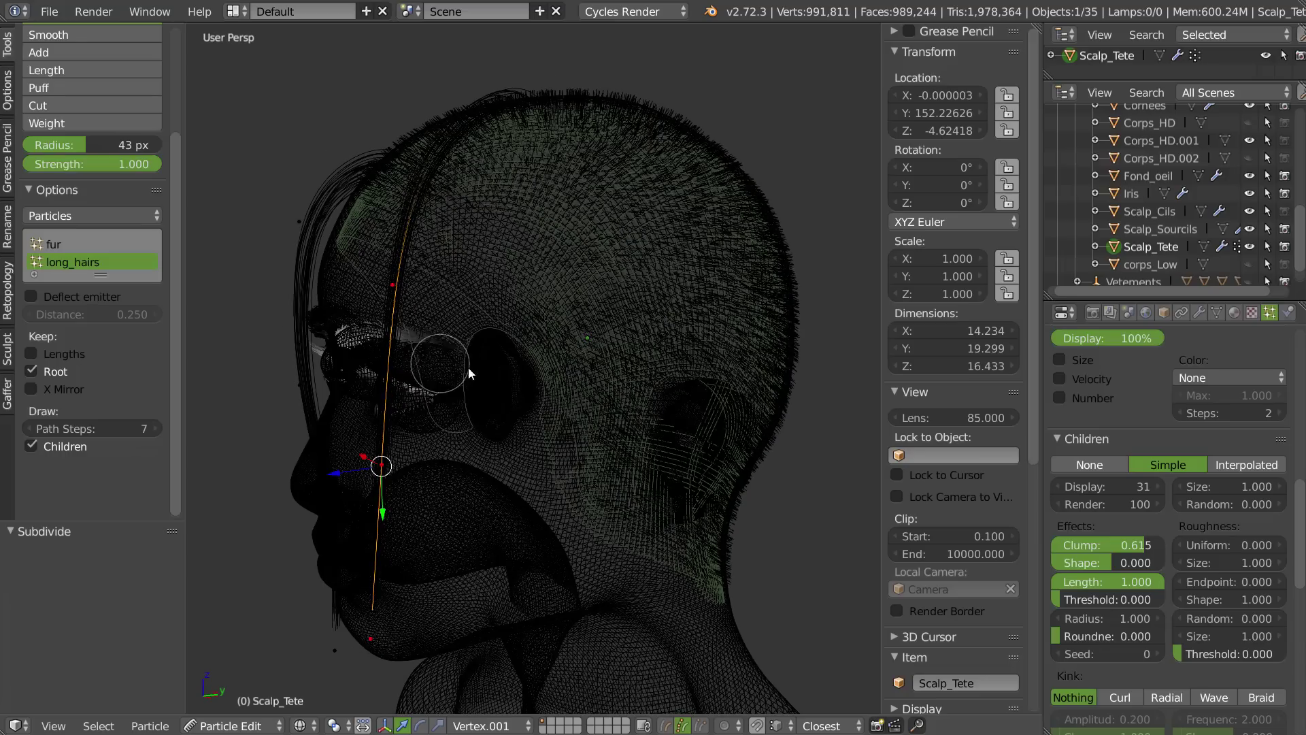
pyautogui.press('a')
pyautogui.press('a')
pyautogui.press('a')
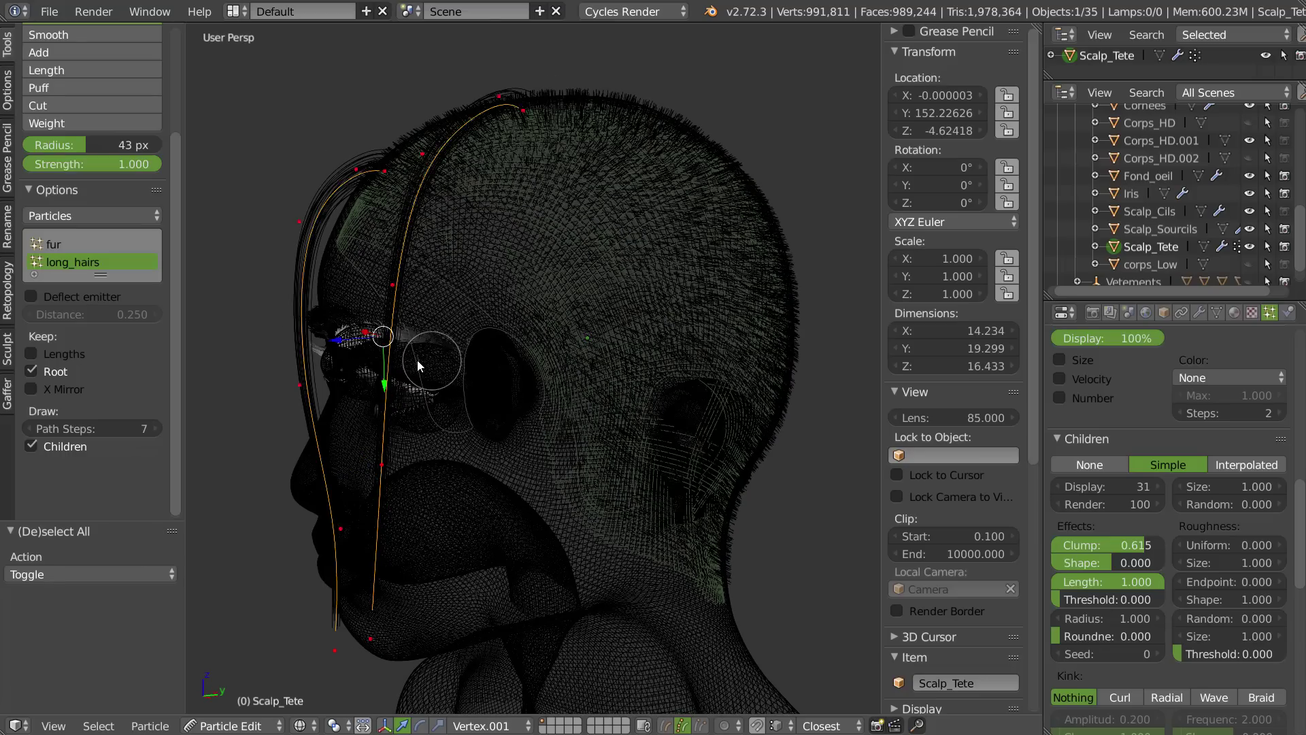
# - Select only the new side strand and comb its middle and lower end forward toward the front of the neck
pyautogui.press('l')
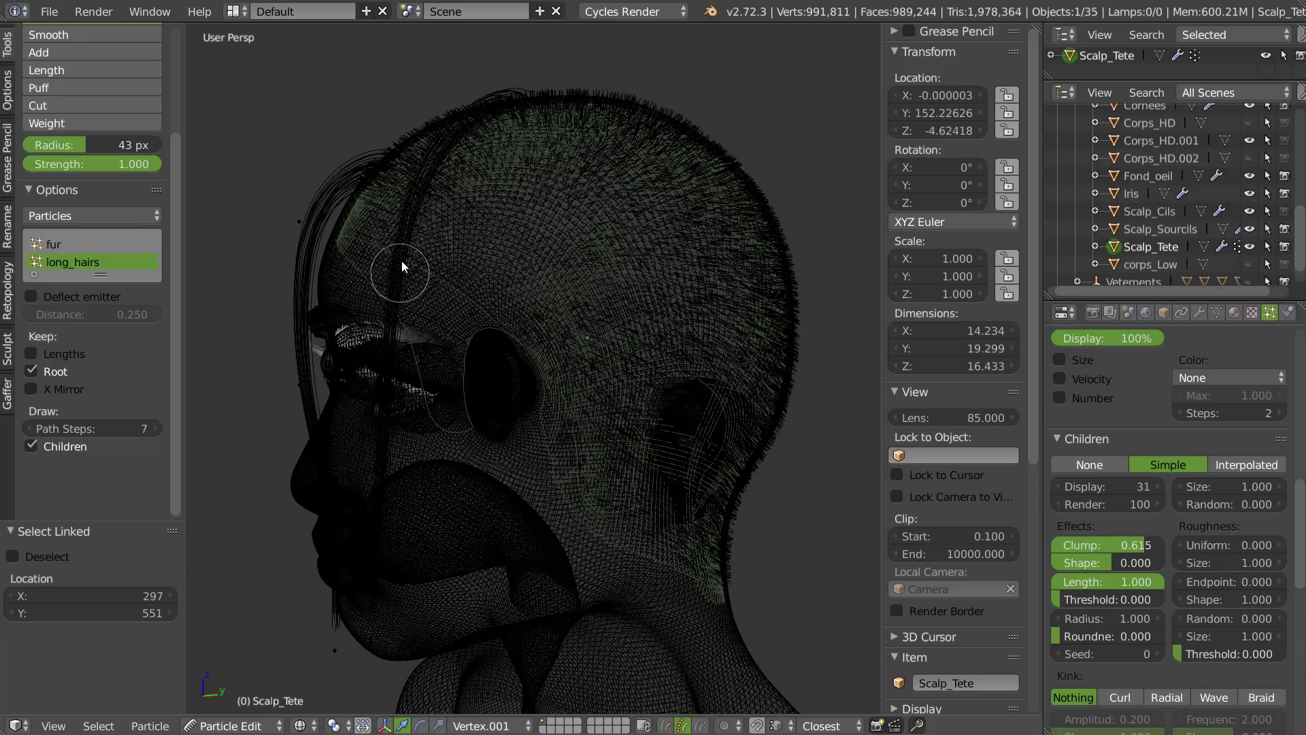
pyautogui.moveTo(391, 340); pyautogui.dragTo(388, 356, button='middle')
pyautogui.press('w')
pyautogui.click(406, 164)
pyautogui.moveTo(382, 289); pyautogui.dragTo(408, 299, button='middle')
pyautogui.moveTo(374, 300); pyautogui.dragTo(402, 319)
pyautogui.moveTo(408, 330); pyautogui.dragTo(586, 365, button='middle')
pyautogui.moveTo(419, 681); pyautogui.dragTo(502, 655)
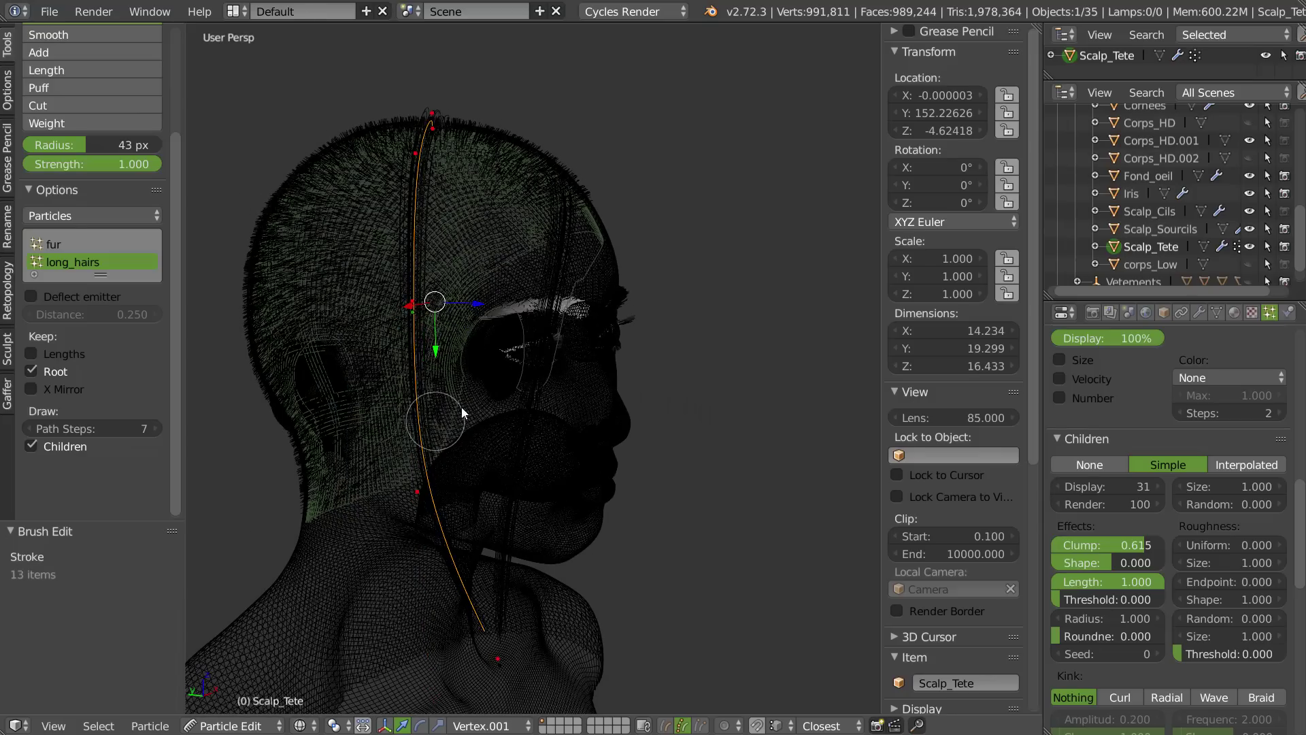
# - Comb the side strand's middle section slightly forward at eye height and hide the 3D manipulator
pyautogui.moveTo(462, 408); pyautogui.dragTo(477, 393, button='middle')
pyautogui.moveTo(415, 288); pyautogui.dragTo(389, 310, button='middle')
pyautogui.moveTo(374, 315); pyautogui.dragTo(412, 332)
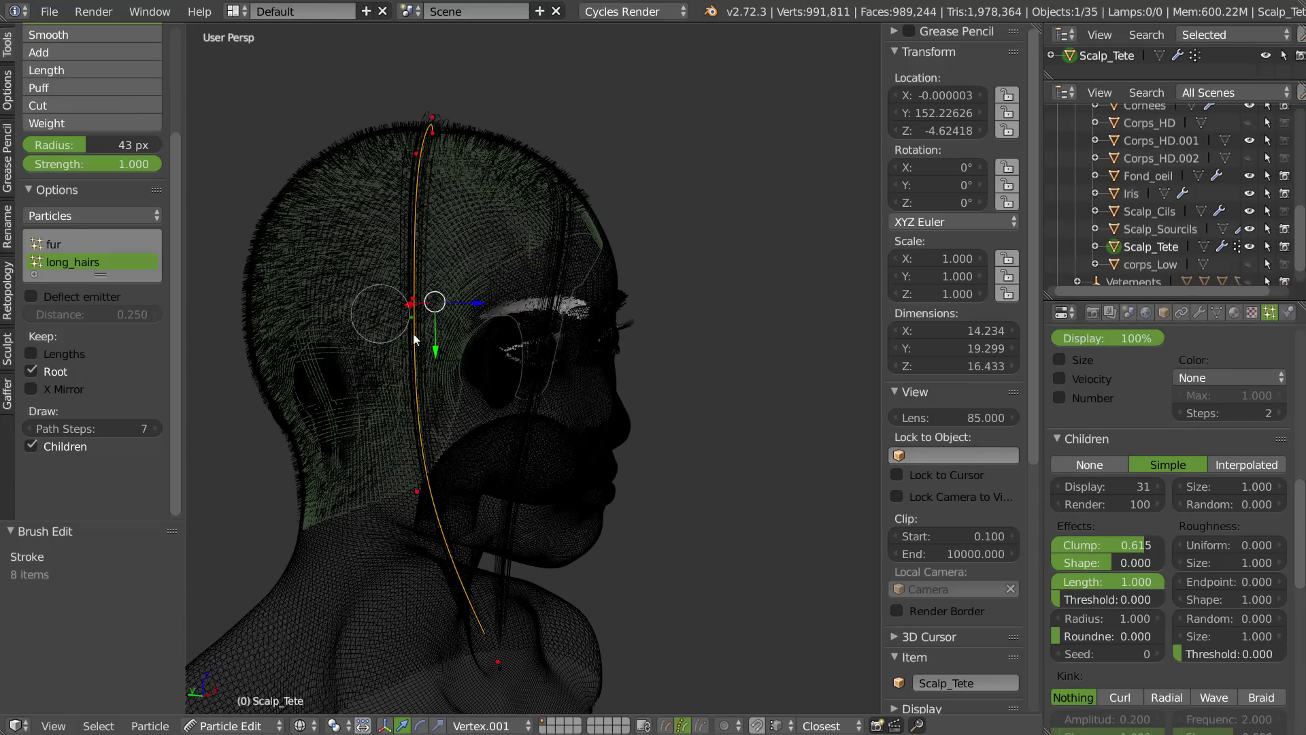
pyautogui.hotkey('ctrl', 'space')
pyautogui.click(474, 319)
# - Adjust the side strand's middle section with Comb beside the temple and return the viewport to solid display
pyautogui.moveTo(416, 337); pyautogui.dragTo(406, 313, button='middle')
pyautogui.moveTo(407, 306); pyautogui.dragTo(378, 301)
pyautogui.moveTo(434, 306)
pyautogui.mouseDown(button='middle')
pyautogui.moveTo(386, 366)
pyautogui.moveTo(345, 305)
pyautogui.mouseUp(button='middle')
pyautogui.press('z')
pyautogui.moveTo(350, 305); pyautogui.dragTo(363, 302)
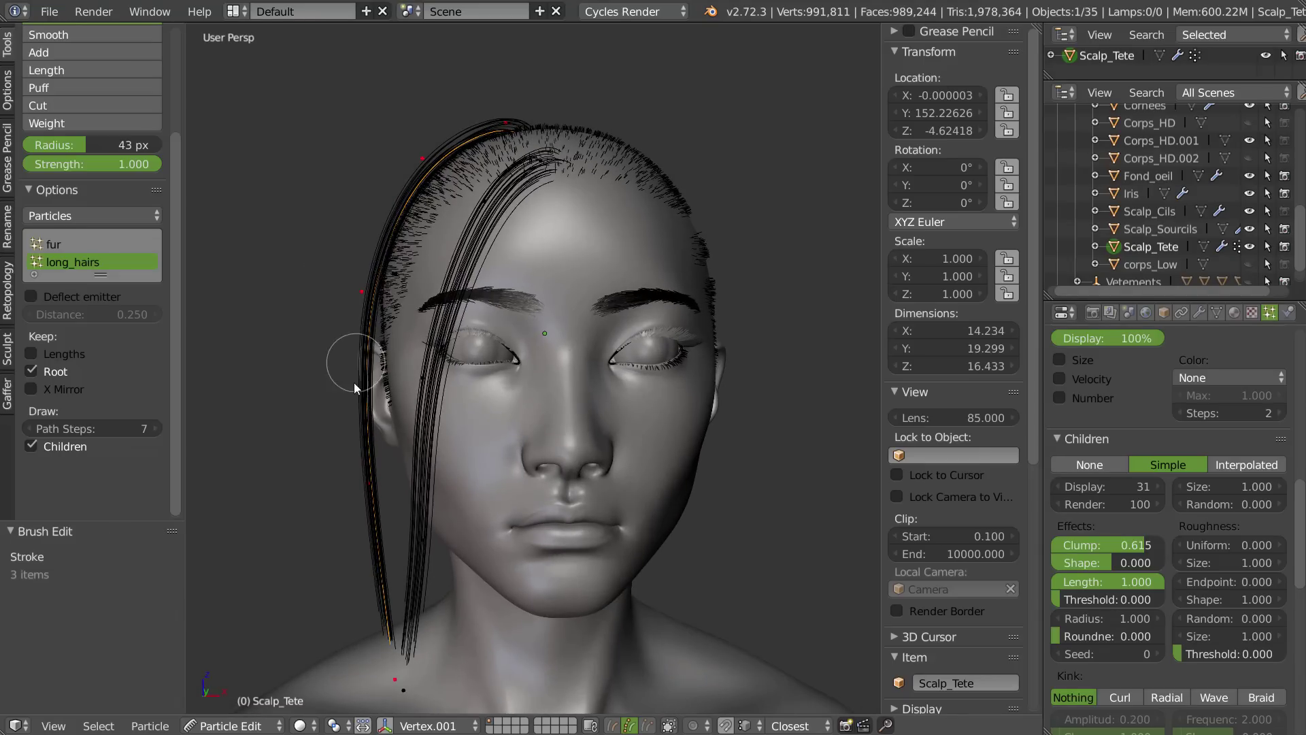
# - Comb the side strand's lower part outward and its crown and temple sections in closer to the head
pyautogui.moveTo(380, 503); pyautogui.dragTo(368, 491, button='middle')
pyautogui.moveTo(390, 498)
pyautogui.mouseDown()
pyautogui.moveTo(351, 502)
pyautogui.moveTo(382, 493)
pyautogui.moveTo(368, 496)
pyautogui.mouseUp()
pyautogui.moveTo(410, 495); pyautogui.dragTo(377, 518, button='middle')
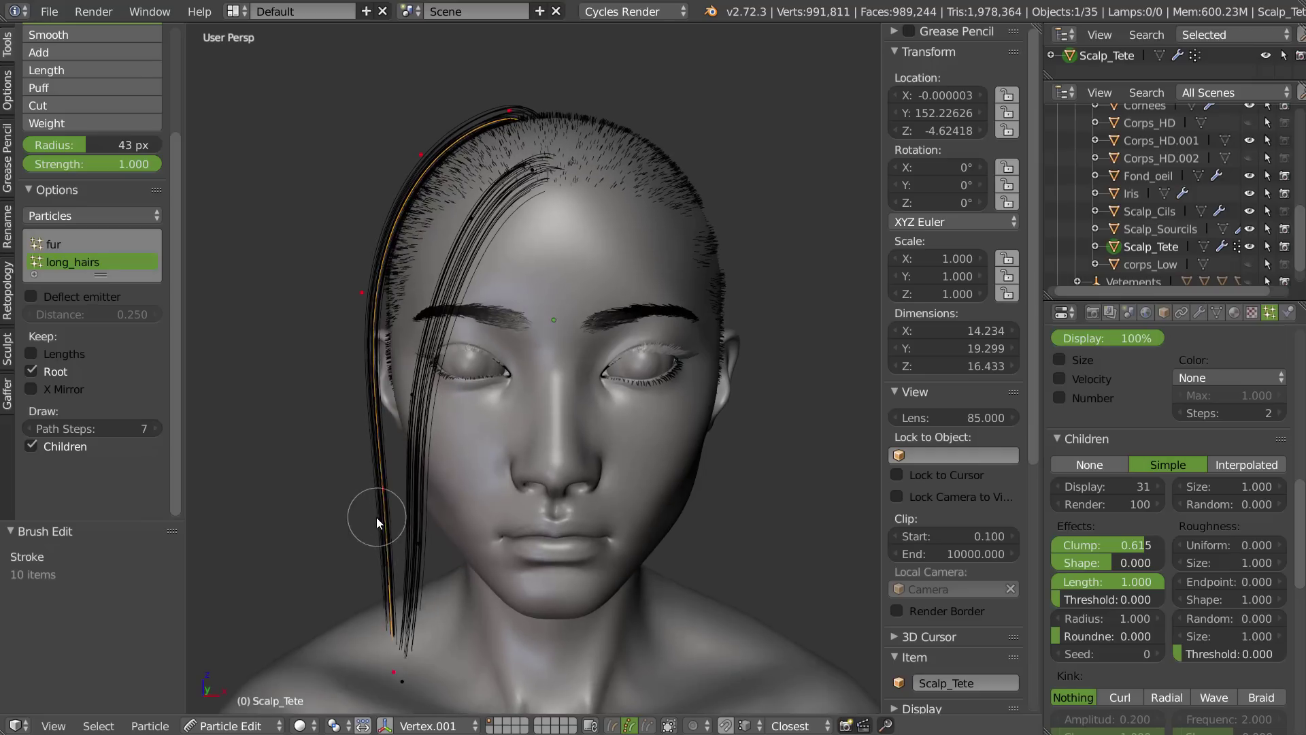
pyautogui.moveTo(434, 151); pyautogui.dragTo(438, 141, button='middle')
pyautogui.moveTo(419, 163); pyautogui.dragTo(430, 172)
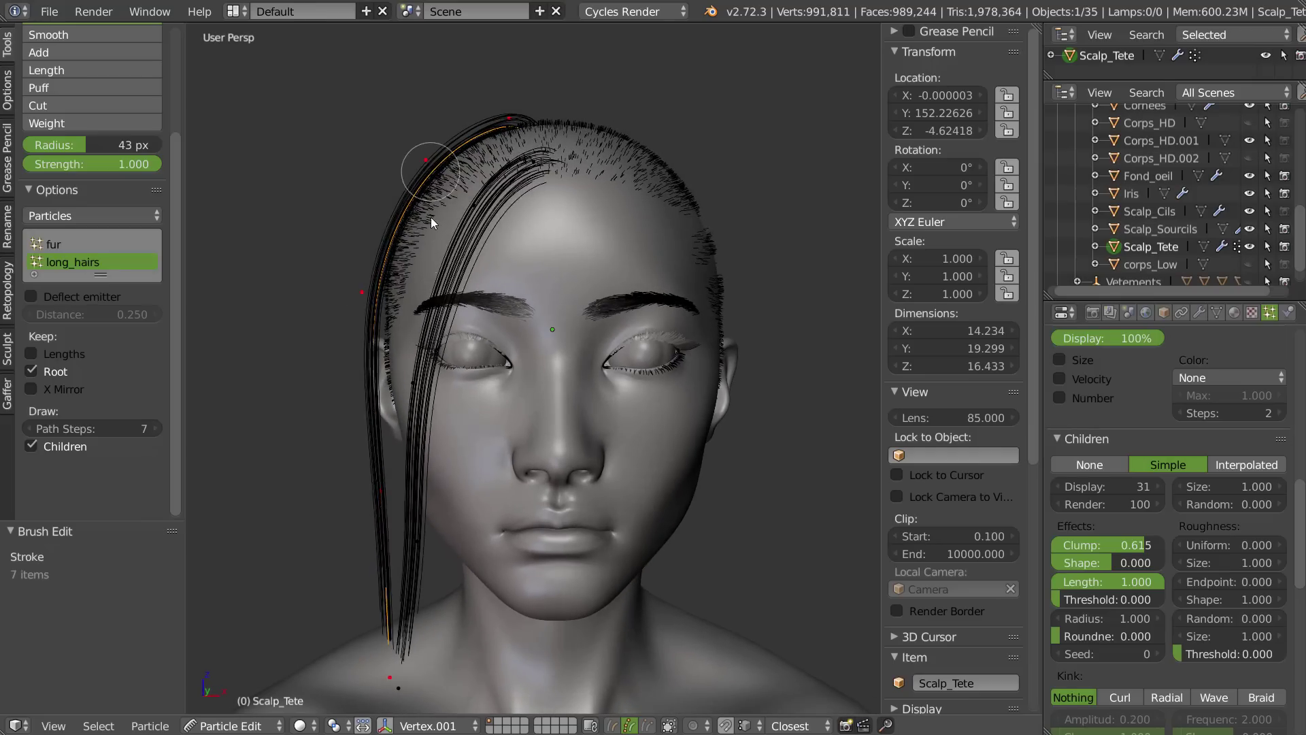
pyautogui.moveTo(430, 218); pyautogui.dragTo(373, 283, button='middle')
pyautogui.moveTo(373, 283); pyautogui.dragTo(379, 289)
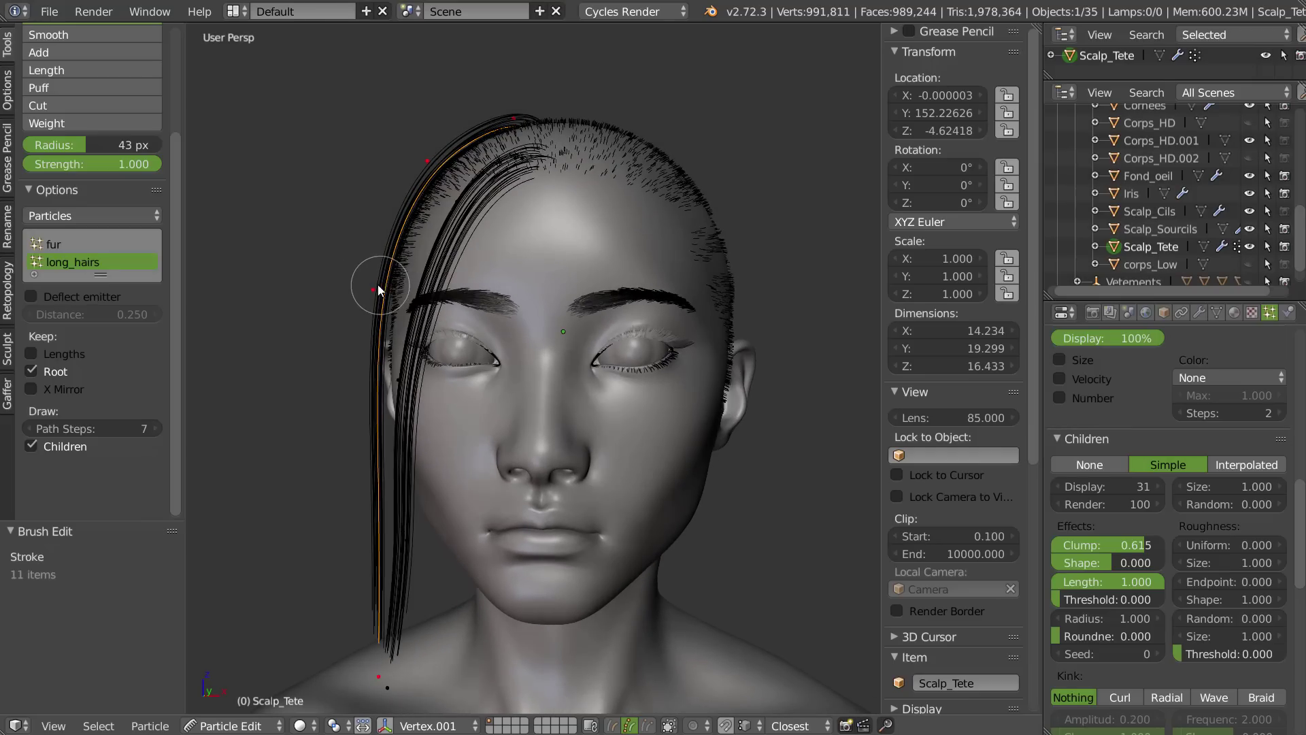
# - In side view, comb the strand's middle and jaw-level sections backward and pull its tip forward and down
pyautogui.moveTo(425, 415); pyautogui.dragTo(551, 430, button='middle')
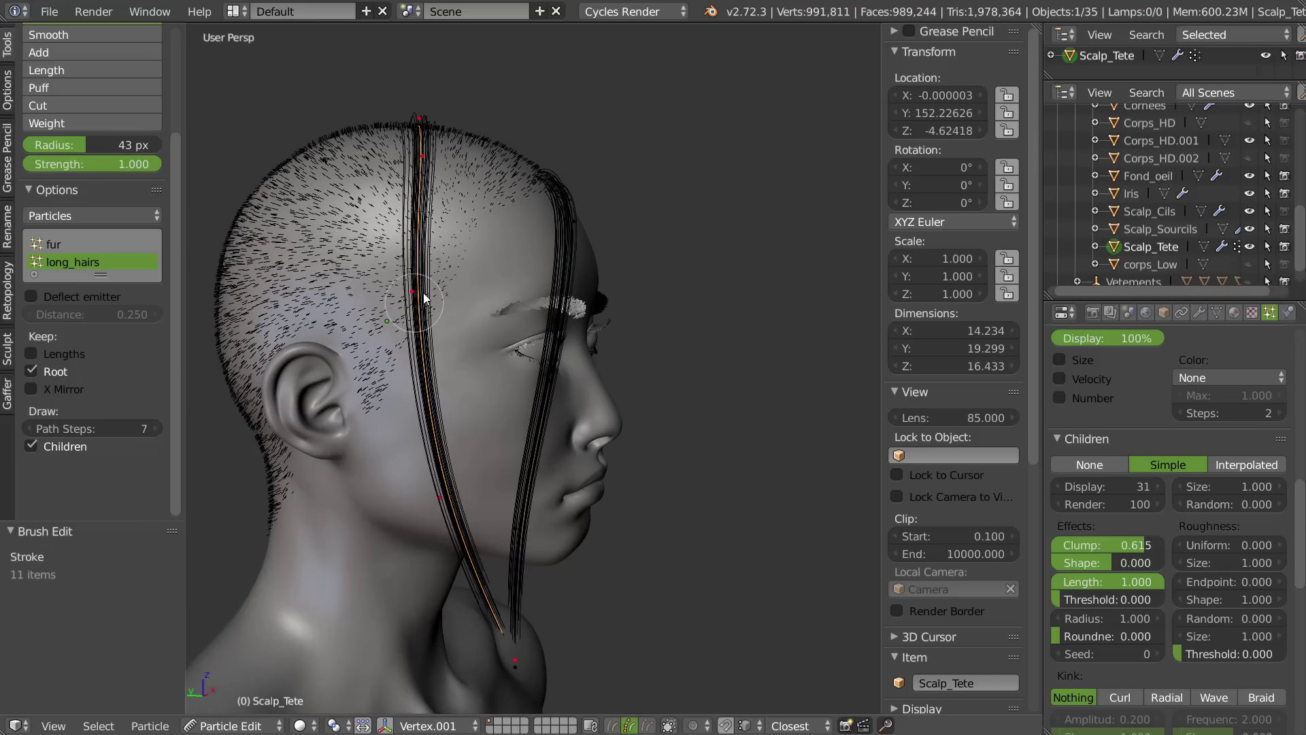
pyautogui.moveTo(403, 291); pyautogui.dragTo(398, 289)
pyautogui.moveTo(441, 494); pyautogui.dragTo(425, 510)
pyautogui.moveTo(517, 664); pyautogui.dragTo(535, 681)
pyautogui.keyDown('shift'); pyautogui.moveTo(450, 541); pyautogui.dragTo(457, 399, button='middle'); pyautogui.keyUp('shift')
pyautogui.scroll(1, 487, 375)
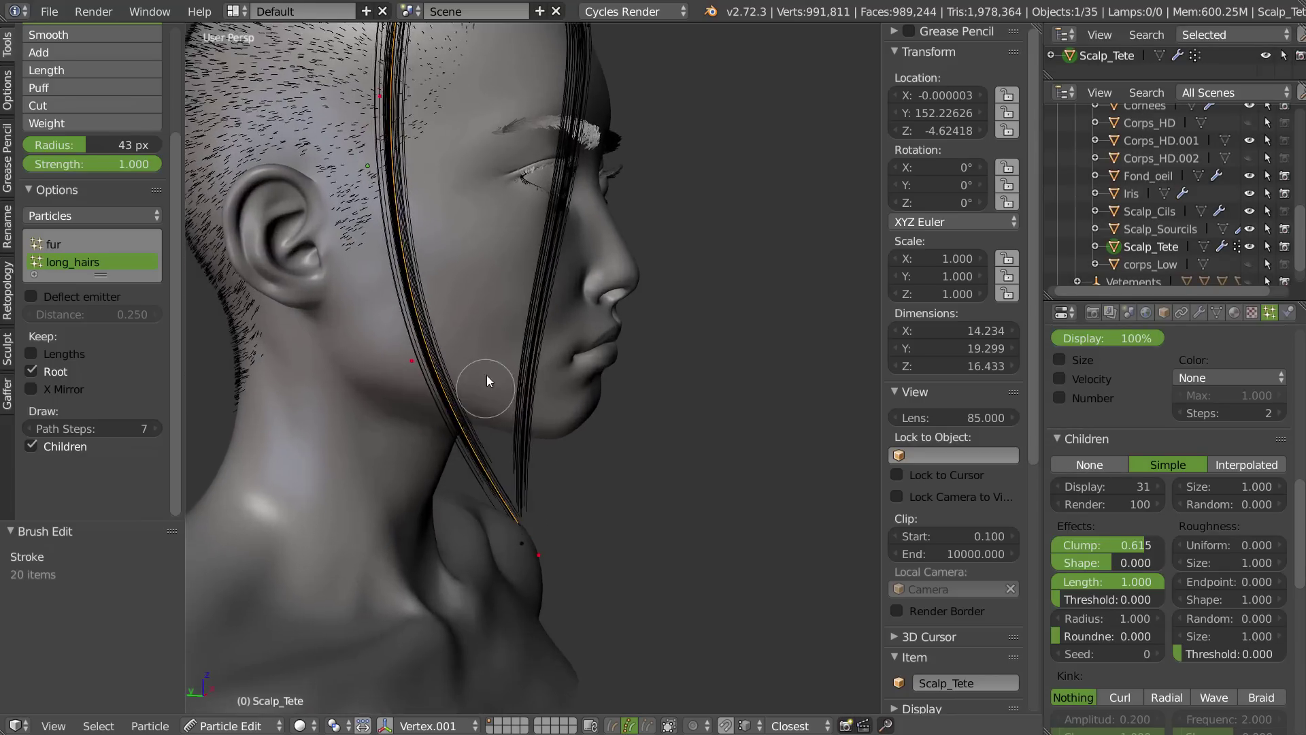
# - Subdivide the side strand's segment between the jaw-level point and the tip, and grow the selection along the strand
pyautogui.press('a')
pyautogui.keyDown('shift'); pyautogui.rightClick(412, 364); pyautogui.keyUp('shift')
pyautogui.press('w')
pyautogui.click(446, 470)
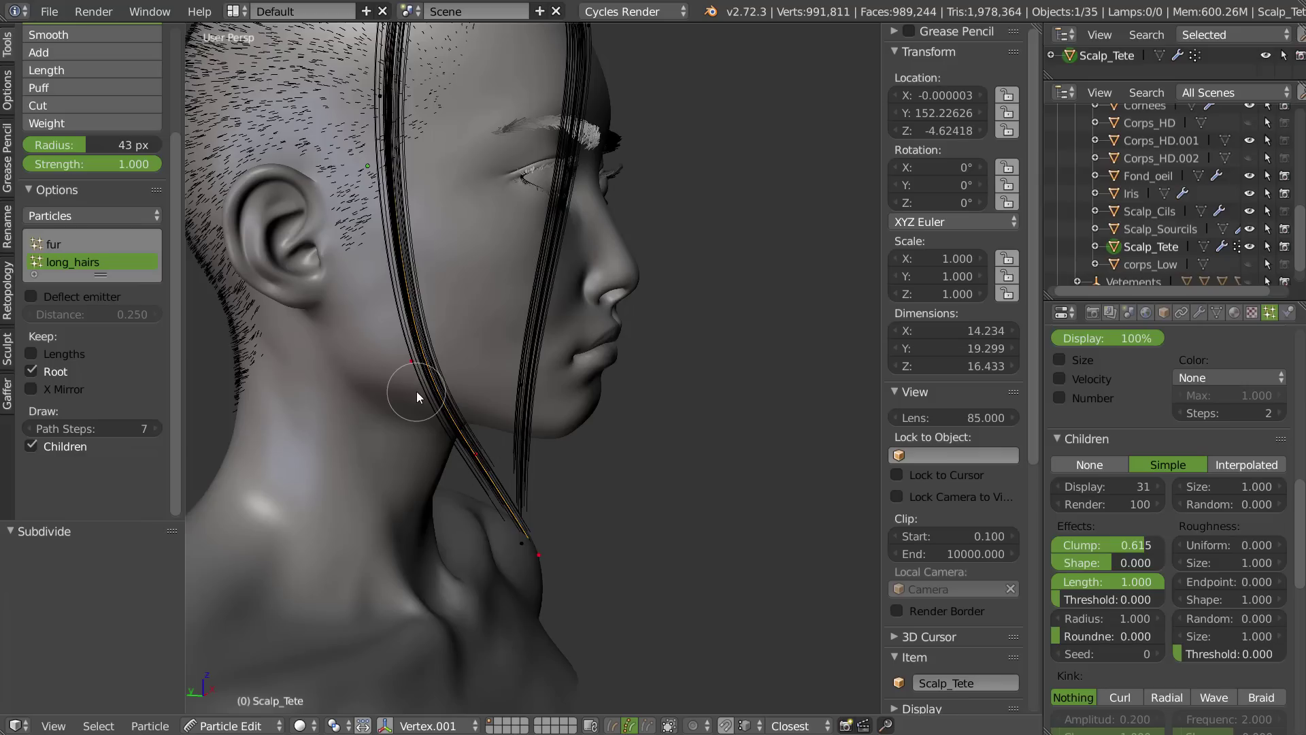
pyautogui.press('ctrl+KP_Add')
# - Comb the side strand's new lower point forward and its tip back and down to bend the end over the neck
pyautogui.scroll(1, 435, 399)
pyautogui.moveTo(467, 460); pyautogui.dragTo(491, 458)
pyautogui.moveTo(544, 570); pyautogui.dragTo(533, 578)
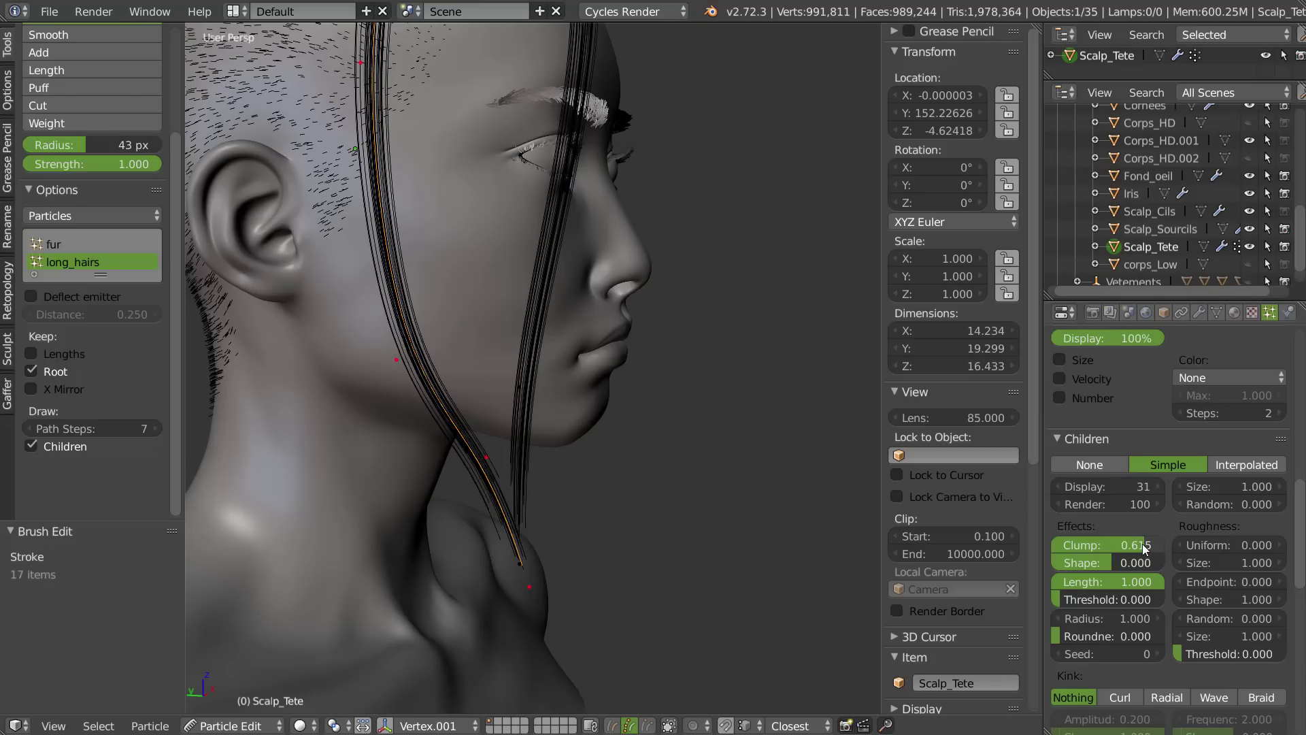
# - Set the Clump of the long_hairs children to 0.795
pyautogui.moveTo(1142, 545); pyautogui.dragTo(1154, 544)
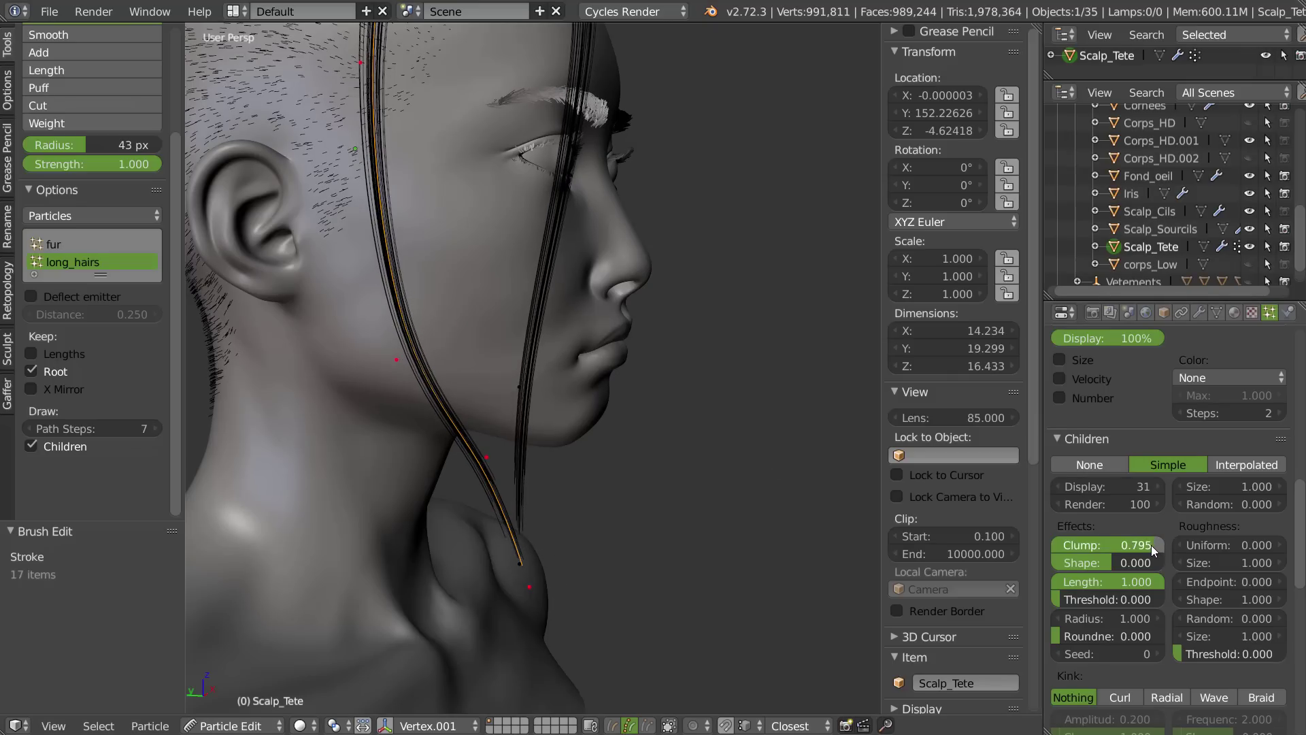
# - Set the Radius of the long_hairs child strands to 0.900
pyautogui.keyDown('shift'); pyautogui.moveTo(572, 368); pyautogui.dragTo(578, 513, button='middle'); pyautogui.keyUp('shift')
pyautogui.moveTo(585, 398); pyautogui.dragTo(558, 412, button='middle')
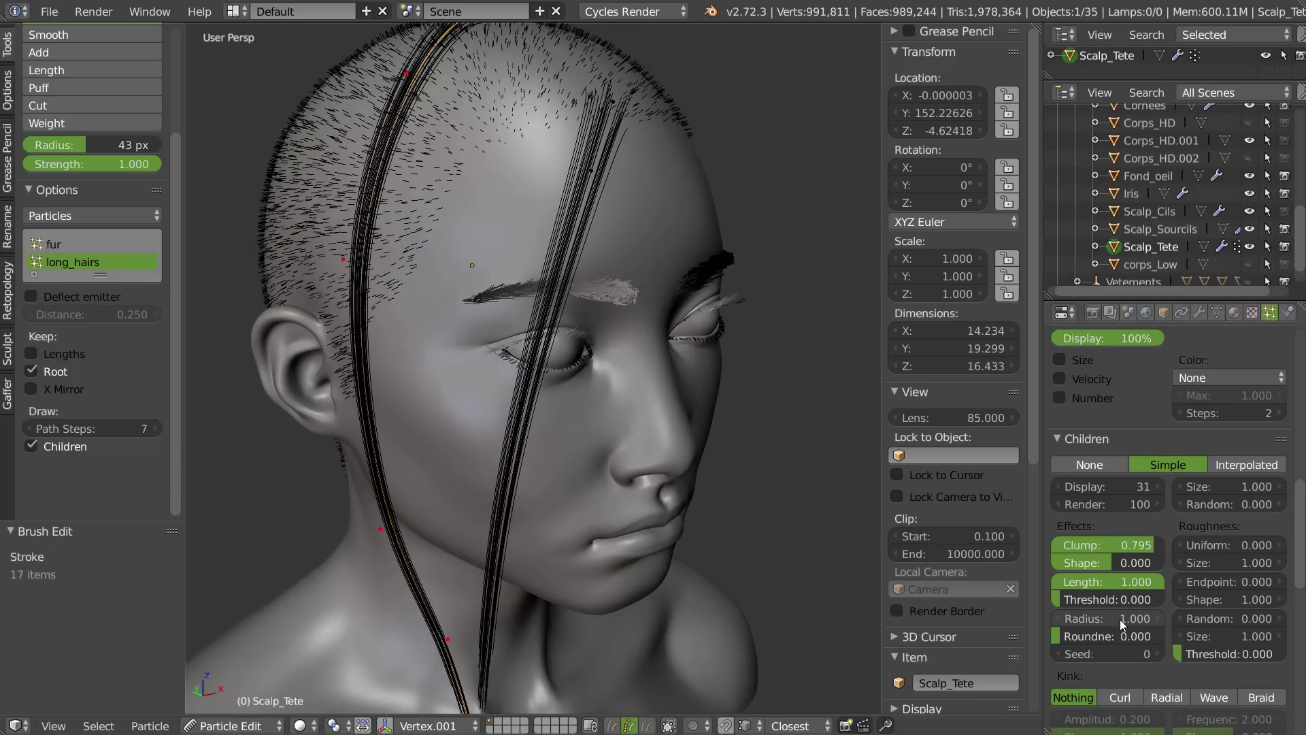
pyautogui.moveTo(1089, 623); pyautogui.dragTo(1094, 623)
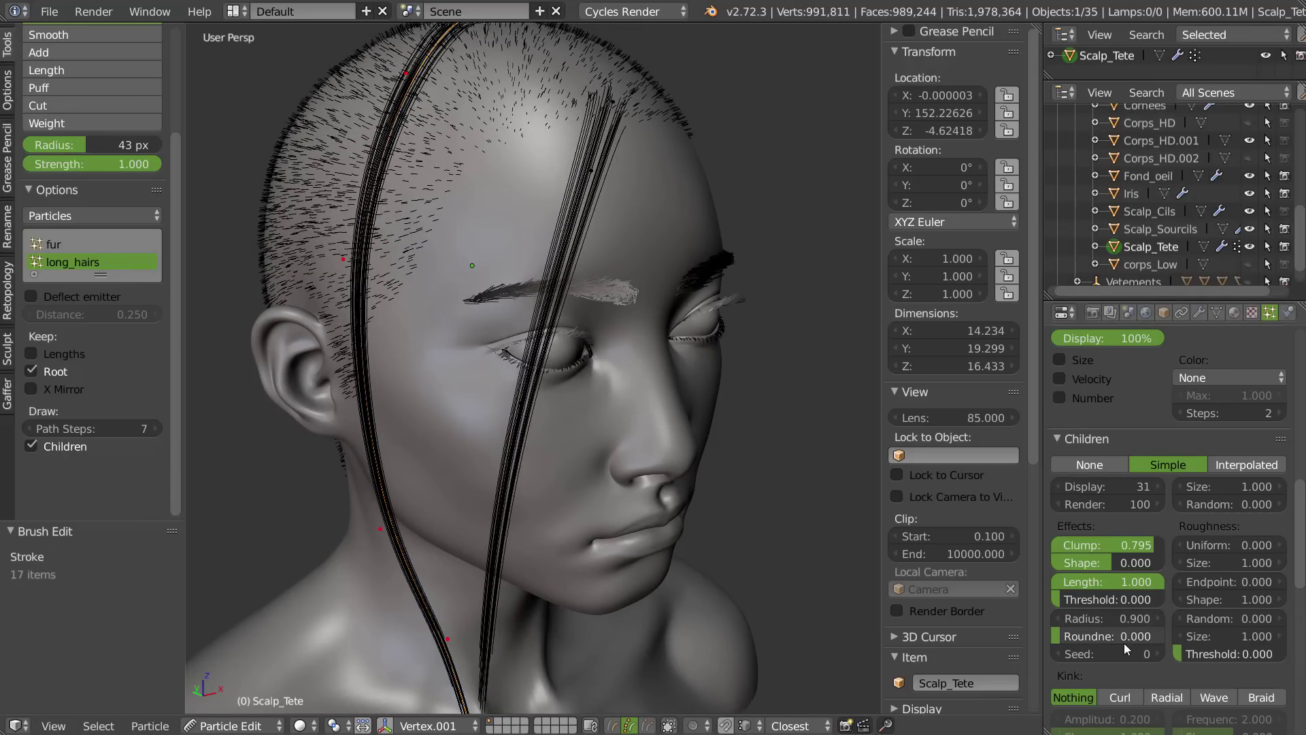
# - Comb the upper part of the selected side strand so it follows the curve of the skull
pyautogui.moveTo(684, 327); pyautogui.dragTo(558, 317, button='middle')
pyautogui.moveTo(427, 219); pyautogui.dragTo(406, 221)
pyautogui.moveTo(401, 248); pyautogui.dragTo(469, 254, button='middle')
pyautogui.moveTo(421, 227); pyautogui.dragTo(415, 226)
pyautogui.moveTo(414, 223); pyautogui.dragTo(443, 336, button='middle')
# - Using the Add brush at a 38 px radius, add a guide hair on the scalp between the two existing strands
pyautogui.moveTo(535, 314); pyautogui.dragTo(533, 278, button='right')
pyautogui.click(437, 215)
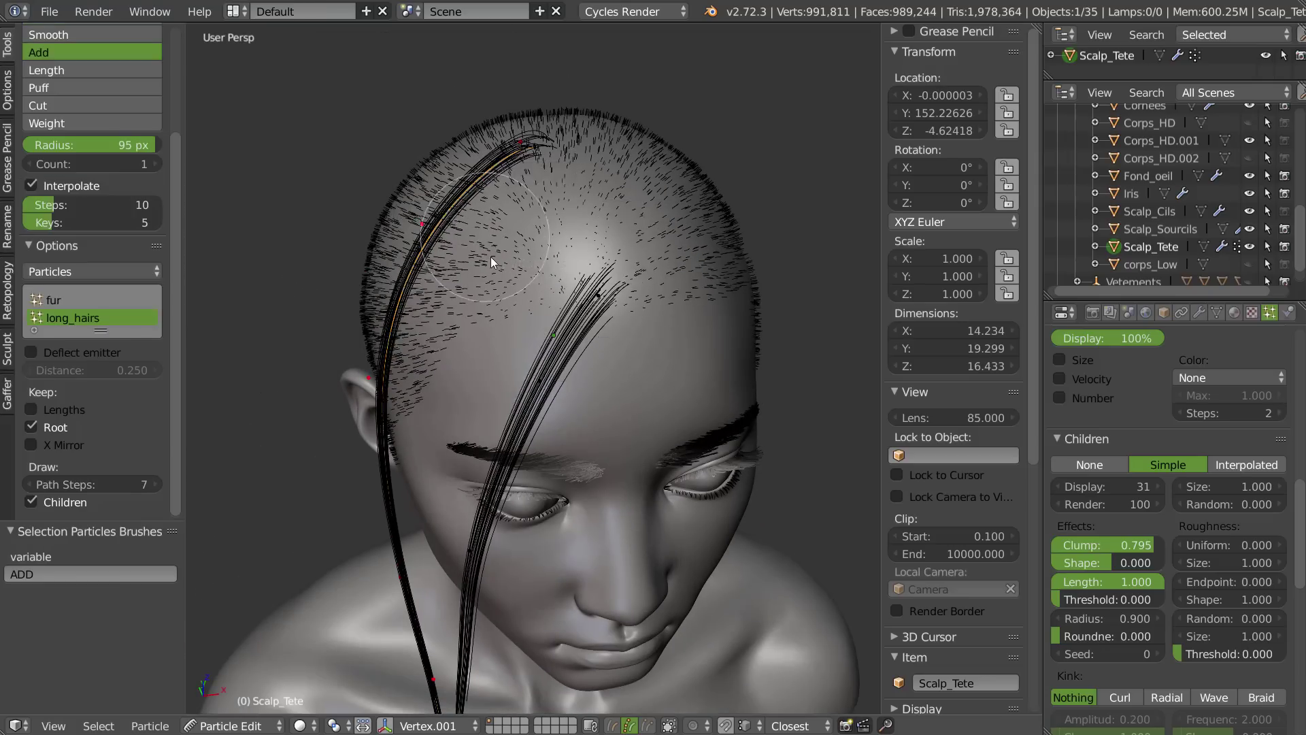
pyautogui.moveTo(483, 262); pyautogui.dragTo(373, 275, button='middle')
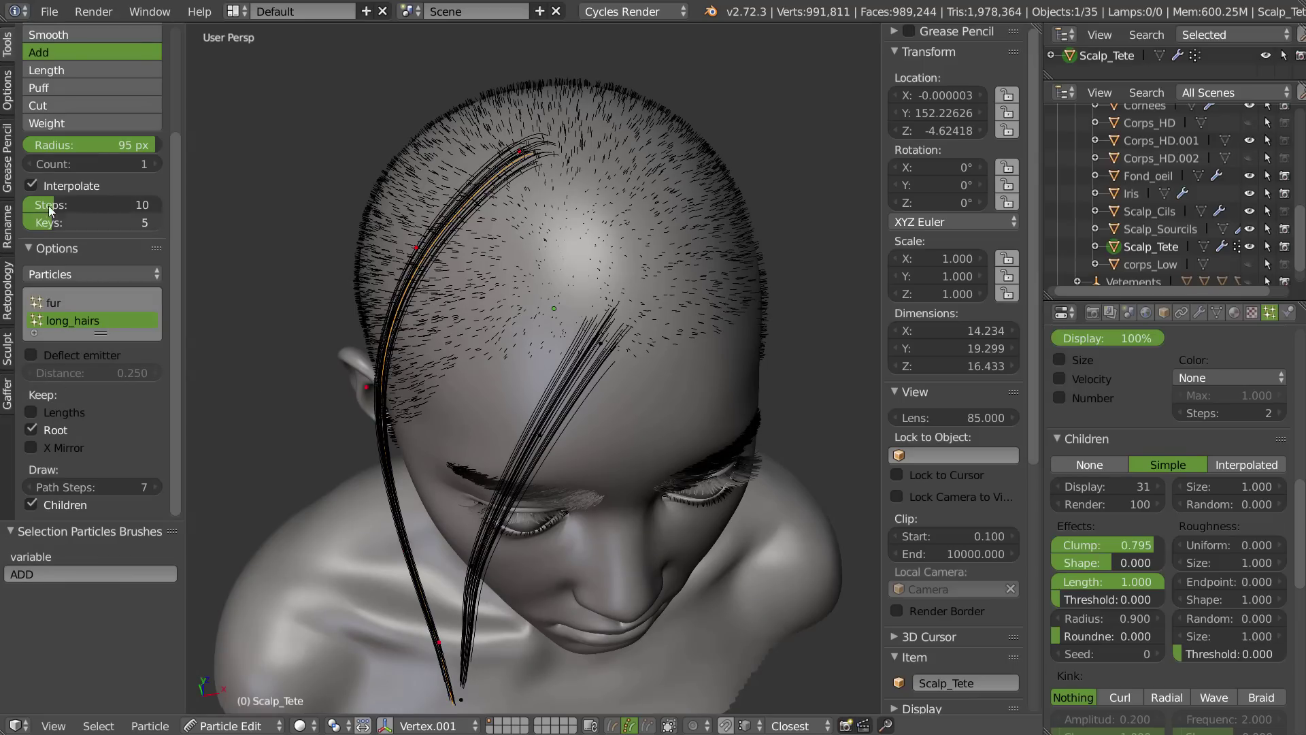
pyautogui.moveTo(563, 237); pyautogui.dragTo(574, 248, button='middle')
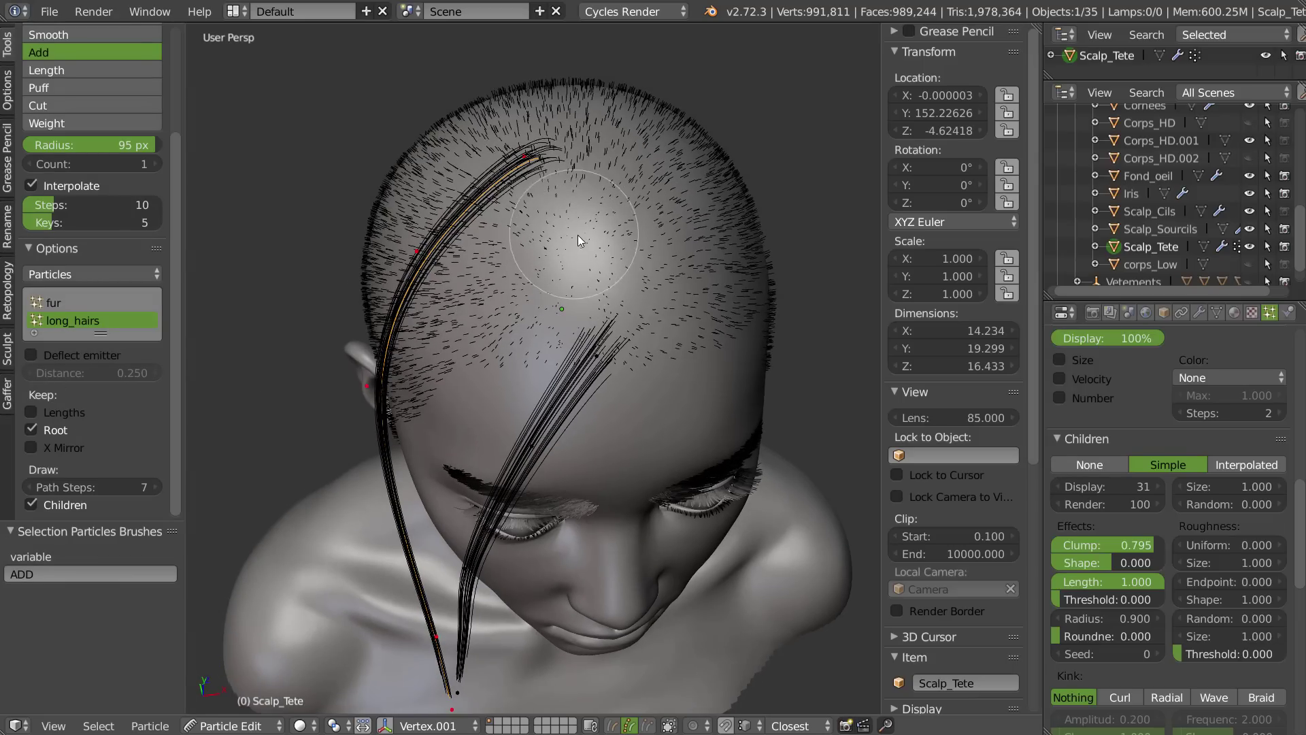
pyautogui.press('f')
pyautogui.click(585, 236)
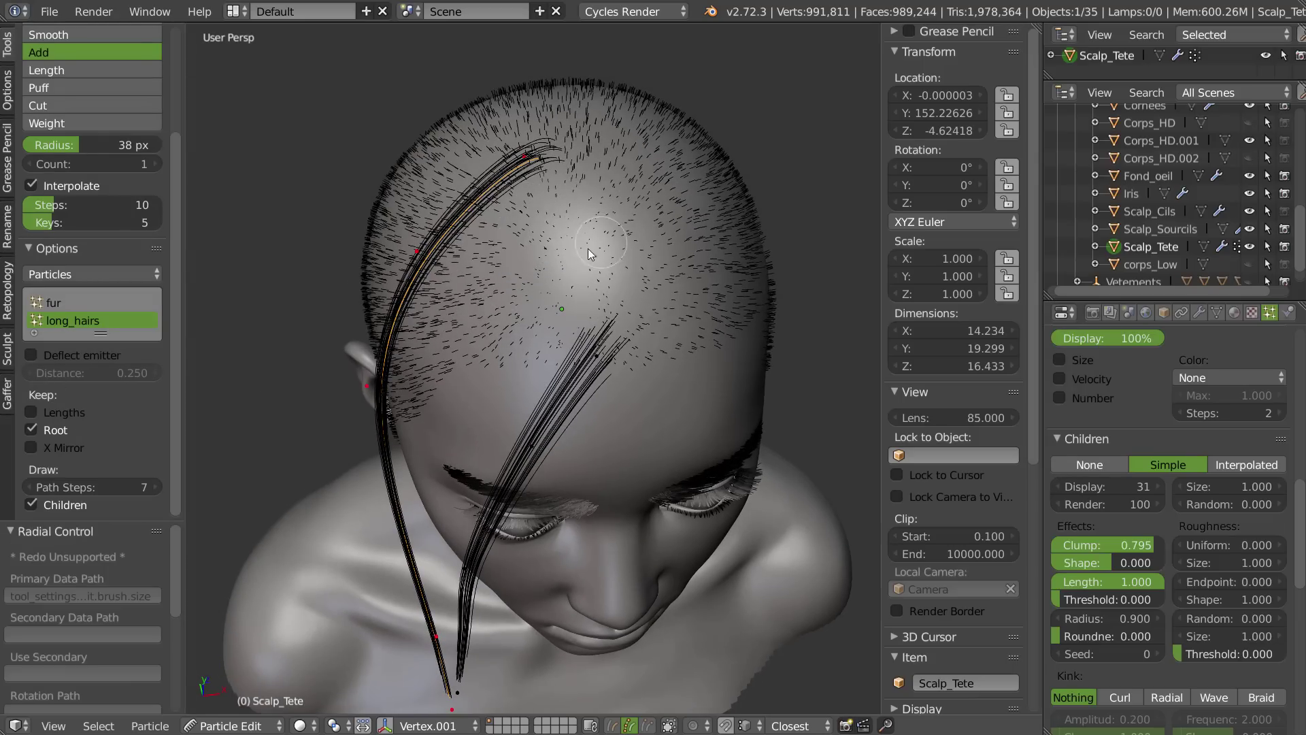
pyautogui.moveTo(588, 254); pyautogui.dragTo(585, 288, button='middle')
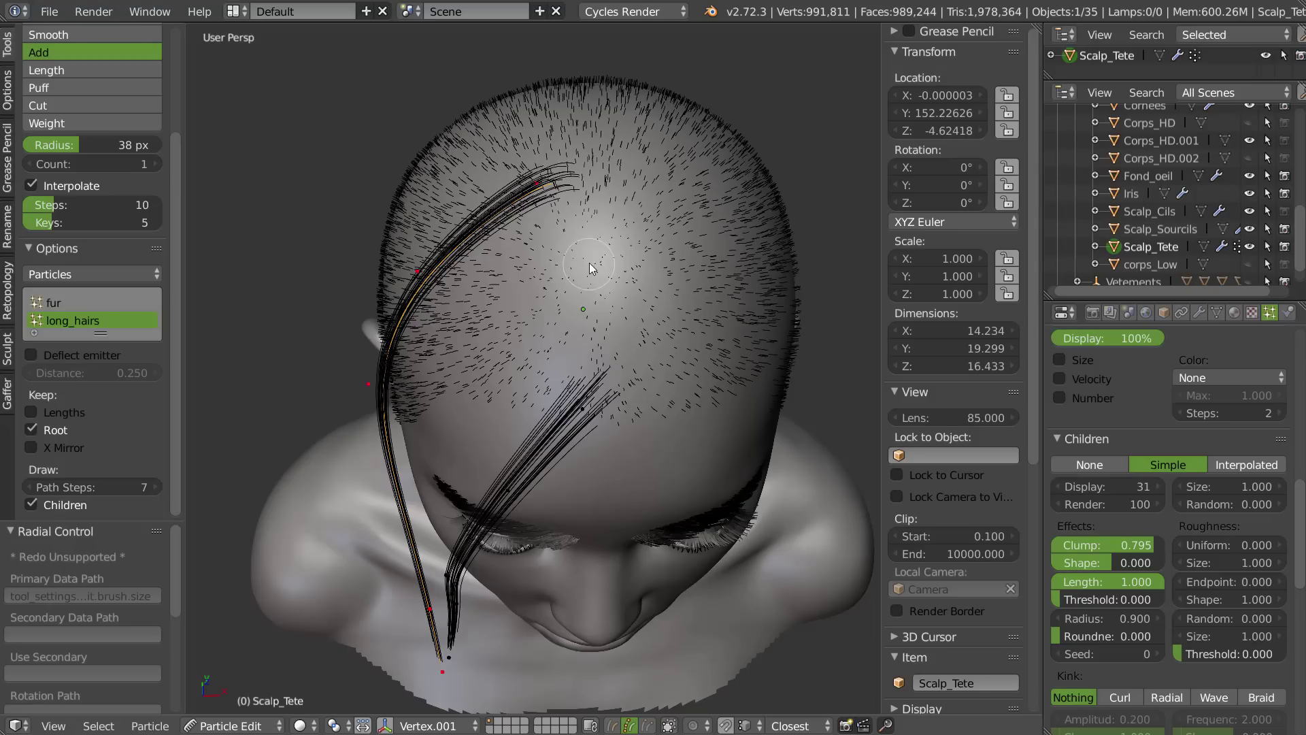
pyautogui.moveTo(603, 365)
pyautogui.mouseDown(button='middle')
pyautogui.moveTo(584, 352)
pyautogui.moveTo(610, 219)
pyautogui.mouseUp(button='middle')
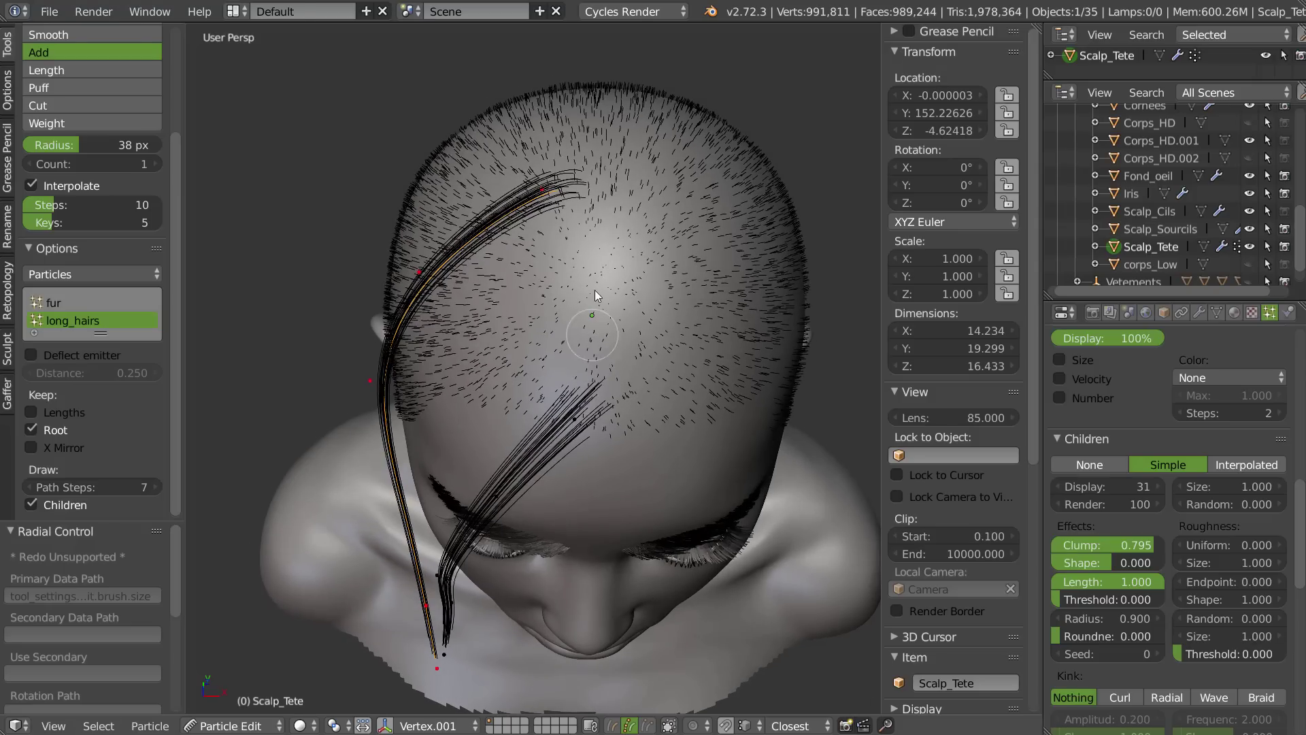
pyautogui.moveTo(592, 279); pyautogui.dragTo(601, 293)
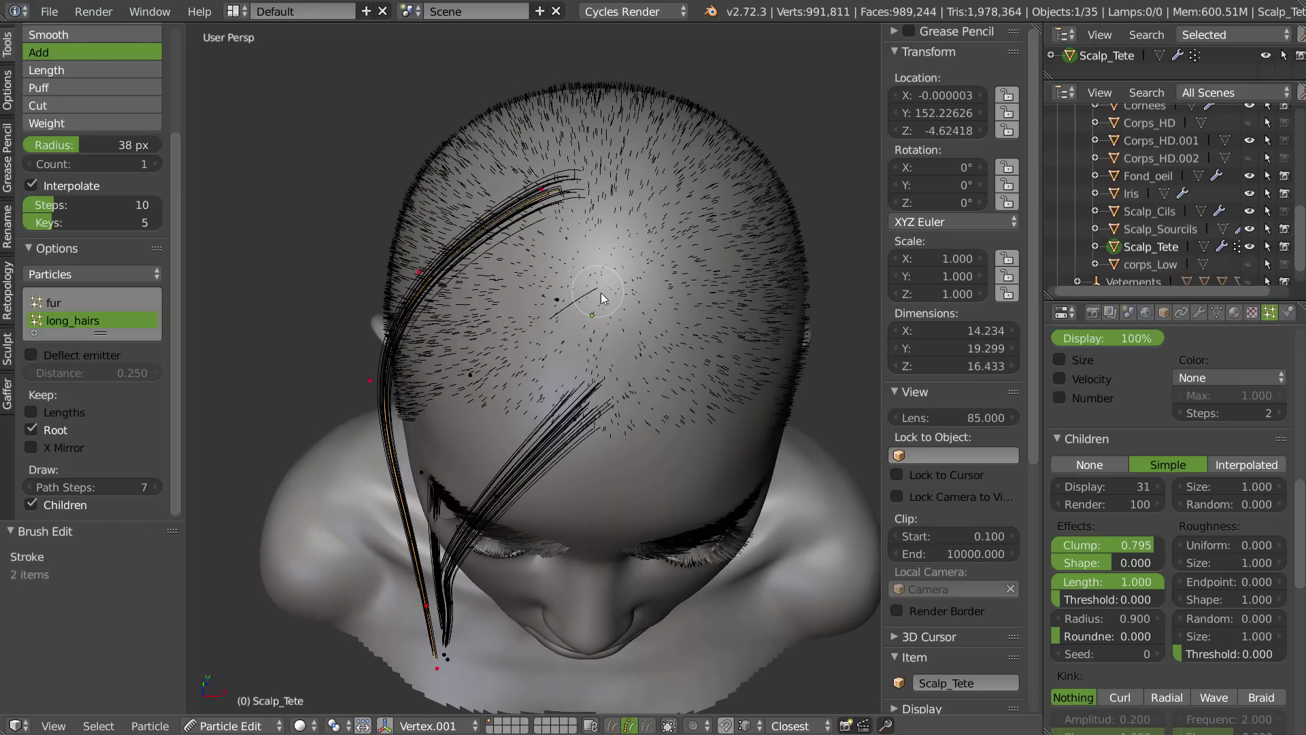
# - Select only the newly added guide hair and prepare to comb it with the Comb brush in wireframe display
pyautogui.moveTo(556, 317); pyautogui.dragTo(557, 299, button='middle')
pyautogui.press('a')
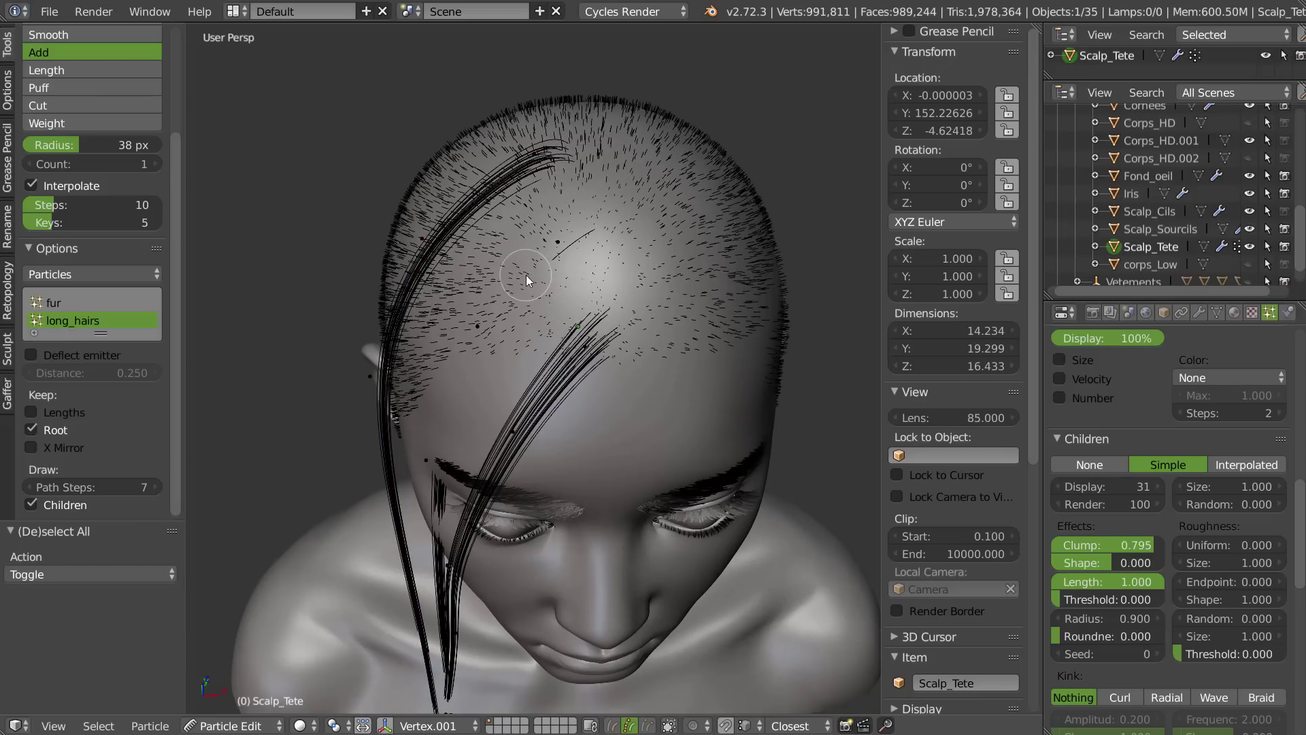
pyautogui.press('l')
pyautogui.press('w')
pyautogui.click(550, 147)
pyautogui.moveTo(542, 251); pyautogui.dragTo(536, 206, button='middle')
pyautogui.press('z')
pyautogui.click(595, 285)
pyautogui.moveTo(546, 295); pyautogui.dragTo(521, 240, button='middle')
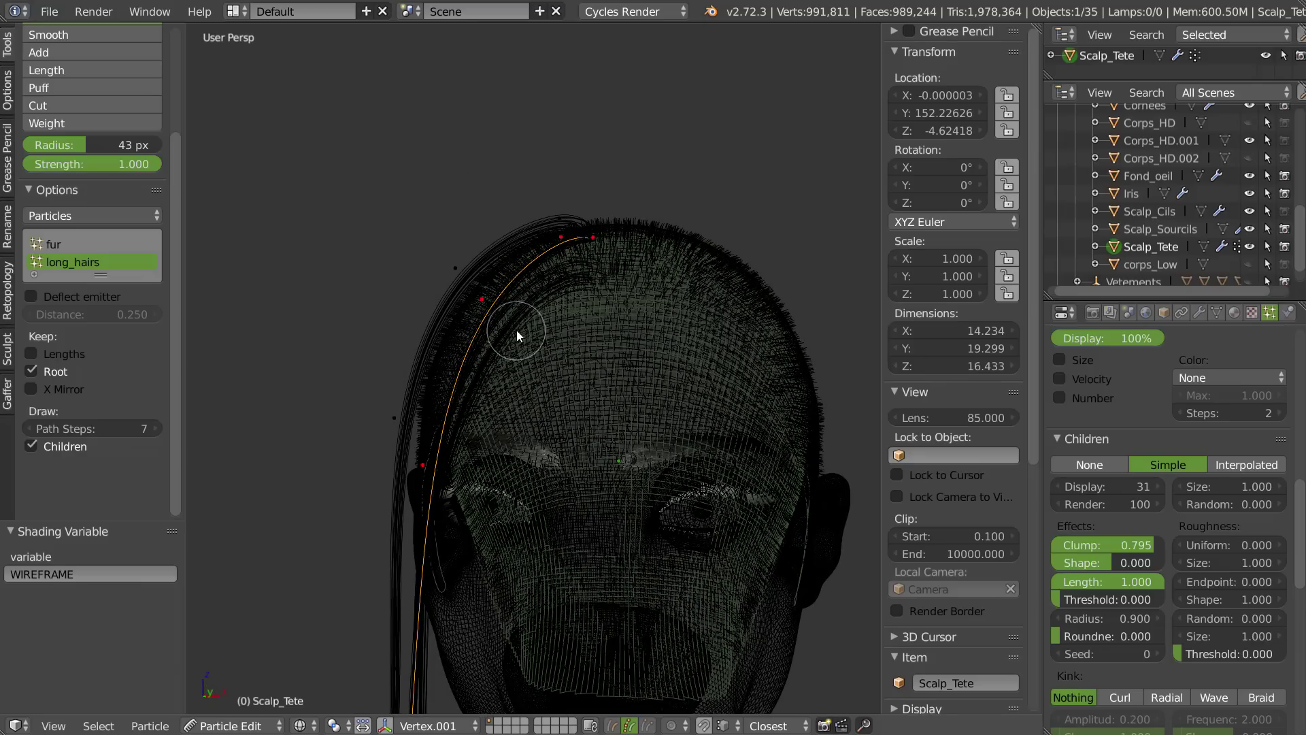
# - Set the comb radius to 85 px and comb the new hair's upper part outward over the skull
pyautogui.press('f')
pyautogui.click(552, 333)
pyautogui.moveTo(520, 322); pyautogui.dragTo(515, 308, button='middle')
pyautogui.moveTo(484, 311); pyautogui.dragTo(463, 284)
pyautogui.moveTo(532, 235); pyautogui.dragTo(528, 227)
pyautogui.moveTo(459, 409); pyautogui.dragTo(445, 387, button='middle')
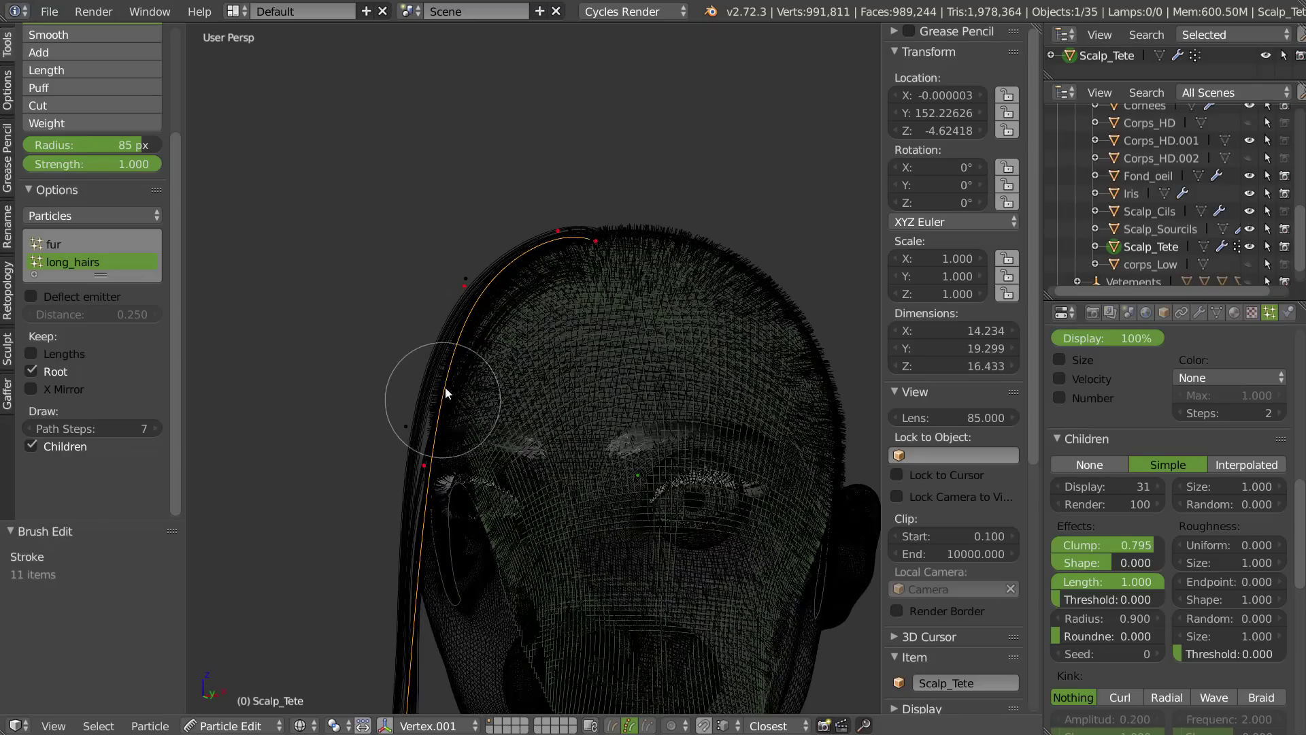
# - Comb the new hair's middle and lower length down the side of the head and toward the face
pyautogui.keyDown('shift'); pyautogui.moveTo(428, 457); pyautogui.dragTo(444, 400, button='middle'); pyautogui.keyUp('shift')
pyautogui.moveTo(444, 400)
pyautogui.mouseDown()
pyautogui.moveTo(426, 382)
pyautogui.moveTo(439, 379)
pyautogui.mouseUp()
pyautogui.keyDown('shift'); pyautogui.moveTo(450, 428); pyautogui.dragTo(472, 178, button='middle'); pyautogui.keyUp('shift')
pyautogui.moveTo(442, 327)
pyautogui.mouseDown(button='middle')
pyautogui.moveTo(533, 369)
pyautogui.moveTo(590, 477)
pyautogui.mouseUp(button='middle')
pyautogui.moveTo(567, 585)
pyautogui.mouseDown()
pyautogui.moveTo(577, 609)
pyautogui.moveTo(643, 569)
pyautogui.moveTo(675, 518)
pyautogui.mouseUp()
# - Select the new guide hair's lower portion and subdivide it to gain more control points
pyautogui.moveTo(713, 408)
pyautogui.mouseDown(button='middle')
pyautogui.moveTo(597, 263)
pyautogui.moveTo(548, 162)
pyautogui.mouseUp(button='middle')
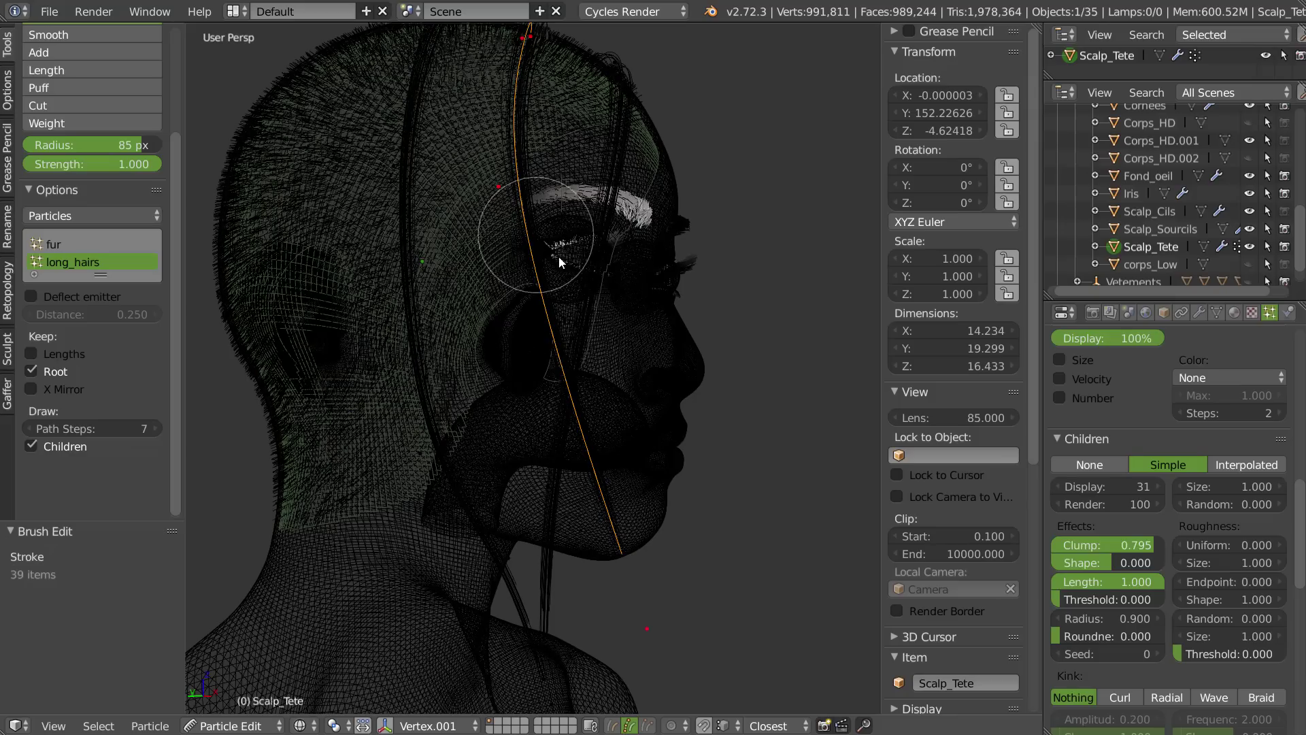
pyautogui.press('a')
pyautogui.rightClick(499, 209)
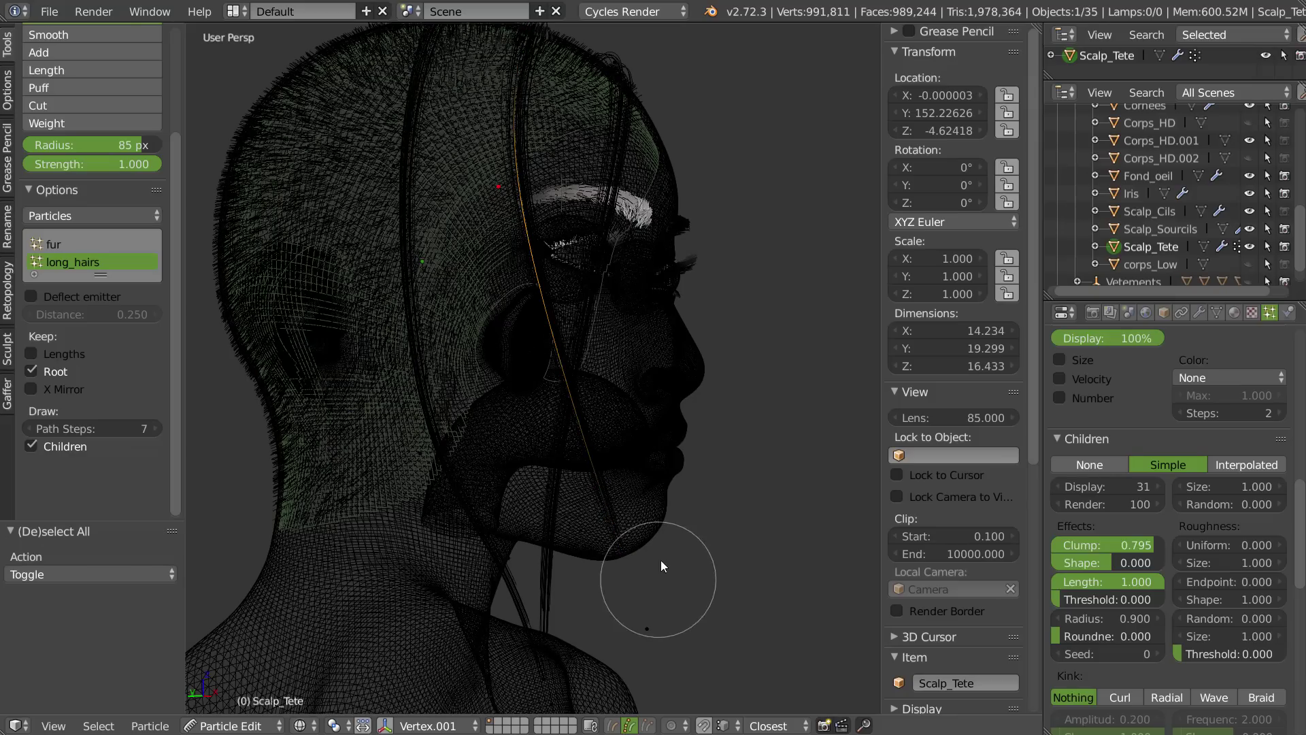
pyautogui.press('w')
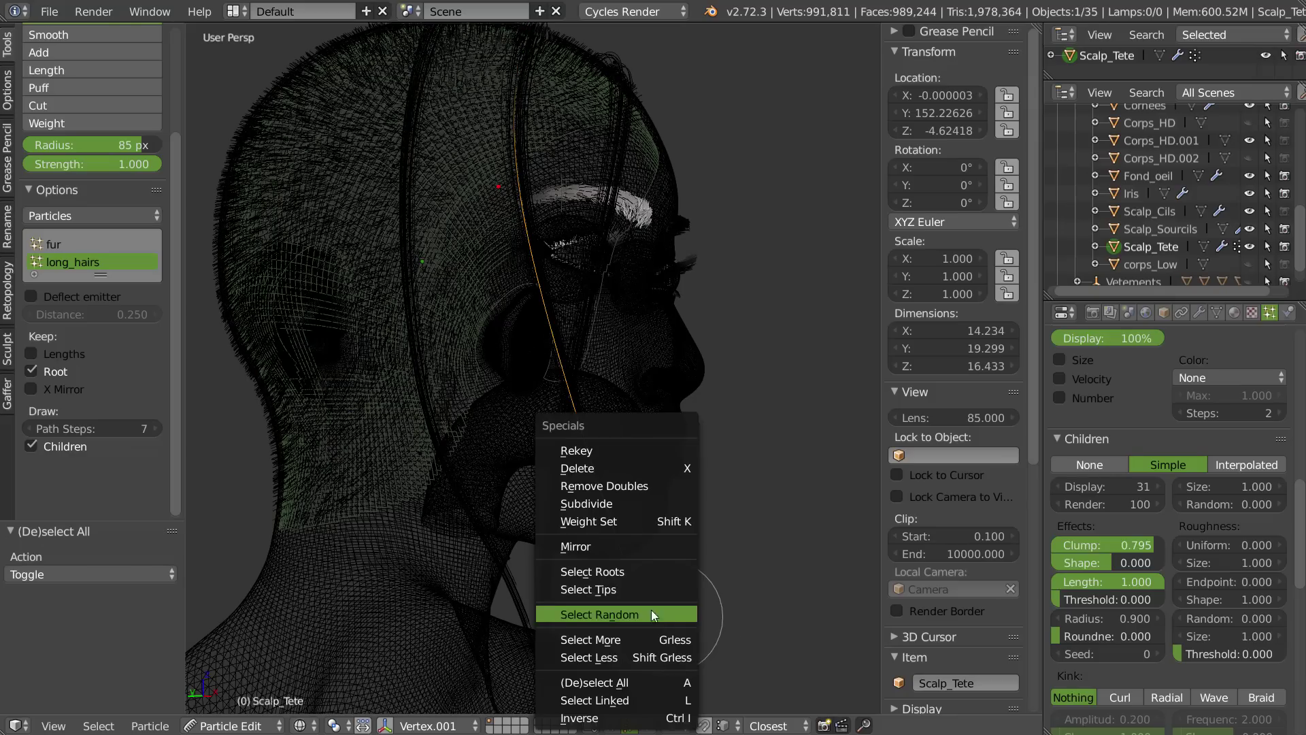
pyautogui.click(600, 504)
# - Comb the subdivided hair's middle and tip back toward the shoulder in the side view
pyautogui.moveTo(654, 634)
pyautogui.mouseDown()
pyautogui.moveTo(569, 689)
pyautogui.moveTo(542, 683)
pyautogui.mouseUp()
pyautogui.moveTo(577, 409); pyautogui.dragTo(484, 429)
pyautogui.moveTo(533, 683); pyautogui.dragTo(544, 694)
pyautogui.moveTo(499, 188); pyautogui.dragTo(504, 187)
# - Comb the same hair from the front so its middle and tip run alongside the neighbouring strands
pyautogui.moveTo(546, 225)
pyautogui.mouseDown(button='middle')
pyautogui.moveTo(382, 229)
pyautogui.moveTo(411, 239)
pyautogui.mouseUp(button='middle')
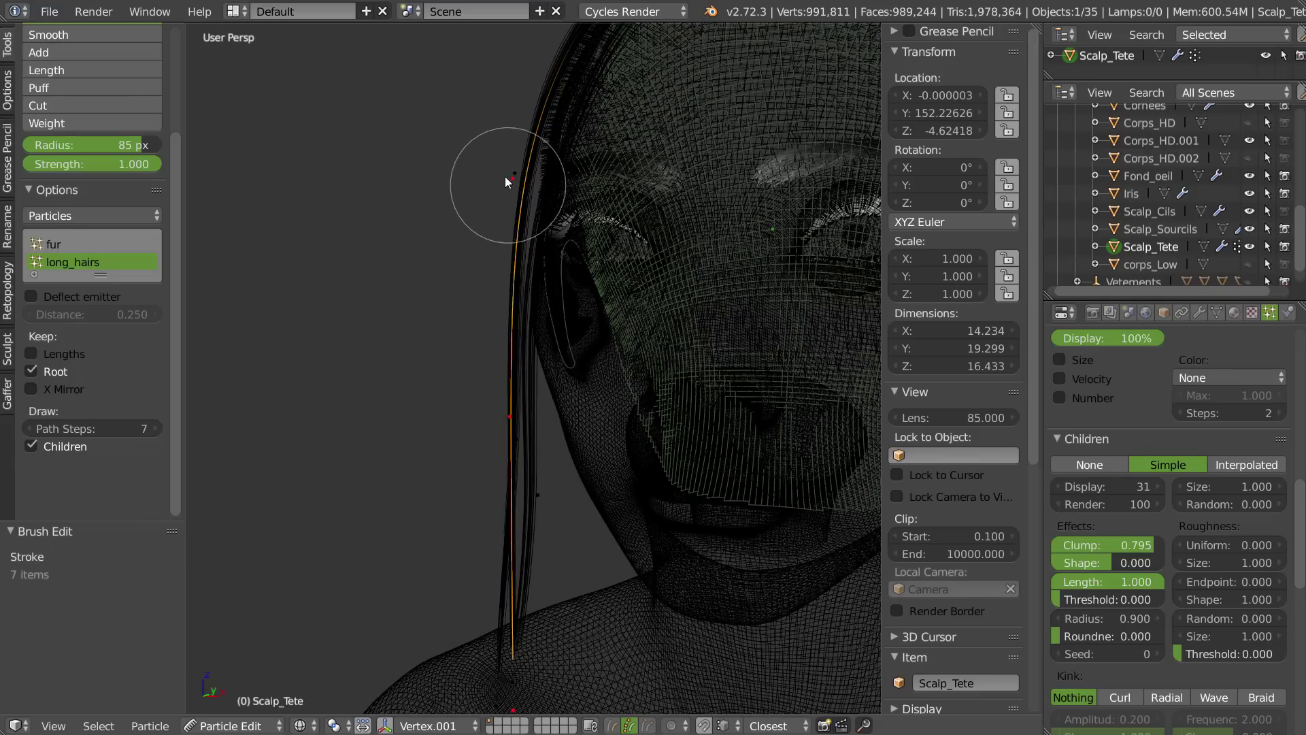
pyautogui.moveTo(504, 177); pyautogui.dragTo(501, 173)
pyautogui.moveTo(513, 436); pyautogui.dragTo(533, 443)
pyautogui.keyDown('shift'); pyautogui.moveTo(524, 505); pyautogui.dragTo(533, 442, button='middle'); pyautogui.keyUp('shift')
pyautogui.moveTo(528, 641); pyautogui.dragTo(520, 638)
# - Select only the outer neighbouring strand and comb its lower end inward to meet the other strand tips
pyautogui.press('a')
pyautogui.press('l')
pyautogui.press('l')
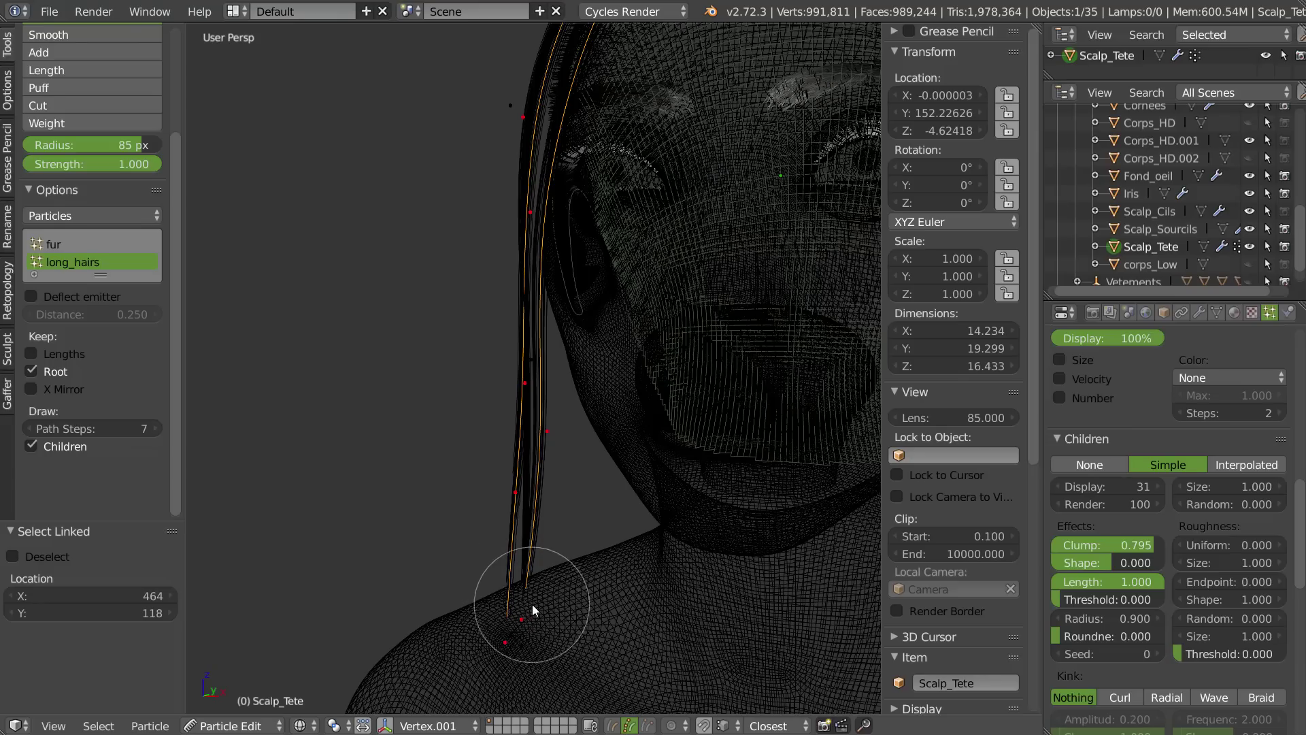
pyautogui.hotkey('shift', 'l')
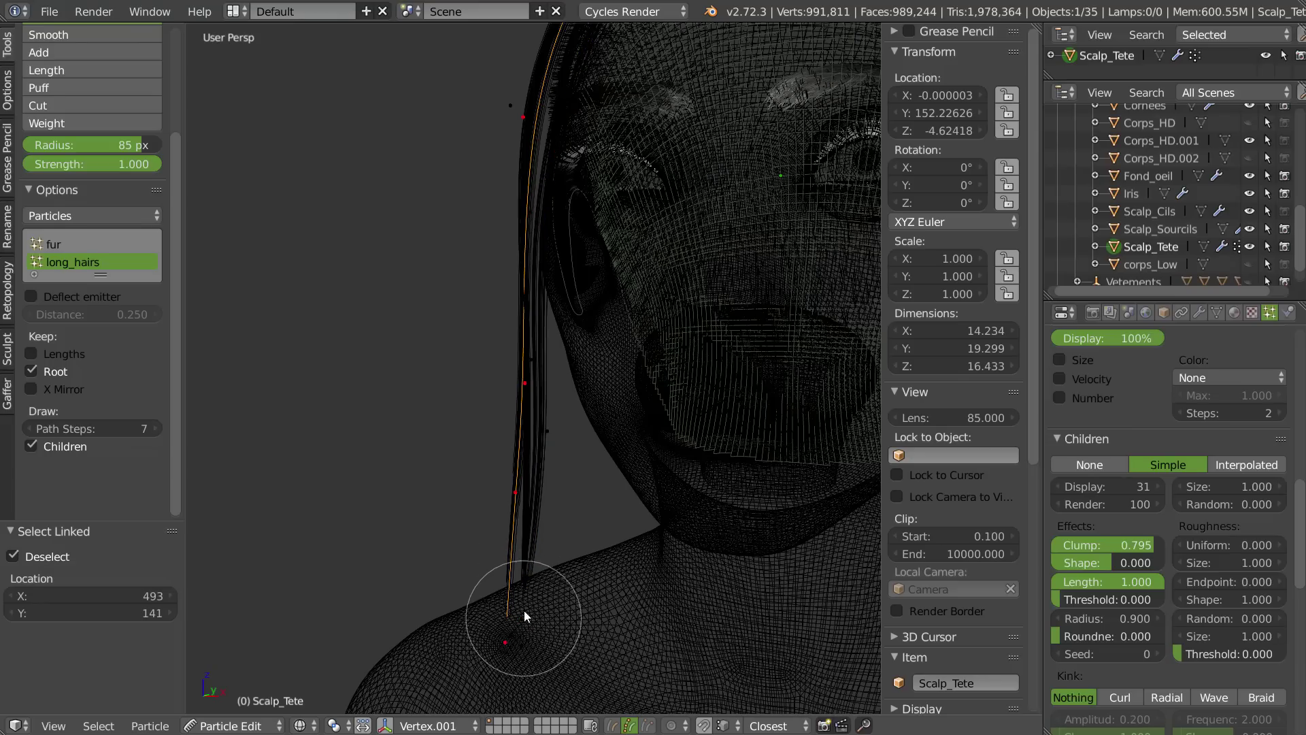
pyautogui.moveTo(510, 630); pyautogui.dragTo(522, 573)
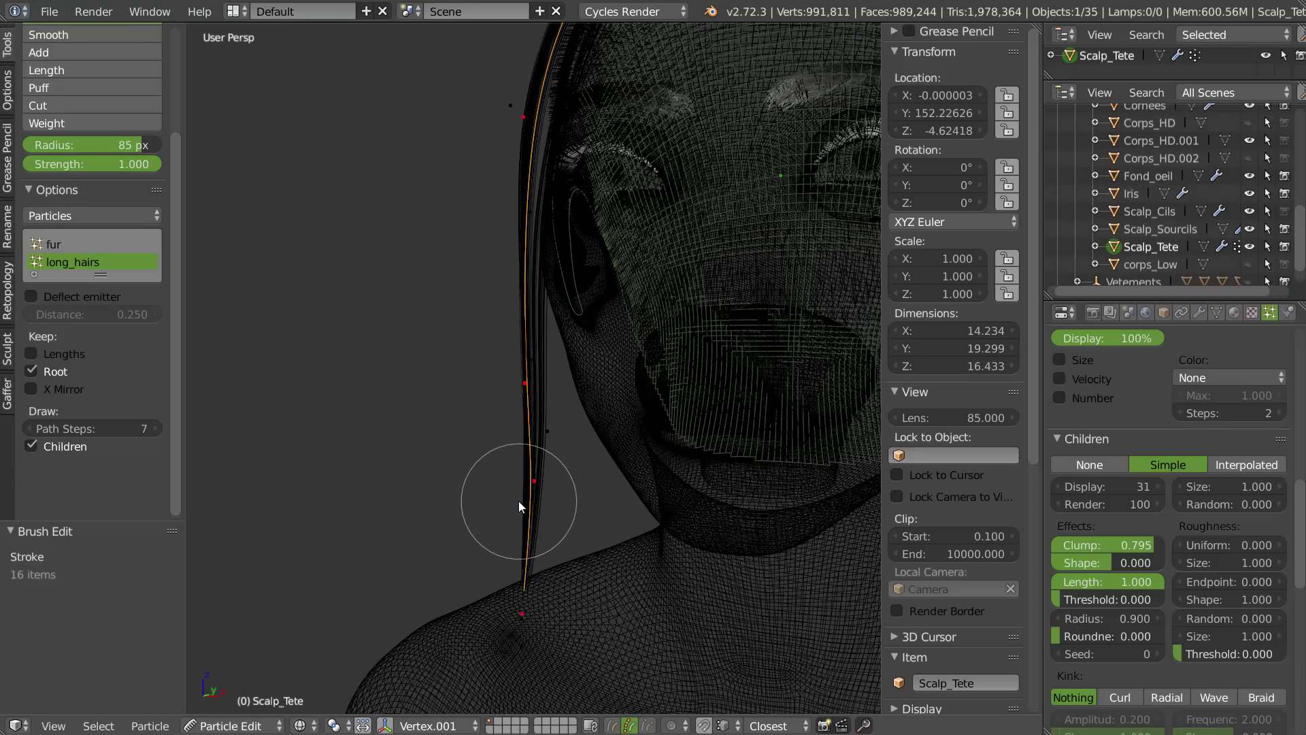
# - Return to solid display, select only the middle strand and comb its length beside the face
pyautogui.moveTo(496, 467)
pyautogui.mouseDown(button='middle')
pyautogui.moveTo(643, 467)
pyautogui.moveTo(612, 428)
pyautogui.mouseUp(button='middle')
pyautogui.press('z')
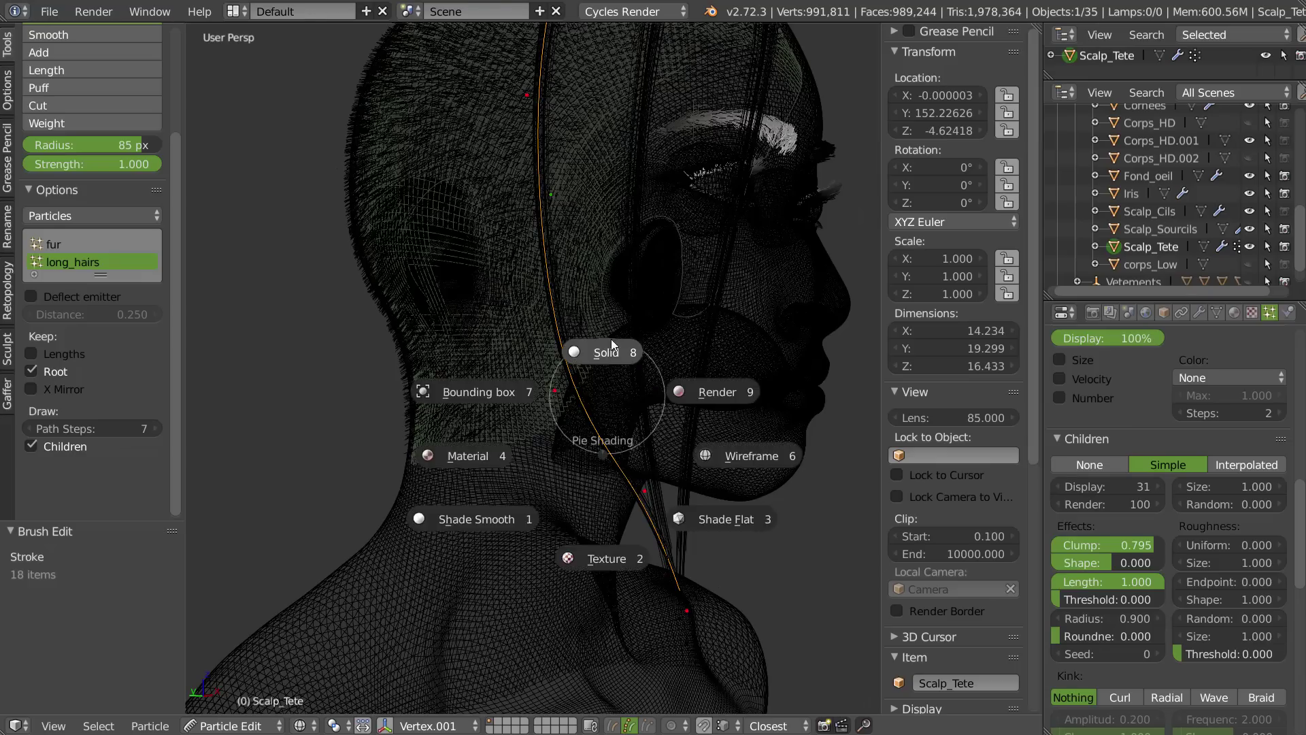
pyautogui.click(611, 339)
pyautogui.moveTo(822, 325); pyautogui.dragTo(533, 292, button='middle')
pyautogui.press('a')
pyautogui.press('l')
pyautogui.moveTo(533, 292)
pyautogui.mouseDown()
pyautogui.moveTo(565, 468)
pyautogui.moveTo(565, 439)
pyautogui.mouseUp()
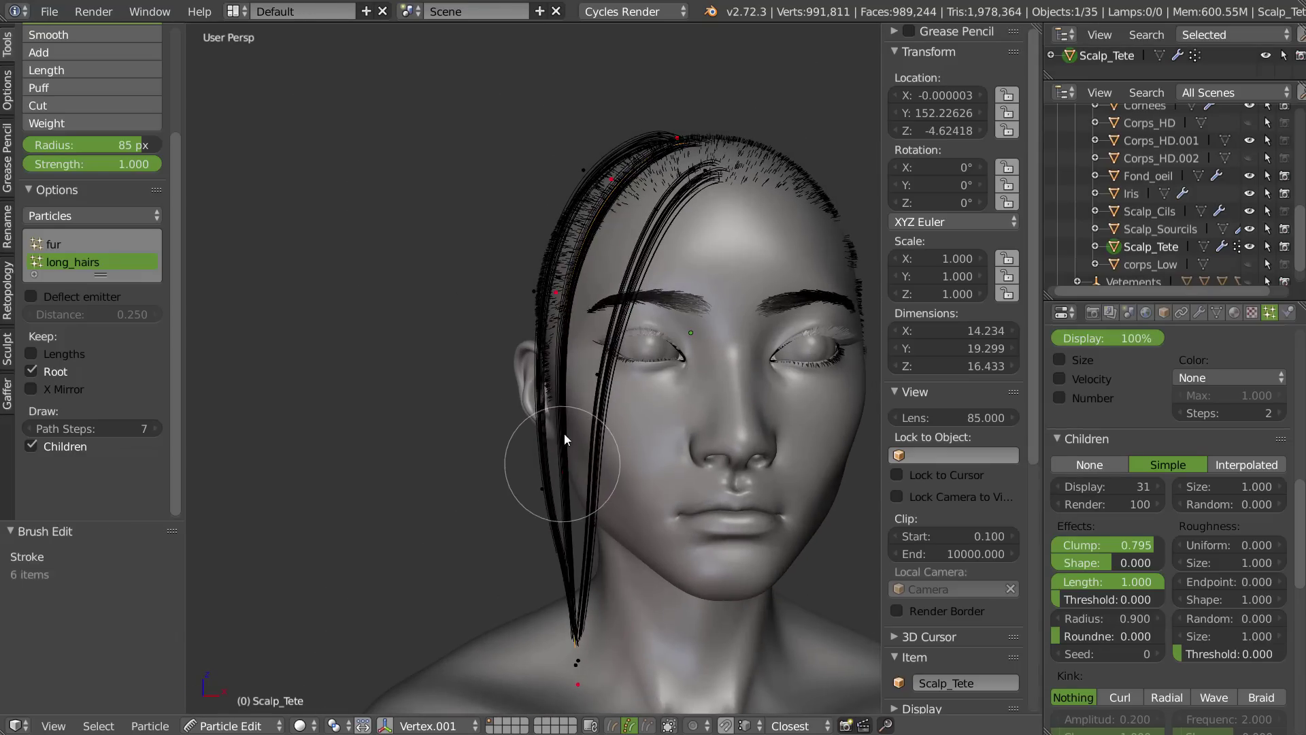
# - Comb the middle strand further from several angles to refine its fall over the temple
pyautogui.moveTo(587, 288); pyautogui.dragTo(605, 169, button='middle')
pyautogui.moveTo(605, 170); pyautogui.dragTo(598, 221)
pyautogui.moveTo(598, 221); pyautogui.dragTo(549, 231, button='middle')
pyautogui.moveTo(542, 291)
pyautogui.mouseDown()
pyautogui.moveTo(599, 153)
pyautogui.moveTo(590, 219)
pyautogui.mouseUp()
pyautogui.moveTo(590, 219)
pyautogui.mouseDown(button='middle')
pyautogui.moveTo(619, 319)
pyautogui.moveTo(681, 163)
pyautogui.moveTo(664, 188)
pyautogui.moveTo(556, 242)
pyautogui.moveTo(642, 205)
pyautogui.mouseUp(button='middle')
pyautogui.moveTo(617, 271); pyautogui.dragTo(622, 230, button='middle')
# - Switch to the Add brush and add guide hairs in the gaps between the three existing strands
pyautogui.moveTo(615, 286)
pyautogui.mouseDown(button='middle')
pyautogui.moveTo(605, 246)
pyautogui.moveTo(653, 248)
pyautogui.moveTo(591, 149)
pyautogui.moveTo(549, 117)
pyautogui.moveTo(562, 69)
pyautogui.mouseUp(button='middle')
pyautogui.moveTo(619, 111)
pyautogui.mouseDown(button='middle')
pyautogui.moveTo(632, 108)
pyautogui.moveTo(603, 197)
pyautogui.mouseUp(button='middle')
pyautogui.press('w')
pyautogui.click(534, 71)
pyautogui.moveTo(555, 112); pyautogui.dragTo(556, 247, button='middle')
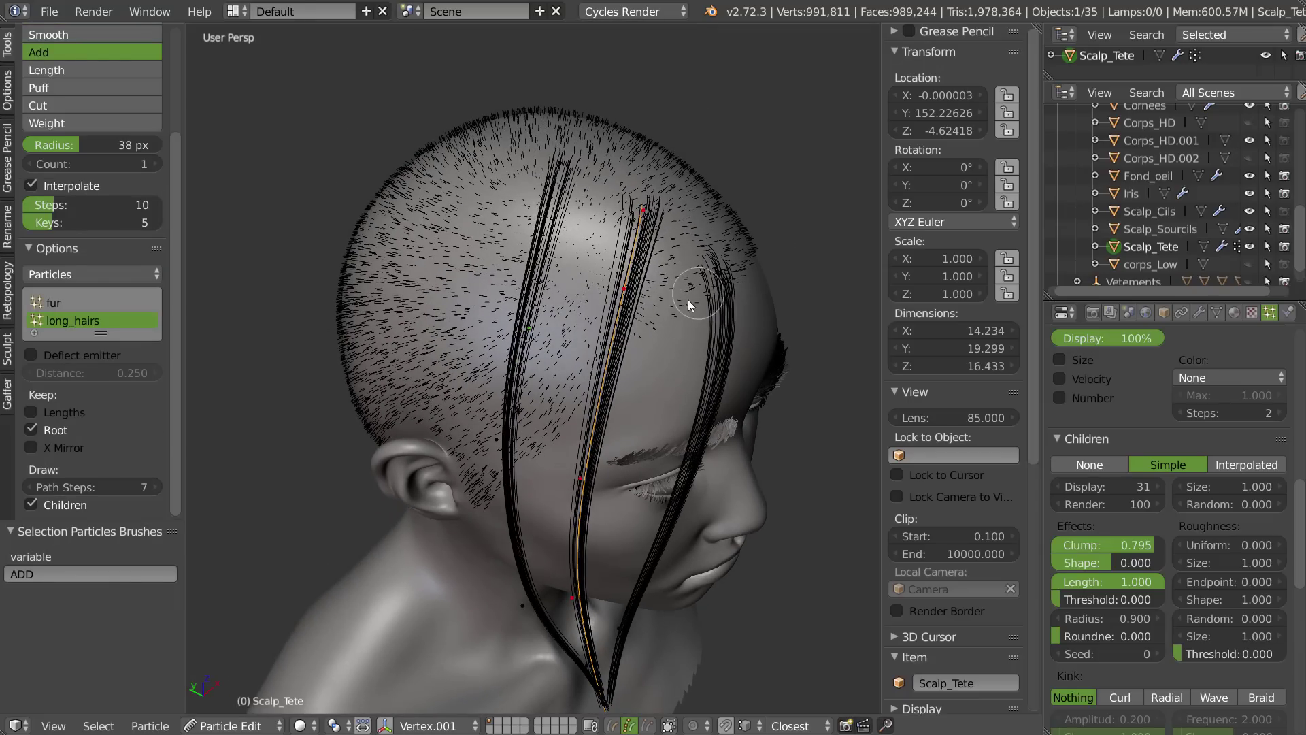
pyautogui.click(592, 289)
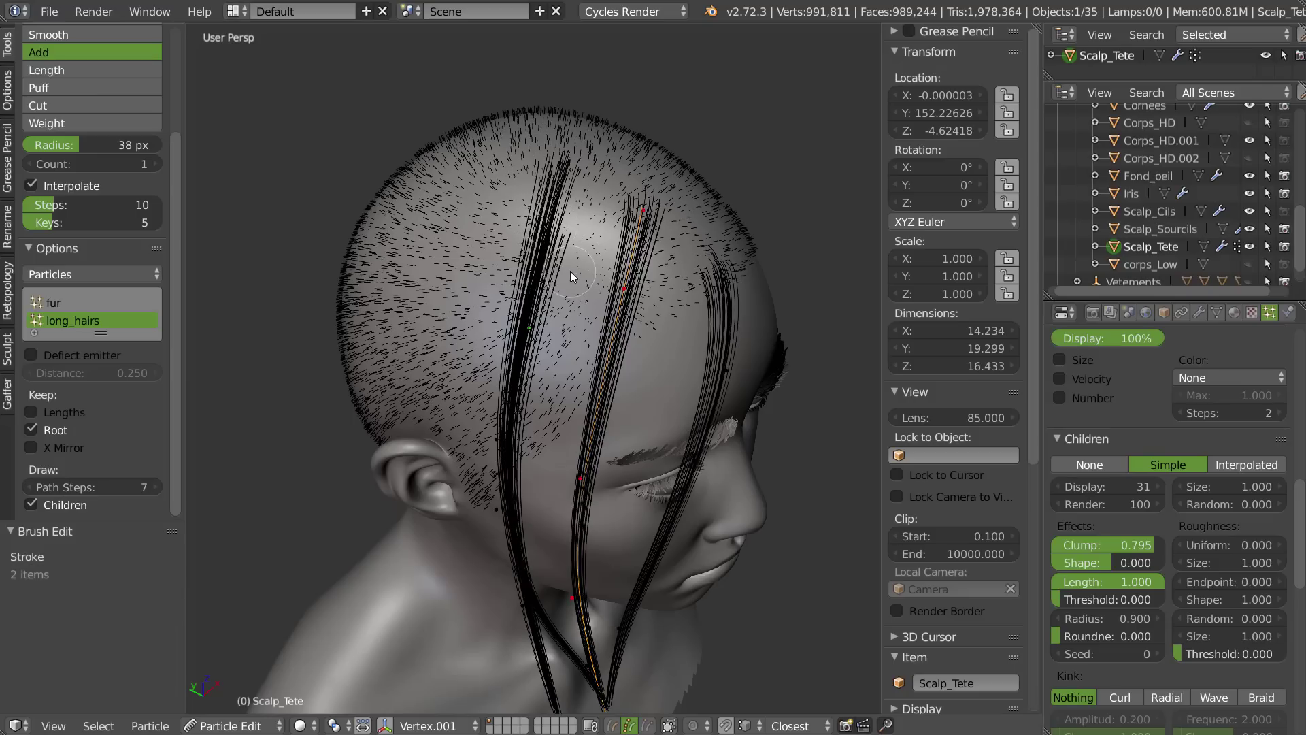
pyautogui.click(597, 289)
pyautogui.click(660, 305)
# - Select only the new guide hair nearest the forehead and switch back to the Comb brush
pyautogui.moveTo(682, 309)
pyautogui.mouseDown(button='middle')
pyautogui.moveTo(665, 274)
pyautogui.moveTo(612, 231)
pyautogui.mouseUp(button='middle')
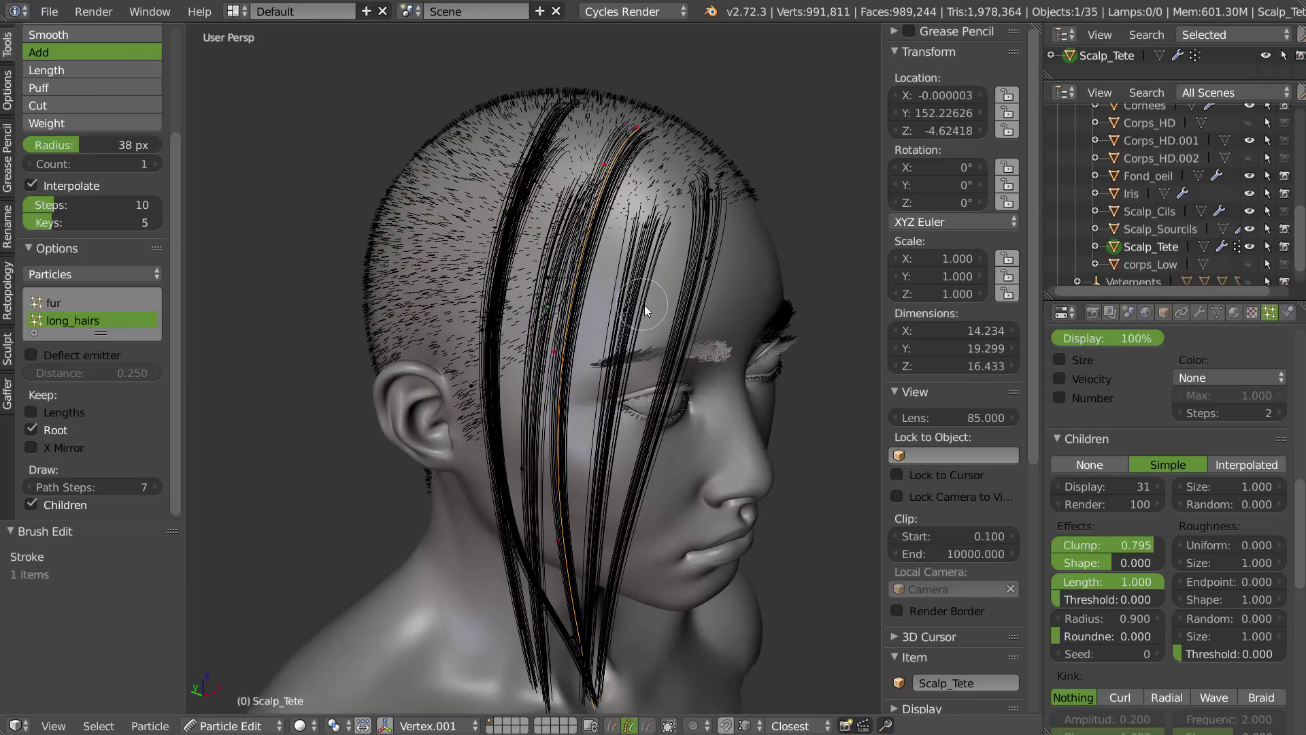
pyautogui.press('a')
pyautogui.press('l')
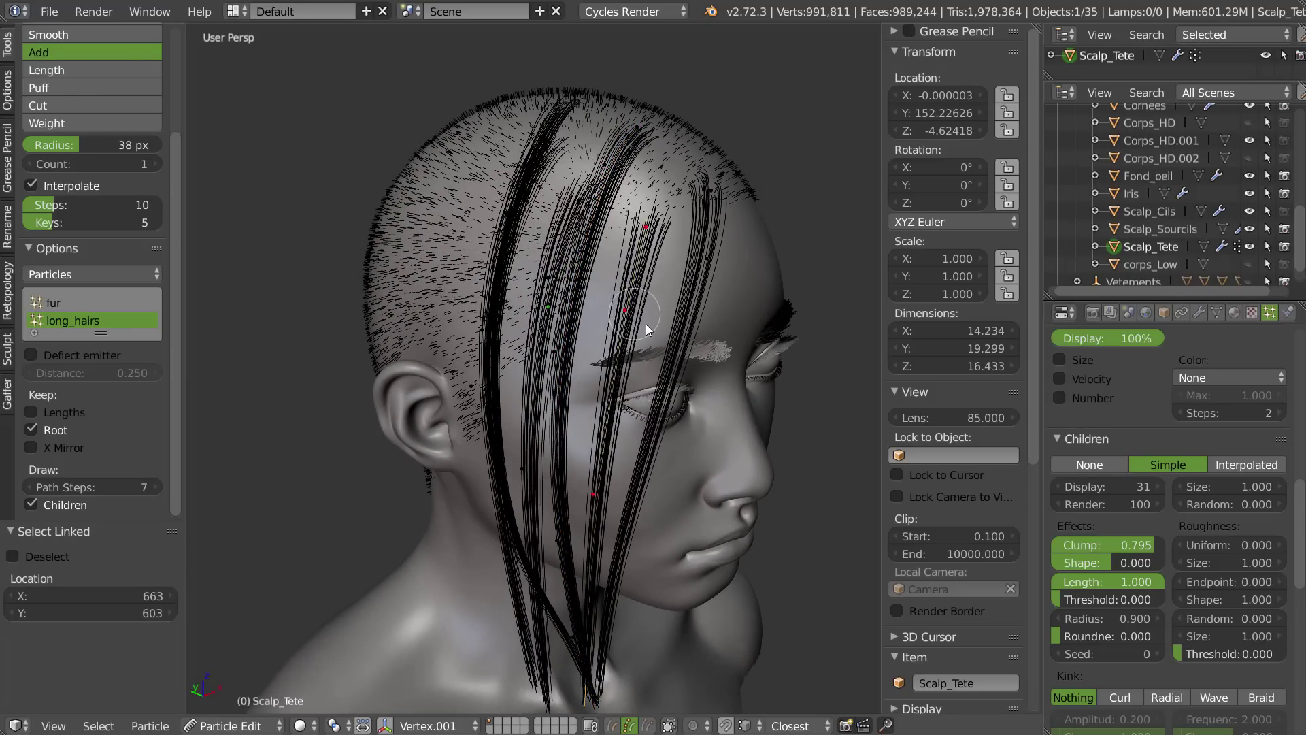
pyautogui.moveTo(646, 324); pyautogui.dragTo(593, 300, button='middle')
pyautogui.moveTo(625, 346)
pyautogui.keyDown('shift'); pyautogui.mouseDown(button='middle')
pyautogui.moveTo(604, 211)
pyautogui.moveTo(560, 268)
pyautogui.moveTo(541, 88)
pyautogui.mouseUp(button='middle'); pyautogui.keyUp('shift')
pyautogui.press('w')
pyautogui.click(592, 73)
# - Comb the selected forehead hair's lower length and root section to follow the side of the head
pyautogui.moveTo(557, 368); pyautogui.dragTo(523, 374, button='middle')
pyautogui.moveTo(483, 403); pyautogui.dragTo(568, 430)
pyautogui.moveTo(488, 124)
pyautogui.mouseDown()
pyautogui.moveTo(566, 145)
pyautogui.moveTo(553, 140)
pyautogui.mouseUp()
pyautogui.keyDown('shift'); pyautogui.moveTo(526, 130); pyautogui.dragTo(493, 340, button='middle'); pyautogui.keyUp('shift')
pyautogui.moveTo(502, 204)
pyautogui.mouseDown(button='middle')
pyautogui.moveTo(521, 247)
pyautogui.moveTo(502, 187)
pyautogui.mouseUp(button='middle')
pyautogui.moveTo(501, 186); pyautogui.dragTo(548, 208)
pyautogui.moveTo(549, 208); pyautogui.dragTo(707, 243, button='middle')
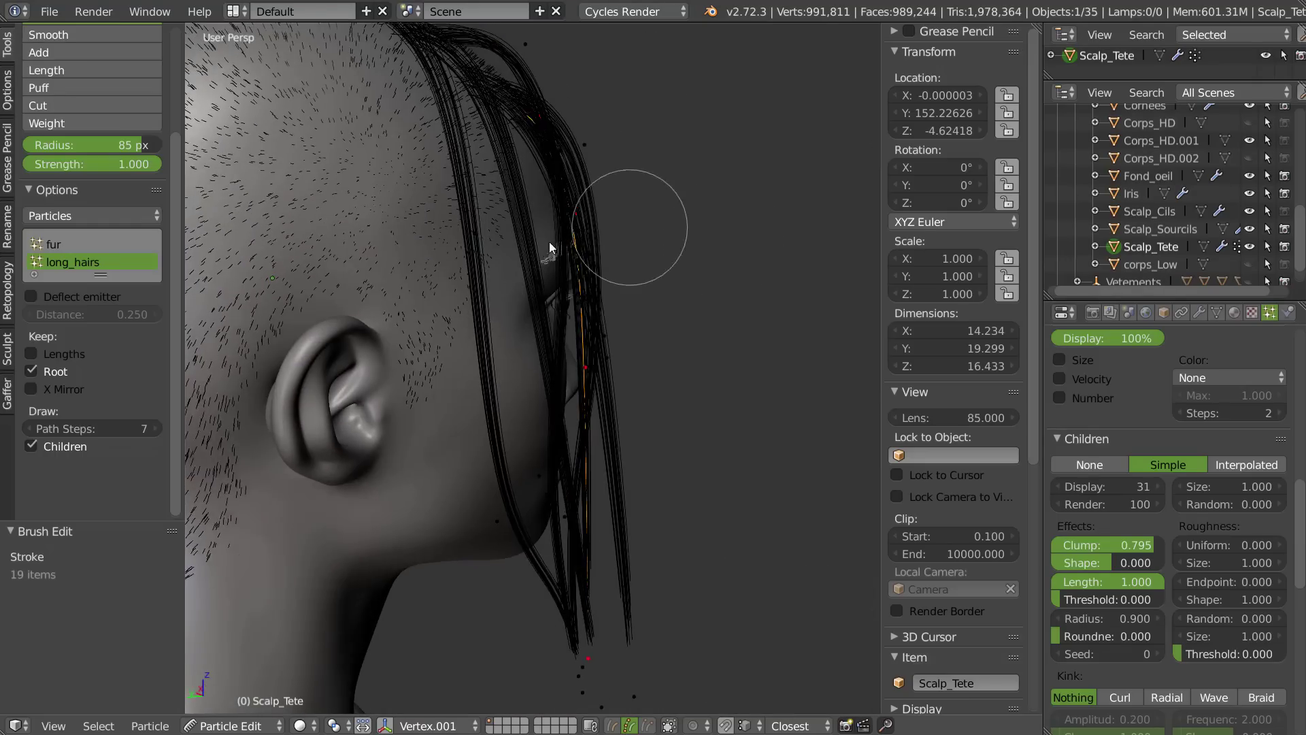
# - Comb the forehead hair's upper curve, middle and tip to bring it in line with the adjacent strands
pyautogui.moveTo(549, 242); pyautogui.dragTo(582, 254, button='middle')
pyautogui.moveTo(593, 368); pyautogui.dragTo(569, 366)
pyautogui.moveTo(608, 243)
pyautogui.mouseDown(button='middle')
pyautogui.moveTo(419, 195)
pyautogui.moveTo(401, 166)
pyautogui.mouseUp(button='middle')
pyautogui.moveTo(575, 125); pyautogui.dragTo(585, 124)
pyautogui.moveTo(539, 151)
pyautogui.mouseDown(button='middle')
pyautogui.moveTo(566, 161)
pyautogui.moveTo(610, 255)
pyautogui.moveTo(597, 265)
pyautogui.mouseUp(button='middle')
pyautogui.moveTo(560, 670); pyautogui.dragTo(527, 670)
pyautogui.moveTo(538, 436); pyautogui.dragTo(562, 383, button='middle')
pyautogui.moveTo(553, 370); pyautogui.dragTo(521, 369)
# - Refine the forehead hair's middle and lower length along the cheek by combing it from several angles
pyautogui.moveTo(521, 368)
pyautogui.mouseDown(button='middle')
pyautogui.moveTo(489, 456)
pyautogui.moveTo(562, 395)
pyautogui.mouseUp(button='middle')
pyautogui.moveTo(589, 429); pyautogui.dragTo(563, 420)
pyautogui.moveTo(563, 421)
pyautogui.mouseDown(button='middle')
pyautogui.moveTo(593, 393)
pyautogui.moveTo(576, 403)
pyautogui.moveTo(589, 263)
pyautogui.moveTo(613, 301)
pyautogui.moveTo(590, 328)
pyautogui.moveTo(477, 344)
pyautogui.mouseUp(button='middle')
pyautogui.keyDown('shift'); pyautogui.moveTo(477, 524); pyautogui.dragTo(485, 316, button='middle'); pyautogui.keyUp('shift')
pyautogui.moveTo(525, 486); pyautogui.dragTo(537, 490)
pyautogui.moveTo(536, 489)
pyautogui.mouseDown(button='middle')
pyautogui.moveTo(639, 439)
pyautogui.moveTo(663, 450)
pyautogui.moveTo(581, 463)
pyautogui.mouseUp(button='middle')
pyautogui.keyDown('shift'); pyautogui.moveTo(594, 315); pyautogui.dragTo(582, 460, button='middle'); pyautogui.keyUp('shift')
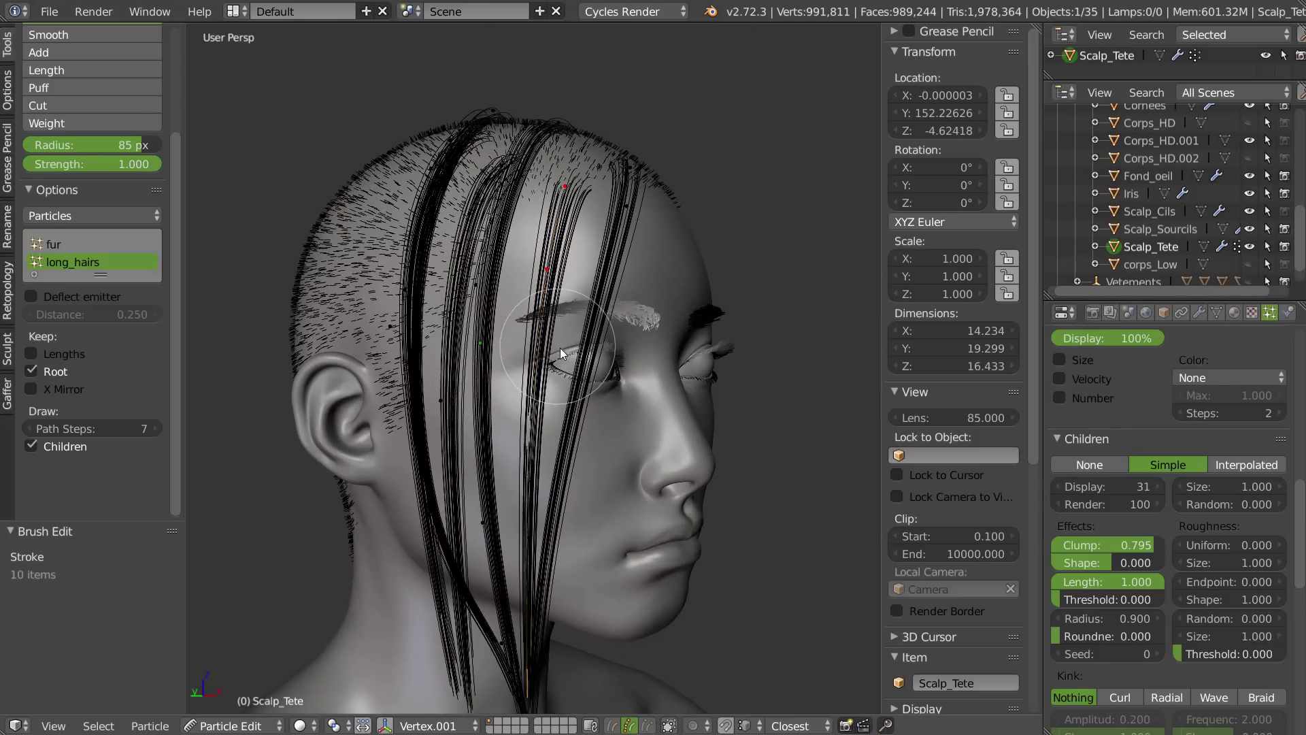
# - Hide the child hairs and comb the selected guide hair's tip toward the neighbouring tips
pyautogui.press('c')
pyautogui.keyDown('shift'); pyautogui.moveTo(503, 491); pyautogui.dragTo(537, 313, button='middle'); pyautogui.keyUp('shift')
pyautogui.scroll(1, 544, 347)
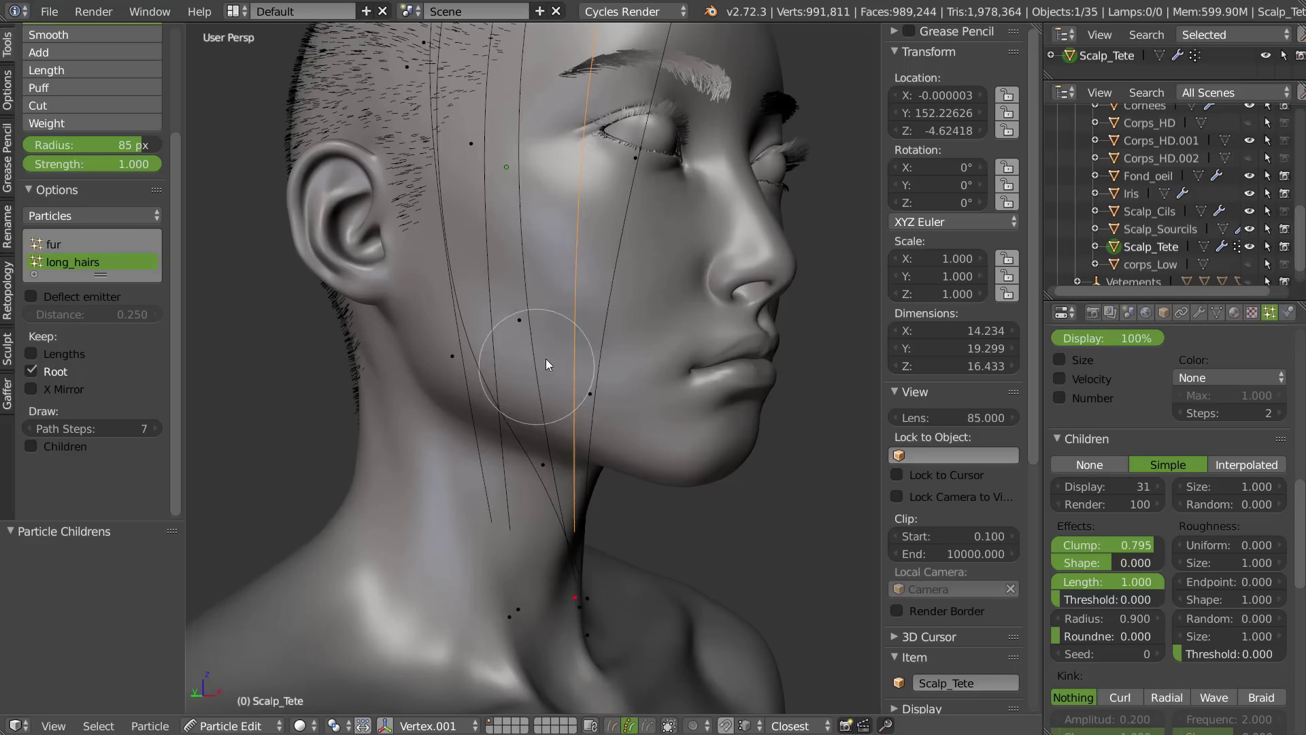
pyautogui.moveTo(579, 594); pyautogui.dragTo(582, 604)
# - Limit the selection to the forehead hair's upper point and tip and subdivide the hair
pyautogui.keyDown('shift'); pyautogui.moveTo(640, 177); pyautogui.dragTo(607, 395, button='middle'); pyautogui.keyUp('shift')
pyautogui.moveTo(542, 297)
pyautogui.keyDown('ctrl'); pyautogui.keyDown('shift'); pyautogui.mouseDown()
pyautogui.moveTo(619, 136)
pyautogui.moveTo(469, 232)
pyautogui.mouseUp(); pyautogui.keyUp('shift'); pyautogui.keyUp('ctrl')
pyautogui.keyDown('shift'); pyautogui.moveTo(565, 507); pyautogui.dragTo(567, 271, button='middle'); pyautogui.keyUp('shift')
pyautogui.keyDown('shift'); pyautogui.rightClick(563, 79); pyautogui.keyUp('shift')
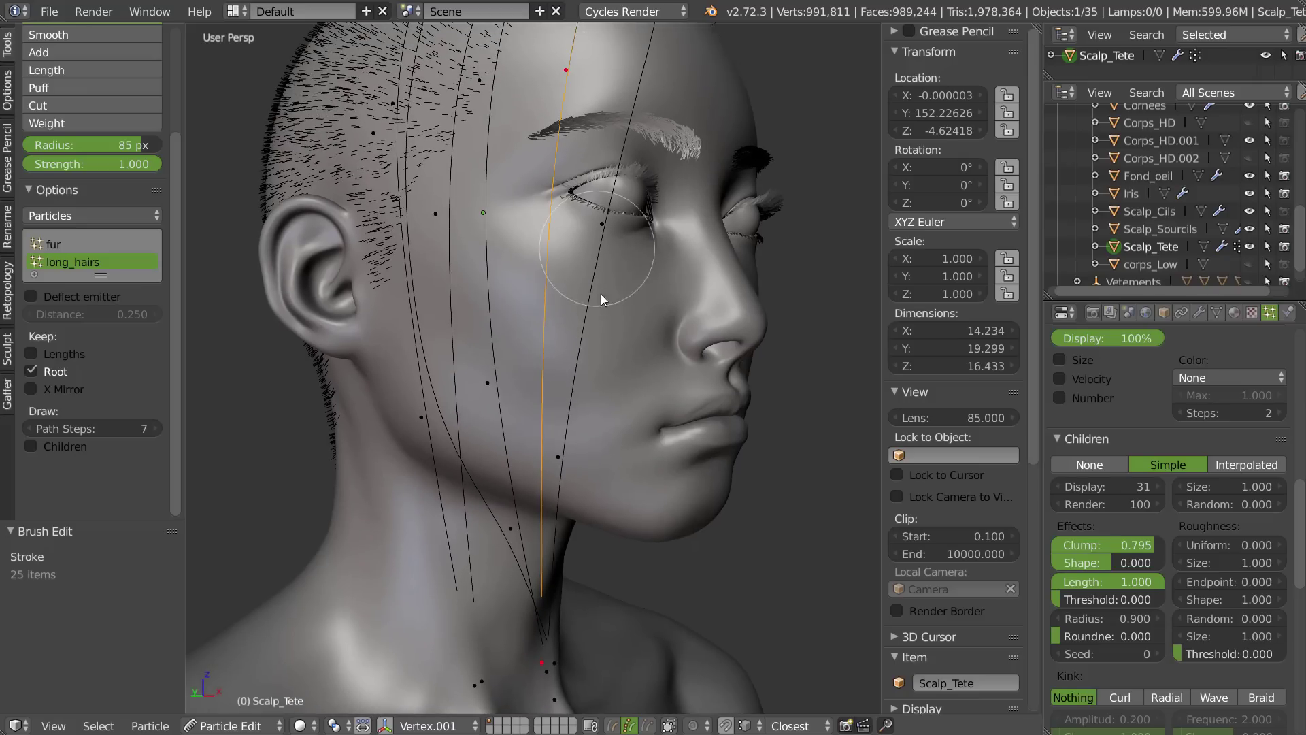
pyautogui.press('w')
pyautogui.click(595, 319)
# - Comb the subdivided forehead hair's points to shape a smooth curve from the temple down past the cheek
pyautogui.moveTo(545, 326); pyautogui.dragTo(582, 471, button='middle')
pyautogui.moveTo(546, 477); pyautogui.dragTo(577, 479)
pyautogui.moveTo(594, 375); pyautogui.dragTo(566, 398, button='middle')
pyautogui.moveTo(556, 180); pyautogui.dragTo(544, 225)
pyautogui.moveTo(542, 230)
pyautogui.mouseDown(button='middle')
pyautogui.moveTo(704, 234)
pyautogui.moveTo(663, 238)
pyautogui.mouseUp(button='middle')
pyautogui.moveTo(553, 280); pyautogui.dragTo(538, 324)
pyautogui.moveTo(556, 209); pyautogui.dragTo(554, 172)
pyautogui.moveTo(590, 198); pyautogui.dragTo(481, 204, button='middle')
pyautogui.moveTo(555, 71)
pyautogui.mouseDown()
pyautogui.moveTo(574, 72)
pyautogui.moveTo(555, 72)
pyautogui.mouseUp()
# - Show the child hairs again and comb the forehead strand's lower length and tip into the group of tips
pyautogui.rightClick(611, 317)
pyautogui.click(720, 207)
pyautogui.moveTo(639, 242)
pyautogui.mouseDown(button='middle')
pyautogui.moveTo(718, 269)
pyautogui.moveTo(699, 252)
pyautogui.moveTo(550, 281)
pyautogui.mouseUp(button='middle')
pyautogui.moveTo(542, 444); pyautogui.dragTo(527, 433)
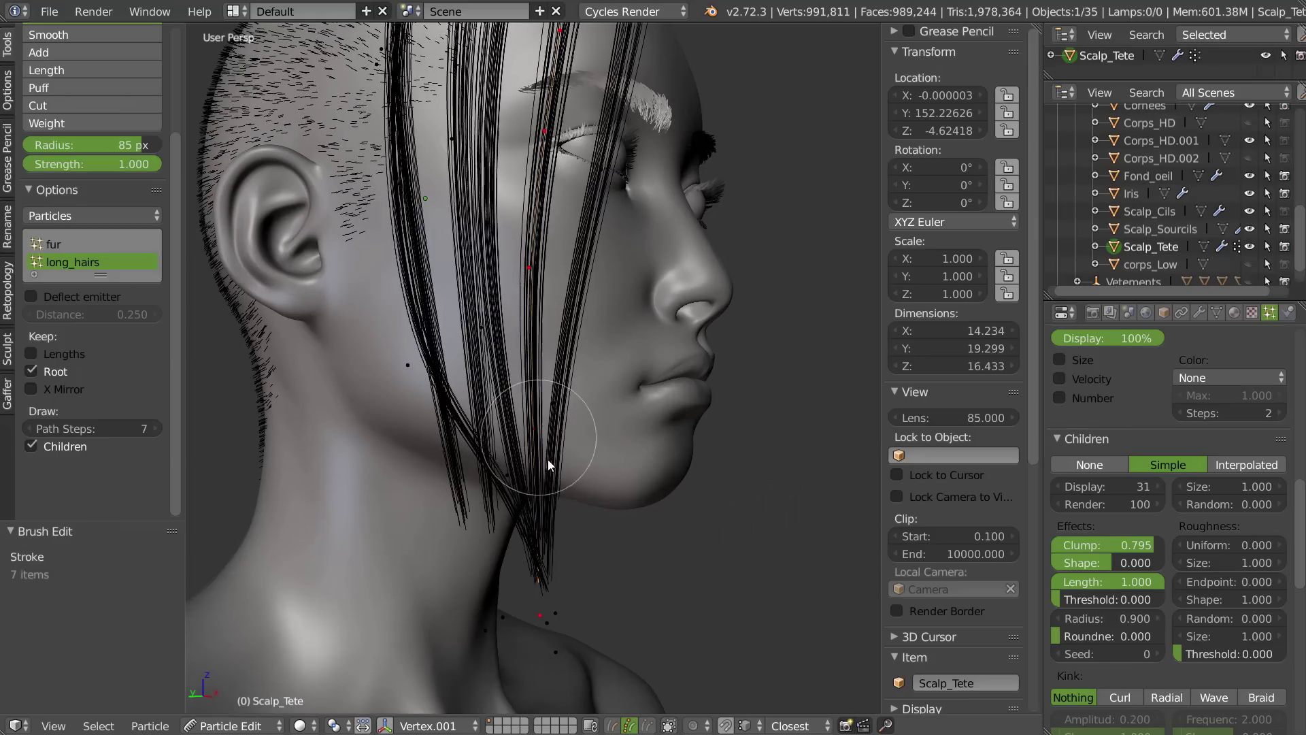
pyautogui.moveTo(533, 608); pyautogui.dragTo(542, 620)
# - Comb the forehead strand's tip and cheek-level section in the front view to keep it close to the face
pyautogui.moveTo(599, 582)
pyautogui.mouseDown(button='middle')
pyautogui.moveTo(487, 525)
pyautogui.moveTo(510, 554)
pyautogui.mouseUp(button='middle')
pyautogui.moveTo(510, 554); pyautogui.dragTo(515, 628)
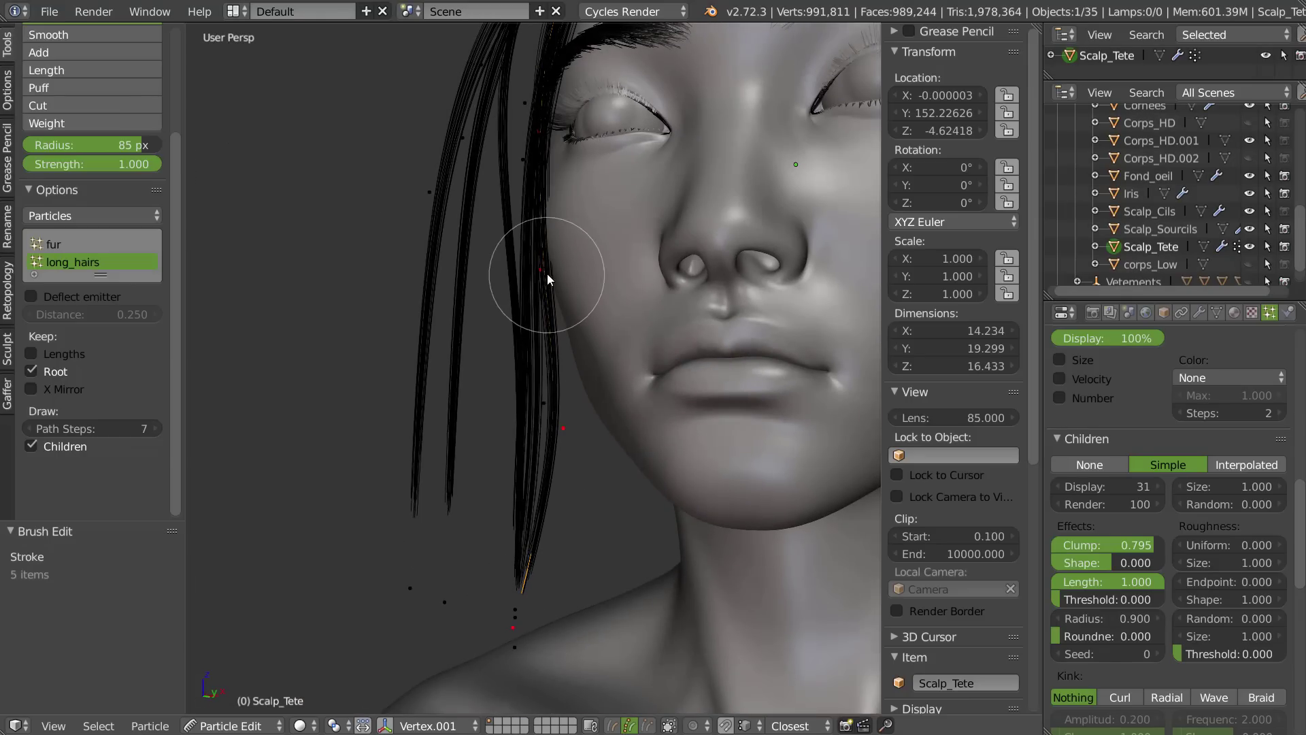
pyautogui.moveTo(546, 274)
pyautogui.mouseDown(button='middle')
pyautogui.moveTo(500, 293)
pyautogui.moveTo(536, 284)
pyautogui.mouseUp(button='middle')
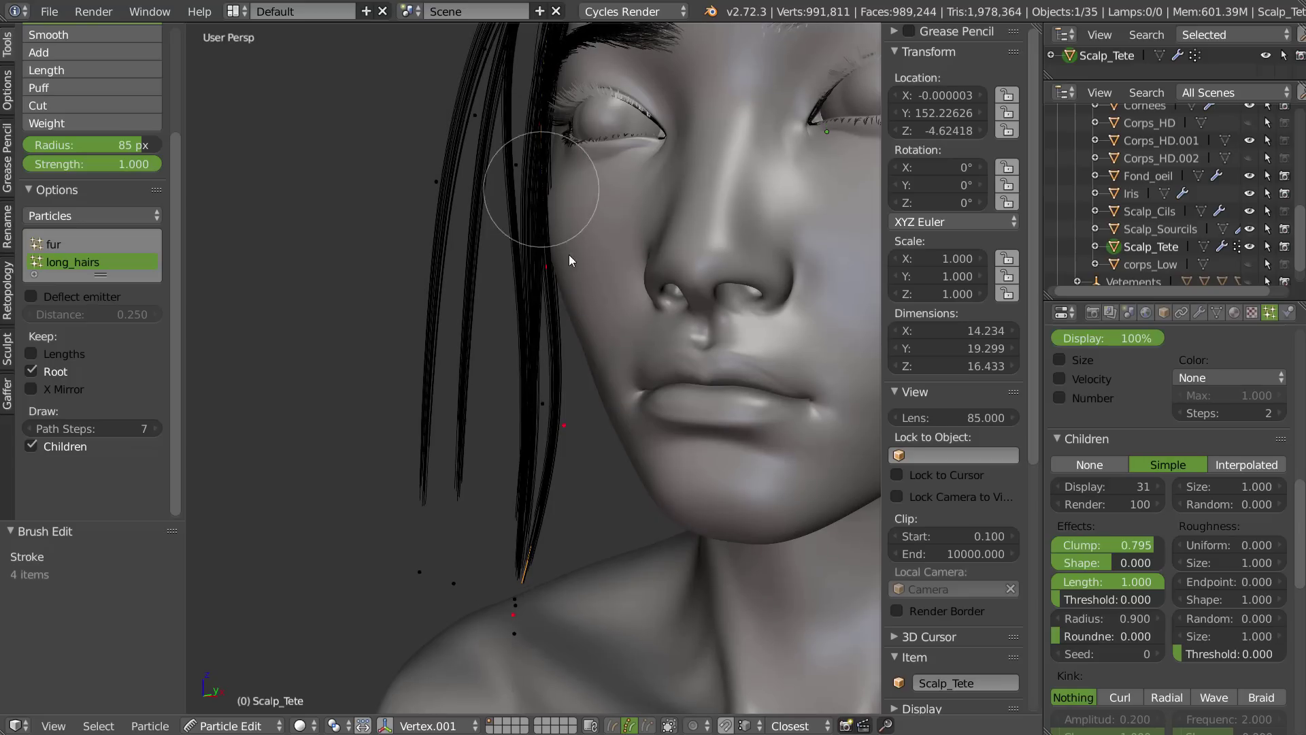
pyautogui.moveTo(551, 272); pyautogui.dragTo(539, 268)
pyautogui.moveTo(550, 430); pyautogui.dragTo(614, 417, button='middle')
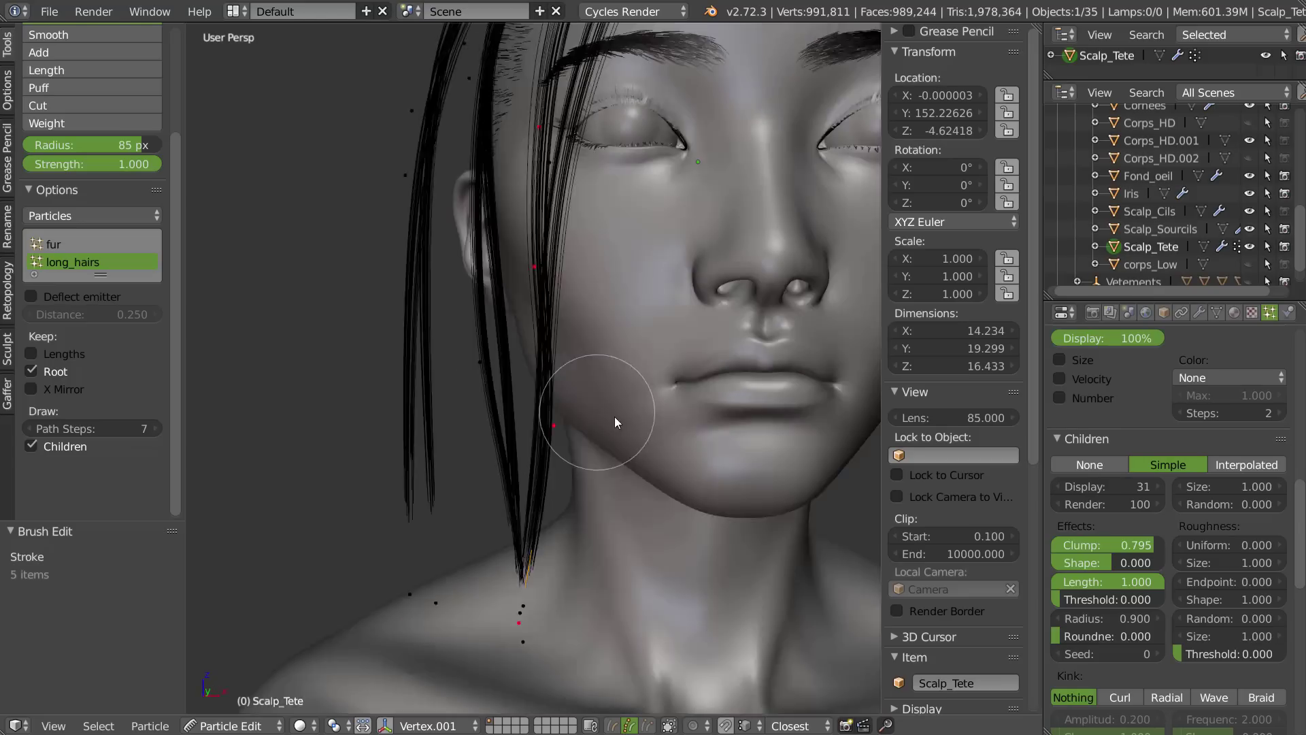
# - Comb the forehead strand's sections at brow and eye level slightly back toward the ear
pyautogui.scroll(-2, 561, 382)
pyautogui.moveTo(561, 382); pyautogui.dragTo(577, 272, button='middle')
pyautogui.keyDown('shift'); pyautogui.moveTo(576, 272); pyautogui.dragTo(544, 292, button='middle'); pyautogui.keyUp('shift')
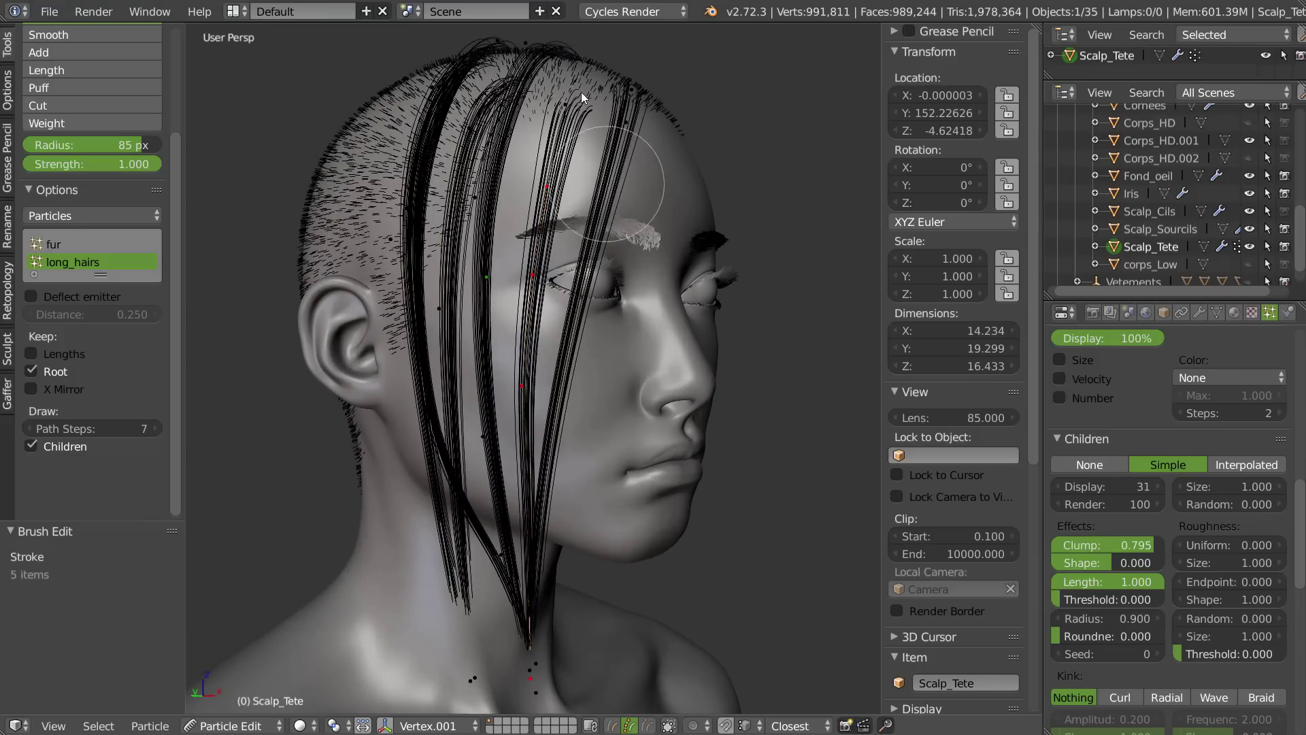
pyautogui.moveTo(540, 196); pyautogui.dragTo(531, 193)
pyautogui.moveTo(536, 285); pyautogui.dragTo(520, 278)
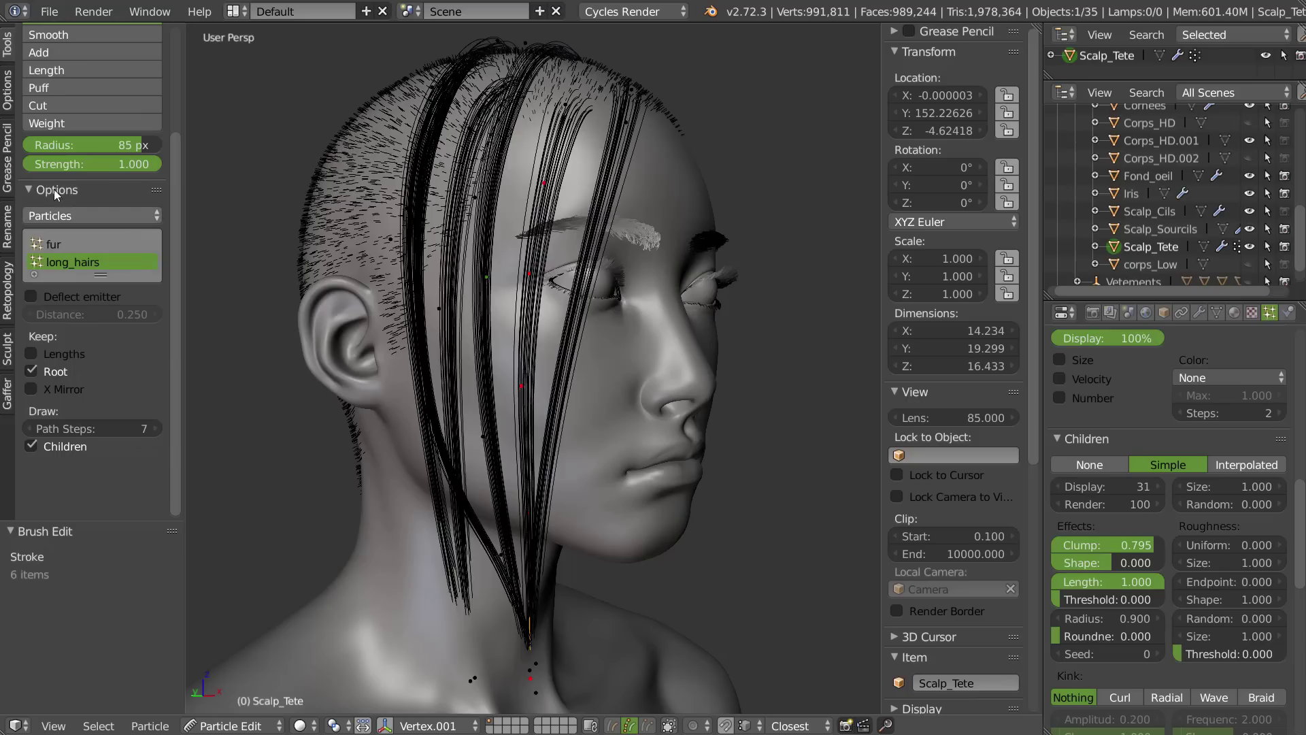
pyautogui.click(80, 52)
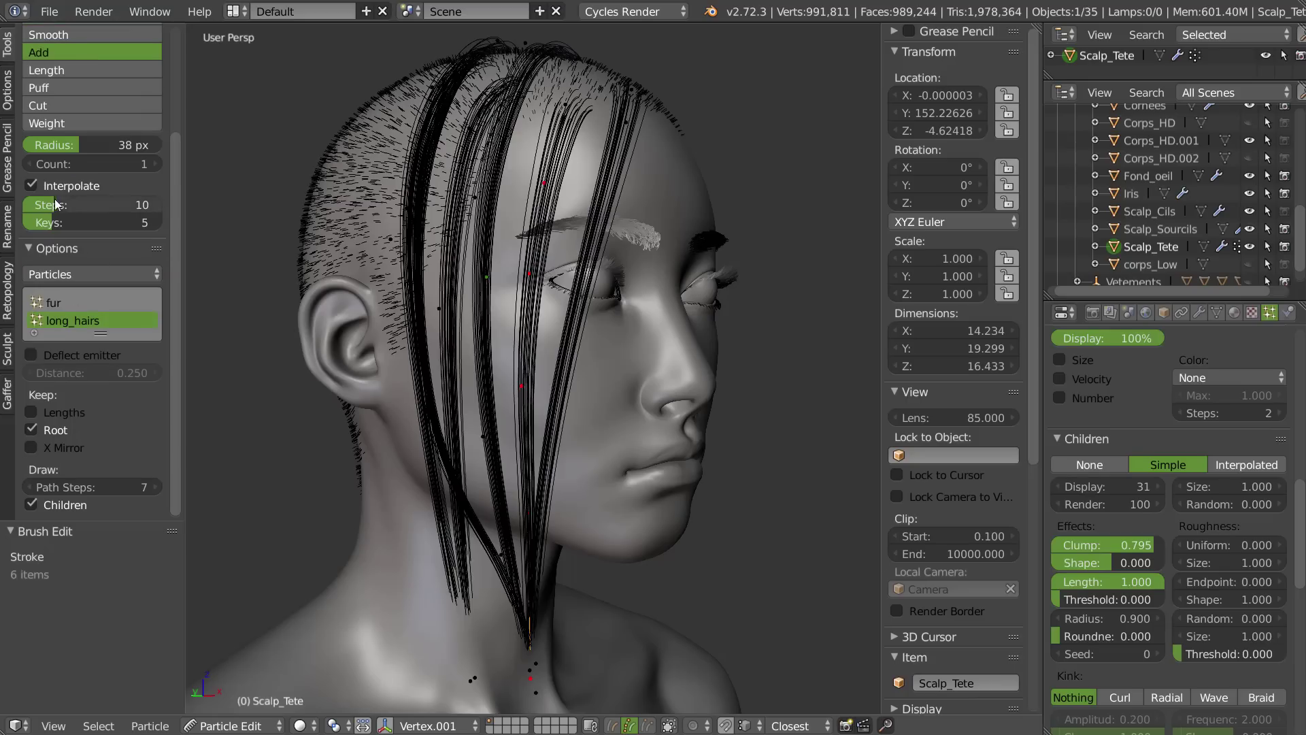
pyautogui.moveTo(577, 179); pyautogui.dragTo(546, 281, button='middle')
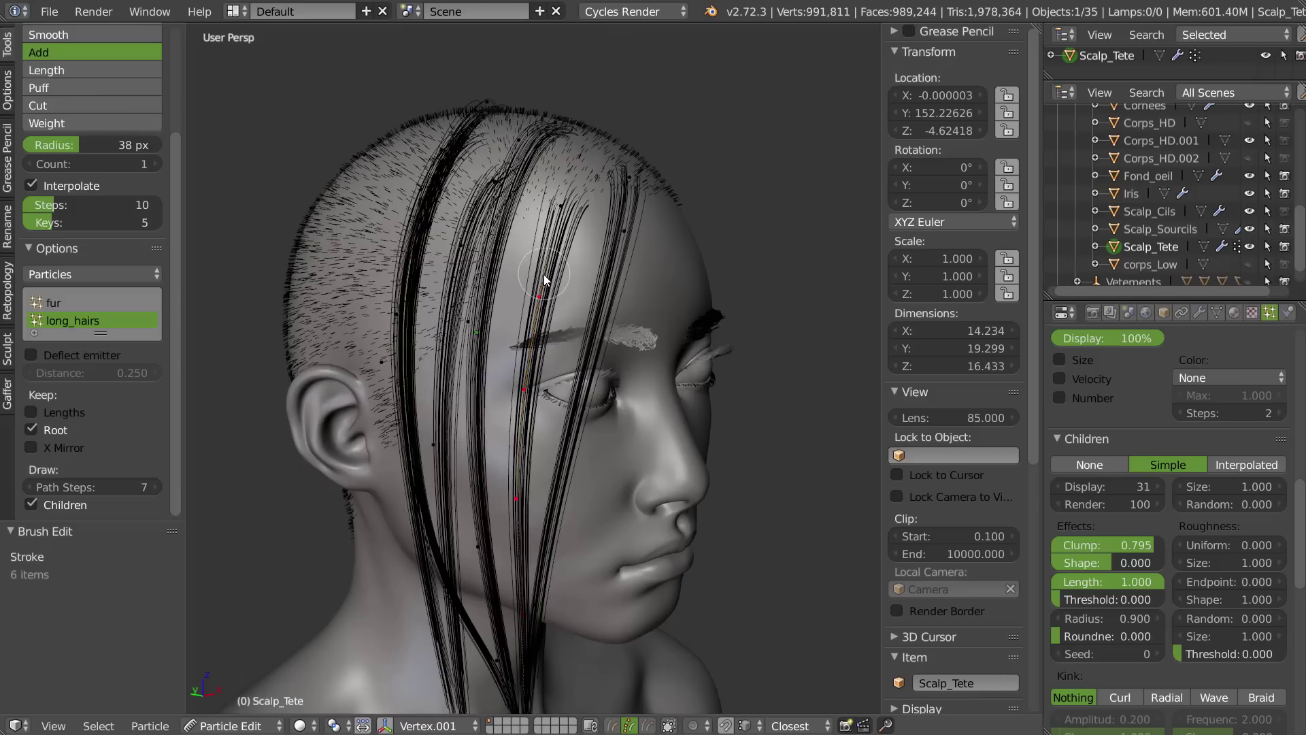
pyautogui.rightClick(581, 317)
pyautogui.click(585, 202)
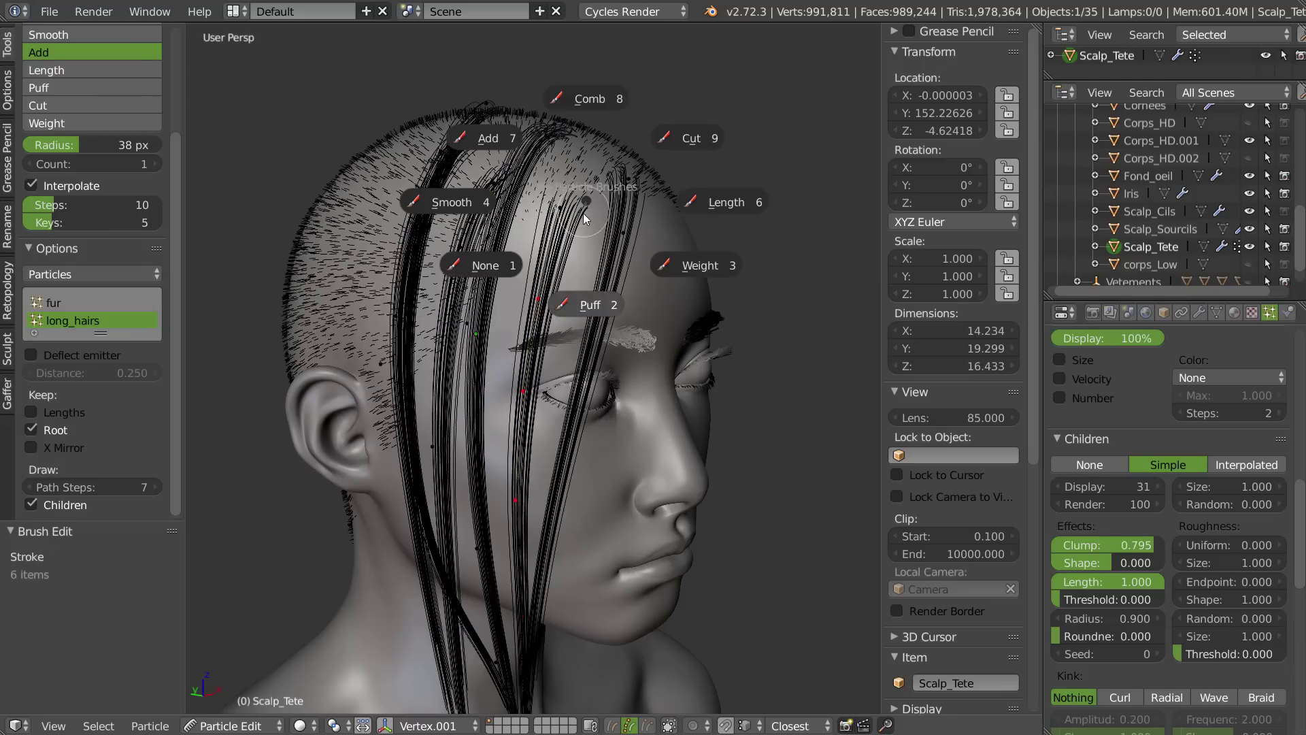
pyautogui.click(585, 96)
# - Select only one whole strand above the temple and comb its upper and cheek-level sections toward the face
pyautogui.press('a')
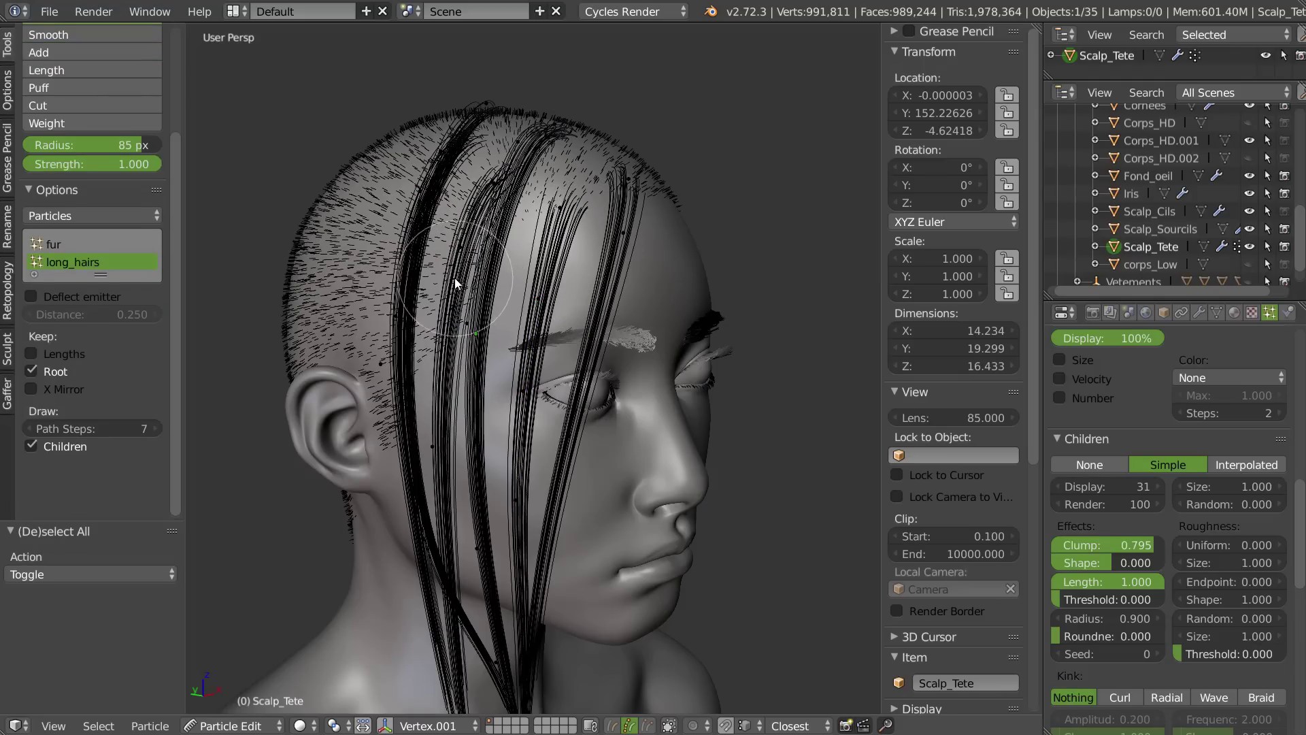
pyautogui.press('l')
pyautogui.moveTo(483, 292); pyautogui.dragTo(403, 273, button='middle')
pyautogui.moveTo(450, 268)
pyautogui.mouseDown()
pyautogui.moveTo(497, 283)
pyautogui.moveTo(487, 336)
pyautogui.mouseUp()
pyautogui.keyDown('shift'); pyautogui.moveTo(479, 348); pyautogui.dragTo(502, 234, button='middle'); pyautogui.keyUp('shift')
pyautogui.moveTo(420, 346); pyautogui.dragTo(501, 349)
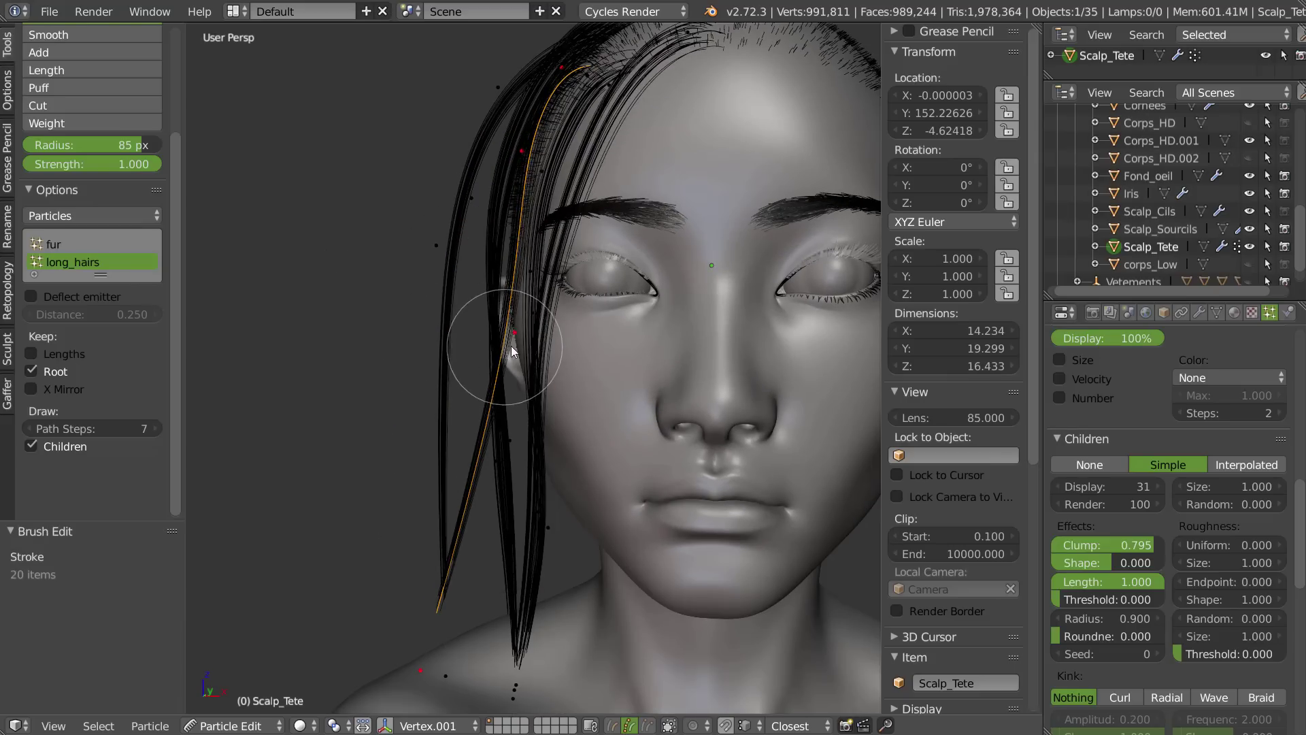
# - Comb the temple strand's tip toward the group of tips and push its middle and upper sections closer to the head
pyautogui.moveTo(531, 680); pyautogui.dragTo(523, 696)
pyautogui.moveTo(523, 521)
pyautogui.mouseDown(button='middle')
pyautogui.moveTo(698, 511)
pyautogui.moveTo(704, 439)
pyautogui.mouseUp(button='middle')
pyautogui.moveTo(541, 375)
pyautogui.mouseDown(button='middle')
pyautogui.moveTo(594, 357)
pyautogui.moveTo(464, 386)
pyautogui.moveTo(547, 342)
pyautogui.mouseUp(button='middle')
pyautogui.moveTo(542, 340); pyautogui.dragTo(504, 337)
pyautogui.moveTo(542, 139)
pyautogui.mouseDown()
pyautogui.moveTo(497, 137)
pyautogui.moveTo(501, 233)
pyautogui.mouseUp()
# - Adjust the temple strand's lower end and upper section with small comb strokes from a second viewing angle
pyautogui.moveTo(501, 234); pyautogui.dragTo(390, 279, button='middle')
pyautogui.keyDown('shift'); pyautogui.moveTo(476, 429); pyautogui.dragTo(522, 585, button='middle'); pyautogui.keyUp('shift')
pyautogui.moveTo(532, 561)
pyautogui.mouseDown()
pyautogui.moveTo(557, 558)
pyautogui.moveTo(544, 557)
pyautogui.mouseUp()
pyautogui.moveTo(504, 206)
pyautogui.mouseDown()
pyautogui.moveTo(524, 197)
pyautogui.moveTo(511, 206)
pyautogui.mouseUp()
pyautogui.moveTo(479, 252)
pyautogui.mouseDown(button='middle')
pyautogui.moveTo(486, 280)
pyautogui.moveTo(561, 302)
pyautogui.mouseUp(button='middle')
# - Inspect the temple strand's shape from several sides, including in wireframe, and subdivide it
pyautogui.keyDown('shift'); pyautogui.moveTo(507, 61); pyautogui.dragTo(487, 393, button='middle'); pyautogui.keyUp('shift')
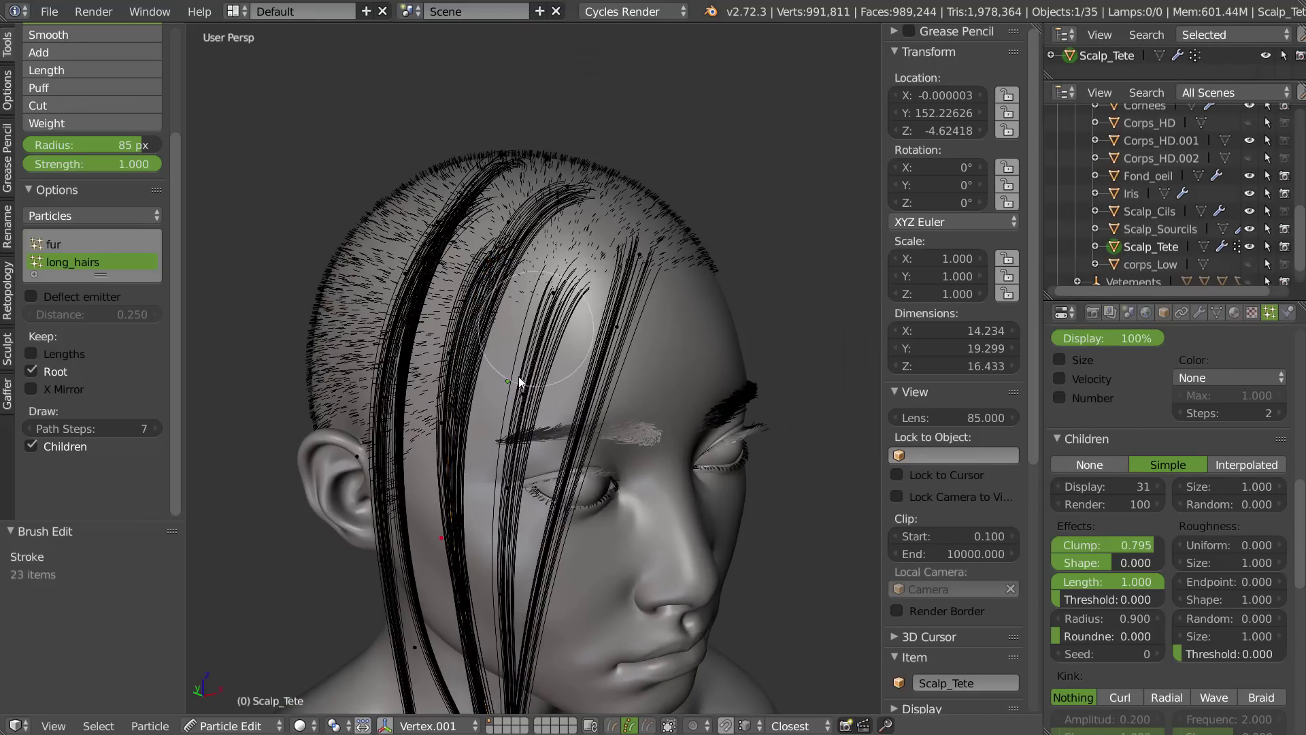
pyautogui.keyDown('shift'); pyautogui.moveTo(491, 500); pyautogui.dragTo(512, 232, button='middle'); pyautogui.keyUp('shift')
pyautogui.moveTo(528, 345); pyautogui.dragTo(498, 331, button='middle')
pyautogui.moveTo(529, 129)
pyautogui.keyDown('shift'); pyautogui.mouseDown(button='middle')
pyautogui.moveTo(538, 410)
pyautogui.moveTo(543, 390)
pyautogui.mouseUp(button='middle'); pyautogui.keyUp('shift')
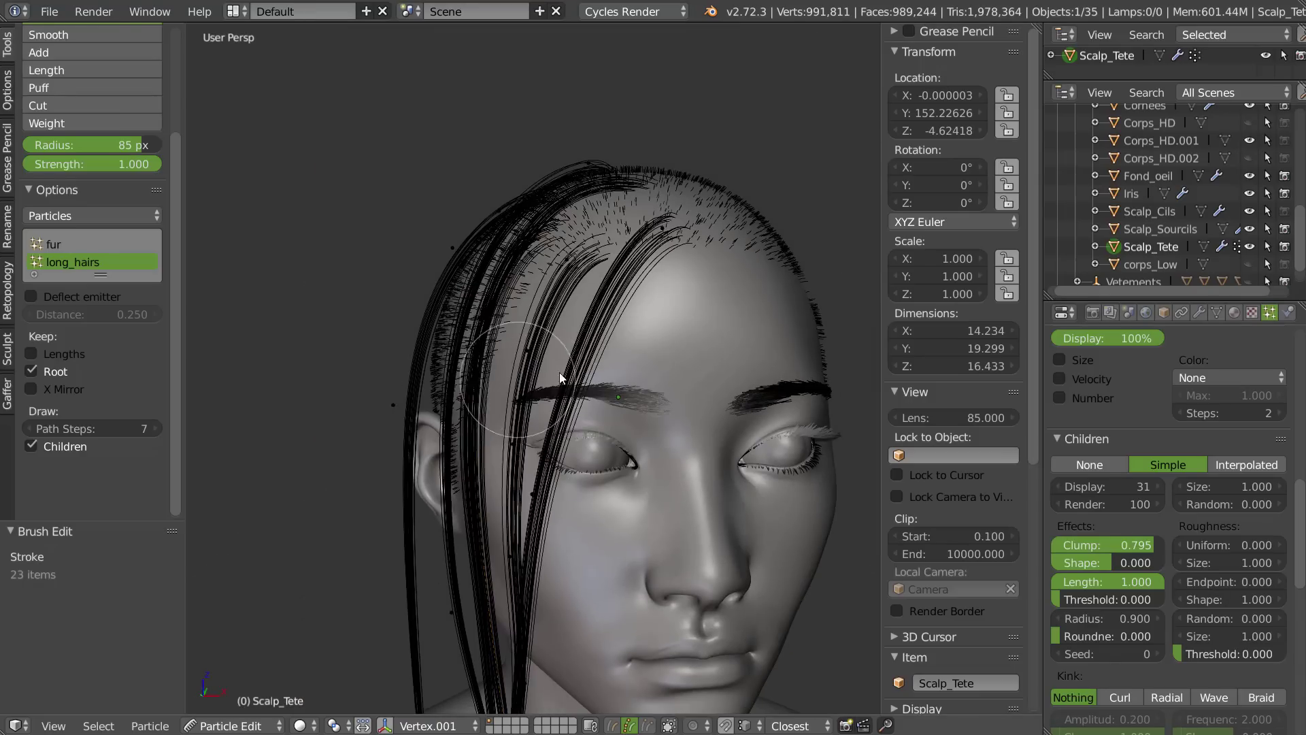
pyautogui.press('z')
pyautogui.moveTo(622, 215)
pyautogui.mouseDown(button='middle')
pyautogui.moveTo(635, 324)
pyautogui.moveTo(619, 257)
pyautogui.mouseUp(button='middle')
pyautogui.press('z')
pyautogui.keyDown('shift'); pyautogui.moveTo(558, 423); pyautogui.dragTo(563, 246, button='middle'); pyautogui.keyUp('shift')
pyautogui.press('w')
pyautogui.click(495, 390)
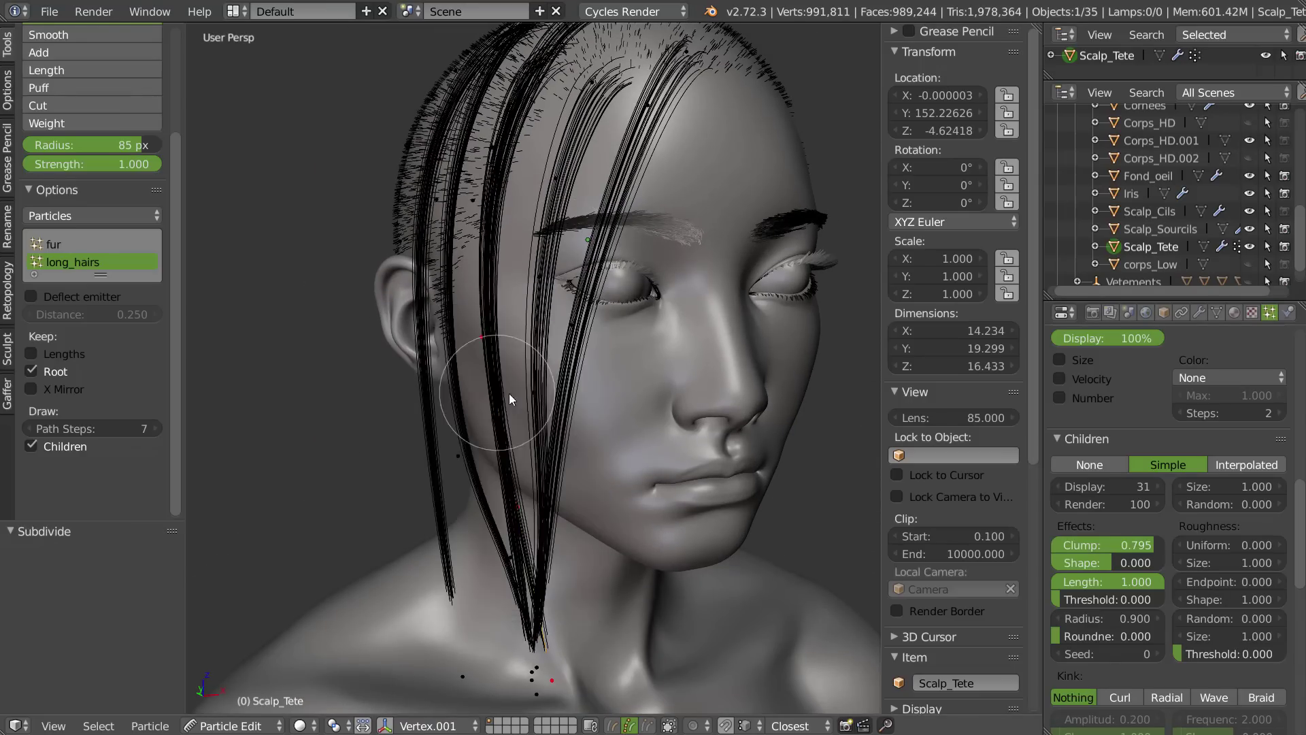
# - Comb the subdivided temple strand's jaw-level section and tip into the group of tips beside the neck
pyautogui.keyDown('shift'); pyautogui.moveTo(486, 469); pyautogui.dragTo(490, 298, button='middle'); pyautogui.keyUp('shift')
pyautogui.moveTo(484, 385); pyautogui.dragTo(436, 373, button='middle')
pyautogui.scroll(2, 489, 364)
pyautogui.moveTo(504, 332); pyautogui.dragTo(527, 329)
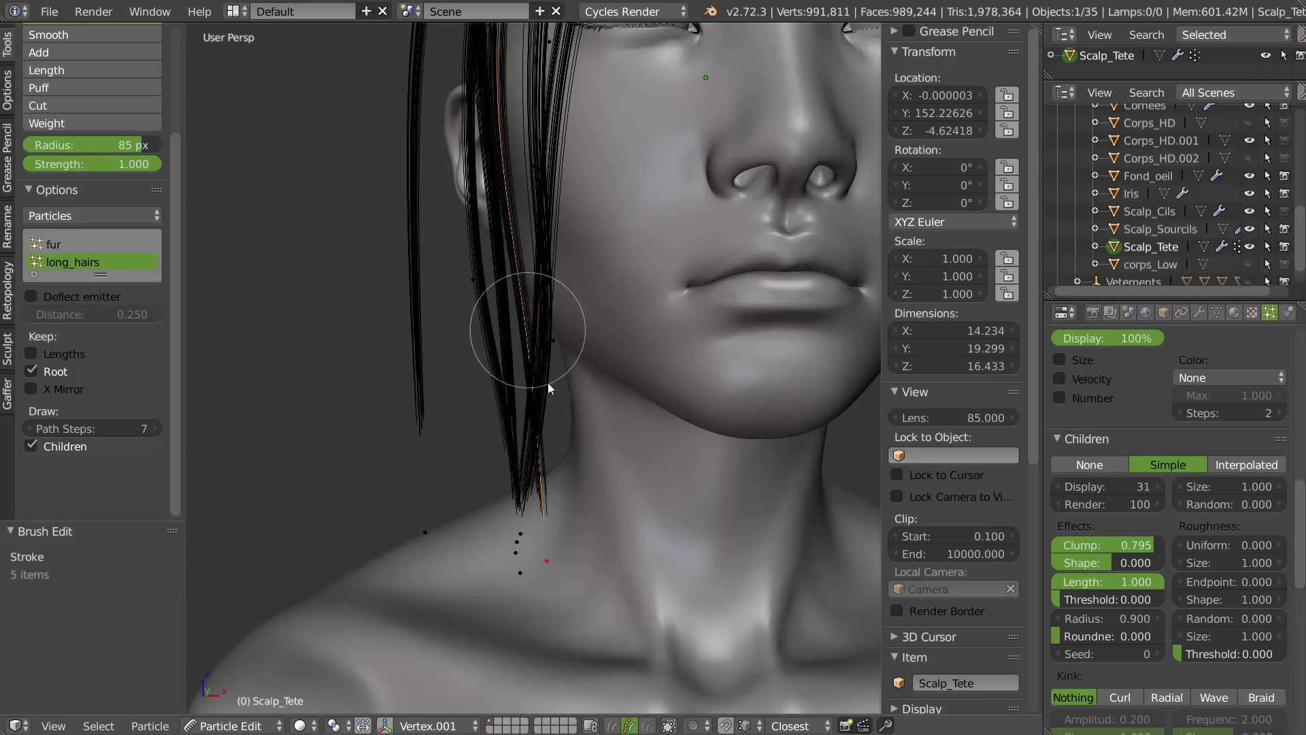
pyautogui.moveTo(547, 550)
pyautogui.mouseDown()
pyautogui.moveTo(522, 554)
pyautogui.moveTo(525, 526)
pyautogui.mouseUp()
pyautogui.moveTo(498, 284)
pyautogui.mouseDown(button='middle')
pyautogui.moveTo(589, 324)
pyautogui.moveTo(627, 324)
pyautogui.moveTo(606, 320)
pyautogui.mouseUp(button='middle')
pyautogui.moveTo(520, 314); pyautogui.dragTo(493, 317)
# - Select only the strand in front of the ear and comb its length forward and its tip to the other tips
pyautogui.scroll(-1, 493, 315)
pyautogui.moveTo(493, 313)
pyautogui.keyDown('shift'); pyautogui.mouseDown(button='middle')
pyautogui.moveTo(480, 516)
pyautogui.moveTo(430, 366)
pyautogui.moveTo(422, 378)
pyautogui.moveTo(438, 398)
pyautogui.moveTo(442, 348)
pyautogui.mouseUp(button='middle'); pyautogui.keyUp('shift')
pyautogui.scroll(-2, 456, 337)
pyautogui.press('a')
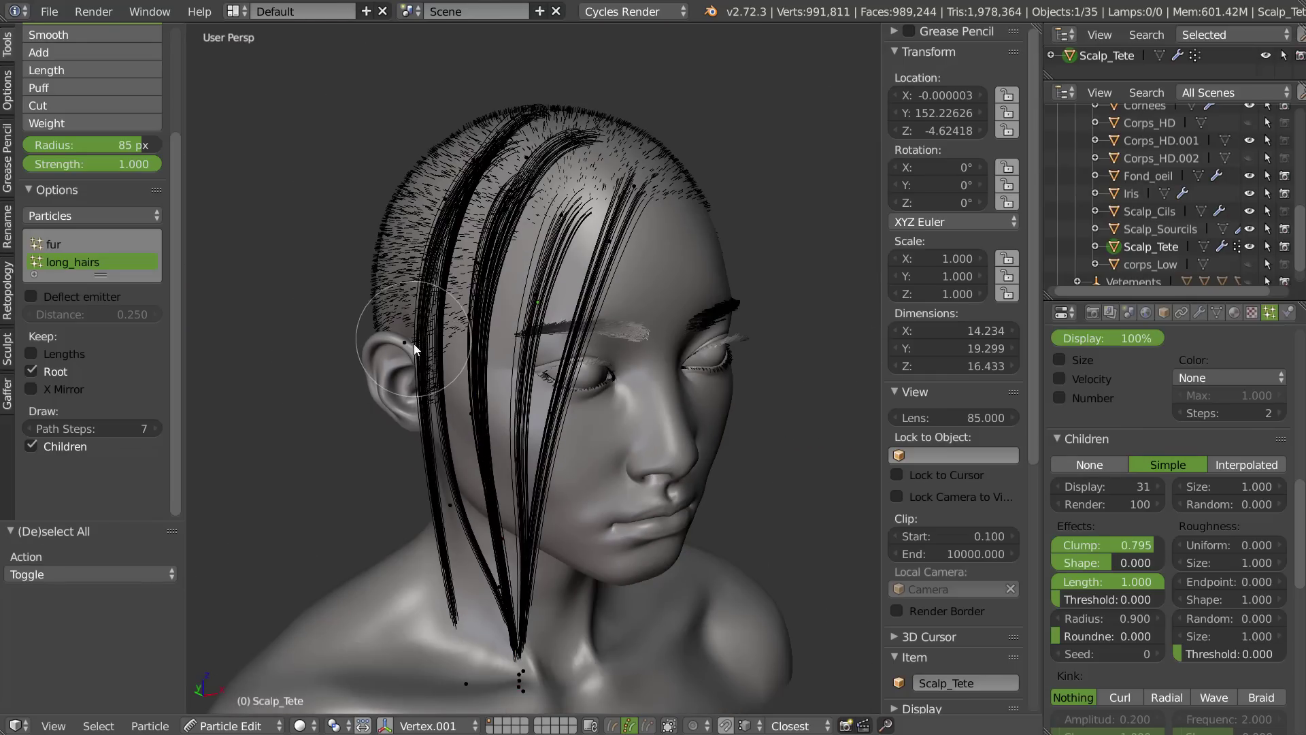
pyautogui.press('l')
pyautogui.moveTo(428, 339)
pyautogui.mouseDown(button='middle')
pyautogui.moveTo(496, 328)
pyautogui.moveTo(379, 316)
pyautogui.moveTo(401, 286)
pyautogui.mouseUp(button='middle')
pyautogui.moveTo(479, 229); pyautogui.dragTo(470, 231)
pyautogui.moveTo(404, 333); pyautogui.dragTo(447, 342)
pyautogui.moveTo(412, 675)
pyautogui.mouseDown()
pyautogui.moveTo(496, 688)
pyautogui.moveTo(484, 667)
pyautogui.mouseUp()
# - Comb the upper and middle sections of the strand in front of the ear slightly forward from several angles
pyautogui.moveTo(462, 561)
pyautogui.mouseDown(button='middle')
pyautogui.moveTo(601, 574)
pyautogui.moveTo(500, 420)
pyautogui.mouseUp(button='middle')
pyautogui.moveTo(430, 251); pyautogui.dragTo(437, 248)
pyautogui.moveTo(446, 246)
pyautogui.mouseDown(button='middle')
pyautogui.moveTo(317, 235)
pyautogui.moveTo(602, 233)
pyautogui.moveTo(521, 263)
pyautogui.mouseUp(button='middle')
pyautogui.moveTo(500, 254); pyautogui.dragTo(506, 259)
pyautogui.moveTo(506, 258)
pyautogui.mouseDown(button='middle')
pyautogui.moveTo(414, 218)
pyautogui.moveTo(402, 291)
pyautogui.moveTo(370, 296)
pyautogui.mouseUp(button='middle')
pyautogui.moveTo(423, 358); pyautogui.dragTo(443, 361)
# - Subdivide the strand in front of the ear
pyautogui.moveTo(460, 358)
pyautogui.mouseDown(button='middle')
pyautogui.moveTo(433, 353)
pyautogui.moveTo(426, 310)
pyautogui.mouseUp(button='middle')
pyautogui.keyDown('shift'); pyautogui.moveTo(430, 186); pyautogui.dragTo(434, 277, button='middle'); pyautogui.keyUp('shift')
pyautogui.moveTo(501, 129)
pyautogui.keyDown('ctrl'); pyautogui.keyDown('shift'); pyautogui.mouseDown()
pyautogui.moveTo(440, 125)
pyautogui.moveTo(476, 306)
pyautogui.mouseUp(); pyautogui.keyUp('shift'); pyautogui.keyUp('ctrl')
pyautogui.press('w')
pyautogui.click(449, 388)
# - Comb the subdivided strand's lower section toward the neighbouring strands in the side, front and rear views
pyautogui.keyDown('shift'); pyautogui.moveTo(446, 363); pyautogui.dragTo(434, 186, button='middle'); pyautogui.keyUp('shift')
pyautogui.scroll(1, 439, 197)
pyautogui.moveTo(437, 346); pyautogui.dragTo(472, 348)
pyautogui.moveTo(500, 374)
pyautogui.mouseDown(button='middle')
pyautogui.moveTo(345, 353)
pyautogui.moveTo(374, 349)
pyautogui.mouseUp(button='middle')
pyautogui.moveTo(455, 330); pyautogui.dragTo(479, 325)
pyautogui.moveTo(487, 354); pyautogui.dragTo(694, 366, button='middle')
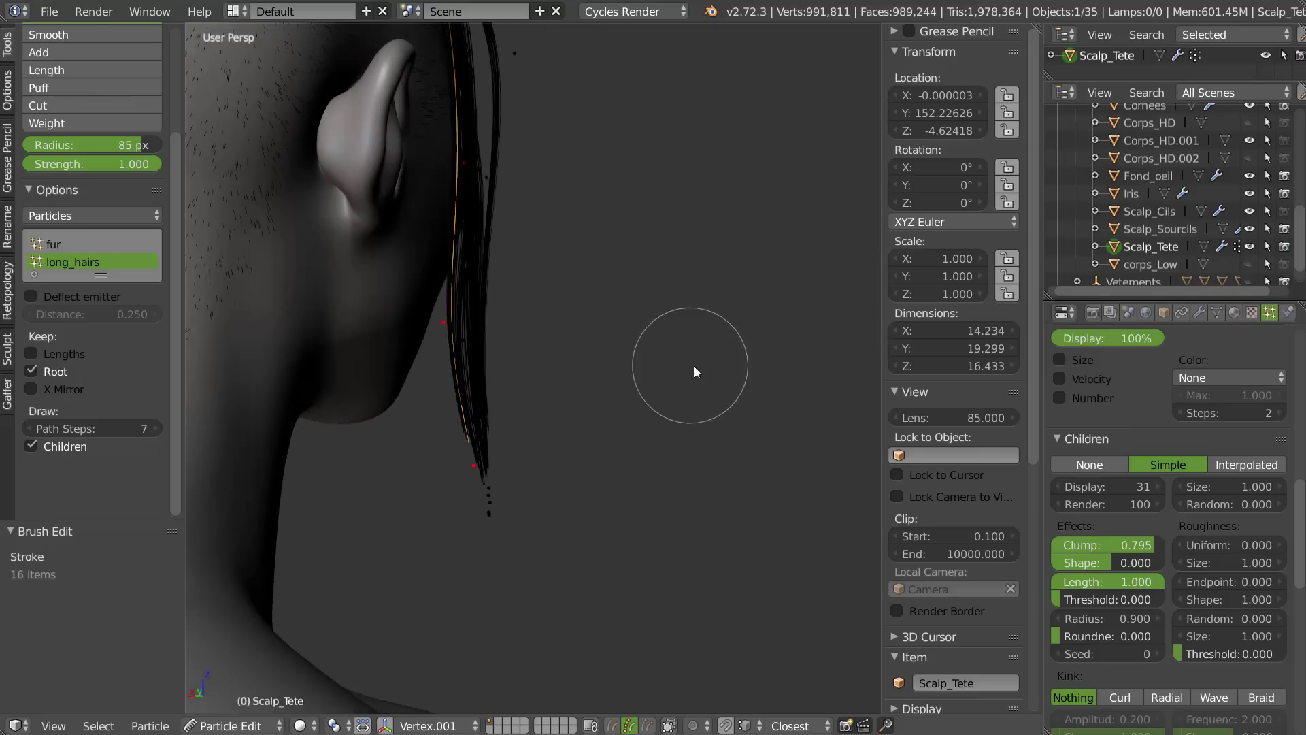
pyautogui.moveTo(434, 320); pyautogui.dragTo(477, 311)
# - Extend the point selection along the strand and comb its section above the ear slightly backward
pyautogui.moveTo(530, 301)
pyautogui.mouseDown(button='middle')
pyautogui.moveTo(477, 265)
pyautogui.moveTo(493, 585)
pyautogui.mouseUp(button='middle')
pyautogui.moveTo(496, 366)
pyautogui.mouseDown(button='middle')
pyautogui.moveTo(349, 382)
pyautogui.moveTo(421, 393)
pyautogui.moveTo(390, 368)
pyautogui.mouseUp(button='middle')
pyautogui.moveTo(371, 205)
pyautogui.mouseDown(button='middle')
pyautogui.moveTo(329, 230)
pyautogui.moveTo(396, 226)
pyautogui.mouseUp(button='middle')
pyautogui.moveTo(397, 315); pyautogui.dragTo(398, 325, button='middle')
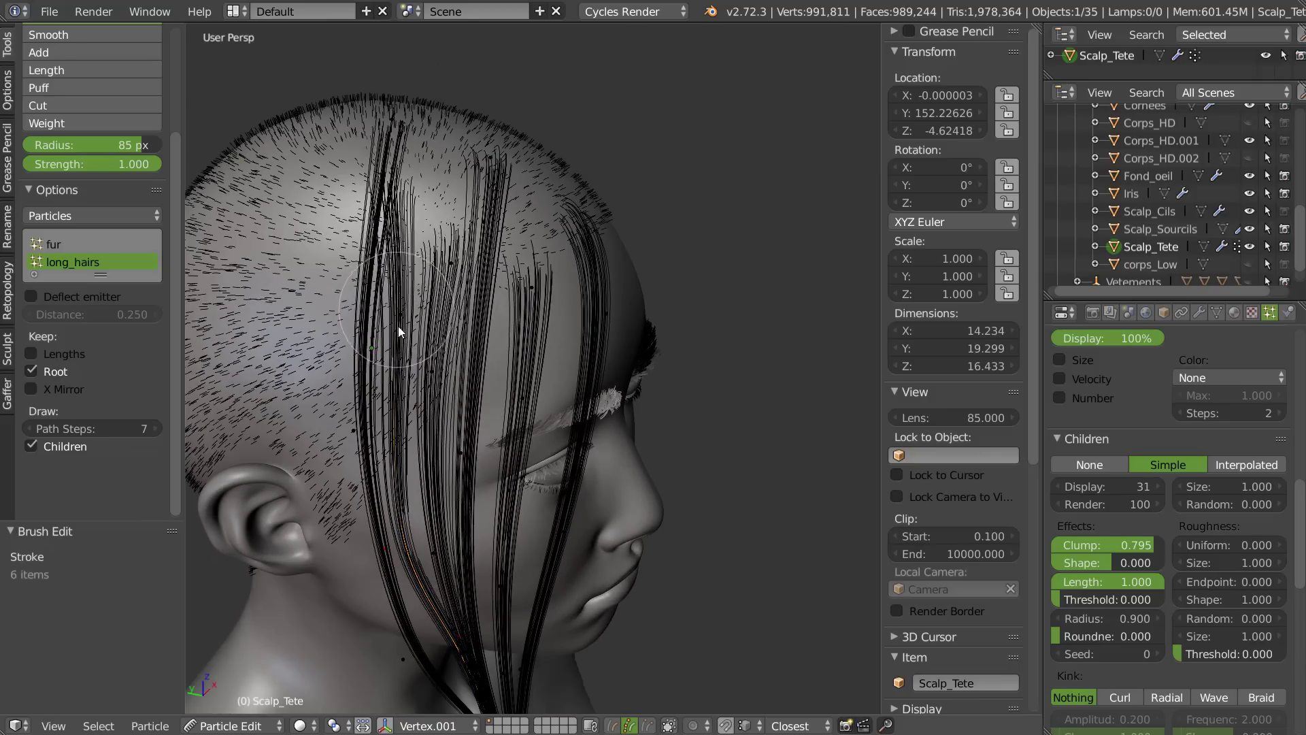
pyautogui.press('ctrl+KP_Add')
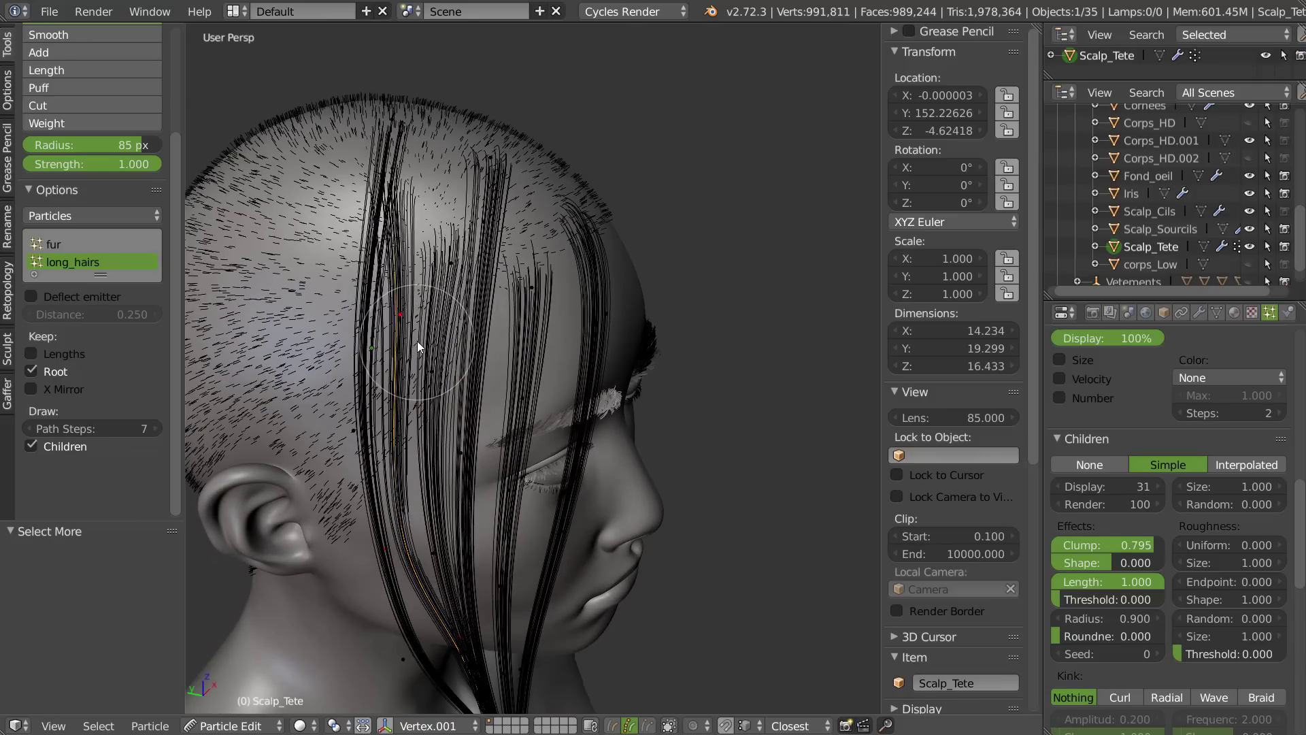
pyautogui.moveTo(380, 319); pyautogui.dragTo(373, 315)
pyautogui.moveTo(373, 315)
pyautogui.mouseDown(button='middle')
pyautogui.moveTo(467, 303)
pyautogui.moveTo(511, 277)
pyautogui.moveTo(400, 297)
pyautogui.moveTo(289, 288)
pyautogui.moveTo(463, 195)
pyautogui.moveTo(365, 230)
pyautogui.moveTo(407, 204)
pyautogui.mouseUp(button='middle')
# - Select only the rearmost strand, comb its upper and middle sections backward, and move its tip forward
pyautogui.press('a')
pyautogui.press('l')
pyautogui.moveTo(406, 203)
pyautogui.mouseDown()
pyautogui.moveTo(394, 198)
pyautogui.moveTo(385, 221)
pyautogui.mouseUp()
pyautogui.moveTo(357, 291); pyautogui.dragTo(333, 370)
pyautogui.moveTo(333, 370)
pyautogui.mouseDown(button='middle')
pyautogui.moveTo(511, 326)
pyautogui.moveTo(606, 327)
pyautogui.moveTo(438, 332)
pyautogui.moveTo(449, 381)
pyautogui.moveTo(415, 187)
pyautogui.mouseUp(button='middle')
pyautogui.scroll(4, 367, 300)
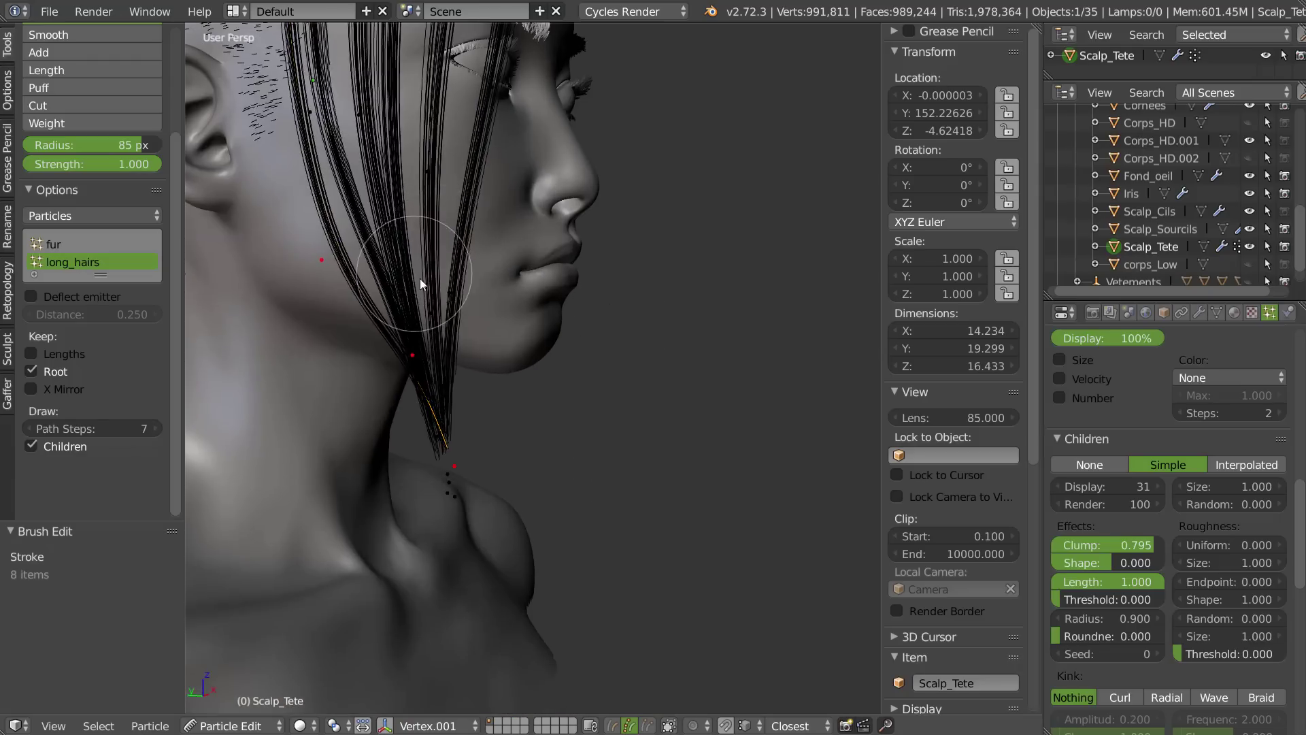
pyautogui.moveTo(454, 469)
pyautogui.mouseDown()
pyautogui.moveTo(416, 508)
pyautogui.moveTo(480, 473)
pyautogui.mouseUp()
# - Comb the rearmost strand's section above the ear slightly back and refine its lower curve
pyautogui.keyDown('shift'); pyautogui.moveTo(396, 271); pyautogui.dragTo(473, 473, button='middle'); pyautogui.keyUp('shift')
pyautogui.moveTo(350, 170); pyautogui.dragTo(331, 163)
pyautogui.moveTo(404, 466); pyautogui.dragTo(398, 447)
pyautogui.scroll(-2, 430, 423)
pyautogui.moveTo(429, 424)
pyautogui.mouseDown(button='middle')
pyautogui.moveTo(346, 394)
pyautogui.moveTo(386, 313)
pyautogui.moveTo(441, 266)
pyautogui.moveTo(459, 279)
pyautogui.moveTo(420, 334)
pyautogui.mouseUp(button='middle')
# - Select only the strand next to the rearmost one and comb its upper section back toward the ear
pyautogui.press('a')
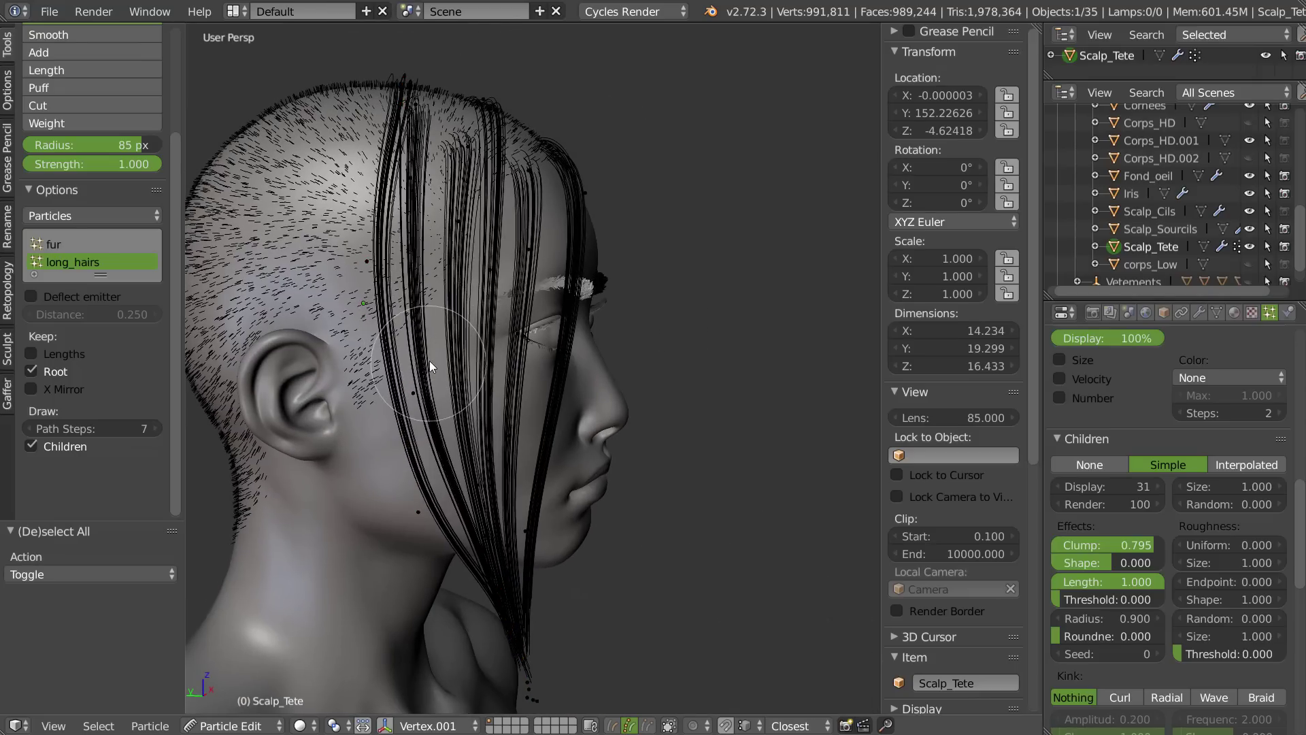
pyautogui.press('l')
pyautogui.moveTo(420, 187); pyautogui.dragTo(405, 211)
pyautogui.moveTo(435, 272); pyautogui.dragTo(407, 322, button='middle')
pyautogui.keyDown('shift'); pyautogui.moveTo(407, 322); pyautogui.dragTo(408, 436, button='middle'); pyautogui.keyUp('shift')
# - Add a new guide hair with the Add brush in the gap between the rear strands above the temple
pyautogui.rightClick(438, 317)
pyautogui.click(437, 223)
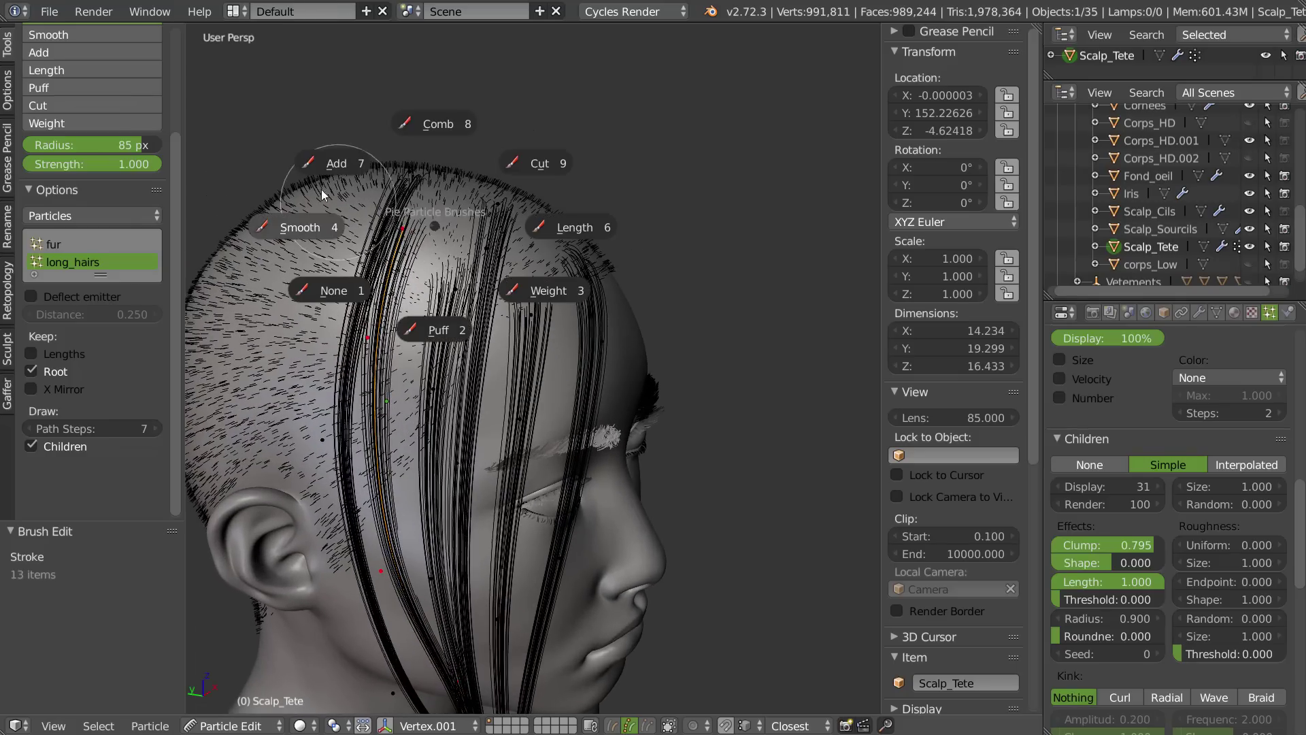
pyautogui.click(370, 217)
pyautogui.moveTo(423, 259); pyautogui.dragTo(426, 260)
pyautogui.moveTo(428, 259)
pyautogui.mouseDown(button='middle')
pyautogui.moveTo(434, 243)
pyautogui.moveTo(419, 301)
pyautogui.mouseUp(button='middle')
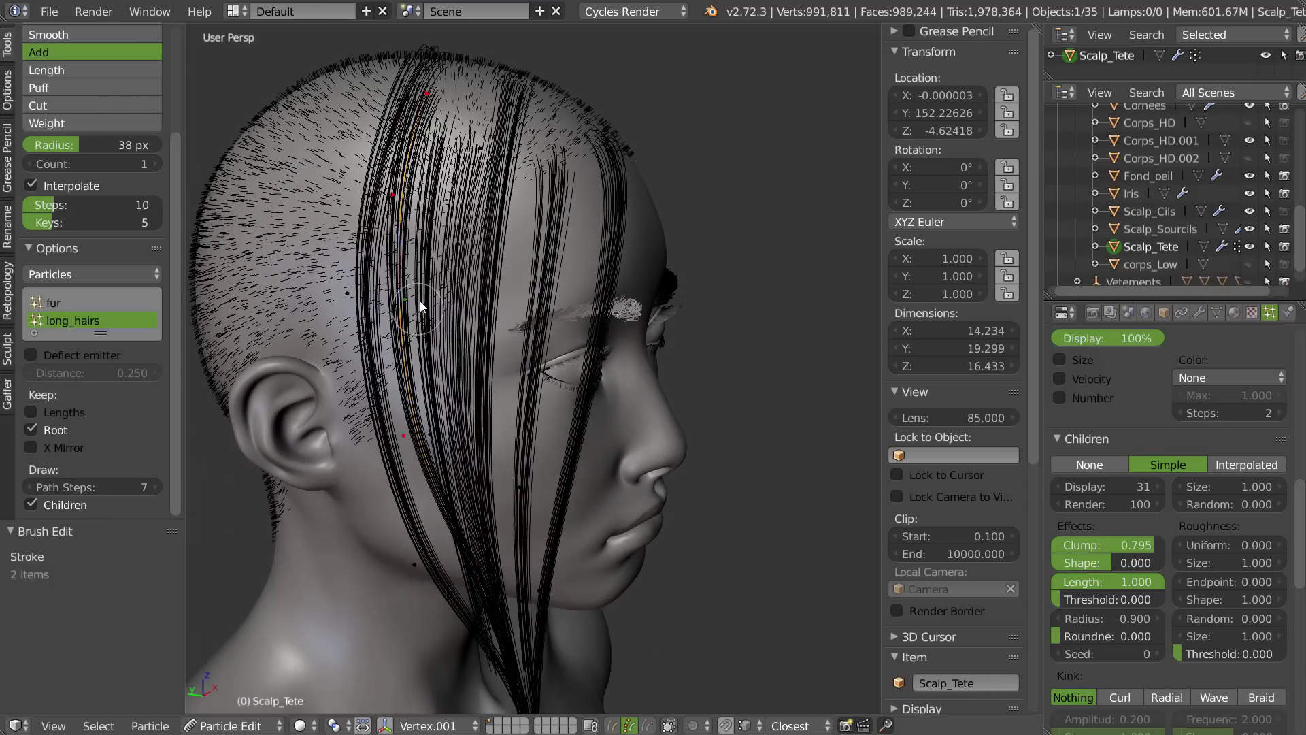
# - Select only the new guide hair and comb its upper section slightly back and its tip up with the Comb brush
pyautogui.press('a')
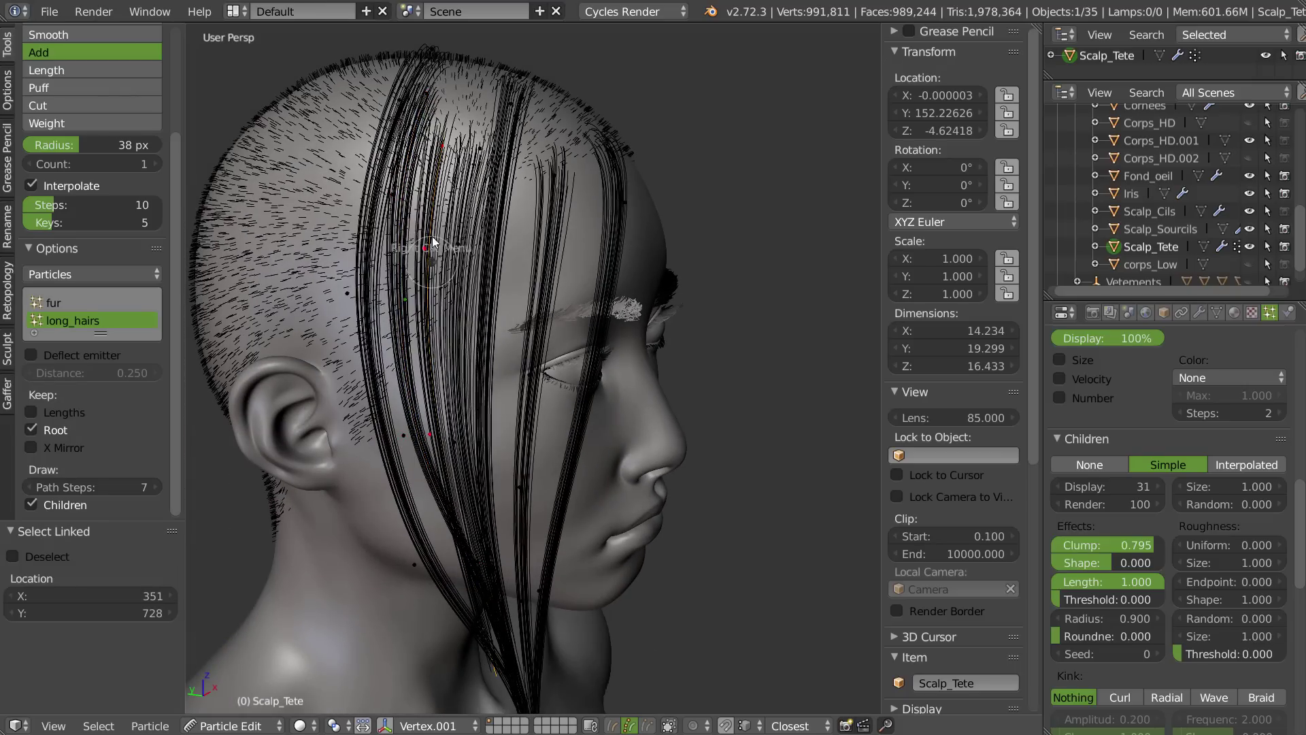
pyautogui.click(436, 125)
pyautogui.moveTo(411, 231)
pyautogui.mouseDown(button='middle')
pyautogui.moveTo(309, 216)
pyautogui.moveTo(354, 215)
pyautogui.moveTo(411, 240)
pyautogui.mouseUp(button='middle')
pyautogui.moveTo(429, 252); pyautogui.dragTo(417, 254)
pyautogui.moveTo(421, 256); pyautogui.dragTo(439, 306, button='middle')
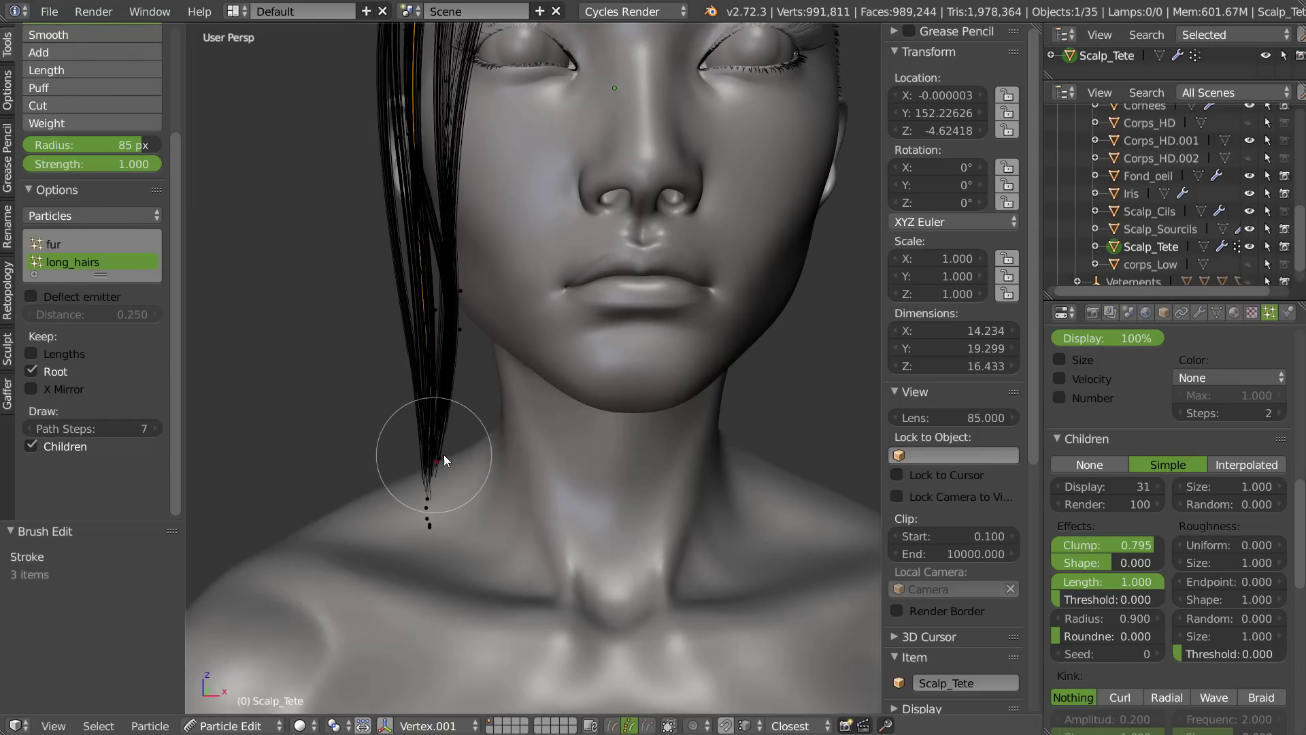
pyautogui.moveTo(432, 458); pyautogui.dragTo(431, 442)
pyautogui.moveTo(417, 298)
pyautogui.mouseDown(button='middle')
pyautogui.moveTo(669, 279)
pyautogui.moveTo(502, 298)
pyautogui.mouseUp(button='middle')
pyautogui.keyDown('shift'); pyautogui.moveTo(502, 297); pyautogui.dragTo(500, 389, button='middle'); pyautogui.keyUp('shift')
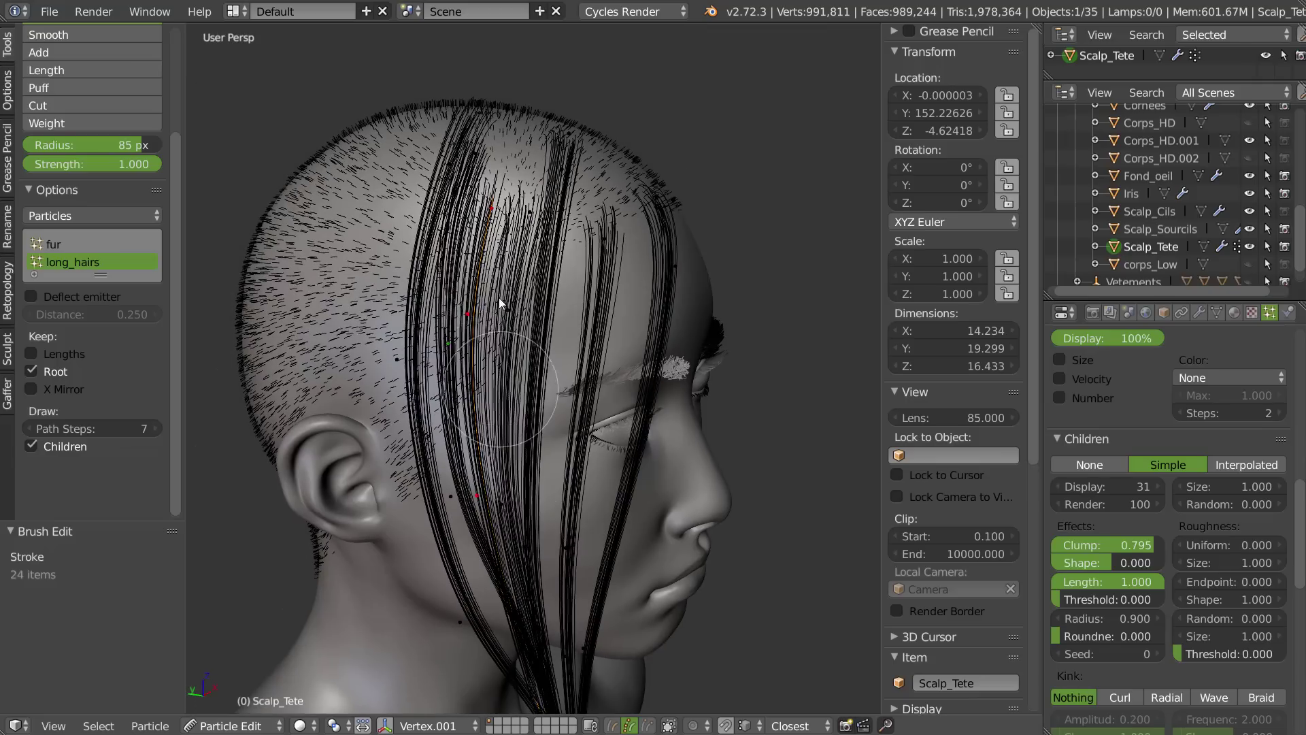
# - Subdivide the new strand and comb its lower section and tip into the group of tips from the side and behind
pyautogui.press('w')
pyautogui.click(475, 366)
pyautogui.moveTo(475, 366); pyautogui.dragTo(496, 325, button='middle')
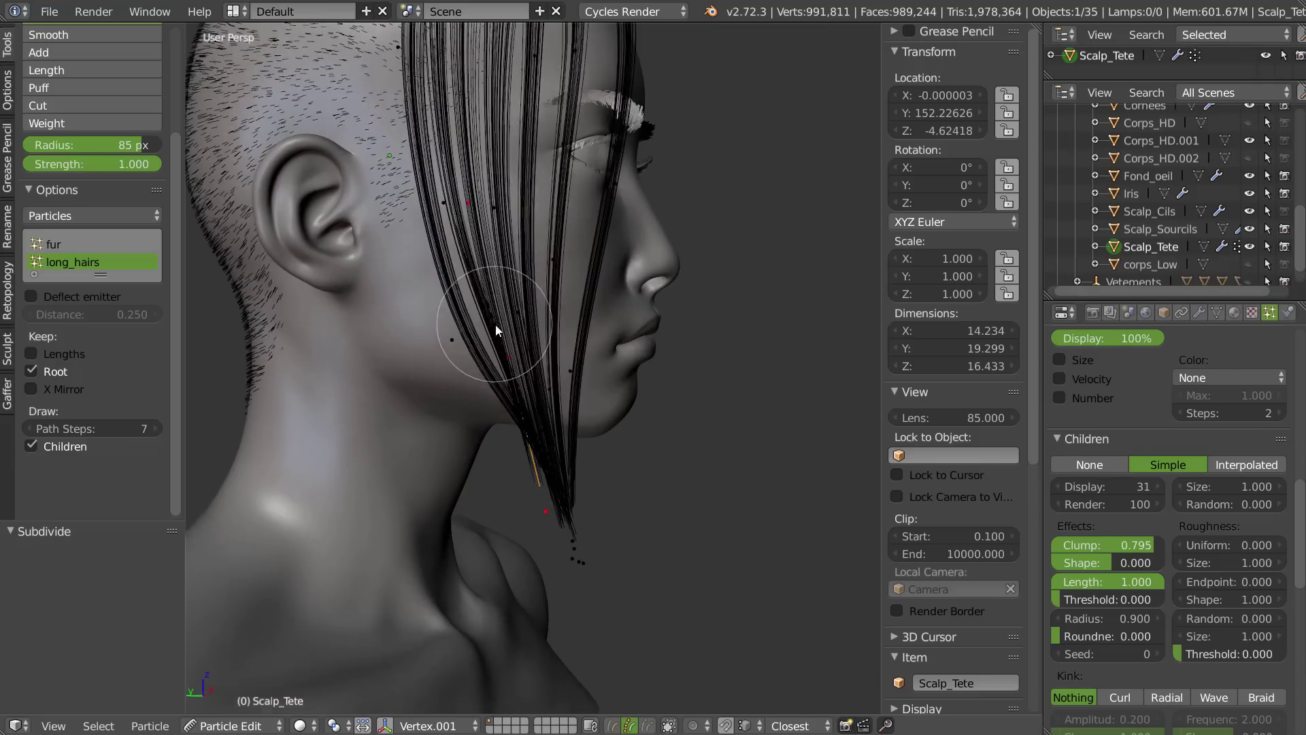
pyautogui.moveTo(502, 362); pyautogui.dragTo(567, 529)
pyautogui.moveTo(511, 420)
pyautogui.mouseDown(button='middle')
pyautogui.moveTo(601, 415)
pyautogui.moveTo(591, 418)
pyautogui.mouseUp(button='middle')
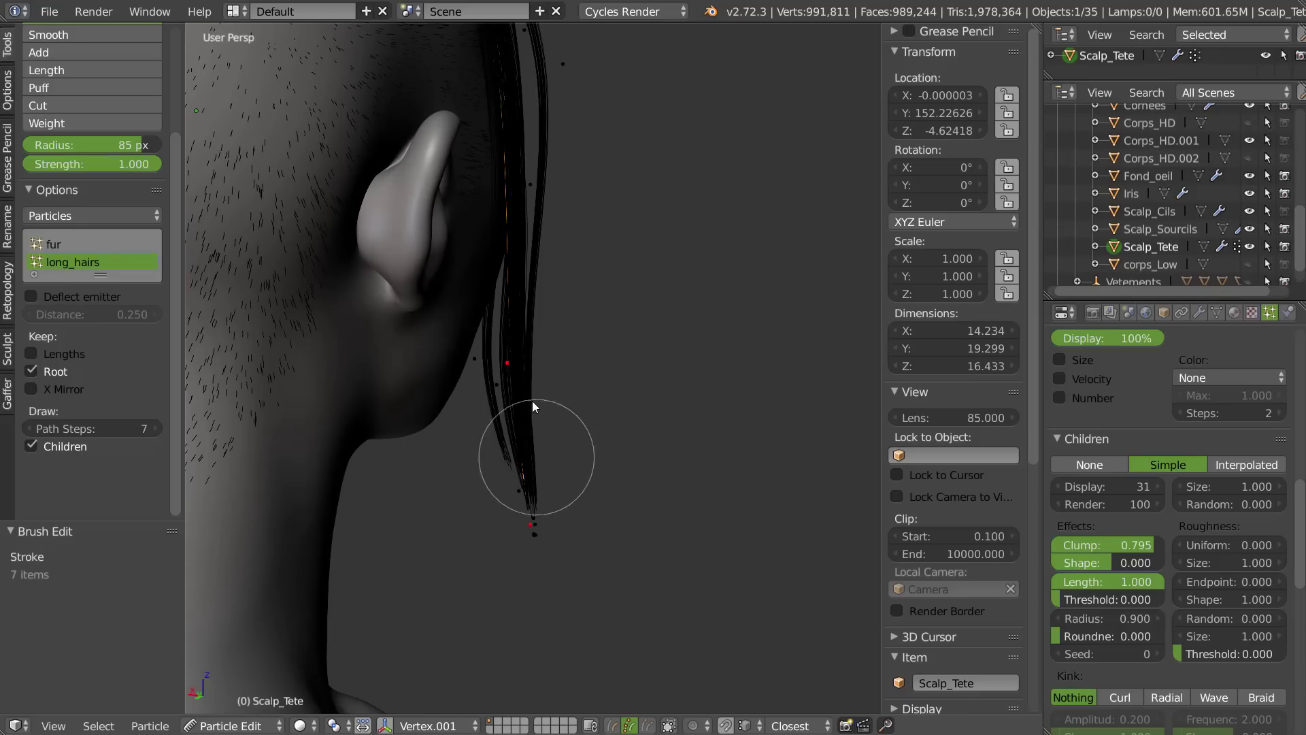
pyautogui.moveTo(484, 369); pyautogui.dragTo(521, 365)
pyautogui.moveTo(521, 365)
pyautogui.mouseDown(button='middle')
pyautogui.moveTo(326, 368)
pyautogui.moveTo(404, 386)
pyautogui.moveTo(483, 349)
pyautogui.mouseUp(button='middle')
pyautogui.moveTo(522, 463)
pyautogui.mouseDown()
pyautogui.moveTo(538, 460)
pyautogui.moveTo(468, 309)
pyautogui.mouseUp()
pyautogui.moveTo(464, 254); pyautogui.dragTo(474, 334, button='middle')
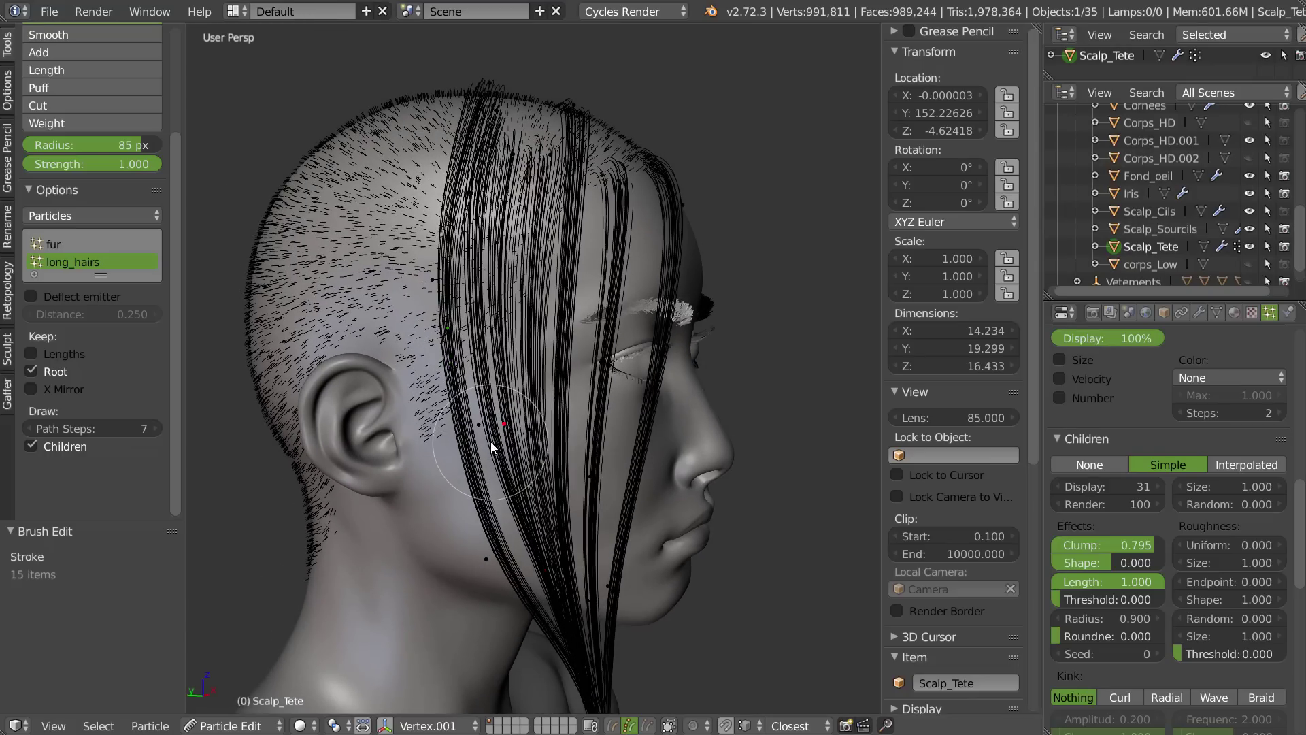
# - Select only the strand next to the rearmost one and comb its lower length forward along the jaw
pyautogui.press('a')
pyautogui.press('l')
pyautogui.moveTo(478, 431)
pyautogui.mouseDown()
pyautogui.moveTo(468, 435)
pyautogui.moveTo(548, 571)
pyautogui.mouseUp()
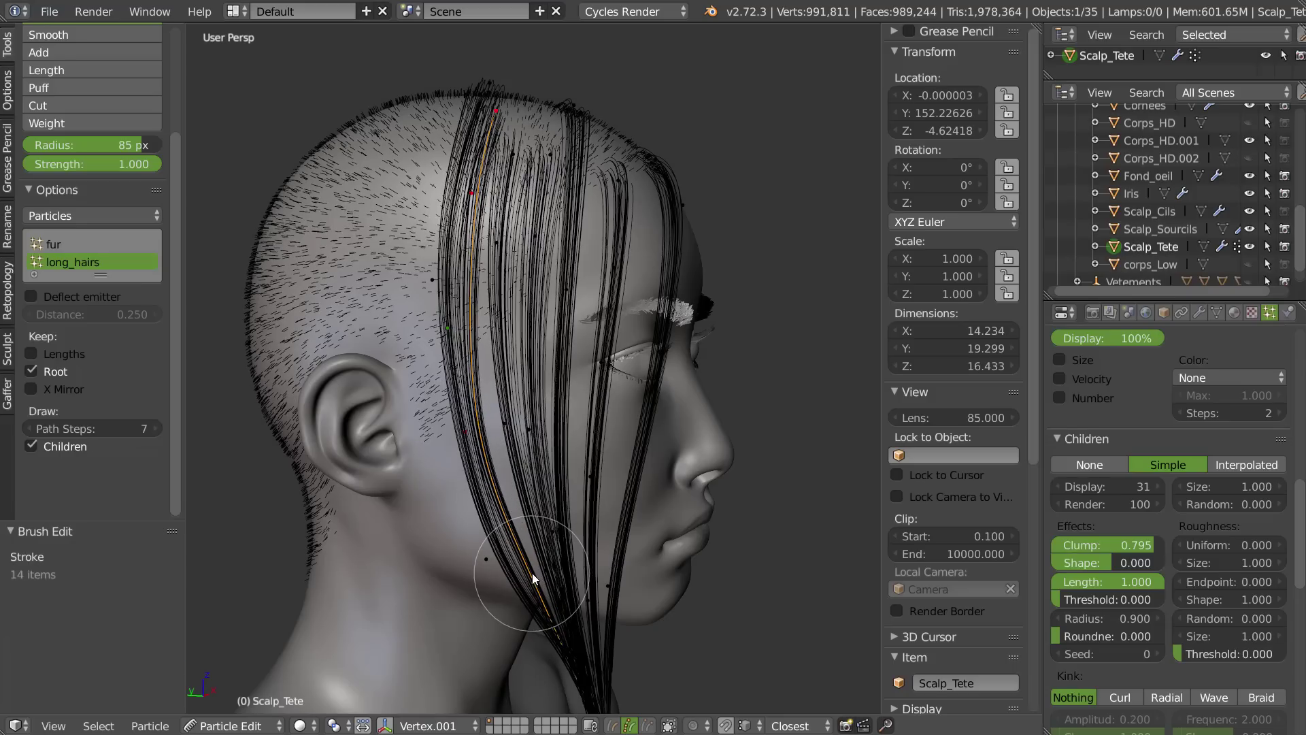
pyautogui.keyDown('shift'); pyautogui.moveTo(567, 552); pyautogui.dragTo(561, 522, button='middle'); pyautogui.keyUp('shift')
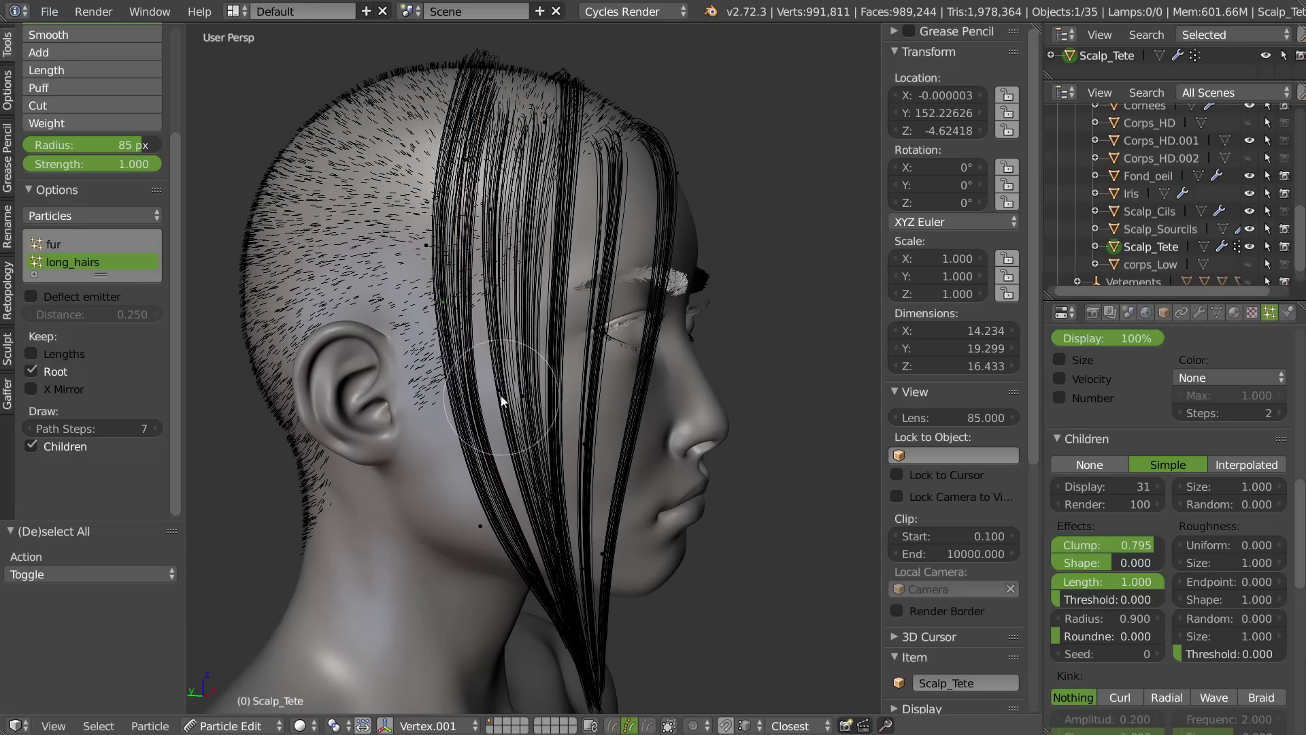
# - Select the neighbouring strand and comb its cheek-level section slightly back in the side and front views
pyautogui.press('l')
pyautogui.moveTo(496, 394); pyautogui.dragTo(486, 389)
pyautogui.moveTo(538, 383); pyautogui.dragTo(398, 382, button='middle')
pyautogui.moveTo(496, 387); pyautogui.dragTo(480, 387)
pyautogui.moveTo(464, 393); pyautogui.dragTo(529, 485, button='middle')
pyautogui.press('a')
pyautogui.press('l')
pyautogui.press('l')
pyautogui.hotkey('shift', 'l')
pyautogui.moveTo(569, 383); pyautogui.dragTo(520, 459, button='middle')
pyautogui.press('a')
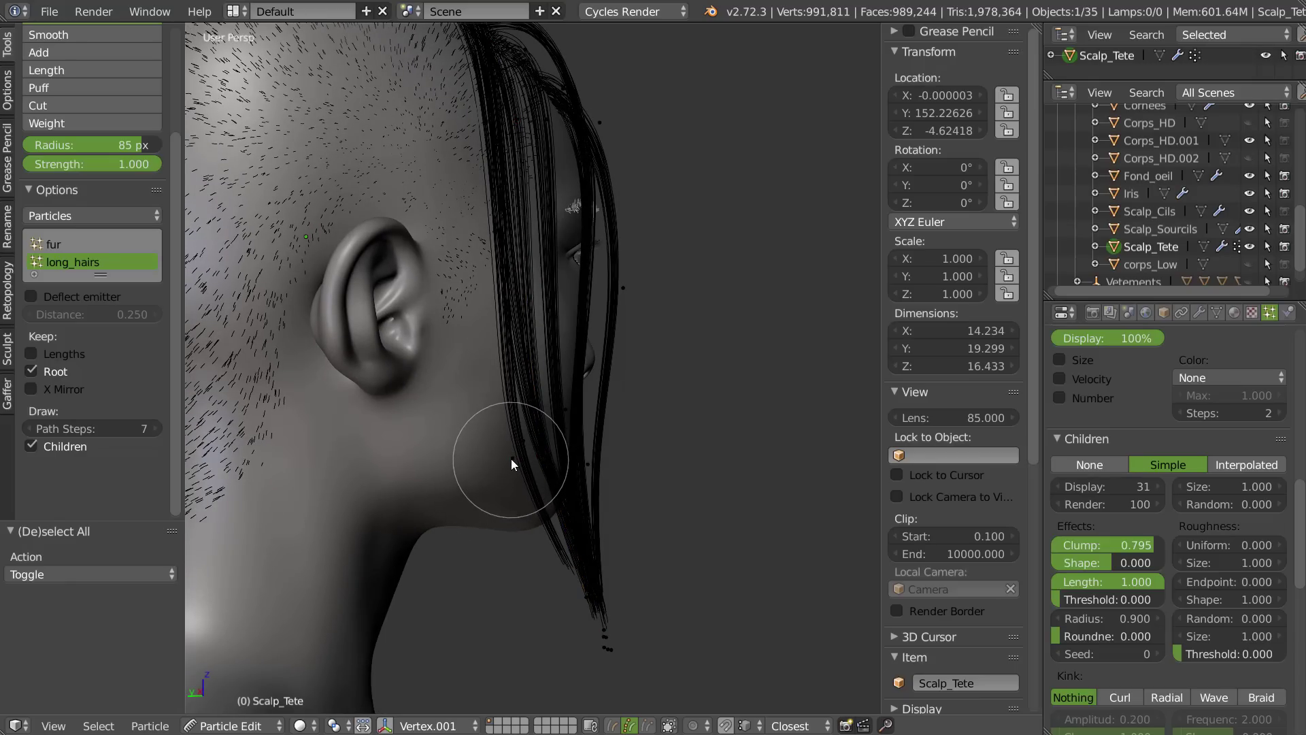
# - Select a single rear strand and comb its jaw-level section and tip toward the group of tips
pyautogui.press('l')
pyautogui.moveTo(535, 452); pyautogui.dragTo(513, 465, button='middle')
pyautogui.moveTo(529, 459); pyautogui.dragTo(543, 489)
pyautogui.moveTo(585, 616); pyautogui.dragTo(587, 618)
pyautogui.moveTo(679, 529)
pyautogui.mouseDown(button='middle')
pyautogui.moveTo(491, 524)
pyautogui.moveTo(542, 532)
pyautogui.mouseUp(button='middle')
pyautogui.moveTo(571, 367)
pyautogui.keyDown('shift'); pyautogui.mouseDown(button='middle')
pyautogui.moveTo(536, 565)
pyautogui.moveTo(506, 385)
pyautogui.moveTo(476, 385)
pyautogui.moveTo(532, 372)
pyautogui.moveTo(509, 326)
pyautogui.mouseUp(button='middle'); pyautogui.keyUp('shift')
# - Add a new guide hair with the Add brush at the hairline above the temple
pyautogui.rightClick(598, 273)
pyautogui.click(600, 180)
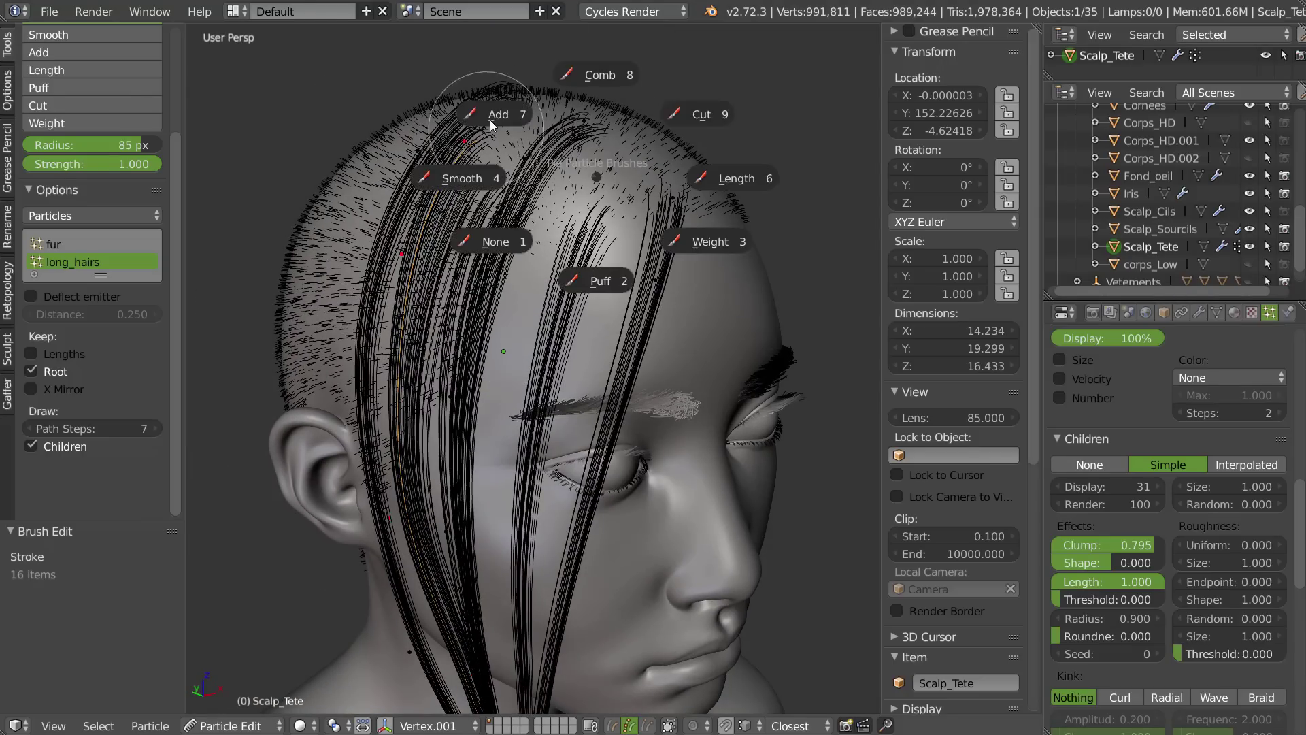
pyautogui.click(492, 120)
pyautogui.moveTo(554, 229); pyautogui.dragTo(549, 217, button='middle')
pyautogui.click(548, 222)
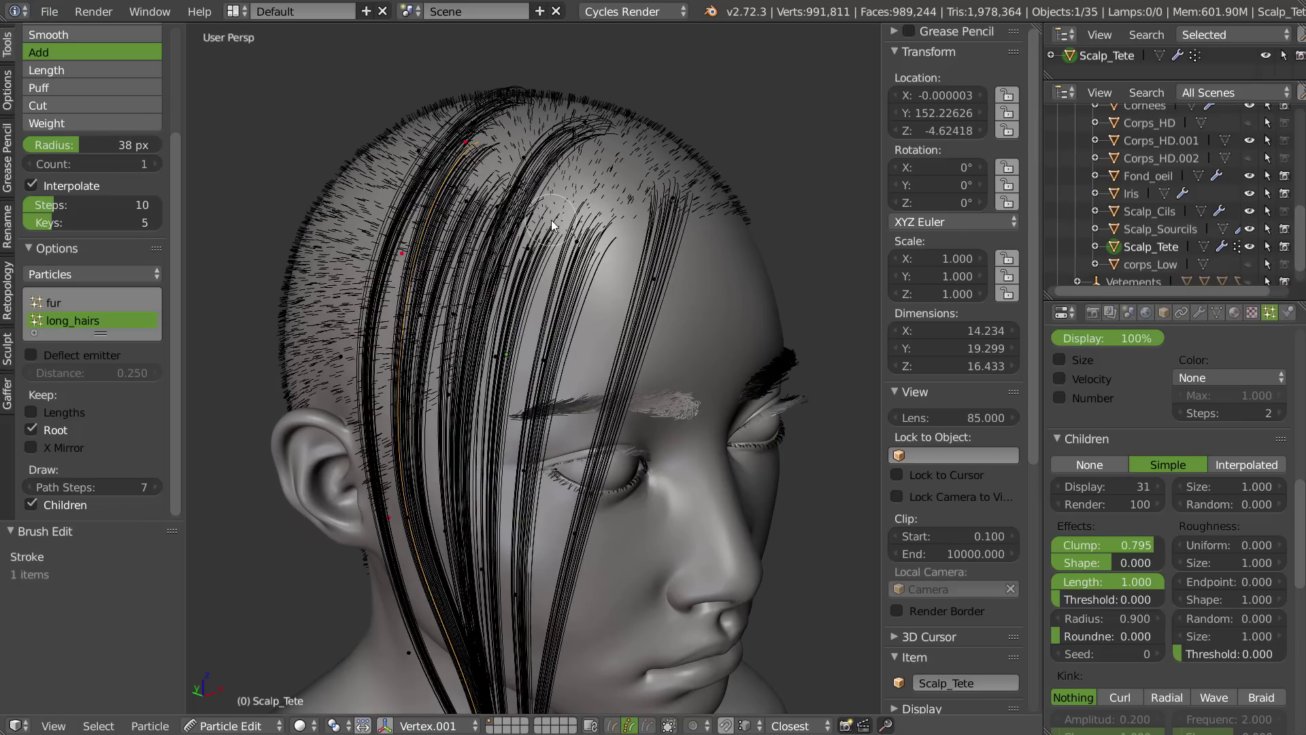
# - Select only the new hairline guide hair and switch to the Comb brush to work on it
pyautogui.moveTo(587, 273); pyautogui.dragTo(529, 279, button='middle')
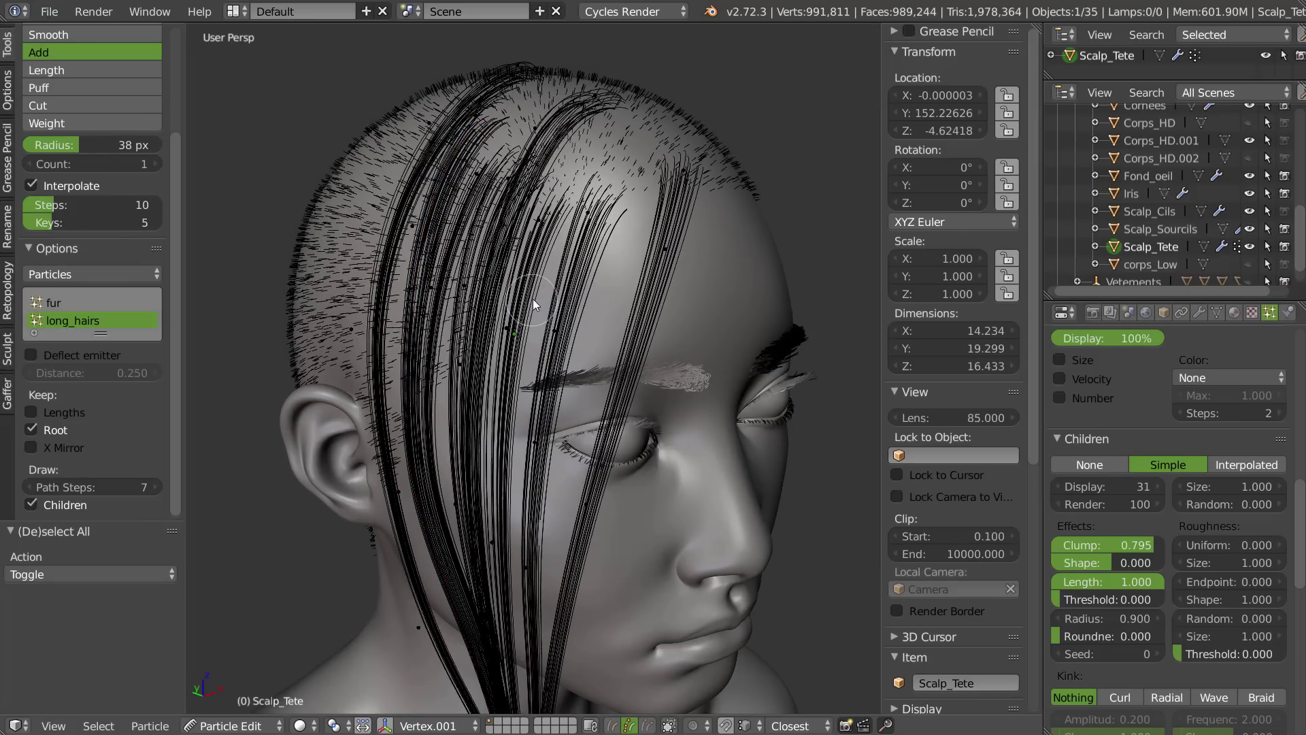
pyautogui.press('l')
pyautogui.rightClick(536, 320)
pyautogui.click(539, 216)
pyautogui.click(537, 115)
pyautogui.moveTo(565, 221); pyautogui.dragTo(524, 233, button='middle')
pyautogui.moveTo(523, 381)
pyautogui.keyDown('shift'); pyautogui.mouseDown(button='middle')
pyautogui.moveTo(508, 271)
pyautogui.moveTo(578, 272)
pyautogui.mouseUp(button='middle'); pyautogui.keyUp('shift')
pyautogui.moveTo(544, 360)
pyautogui.keyDown('shift'); pyautogui.mouseDown(button='middle')
pyautogui.moveTo(512, 164)
pyautogui.moveTo(459, 289)
pyautogui.moveTo(456, 277)
pyautogui.mouseUp(button='middle'); pyautogui.keyUp('shift')
pyautogui.moveTo(462, 205); pyautogui.dragTo(433, 222)
pyautogui.moveTo(454, 253); pyautogui.dragTo(544, 276, button='middle')
pyautogui.keyDown('shift'); pyautogui.moveTo(500, 102); pyautogui.dragTo(470, 333, button='middle'); pyautogui.keyUp('shift')
pyautogui.moveTo(575, 198); pyautogui.dragTo(556, 227)
# - Subdivide the new hairline strand and extend the point selection along it
pyautogui.press('w')
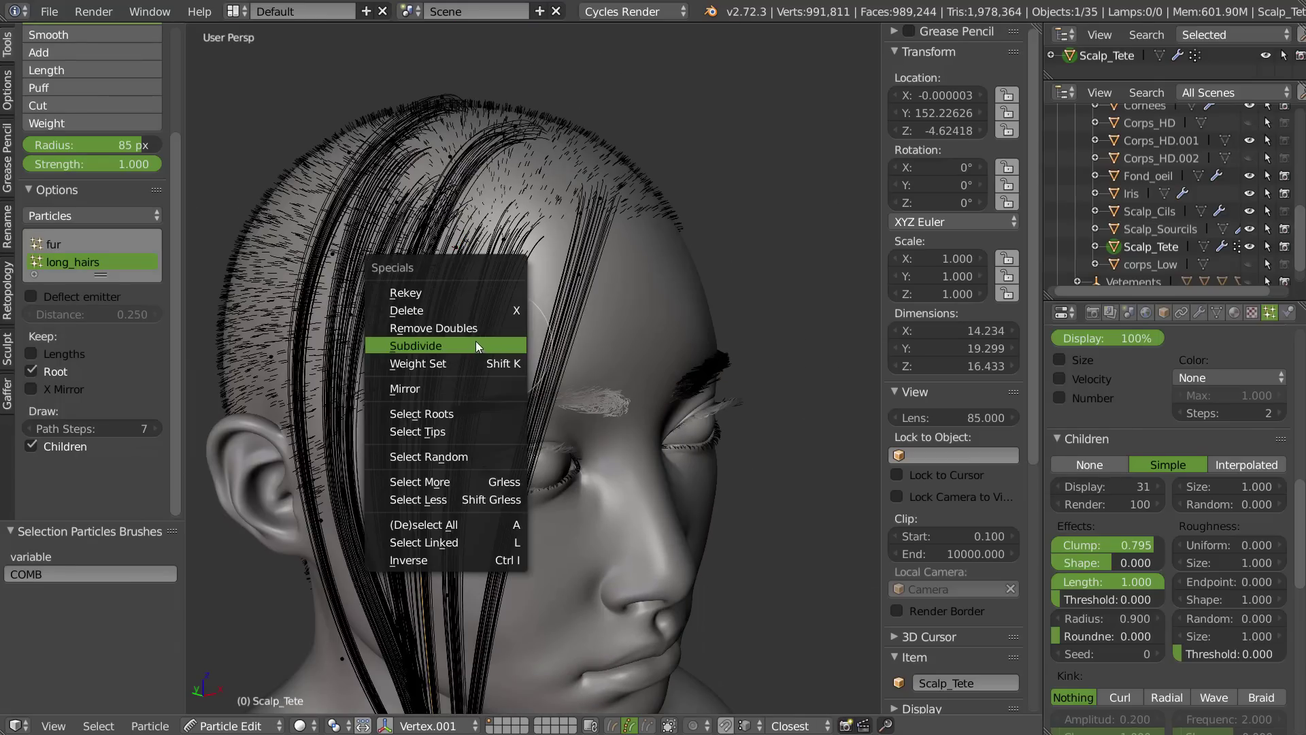
pyautogui.click(476, 344)
pyautogui.keyDown('shift'); pyautogui.moveTo(478, 403); pyautogui.dragTo(475, 370, button='middle'); pyautogui.keyUp('shift')
pyautogui.press('ctrl+KP_Add')
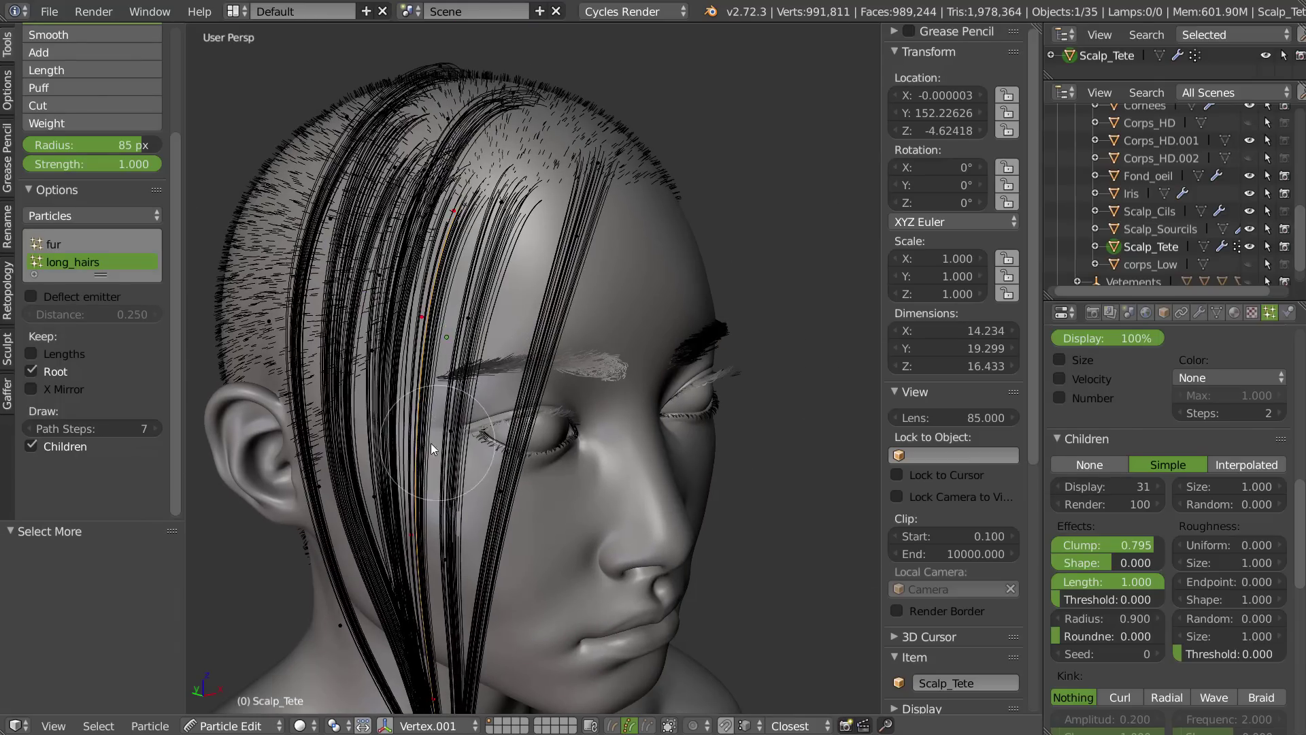
# - Comb the lower length of the hairline strand above the temple toward the gathered tips below the jaw
pyautogui.moveTo(431, 443); pyautogui.dragTo(433, 309, button='middle')
pyautogui.keyDown('shift'); pyautogui.moveTo(435, 402); pyautogui.dragTo(501, 343, button='middle'); pyautogui.keyUp('shift')
pyautogui.moveTo(584, 321)
pyautogui.mouseDown()
pyautogui.moveTo(619, 324)
pyautogui.moveTo(621, 466)
pyautogui.mouseUp()
pyautogui.moveTo(574, 495); pyautogui.dragTo(717, 465, button='middle')
pyautogui.keyDown('shift'); pyautogui.moveTo(610, 456); pyautogui.dragTo(541, 558, button='middle'); pyautogui.keyUp('shift')
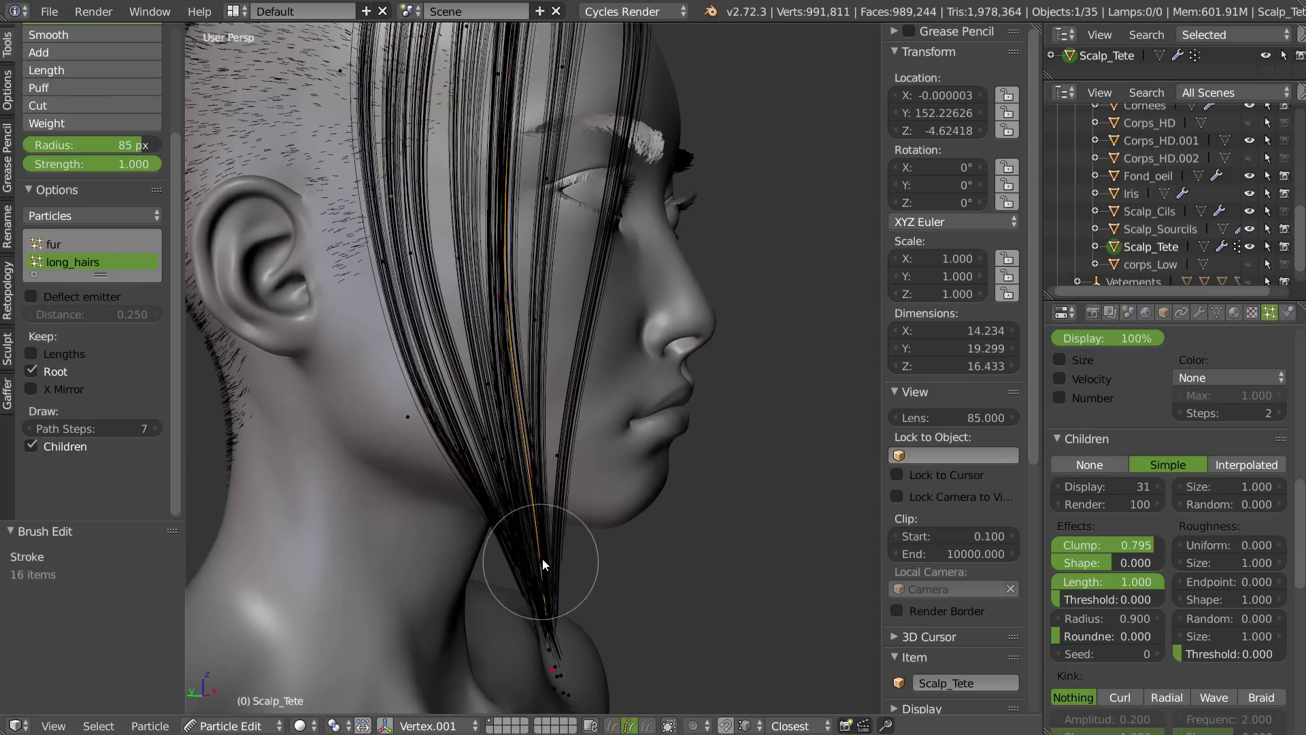
# - Comb the middle of the temple hairline strand into line with its neighbours, working from several viewing angles
pyautogui.moveTo(533, 344)
pyautogui.mouseDown(button='middle')
pyautogui.moveTo(479, 309)
pyautogui.moveTo(411, 301)
pyautogui.mouseUp(button='middle')
pyautogui.moveTo(483, 367); pyautogui.dragTo(483, 366)
pyautogui.moveTo(530, 286); pyautogui.dragTo(509, 302)
pyautogui.moveTo(504, 317); pyautogui.dragTo(583, 328, button='middle')
pyautogui.moveTo(504, 275); pyautogui.dragTo(519, 291)
# - Refine the temple hairline strand with comb strokes from its root to its lower length, matching the outer curve of the hair mass
pyautogui.moveTo(520, 292)
pyautogui.mouseDown(button='middle')
pyautogui.moveTo(504, 377)
pyautogui.moveTo(698, 341)
pyautogui.moveTo(345, 313)
pyautogui.moveTo(534, 326)
pyautogui.moveTo(502, 268)
pyautogui.moveTo(528, 206)
pyautogui.mouseUp(button='middle')
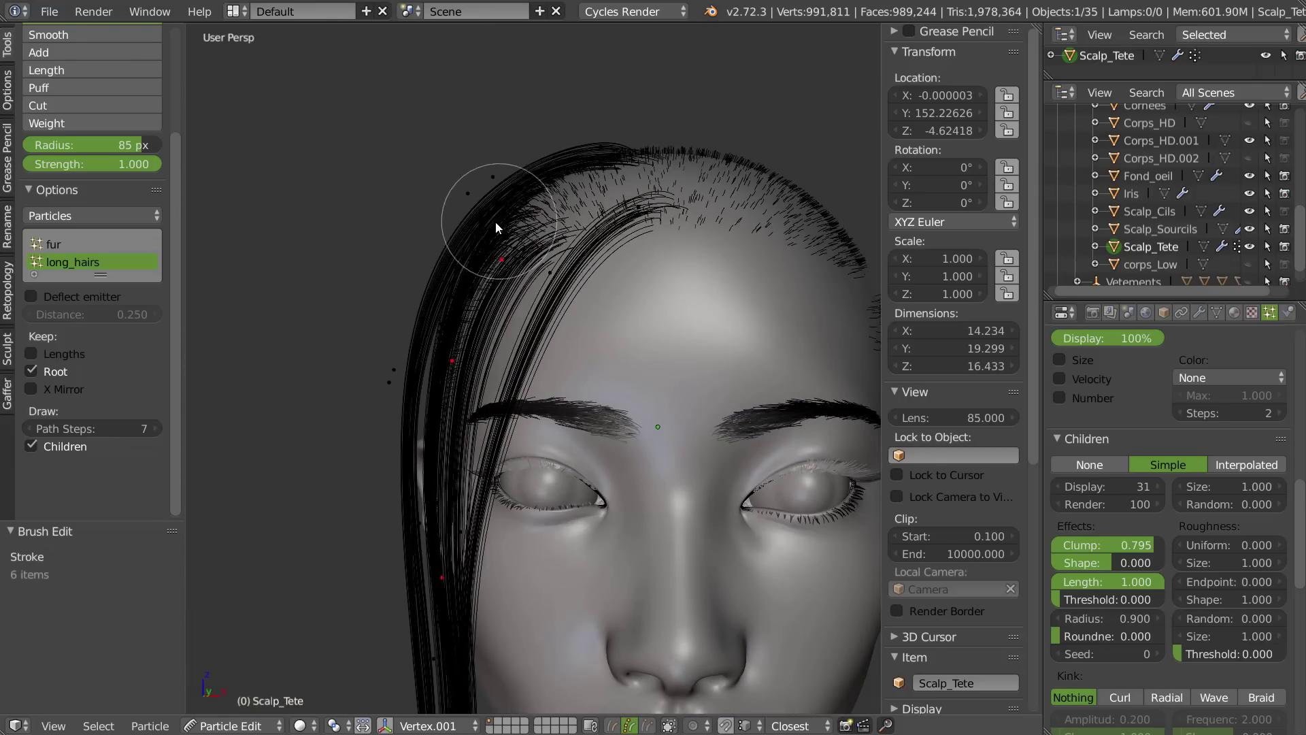
pyautogui.moveTo(427, 169); pyautogui.dragTo(426, 165)
pyautogui.moveTo(426, 164)
pyautogui.mouseDown(button='middle')
pyautogui.moveTo(543, 214)
pyautogui.moveTo(635, 226)
pyautogui.mouseUp(button='middle')
pyautogui.moveTo(631, 277); pyautogui.dragTo(575, 286)
pyautogui.keyDown('shift'); pyautogui.moveTo(567, 412); pyautogui.dragTo(595, 219, button='middle'); pyautogui.keyUp('shift')
pyautogui.moveTo(595, 218)
pyautogui.mouseDown()
pyautogui.moveTo(560, 289)
pyautogui.moveTo(598, 313)
pyautogui.mouseUp()
pyautogui.moveTo(631, 317); pyautogui.dragTo(535, 297, button='middle')
pyautogui.moveTo(557, 543); pyautogui.dragTo(555, 538)
pyautogui.moveTo(628, 268); pyautogui.dragTo(597, 273)
# - Add a guide hair with the Add brush at the front hairline, between the temple strands and the frontmost group
pyautogui.moveTo(602, 276)
pyautogui.mouseDown(button='middle')
pyautogui.moveTo(493, 296)
pyautogui.moveTo(550, 276)
pyautogui.moveTo(549, 288)
pyautogui.moveTo(597, 292)
pyautogui.moveTo(592, 226)
pyautogui.moveTo(541, 422)
pyautogui.mouseUp(button='middle')
pyautogui.scroll(-8, 503, 358)
pyautogui.moveTo(512, 333)
pyautogui.mouseDown(button='middle')
pyautogui.moveTo(504, 377)
pyautogui.moveTo(461, 266)
pyautogui.mouseUp(button='middle')
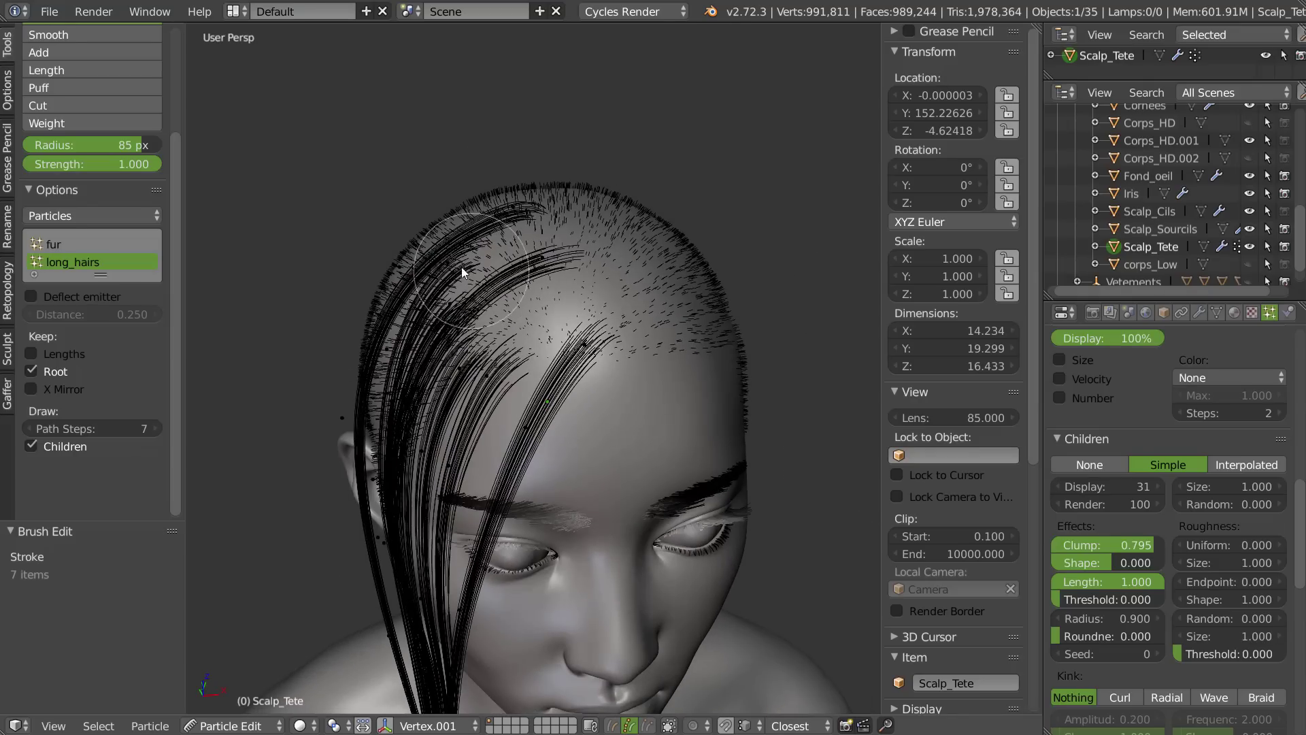
pyautogui.moveTo(541, 354); pyautogui.dragTo(559, 349, button='middle')
pyautogui.press('w')
pyautogui.click(510, 235)
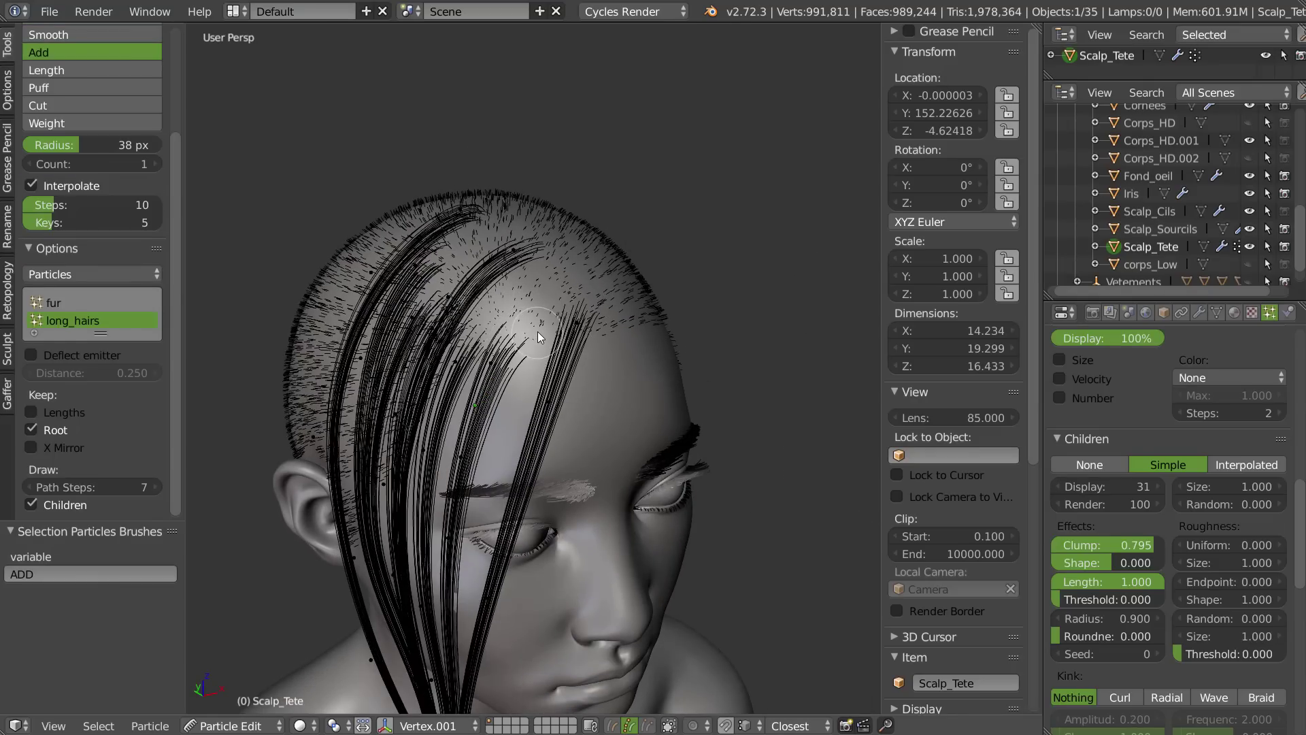
pyautogui.moveTo(540, 331); pyautogui.dragTo(546, 335)
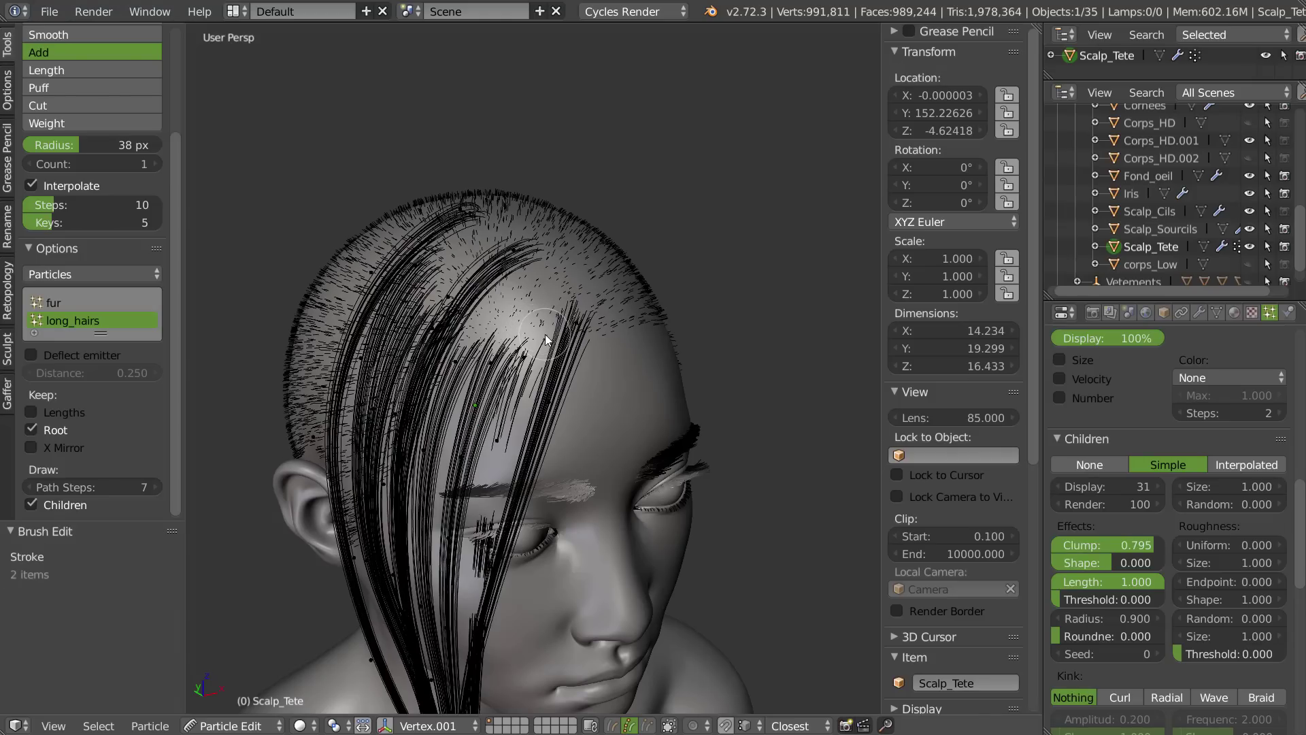
# - Select only the new front hairline guide hair and switch to the Comb brush
pyautogui.moveTo(558, 327); pyautogui.dragTo(523, 388, button='middle')
pyautogui.press('a')
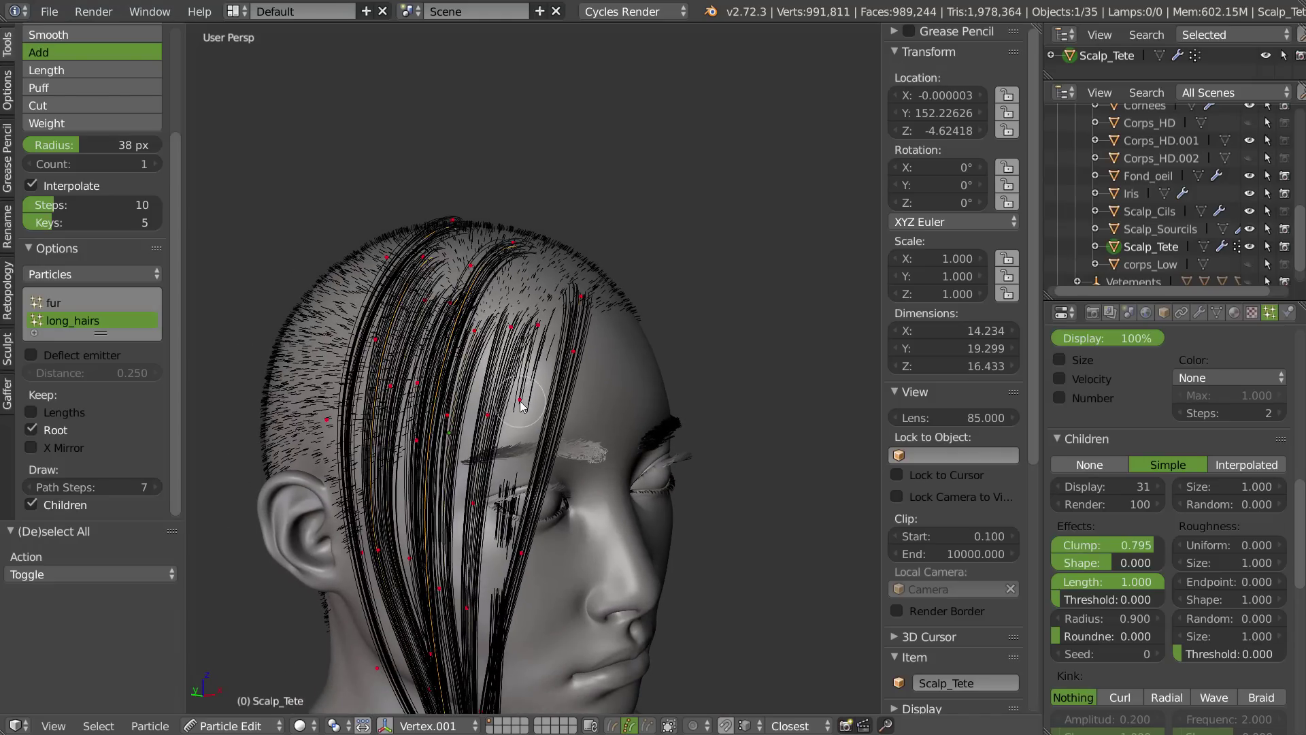
pyautogui.press('l')
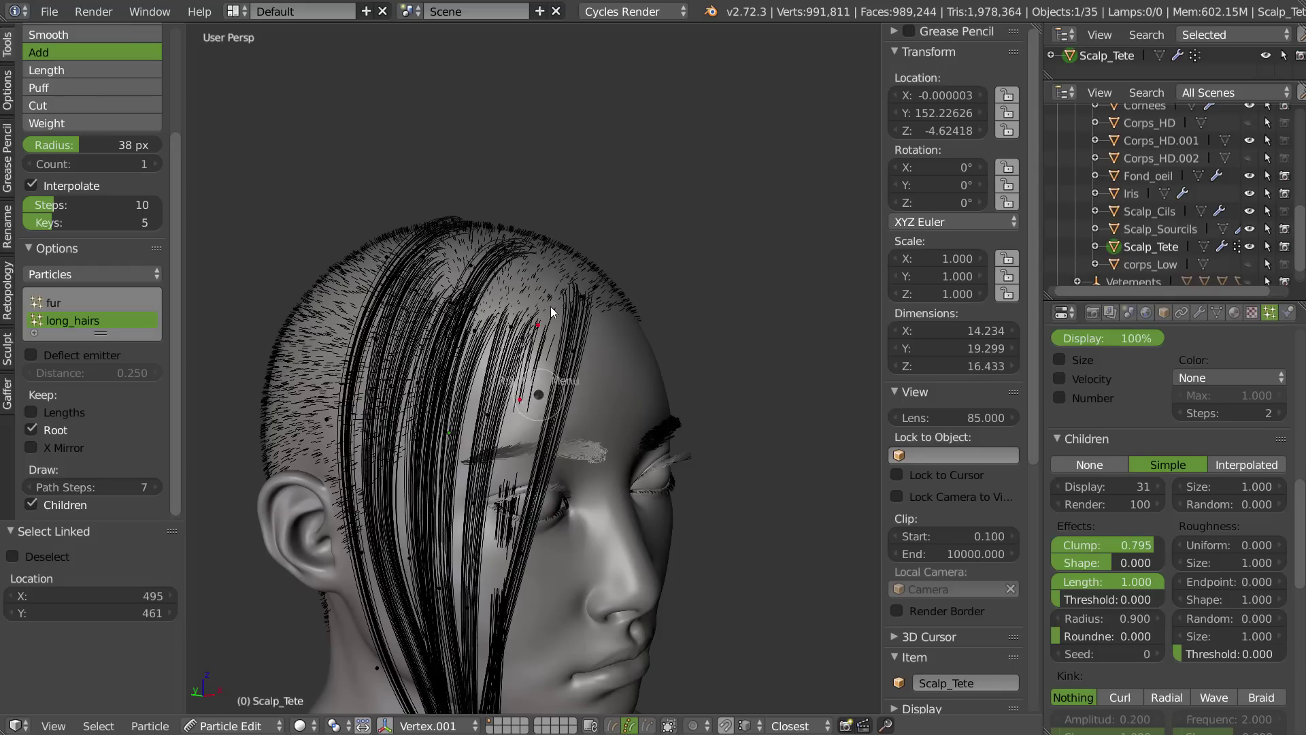
pyautogui.click(544, 206)
# - Comb the upper section of the new front strand to follow the curve of the neighbouring hairs over the forehead
pyautogui.moveTo(591, 299); pyautogui.dragTo(497, 305, button='middle')
pyautogui.moveTo(497, 308); pyautogui.dragTo(466, 282)
pyautogui.moveTo(468, 279); pyautogui.dragTo(569, 265, button='middle')
pyautogui.moveTo(519, 215); pyautogui.dragTo(532, 187)
pyautogui.moveTo(493, 293)
pyautogui.mouseDown()
pyautogui.moveTo(516, 288)
pyautogui.moveTo(518, 253)
pyautogui.mouseUp()
# - Comb the lower section and tip of the front strand into the gathered tips beside the jaw
pyautogui.moveTo(495, 332); pyautogui.dragTo(509, 324, button='middle')
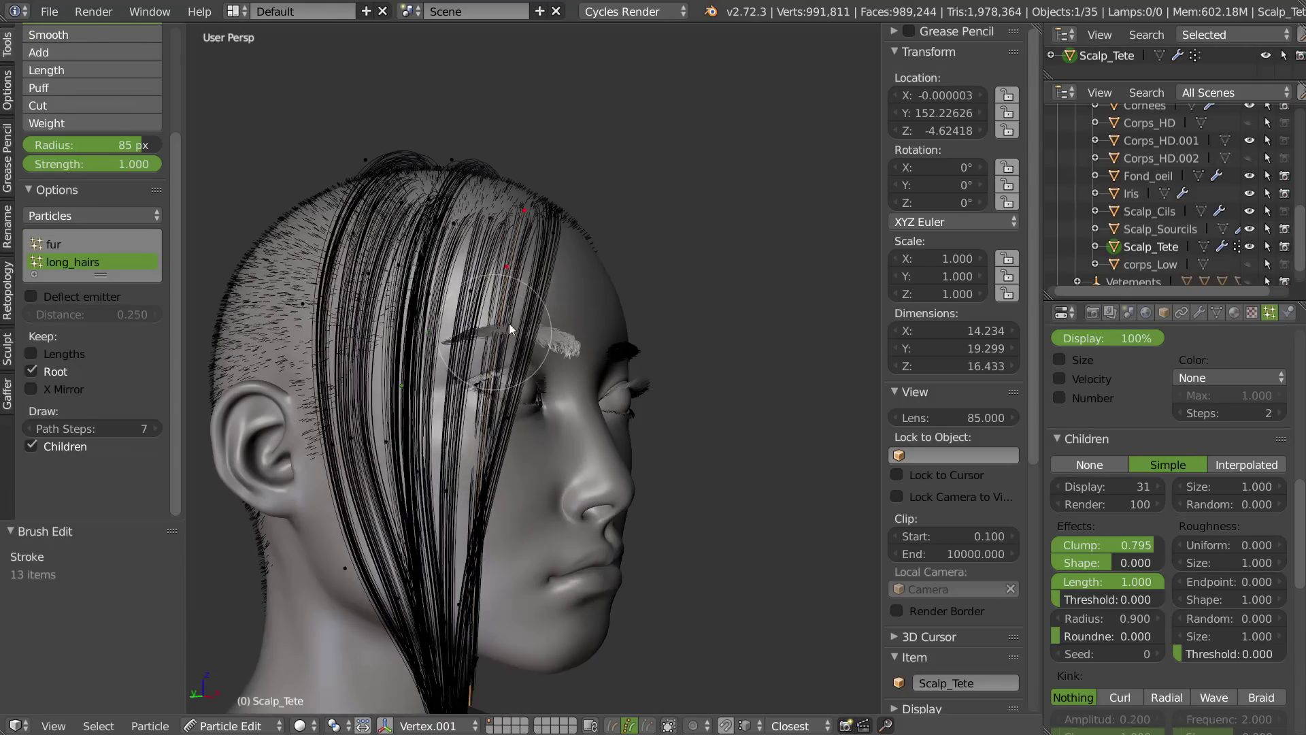
pyautogui.moveTo(475, 463)
pyautogui.mouseDown()
pyautogui.moveTo(463, 456)
pyautogui.moveTo(489, 407)
pyautogui.mouseUp()
pyautogui.moveTo(529, 440); pyautogui.dragTo(456, 459, button='middle')
pyautogui.moveTo(456, 459); pyautogui.dragTo(437, 455)
pyautogui.keyDown('shift'); pyautogui.moveTo(434, 470); pyautogui.dragTo(418, 318, button='middle'); pyautogui.keyUp('shift')
pyautogui.moveTo(439, 503)
pyautogui.mouseDown()
pyautogui.moveTo(433, 521)
pyautogui.moveTo(416, 424)
pyautogui.mouseUp()
# - Subdivide the front strand, extend the point selection along it and comb its middle section into shape
pyautogui.moveTo(416, 424); pyautogui.dragTo(481, 520, button='middle')
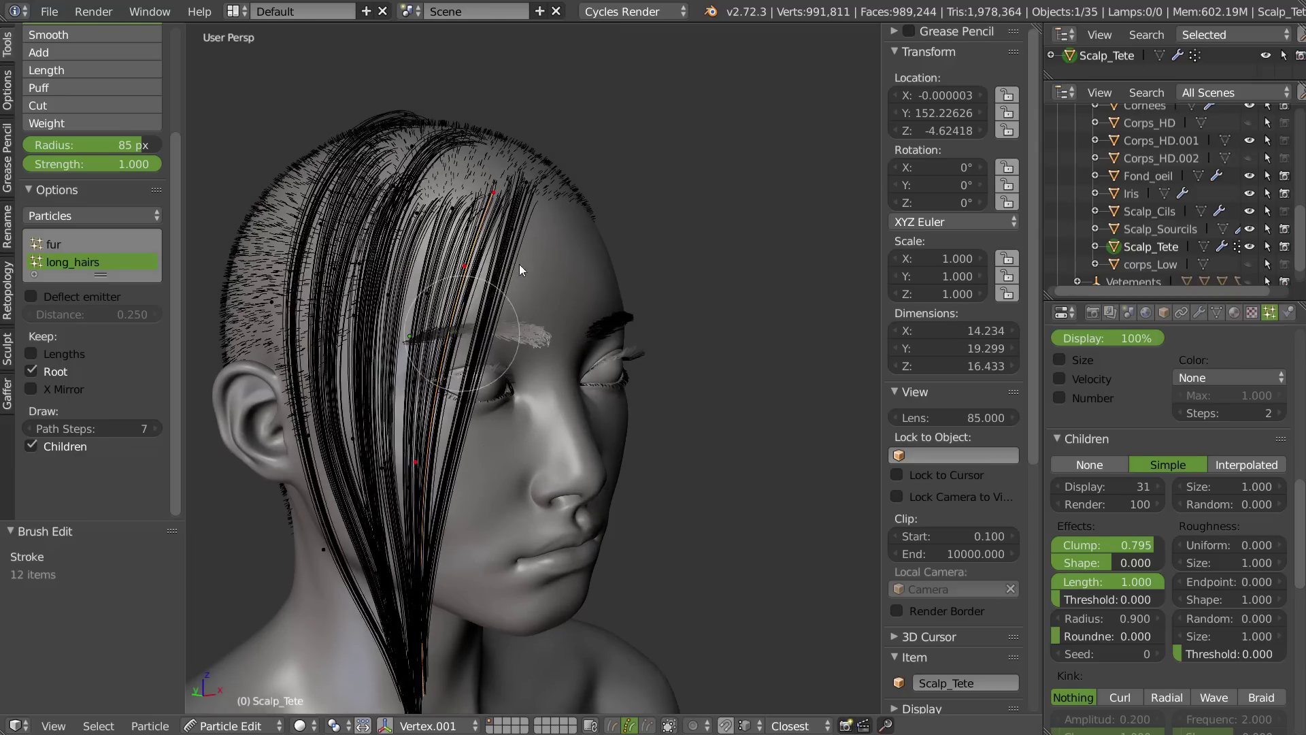
pyautogui.press('w')
pyautogui.click(438, 318)
pyautogui.press('less')
pyautogui.moveTo(504, 336)
pyautogui.mouseDown(button='middle')
pyautogui.moveTo(475, 360)
pyautogui.moveTo(525, 253)
pyautogui.mouseUp(button='middle')
pyautogui.moveTo(523, 333); pyautogui.dragTo(493, 341)
pyautogui.moveTo(485, 364)
pyautogui.mouseDown(button='middle')
pyautogui.moveTo(433, 377)
pyautogui.moveTo(423, 363)
pyautogui.mouseUp(button='middle')
# - Comb the subdivided front strand's lower length and tip to line up with the surrounding strands
pyautogui.moveTo(460, 646)
pyautogui.mouseDown()
pyautogui.moveTo(487, 467)
pyautogui.moveTo(496, 496)
pyautogui.moveTo(562, 500)
pyautogui.mouseUp()
pyautogui.moveTo(562, 501)
pyautogui.mouseDown(button='middle')
pyautogui.moveTo(488, 501)
pyautogui.moveTo(513, 492)
pyautogui.mouseUp(button='middle')
pyautogui.moveTo(515, 493); pyautogui.dragTo(512, 491)
pyautogui.moveTo(529, 455)
pyautogui.mouseDown(button='middle')
pyautogui.moveTo(628, 467)
pyautogui.moveTo(593, 476)
pyautogui.mouseUp(button='middle')
pyautogui.moveTo(496, 488); pyautogui.dragTo(503, 484)
# - Hide the child hairs to inspect the guide hair spacing, and turn the children display back on
pyautogui.moveTo(565, 470)
pyautogui.mouseDown(button='middle')
pyautogui.moveTo(491, 452)
pyautogui.moveTo(490, 493)
pyautogui.mouseUp(button='middle')
pyautogui.keyDown('shift'); pyautogui.moveTo(491, 272); pyautogui.dragTo(494, 404, button='middle'); pyautogui.keyUp('shift')
pyautogui.scroll(1, 448, 364)
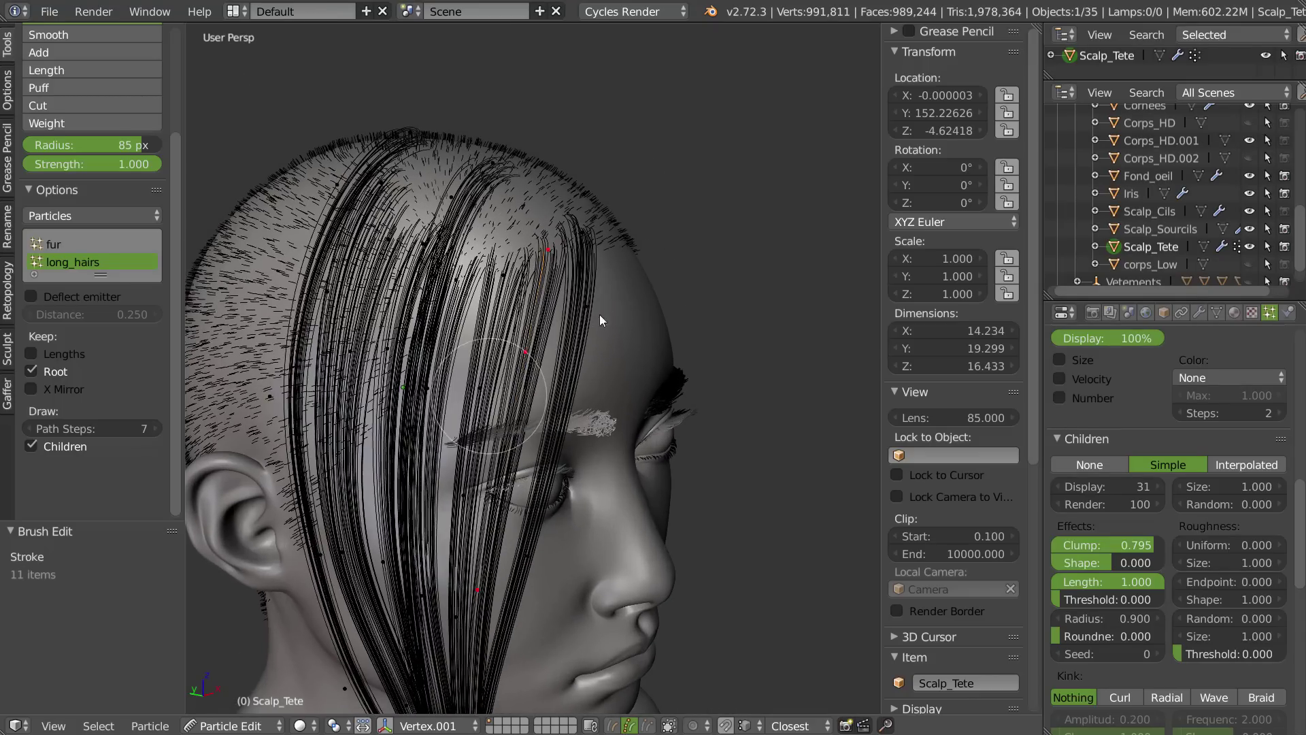
pyautogui.press('Tab')
pyautogui.moveTo(544, 327); pyautogui.dragTo(495, 358, button='middle')
pyautogui.rightClick(495, 358)
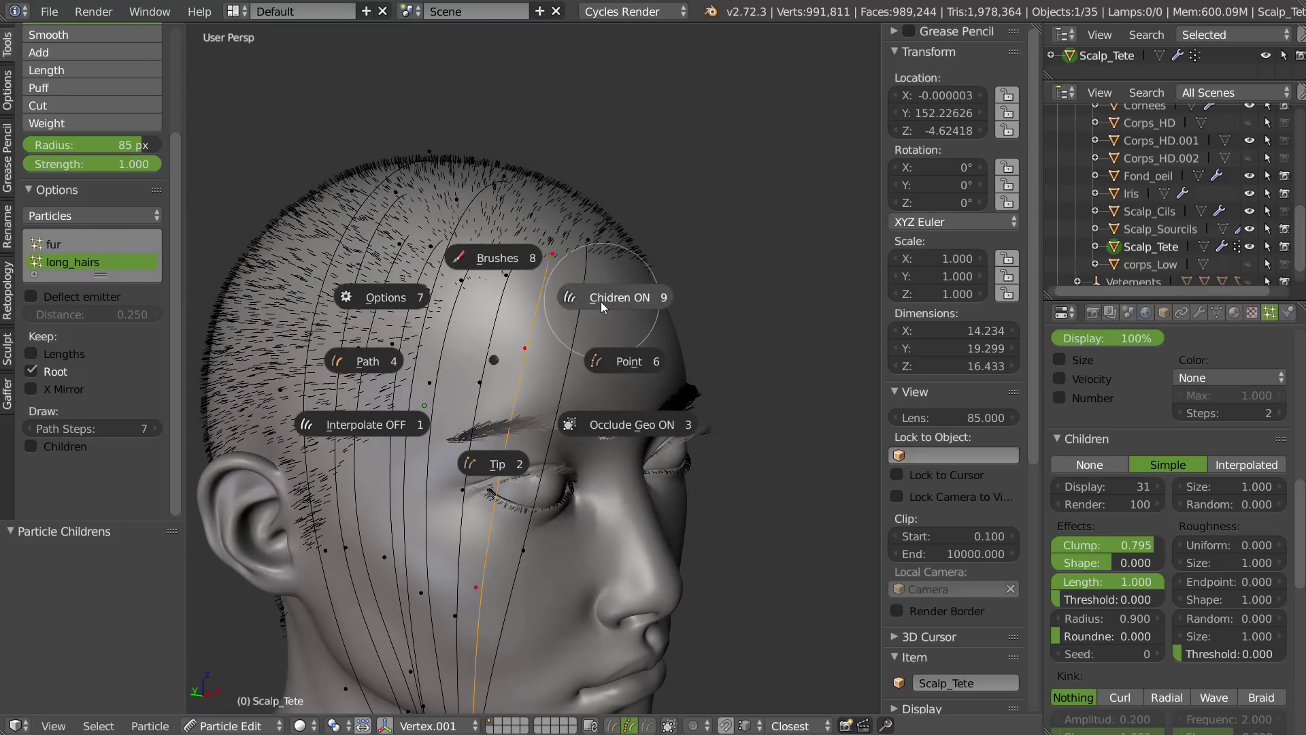
pyautogui.click(601, 301)
# - Add a guide hair with the Add brush on the side of the scalp, in the gap above the temple
pyautogui.moveTo(483, 312)
pyautogui.mouseDown(button='middle')
pyautogui.moveTo(544, 297)
pyautogui.moveTo(415, 314)
pyautogui.moveTo(463, 375)
pyautogui.moveTo(507, 306)
pyautogui.moveTo(517, 344)
pyautogui.mouseUp(button='middle')
pyautogui.rightClick(507, 344)
pyautogui.click(509, 289)
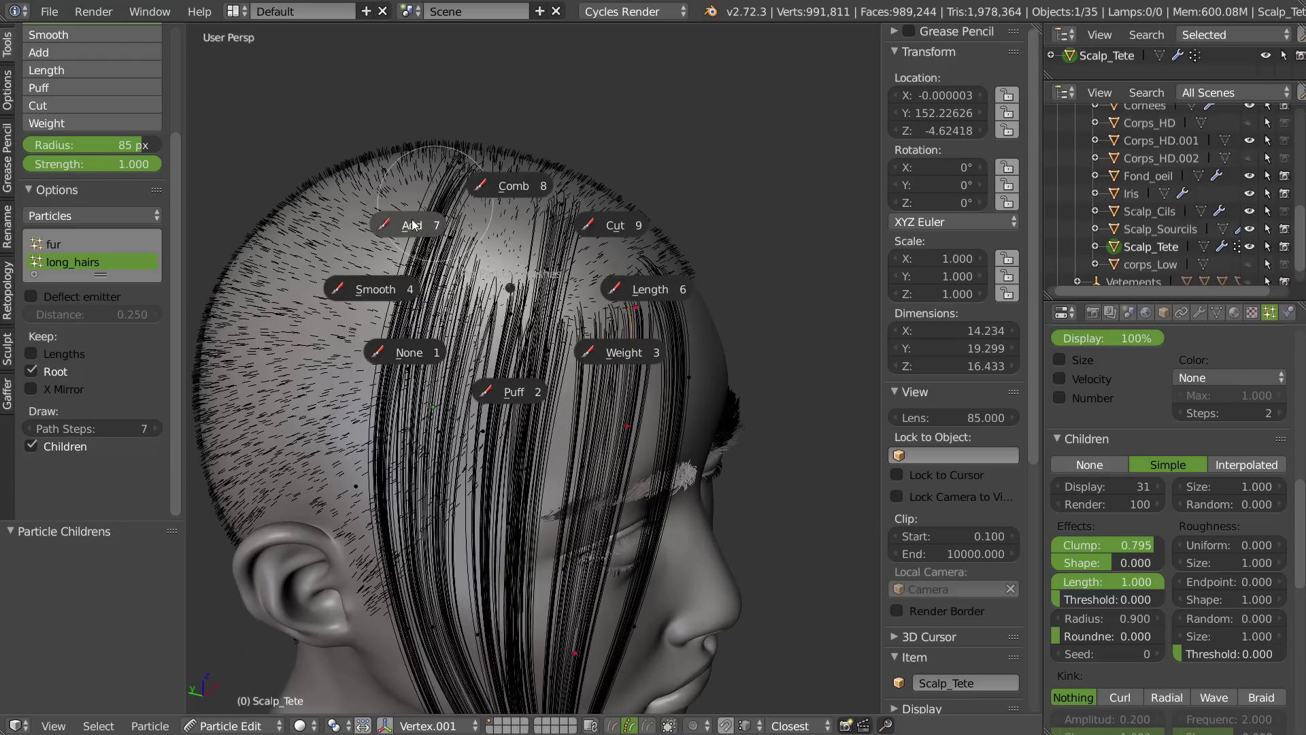
pyautogui.click(416, 231)
pyautogui.click(491, 306)
pyautogui.moveTo(493, 361); pyautogui.dragTo(476, 357, button='middle')
# - Select only the new side guide hair and switch to the Comb brush
pyautogui.click(476, 359)
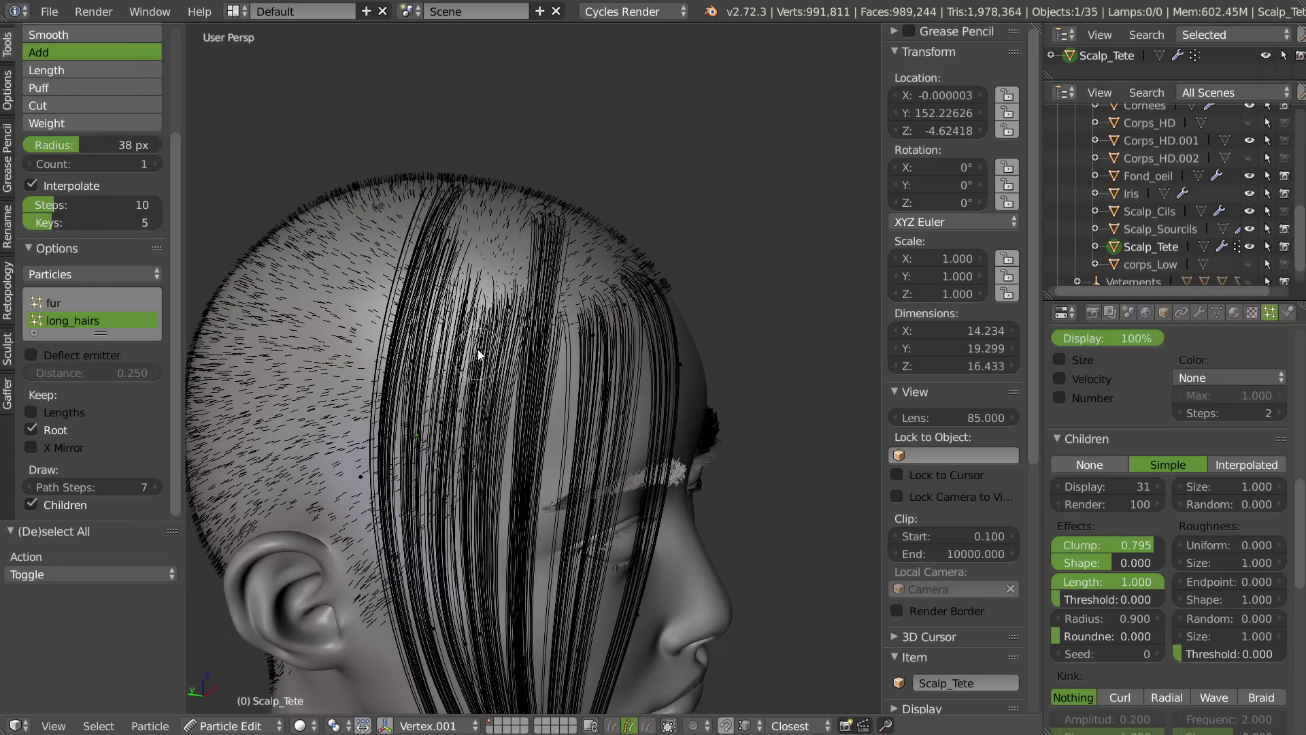
pyautogui.press('l')
pyautogui.press('w')
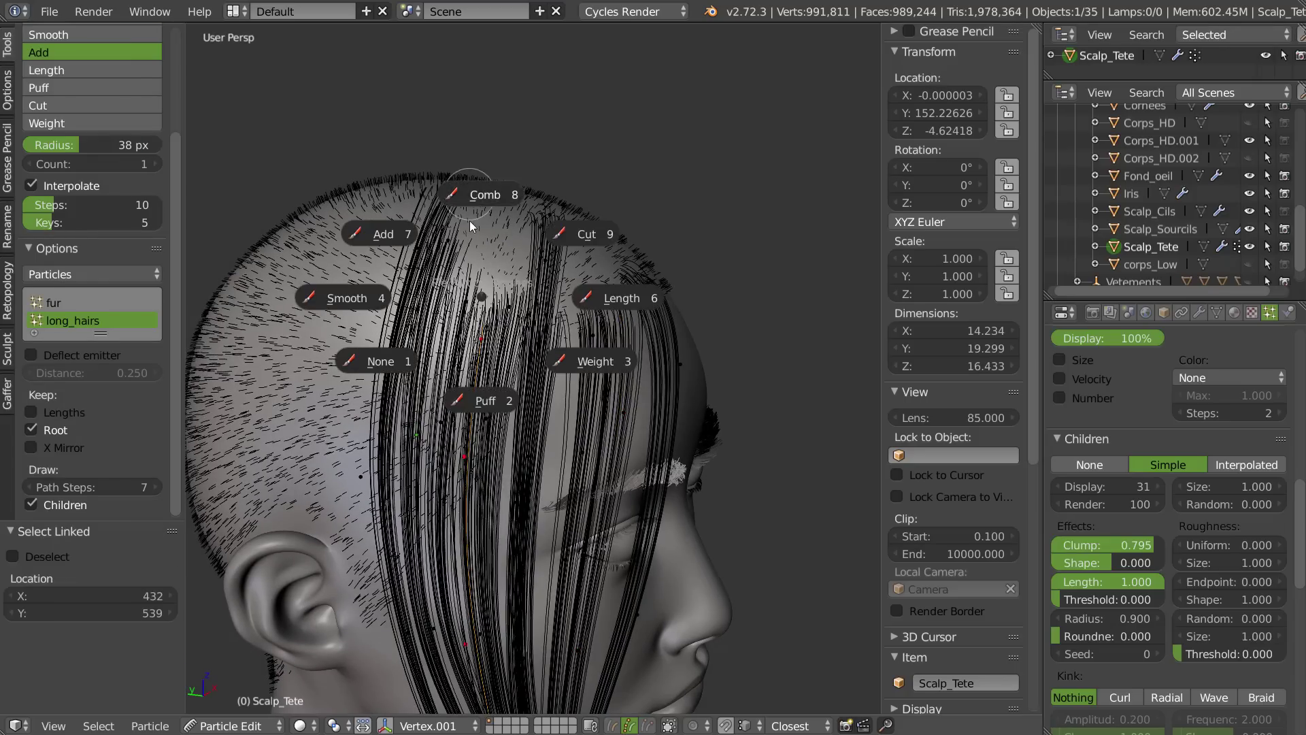
pyautogui.click(470, 221)
# - Comb the new side strand's upper and middle sections to follow the curve of the head and adjacent hairs
pyautogui.moveTo(487, 335)
pyautogui.mouseDown()
pyautogui.moveTo(484, 324)
pyautogui.moveTo(476, 340)
pyautogui.mouseUp()
pyautogui.moveTo(463, 359); pyautogui.dragTo(381, 355, button='middle')
pyautogui.moveTo(457, 286)
pyautogui.keyDown('shift'); pyautogui.mouseDown(button='middle')
pyautogui.moveTo(430, 243)
pyautogui.moveTo(432, 194)
pyautogui.mouseUp(button='middle'); pyautogui.keyUp('shift')
pyautogui.moveTo(455, 285); pyautogui.dragTo(443, 280)
pyautogui.keyDown('shift'); pyautogui.moveTo(410, 301); pyautogui.dragTo(413, 211, button='middle'); pyautogui.keyUp('shift')
pyautogui.keyDown('shift'); pyautogui.moveTo(501, 129); pyautogui.dragTo(477, 360, button='middle'); pyautogui.keyUp('shift')
pyautogui.moveTo(497, 245); pyautogui.dragTo(486, 293)
# - Subdivide the new side strand and extend the point selection along it
pyautogui.moveTo(410, 361); pyautogui.dragTo(418, 357, button='middle')
pyautogui.press('w')
pyautogui.click(436, 352)
pyautogui.press('ctrl+KP_Add')
# - Comb the side strand's lower section and tip into the pointed group of tips above the shoulder
pyautogui.moveTo(435, 633)
pyautogui.keyDown('shift'); pyautogui.mouseDown(button='middle')
pyautogui.moveTo(458, 330)
pyautogui.moveTo(455, 364)
pyautogui.mouseUp(button='middle'); pyautogui.keyUp('shift')
pyautogui.moveTo(476, 396); pyautogui.dragTo(498, 394)
pyautogui.moveTo(475, 393)
pyautogui.mouseDown(button='middle')
pyautogui.moveTo(610, 376)
pyautogui.moveTo(588, 377)
pyautogui.mouseUp(button='middle')
pyautogui.moveTo(524, 395)
pyautogui.mouseDown()
pyautogui.moveTo(565, 591)
pyautogui.moveTo(589, 591)
pyautogui.mouseUp()
pyautogui.moveTo(589, 591)
pyautogui.mouseDown(button='middle')
pyautogui.moveTo(540, 533)
pyautogui.moveTo(512, 549)
pyautogui.mouseUp(button='middle')
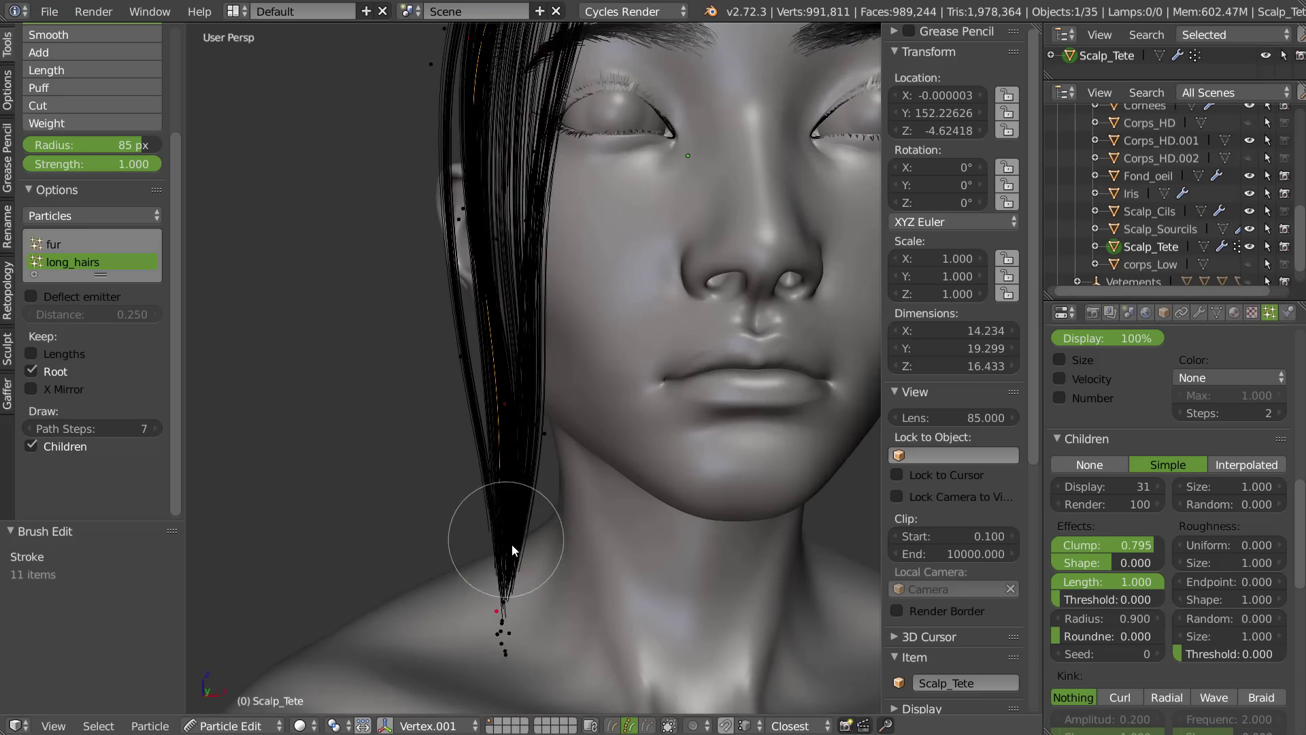
pyautogui.moveTo(503, 598); pyautogui.dragTo(513, 539)
pyautogui.moveTo(512, 539)
pyautogui.mouseDown(button='middle')
pyautogui.moveTo(570, 495)
pyautogui.moveTo(514, 557)
pyautogui.moveTo(548, 549)
pyautogui.moveTo(524, 350)
pyautogui.mouseUp(button='middle')
pyautogui.moveTo(495, 334); pyautogui.dragTo(493, 337)
pyautogui.moveTo(492, 337); pyautogui.dragTo(461, 359, button='middle')
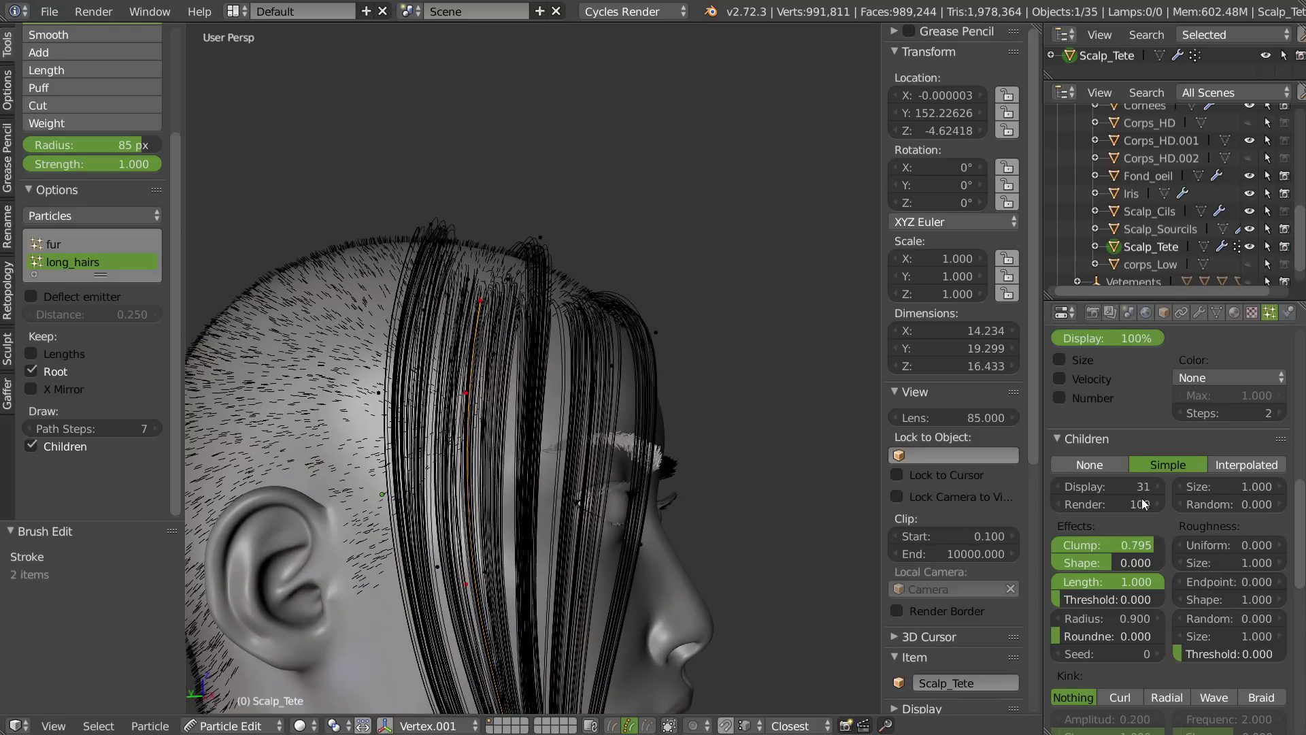
# - Set the number of displayed children of the long_hairs particle system to 30
pyautogui.moveTo(1101, 488)
pyautogui.mouseDown()
pyautogui.moveTo(1120, 488)
pyautogui.moveTo(1104, 474)
pyautogui.mouseUp()
pyautogui.moveTo(643, 385); pyautogui.dragTo(782, 394, button='middle')
pyautogui.moveTo(1087, 488); pyautogui.dragTo(1072, 487)
# - Add a guide hair with the Add brush at the hairline gap above the outer eyebrow
pyautogui.moveTo(613, 401); pyautogui.dragTo(585, 330, button='middle')
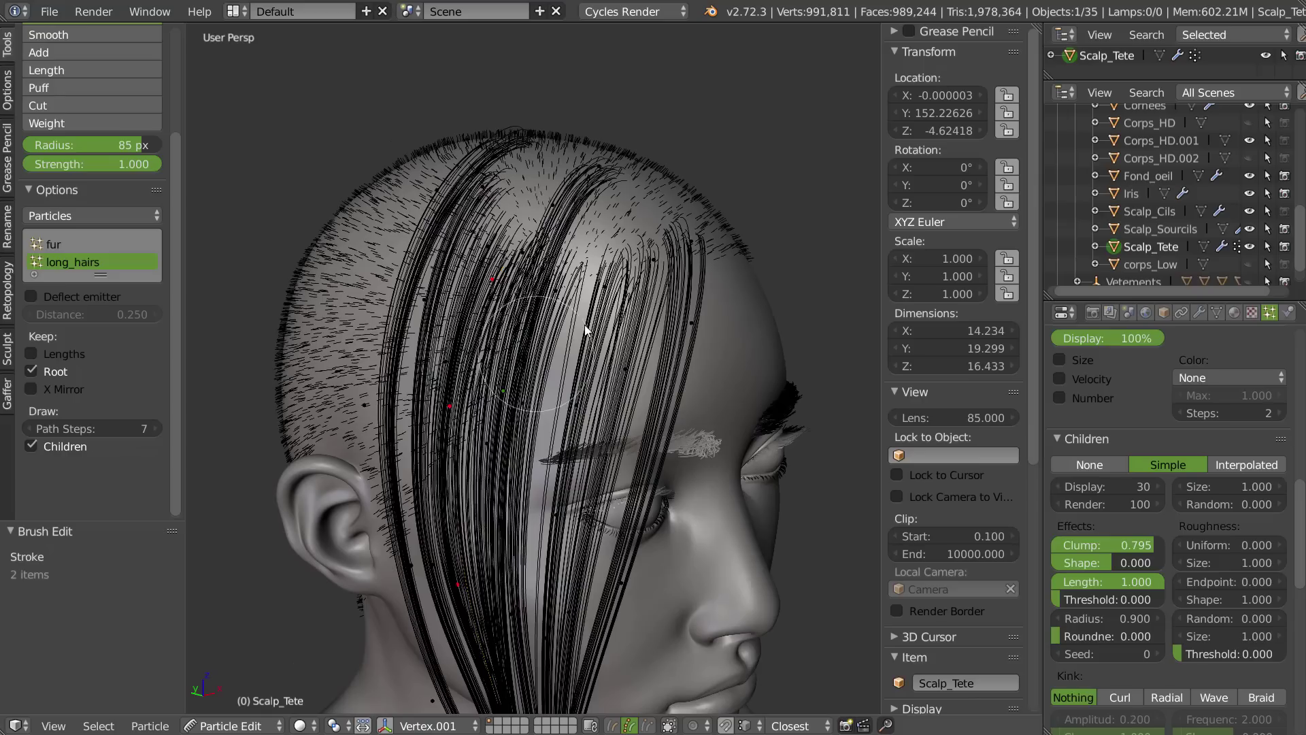
pyautogui.press('w')
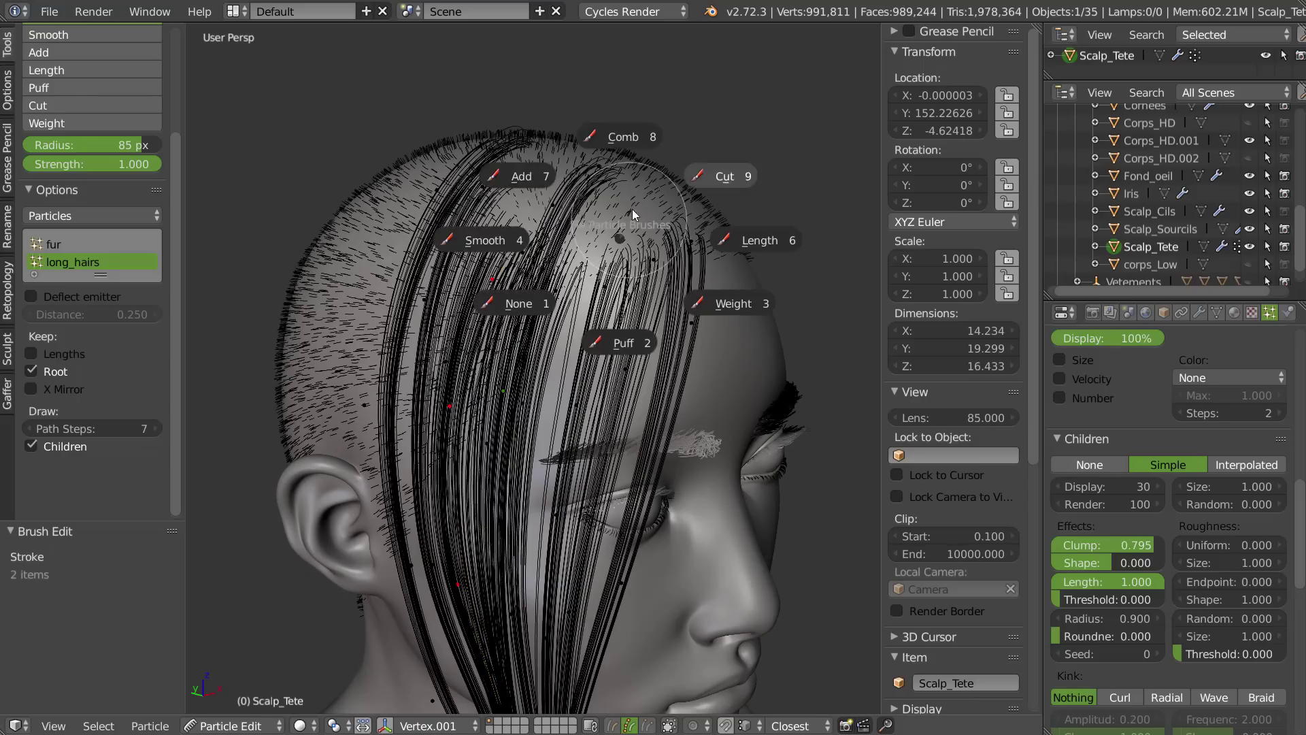
pyautogui.click(533, 189)
pyautogui.click(589, 277)
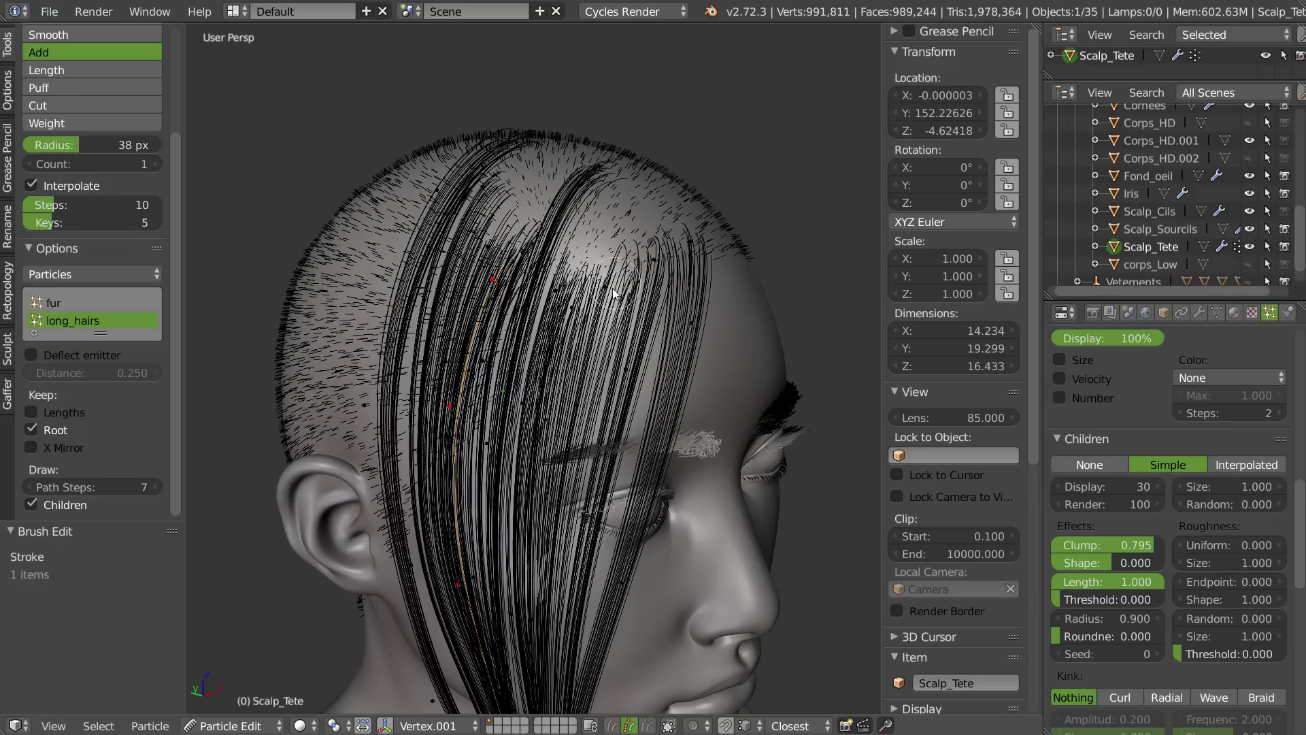
# - Select only the newly added guide hair above the eyebrow and switch to the Comb brush
pyautogui.press('l')
pyautogui.press('w')
pyautogui.click(574, 139)
# - Comb the new strand above the eyebrow from its root through its middle to blend with the curved hair mass
pyautogui.moveTo(592, 294); pyautogui.dragTo(571, 315, button='middle')
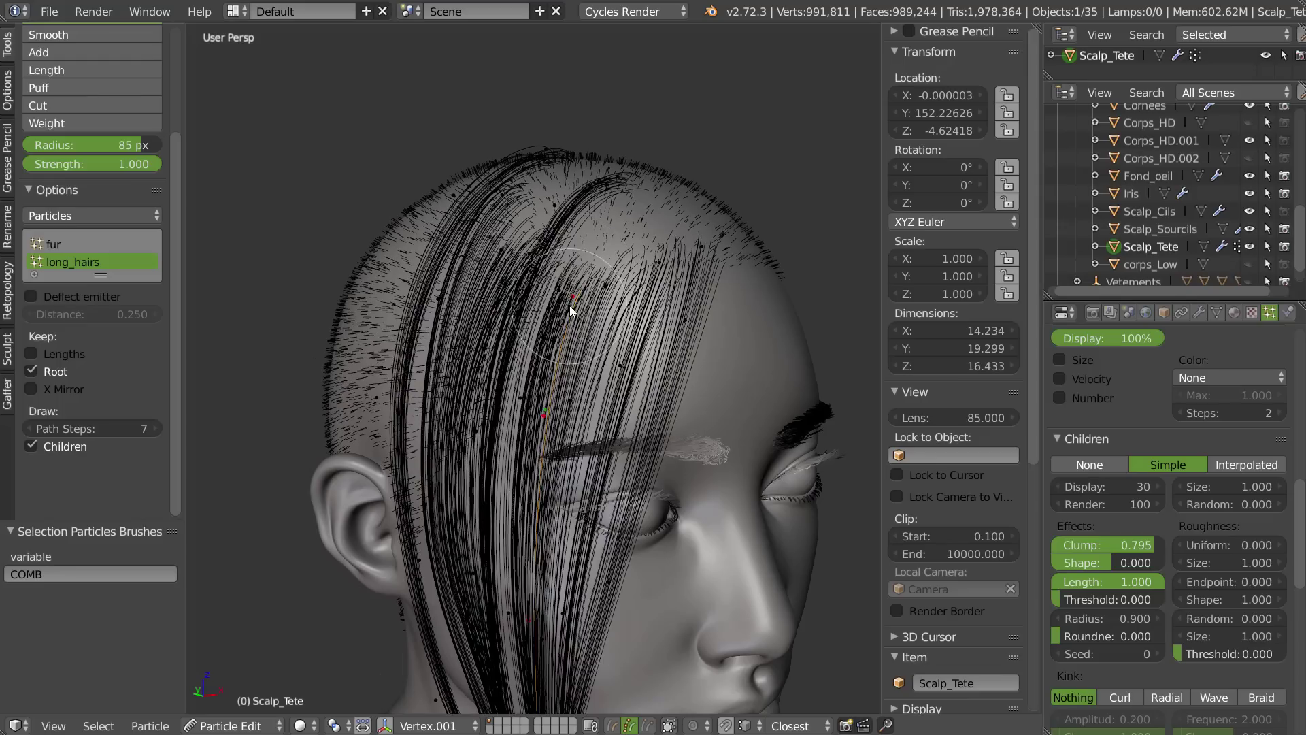
pyautogui.moveTo(570, 306); pyautogui.dragTo(560, 351)
pyautogui.moveTo(560, 354); pyautogui.dragTo(504, 356, button='middle')
pyautogui.keyDown('shift'); pyautogui.moveTo(505, 421); pyautogui.dragTo(526, 344, button='middle'); pyautogui.keyUp('shift')
pyautogui.moveTo(538, 349)
pyautogui.mouseDown()
pyautogui.moveTo(527, 331)
pyautogui.moveTo(545, 378)
pyautogui.mouseUp()
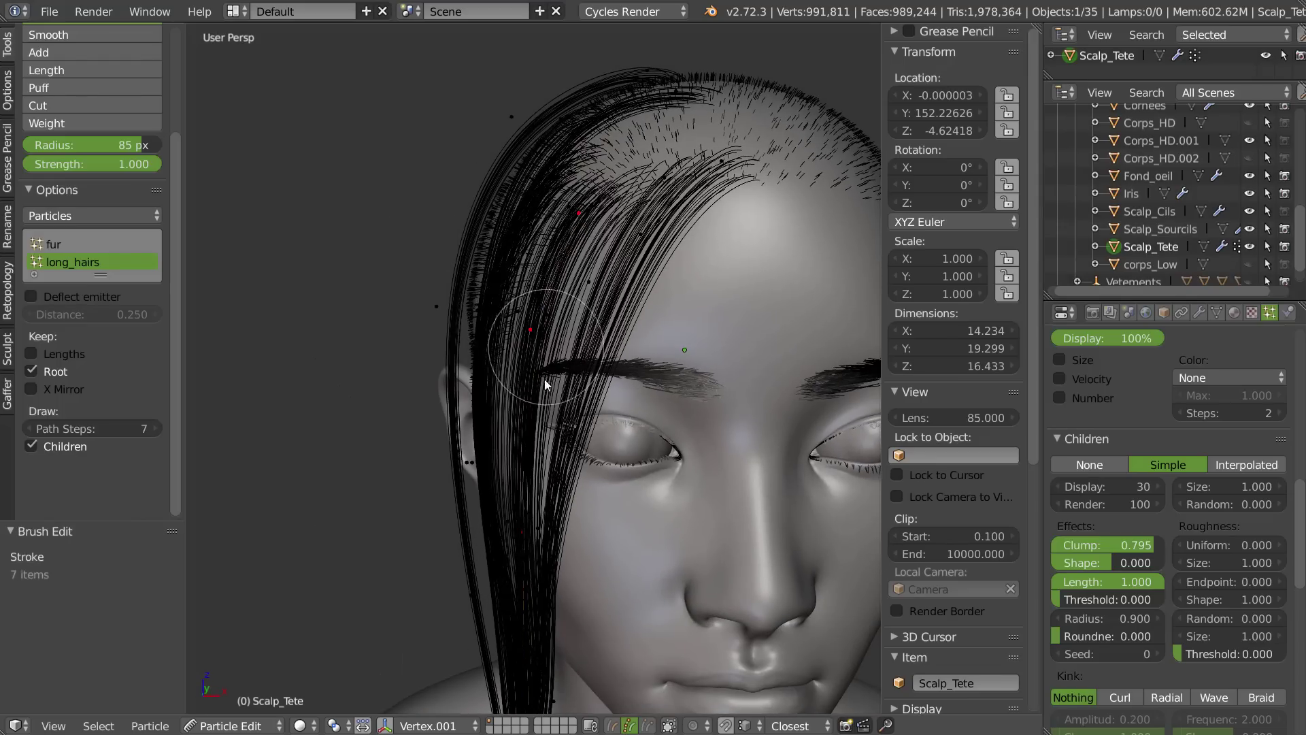
pyautogui.moveTo(544, 378); pyautogui.dragTo(481, 339, button='middle')
pyautogui.moveTo(482, 339)
pyautogui.mouseDown()
pyautogui.moveTo(534, 335)
pyautogui.moveTo(501, 362)
pyautogui.mouseUp()
pyautogui.keyDown('shift'); pyautogui.moveTo(504, 572); pyautogui.dragTo(485, 348, button='middle'); pyautogui.keyUp('shift')
pyautogui.keyDown('shift'); pyautogui.moveTo(523, 197); pyautogui.dragTo(503, 384, button='middle'); pyautogui.keyUp('shift')
pyautogui.moveTo(633, 266); pyautogui.dragTo(411, 468)
# - Subdivide the strand above the eyebrow and comb its cheek-level section away from the face
pyautogui.press('w')
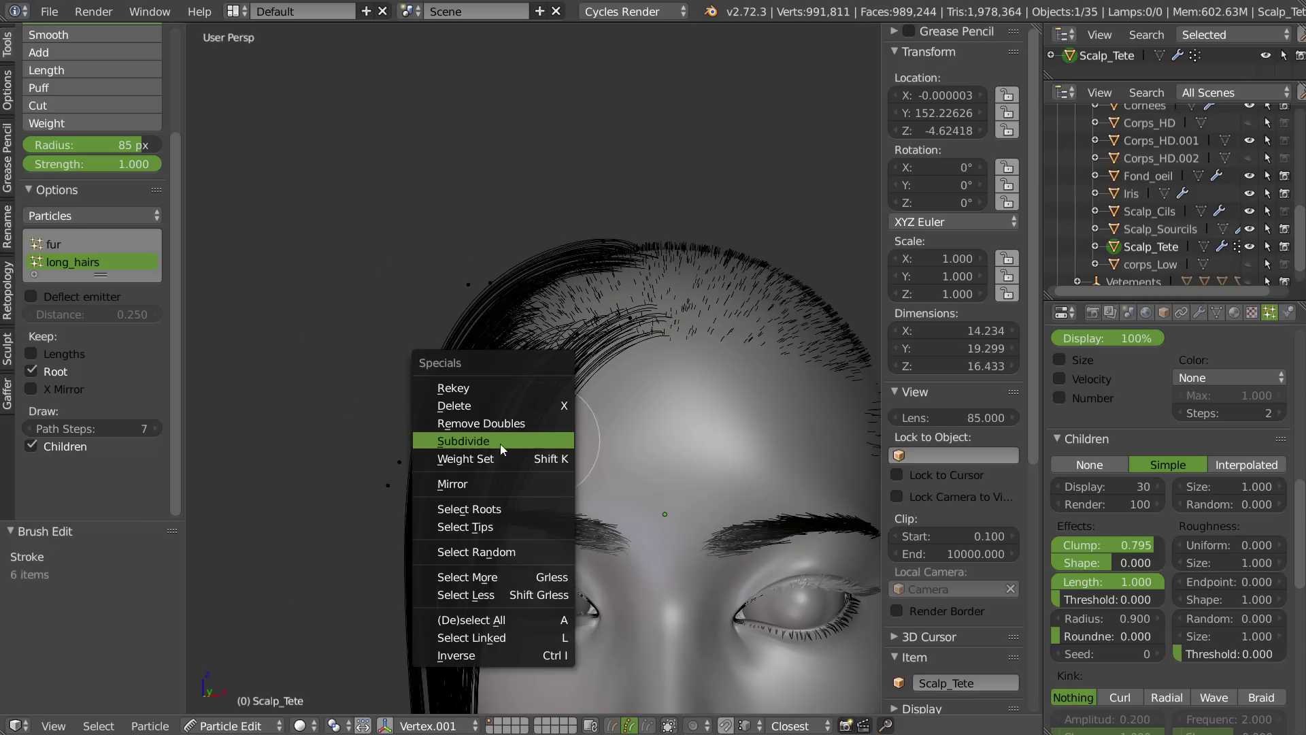
pyautogui.click(500, 445)
pyautogui.moveTo(519, 476)
pyautogui.keyDown('shift'); pyautogui.mouseDown(button='middle')
pyautogui.moveTo(524, 289)
pyautogui.moveTo(512, 245)
pyautogui.mouseUp(button='middle'); pyautogui.keyUp('shift')
pyautogui.moveTo(509, 376); pyautogui.dragTo(481, 356, button='middle')
pyautogui.moveTo(515, 352); pyautogui.dragTo(543, 353)
pyautogui.moveTo(543, 354); pyautogui.dragTo(488, 350, button='middle')
pyautogui.moveTo(536, 343); pyautogui.dragTo(542, 342)
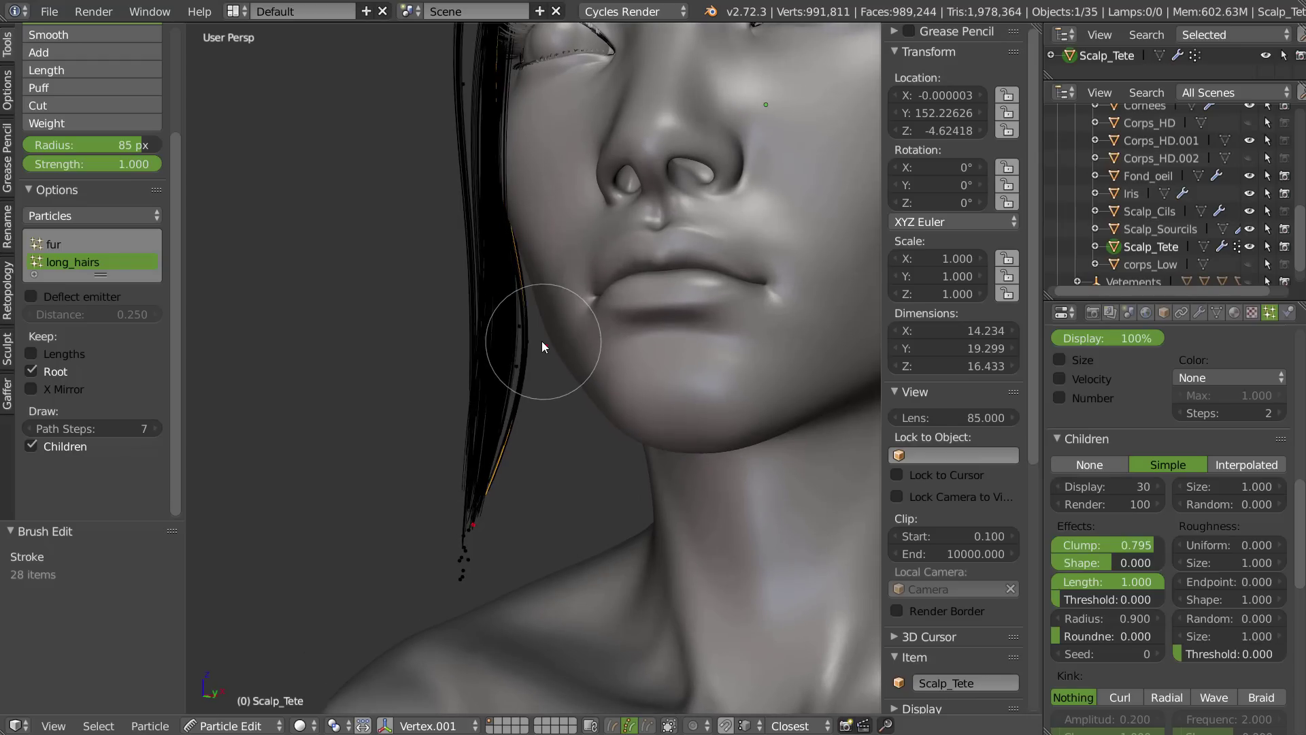
# - Finish combing the eyebrow strand's lower length and tip to sit with the other strands
pyautogui.moveTo(539, 254); pyautogui.dragTo(577, 248, button='middle')
pyautogui.moveTo(480, 160); pyautogui.dragTo(437, 279)
pyautogui.moveTo(437, 279)
pyautogui.mouseDown(button='middle')
pyautogui.moveTo(604, 283)
pyautogui.moveTo(574, 480)
pyautogui.mouseUp(button='middle')
pyautogui.moveTo(534, 529); pyautogui.dragTo(560, 520)
# - Switch to the Add brush for placing more guide hairs and inspect the side of the scalp for gaps
pyautogui.keyDown('shift'); pyautogui.moveTo(570, 263); pyautogui.dragTo(568, 413, button='middle'); pyautogui.keyUp('shift')
pyautogui.moveTo(568, 414); pyautogui.dragTo(486, 414, button='middle')
pyautogui.moveTo(486, 414)
pyautogui.keyDown('shift'); pyautogui.mouseDown(button='middle')
pyautogui.moveTo(490, 558)
pyautogui.moveTo(503, 578)
pyautogui.mouseUp(button='middle'); pyautogui.keyUp('shift')
pyautogui.moveTo(508, 323); pyautogui.dragTo(548, 378, button='middle')
pyautogui.keyDown('shift'); pyautogui.moveTo(534, 274); pyautogui.dragTo(565, 322, button='middle'); pyautogui.keyUp('shift')
pyautogui.rightClick(566, 324)
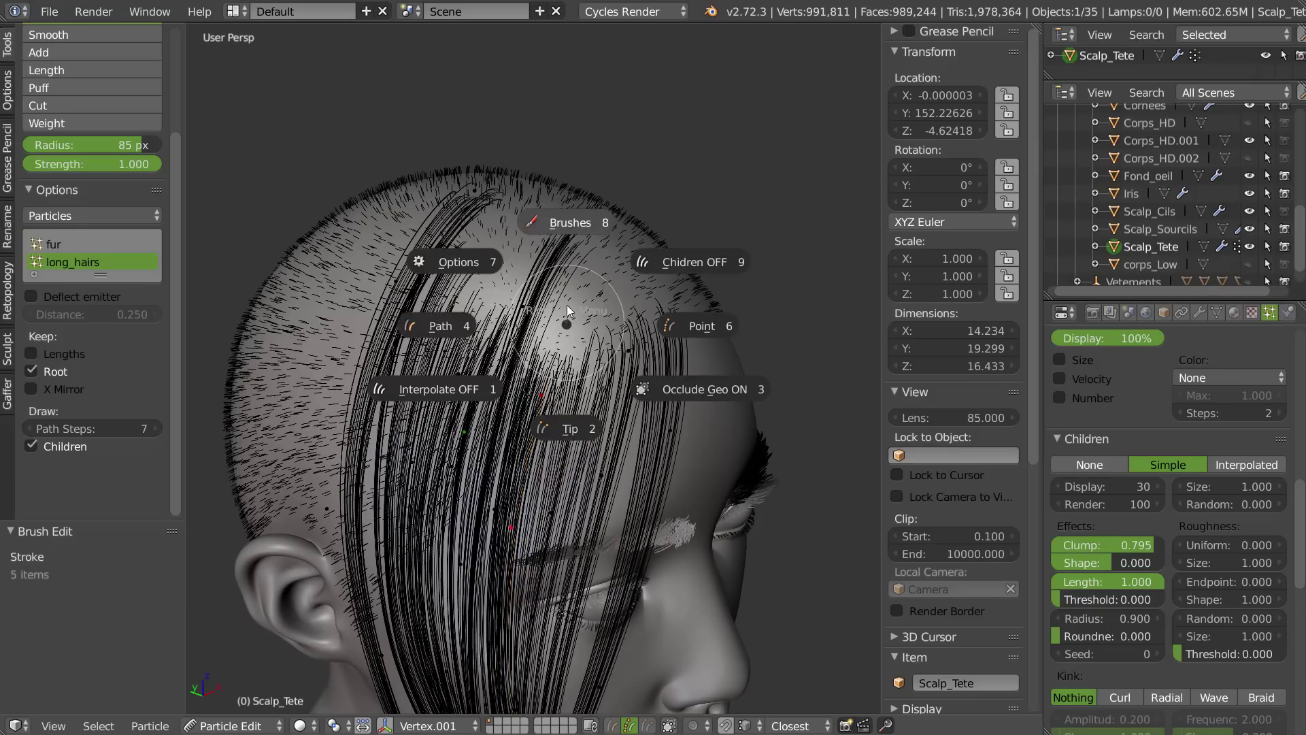
pyautogui.click(548, 224)
pyautogui.click(453, 161)
pyautogui.moveTo(511, 282); pyautogui.dragTo(505, 284, button='middle')
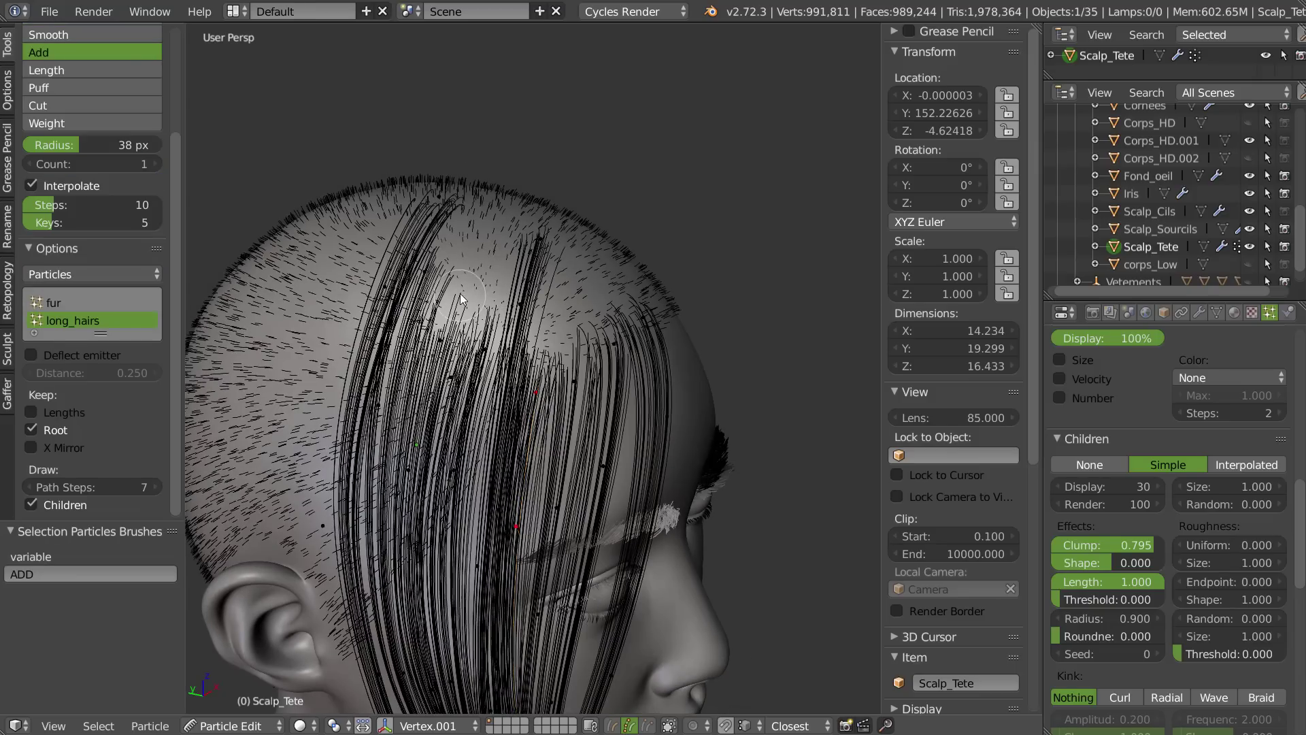
pyautogui.moveTo(600, 356)
pyautogui.mouseDown(button='middle')
pyautogui.moveTo(539, 350)
pyautogui.moveTo(655, 378)
pyautogui.moveTo(604, 376)
pyautogui.moveTo(623, 246)
pyautogui.mouseUp(button='middle')
pyautogui.moveTo(618, 367); pyautogui.dragTo(611, 342, button='middle')
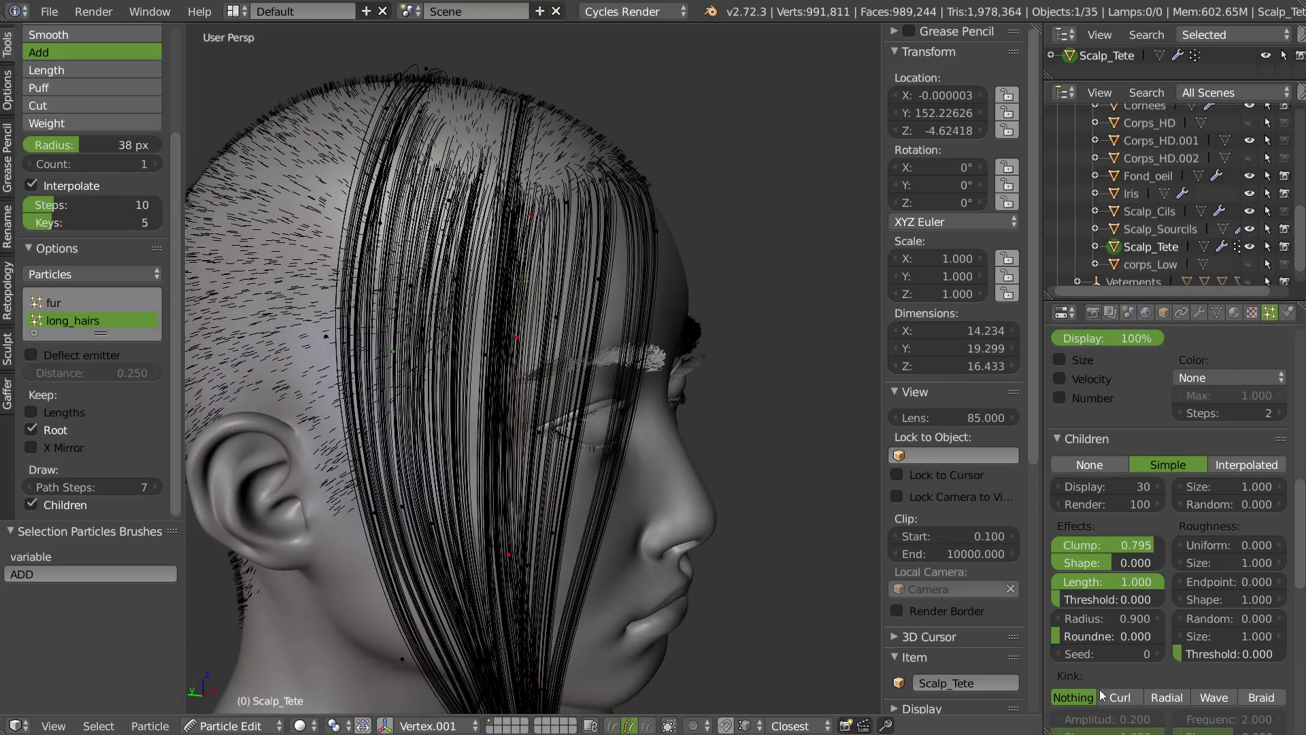
pyautogui.moveTo(512, 151); pyautogui.dragTo(434, 174, button='middle')
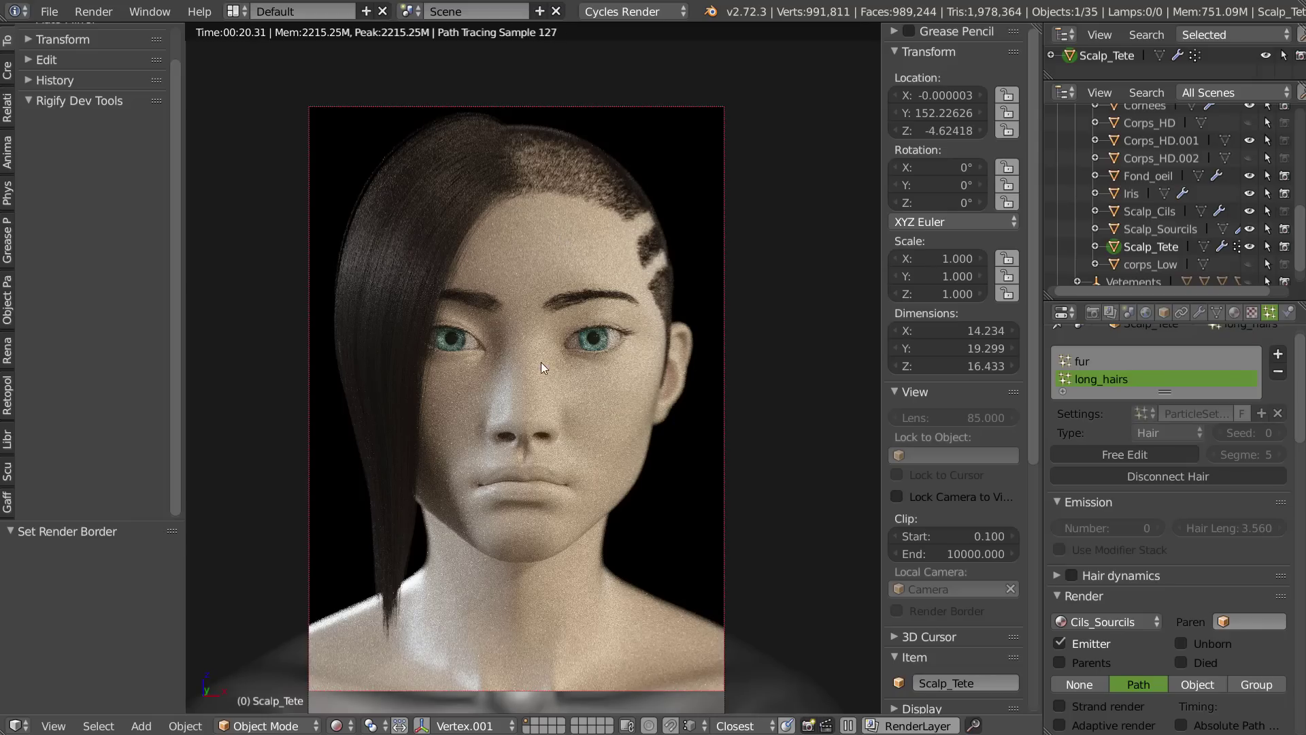
# - Limit the rendered preview to a border around the head and view the hair from the side and close to the hairline
pyautogui.moveTo(459, 349); pyautogui.dragTo(530, 351, button='middle')
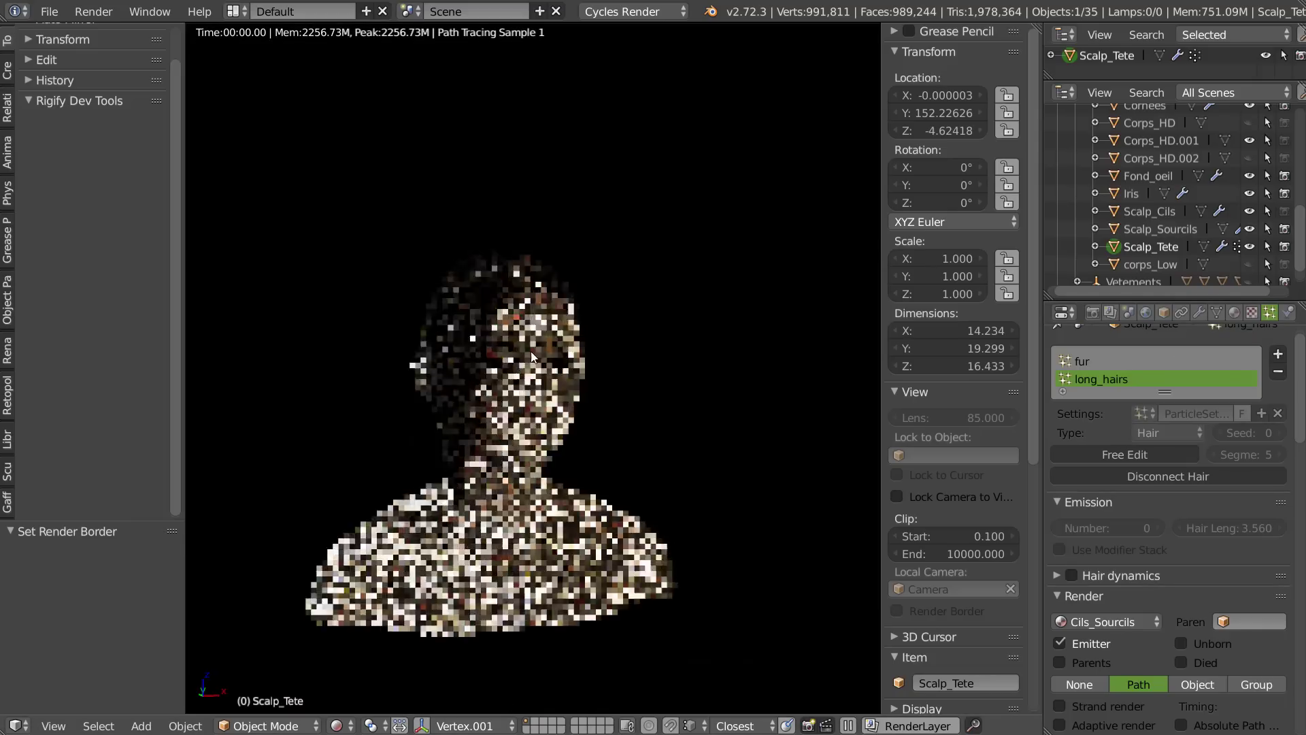
pyautogui.scroll(2, 497, 334)
pyautogui.hotkey('ctrl', 'b')
pyautogui.moveTo(701, 146); pyautogui.dragTo(343, 647)
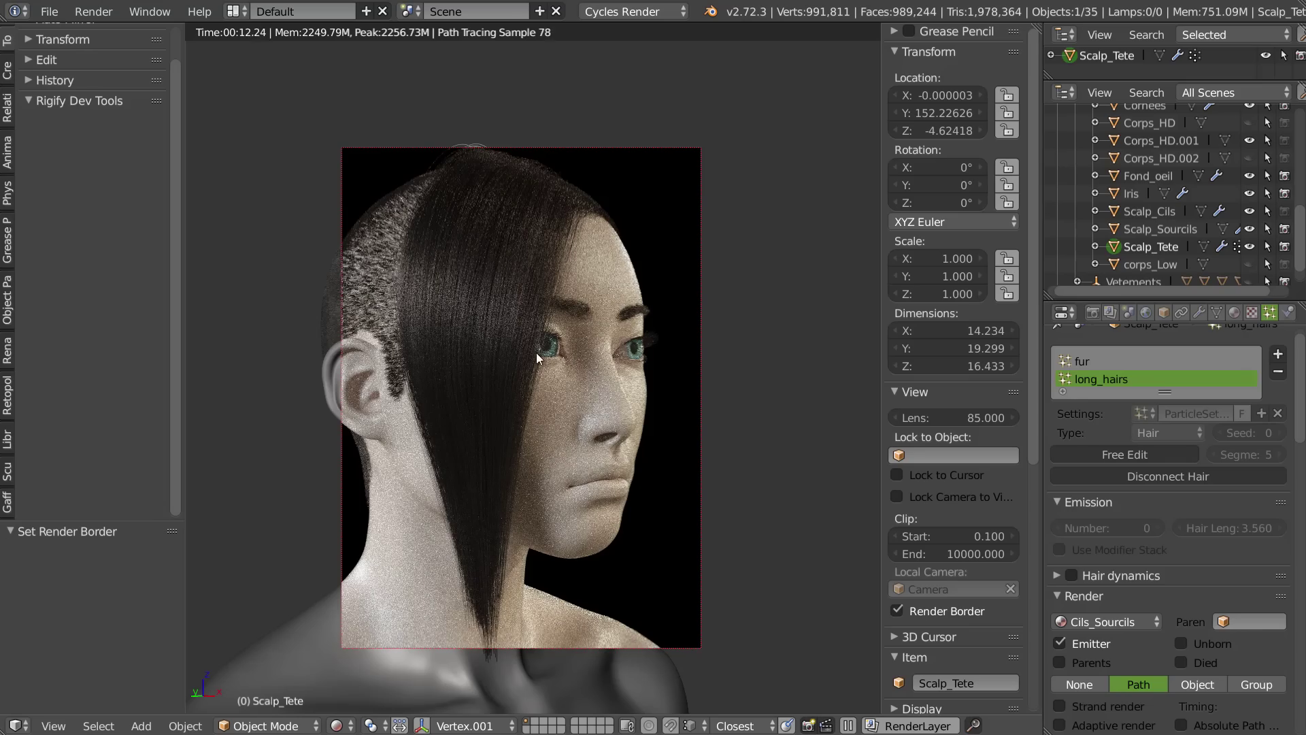
pyautogui.moveTo(421, 272); pyautogui.dragTo(491, 423, button='middle')
pyautogui.scroll(2, 502, 251)
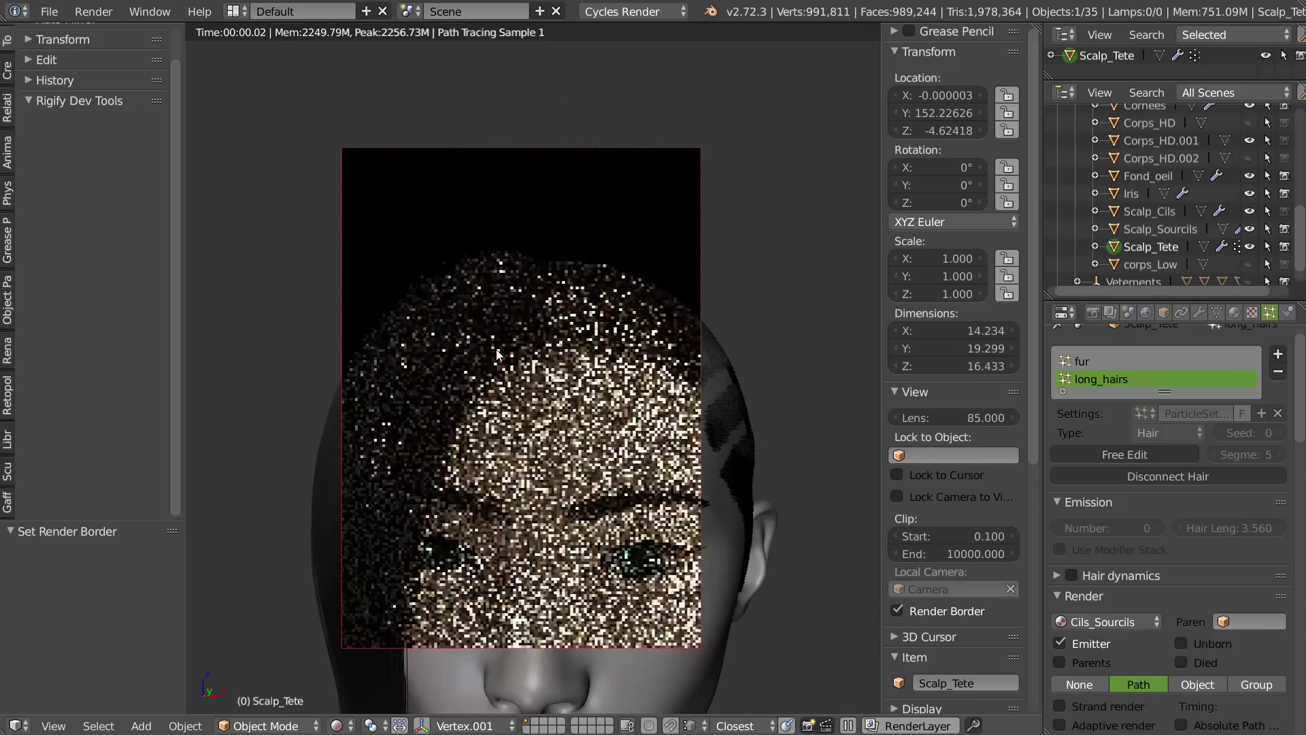
# - Select the fur particle system, examine the children, vertex group and Cycles hair settings, and inspect the rendered hairline from above
pyautogui.click(1078, 363)
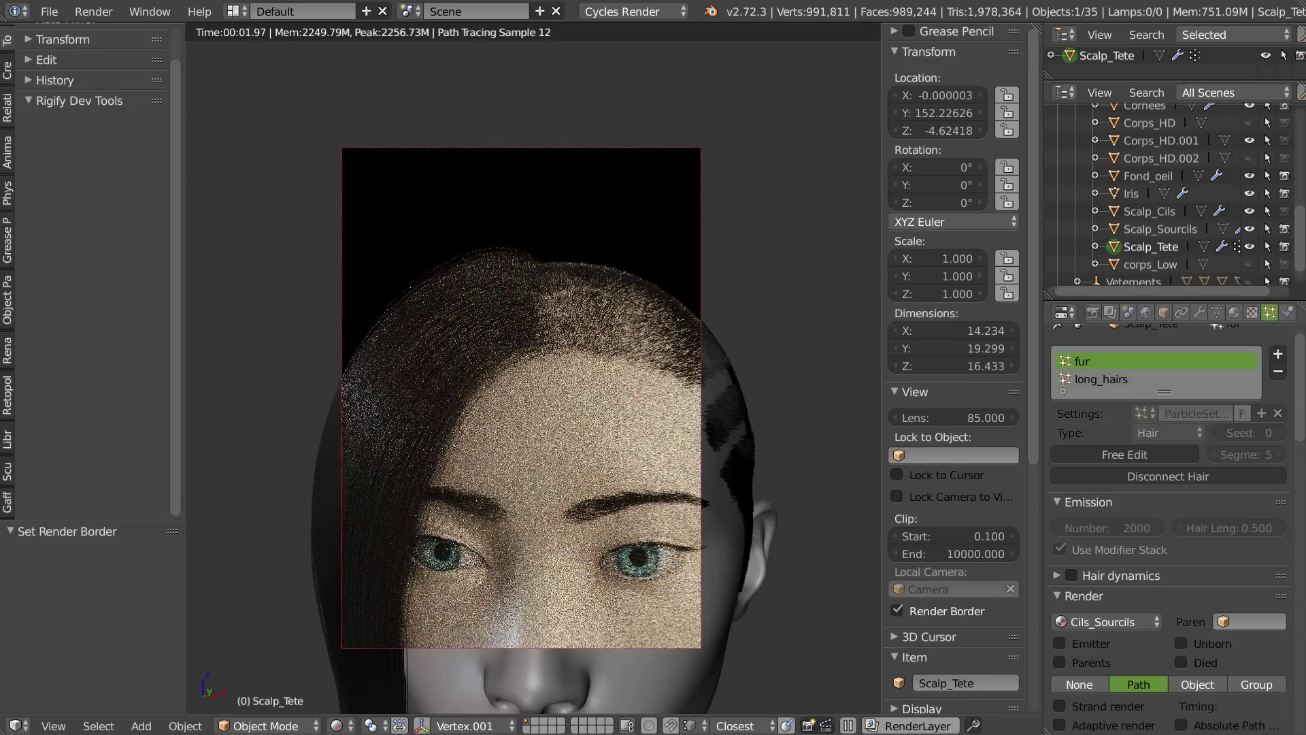
pyautogui.moveTo(1128, 664); pyautogui.dragTo(1126, 325, button='middle')
pyautogui.moveTo(1132, 596); pyautogui.dragTo(1125, 143, button='middle')
pyautogui.moveTo(1143, 477); pyautogui.dragTo(1130, 96, button='middle')
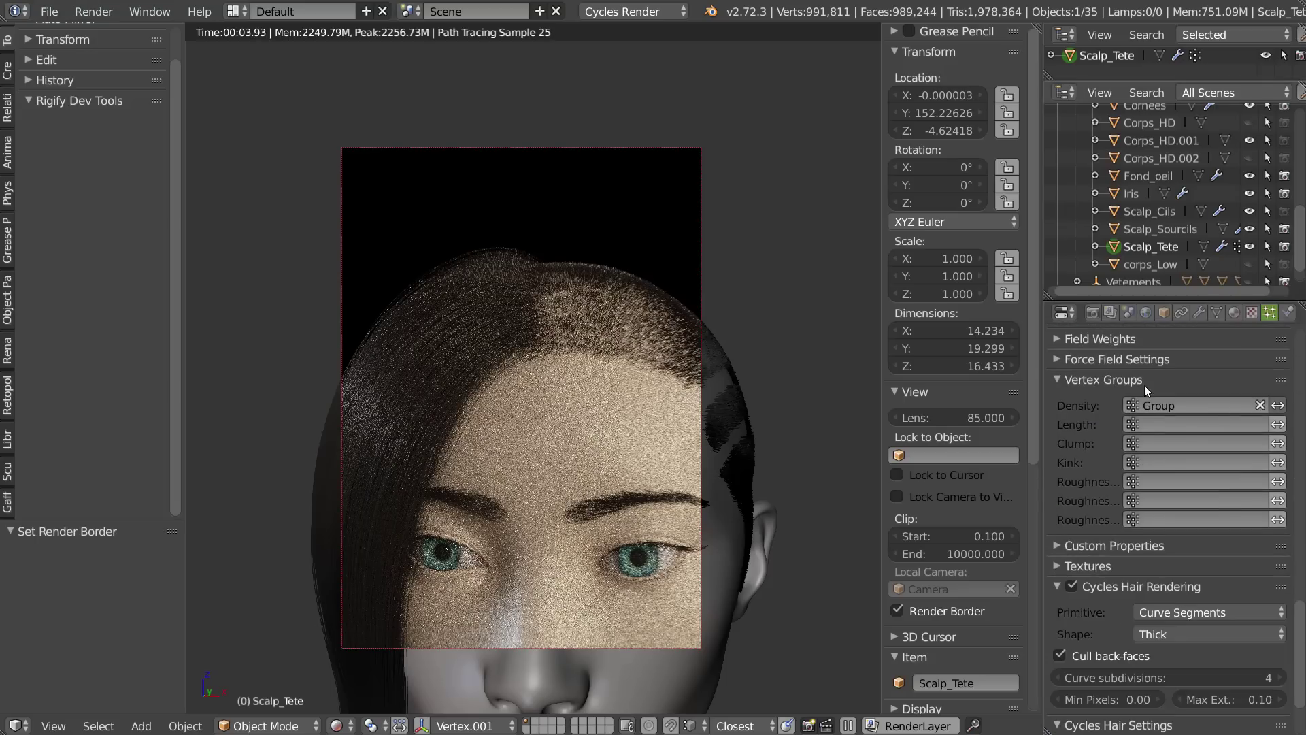
pyautogui.moveTo(1141, 611); pyautogui.dragTo(1131, 440, button='middle')
pyautogui.moveTo(1109, 354); pyautogui.dragTo(1060, 692, button='middle')
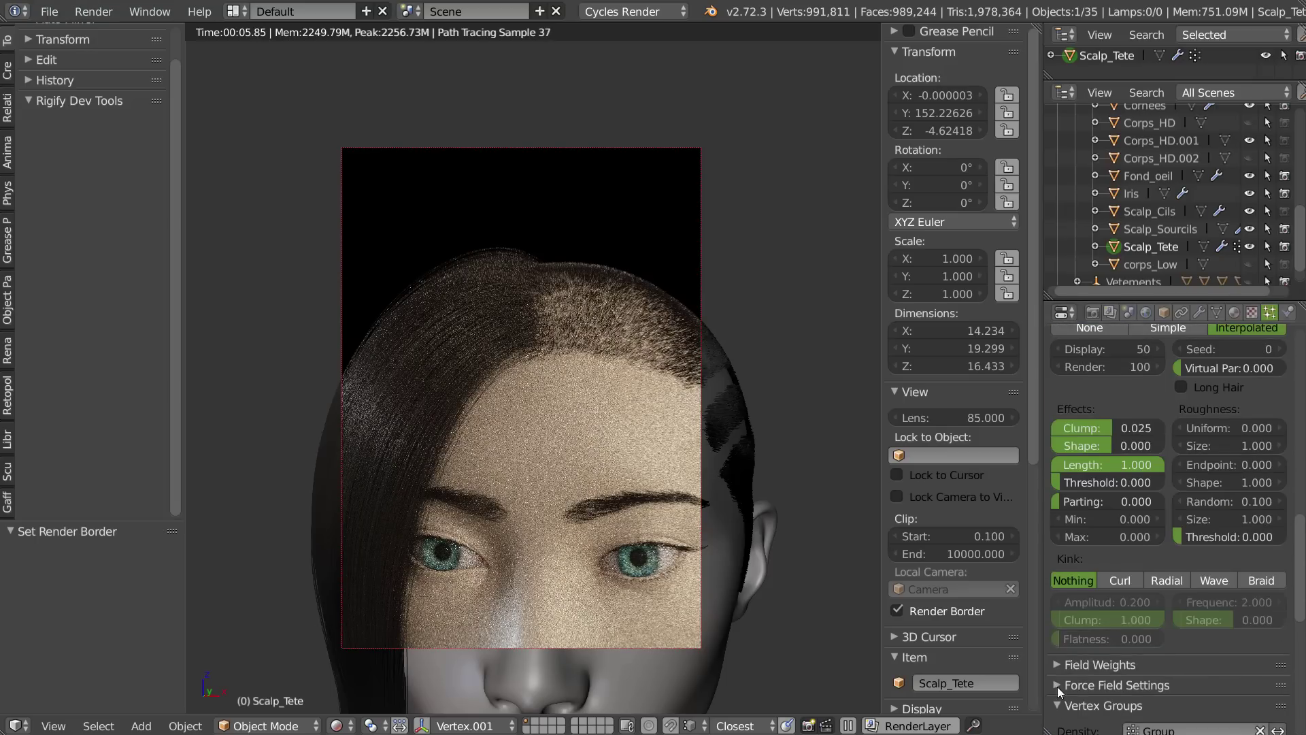
pyautogui.moveTo(1097, 344); pyautogui.dragTo(1087, 714, button='middle')
pyautogui.click(1094, 350)
pyautogui.moveTo(1100, 593); pyautogui.dragTo(1091, 163, button='middle')
pyautogui.moveTo(1108, 633); pyautogui.dragTo(1100, 123, button='middle')
pyautogui.moveTo(1126, 667); pyautogui.dragTo(1125, 413, button='middle')
pyautogui.moveTo(1126, 578); pyautogui.dragTo(1130, 310, button='middle')
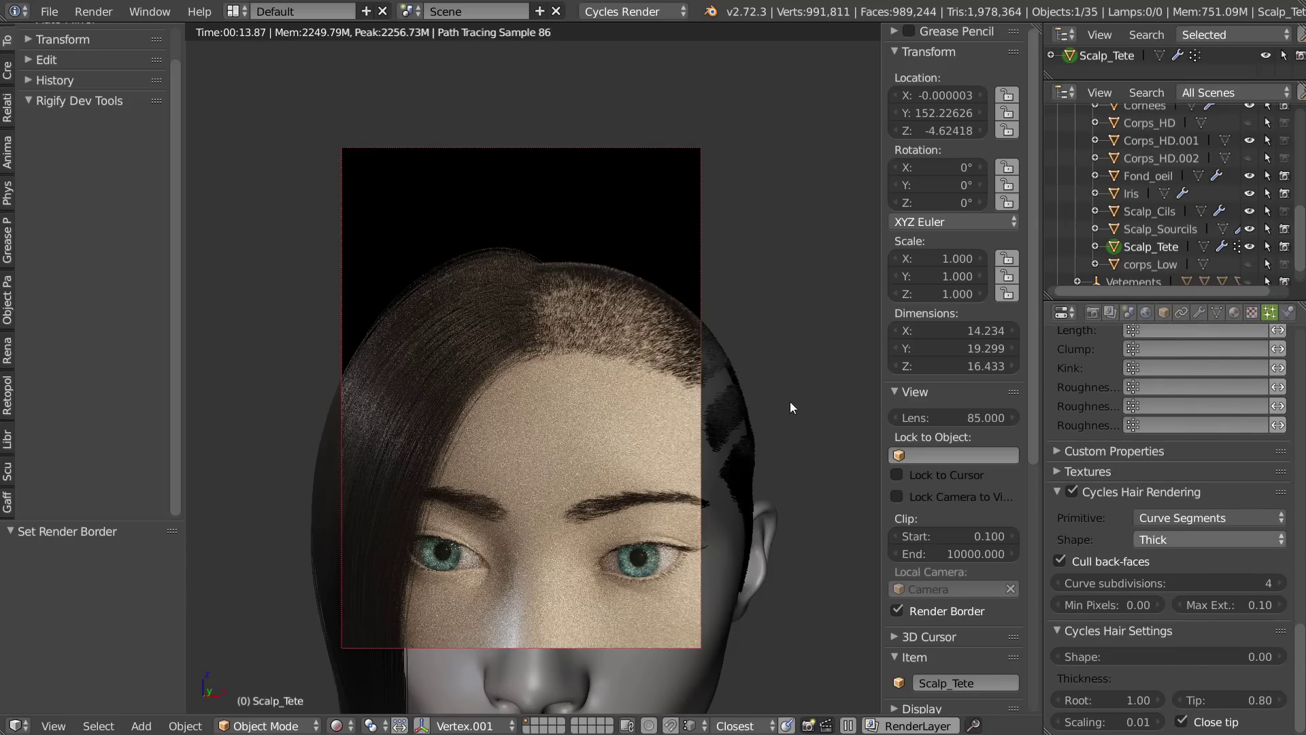
pyautogui.moveTo(527, 382); pyautogui.dragTo(533, 454, button='middle')
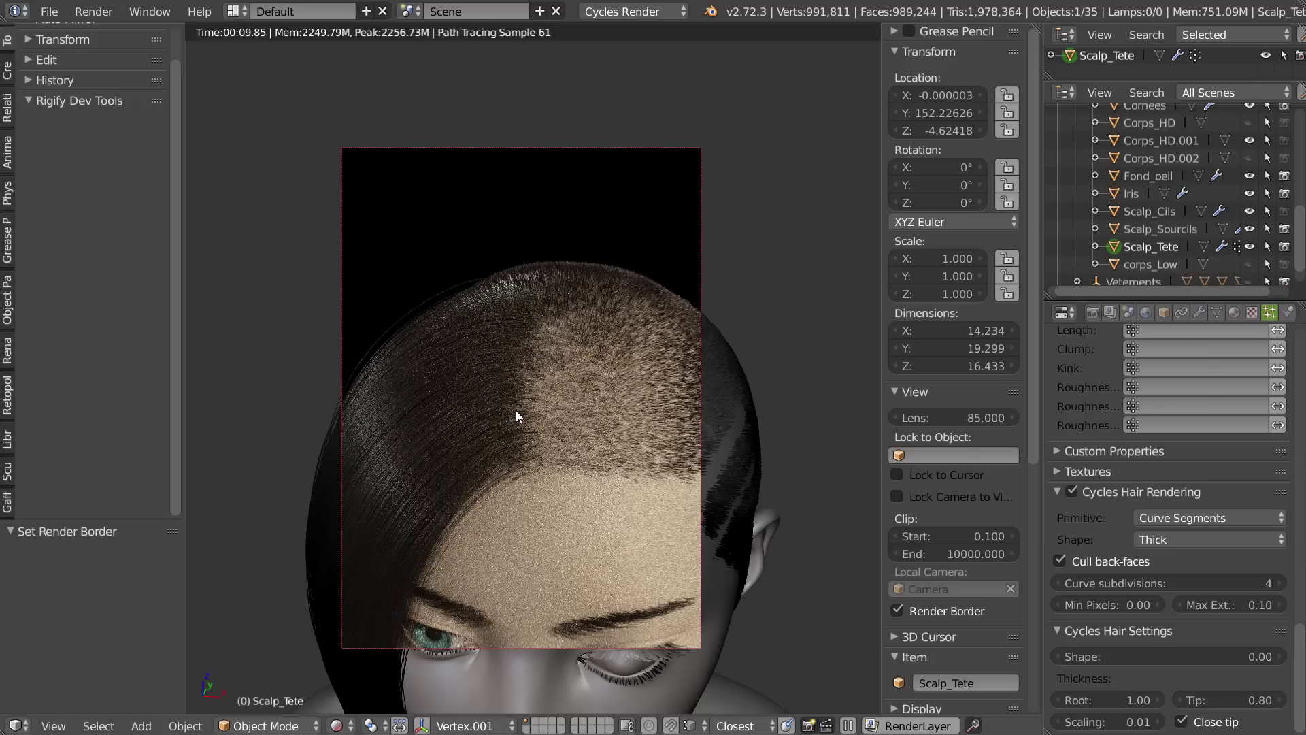
# - Inspect the rendered shaved side of the head in profile and return the viewport to solid shading
pyautogui.moveTo(602, 344); pyautogui.dragTo(524, 306, button='middle')
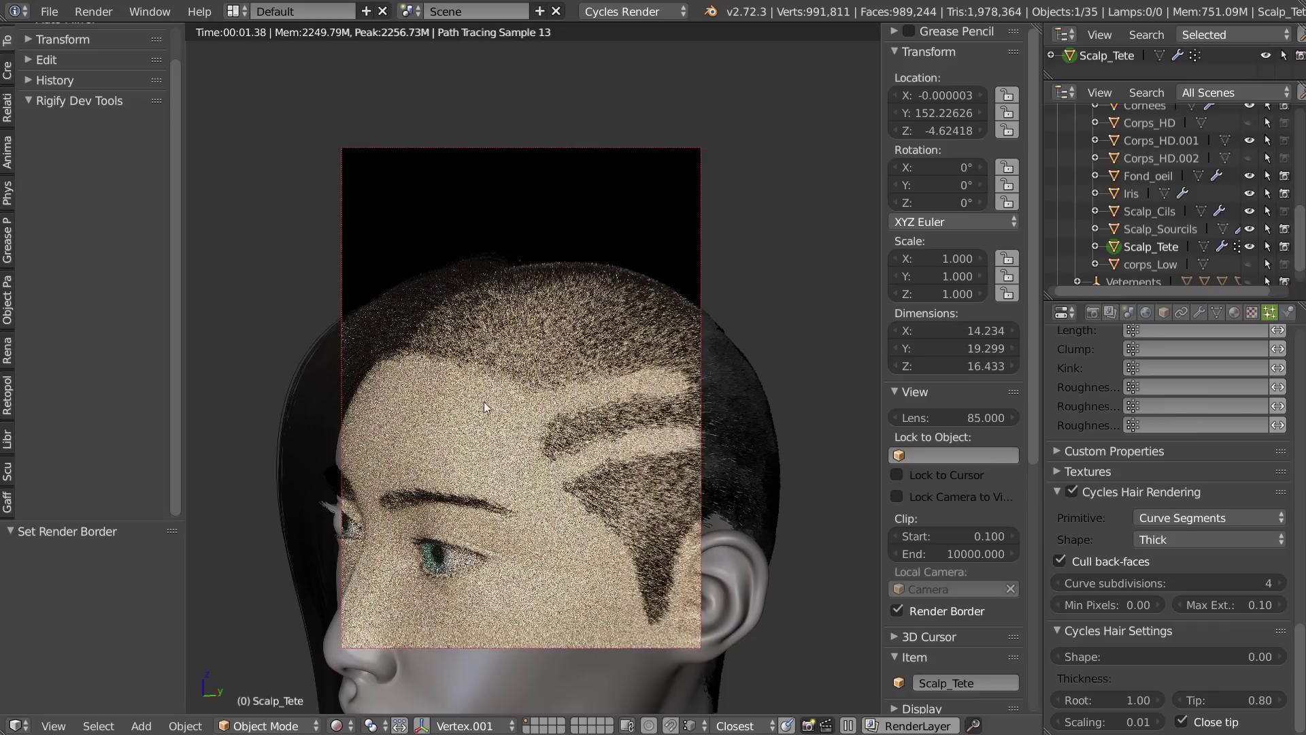
pyautogui.scroll(-1, 483, 415)
pyautogui.keyDown('shift'); pyautogui.moveTo(485, 460); pyautogui.dragTo(518, 349, button='middle'); pyautogui.keyUp('shift')
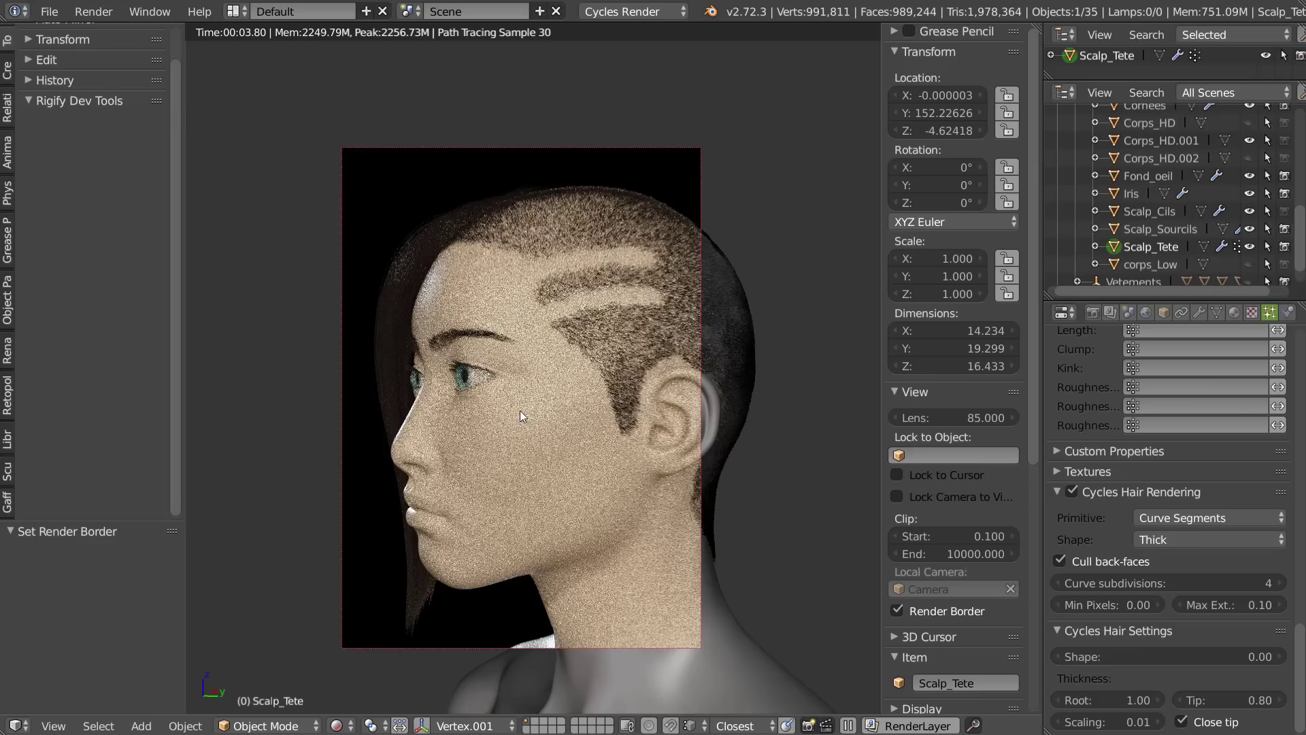
pyautogui.press('z')
pyautogui.moveTo(558, 355); pyautogui.dragTo(585, 346, button='middle')
pyautogui.scroll(12, 1197, 367)
pyautogui.scroll(10, 1170, 476)
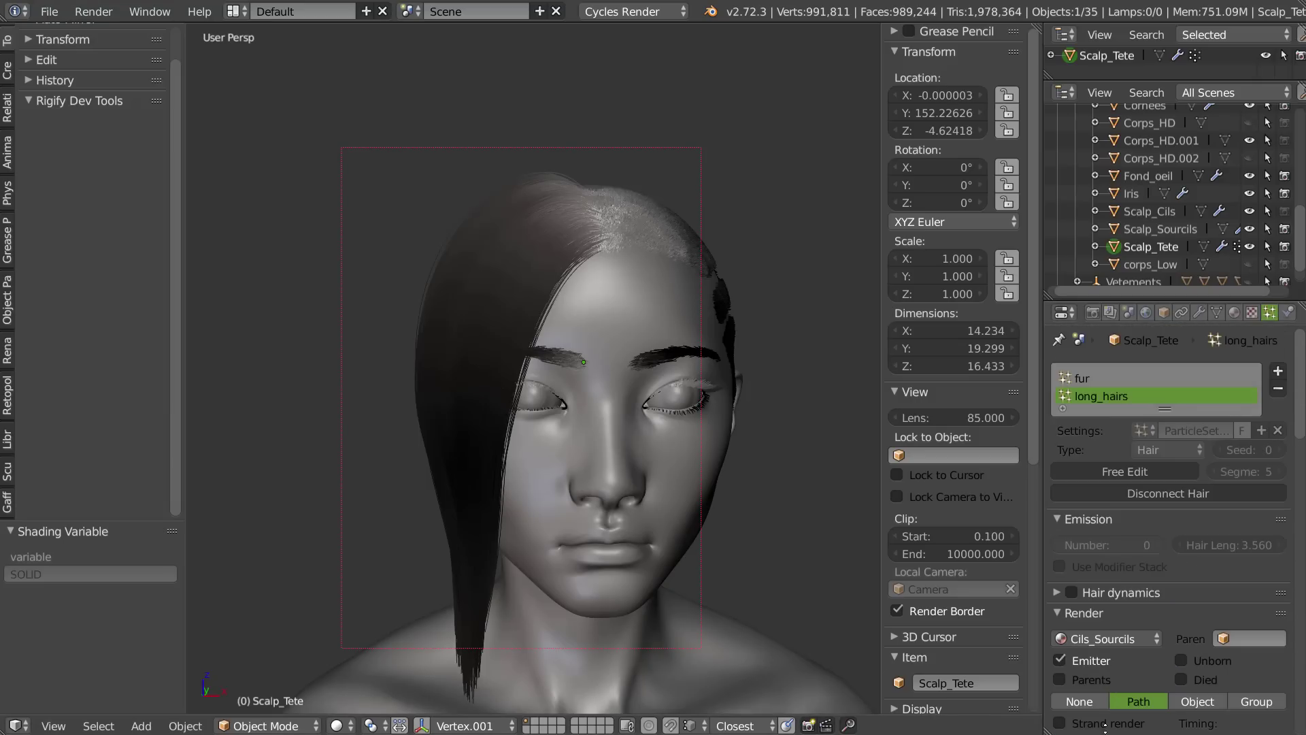
# - Try to snap the Scalp_Tete object to the 3D cursor, and undo it
pyautogui.moveTo(537, 359); pyautogui.dragTo(526, 333, button='middle')
pyautogui.rightClick(519, 347)
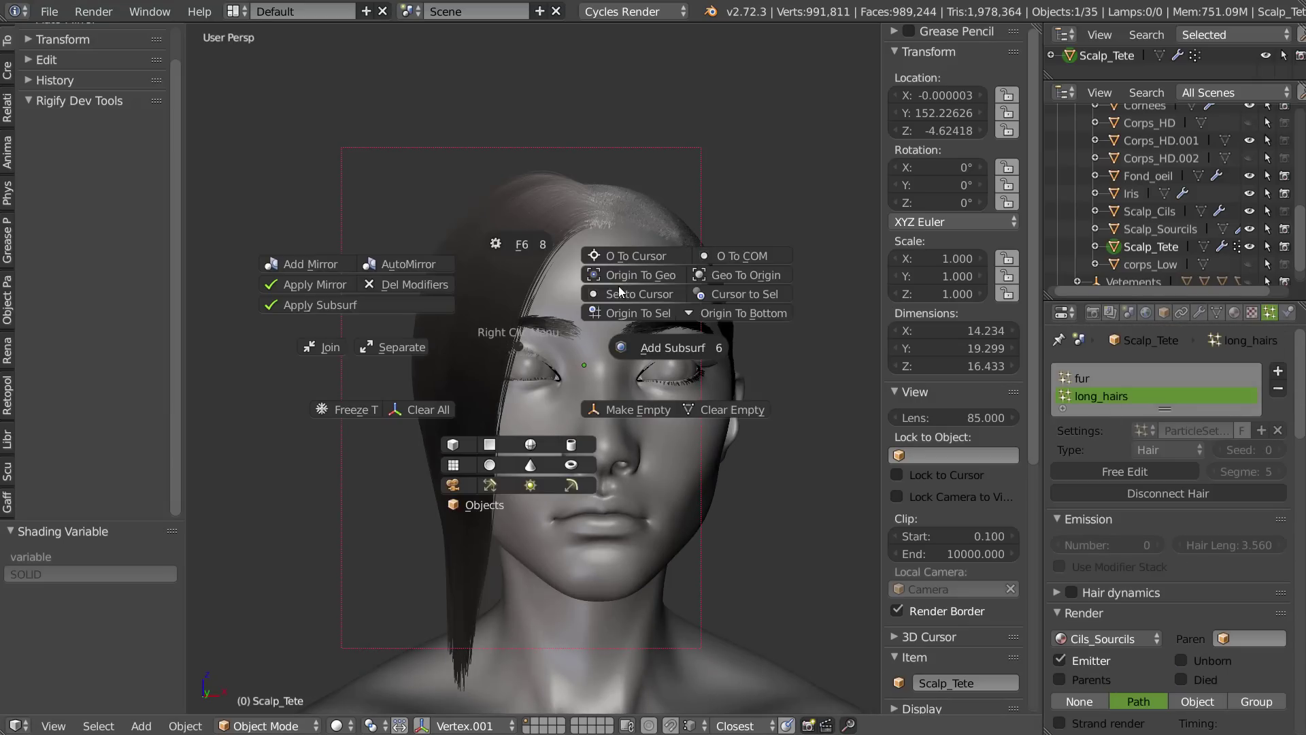
pyautogui.click(543, 322)
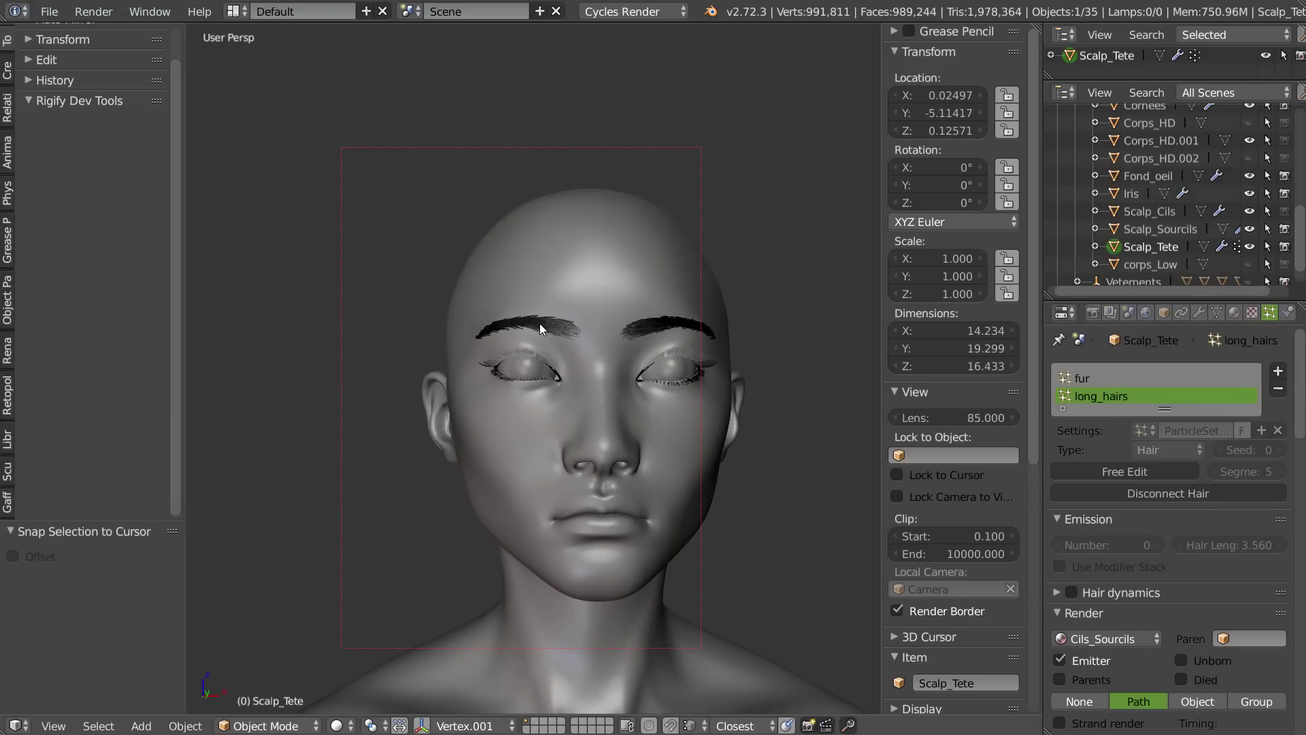
pyautogui.hotkey('ctrl', 'z')
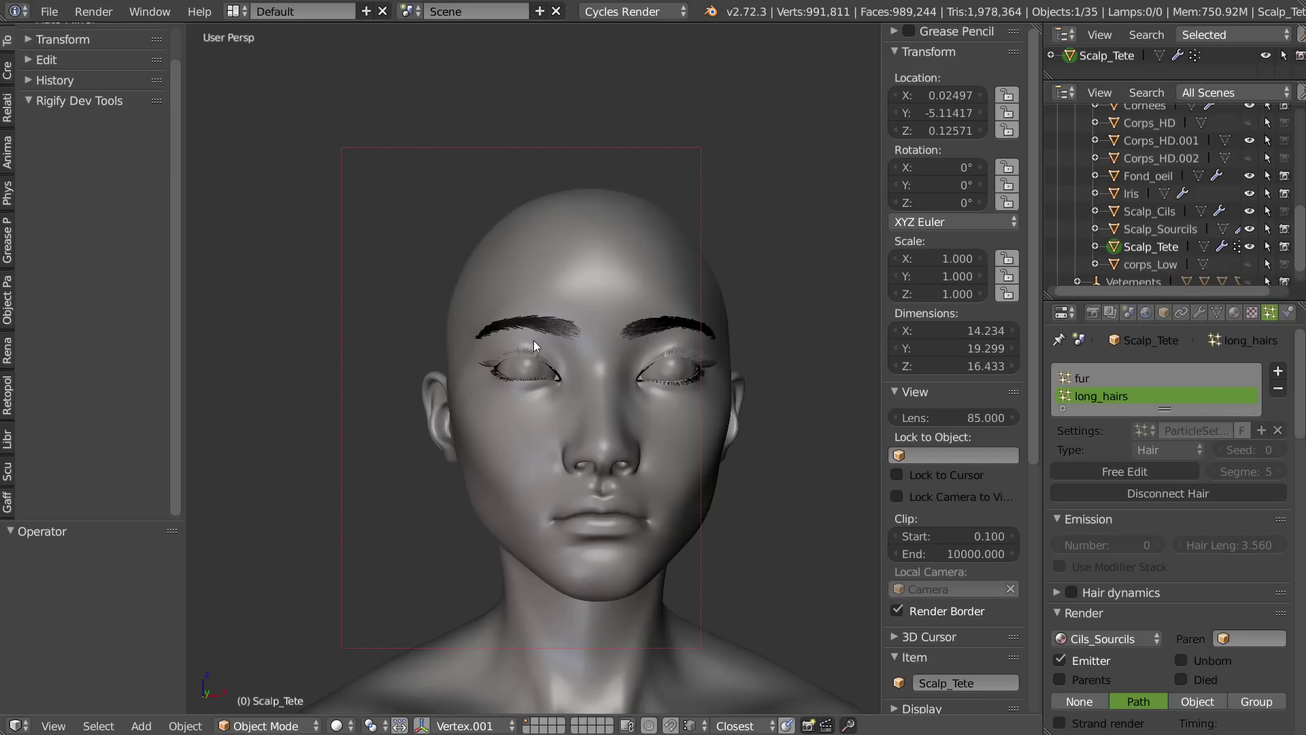
pyautogui.scroll(3, 533, 332)
pyautogui.scroll(-5, 533, 342)
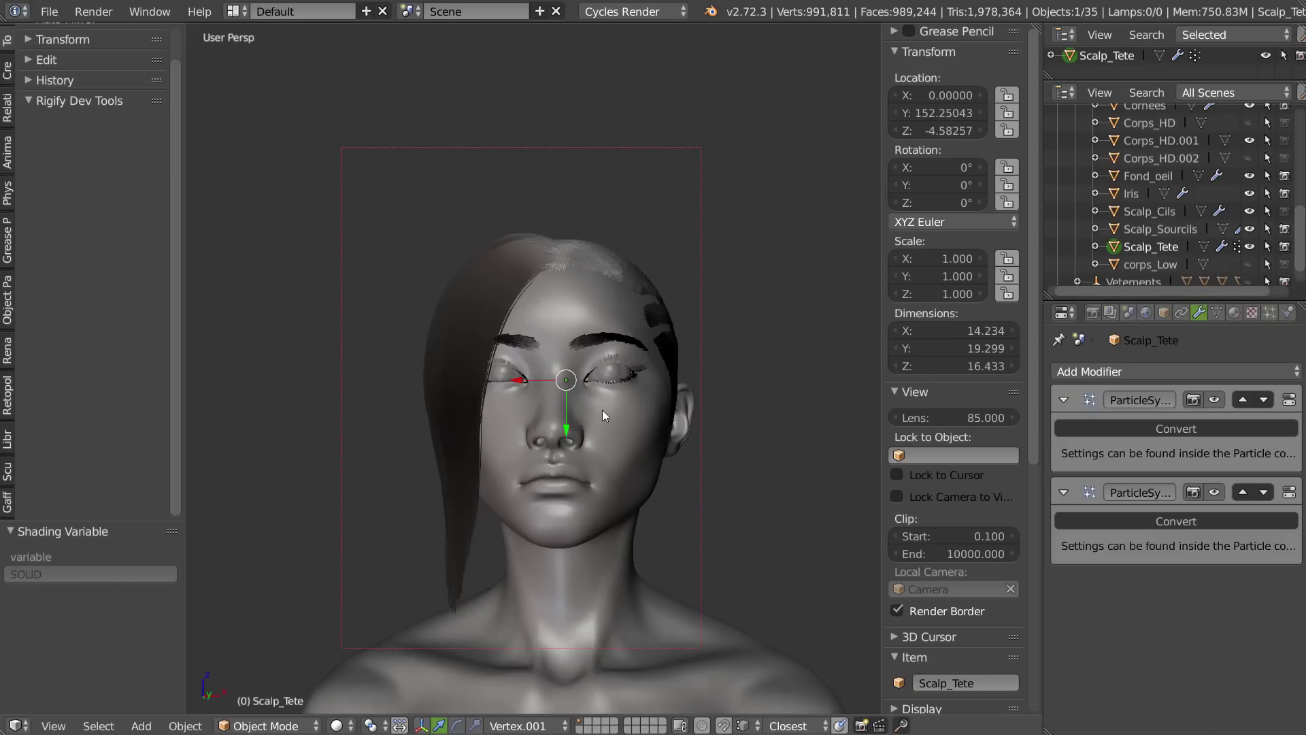
# - Apply all transforms on Scalp_Tete and set its origin to its geometry
pyautogui.moveTo(602, 410); pyautogui.dragTo(545, 365, button='middle')
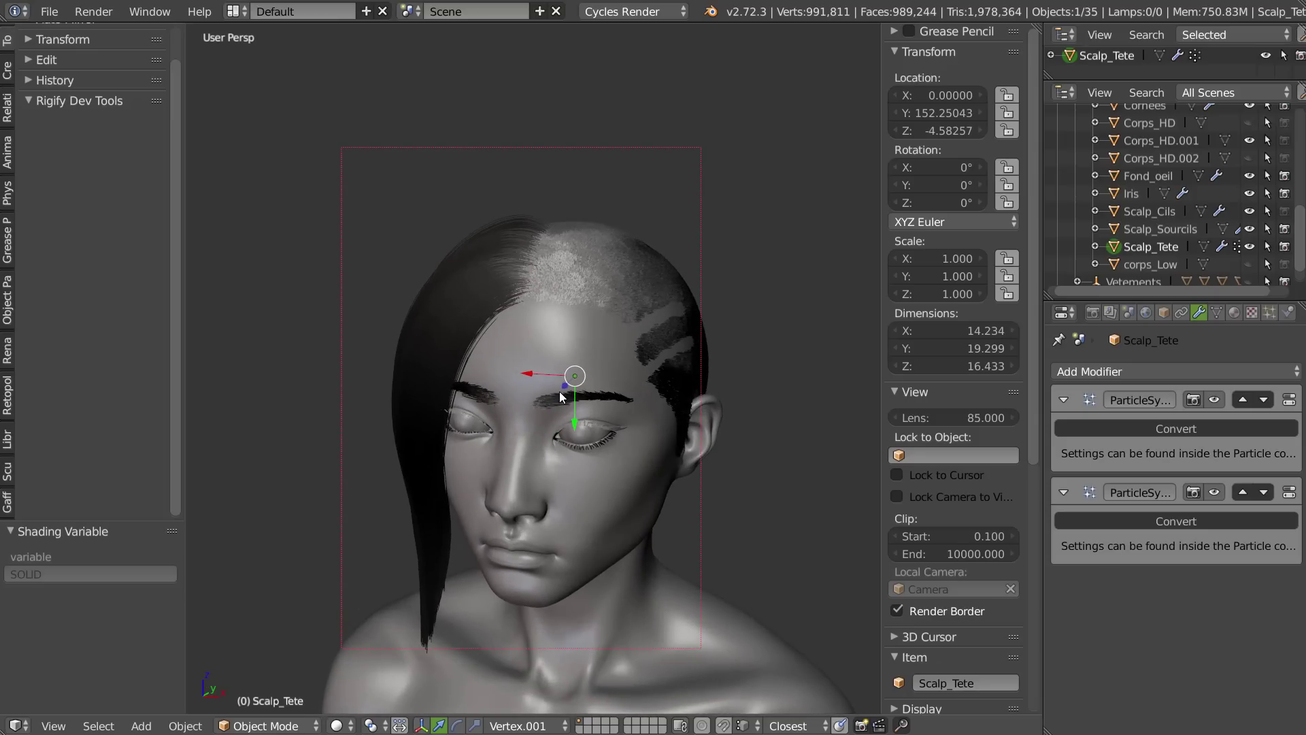
pyautogui.rightClick(591, 402)
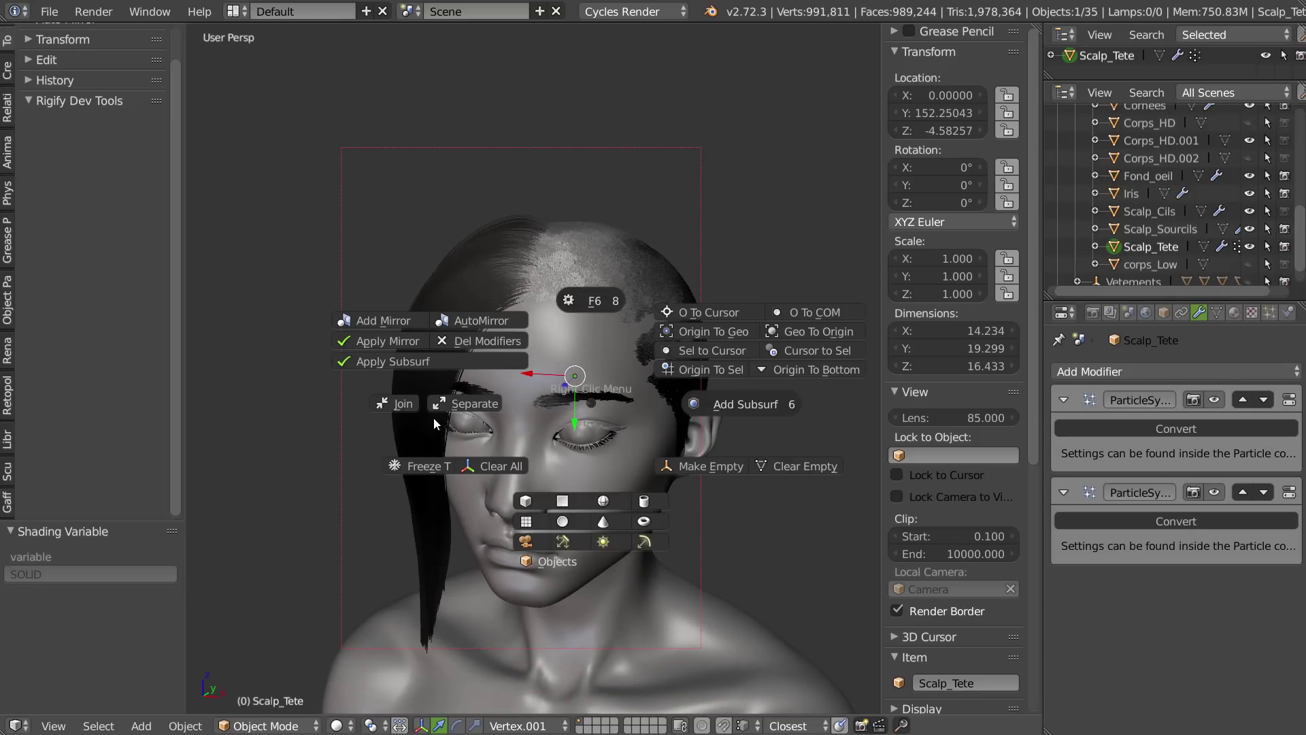
pyautogui.click(417, 467)
pyautogui.moveTo(483, 423); pyautogui.dragTo(578, 398, button='middle')
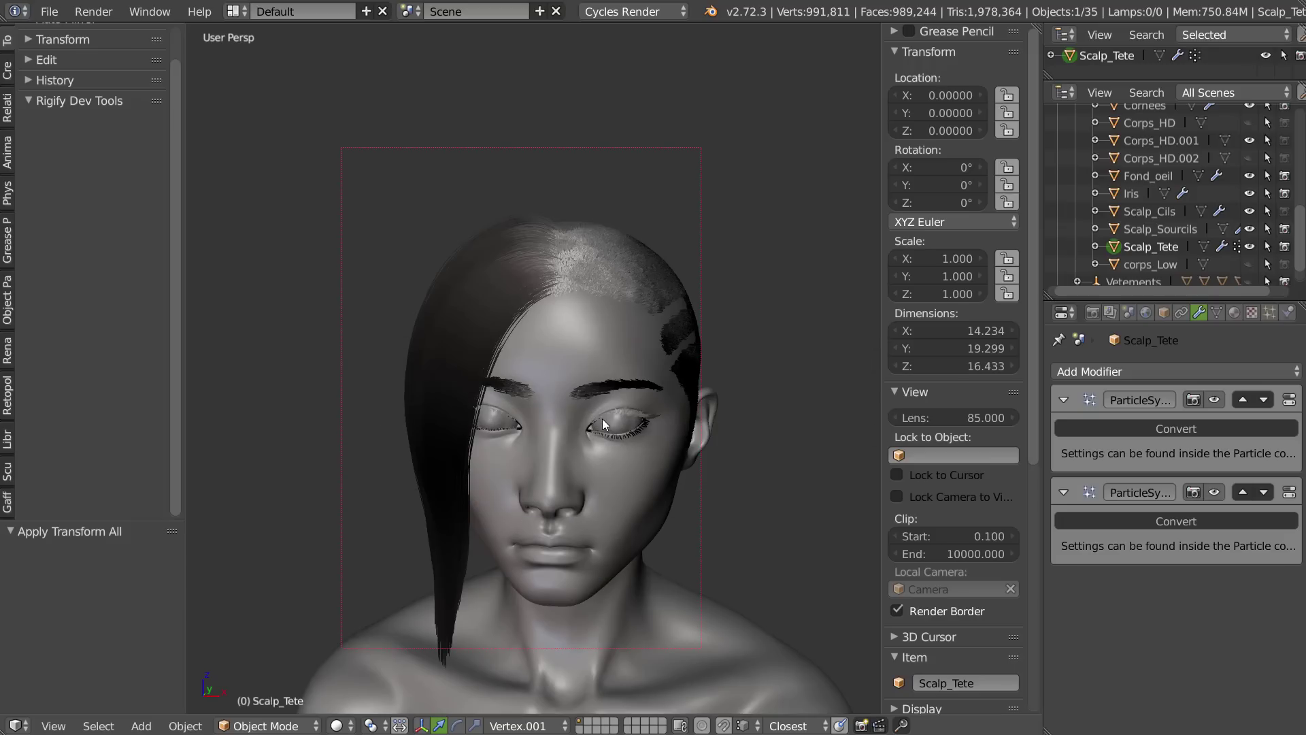
pyautogui.rightClick(602, 415)
pyautogui.click(713, 347)
# - Clear the render border around the head
pyautogui.moveTo(716, 346); pyautogui.dragTo(671, 325, button='middle')
pyautogui.hotkey('ctrl', 'alt', 'b')
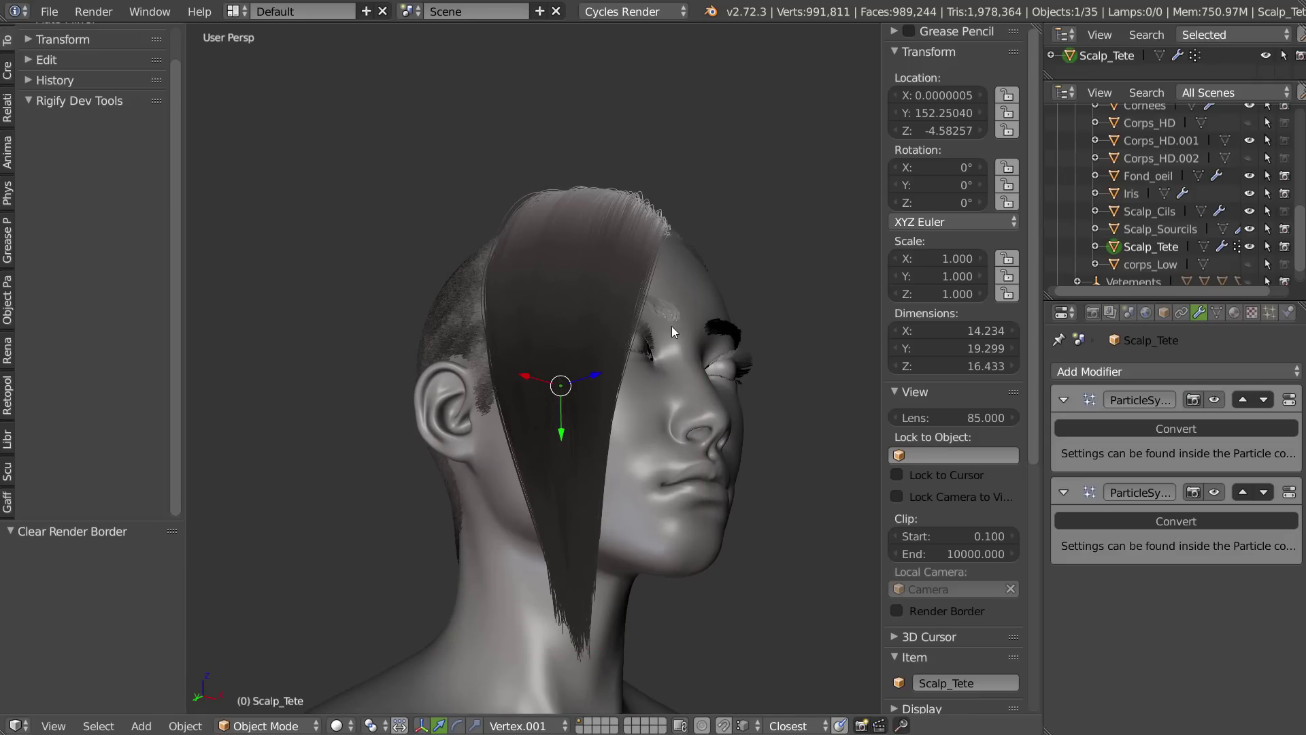
pyautogui.moveTo(580, 361); pyautogui.dragTo(544, 374, button='middle')
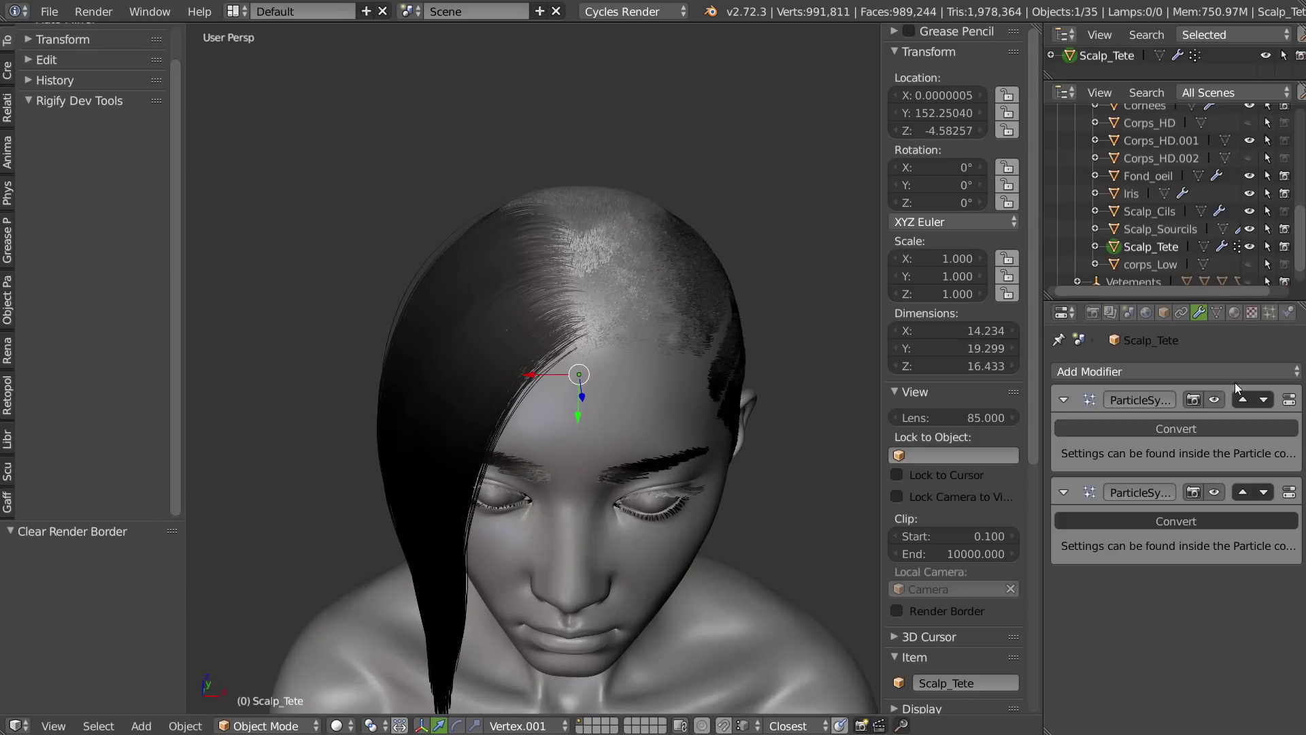
# - Add a third particle system of type Hair to Scalp_Tete with a hair length of 5.250
pyautogui.click(1270, 312)
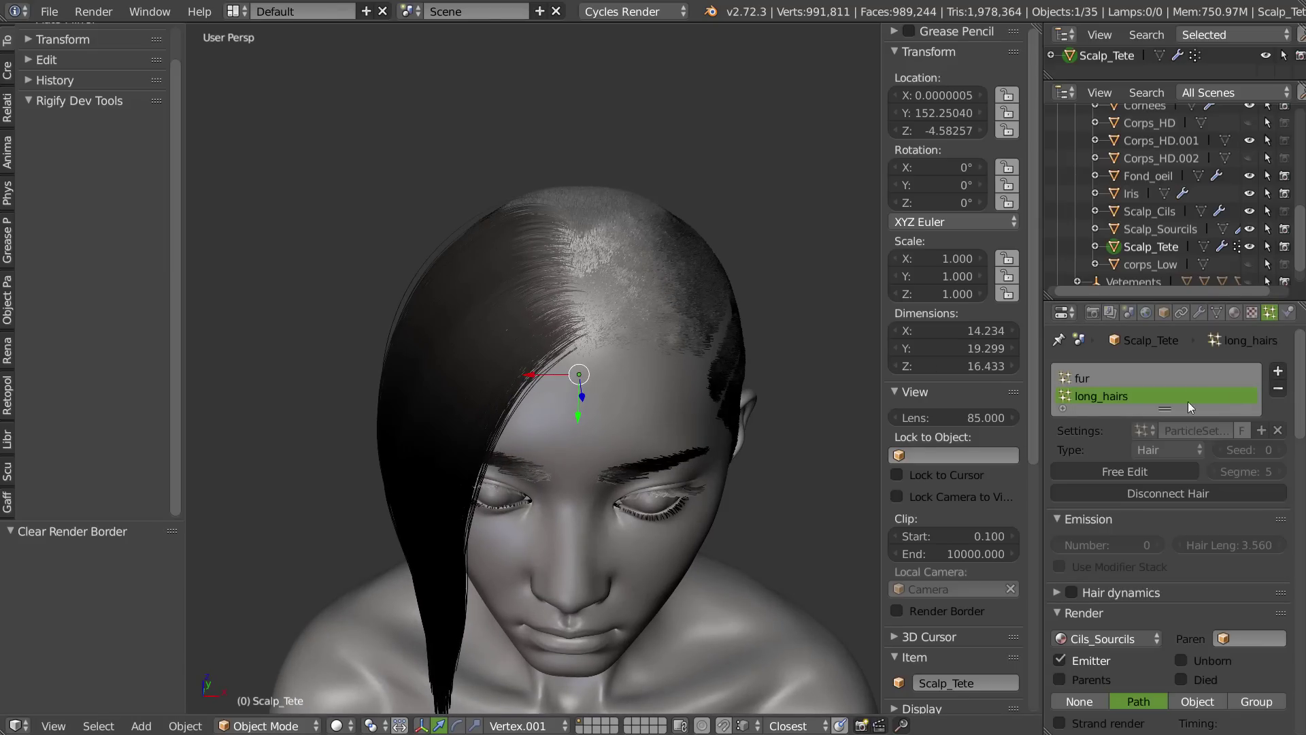
pyautogui.click(1278, 371)
pyautogui.click(1155, 468)
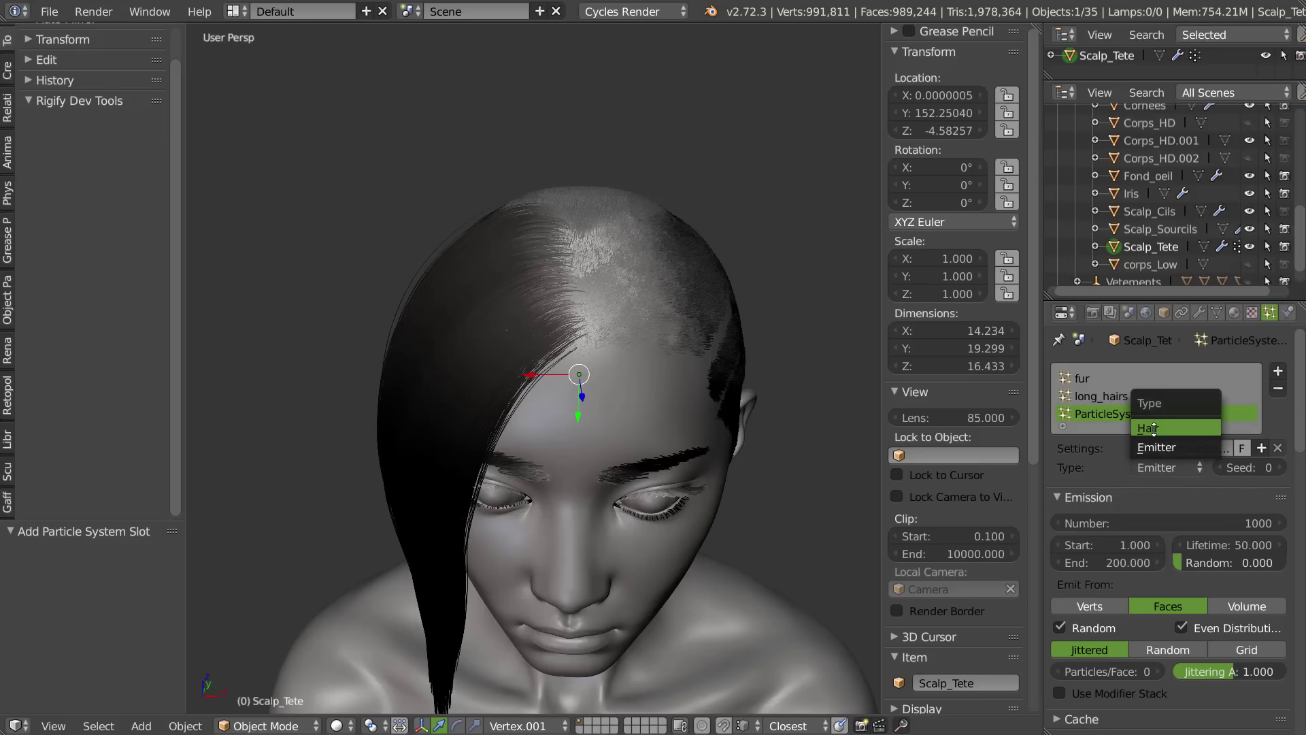
pyautogui.click(1154, 429)
pyautogui.moveTo(665, 426); pyautogui.dragTo(673, 354, button='middle')
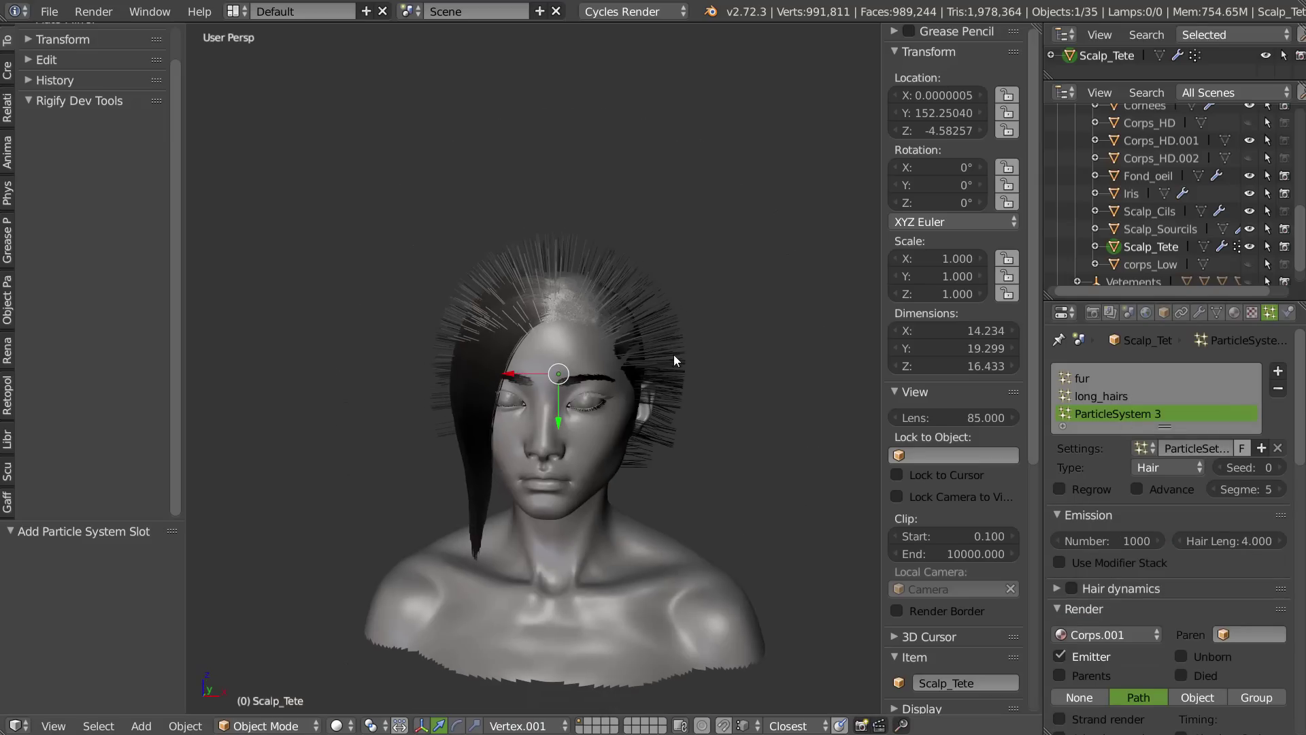
pyautogui.moveTo(1283, 552); pyautogui.dragTo(1297, 552)
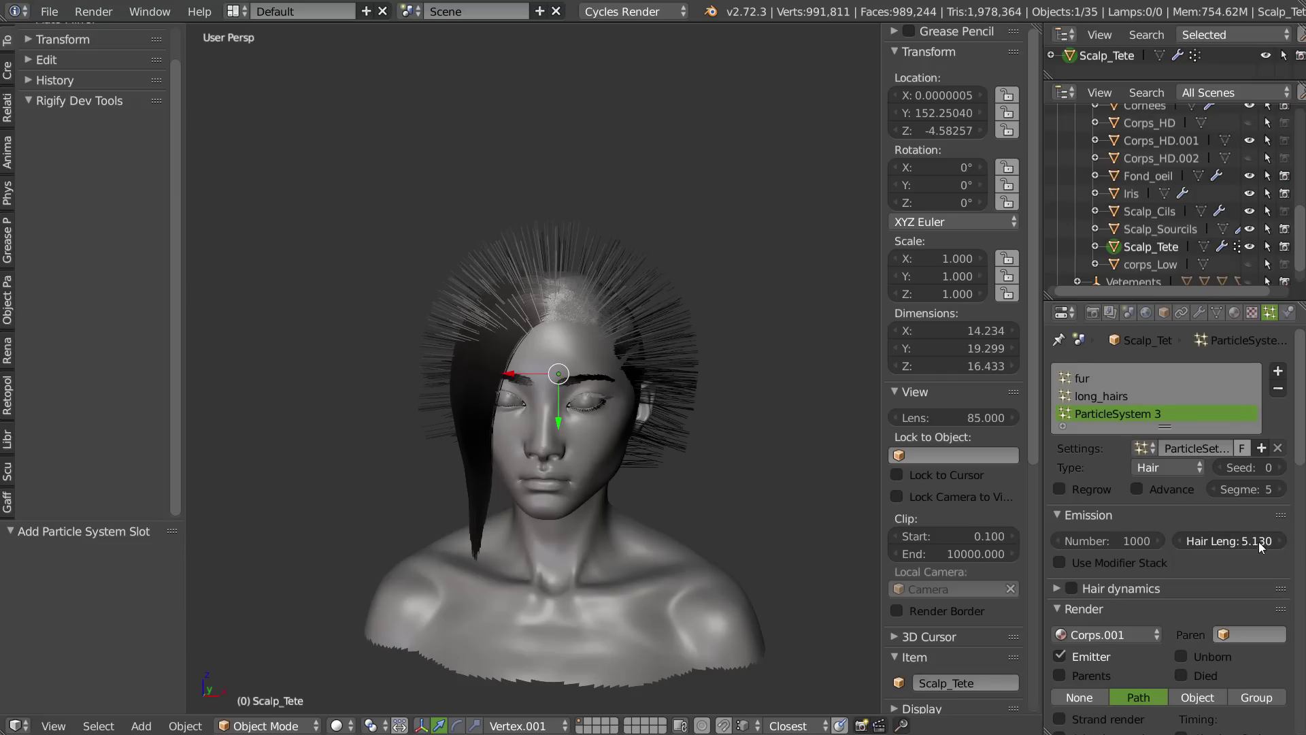
# - Set the displayed children of the long_hairs particle system to 10
pyautogui.click(1093, 396)
pyautogui.scroll(-10, 1113, 626)
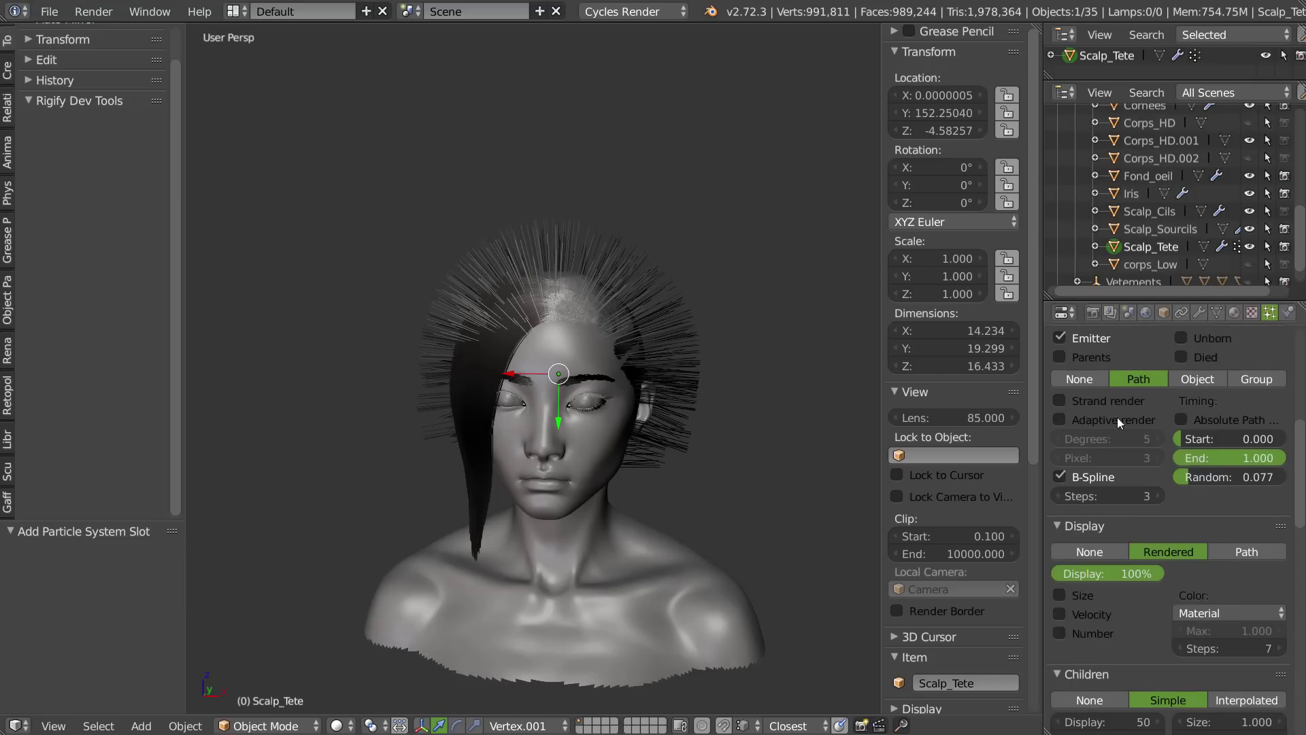
pyautogui.write('10')
pyautogui.press('Return')
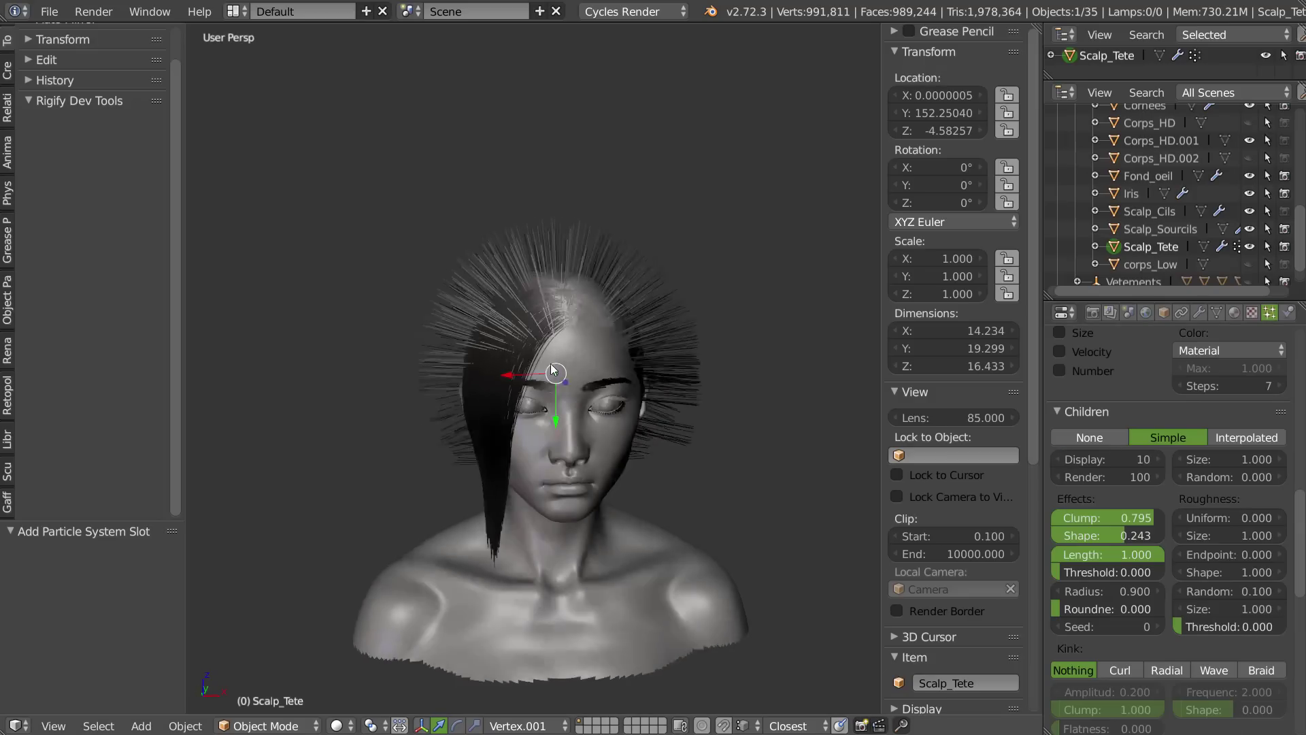
# - Rename the new particle system to long_hairs_meches_light
pyautogui.scroll(1, 599, 333)
pyautogui.scroll(10, 1141, 440)
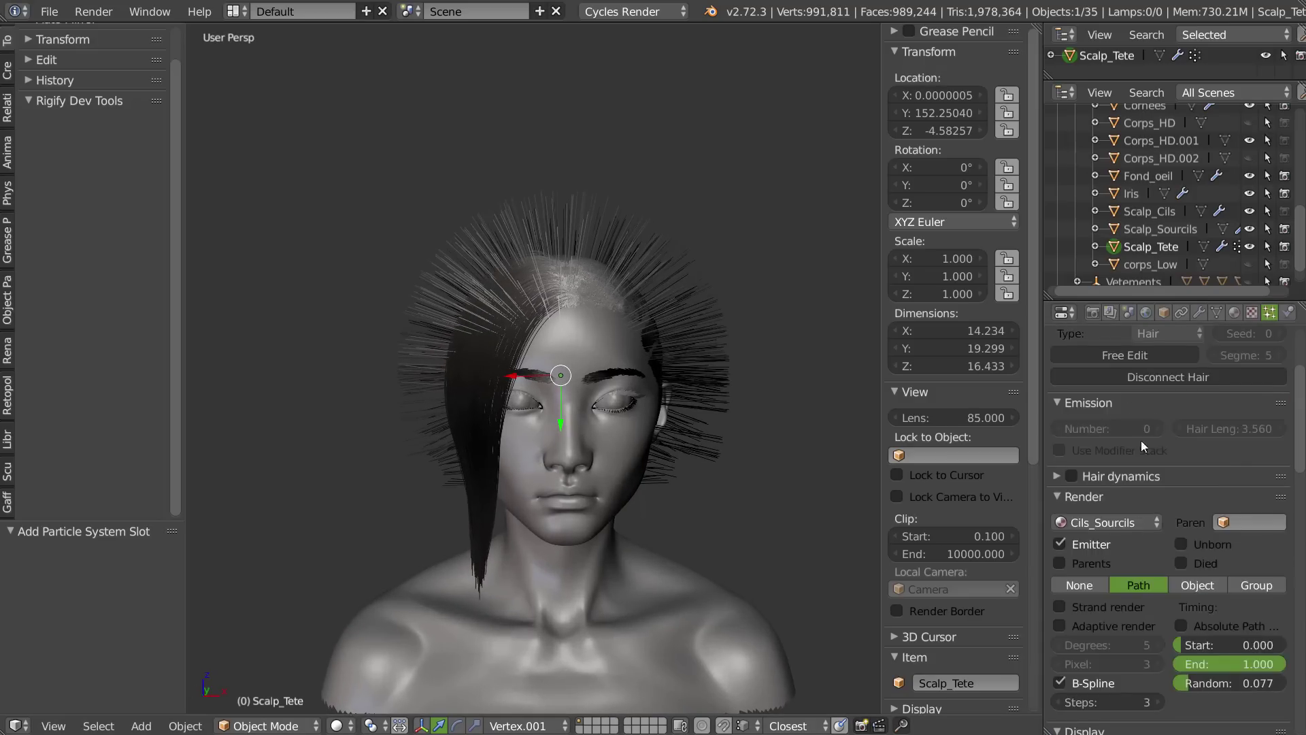
pyautogui.click(1124, 411)
pyautogui.doubleClick(1112, 414)
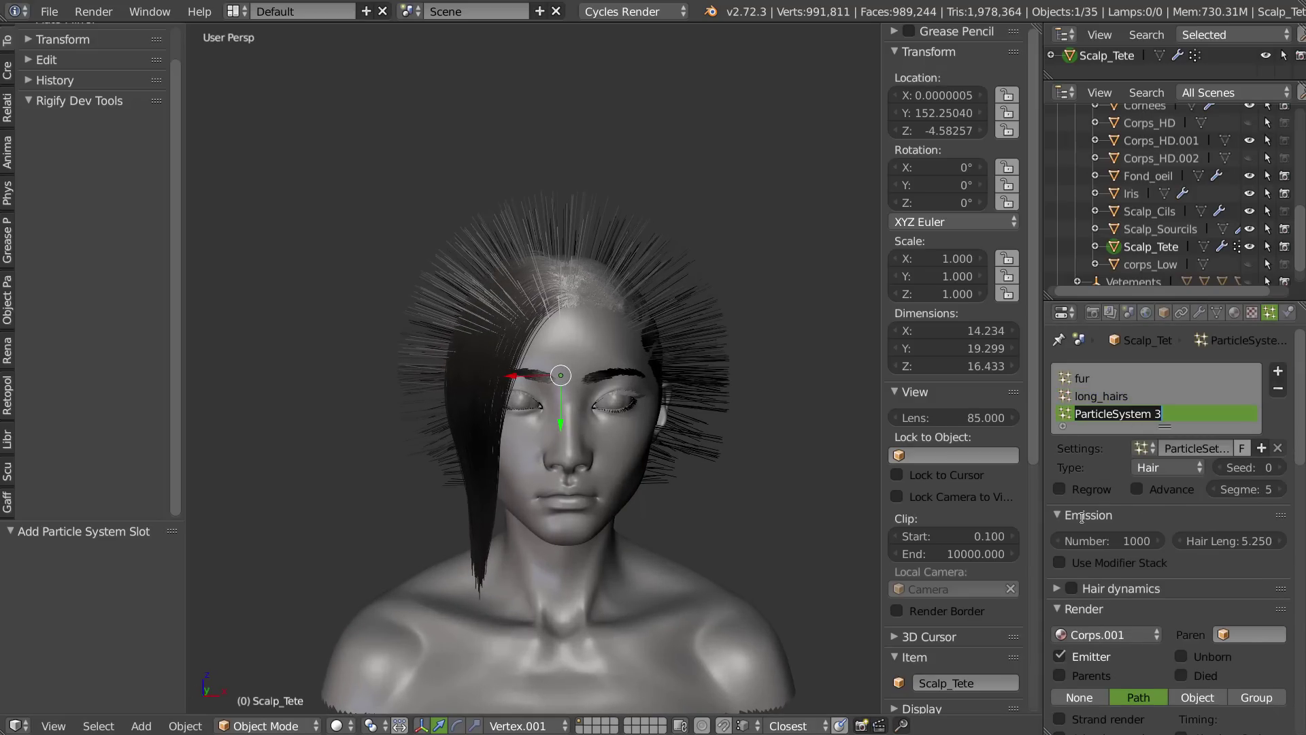
pyautogui.press('BackSpace')
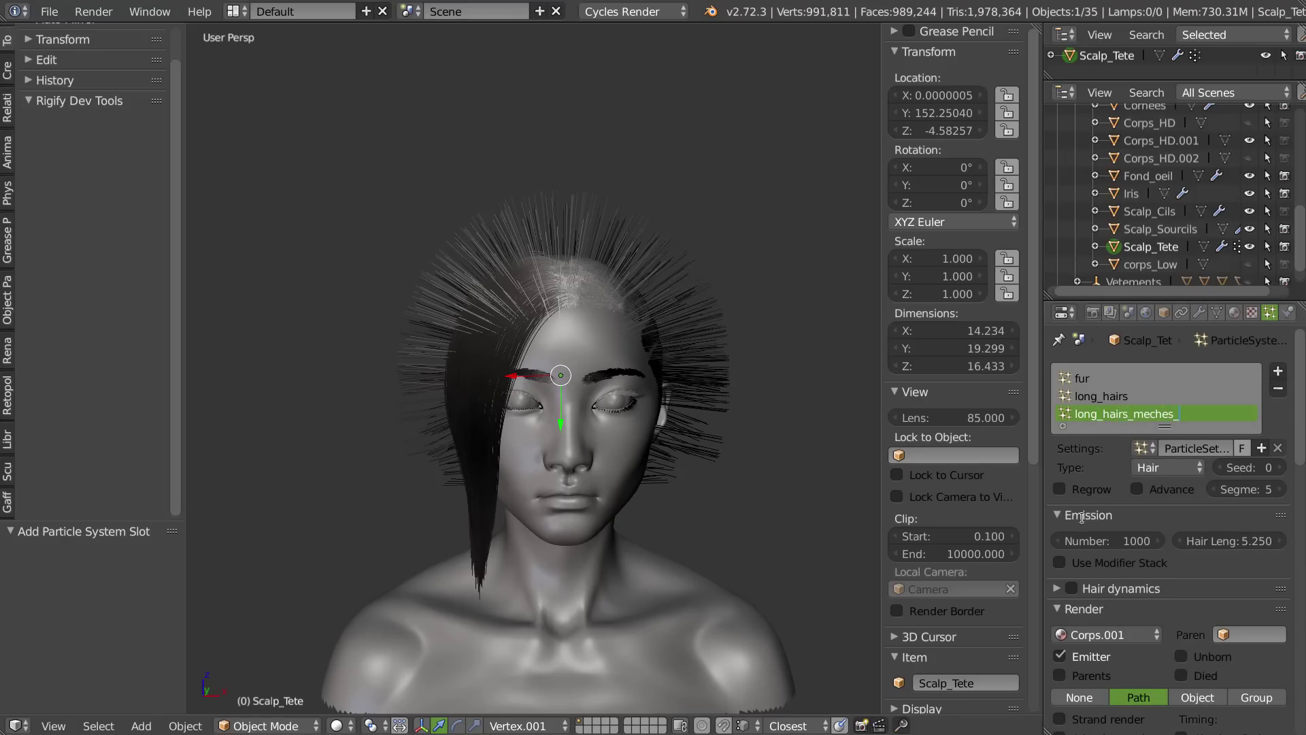
pyautogui.press('Return')
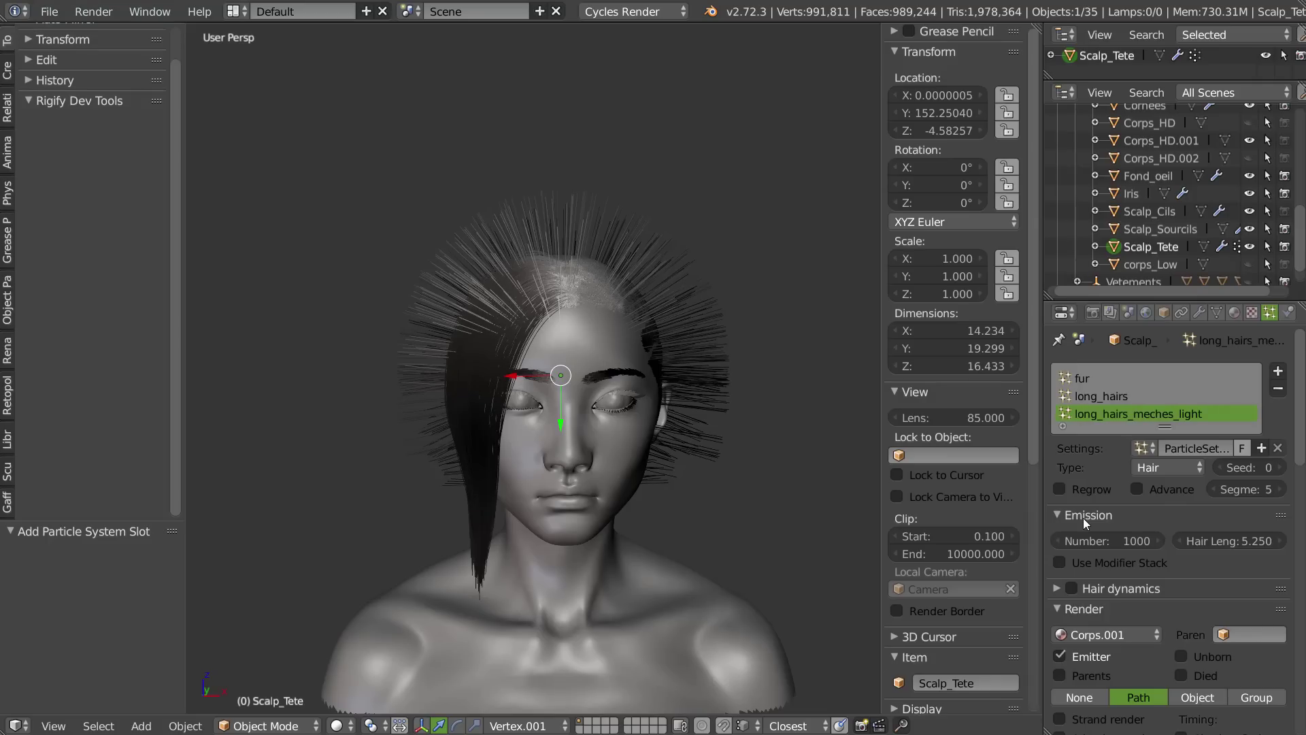
# - Set the emission number of long_hairs_meches_light to 0
pyautogui.moveTo(1104, 553)
pyautogui.mouseDown()
pyautogui.moveTo(960, 544)
pyautogui.moveTo(663, 581)
pyautogui.moveTo(1121, 553)
pyautogui.mouseUp()
pyautogui.click(1108, 540)
pyautogui.write('0')
pyautogui.press('Return')
# - Enter Particle Edit mode and use the Add brush to place one guide hair at the parting on top of the scalp
pyautogui.moveTo(615, 324)
pyautogui.mouseDown(button='middle')
pyautogui.moveTo(606, 370)
pyautogui.moveTo(630, 333)
pyautogui.moveTo(421, 420)
pyautogui.moveTo(556, 317)
pyautogui.moveTo(632, 329)
pyautogui.mouseUp(button='middle')
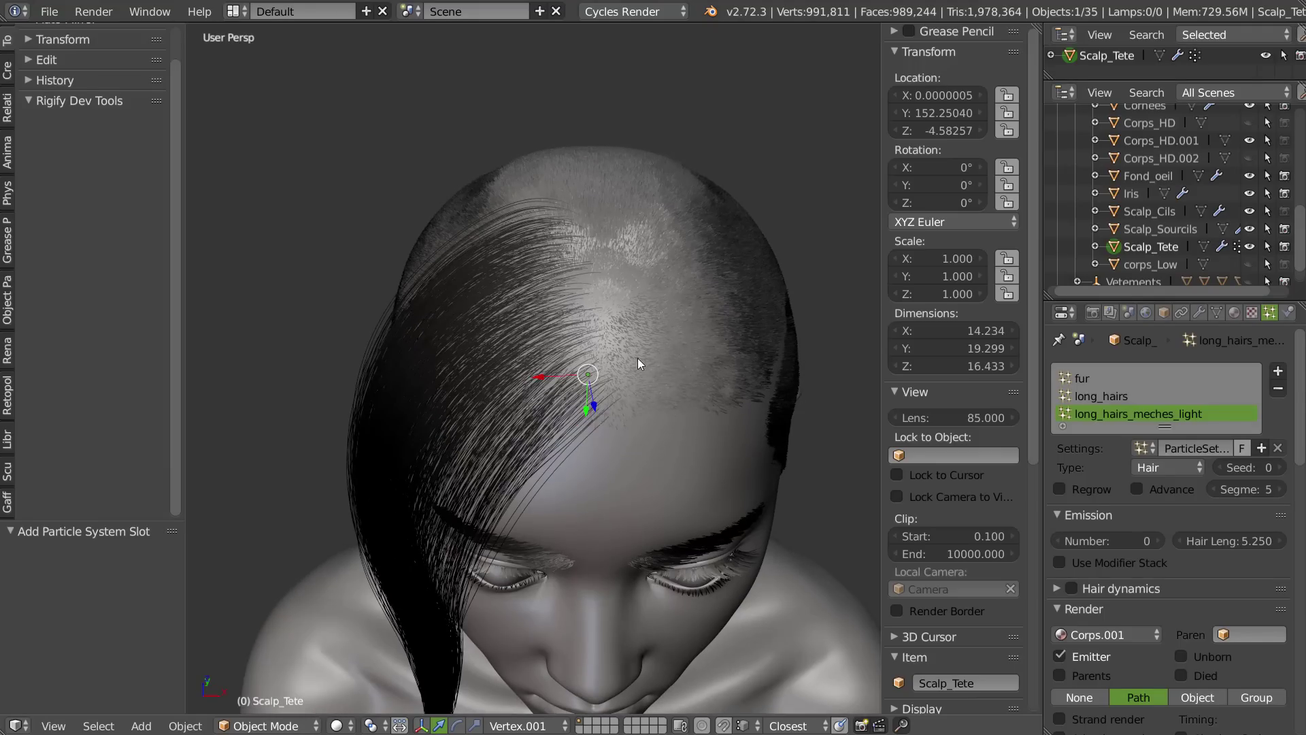
pyautogui.press('Tab')
pyautogui.click(524, 500)
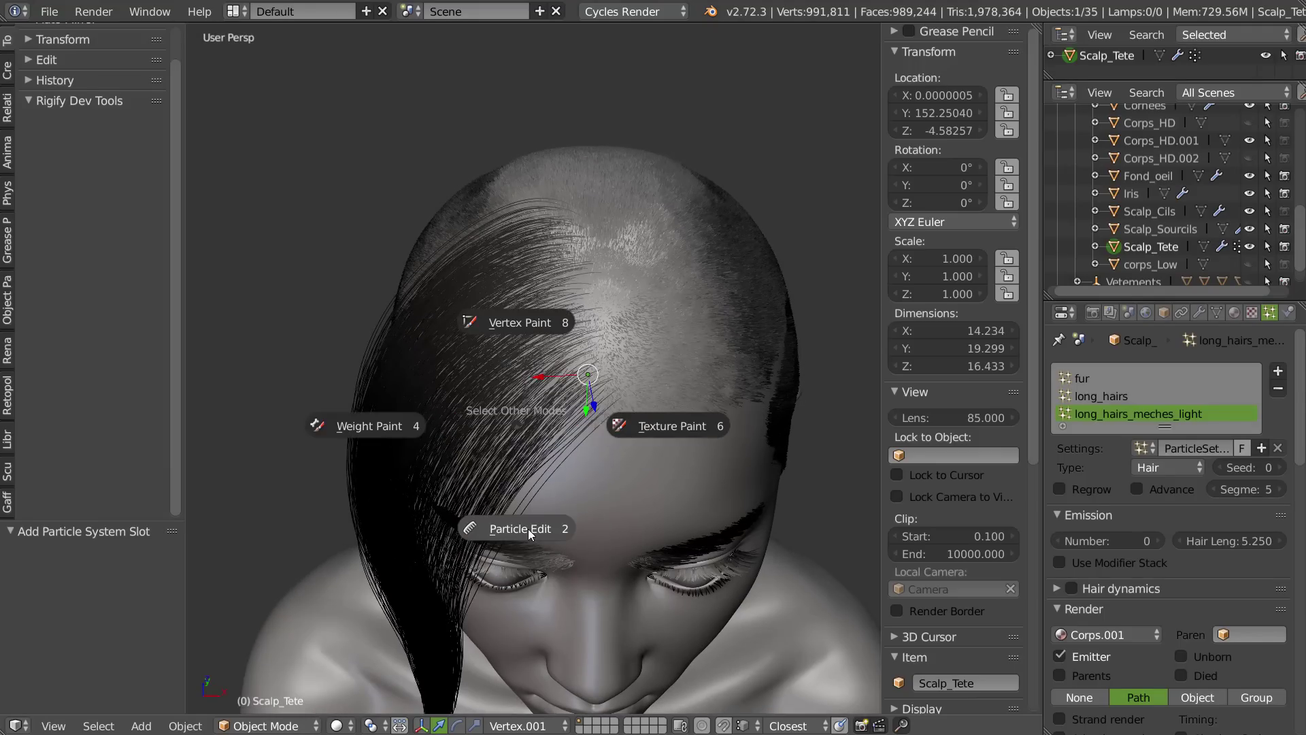
pyautogui.click(540, 492)
pyautogui.press('w')
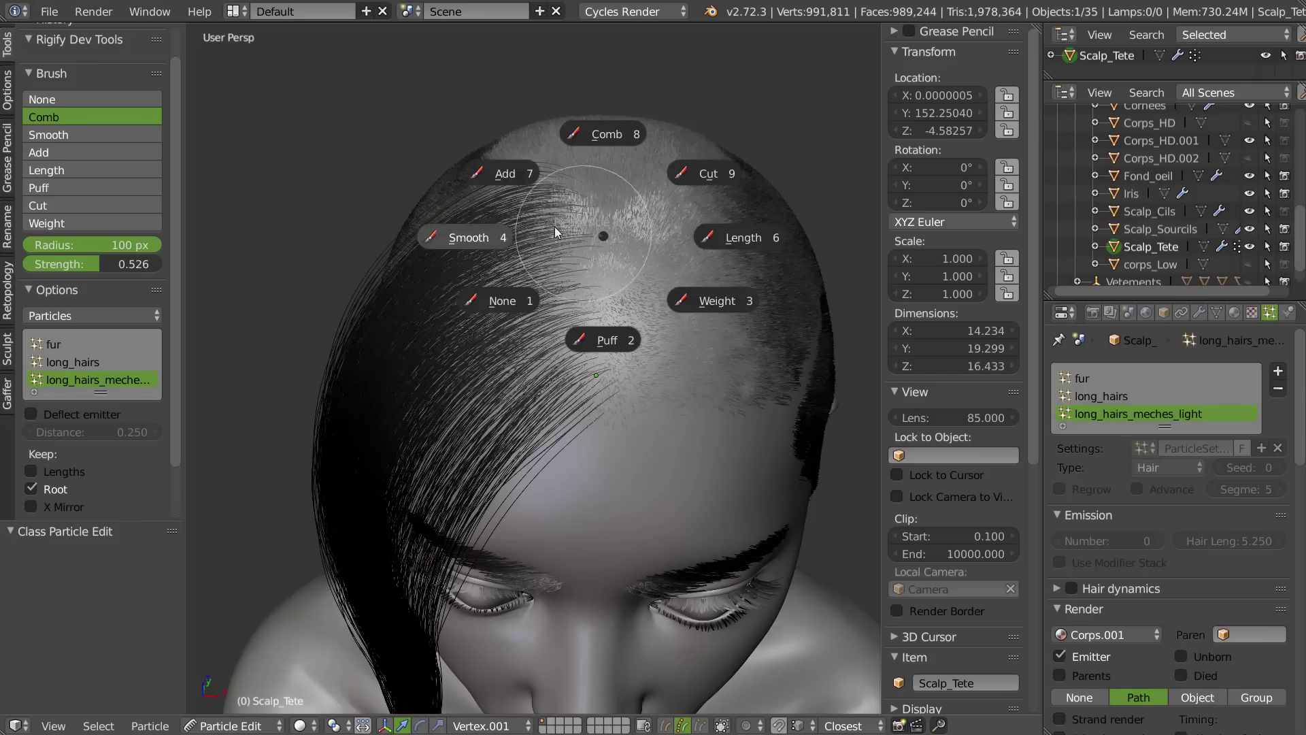
pyautogui.click(505, 177)
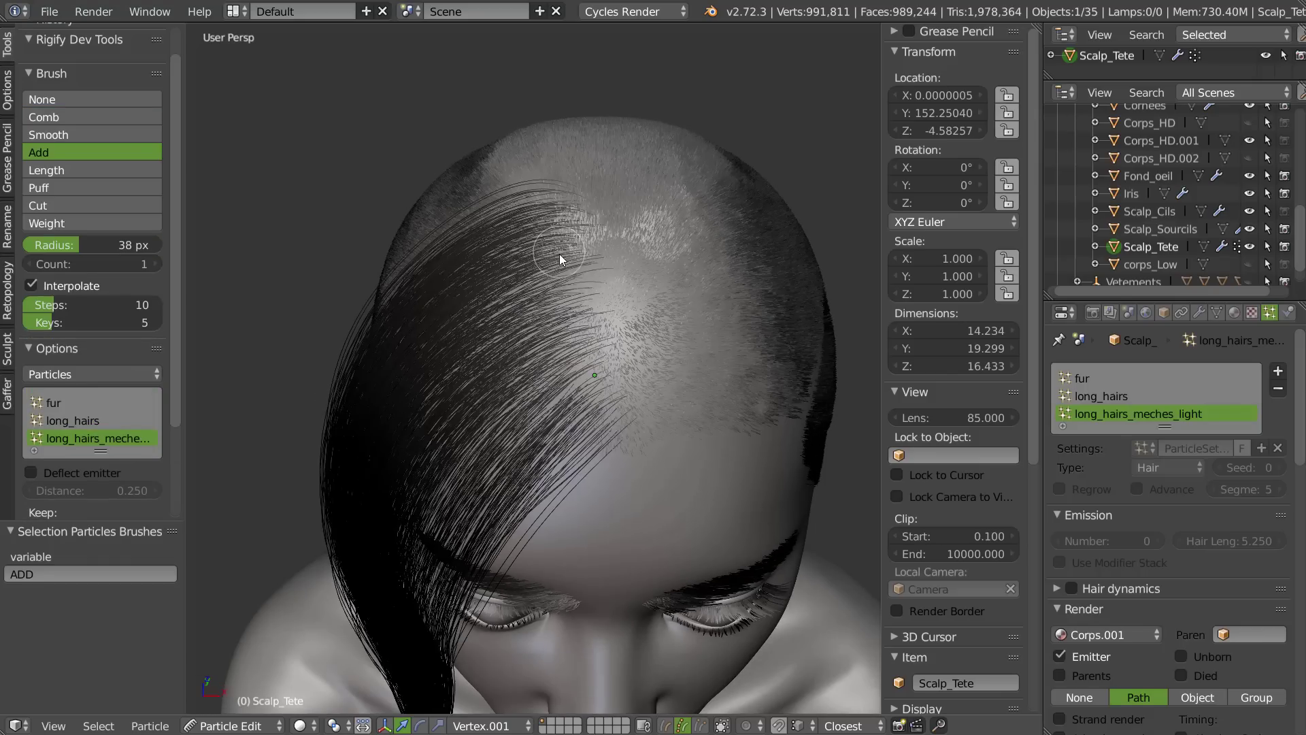
pyautogui.click(606, 295)
# - Assign the Cils_Sourcils material to the long_hairs_meches_light hair
pyautogui.moveTo(601, 263); pyautogui.dragTo(611, 218, button='middle')
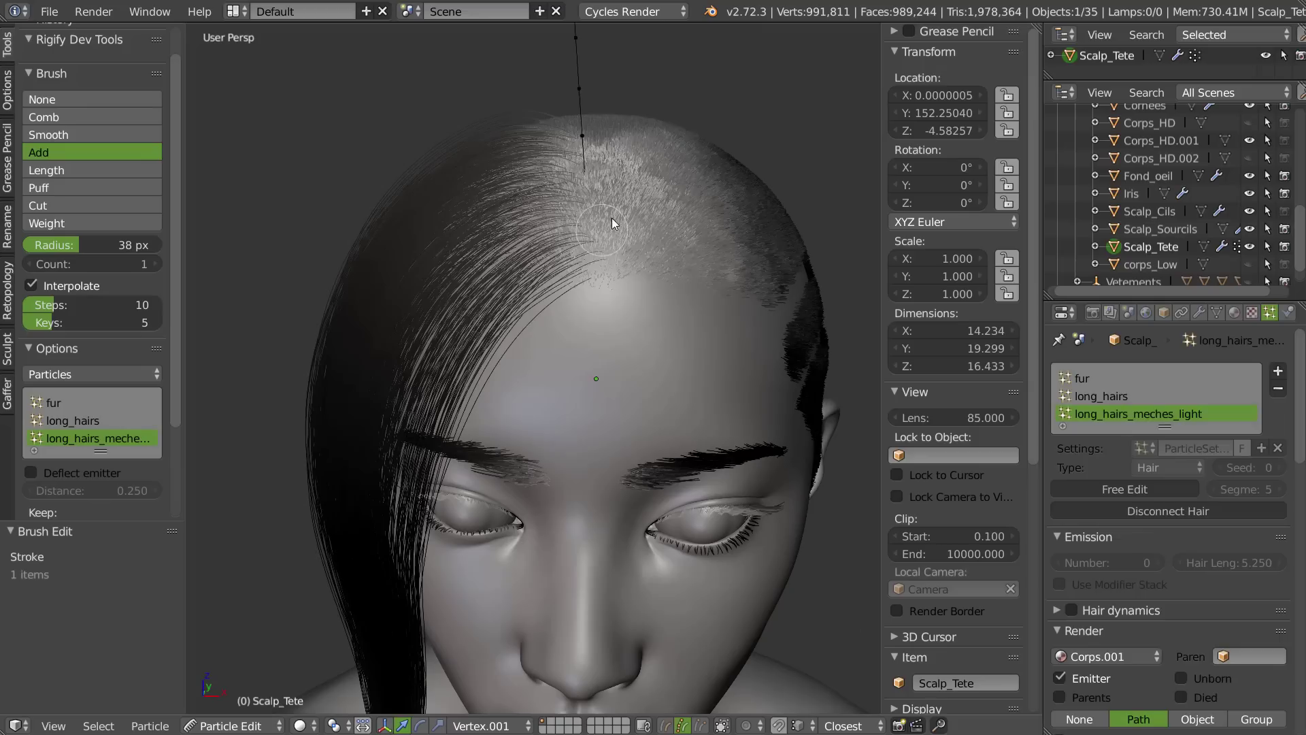
pyautogui.scroll(-1, 1146, 480)
pyautogui.scroll(-8, 1145, 480)
pyautogui.click(1090, 418)
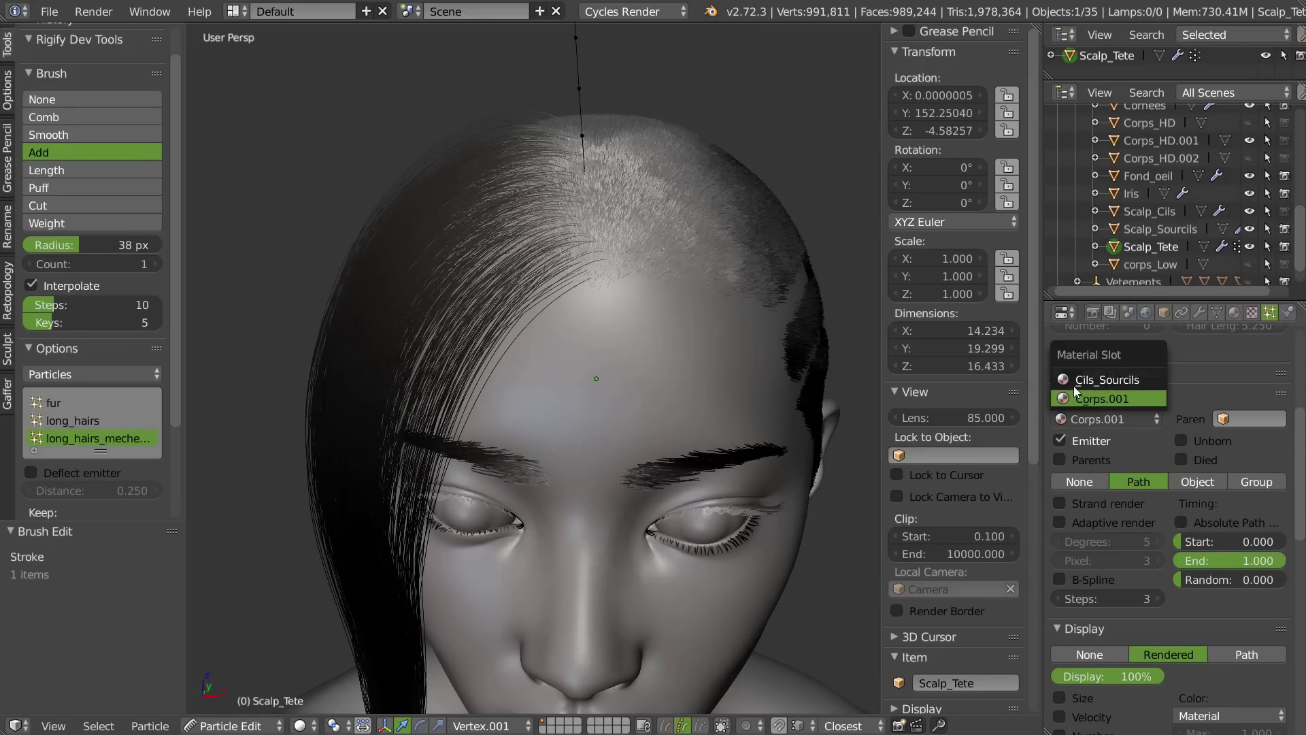
pyautogui.click(1104, 378)
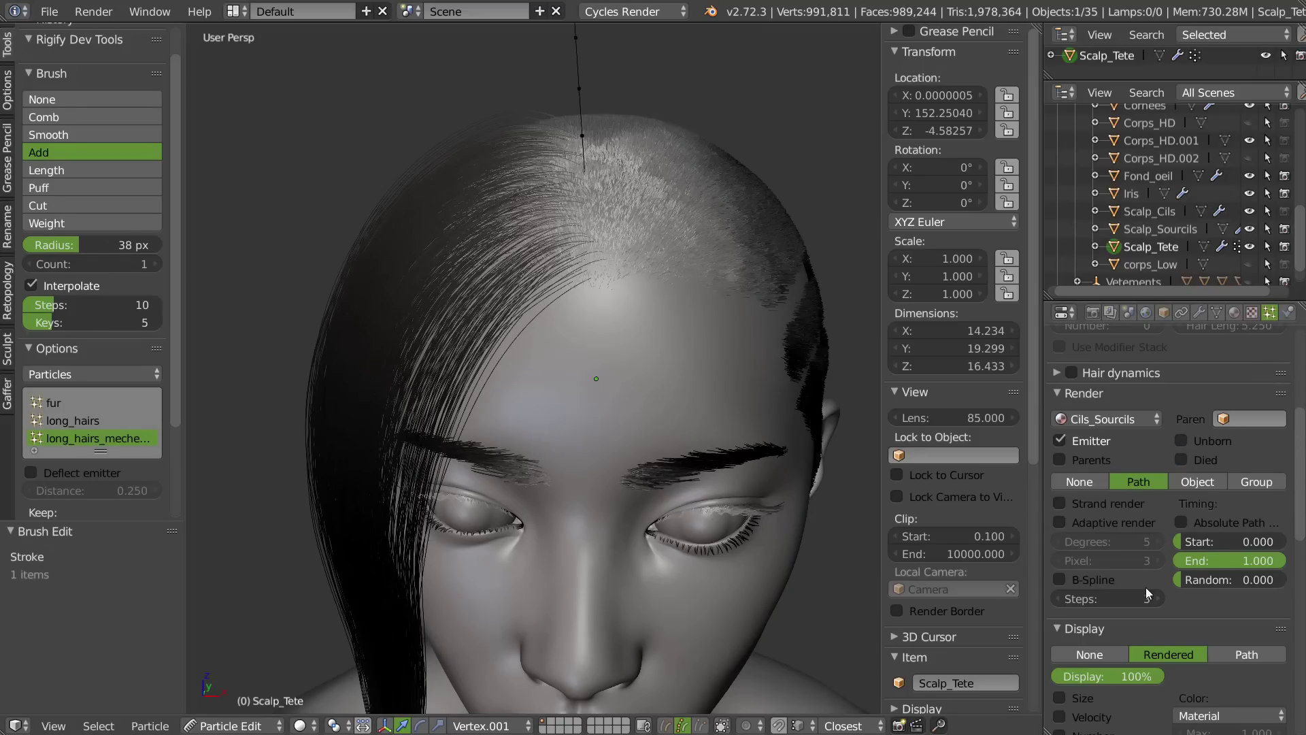
# - Give long_hairs_meches_light Simple children with a clump of 0.821 and 5 displayed children
pyautogui.scroll(-1, 1117, 578)
pyautogui.scroll(-11, 1117, 577)
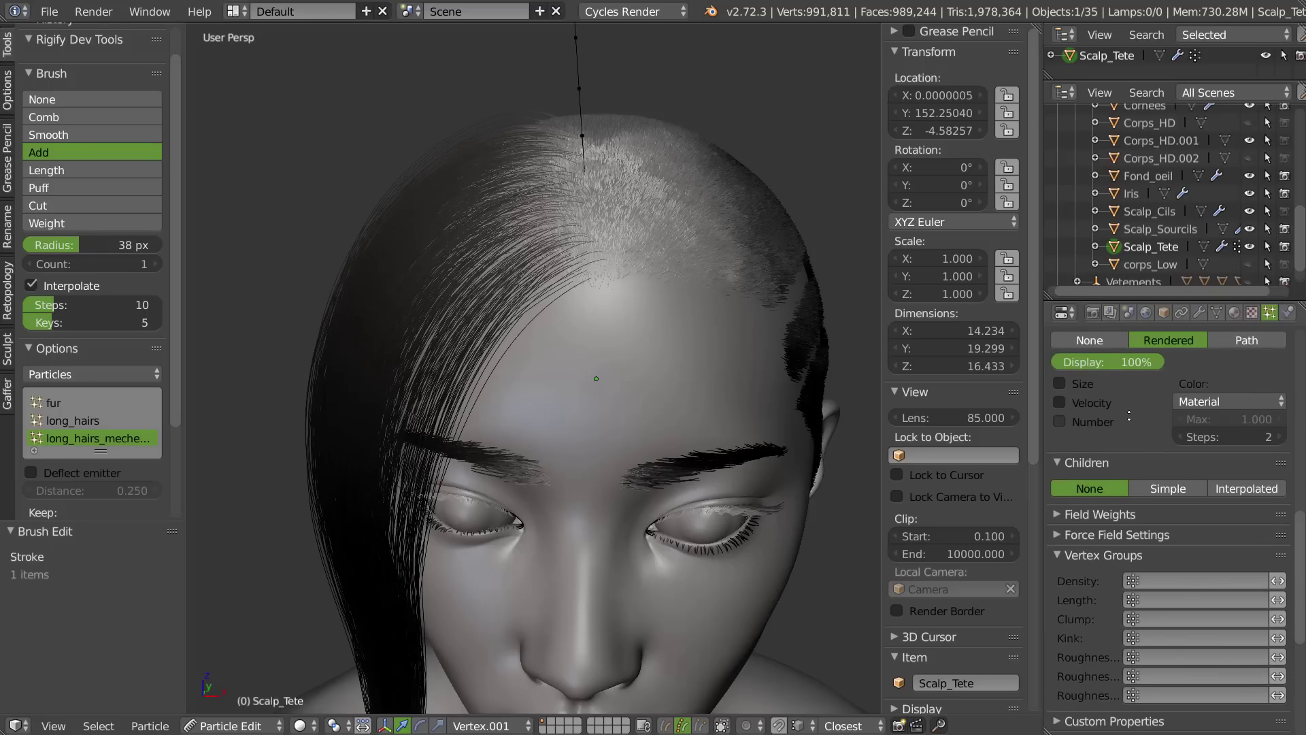
pyautogui.click(1104, 536)
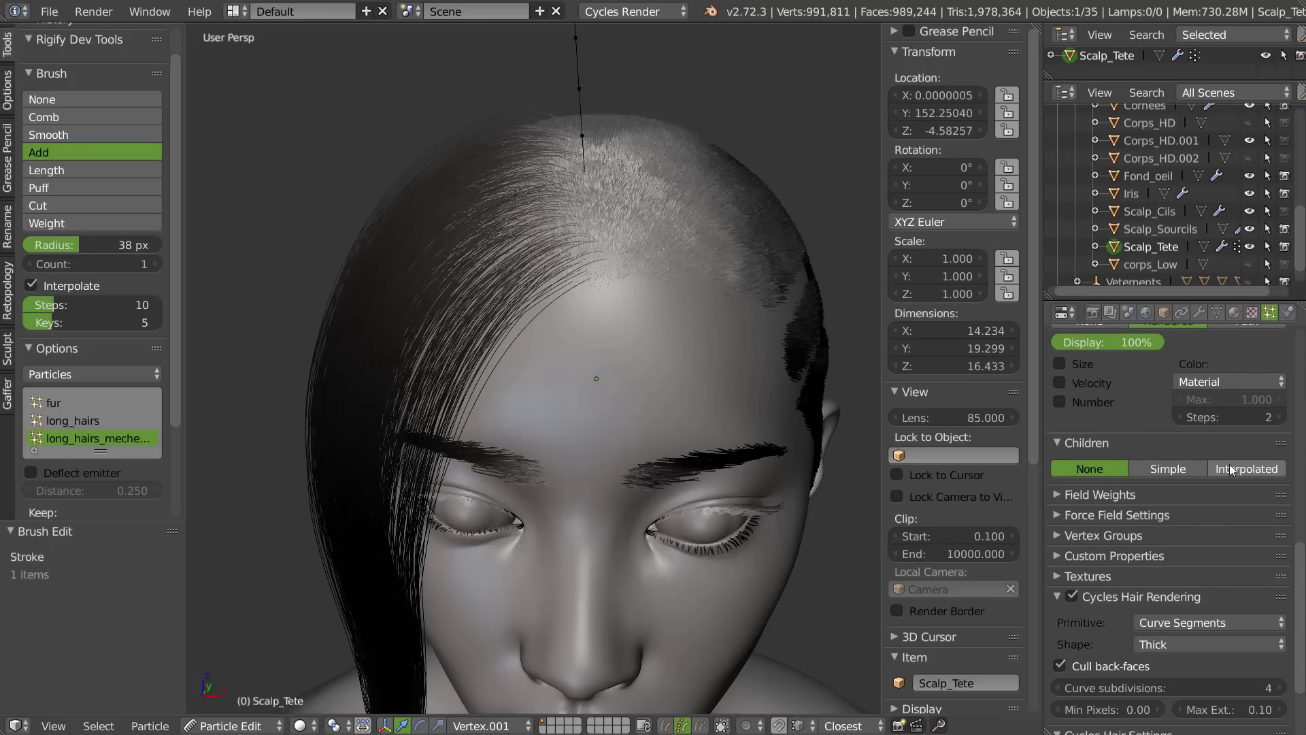
pyautogui.click(1167, 469)
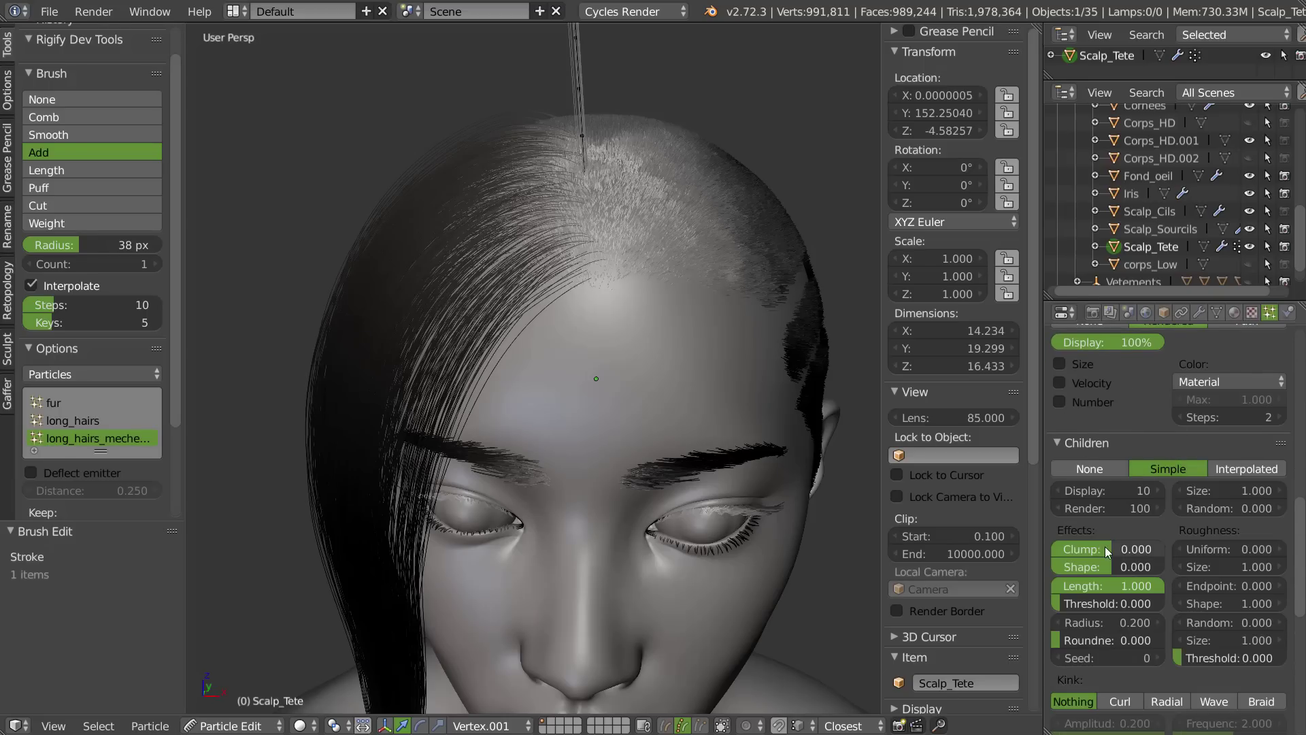
pyautogui.moveTo(1149, 547); pyautogui.dragTo(1165, 544)
pyautogui.click(1105, 490)
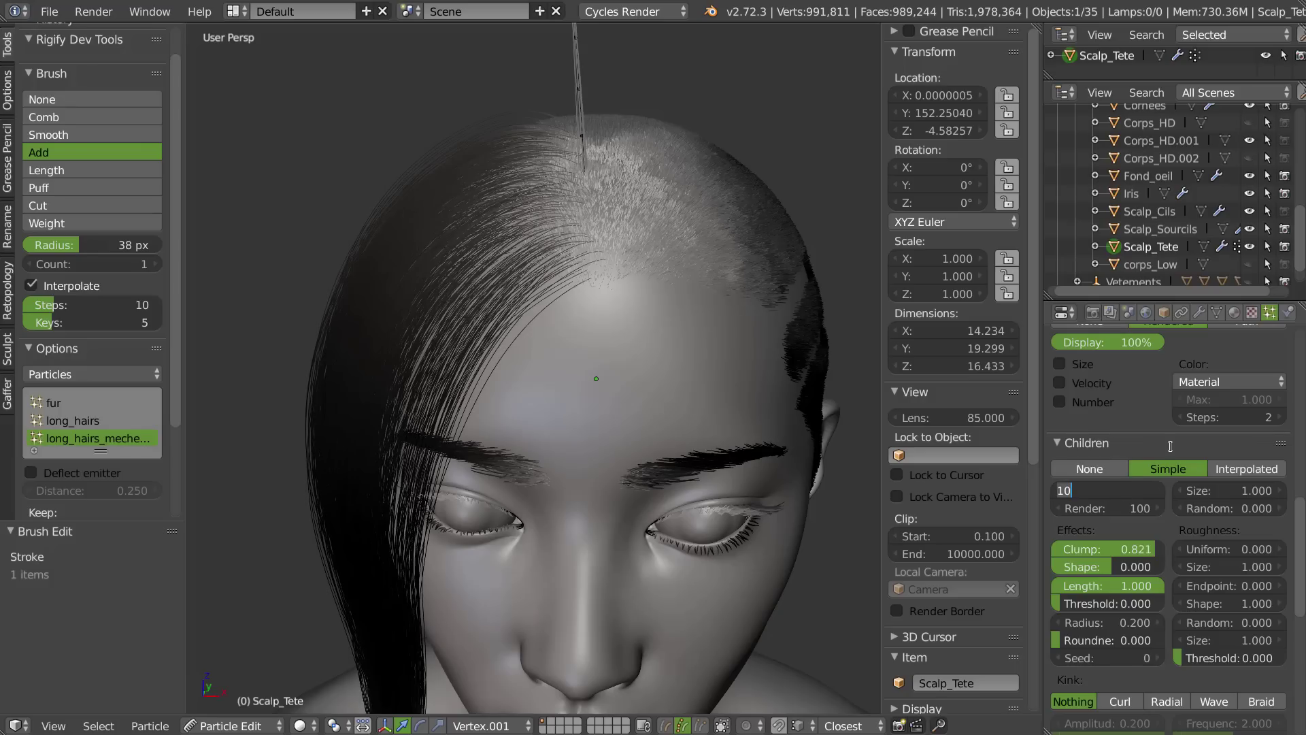
pyautogui.write('5')
pyautogui.press('Return')
# - Use the Comb brush to bend the upright long_hairs_meches_light guide hair over toward the long-hair side of the head
pyautogui.moveTo(594, 308)
pyautogui.keyDown('shift'); pyautogui.mouseDown(button='middle')
pyautogui.moveTo(578, 529)
pyautogui.moveTo(565, 277)
pyautogui.mouseUp(button='middle'); pyautogui.keyUp('shift')
pyautogui.press('w')
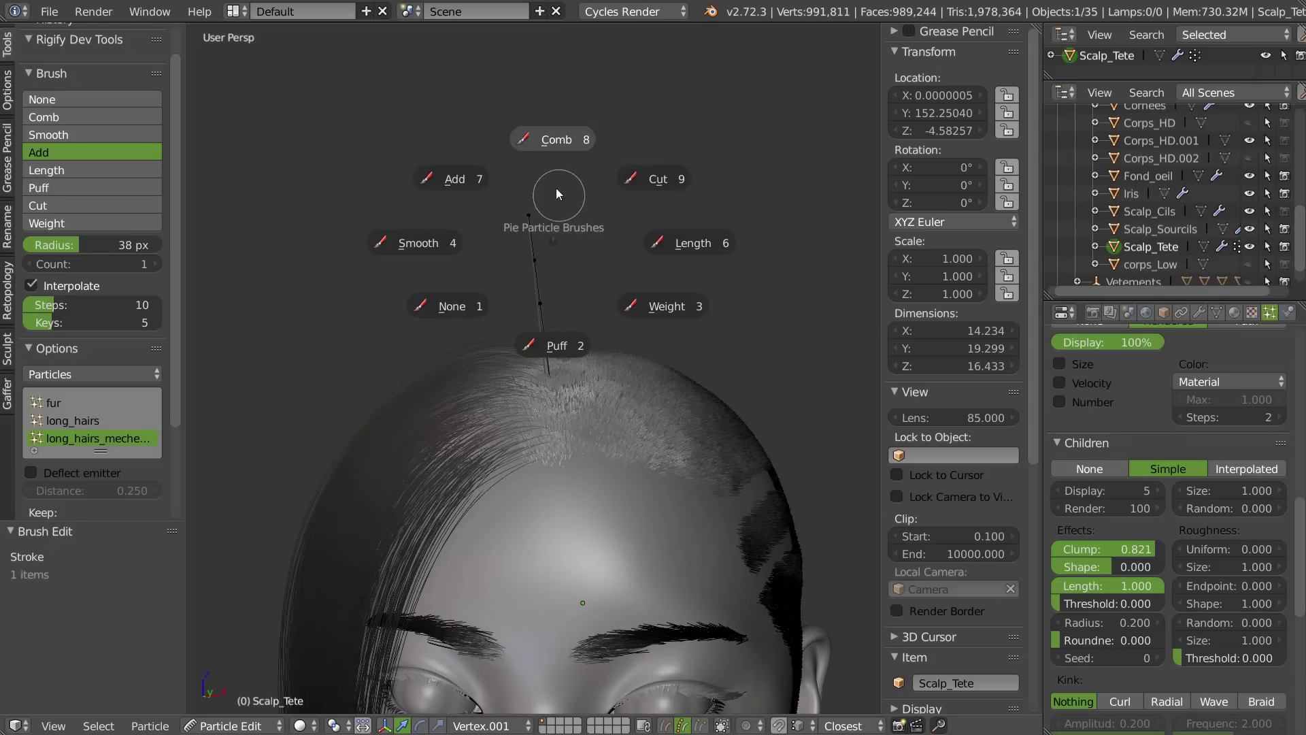
pyautogui.click(551, 141)
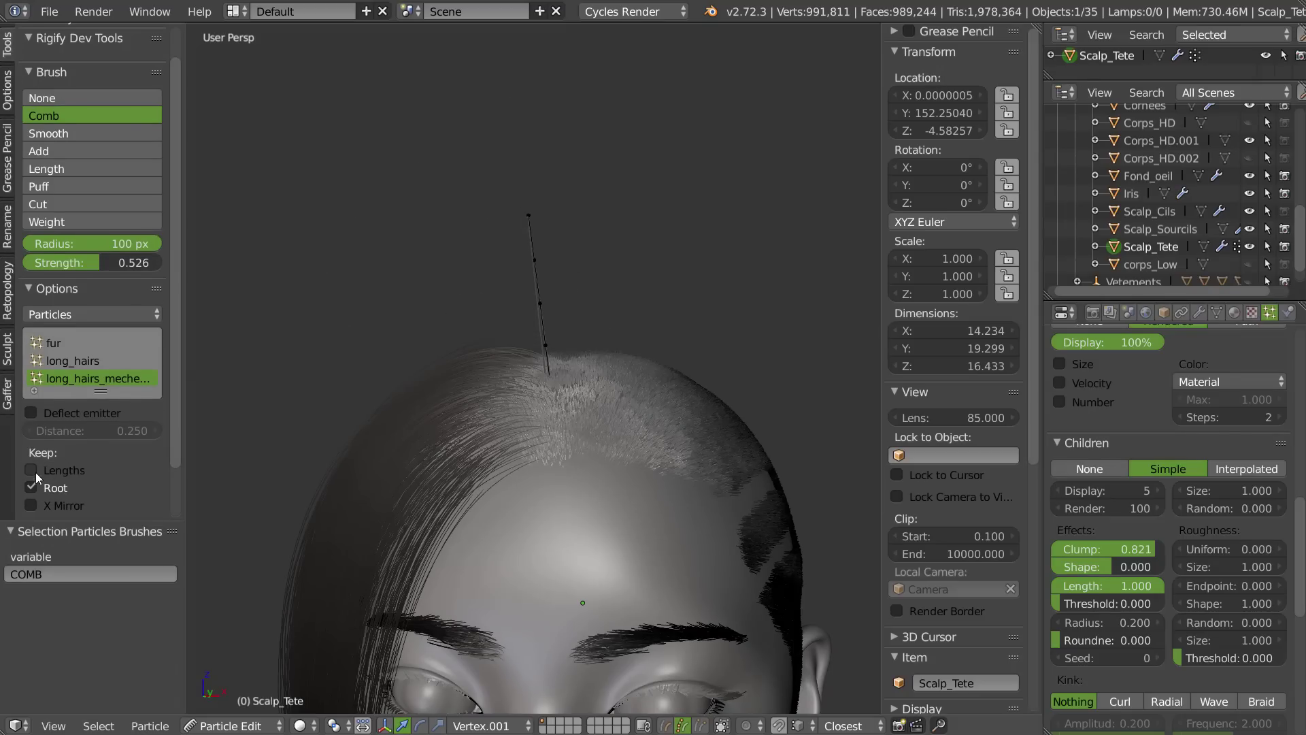
pyautogui.scroll(-2, 611, 280)
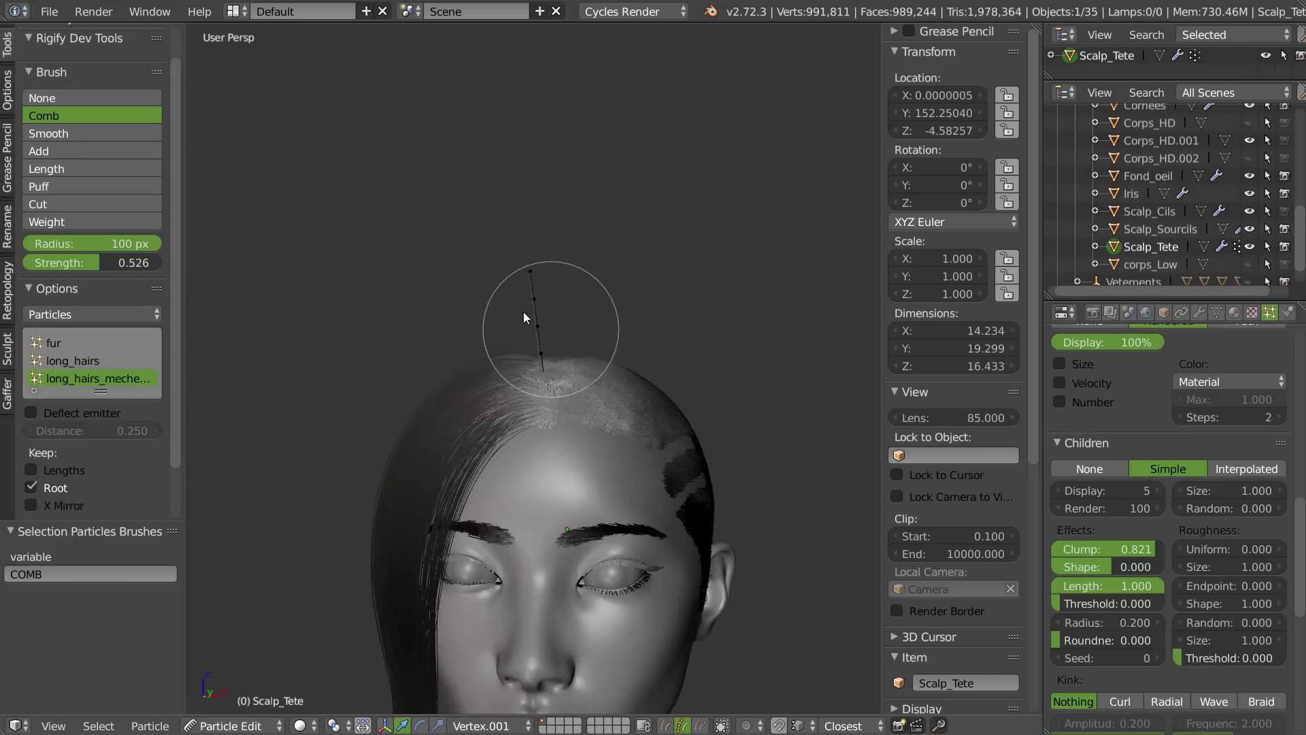
pyautogui.moveTo(524, 312); pyautogui.dragTo(490, 264, button='middle')
pyautogui.moveTo(502, 260)
pyautogui.mouseDown()
pyautogui.moveTo(305, 358)
pyautogui.moveTo(266, 406)
pyautogui.mouseUp()
pyautogui.moveTo(501, 298); pyautogui.dragTo(301, 430)
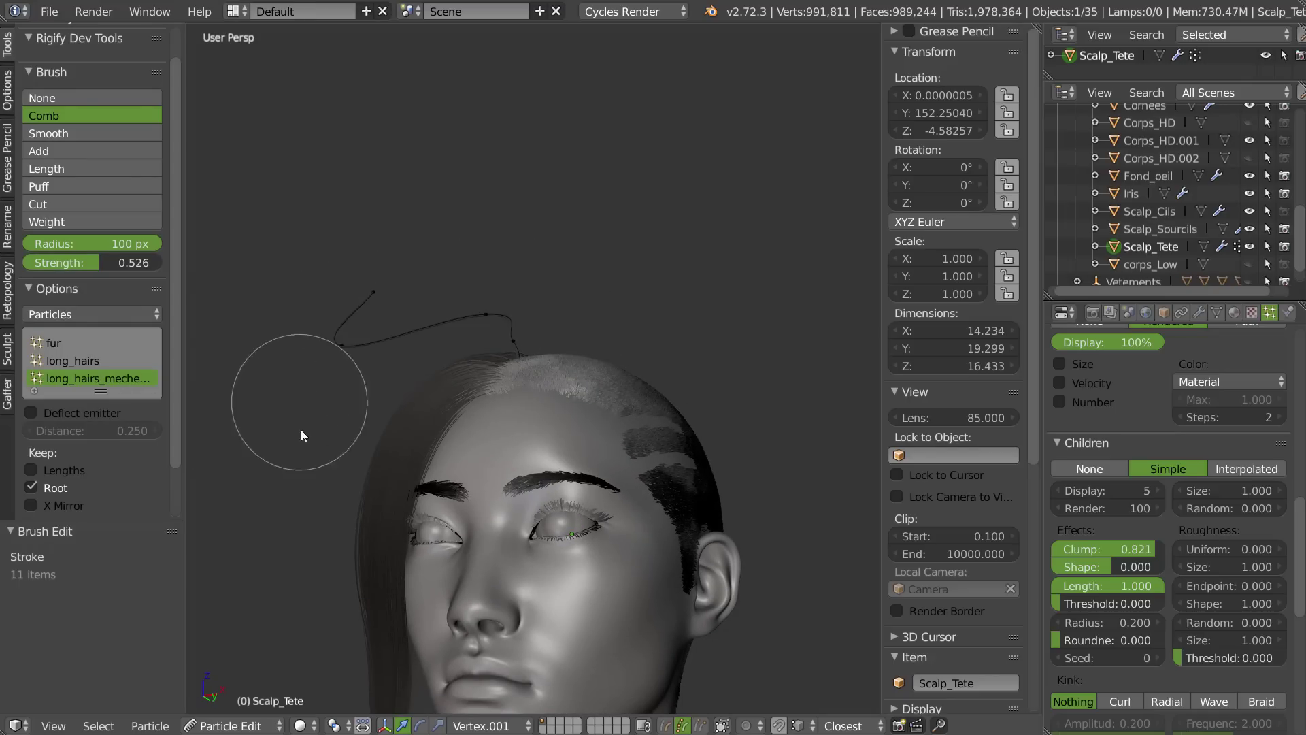
pyautogui.moveTo(385, 278)
pyautogui.mouseDown()
pyautogui.moveTo(270, 301)
pyautogui.moveTo(242, 334)
pyautogui.moveTo(262, 400)
pyautogui.mouseUp()
pyautogui.moveTo(369, 379)
pyautogui.mouseDown(button='middle')
pyautogui.moveTo(386, 386)
pyautogui.moveTo(421, 349)
pyautogui.moveTo(439, 293)
pyautogui.mouseUp(button='middle')
pyautogui.moveTo(440, 294)
pyautogui.mouseDown()
pyautogui.moveTo(297, 338)
pyautogui.moveTo(387, 447)
pyautogui.mouseUp()
pyautogui.moveTo(369, 344)
pyautogui.mouseDown()
pyautogui.moveTo(513, 271)
pyautogui.moveTo(476, 283)
pyautogui.moveTo(536, 306)
pyautogui.mouseUp()
pyautogui.scroll(2, 537, 304)
pyautogui.moveTo(537, 284); pyautogui.dragTo(524, 334, button='middle')
# - Set the radius of the Simple children to 1
pyautogui.click(1107, 624)
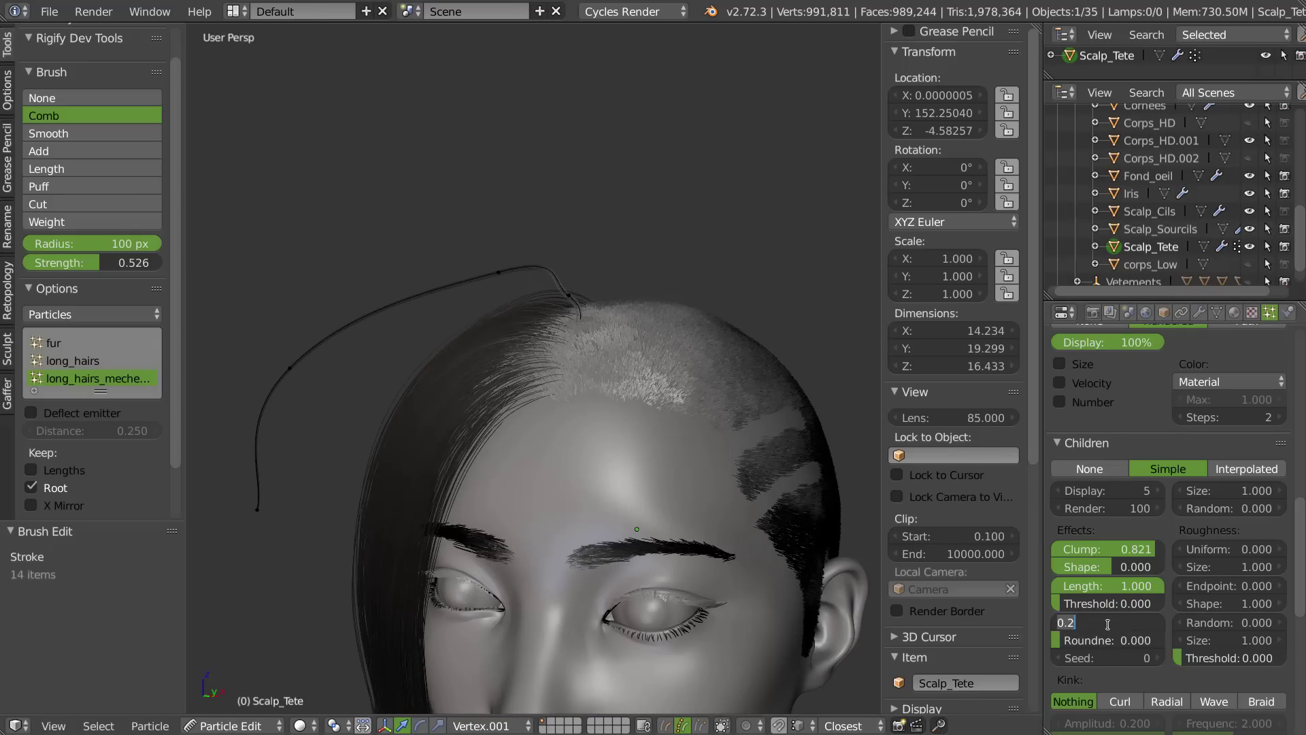
pyautogui.write('1')
pyautogui.press('Return')
# - Comb the guide hair over the scalp and down beside the long hair toward the jaw
pyautogui.moveTo(569, 341); pyautogui.dragTo(590, 309, button='middle')
pyautogui.moveTo(565, 256)
pyautogui.mouseDown()
pyautogui.moveTo(416, 285)
pyautogui.moveTo(541, 260)
pyautogui.moveTo(311, 327)
pyautogui.moveTo(346, 470)
pyautogui.mouseUp()
pyautogui.moveTo(258, 477); pyautogui.dragTo(359, 663)
pyautogui.moveTo(354, 436); pyautogui.dragTo(399, 320, button='middle')
pyautogui.moveTo(480, 441); pyautogui.dragTo(479, 364, button='middle')
pyautogui.moveTo(1105, 676)
pyautogui.mouseDown(button='middle')
pyautogui.moveTo(1104, 638)
pyautogui.moveTo(1105, 662)
pyautogui.mouseUp(button='middle')
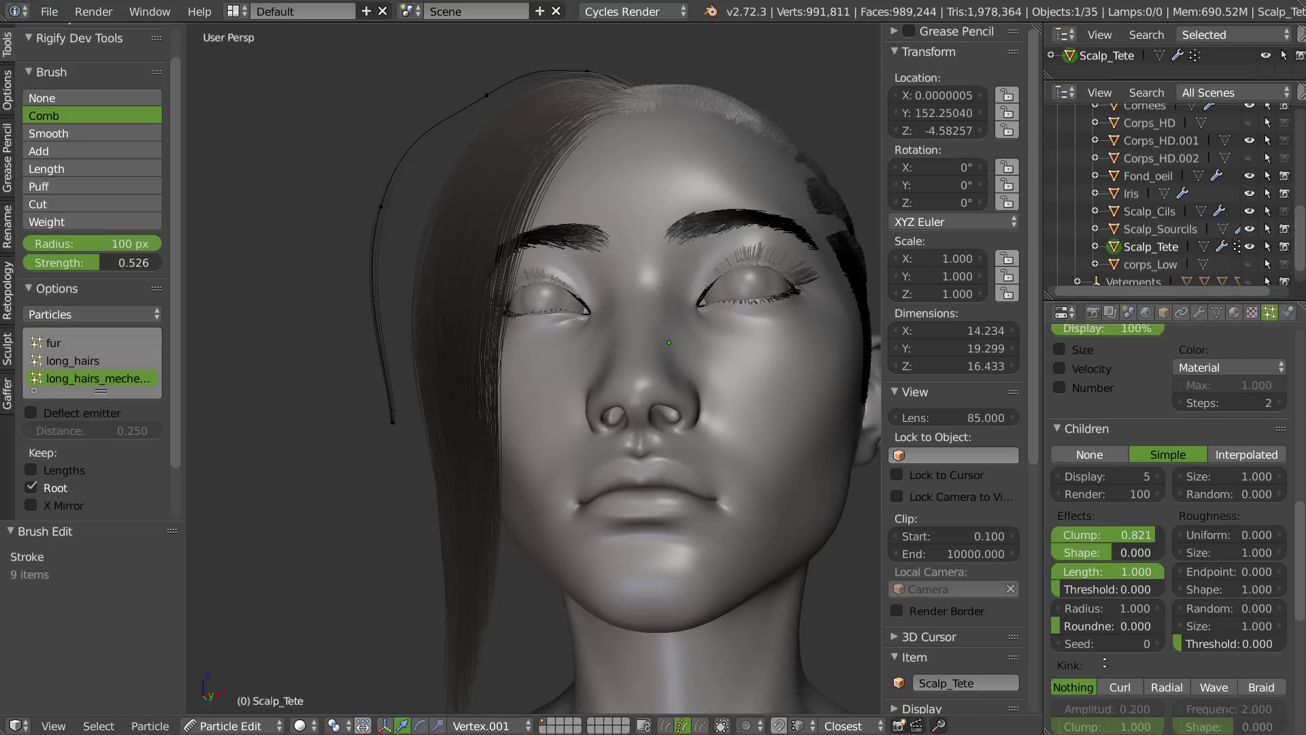
pyautogui.scroll(5, 1104, 663)
# - Comb the guide hair's lower part down below the jaw, pull its upper curve closer to the head, and adjust its tip in profile
pyautogui.moveTo(395, 410); pyautogui.dragTo(436, 656)
pyautogui.moveTo(409, 215); pyautogui.dragTo(391, 285)
pyautogui.moveTo(436, 245); pyautogui.dragTo(382, 314)
pyautogui.moveTo(384, 315); pyautogui.dragTo(538, 336, button='middle')
pyautogui.keyDown('shift'); pyautogui.moveTo(638, 288); pyautogui.dragTo(541, 296, button='middle'); pyautogui.keyUp('shift')
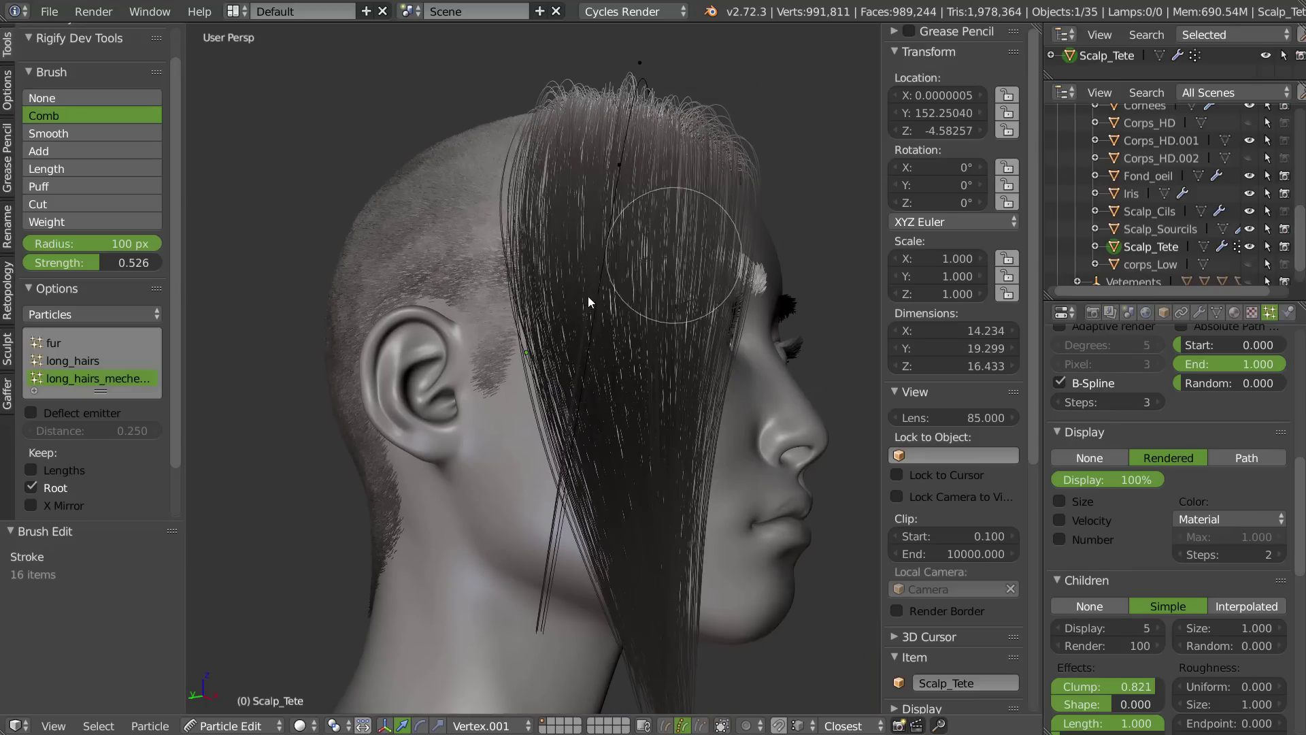
pyautogui.scroll(-3, 587, 298)
pyautogui.moveTo(534, 545); pyautogui.dragTo(606, 592)
pyautogui.moveTo(661, 557)
pyautogui.mouseDown(button='middle')
pyautogui.moveTo(593, 513)
pyautogui.moveTo(579, 481)
pyautogui.mouseUp(button='middle')
pyautogui.scroll(1, 579, 482)
# - Raise the children clump to 1.000 and comb the guide hair's tip outward over the shoulder
pyautogui.moveTo(1149, 689); pyautogui.dragTo(1236, 616)
pyautogui.moveTo(599, 469); pyautogui.dragTo(453, 510, button='middle')
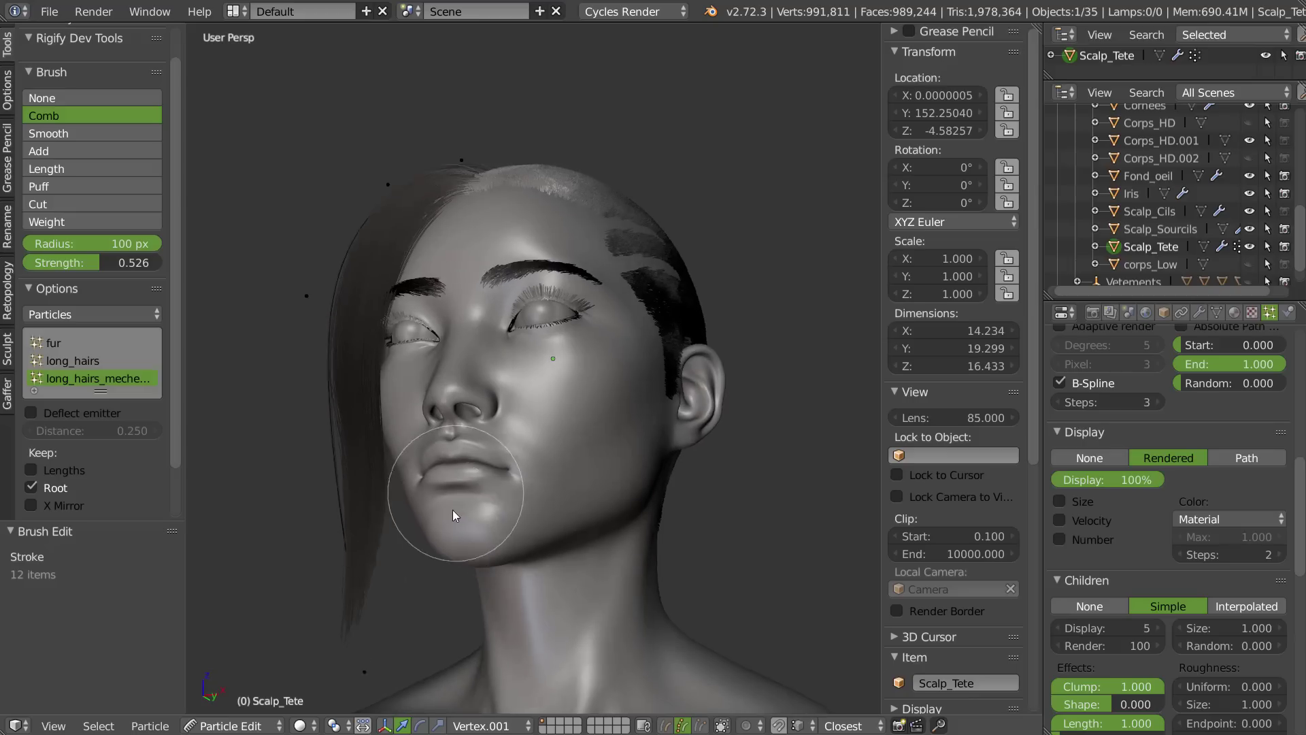
pyautogui.moveTo(368, 664); pyautogui.dragTo(276, 660)
pyautogui.moveTo(466, 552)
pyautogui.mouseDown(button='middle')
pyautogui.moveTo(502, 463)
pyautogui.moveTo(589, 394)
pyautogui.moveTo(525, 379)
pyautogui.mouseUp(button='middle')
pyautogui.scroll(1, 560, 414)
pyautogui.scroll(1, 525, 397)
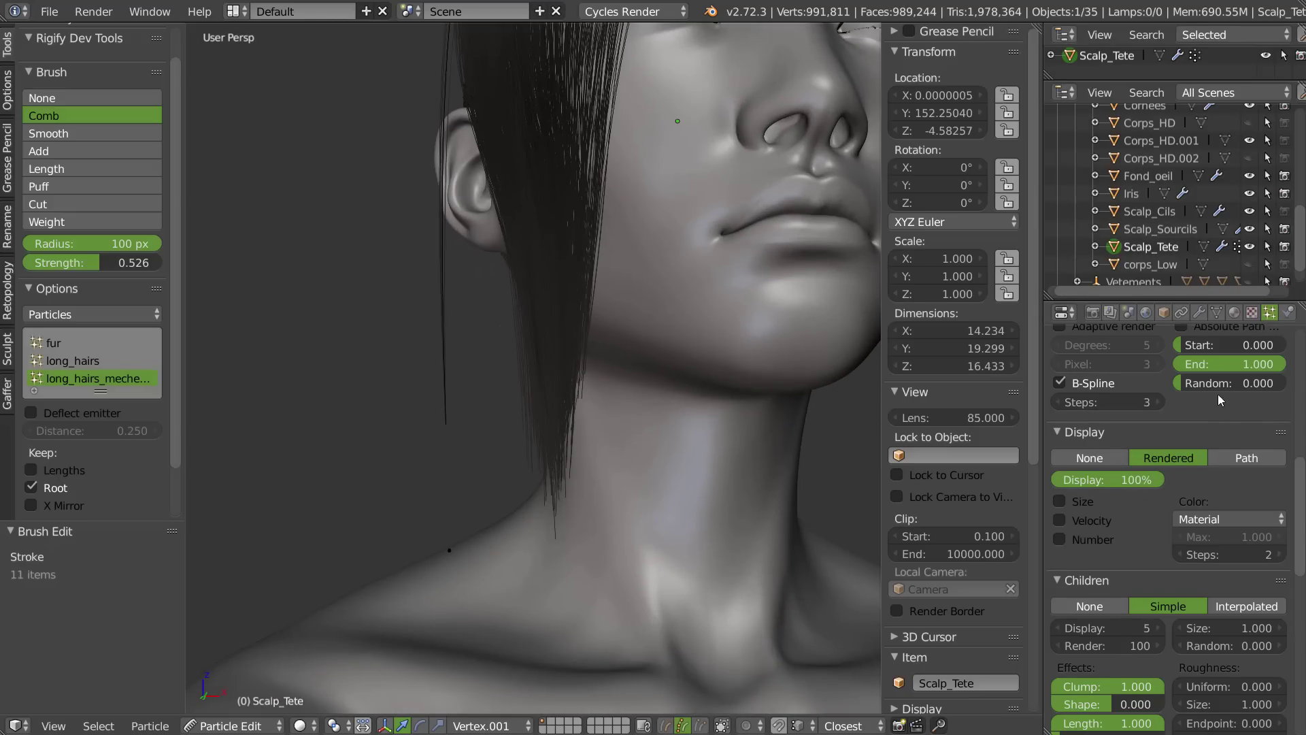
# - Test different amounts of length randomness and clumping, settling on a path Random of 0.077 and a children clump of 0.795
pyautogui.moveTo(1203, 383); pyautogui.dragTo(1240, 386)
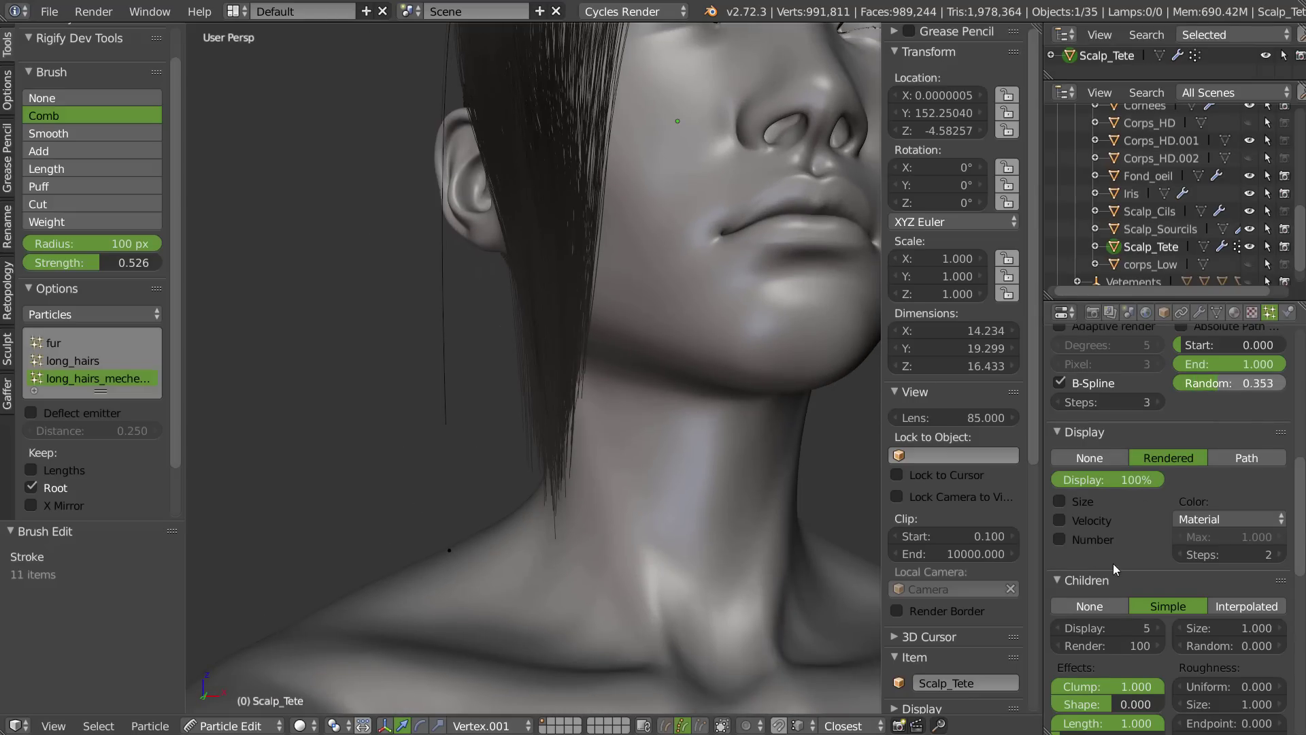
pyautogui.hotkey('ctrl', 'z')
pyautogui.moveTo(1132, 687); pyautogui.dragTo(1076, 695)
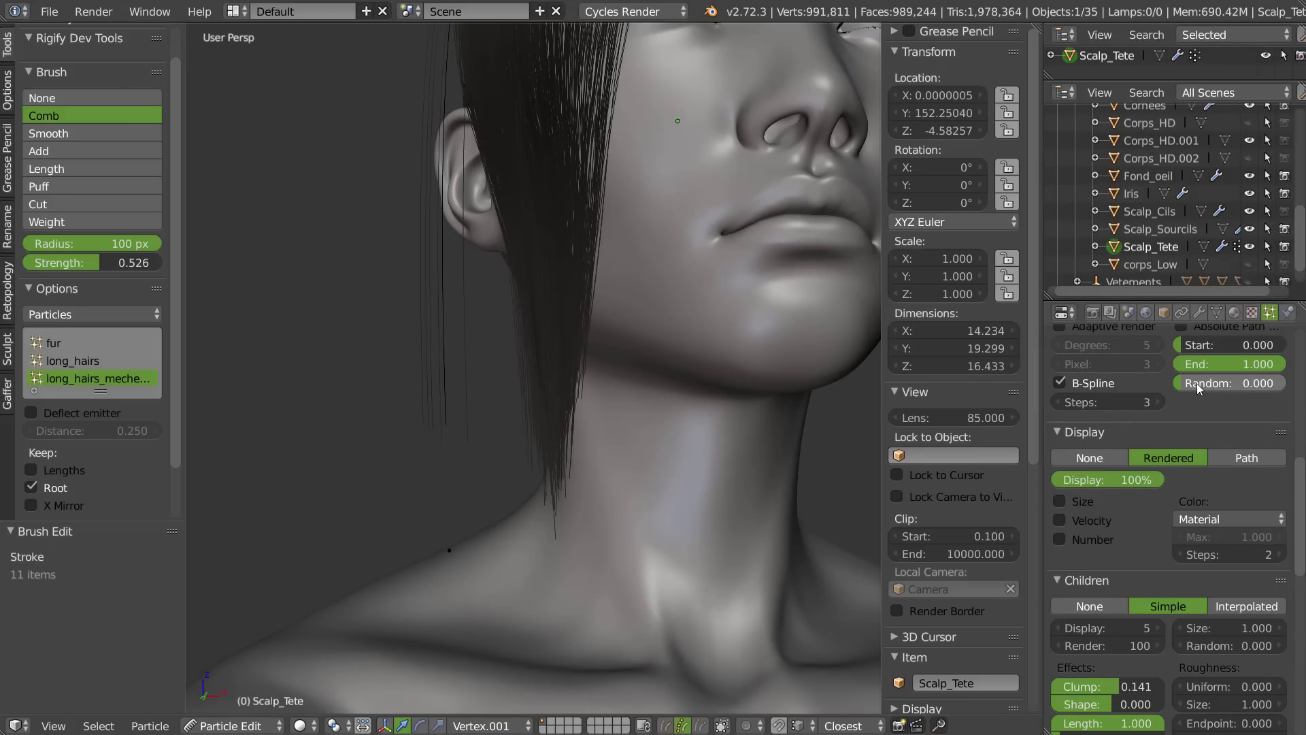
pyautogui.moveTo(1200, 382)
pyautogui.mouseDown()
pyautogui.moveTo(1213, 382)
pyautogui.moveTo(1193, 382)
pyautogui.mouseUp()
pyautogui.moveTo(1136, 692); pyautogui.dragTo(1163, 689)
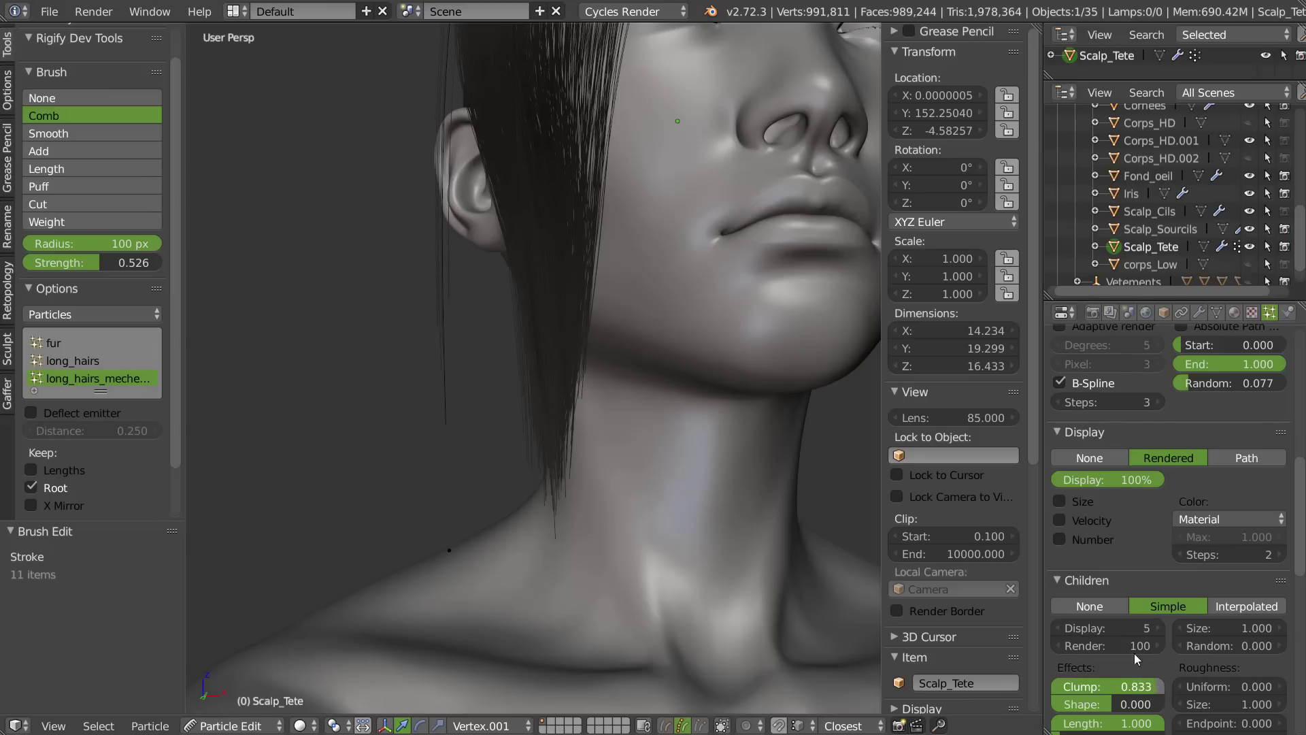
# - Comb the guide hair's tip and middle inward to follow the pointed end of the long hair
pyautogui.moveTo(451, 562); pyautogui.dragTo(528, 532)
pyautogui.moveTo(562, 366)
pyautogui.mouseDown(button='middle')
pyautogui.moveTo(509, 478)
pyautogui.moveTo(493, 463)
pyautogui.moveTo(471, 296)
pyautogui.moveTo(408, 315)
pyautogui.mouseUp(button='middle')
pyautogui.moveTo(327, 310)
pyautogui.keyDown('shift'); pyautogui.mouseDown(button='middle')
pyautogui.moveTo(555, 293)
pyautogui.moveTo(415, 296)
pyautogui.mouseUp(button='middle'); pyautogui.keyUp('shift')
pyautogui.moveTo(389, 283); pyautogui.dragTo(399, 265)
pyautogui.moveTo(505, 103); pyautogui.dragTo(507, 120)
pyautogui.moveTo(485, 233)
pyautogui.mouseDown(button='middle')
pyautogui.moveTo(656, 267)
pyautogui.moveTo(528, 231)
pyautogui.moveTo(467, 238)
pyautogui.mouseUp(button='middle')
pyautogui.moveTo(468, 287); pyautogui.dragTo(463, 318, button='middle')
pyautogui.scroll(-4, 429, 266)
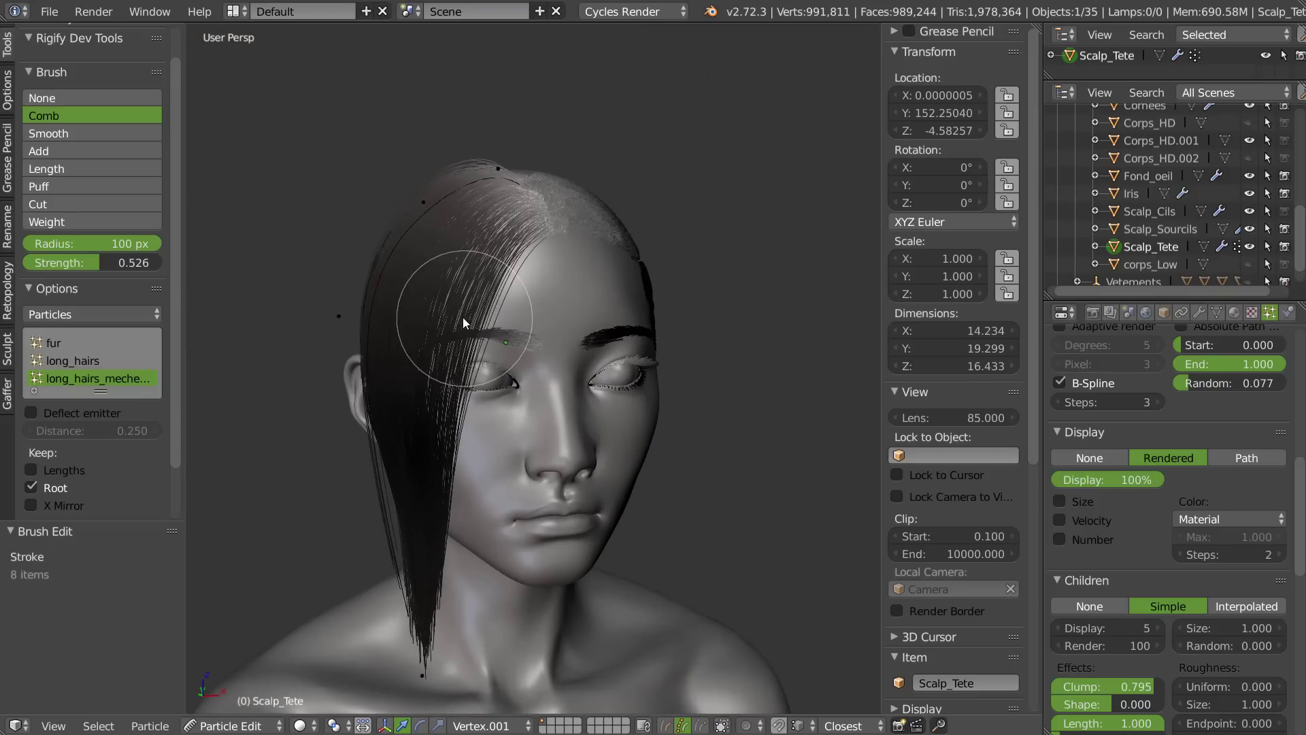
# - Subdivide the lower part of the guide hair, leaving its upper keys out of the selection
pyautogui.press('a')
pyautogui.moveTo(385, 296)
pyautogui.mouseDown(button='middle')
pyautogui.moveTo(348, 344)
pyautogui.moveTo(375, 324)
pyautogui.moveTo(449, 354)
pyautogui.mouseUp(button='middle')
pyautogui.scroll(3, 374, 324)
pyautogui.moveTo(477, 194)
pyautogui.keyDown('ctrl'); pyautogui.keyDown('shift'); pyautogui.mouseDown()
pyautogui.moveTo(361, 162)
pyautogui.moveTo(415, 198)
pyautogui.mouseUp(); pyautogui.keyUp('shift'); pyautogui.keyUp('ctrl')
pyautogui.press('w')
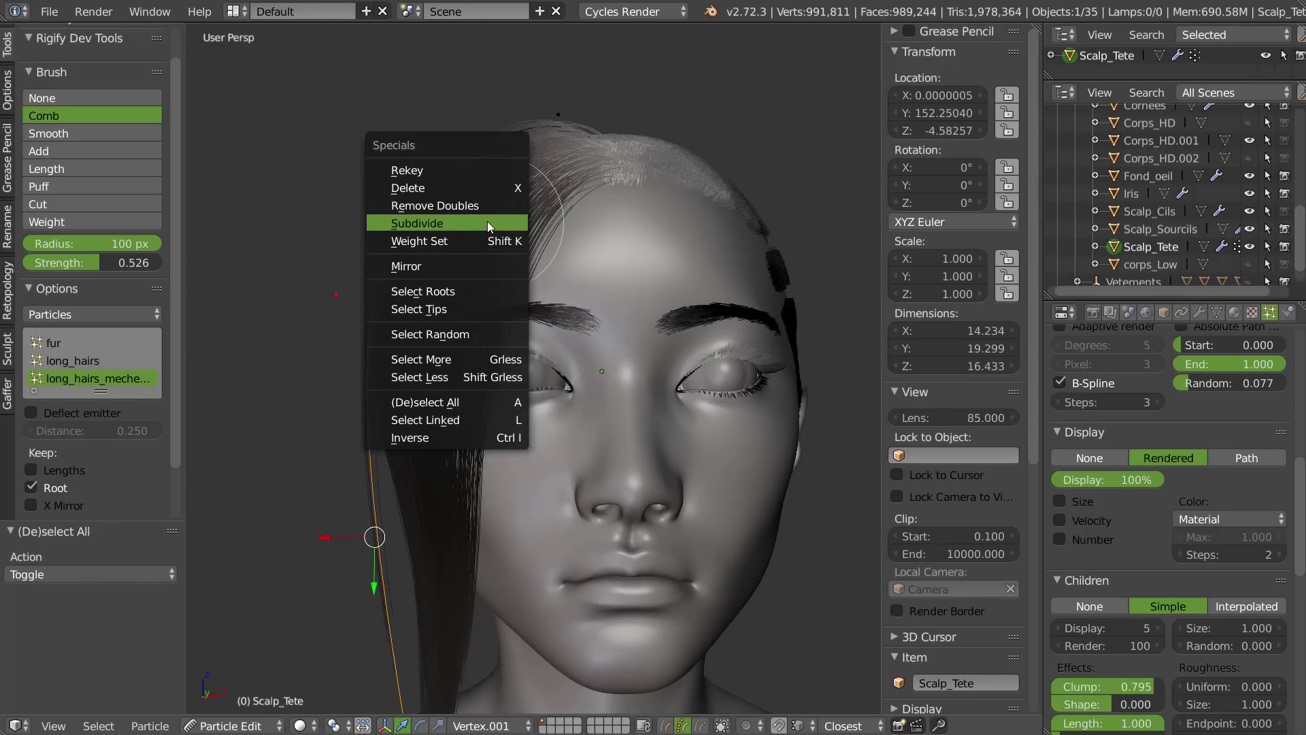
pyautogui.click(443, 224)
# - Hide the transform manipulator and comb the subdivided lower part inward against the outer edge of the long hair
pyautogui.moveTo(351, 295); pyautogui.dragTo(381, 306)
pyautogui.keyDown('shift'); pyautogui.moveTo(441, 585); pyautogui.dragTo(423, 373, button='middle'); pyautogui.keyUp('shift')
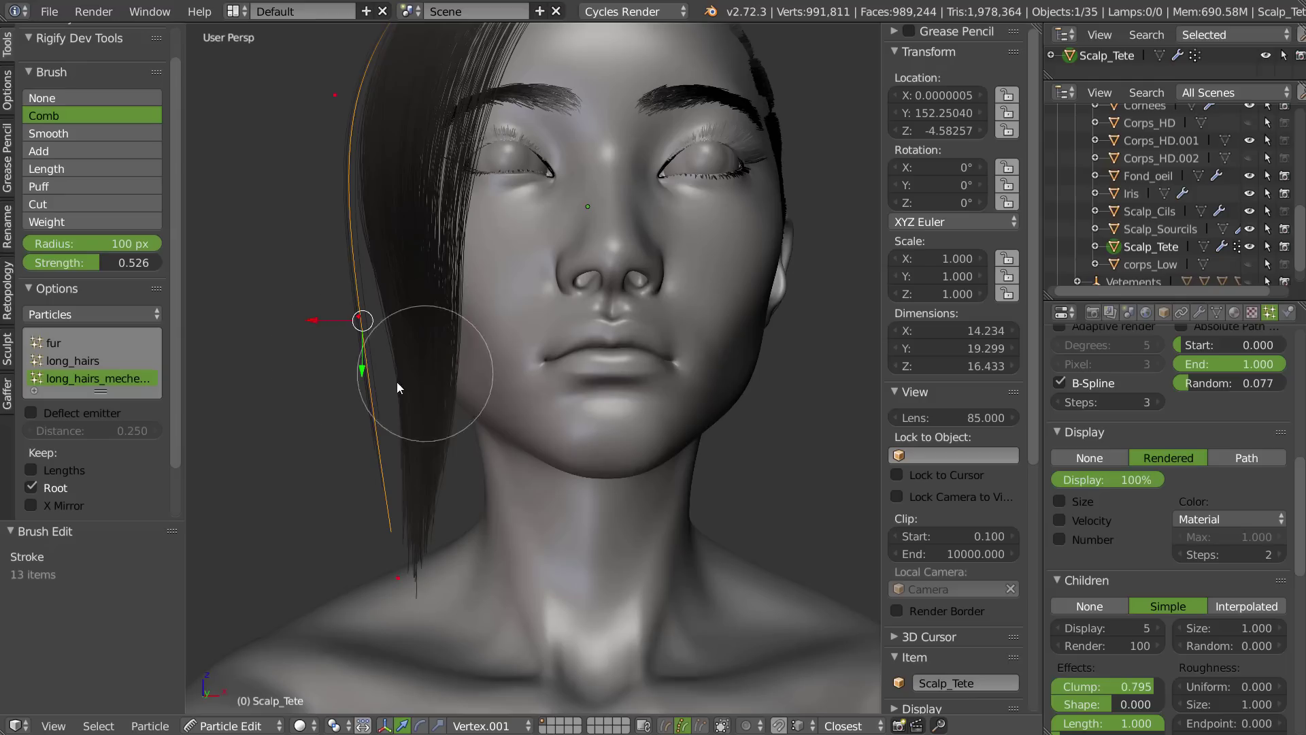
pyautogui.hotkey('ctrl', 'space')
pyautogui.click(423, 286)
pyautogui.moveTo(349, 322); pyautogui.dragTo(336, 317, button='middle')
pyautogui.moveTo(336, 316); pyautogui.dragTo(386, 351)
pyautogui.moveTo(389, 570); pyautogui.dragTo(397, 590)
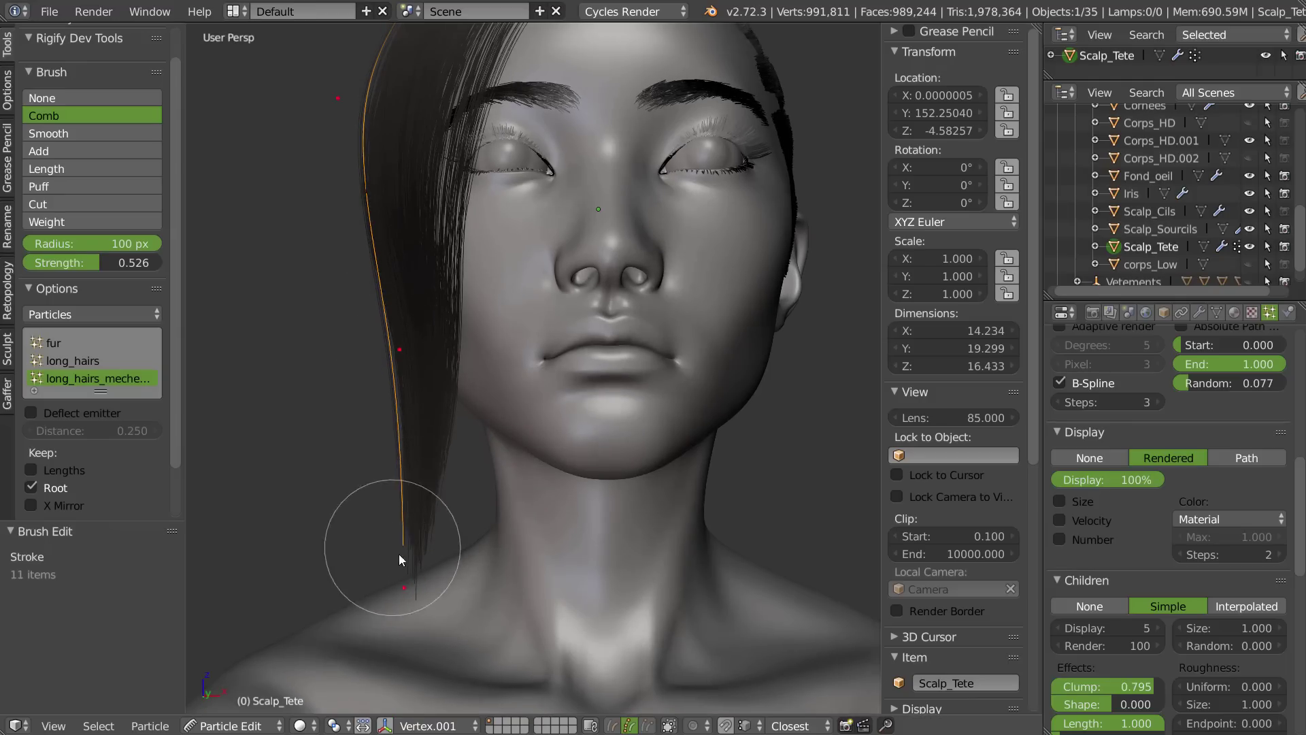
# - Comb the guide hair in profile, moving its middle toward the ear and its tip forward past the chin
pyautogui.moveTo(398, 555); pyautogui.dragTo(524, 566, button='middle')
pyautogui.moveTo(426, 550); pyautogui.dragTo(424, 481, button='middle')
pyautogui.moveTo(374, 350); pyautogui.dragTo(336, 354)
pyautogui.moveTo(421, 575)
pyautogui.mouseDown()
pyautogui.moveTo(455, 506)
pyautogui.moveTo(443, 545)
pyautogui.mouseUp()
pyautogui.keyDown('shift'); pyautogui.moveTo(426, 496); pyautogui.dragTo(591, 374, button='middle'); pyautogui.keyUp('shift')
pyautogui.scroll(2, 585, 373)
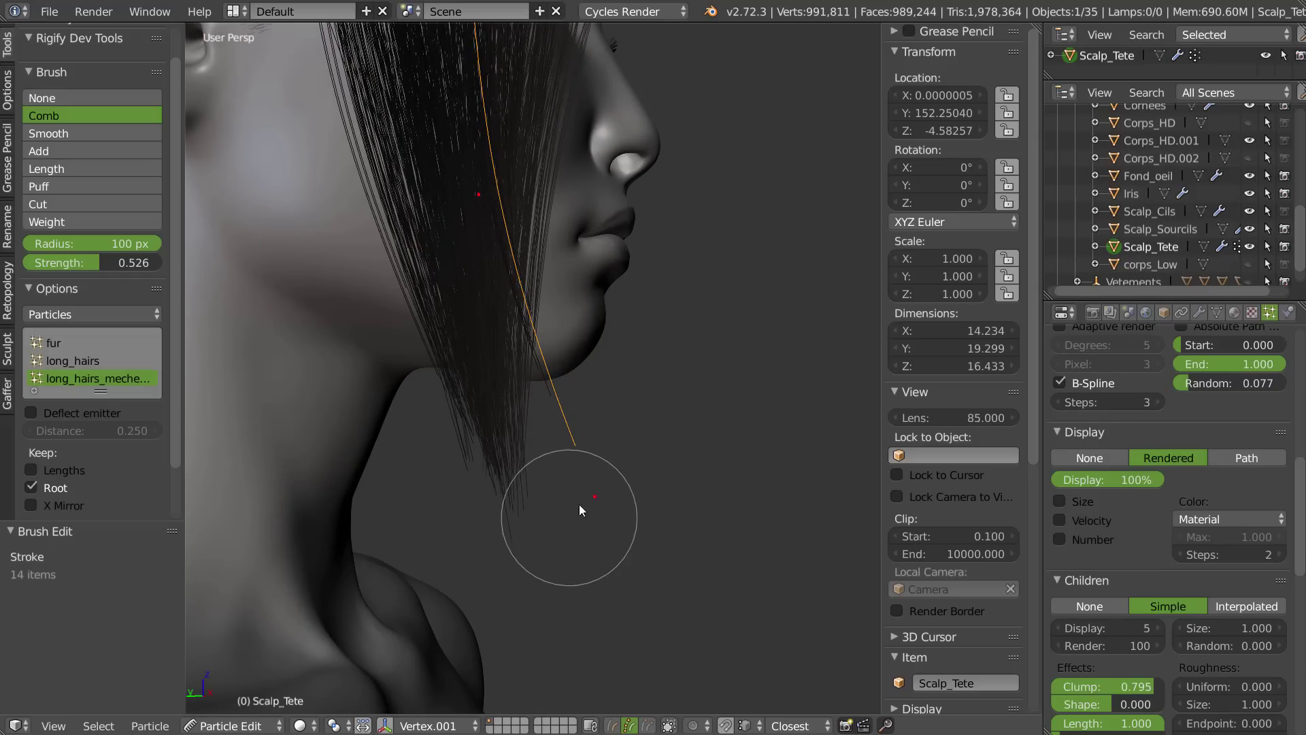
# - Select only the end keys of the guide hair and subdivide that segment
pyautogui.press('a')
pyautogui.moveTo(555, 552)
pyautogui.keyDown('ctrl'); pyautogui.mouseDown()
pyautogui.moveTo(311, 362)
pyautogui.moveTo(321, 381)
pyautogui.mouseUp(); pyautogui.keyUp('ctrl')
pyautogui.press('w')
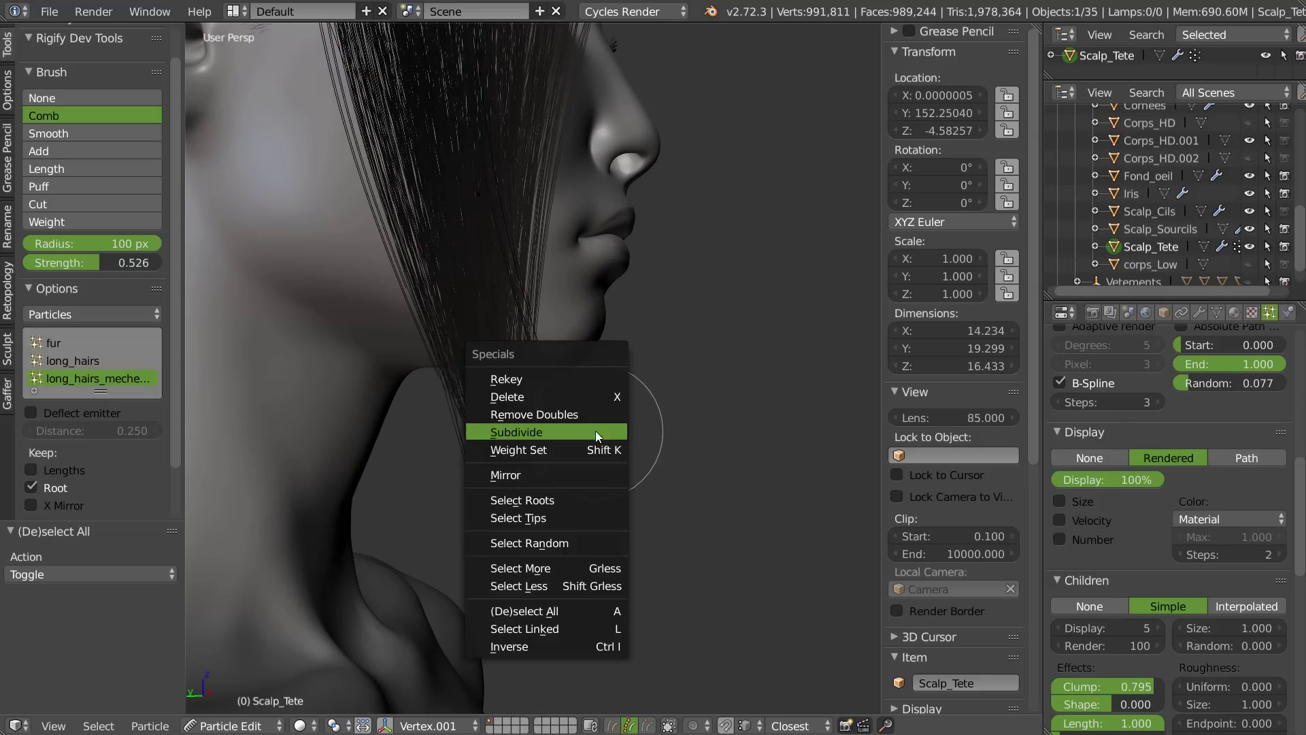
pyautogui.moveTo(520, 521)
pyautogui.keyDown('ctrl'); pyautogui.mouseDown()
pyautogui.moveTo(417, 382)
pyautogui.moveTo(428, 395)
pyautogui.mouseUp(); pyautogui.keyUp('ctrl')
pyautogui.press('w')
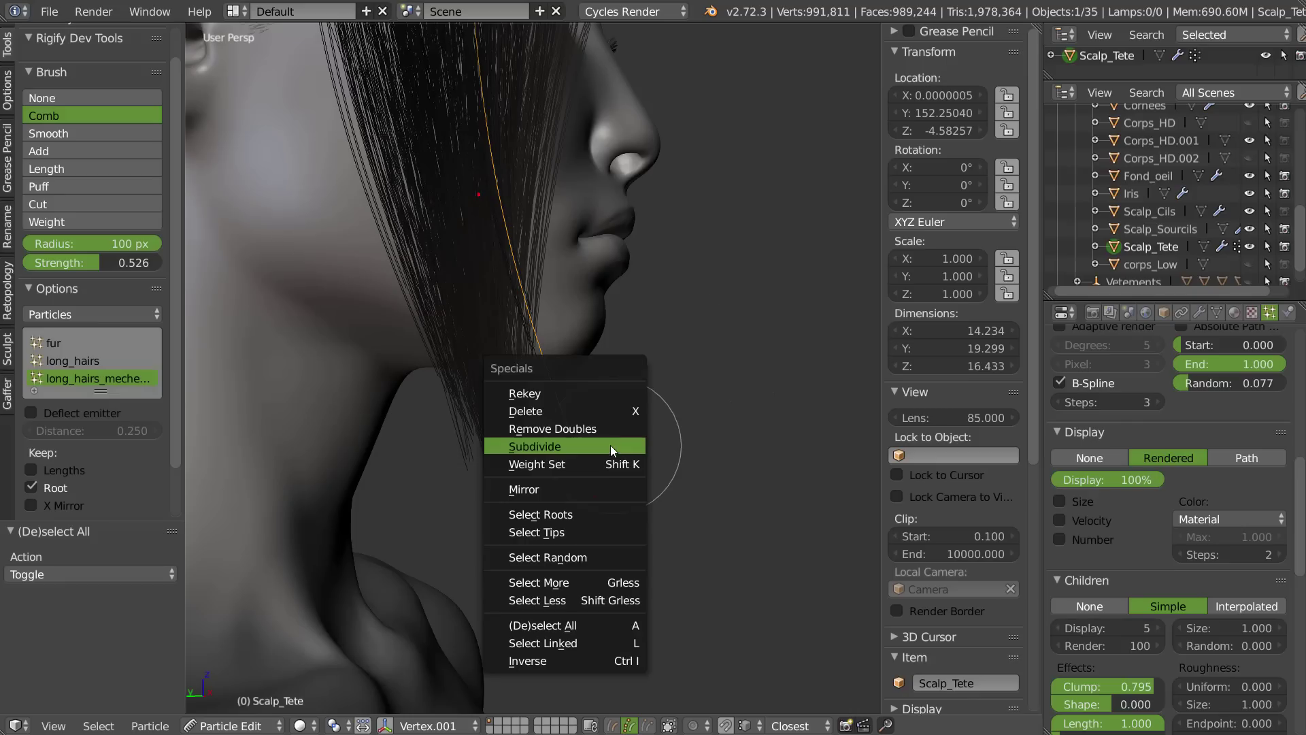
pyautogui.click(591, 446)
# - Comb the subdivided end of the guide hair into a curl that flips forward and outward
pyautogui.moveTo(502, 369); pyautogui.dragTo(494, 373)
pyautogui.moveTo(596, 502)
pyautogui.mouseDown()
pyautogui.moveTo(607, 437)
pyautogui.moveTo(699, 386)
pyautogui.moveTo(606, 353)
pyautogui.mouseUp()
pyautogui.moveTo(568, 433); pyautogui.dragTo(394, 429, button='middle')
pyautogui.moveTo(515, 434); pyautogui.dragTo(481, 421)
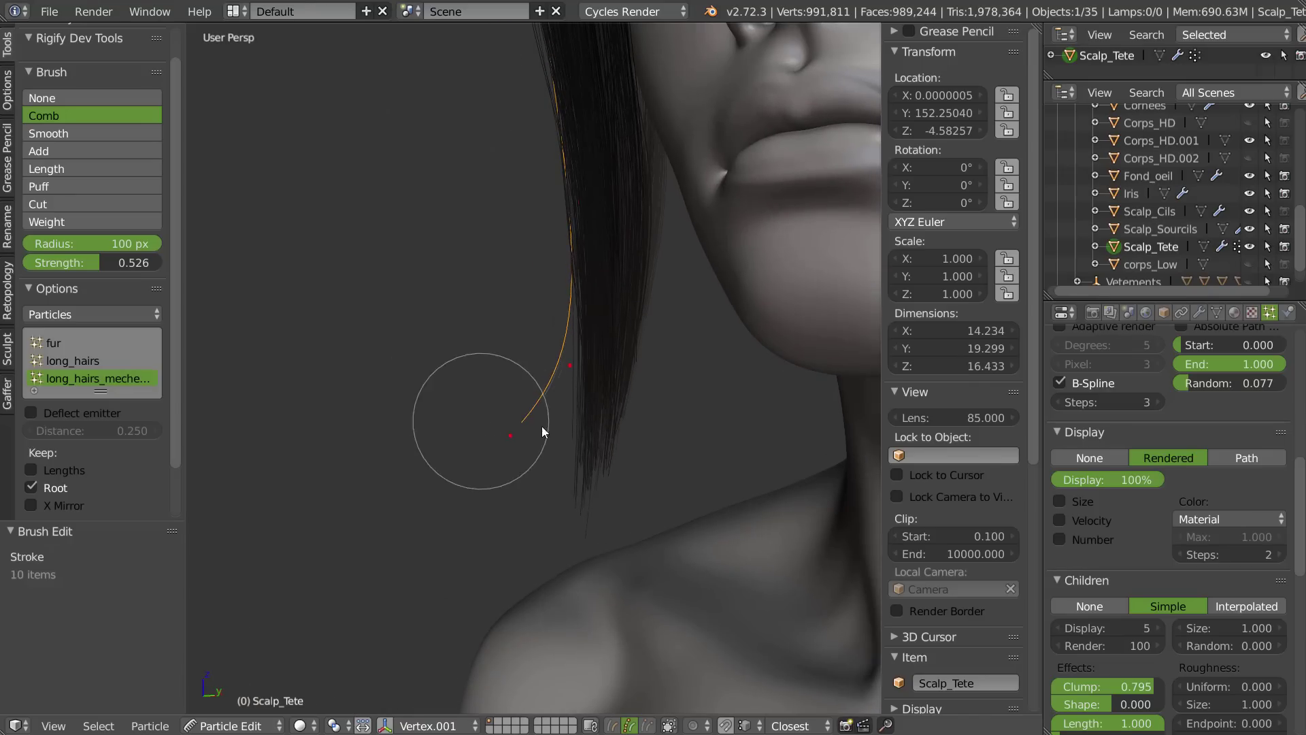
pyautogui.moveTo(541, 426); pyautogui.dragTo(698, 437, button='middle')
pyautogui.moveTo(528, 362); pyautogui.dragTo(552, 399)
# - Expand the selection up to the guide hair's root and comb its upper section close to the long hair
pyautogui.keyDown('shift'); pyautogui.moveTo(552, 399); pyautogui.dragTo(578, 707, button='middle'); pyautogui.keyUp('shift')
pyautogui.scroll(-4, 553, 381)
pyautogui.moveTo(543, 316); pyautogui.dragTo(439, 318, button='middle')
pyautogui.scroll(1, 549, 321)
pyautogui.press('ctrl+KP_Add')
pyautogui.press('ctrl+KP_Add')
pyautogui.press('ctrl+KP_Add')
pyautogui.moveTo(474, 254)
pyautogui.mouseDown(button='middle')
pyautogui.moveTo(460, 256)
pyautogui.moveTo(492, 271)
pyautogui.moveTo(493, 304)
pyautogui.mouseUp(button='middle')
pyautogui.moveTo(562, 187); pyautogui.dragTo(565, 184)
pyautogui.moveTo(478, 307)
pyautogui.mouseDown(button='middle')
pyautogui.moveTo(689, 300)
pyautogui.moveTo(609, 284)
pyautogui.moveTo(536, 290)
pyautogui.mouseUp(button='middle')
pyautogui.moveTo(553, 284); pyautogui.dragTo(546, 287)
# - Comb the middle of the guide hair backward in profile to give the strand a smooth bow
pyautogui.moveTo(549, 285); pyautogui.dragTo(546, 276, button='middle')
pyautogui.moveTo(553, 507); pyautogui.dragTo(500, 469)
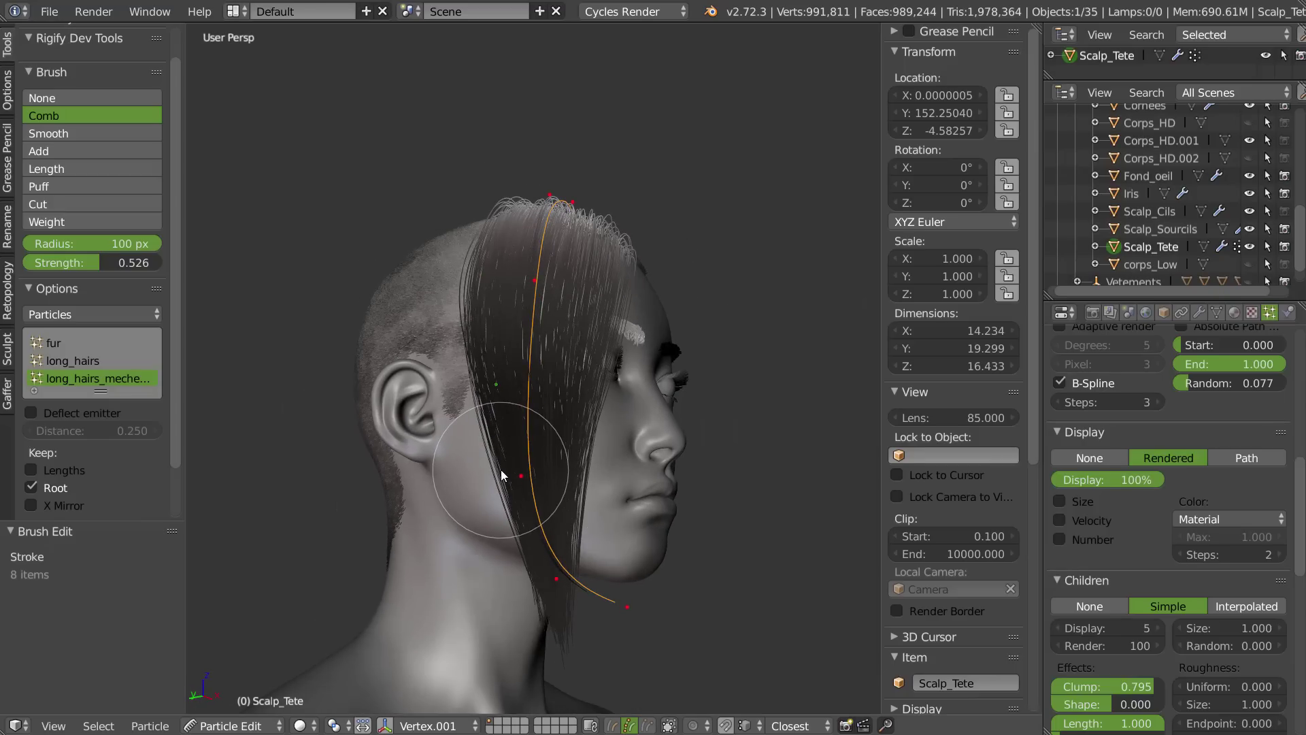
pyautogui.moveTo(522, 477); pyautogui.dragTo(527, 463, button='middle')
pyautogui.moveTo(525, 476); pyautogui.dragTo(509, 497)
pyautogui.moveTo(532, 442)
pyautogui.mouseDown(button='middle')
pyautogui.moveTo(537, 381)
pyautogui.moveTo(489, 373)
pyautogui.moveTo(452, 402)
pyautogui.mouseUp(button='middle')
pyautogui.moveTo(526, 349); pyautogui.dragTo(529, 358, button='middle')
# - Use the Add brush to place a second guide hair at the parting nearer the forehead and select only that strand
pyautogui.press('w')
pyautogui.click(604, 209)
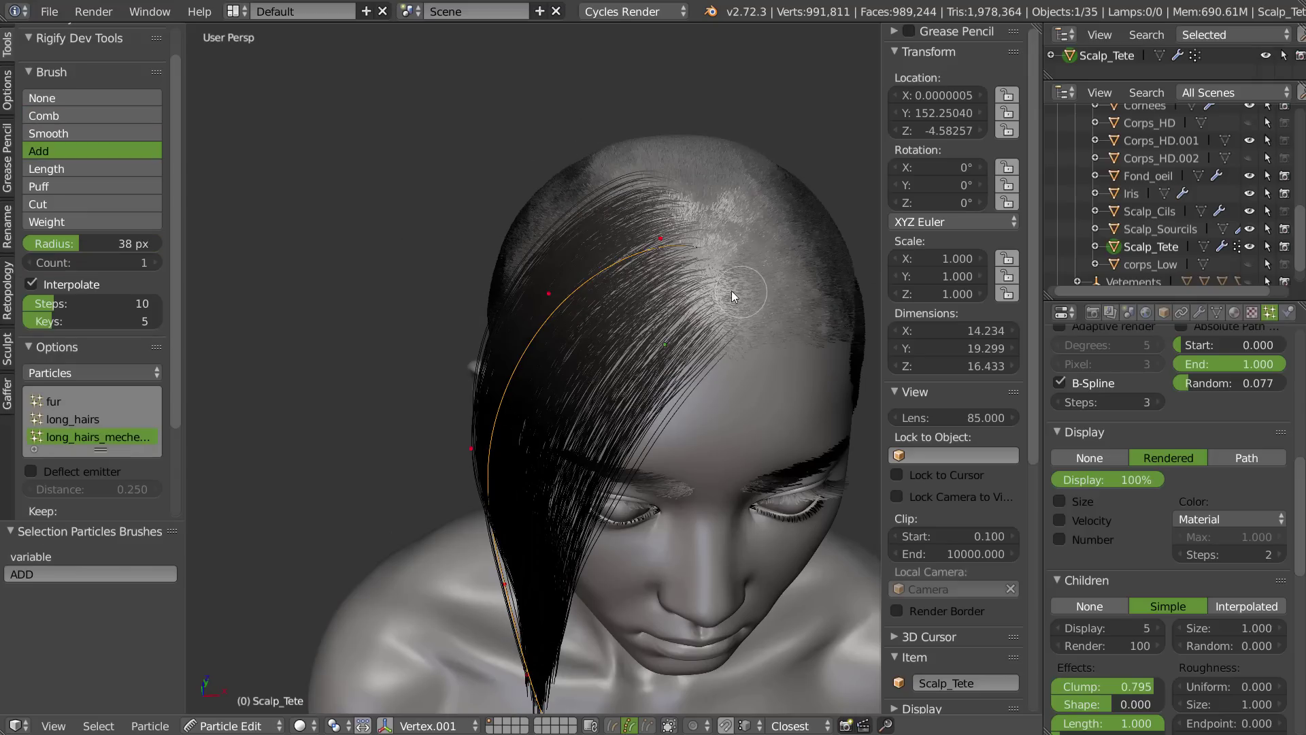
pyautogui.click(704, 281)
pyautogui.press('a')
pyautogui.press('l')
# - Comb the upper section of the second guide hair with the Comb brush to match the curve of the long hair
pyautogui.moveTo(645, 292)
pyautogui.mouseDown(button='middle')
pyautogui.moveTo(638, 239)
pyautogui.moveTo(602, 226)
pyautogui.mouseUp(button='middle')
pyautogui.press('w')
pyautogui.click(610, 161)
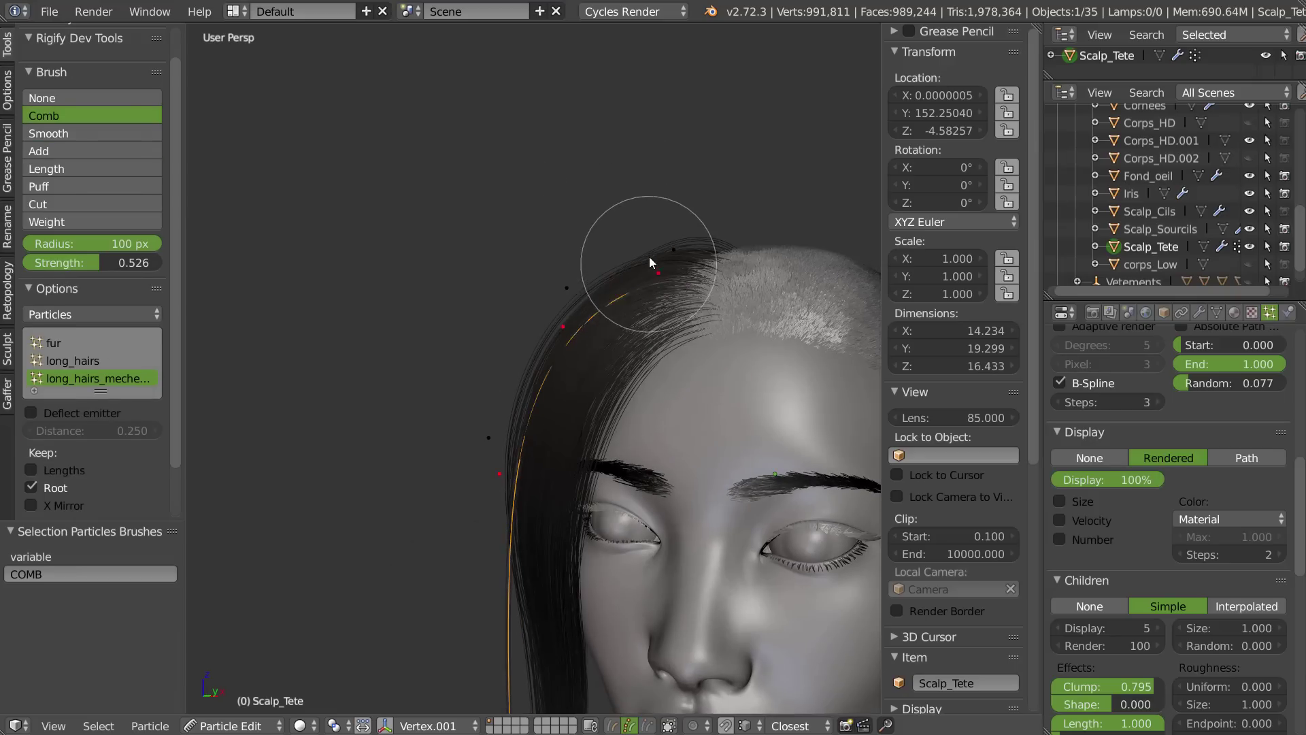
pyautogui.moveTo(647, 257); pyautogui.dragTo(627, 288)
pyautogui.moveTo(616, 276); pyautogui.dragTo(646, 259, button='middle')
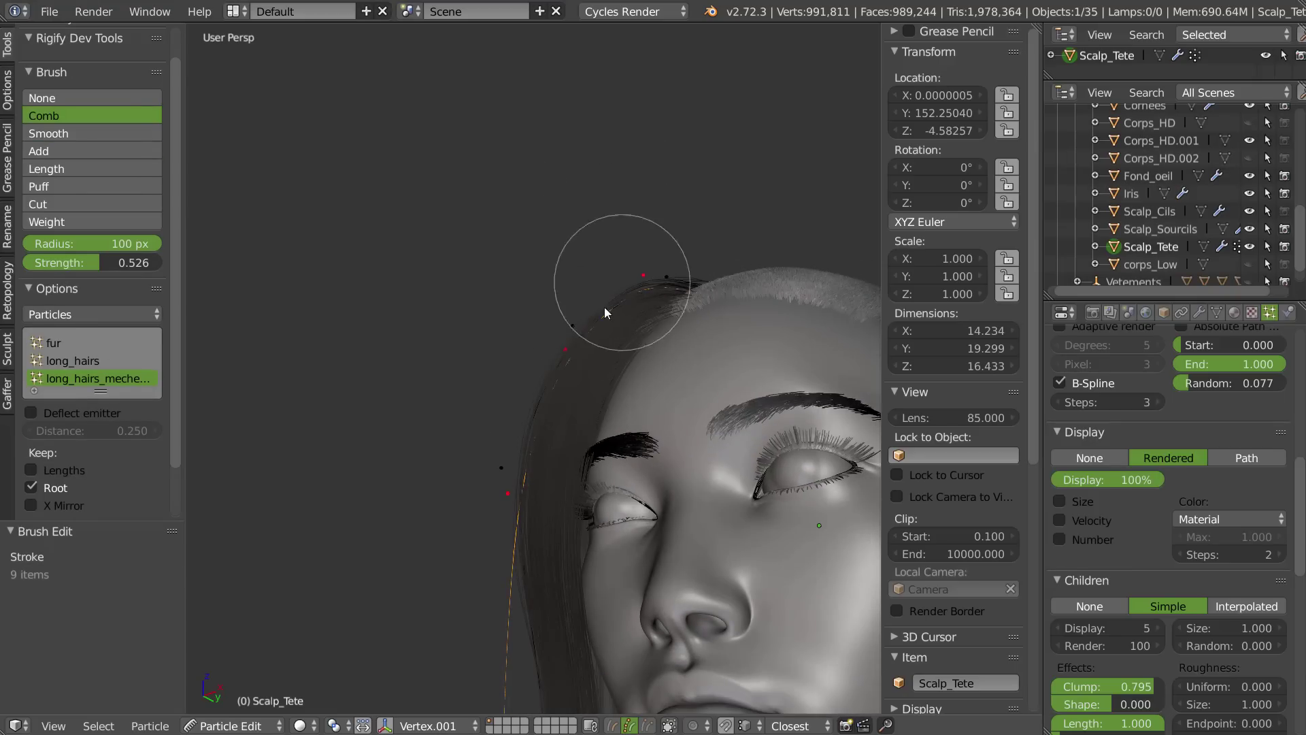
pyautogui.moveTo(557, 342); pyautogui.dragTo(505, 341)
pyautogui.moveTo(505, 340); pyautogui.dragTo(642, 375, button='middle')
# - Comb the lower end of the second guide hair back beside the tip of the long hair
pyautogui.moveTo(651, 307)
pyautogui.mouseDown(button='middle')
pyautogui.moveTo(652, 286)
pyautogui.moveTo(667, 300)
pyautogui.moveTo(635, 273)
pyautogui.moveTo(656, 264)
pyautogui.moveTo(674, 141)
pyautogui.mouseUp(button='middle')
pyautogui.moveTo(748, 667)
pyautogui.mouseDown()
pyautogui.moveTo(577, 600)
pyautogui.moveTo(541, 604)
pyautogui.mouseUp()
pyautogui.moveTo(648, 633); pyautogui.dragTo(585, 634)
pyautogui.moveTo(605, 286); pyautogui.dragTo(567, 263, button='middle')
pyautogui.moveTo(566, 263); pyautogui.dragTo(556, 266)
pyautogui.moveTo(585, 610); pyautogui.dragTo(603, 662)
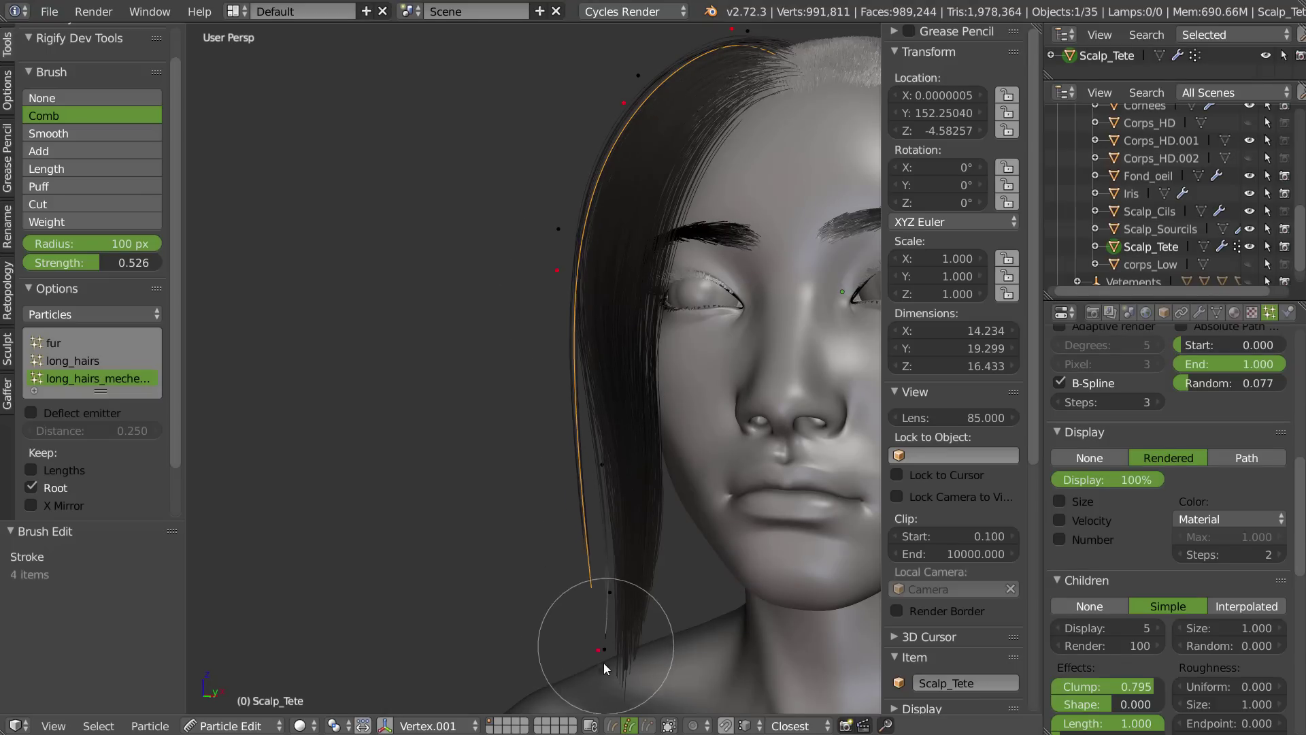
pyautogui.keyDown('shift'); pyautogui.moveTo(685, 162); pyautogui.dragTo(633, 272, button='middle'); pyautogui.keyUp('shift')
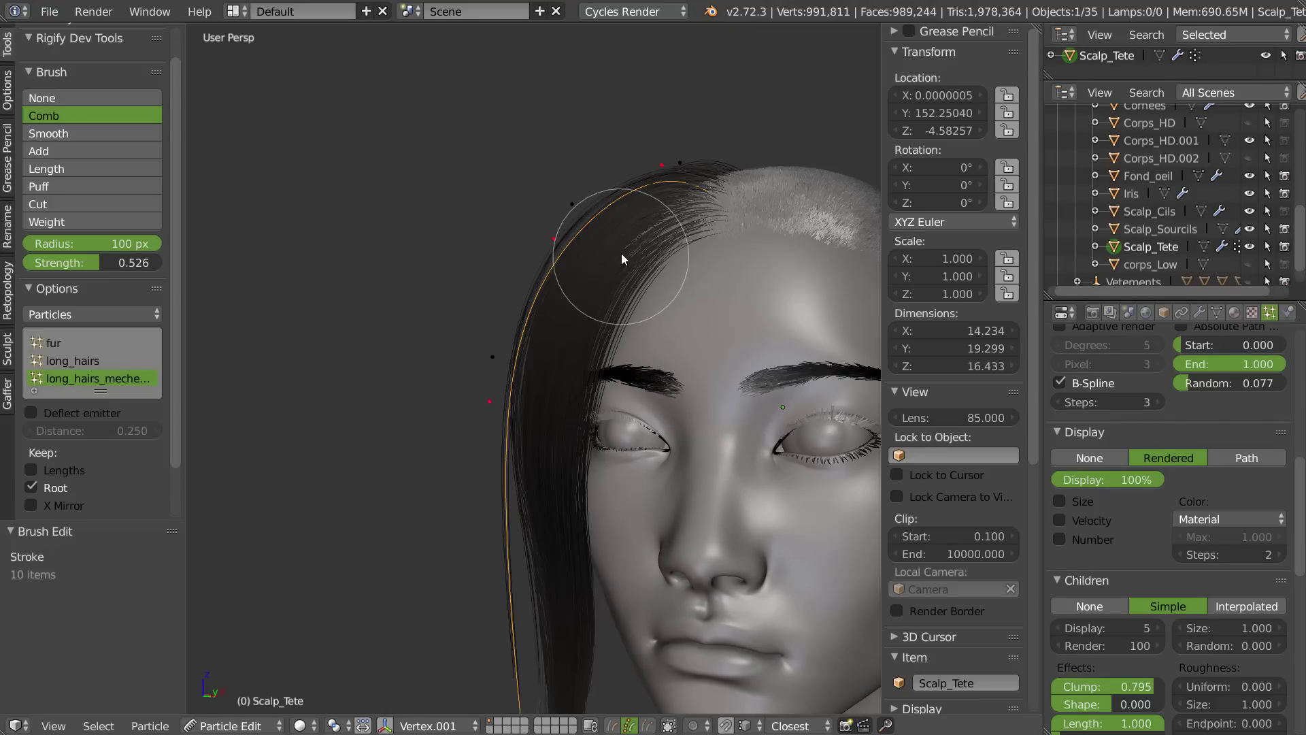
# - Subdivide the lower part of the second guide hair and expand the selection back over the whole strand
pyautogui.moveTo(533, 284)
pyautogui.keyDown('ctrl'); pyautogui.keyDown('shift'); pyautogui.mouseDown()
pyautogui.moveTo(811, 132)
pyautogui.moveTo(498, 221)
pyautogui.mouseUp(); pyautogui.keyUp('shift'); pyautogui.keyUp('ctrl')
pyautogui.press('w')
pyautogui.click(541, 401)
pyautogui.press('less')
pyautogui.press('less')
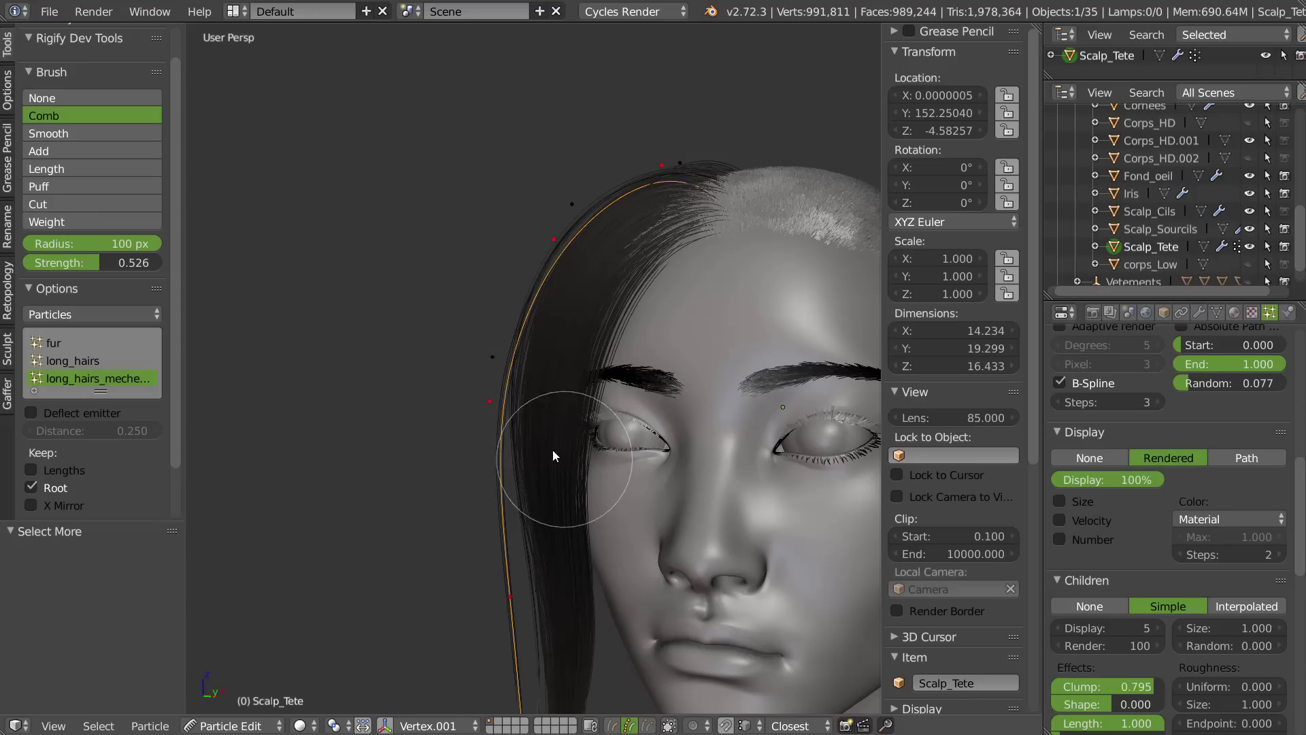
# - Comb the second guide hair's middle and lower sections inward so the strand hugs the long hair from front and side
pyautogui.keyDown('shift'); pyautogui.moveTo(554, 460); pyautogui.dragTo(561, 238, button='middle'); pyautogui.keyUp('shift')
pyautogui.moveTo(500, 396)
pyautogui.mouseDown()
pyautogui.moveTo(545, 415)
pyautogui.moveTo(550, 435)
pyautogui.mouseUp()
pyautogui.moveTo(537, 589); pyautogui.dragTo(523, 587)
pyautogui.moveTo(539, 414); pyautogui.dragTo(555, 440)
pyautogui.moveTo(545, 435); pyautogui.dragTo(607, 305, button='middle')
pyautogui.moveTo(561, 246); pyautogui.dragTo(548, 236)
pyautogui.moveTo(553, 236); pyautogui.dragTo(509, 408, button='middle')
pyautogui.moveTo(588, 247)
pyautogui.mouseDown(button='middle')
pyautogui.moveTo(502, 190)
pyautogui.moveTo(498, 203)
pyautogui.mouseUp(button='middle')
pyautogui.moveTo(494, 203); pyautogui.dragTo(518, 199)
pyautogui.moveTo(628, 247); pyautogui.dragTo(636, 400, button='middle')
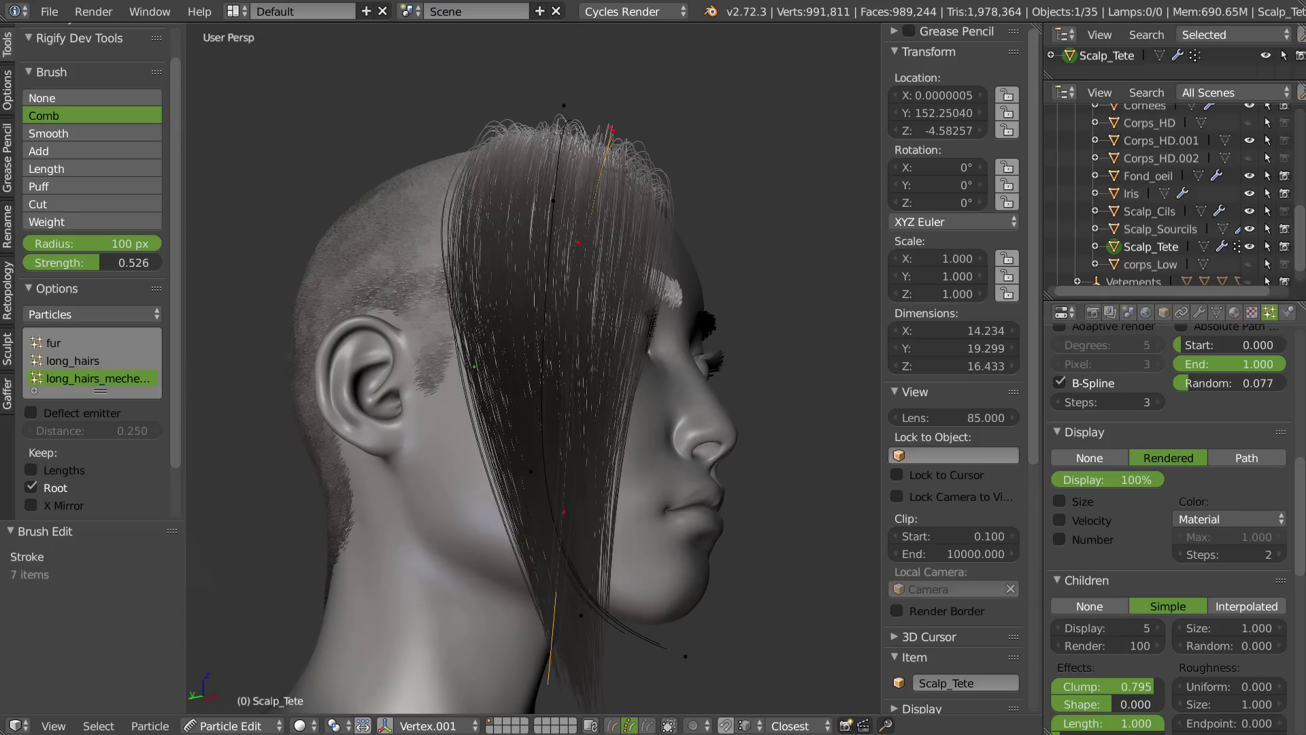
pyautogui.moveTo(565, 293); pyautogui.dragTo(515, 446, button='middle')
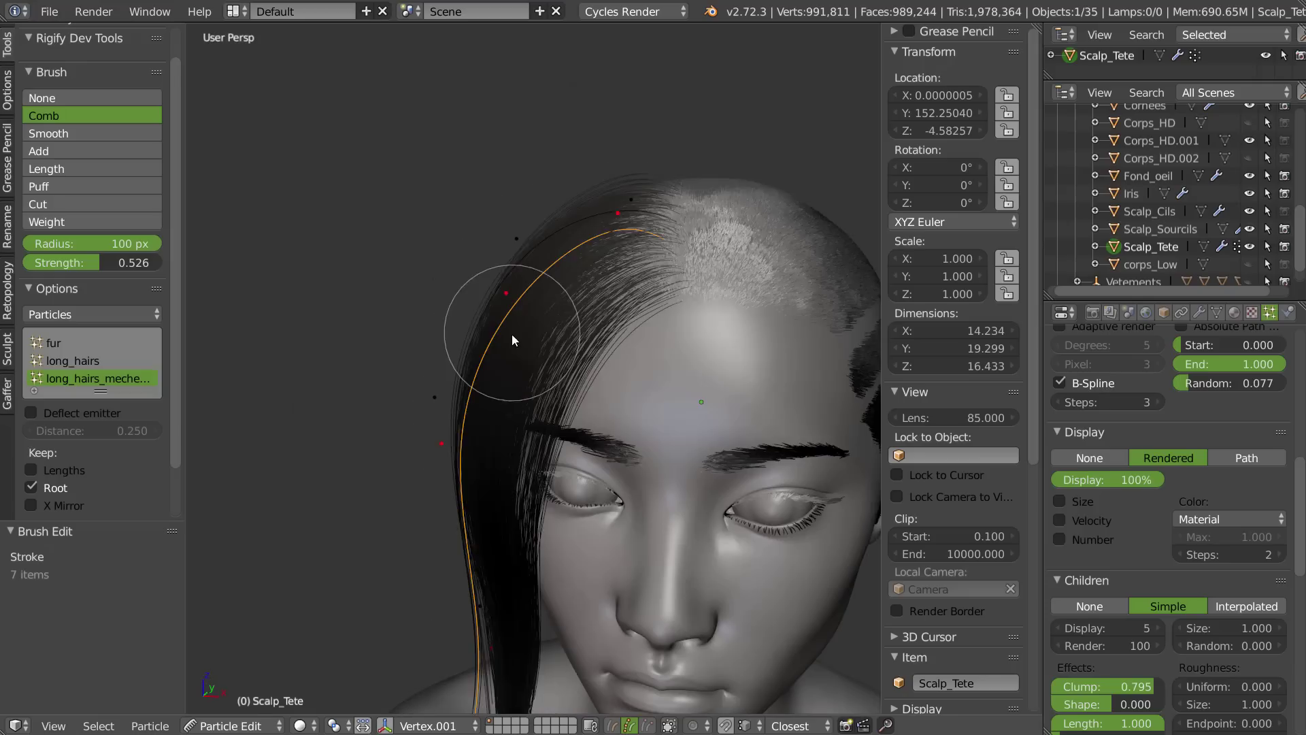
# - Use the Add brush to place a third guide hair at the parting nearer the forehead and select only its linked keys
pyautogui.press('w')
pyautogui.click(618, 163)
pyautogui.moveTo(664, 229)
pyautogui.mouseDown(button='middle')
pyautogui.moveTo(659, 352)
pyautogui.moveTo(752, 234)
pyautogui.mouseUp(button='middle')
pyautogui.click(736, 239)
pyautogui.press('a')
pyautogui.press('l')
pyautogui.moveTo(650, 264); pyautogui.dragTo(641, 160, button='middle')
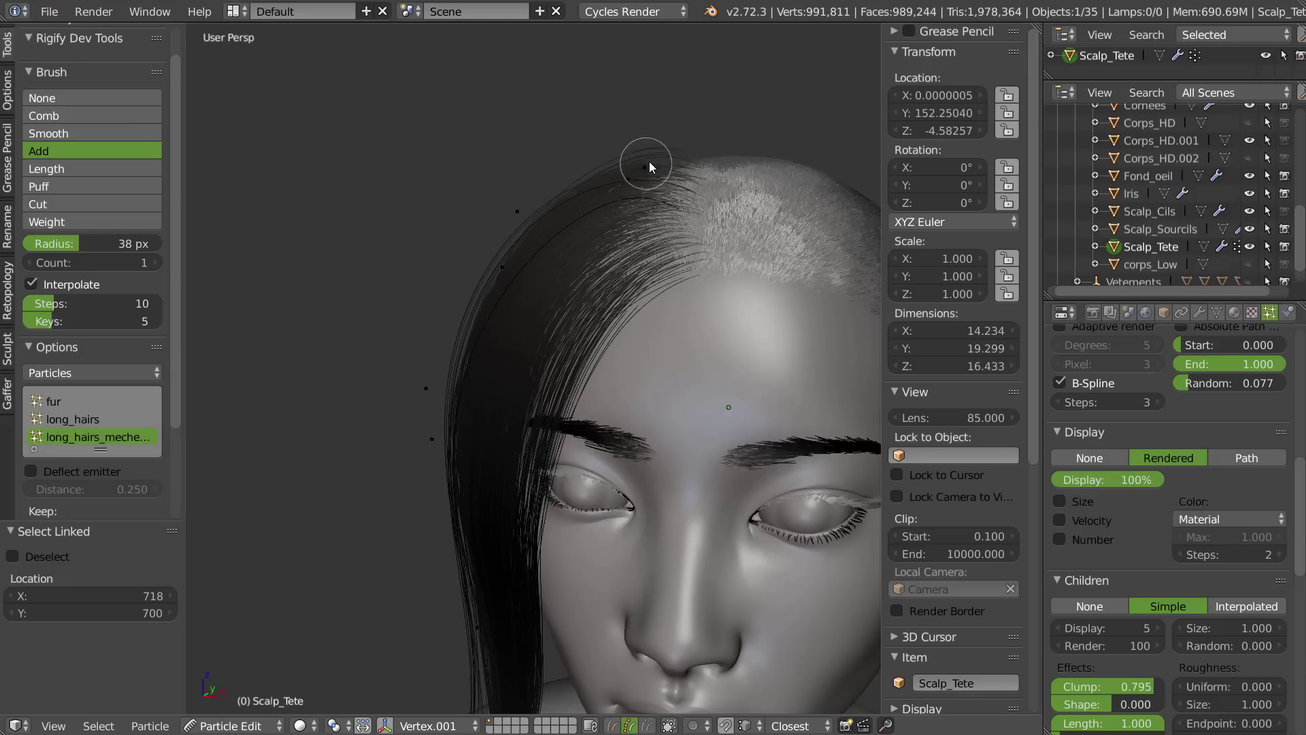
# - Switch to the Comb brush and comb the third guide hair over the side of the head and down along the long hair
pyautogui.press('w')
pyautogui.click(631, 49)
pyautogui.moveTo(639, 159)
pyautogui.mouseDown()
pyautogui.moveTo(545, 231)
pyautogui.moveTo(500, 229)
pyautogui.mouseUp()
pyautogui.moveTo(631, 153)
pyautogui.mouseDown()
pyautogui.moveTo(521, 198)
pyautogui.moveTo(484, 263)
pyautogui.mouseUp()
pyautogui.moveTo(484, 263)
pyautogui.mouseDown(button='middle')
pyautogui.moveTo(524, 194)
pyautogui.moveTo(560, 279)
pyautogui.moveTo(641, 287)
pyautogui.moveTo(524, 83)
pyautogui.moveTo(489, 121)
pyautogui.moveTo(436, 124)
pyautogui.moveTo(429, 309)
pyautogui.moveTo(439, 226)
pyautogui.moveTo(562, 312)
pyautogui.mouseUp(button='middle')
pyautogui.moveTo(562, 311); pyautogui.dragTo(611, 489)
pyautogui.scroll(2, 611, 488)
pyautogui.moveTo(570, 423)
pyautogui.mouseDown(button='middle')
pyautogui.moveTo(554, 356)
pyautogui.moveTo(492, 329)
pyautogui.mouseUp(button='middle')
pyautogui.scroll(3, 455, 242)
# - Subdivide the lower part of the third guide hair and expand the selection along the strand
pyautogui.moveTo(455, 242)
pyautogui.keyDown('ctrl'); pyautogui.mouseDown()
pyautogui.moveTo(541, 296)
pyautogui.moveTo(531, 313)
pyautogui.mouseUp(); pyautogui.keyUp('ctrl')
pyautogui.press('w')
pyautogui.click(512, 338)
pyautogui.press('less')
# - Comb the third guide hair's middle and lower sections so the strand follows the outer edge of the long hair
pyautogui.moveTo(506, 320); pyautogui.dragTo(458, 211, button='middle')
pyautogui.moveTo(458, 211)
pyautogui.mouseDown()
pyautogui.moveTo(472, 193)
pyautogui.moveTo(509, 366)
pyautogui.moveTo(492, 357)
pyautogui.moveTo(551, 533)
pyautogui.moveTo(518, 589)
pyautogui.moveTo(544, 579)
pyautogui.mouseUp()
pyautogui.moveTo(495, 348); pyautogui.dragTo(512, 355)
pyautogui.moveTo(467, 389); pyautogui.dragTo(585, 428, button='middle')
pyautogui.moveTo(585, 428)
pyautogui.mouseDown()
pyautogui.moveTo(592, 578)
pyautogui.moveTo(580, 578)
pyautogui.moveTo(594, 591)
pyautogui.moveTo(642, 472)
pyautogui.mouseUp()
pyautogui.moveTo(642, 472)
pyautogui.mouseDown(button='middle')
pyautogui.moveTo(528, 231)
pyautogui.moveTo(573, 159)
pyautogui.mouseUp(button='middle')
pyautogui.moveTo(573, 159)
pyautogui.mouseDown()
pyautogui.moveTo(525, 132)
pyautogui.moveTo(530, 115)
pyautogui.mouseUp()
pyautogui.moveTo(531, 116); pyautogui.dragTo(574, 332, button='middle')
pyautogui.moveTo(574, 332)
pyautogui.mouseDown()
pyautogui.moveTo(567, 350)
pyautogui.moveTo(573, 324)
pyautogui.mouseUp()
# - Refine the third guide hair's curve with small Comb strokes, matching it to the long hair from side and front views
pyautogui.moveTo(573, 324); pyautogui.dragTo(562, 311, button='middle')
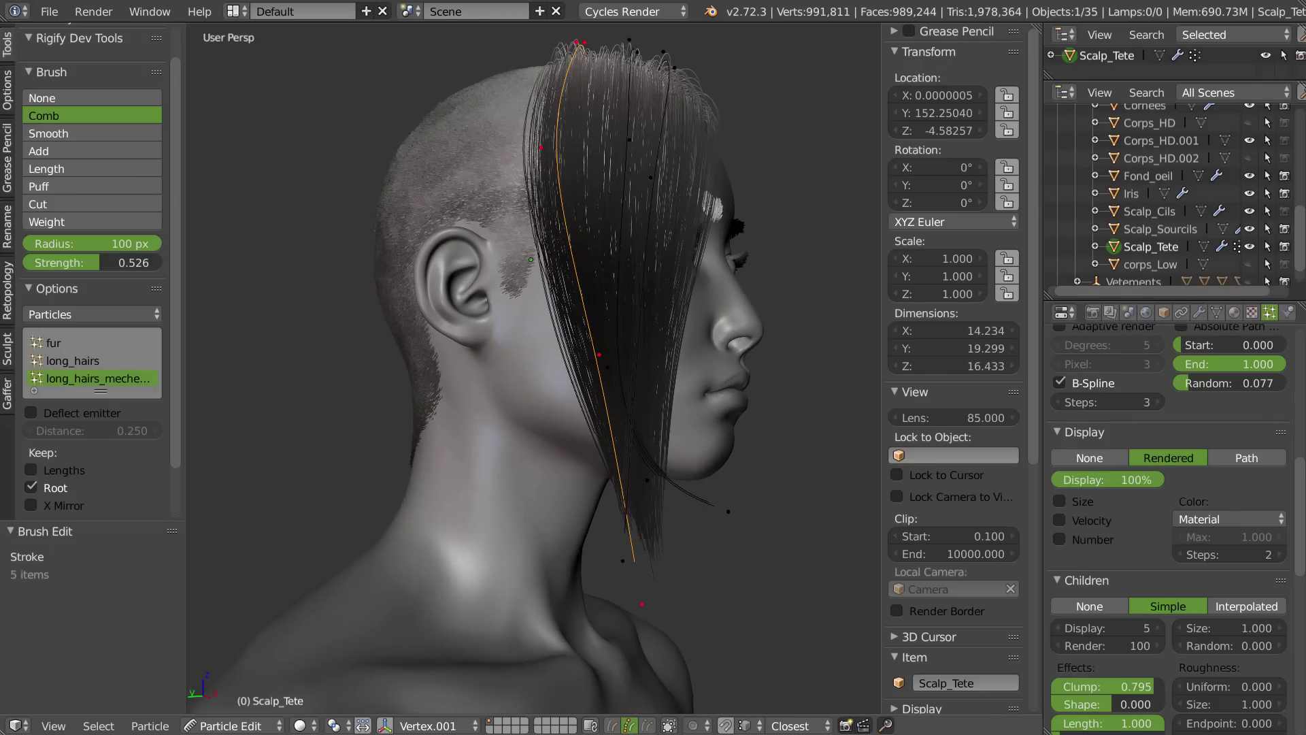
pyautogui.moveTo(690, 323)
pyautogui.mouseDown(button='middle')
pyautogui.moveTo(578, 315)
pyautogui.moveTo(590, 339)
pyautogui.moveTo(519, 275)
pyautogui.mouseUp(button='middle')
pyautogui.moveTo(520, 278); pyautogui.dragTo(515, 288)
pyautogui.moveTo(515, 289)
pyautogui.mouseDown(button='middle')
pyautogui.moveTo(545, 361)
pyautogui.moveTo(543, 452)
pyautogui.mouseUp(button='middle')
pyautogui.moveTo(543, 453); pyautogui.dragTo(539, 453)
pyautogui.moveTo(547, 458)
pyautogui.mouseDown(button='middle')
pyautogui.moveTo(646, 430)
pyautogui.moveTo(706, 370)
pyautogui.moveTo(646, 332)
pyautogui.moveTo(622, 402)
pyautogui.moveTo(639, 307)
pyautogui.moveTo(523, 411)
pyautogui.moveTo(564, 340)
pyautogui.moveTo(623, 288)
pyautogui.mouseUp(button='middle')
# - Use the Add brush to place a fourth guide hair at the front of the parting by the forehead and select only its linked keys
pyautogui.press('w')
pyautogui.click(566, 247)
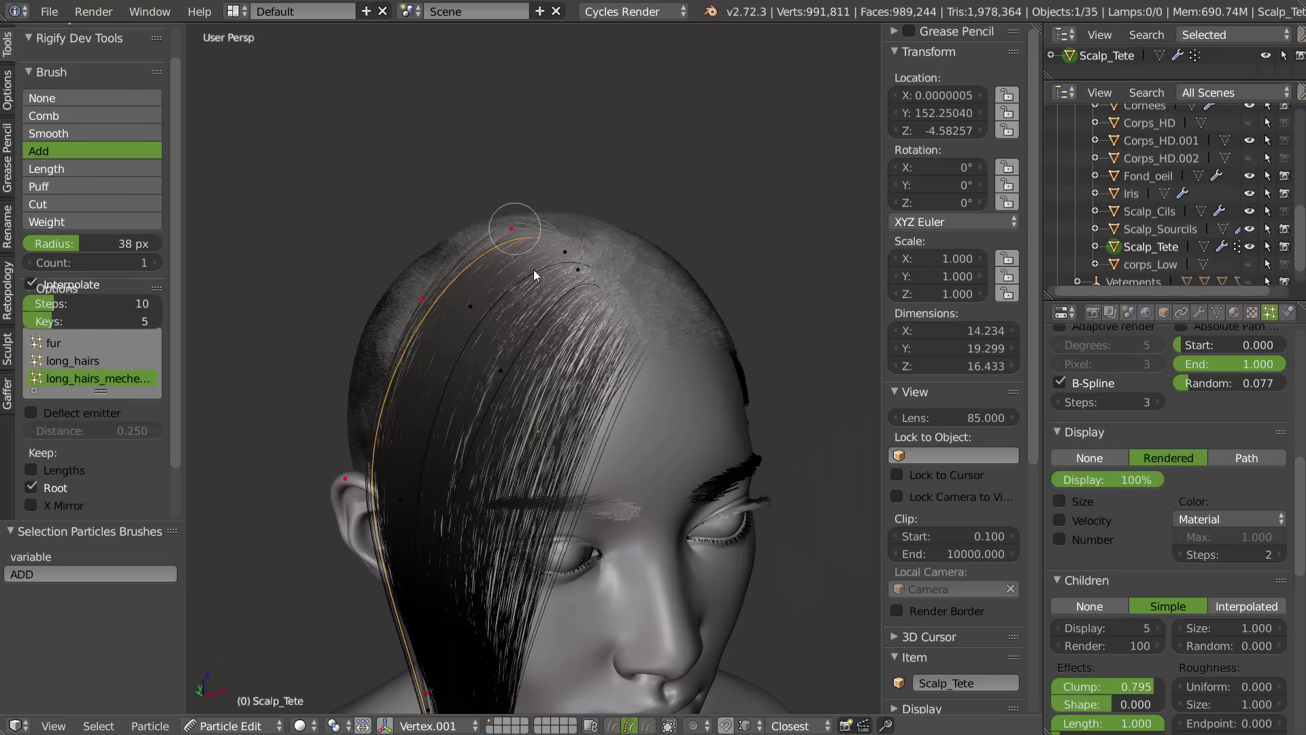
pyautogui.moveTo(534, 269); pyautogui.dragTo(653, 353, button='middle')
pyautogui.click(630, 334)
pyautogui.press('a')
pyautogui.press('l')
pyautogui.moveTo(578, 336)
pyautogui.mouseDown(button='middle')
pyautogui.moveTo(613, 302)
pyautogui.moveTo(609, 232)
pyautogui.moveTo(575, 282)
pyautogui.mouseUp(button='middle')
# - Switch to the Comb brush and sweep the fourth guide hair down beside the face along the front edge of the long hair
pyautogui.press('w')
pyautogui.click(583, 182)
pyautogui.moveTo(591, 344)
pyautogui.mouseDown()
pyautogui.moveTo(568, 341)
pyautogui.moveTo(548, 373)
pyautogui.moveTo(601, 419)
pyautogui.mouseUp()
pyautogui.moveTo(585, 413)
pyautogui.keyDown('shift'); pyautogui.mouseDown(button='middle')
pyautogui.moveTo(584, 313)
pyautogui.moveTo(633, 145)
pyautogui.mouseUp(button='middle'); pyautogui.keyUp('shift')
pyautogui.moveTo(597, 330); pyautogui.dragTo(598, 334, button='middle')
pyautogui.moveTo(548, 269); pyautogui.dragTo(628, 304)
pyautogui.moveTo(628, 304); pyautogui.dragTo(430, 304, button='middle')
pyautogui.moveTo(510, 293); pyautogui.dragTo(476, 297)
pyautogui.keyDown('shift'); pyautogui.moveTo(469, 476); pyautogui.dragTo(478, 251, button='middle'); pyautogui.keyUp('shift')
pyautogui.moveTo(512, 474); pyautogui.dragTo(556, 498)
pyautogui.keyDown('shift'); pyautogui.moveTo(626, 381); pyautogui.dragTo(558, 657, button='middle'); pyautogui.keyUp('shift')
pyautogui.keyDown('shift'); pyautogui.moveTo(563, 312); pyautogui.dragTo(552, 574, button='middle'); pyautogui.keyUp('shift')
# - Subdivide the lower part of the fourth guide hair and expand the selection along the strand
pyautogui.keyDown('ctrl'); pyautogui.moveTo(463, 464); pyautogui.dragTo(560, 455); pyautogui.keyUp('ctrl')
pyautogui.press('w')
pyautogui.click(537, 451)
pyautogui.keyDown('shift'); pyautogui.moveTo(505, 491); pyautogui.dragTo(530, 397, button='middle'); pyautogui.keyUp('shift')
pyautogui.press('less')
# - Comb the fourth guide hair from root to tip so it bends smoothly toward the end of the long hair
pyautogui.keyDown('shift'); pyautogui.moveTo(471, 463); pyautogui.dragTo(511, 268, button='middle'); pyautogui.keyUp('shift')
pyautogui.moveTo(500, 180); pyautogui.dragTo(522, 182)
pyautogui.moveTo(509, 400); pyautogui.dragTo(552, 402)
pyautogui.moveTo(546, 632); pyautogui.dragTo(516, 631)
pyautogui.moveTo(482, 499)
pyautogui.mouseDown(button='middle')
pyautogui.moveTo(670, 485)
pyautogui.moveTo(612, 451)
pyautogui.mouseUp(button='middle')
pyautogui.moveTo(606, 429); pyautogui.dragTo(547, 400)
pyautogui.moveTo(564, 659); pyautogui.dragTo(596, 652)
pyautogui.moveTo(630, 476)
pyautogui.mouseDown(button='middle')
pyautogui.moveTo(435, 476)
pyautogui.moveTo(491, 477)
pyautogui.mouseUp(button='middle')
pyautogui.moveTo(548, 423); pyautogui.dragTo(537, 405)
# - Adjust the middle of the fourth guide hair with Comb strokes from front and side so it lies against the long hair
pyautogui.keyDown('shift'); pyautogui.moveTo(527, 205); pyautogui.dragTo(503, 476, button='middle'); pyautogui.keyUp('shift')
pyautogui.moveTo(502, 469); pyautogui.dragTo(500, 403, button='middle')
pyautogui.moveTo(554, 384)
pyautogui.mouseDown(button='middle')
pyautogui.moveTo(524, 379)
pyautogui.moveTo(513, 350)
pyautogui.mouseUp(button='middle')
pyautogui.moveTo(513, 349); pyautogui.dragTo(496, 379)
pyautogui.moveTo(496, 379)
pyautogui.mouseDown(button='middle')
pyautogui.moveTo(699, 388)
pyautogui.moveTo(718, 401)
pyautogui.moveTo(670, 435)
pyautogui.mouseUp(button='middle')
pyautogui.moveTo(576, 515); pyautogui.dragTo(587, 416)
pyautogui.moveTo(633, 365)
pyautogui.mouseDown(button='middle')
pyautogui.moveTo(518, 413)
pyautogui.moveTo(492, 399)
pyautogui.moveTo(487, 472)
pyautogui.mouseUp(button='middle')
pyautogui.moveTo(488, 473); pyautogui.dragTo(515, 417)
pyautogui.moveTo(516, 415)
pyautogui.mouseDown(button='middle')
pyautogui.moveTo(542, 384)
pyautogui.moveTo(627, 371)
pyautogui.mouseUp(button='middle')
# - Use the Add brush to place a fifth guide hair near the crown end of the parting and select only its linked keys
pyautogui.press('w')
pyautogui.click(487, 214)
pyautogui.moveTo(488, 225); pyautogui.dragTo(500, 321, button='middle')
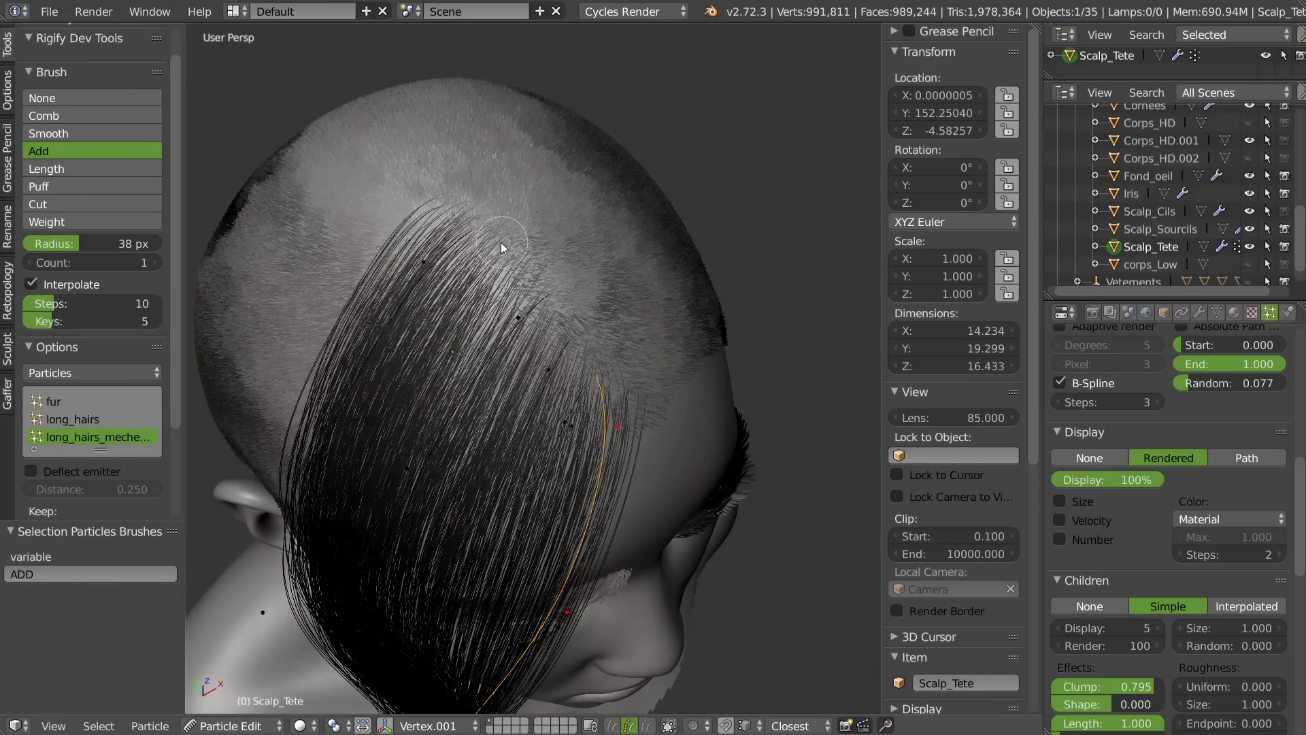
pyautogui.press('a')
pyautogui.press('l')
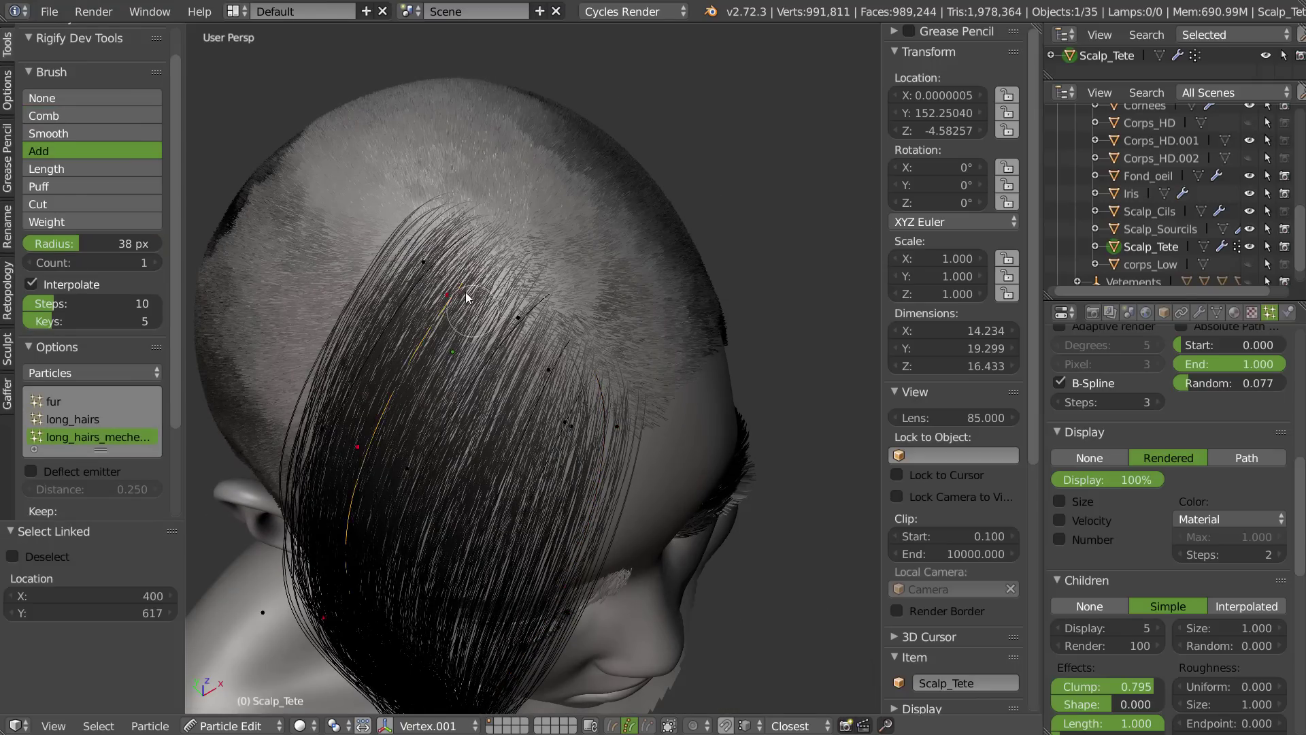
# - Switch to the Comb brush and comb the fifth guide hair over the side of the head and down with the long hair
pyautogui.moveTo(467, 297); pyautogui.dragTo(526, 316, button='middle')
pyautogui.press('w')
pyautogui.click(508, 133)
pyautogui.keyDown('shift'); pyautogui.moveTo(491, 263); pyautogui.dragTo(489, 239, button='middle'); pyautogui.keyUp('shift')
pyautogui.moveTo(504, 207); pyautogui.dragTo(498, 200)
pyautogui.moveTo(459, 289)
pyautogui.keyDown('shift'); pyautogui.mouseDown(button='middle')
pyautogui.moveTo(520, 275)
pyautogui.moveTo(461, 292)
pyautogui.mouseUp(button='middle'); pyautogui.keyUp('shift')
pyautogui.moveTo(423, 280); pyautogui.dragTo(371, 250)
pyautogui.moveTo(531, 198); pyautogui.dragTo(567, 164)
pyautogui.moveTo(379, 462)
pyautogui.keyDown('shift'); pyautogui.mouseDown(button='middle')
pyautogui.moveTo(557, 232)
pyautogui.moveTo(515, 221)
pyautogui.moveTo(618, 291)
pyautogui.moveTo(688, 299)
pyautogui.mouseUp(button='middle'); pyautogui.keyUp('shift')
pyautogui.scroll(-2, 521, 230)
pyautogui.moveTo(578, 301)
pyautogui.mouseDown()
pyautogui.moveTo(533, 268)
pyautogui.moveTo(528, 288)
pyautogui.mouseUp()
pyautogui.moveTo(577, 487); pyautogui.dragTo(575, 465, button='middle')
pyautogui.moveTo(557, 275); pyautogui.dragTo(464, 364, button='middle')
# - Subdivide the fifth guide hair, expand its selection, and comb the lower end down and back toward the neck
pyautogui.press('w')
pyautogui.click(517, 323)
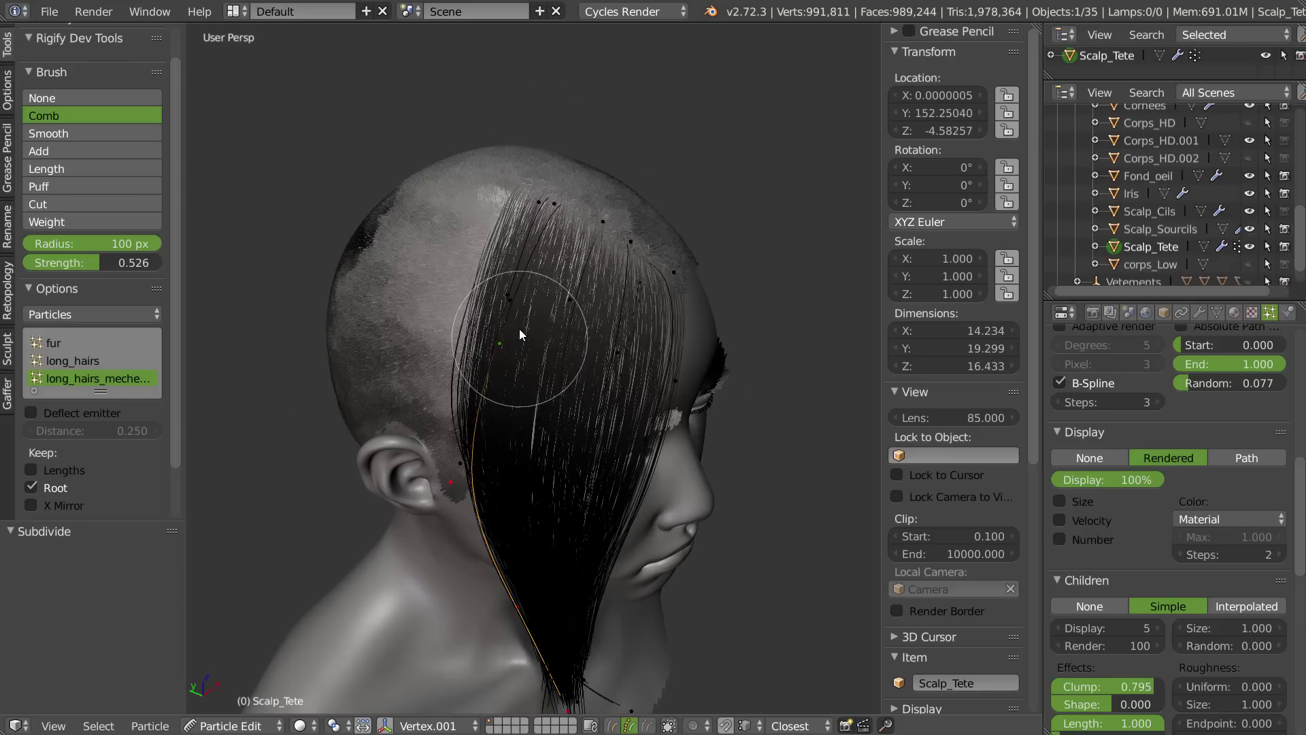
pyautogui.press('ctrl+KP_Add')
pyautogui.moveTo(520, 347); pyautogui.dragTo(533, 270, button='middle')
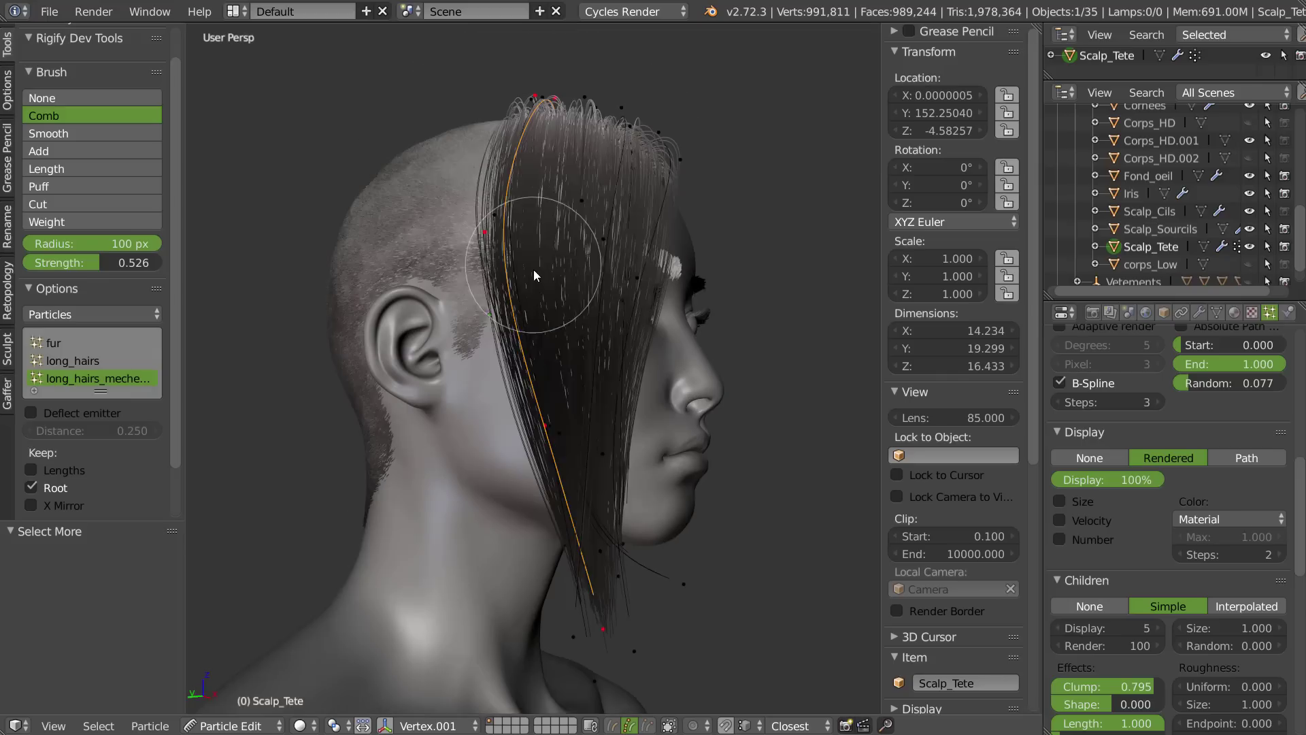
pyautogui.moveTo(552, 346)
pyautogui.mouseDown()
pyautogui.moveTo(535, 439)
pyautogui.moveTo(594, 615)
pyautogui.moveTo(566, 653)
pyautogui.mouseUp()
pyautogui.moveTo(546, 435); pyautogui.dragTo(589, 514)
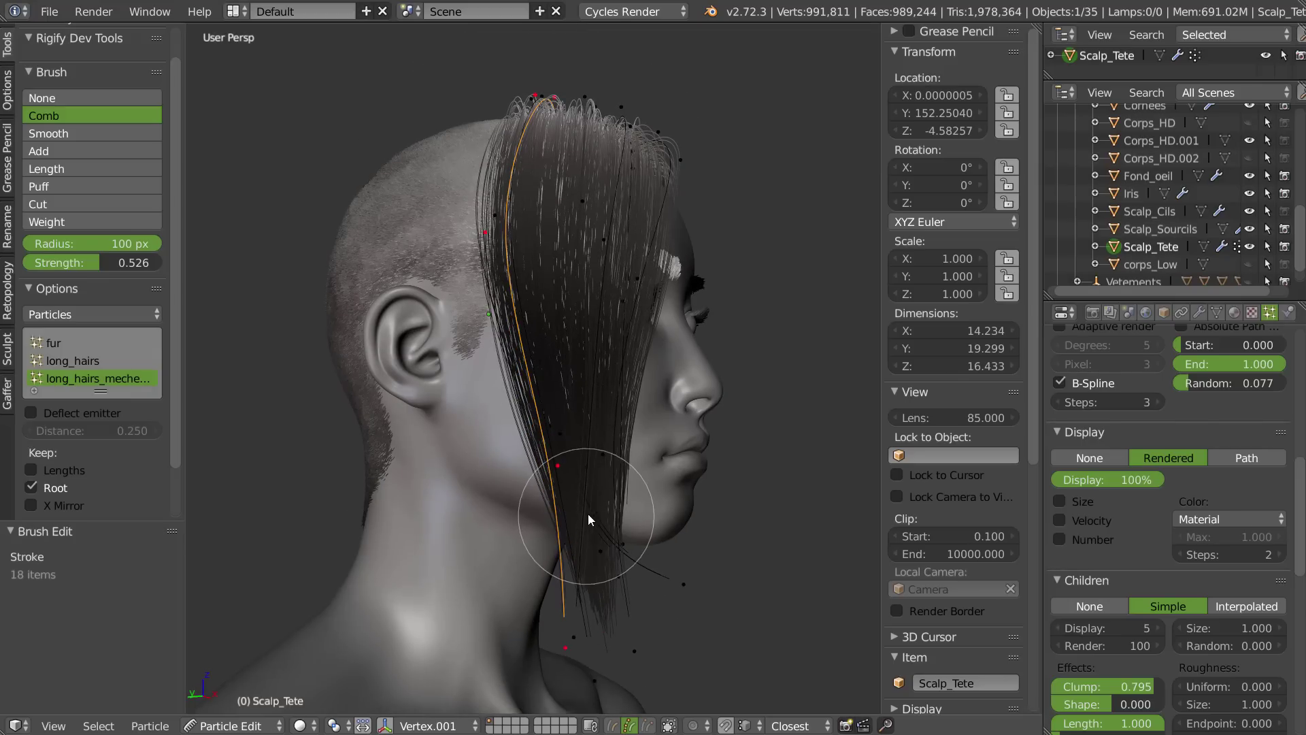
# - Select the lower part of the fifth guide hair and subdivide it
pyautogui.moveTo(430, 298)
pyautogui.keyDown('ctrl'); pyautogui.mouseDown()
pyautogui.moveTo(639, 155)
pyautogui.moveTo(298, 271)
pyautogui.mouseUp(); pyautogui.keyUp('ctrl')
pyautogui.moveTo(604, 228)
pyautogui.mouseDown(button='middle')
pyautogui.moveTo(550, 307)
pyautogui.moveTo(568, 232)
pyautogui.moveTo(605, 230)
pyautogui.mouseUp(button='middle')
pyautogui.press('w')
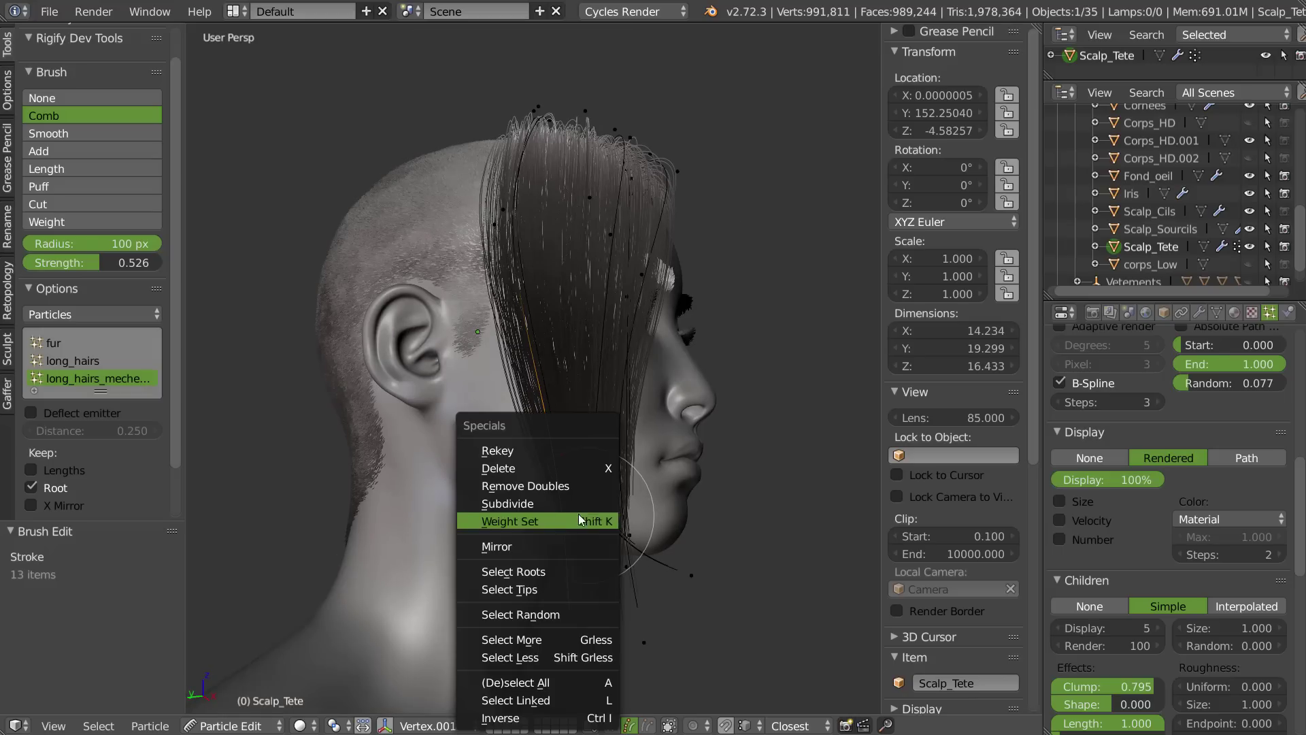
pyautogui.click(552, 504)
# - Comb the fifth guide hair's lower end forward into the tip of the long hair
pyautogui.keyDown('shift'); pyautogui.moveTo(611, 505); pyautogui.dragTo(609, 491, button='middle'); pyautogui.keyUp('shift')
pyautogui.moveTo(562, 530); pyautogui.dragTo(620, 559)
pyautogui.moveTo(569, 618); pyautogui.dragTo(593, 613)
pyautogui.moveTo(635, 516); pyautogui.dragTo(494, 521, button='middle')
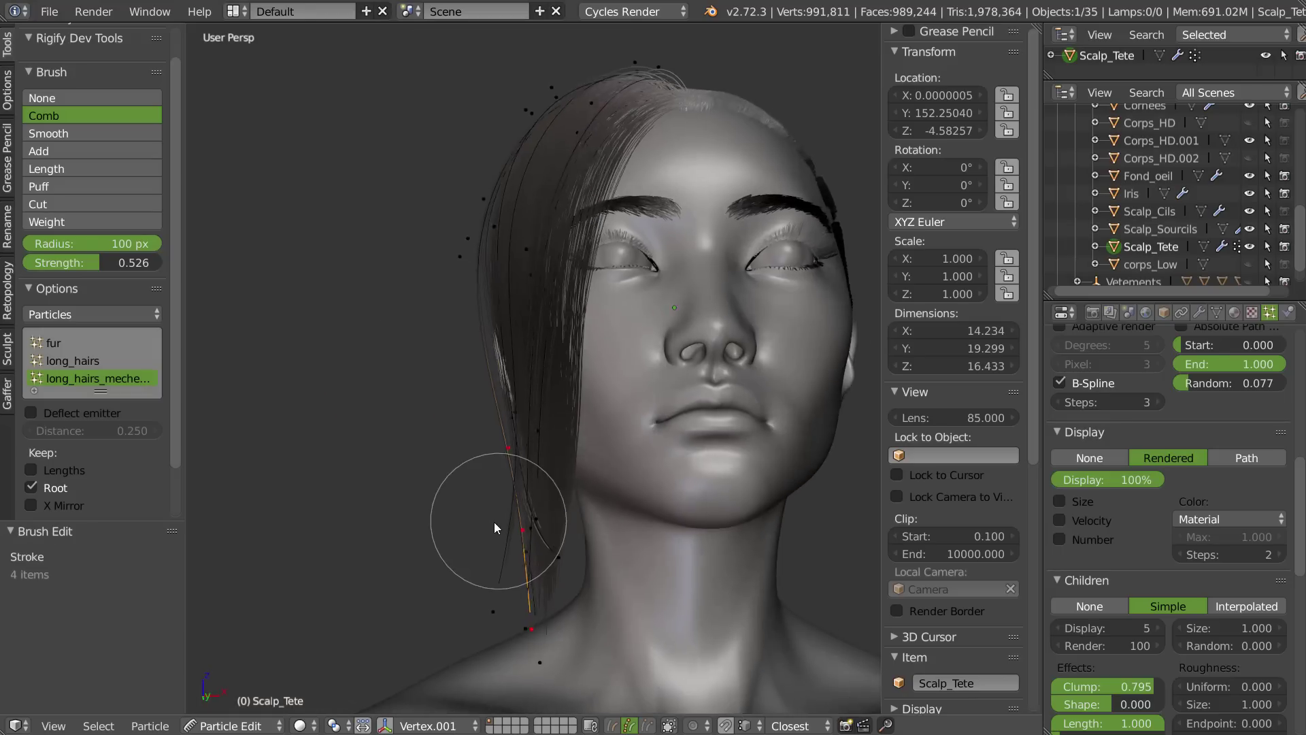
# - Expand the selection up the fifth guide hair and comb its bulging middle section closer to the long hair
pyautogui.press('ctrl+KP_Add')
pyautogui.press('ctrl+KP_Add')
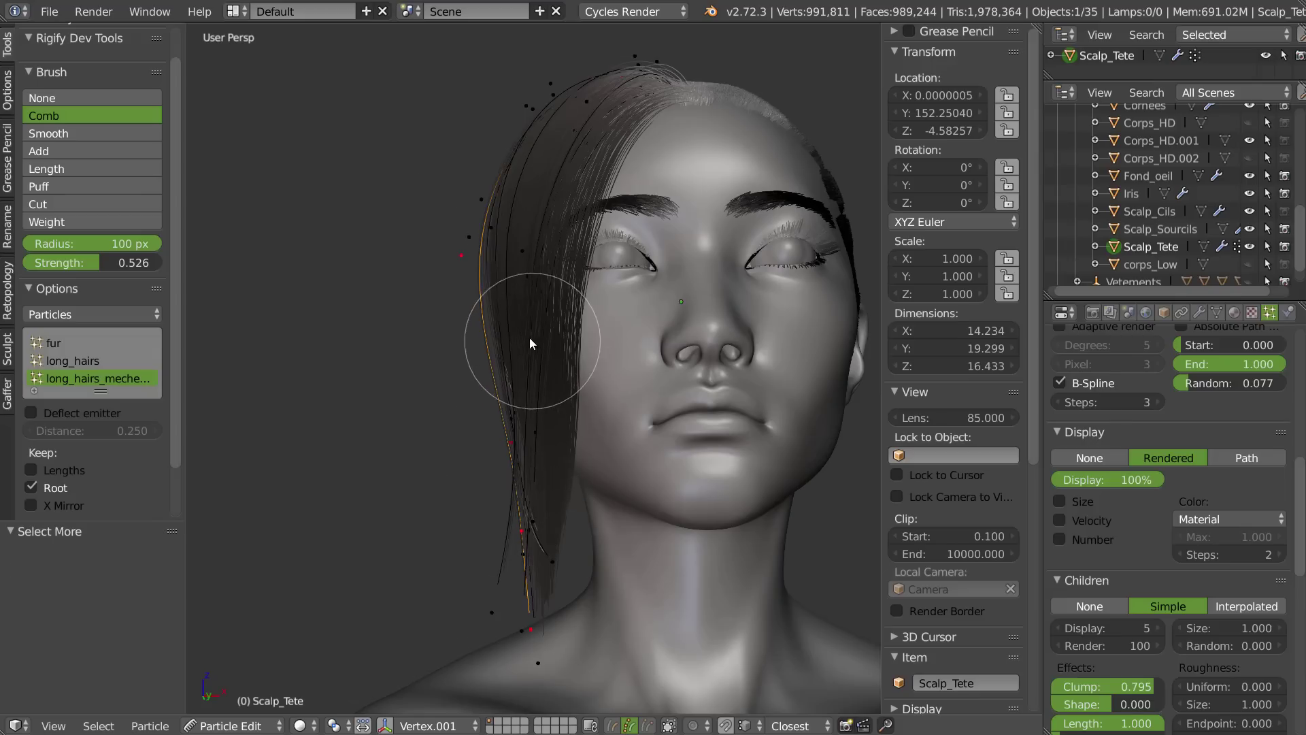
pyautogui.moveTo(466, 277); pyautogui.dragTo(477, 260)
pyautogui.moveTo(472, 261); pyautogui.dragTo(476, 350, button='middle')
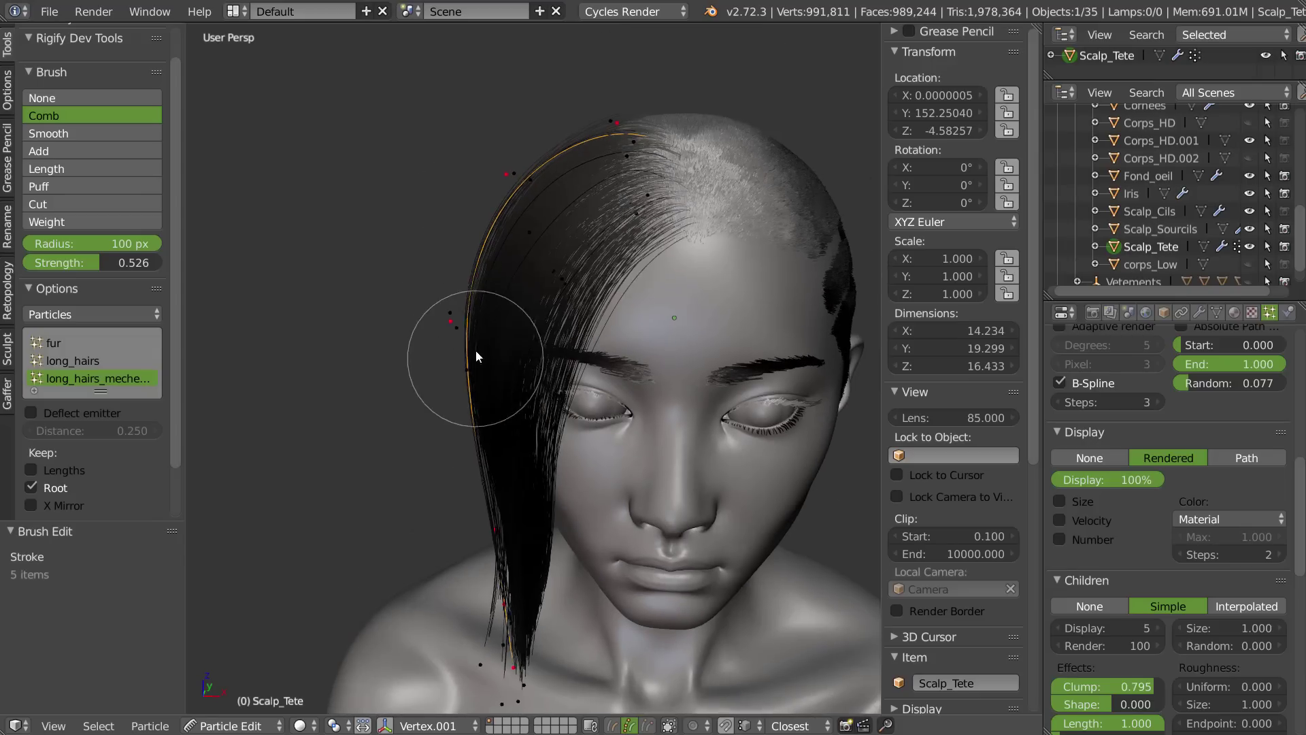
# - Deselect the upper keys of the fifth guide hair, keeping only its middle and lower keys selected
pyautogui.press('ctrl+KP_Add')
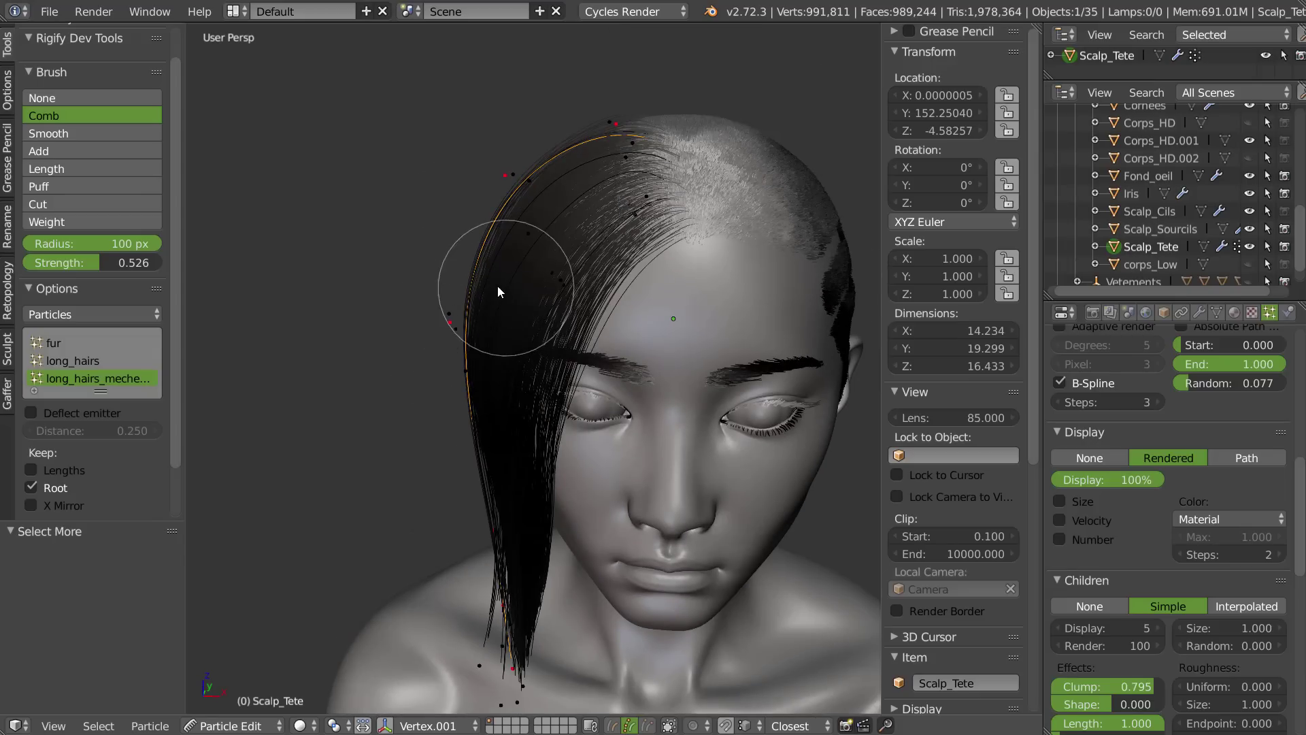
pyautogui.press('ctrl+KP_Subtract')
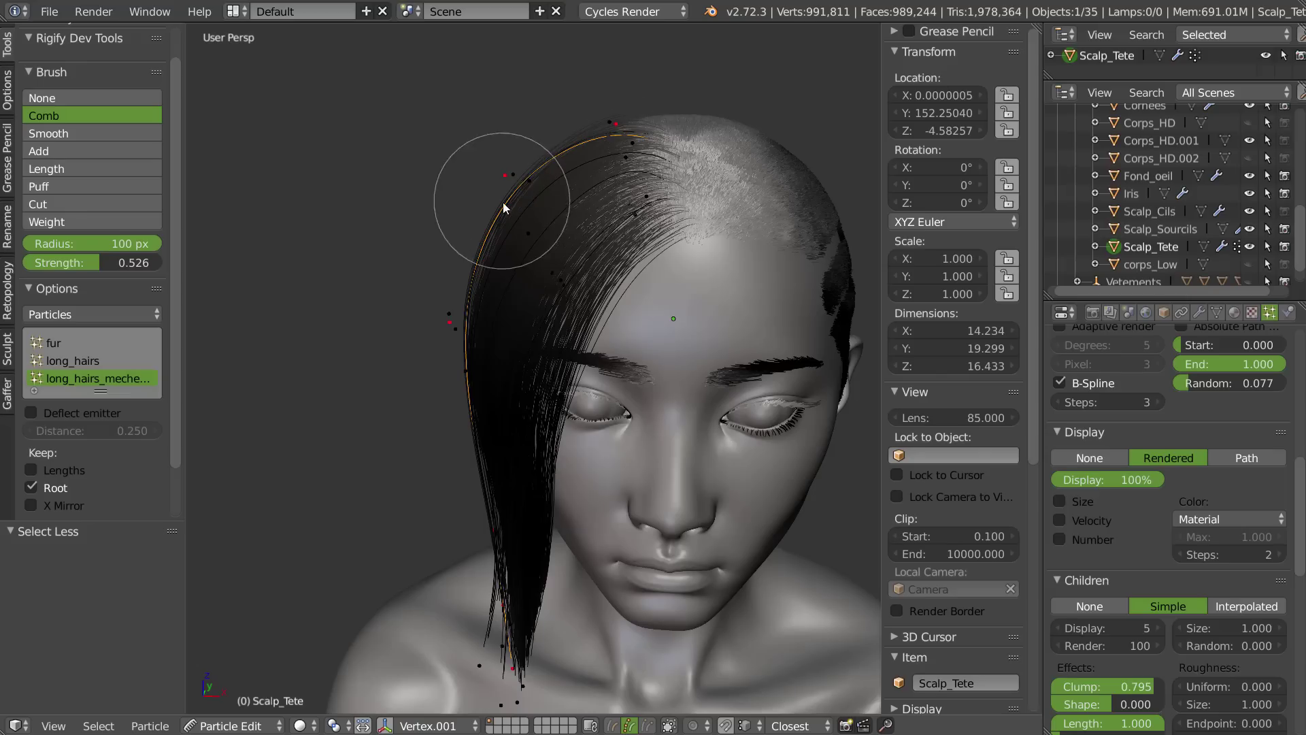
pyautogui.moveTo(484, 296); pyautogui.dragTo(510, 285, button='middle')
pyautogui.keyDown('ctrl'); pyautogui.moveTo(661, 97); pyautogui.dragTo(483, 146); pyautogui.keyUp('ctrl')
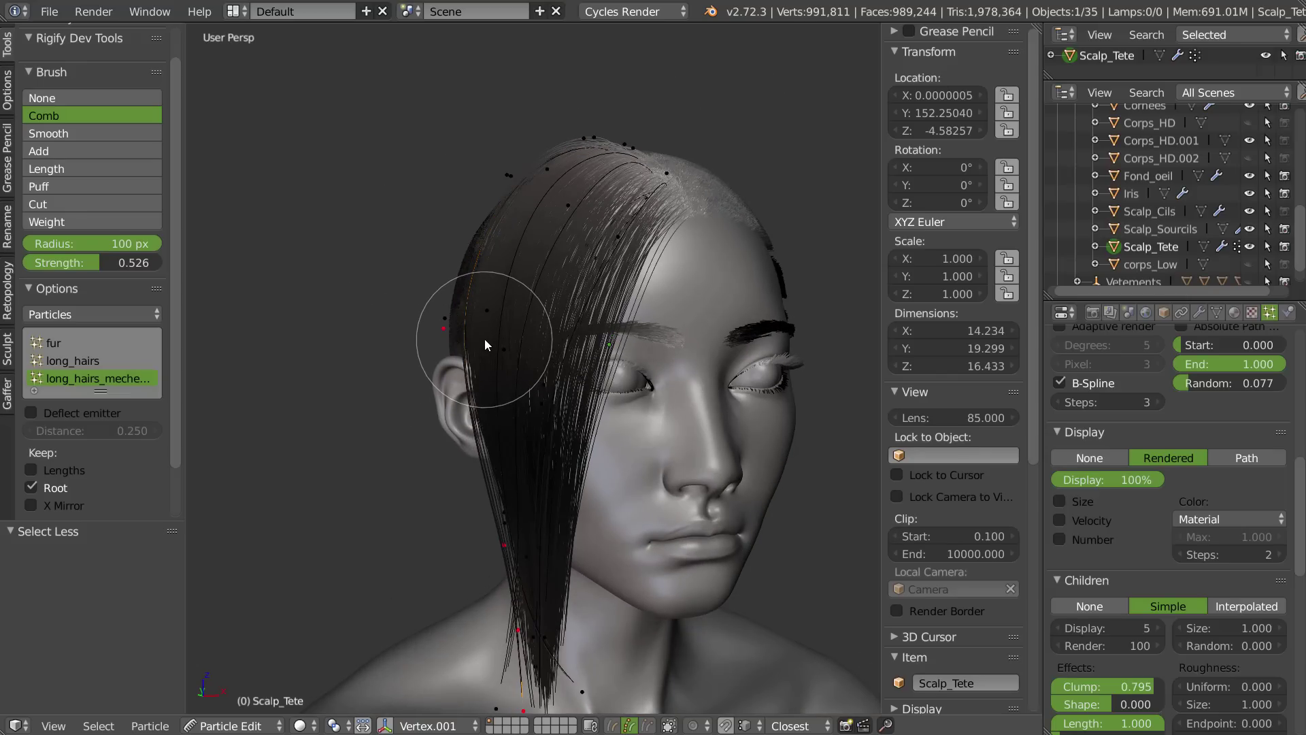
# - Comb the fifth guide hair's lower keys slightly inward so the strand merges with the hair tip in front view
pyautogui.moveTo(491, 238); pyautogui.dragTo(594, 235, button='middle')
pyautogui.moveTo(586, 236)
pyautogui.mouseDown(button='middle')
pyautogui.moveTo(565, 258)
pyautogui.moveTo(436, 275)
pyautogui.mouseUp(button='middle')
pyautogui.moveTo(512, 549); pyautogui.dragTo(524, 549)
pyautogui.keyDown('shift'); pyautogui.moveTo(522, 549); pyautogui.dragTo(522, 449, button='middle'); pyautogui.keyUp('shift')
pyautogui.moveTo(524, 483); pyautogui.dragTo(531, 484)
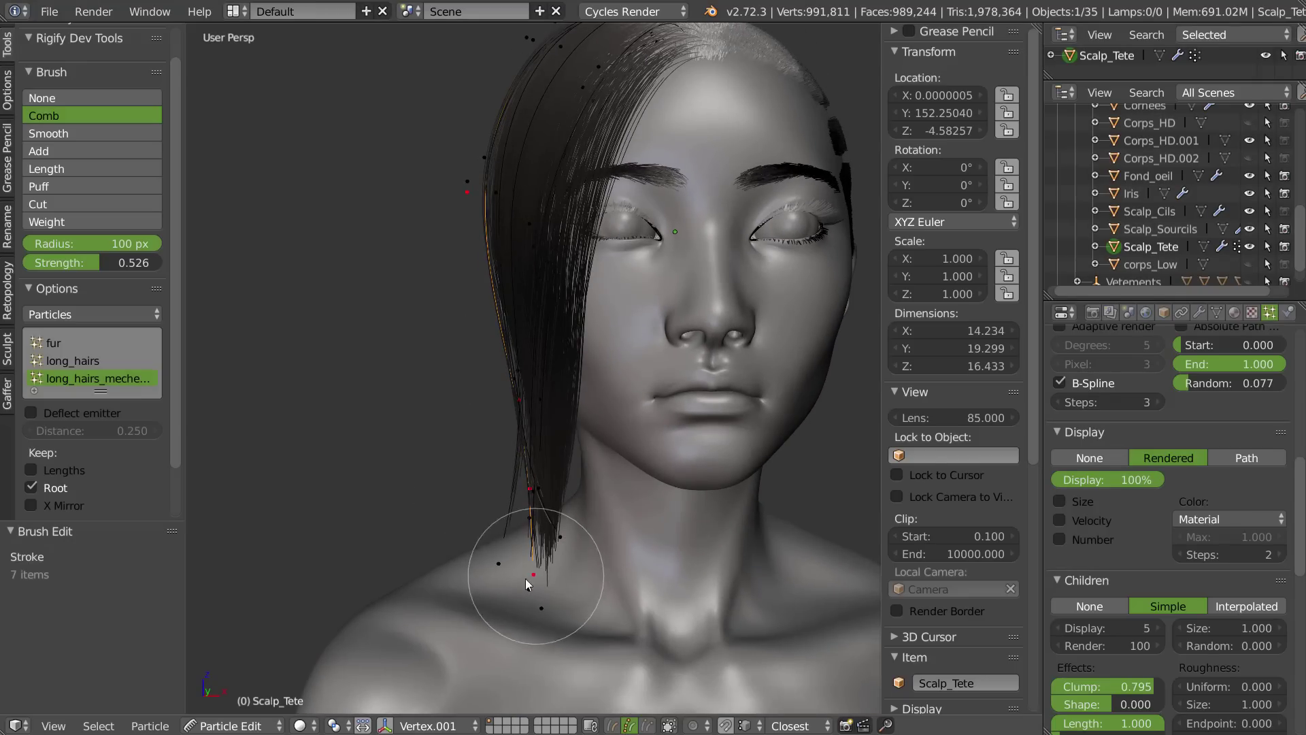
pyautogui.moveTo(518, 582); pyautogui.dragTo(525, 579)
pyautogui.moveTo(476, 452); pyautogui.dragTo(583, 452, button='middle')
pyautogui.keyDown('shift'); pyautogui.moveTo(594, 344); pyautogui.dragTo(589, 451, button='middle'); pyautogui.keyUp('shift')
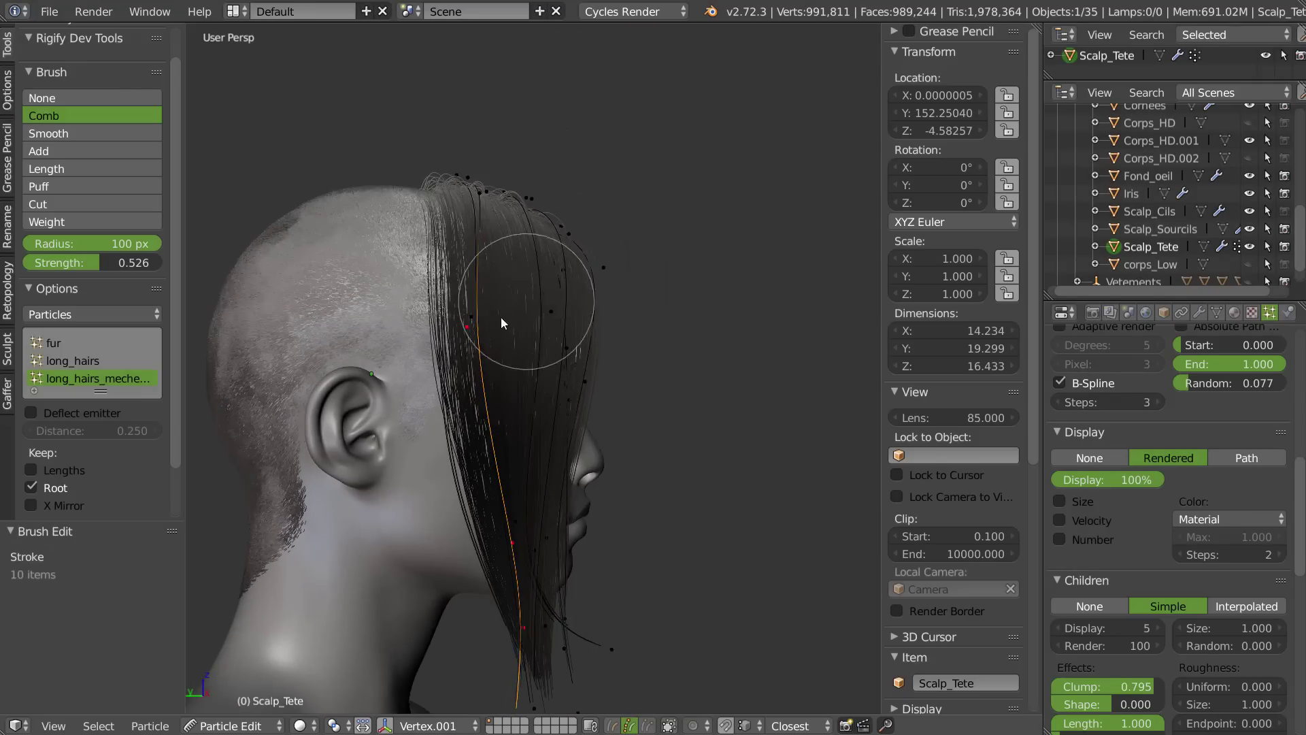
# - Check the combed strands around the head and return from Particle Edit to Object Mode
pyautogui.moveTo(500, 317); pyautogui.dragTo(466, 340, button='middle')
pyautogui.keyDown('shift'); pyautogui.moveTo(467, 333); pyautogui.dragTo(466, 446, button='middle'); pyautogui.keyUp('shift')
pyautogui.scroll(2, 528, 370)
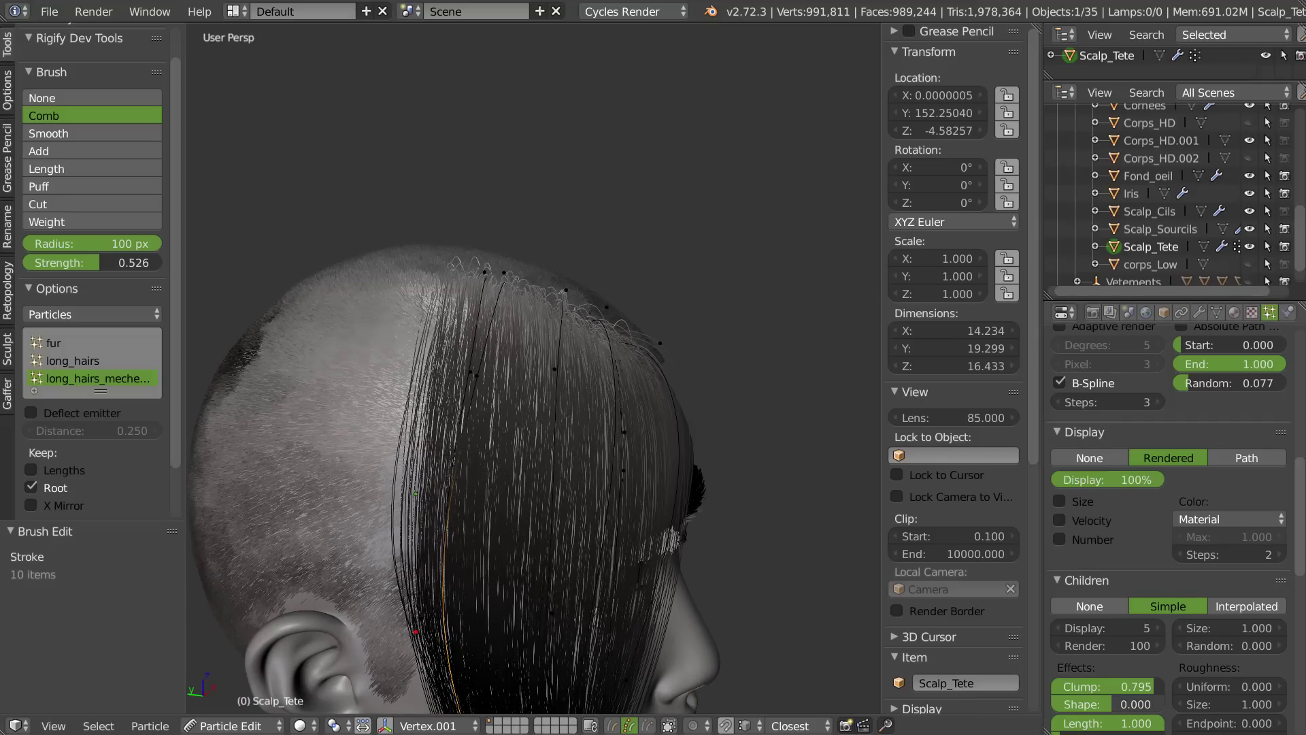
pyautogui.moveTo(625, 346); pyautogui.dragTo(638, 274, button='middle')
pyautogui.scroll(-4, 639, 273)
pyautogui.keyDown('shift'); pyautogui.moveTo(497, 418); pyautogui.dragTo(532, 299, button='middle'); pyautogui.keyUp('shift')
pyautogui.moveTo(480, 353); pyautogui.dragTo(524, 398, button='middle')
pyautogui.press('Tab')
pyautogui.click(525, 307)
pyautogui.moveTo(573, 332); pyautogui.dragTo(500, 339, button='middle')
# - Raise both the display Steps and the render path Steps of long_hairs_meches_light to 7
pyautogui.click(1278, 558)
pyautogui.click(1279, 558)
pyautogui.click(1280, 559)
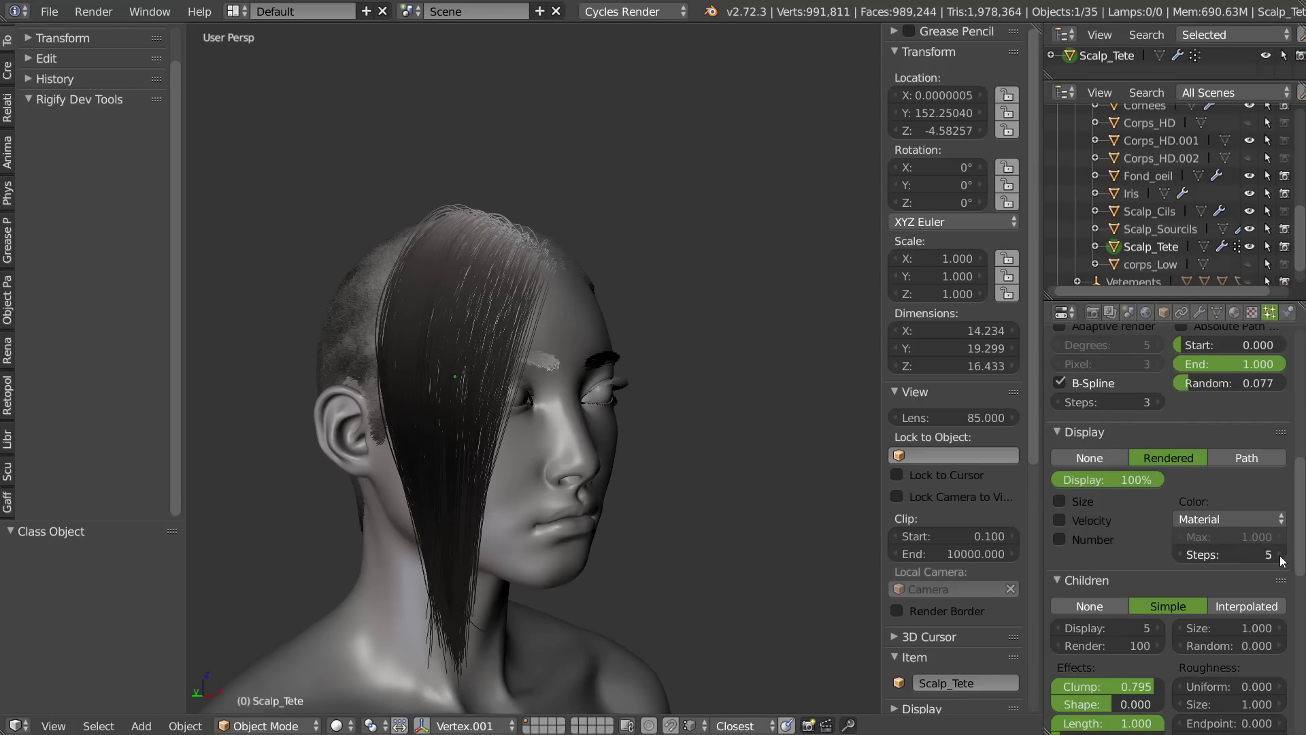
pyautogui.click(1156, 402)
pyautogui.click(1157, 401)
pyautogui.click(1159, 402)
pyautogui.click(1162, 401)
# - Choose the long_hairs particle system and set its children Display count to 50
pyautogui.moveTo(538, 371); pyautogui.dragTo(687, 312, button='middle')
pyautogui.scroll(1, 558, 364)
pyautogui.scroll(10, 1151, 341)
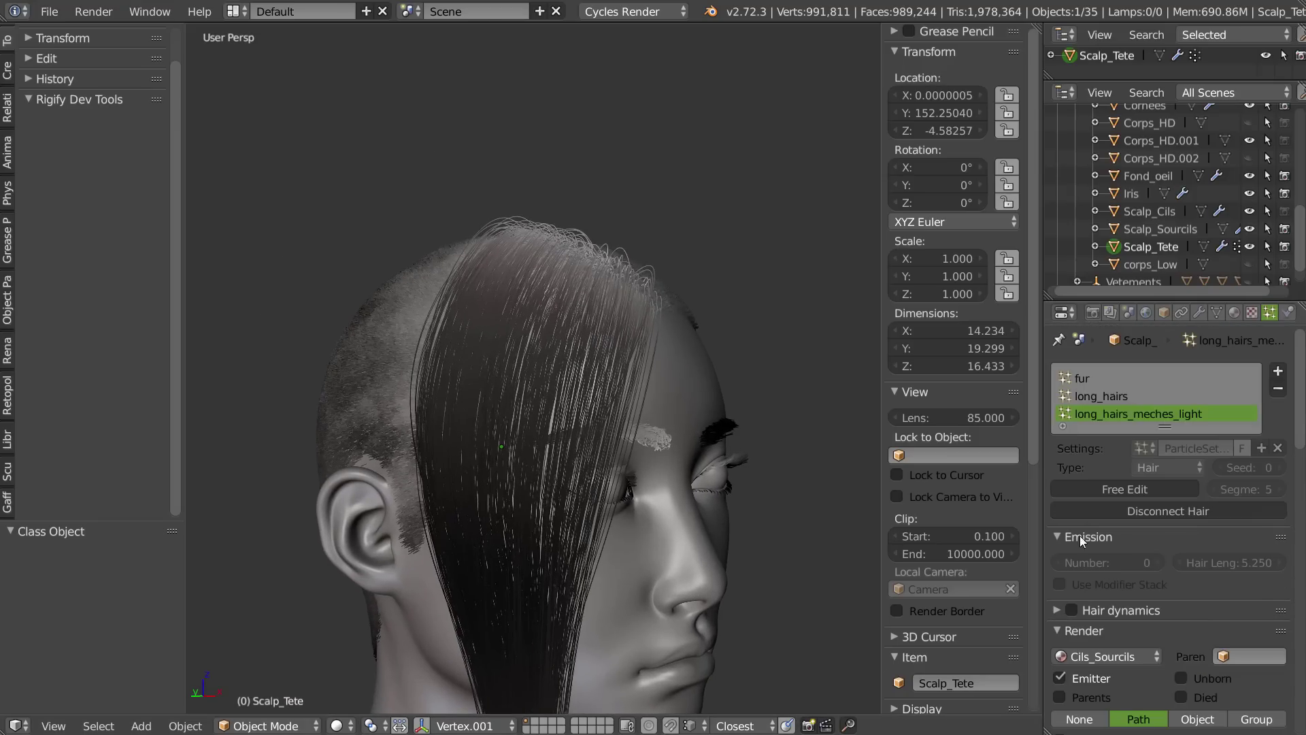
pyautogui.scroll(-15, 1100, 406)
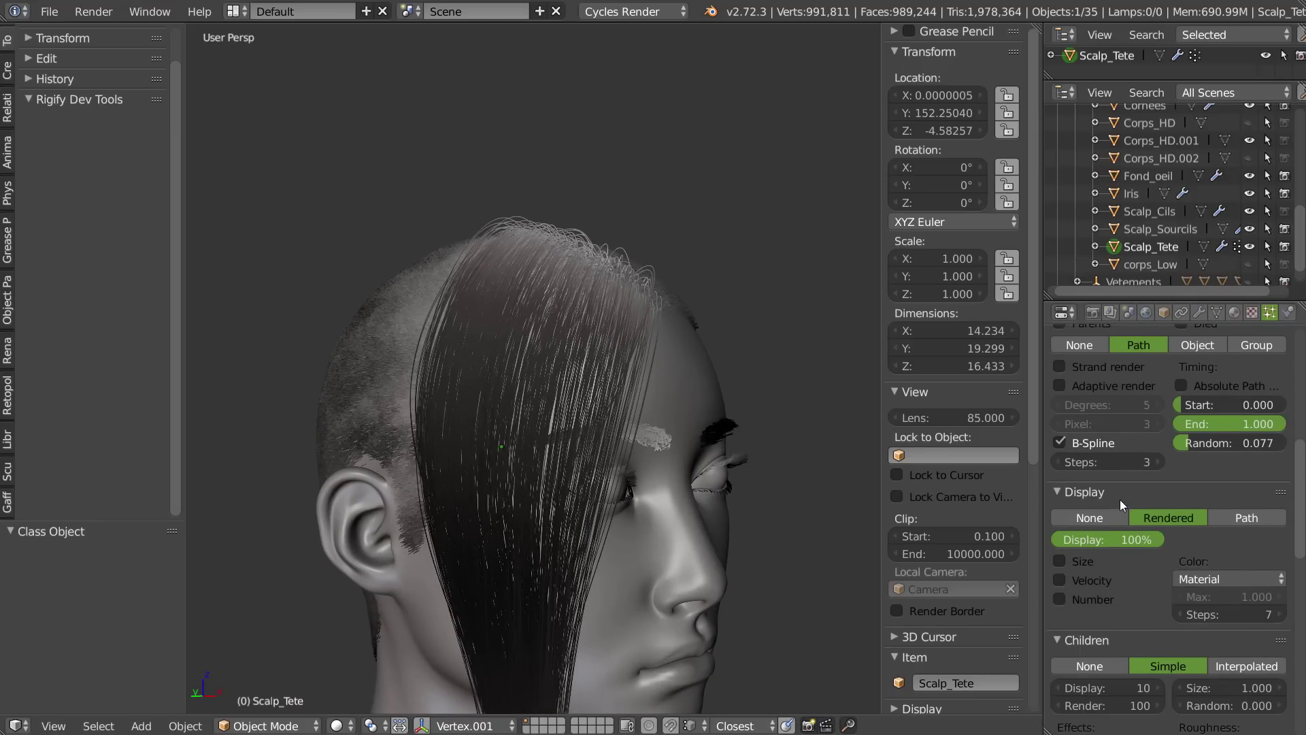
pyautogui.moveTo(1123, 429); pyautogui.dragTo(1124, 407, button='middle')
pyautogui.click(1105, 569)
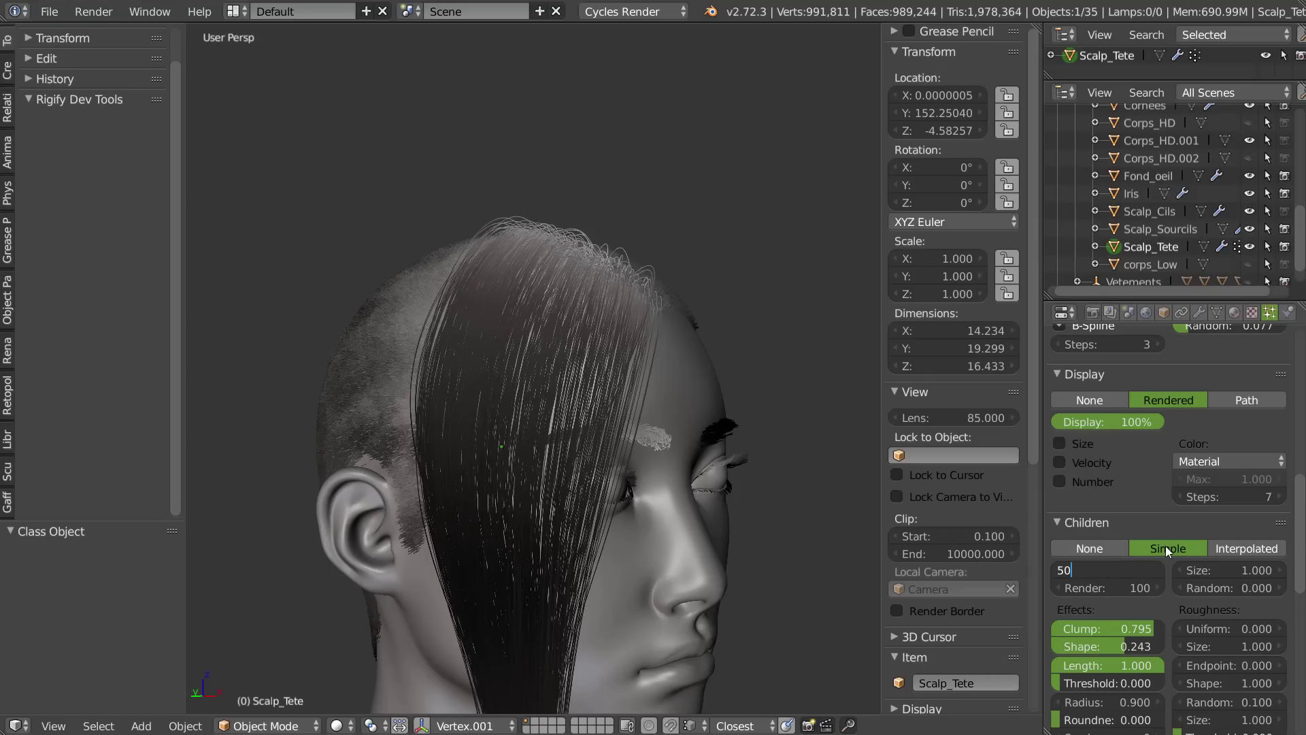
pyautogui.press('Return')
pyautogui.moveTo(581, 339); pyautogui.dragTo(531, 383, button='middle')
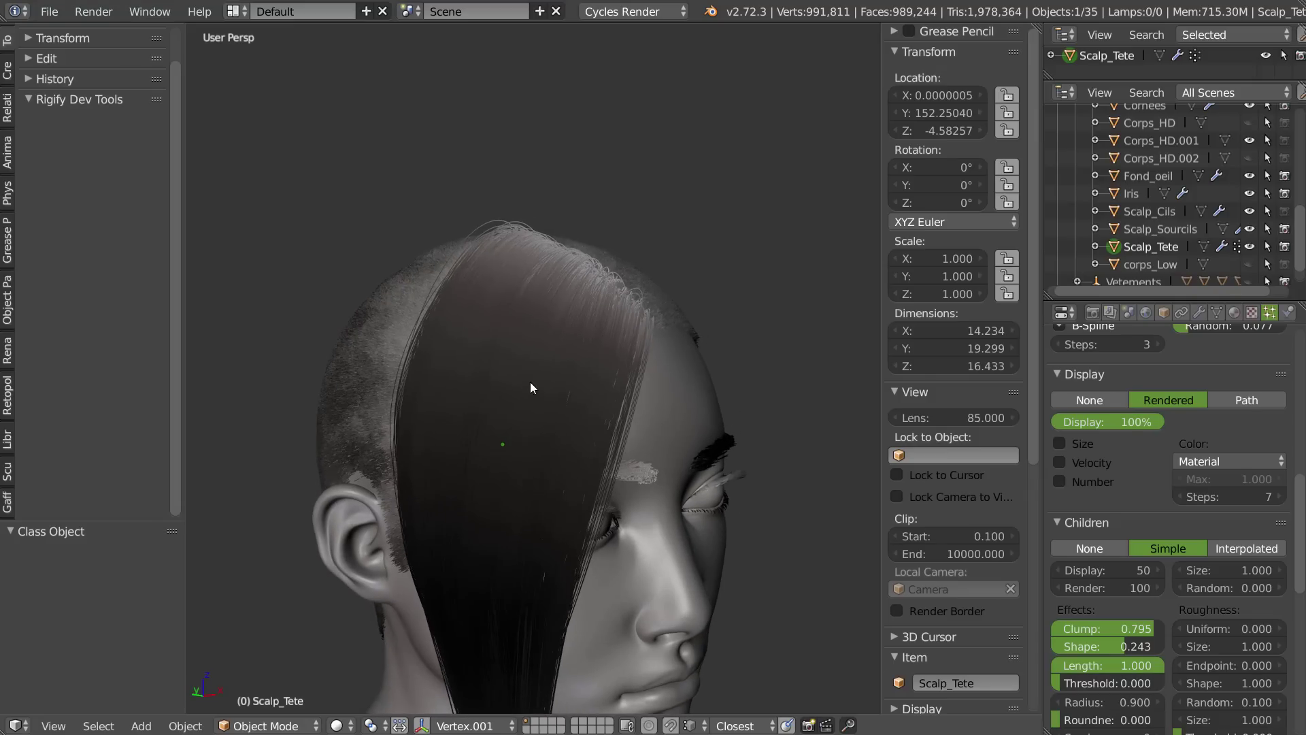
# - Switch the viewport to Rendered shading and limit the preview with a render border around the hair and the near half of the face
pyautogui.press('z')
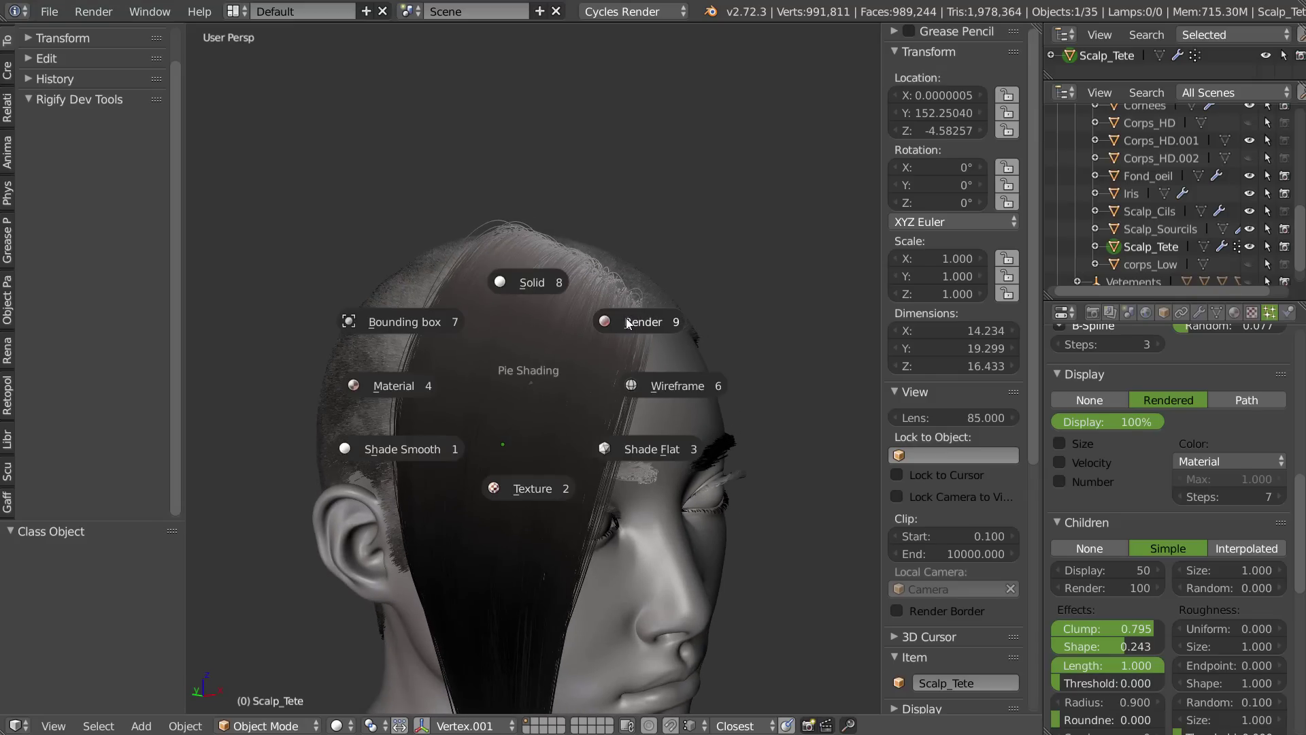
pyautogui.click(626, 318)
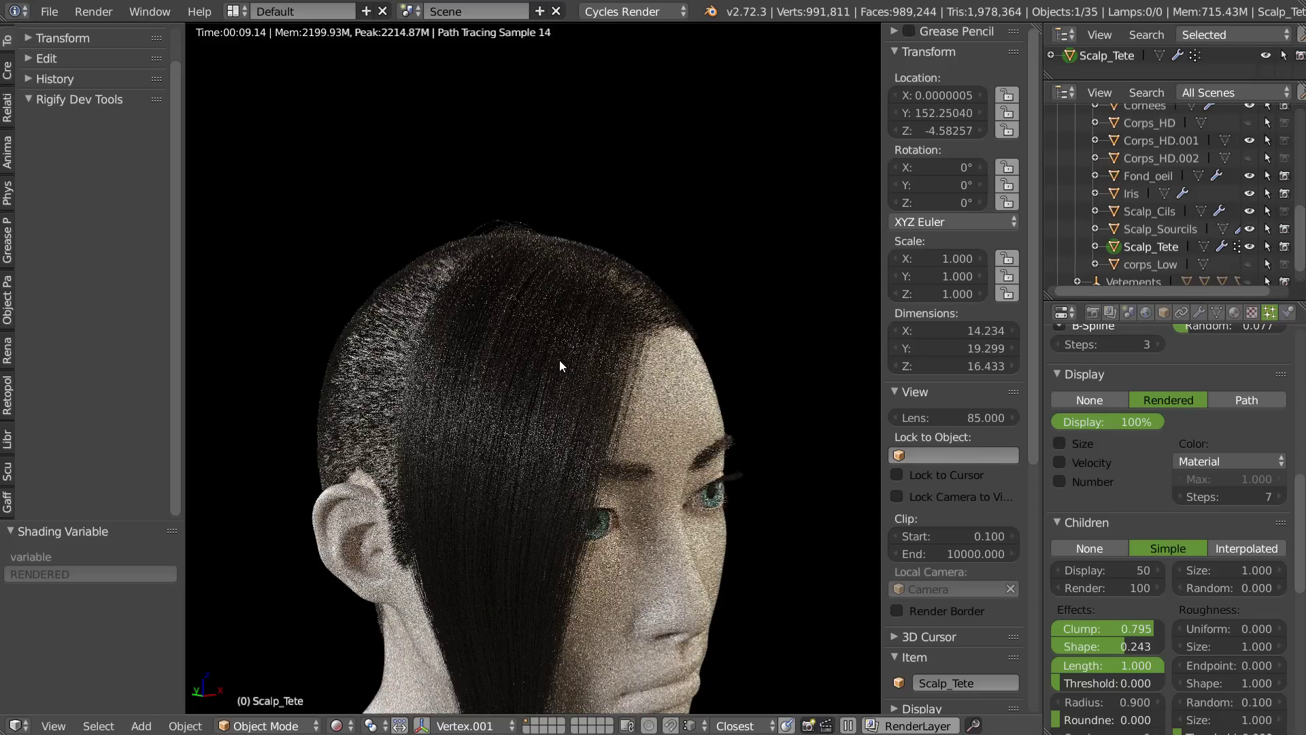
pyautogui.moveTo(555, 355); pyautogui.dragTo(538, 340, button='middle')
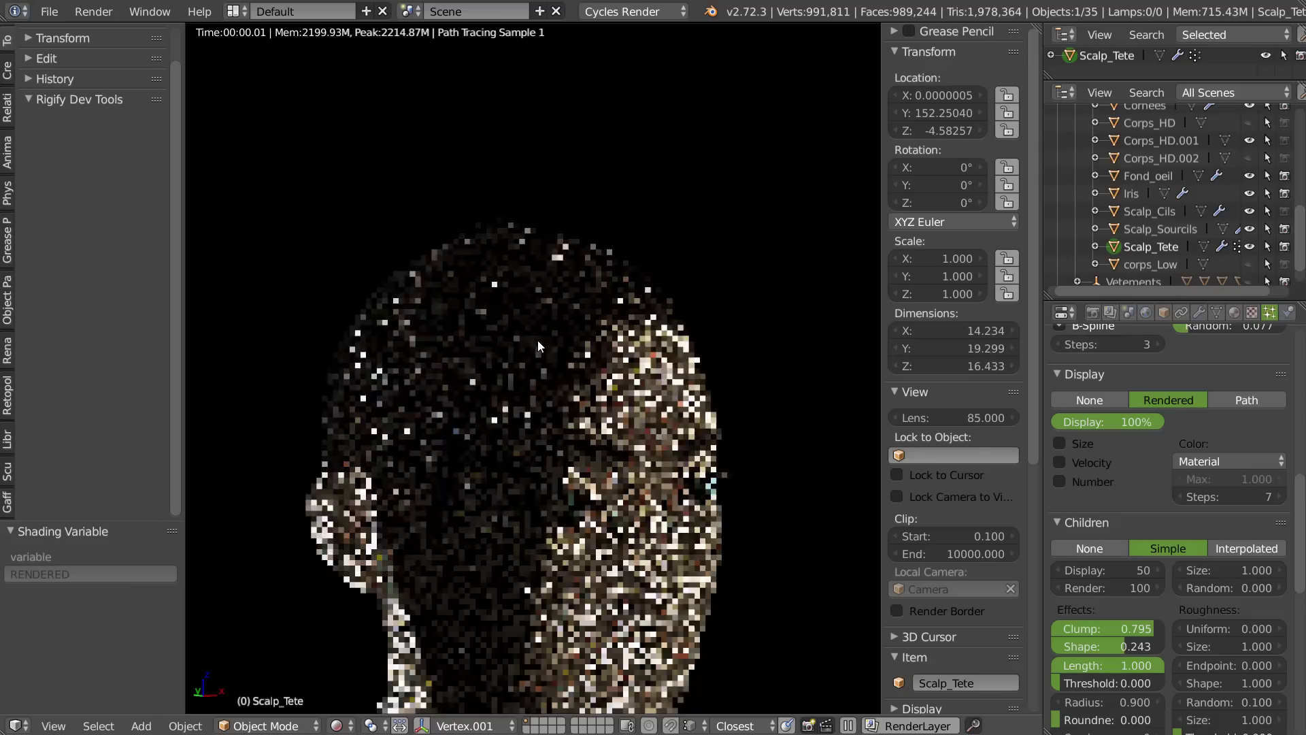
pyautogui.hotkey('ctrl', 'b')
pyautogui.moveTo(562, 279); pyautogui.dragTo(344, 653)
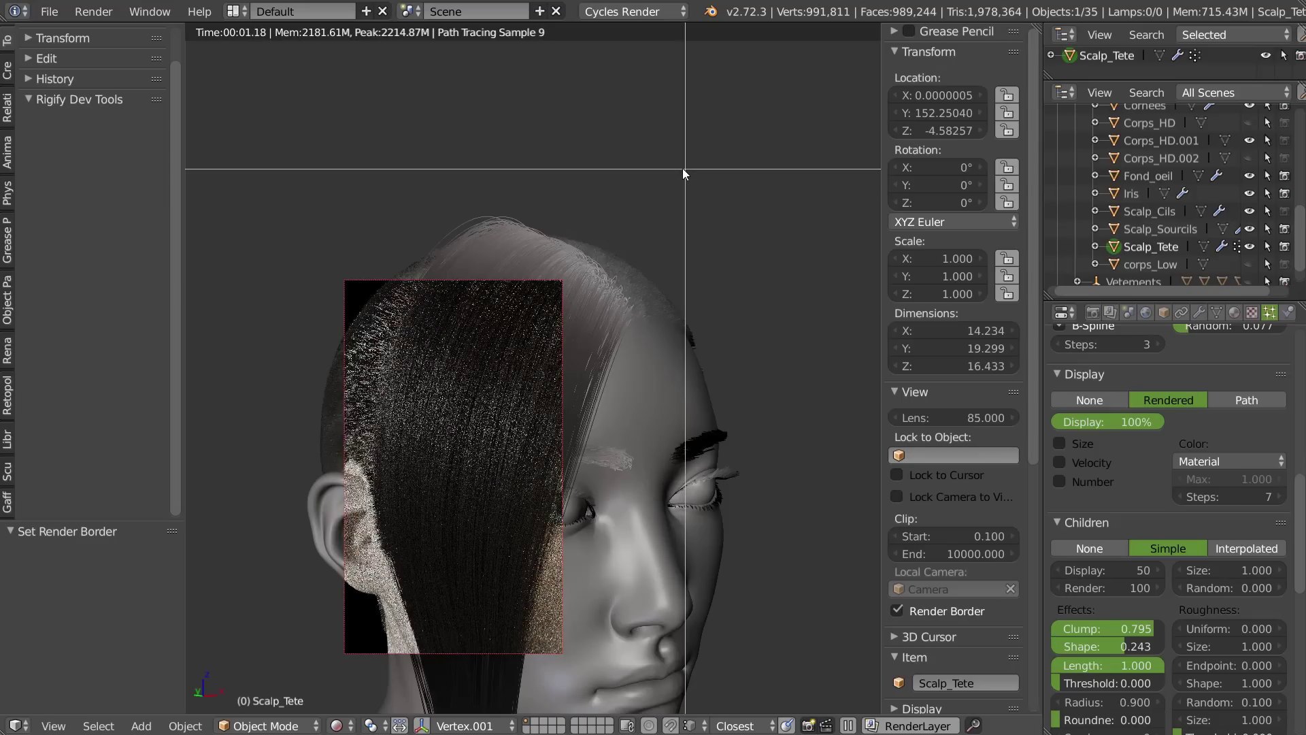
pyautogui.hotkey('ctrl', 'b')
pyautogui.moveTo(661, 189); pyautogui.dragTo(337, 685)
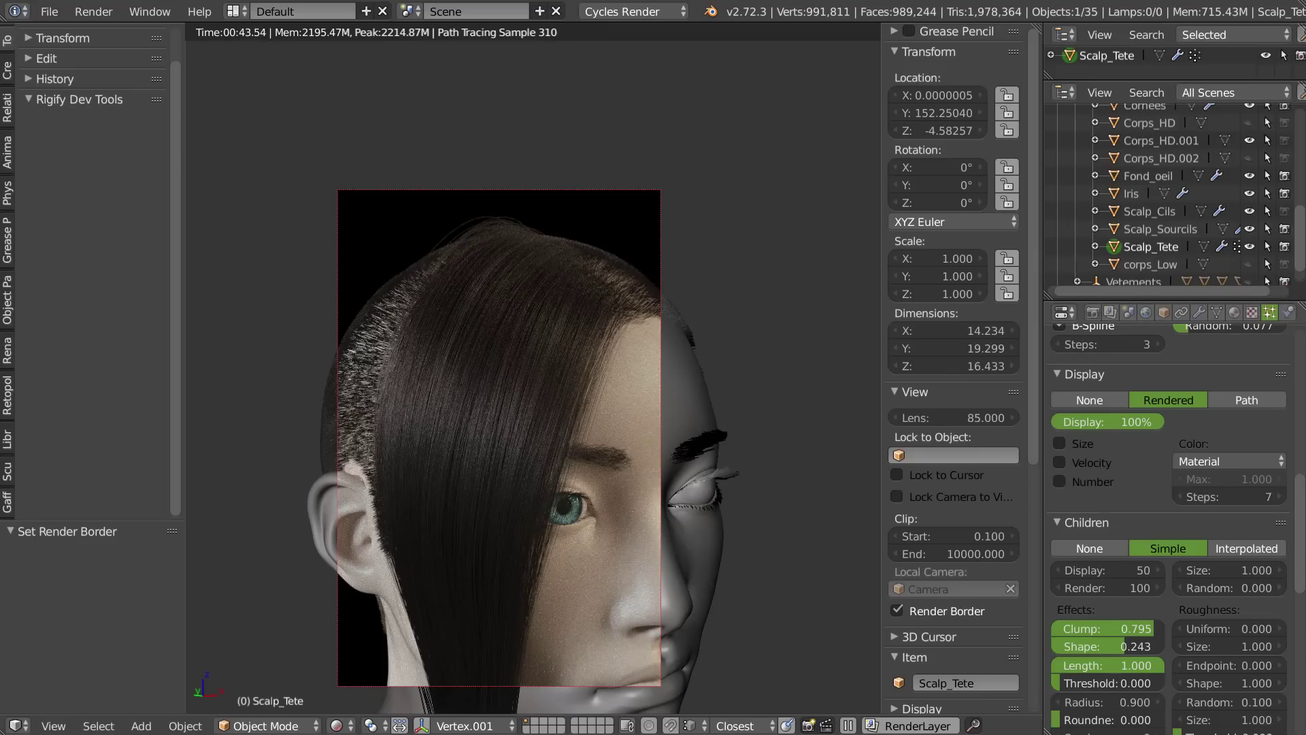
# - Choose the long_hairs_meches_light particle system and set its children Display count to 10
pyautogui.scroll(6, 1129, 639)
pyautogui.scroll(10, 1133, 660)
pyautogui.scroll(-4, 1115, 398)
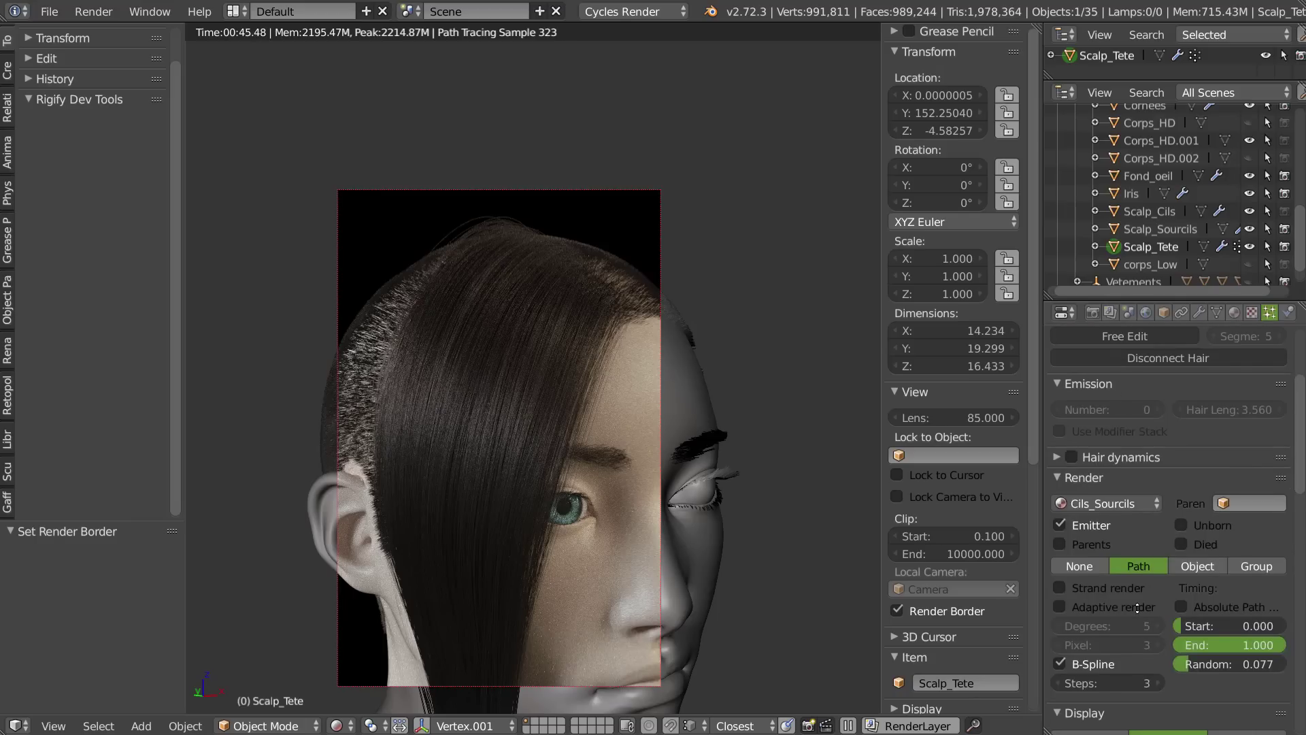
pyautogui.scroll(5, 1138, 607)
pyautogui.click(1115, 415)
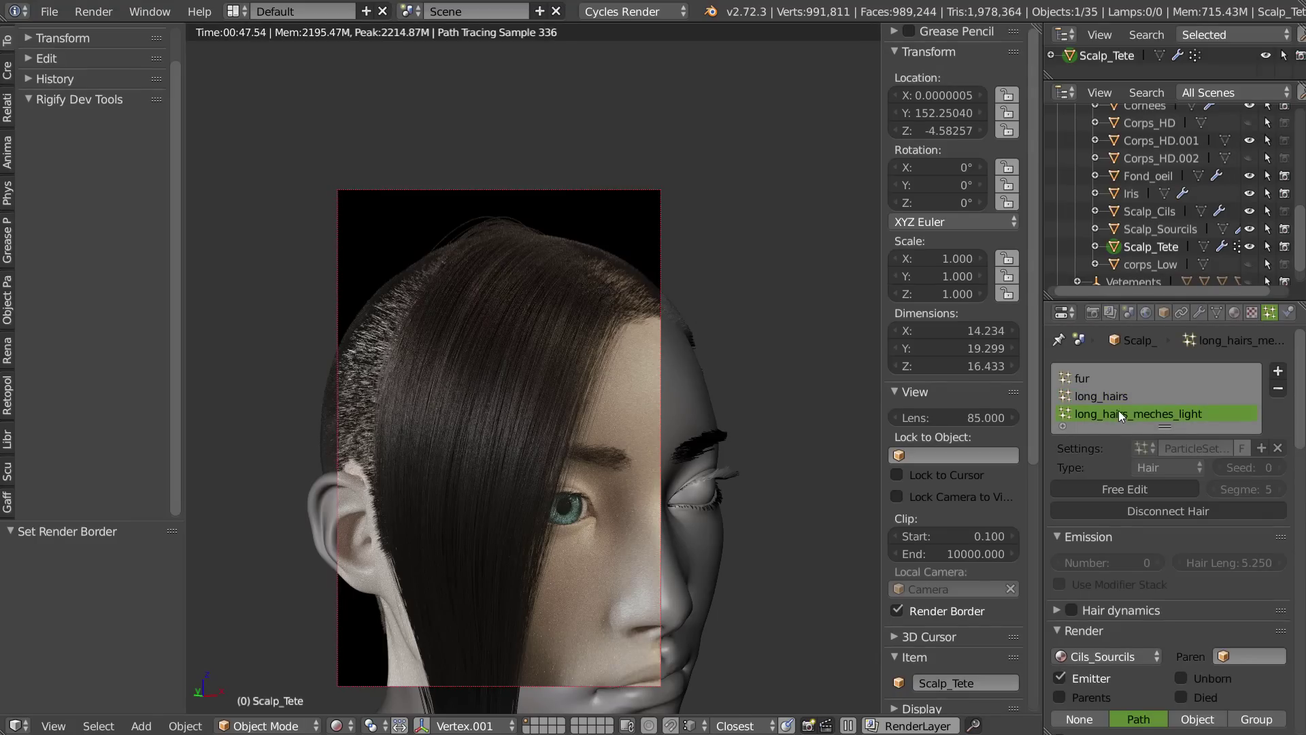
pyautogui.scroll(-15, 1145, 345)
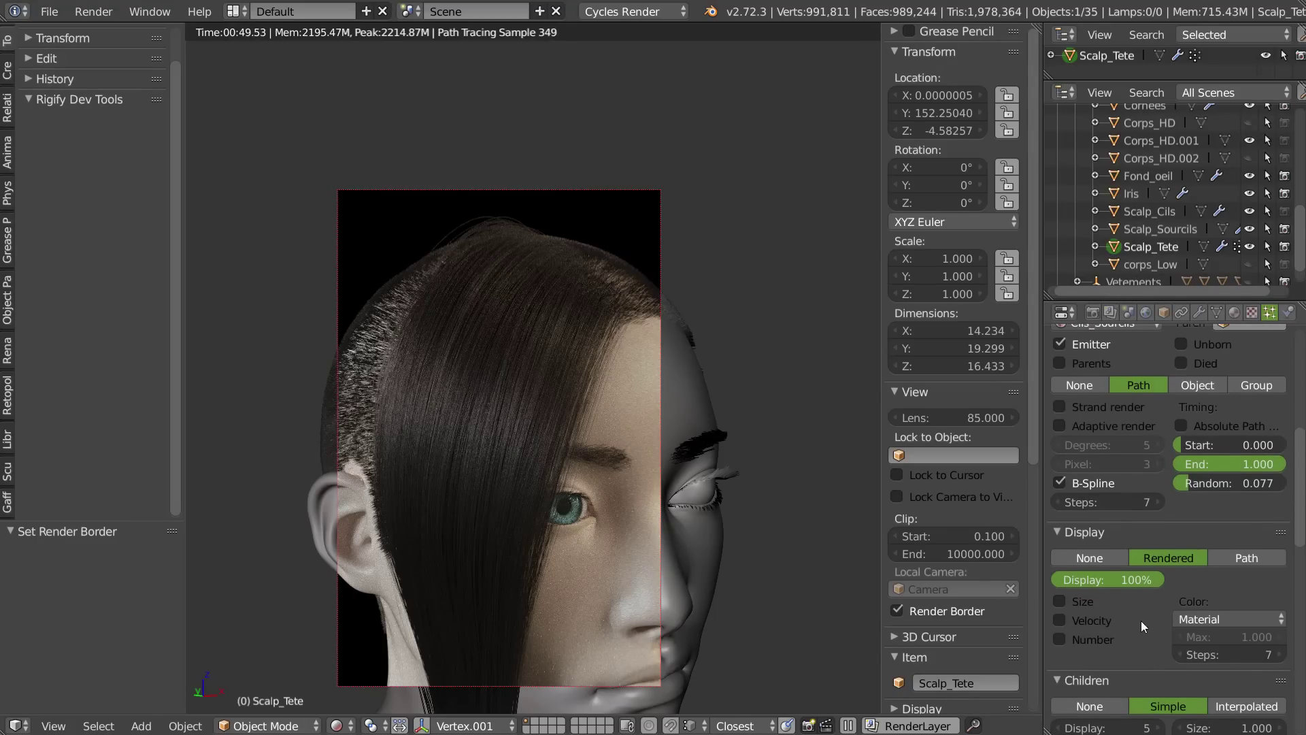
pyautogui.scroll(-1, 1136, 415)
pyautogui.click(1118, 632)
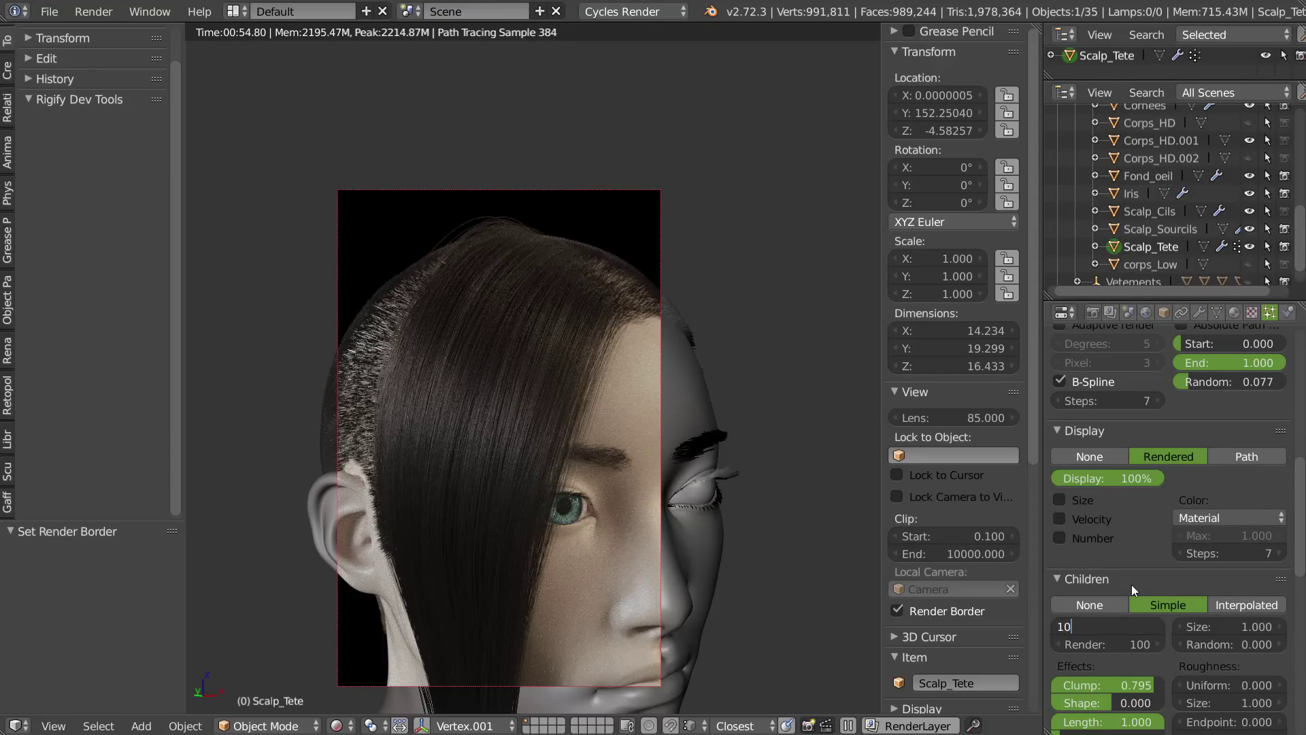
pyautogui.press('Return')
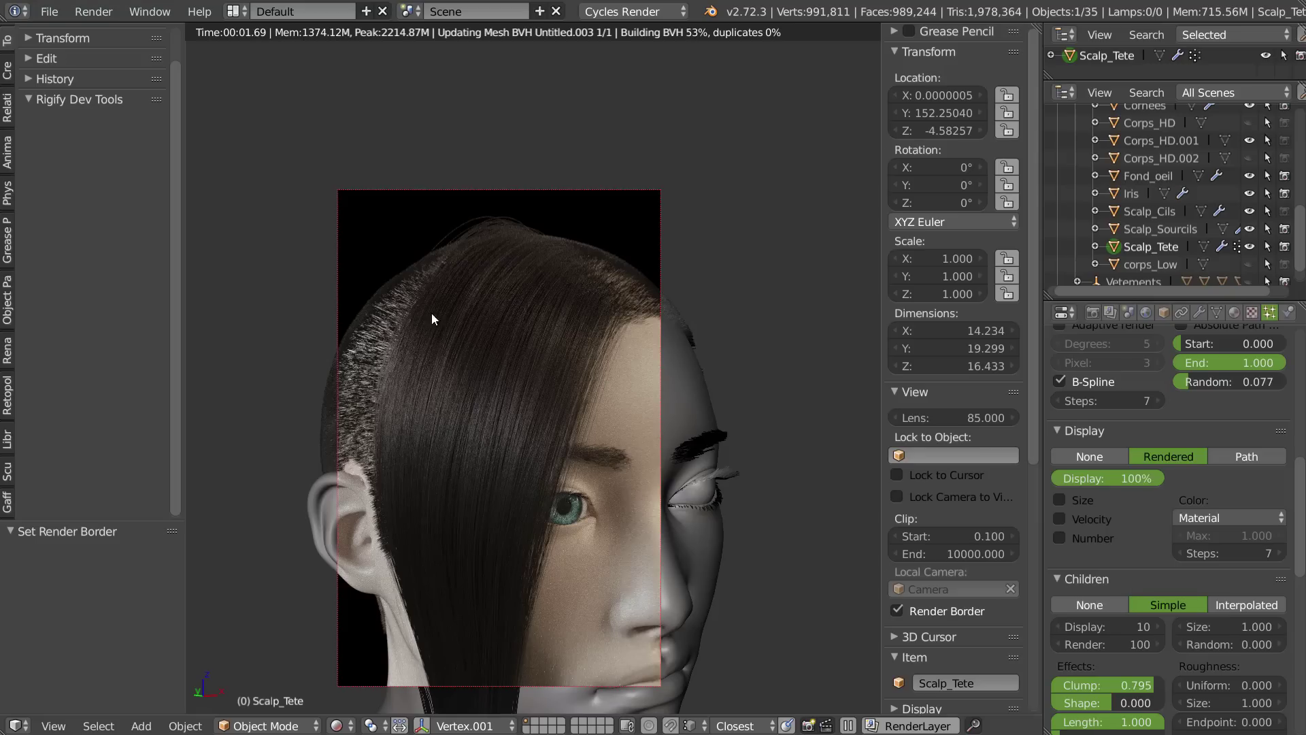
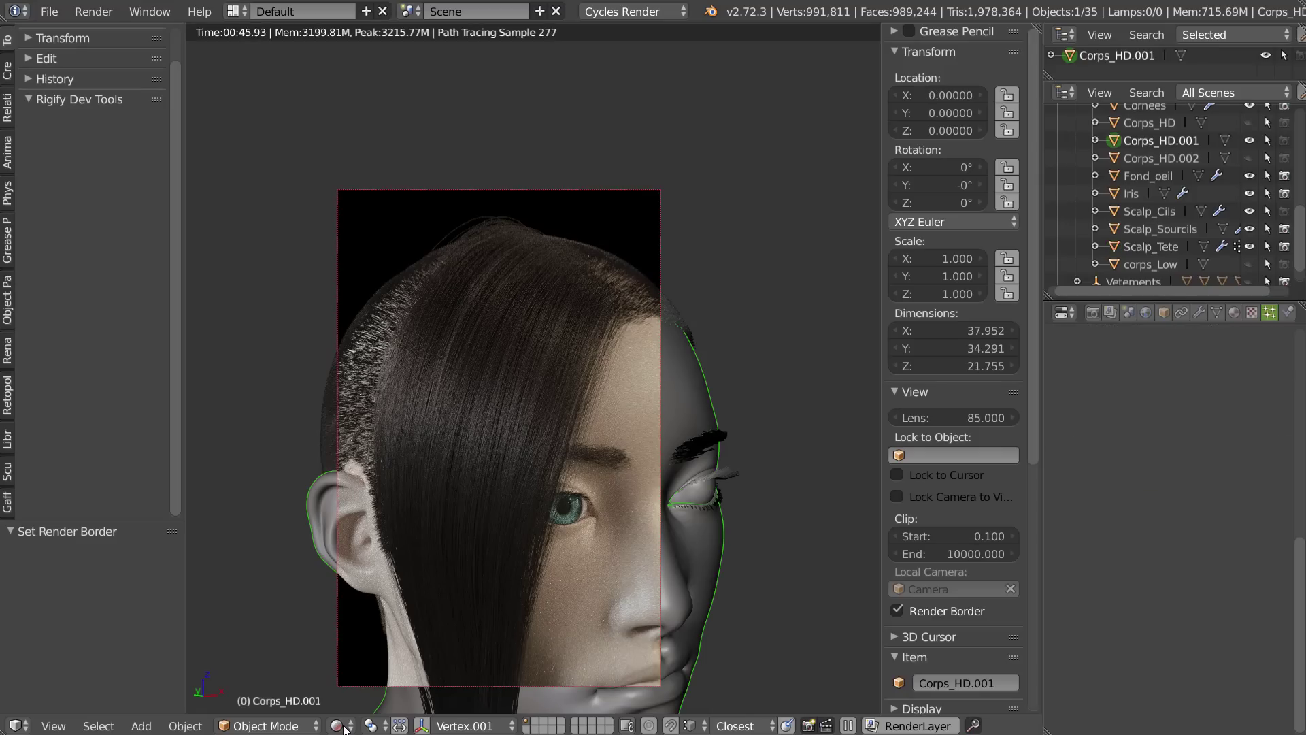
# - Switch the viewport to Textured shading, keeping Corps_HD.001 at its original location
pyautogui.press('z')
pyautogui.press('g')
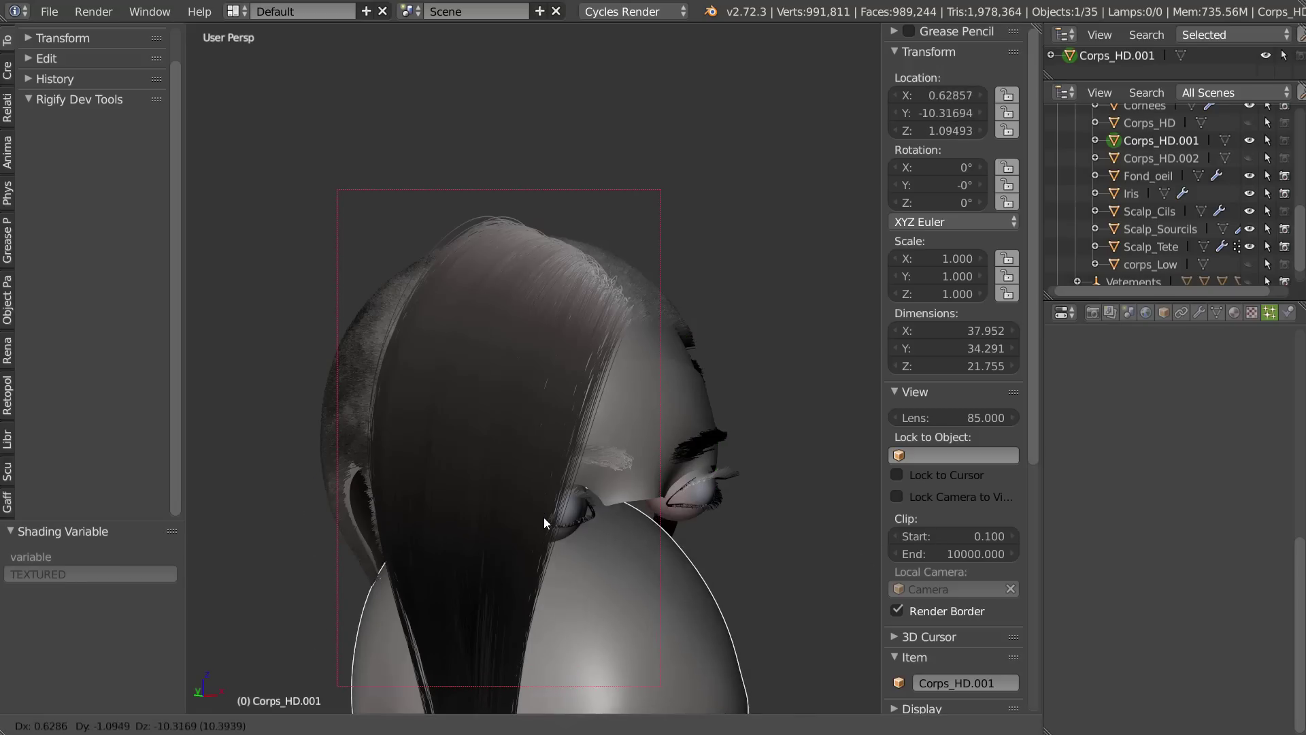
pyautogui.rightClick(542, 515)
# - Select the Scalp_Tete object and enter Particle Edit mode on its long_hairs_meches_light system
pyautogui.moveTo(491, 371); pyautogui.dragTo(510, 361, button='middle')
pyautogui.moveTo(1141, 147)
pyautogui.mouseDown(button='middle')
pyautogui.moveTo(1132, 240)
pyautogui.moveTo(1156, 139)
pyautogui.mouseUp(button='middle')
pyautogui.scroll(-2, 1156, 143)
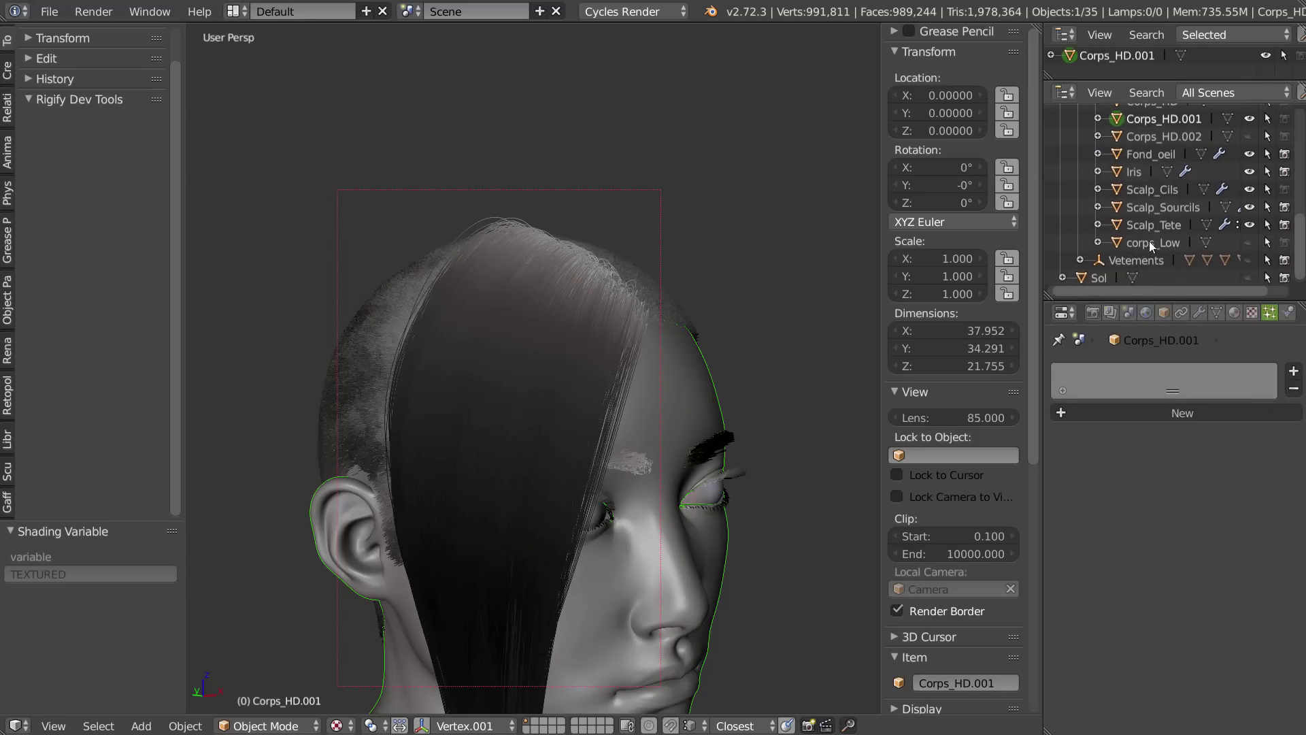
pyautogui.click(1131, 226)
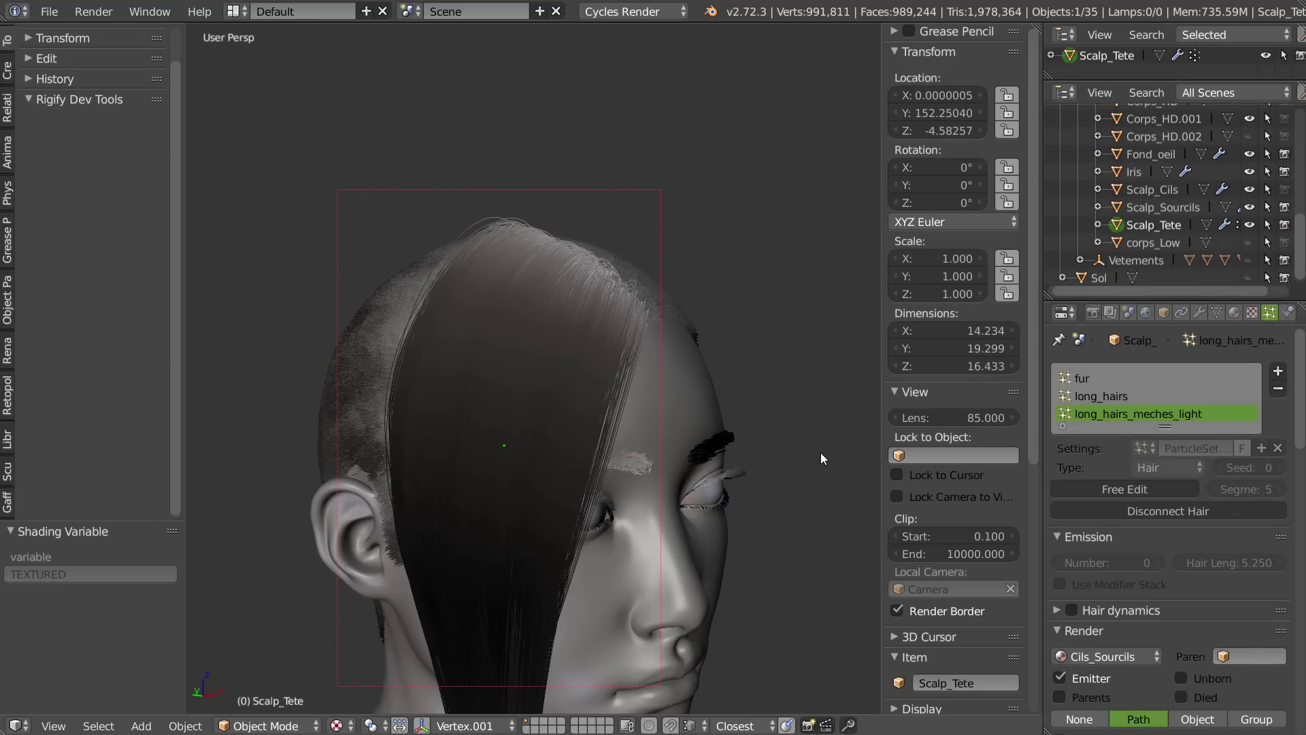
pyautogui.moveTo(471, 332); pyautogui.dragTo(508, 320, button='middle')
pyautogui.press('Tab')
pyautogui.click(420, 384)
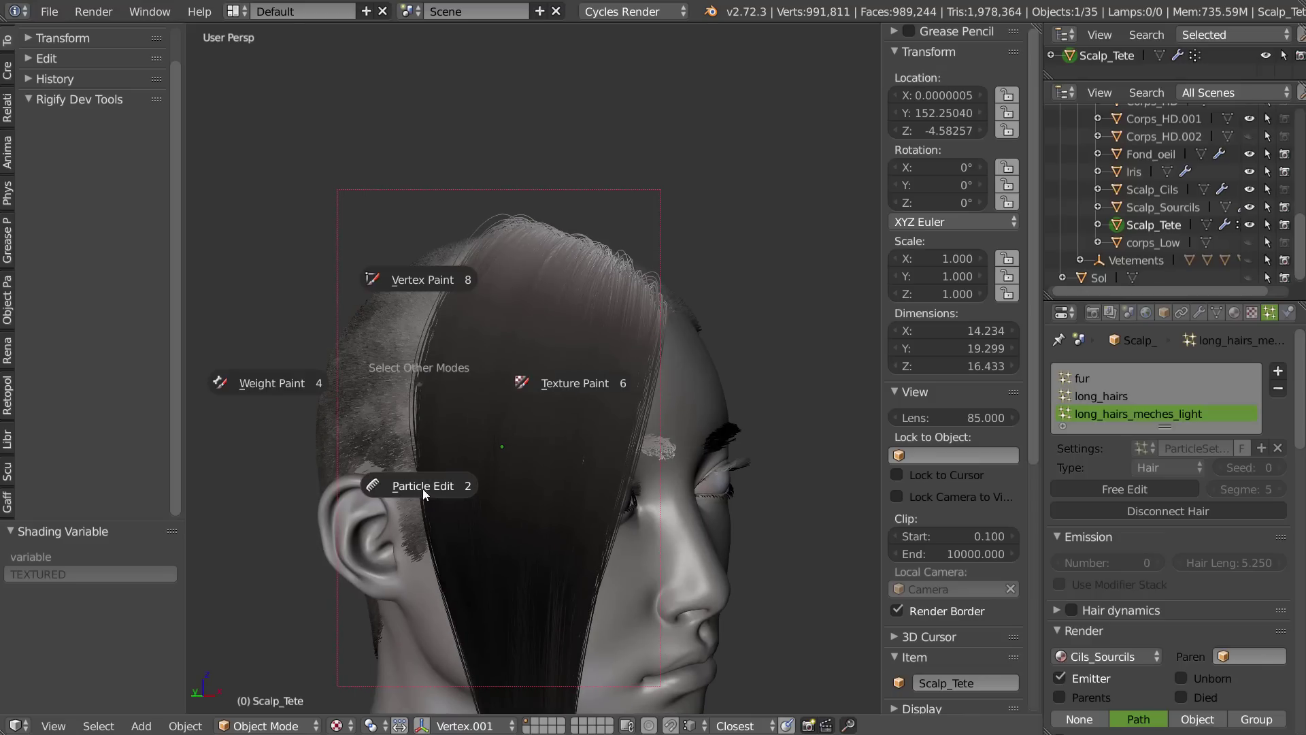
pyautogui.click(432, 462)
# - Expand the selection along the rear guide strand and comb it from the crown into the side sweep
pyautogui.scroll(4, 483, 382)
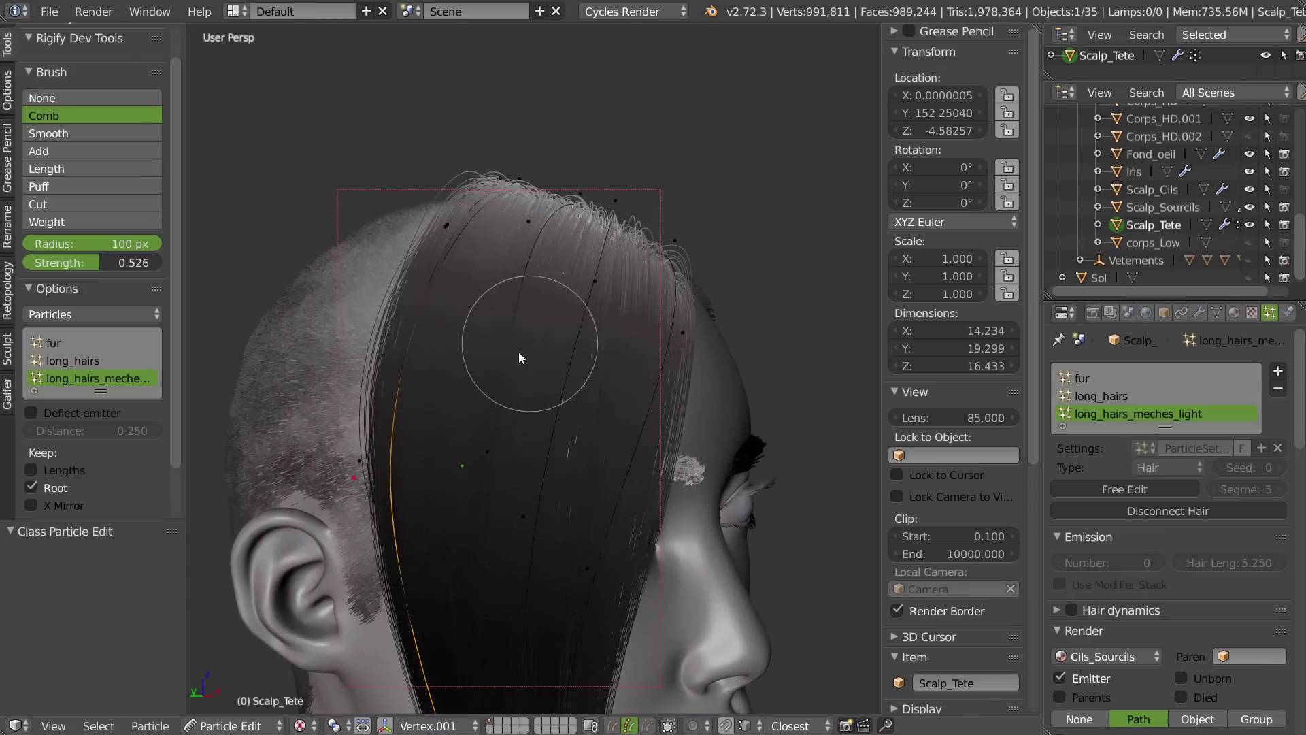
pyautogui.moveTo(490, 374)
pyautogui.mouseDown()
pyautogui.moveTo(357, 473)
pyautogui.moveTo(305, 464)
pyautogui.moveTo(385, 415)
pyautogui.mouseUp()
pyautogui.moveTo(385, 415)
pyautogui.mouseDown(button='middle')
pyautogui.moveTo(322, 421)
pyautogui.moveTo(407, 414)
pyautogui.moveTo(438, 283)
pyautogui.moveTo(465, 284)
pyautogui.moveTo(449, 244)
pyautogui.mouseUp(button='middle')
pyautogui.press('ctrl+KP_Add')
pyautogui.press('ctrl+KP_Add')
pyautogui.moveTo(415, 243)
pyautogui.mouseDown()
pyautogui.moveTo(457, 243)
pyautogui.moveTo(478, 268)
pyautogui.mouseUp()
pyautogui.moveTo(478, 268); pyautogui.dragTo(439, 263, button='middle')
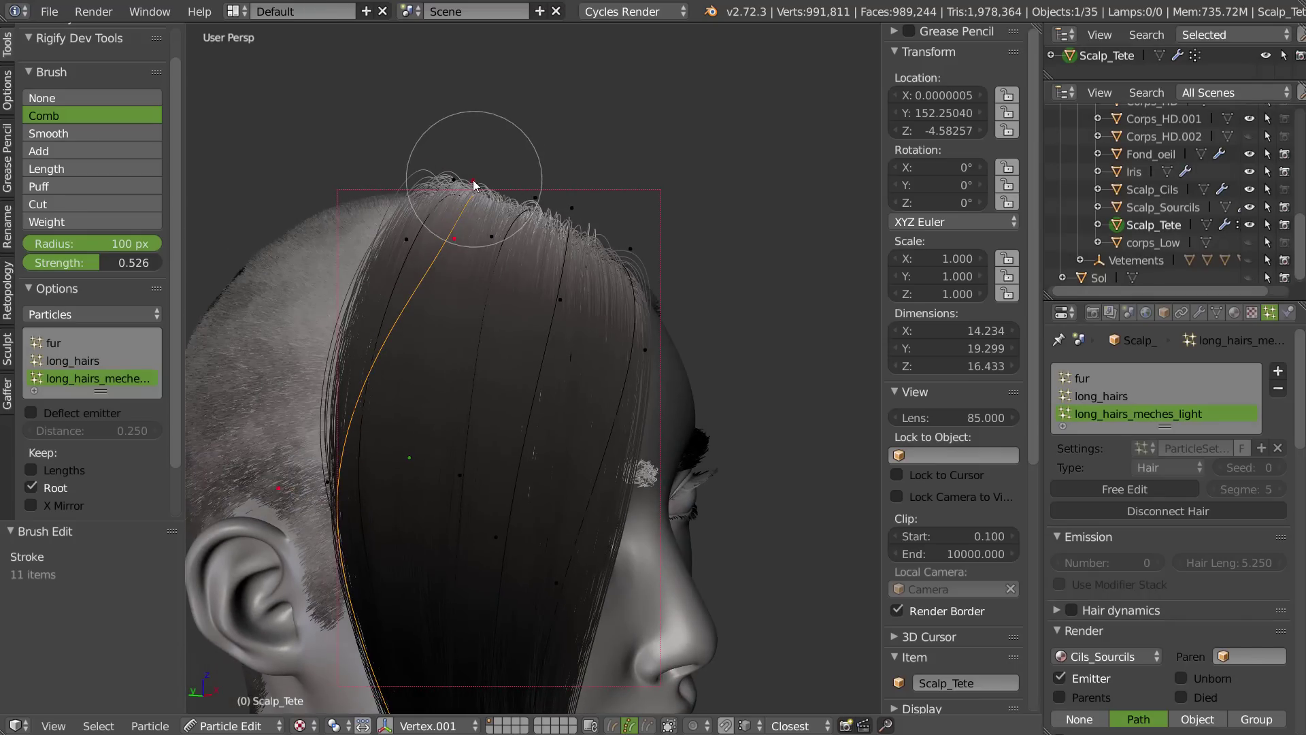
pyautogui.moveTo(475, 166)
pyautogui.mouseDown()
pyautogui.moveTo(521, 234)
pyautogui.moveTo(492, 272)
pyautogui.moveTo(500, 283)
pyautogui.mouseUp()
# - Select only the whole guide strand in the middle of the sweep and comb it along its length over the head's side
pyautogui.press('a')
pyautogui.press('l')
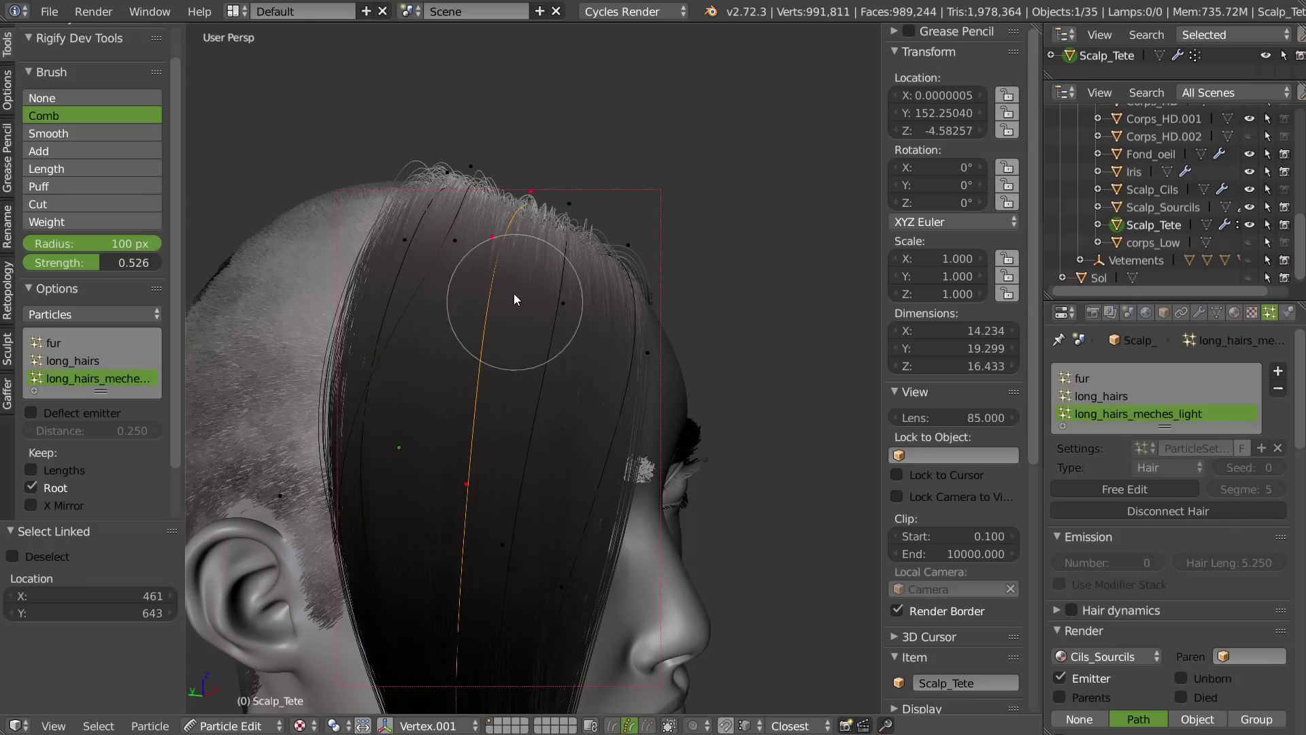
pyautogui.moveTo(513, 293); pyautogui.dragTo(474, 457, button='middle')
pyautogui.moveTo(474, 455); pyautogui.dragTo(402, 449)
pyautogui.moveTo(505, 256); pyautogui.dragTo(564, 252)
pyautogui.moveTo(577, 250); pyautogui.dragTo(441, 254, button='middle')
pyautogui.moveTo(511, 235); pyautogui.dragTo(487, 246)
pyautogui.moveTo(485, 235)
pyautogui.mouseDown(button='middle')
pyautogui.moveTo(483, 214)
pyautogui.moveTo(607, 263)
pyautogui.moveTo(524, 369)
pyautogui.moveTo(508, 311)
pyautogui.moveTo(517, 436)
pyautogui.mouseUp(button='middle')
pyautogui.moveTo(495, 492); pyautogui.dragTo(518, 479)
pyautogui.moveTo(559, 459)
pyautogui.mouseDown(button='middle')
pyautogui.moveTo(492, 440)
pyautogui.moveTo(446, 451)
pyautogui.mouseUp(button='middle')
pyautogui.moveTo(479, 487); pyautogui.dragTo(438, 467)
pyautogui.moveTo(438, 473); pyautogui.dragTo(448, 389, button='middle')
# - Select only the linked guide strand closer to the forehead and comb it to follow the curve of the sweep
pyautogui.press('a')
pyautogui.moveTo(402, 311); pyautogui.dragTo(388, 346)
pyautogui.moveTo(360, 369)
pyautogui.mouseDown(button='middle')
pyautogui.moveTo(348, 379)
pyautogui.moveTo(467, 378)
pyautogui.moveTo(495, 306)
pyautogui.mouseUp(button='middle')
pyautogui.scroll(2, 517, 307)
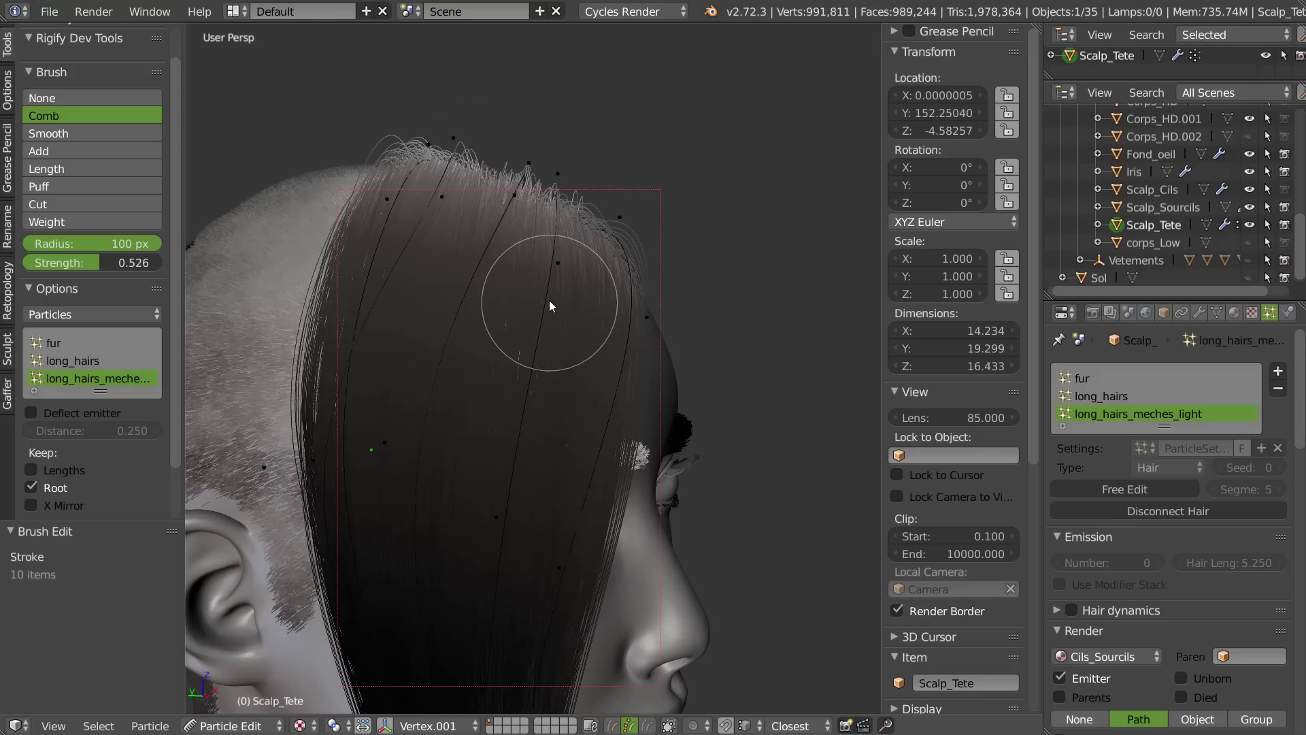
pyautogui.press('l')
pyautogui.press('a')
pyautogui.press('l')
pyautogui.moveTo(485, 324)
pyautogui.mouseDown(button='middle')
pyautogui.moveTo(446, 325)
pyautogui.moveTo(479, 305)
pyautogui.moveTo(524, 331)
pyautogui.mouseUp(button='middle')
pyautogui.moveTo(533, 328)
pyautogui.mouseDown()
pyautogui.moveTo(480, 265)
pyautogui.moveTo(496, 248)
pyautogui.moveTo(653, 196)
pyautogui.moveTo(653, 181)
pyautogui.moveTo(620, 289)
pyautogui.mouseUp()
pyautogui.moveTo(621, 283); pyautogui.dragTo(691, 277, button='middle')
pyautogui.moveTo(691, 277); pyautogui.dragTo(600, 282, button='middle')
pyautogui.moveTo(601, 283); pyautogui.dragTo(570, 276, button='middle')
pyautogui.moveTo(545, 270)
pyautogui.mouseDown()
pyautogui.moveTo(575, 257)
pyautogui.moveTo(517, 241)
pyautogui.moveTo(524, 325)
pyautogui.mouseUp()
pyautogui.moveTo(555, 315); pyautogui.dragTo(505, 354, button='middle')
pyautogui.moveTo(509, 446)
pyautogui.mouseDown()
pyautogui.moveTo(454, 408)
pyautogui.moveTo(480, 395)
pyautogui.moveTo(479, 375)
pyautogui.mouseUp()
pyautogui.moveTo(549, 387); pyautogui.dragTo(401, 386, button='middle')
pyautogui.moveTo(435, 421); pyautogui.dragTo(388, 421)
# - Limit the selection to the guide's lower keys, subdivide them and clear the viewport's render border
pyautogui.scroll(-2, 521, 330)
pyautogui.moveTo(459, 284)
pyautogui.keyDown('ctrl'); pyautogui.mouseDown()
pyautogui.moveTo(705, 174)
pyautogui.moveTo(381, 224)
pyautogui.mouseUp(); pyautogui.keyUp('ctrl')
pyautogui.press('w')
pyautogui.click(521, 306)
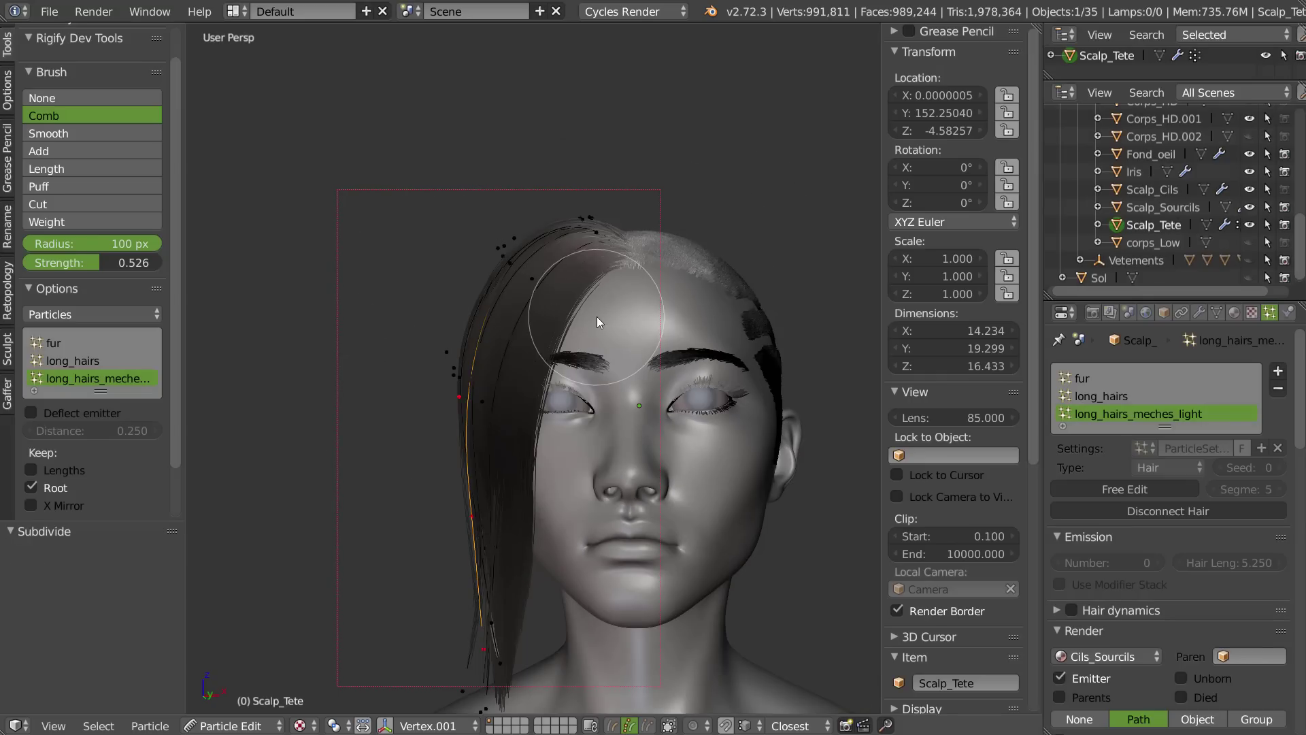
pyautogui.hotkey('ctrl', 'alt', 'b')
# - Comb the subdivided guide's lower end forward from the cheek toward the chin
pyautogui.moveTo(476, 415)
pyautogui.mouseDown(button='middle')
pyautogui.moveTo(501, 456)
pyautogui.moveTo(537, 387)
pyautogui.moveTo(513, 453)
pyautogui.moveTo(492, 455)
pyautogui.mouseUp(button='middle')
pyautogui.moveTo(515, 419); pyautogui.dragTo(487, 427)
pyautogui.moveTo(487, 428); pyautogui.dragTo(467, 376, button='middle')
pyautogui.moveTo(508, 549); pyautogui.dragTo(546, 557)
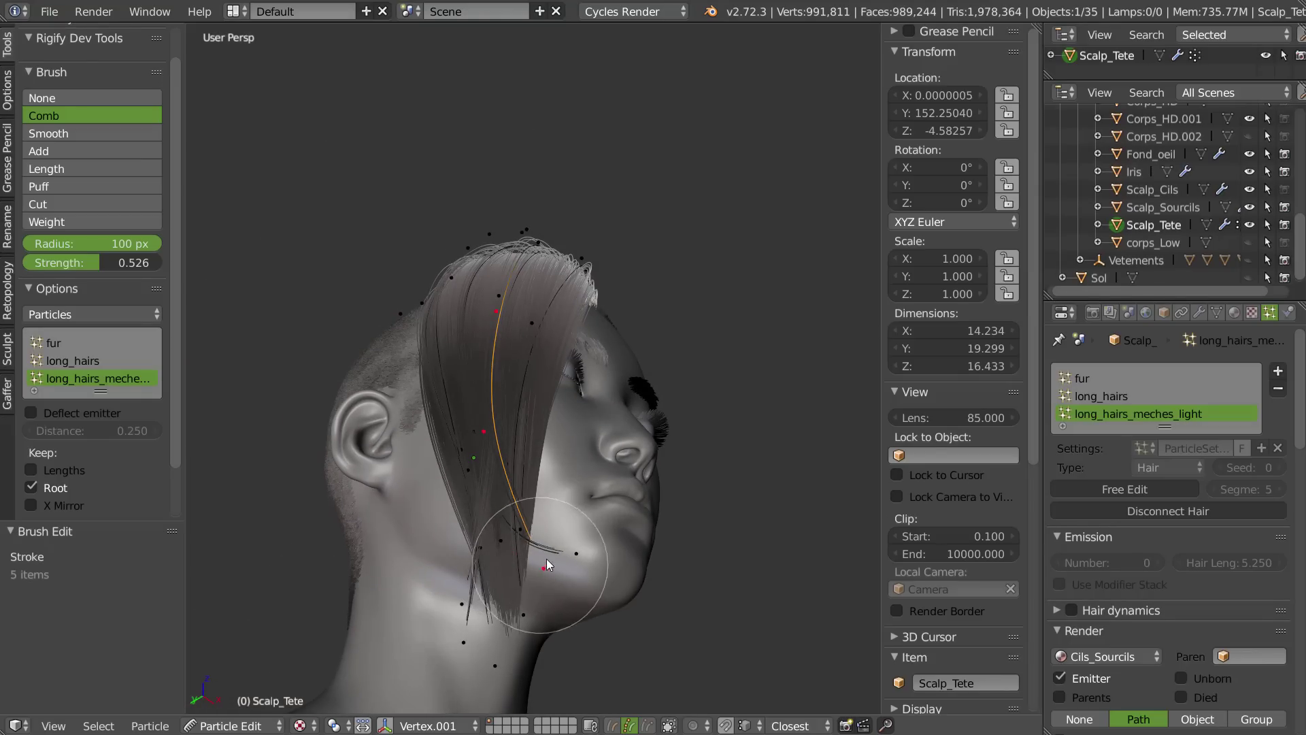
pyautogui.moveTo(484, 524)
pyautogui.mouseDown(button='middle')
pyautogui.moveTo(418, 549)
pyautogui.moveTo(509, 451)
pyautogui.moveTo(518, 464)
pyautogui.mouseUp(button='middle')
pyautogui.moveTo(520, 463); pyautogui.dragTo(529, 438)
pyautogui.moveTo(535, 436)
pyautogui.mouseDown(button='middle')
pyautogui.moveTo(577, 442)
pyautogui.moveTo(585, 464)
pyautogui.moveTo(692, 484)
pyautogui.mouseUp(button='middle')
pyautogui.moveTo(521, 476); pyautogui.dragTo(487, 438, button='middle')
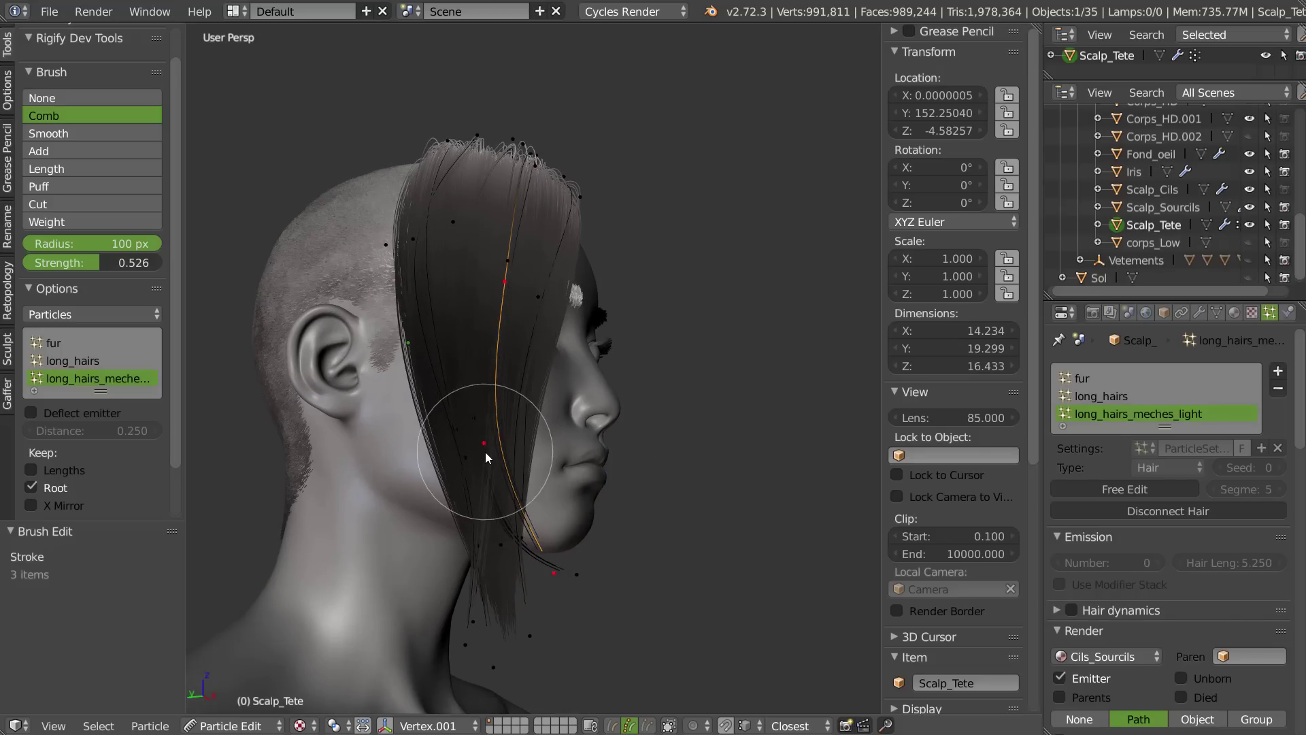
pyautogui.moveTo(464, 435); pyautogui.dragTo(495, 494)
# - Deselect the guide's upper keys with a lasso and subdivide its remaining lower section
pyautogui.keyDown('ctrl'); pyautogui.moveTo(504, 463); pyautogui.dragTo(511, 439, button='middle'); pyautogui.keyUp('ctrl')
pyautogui.keyDown('shift'); pyautogui.moveTo(528, 396); pyautogui.dragTo(528, 414, button='middle'); pyautogui.keyUp('shift')
pyautogui.moveTo(490, 254)
pyautogui.keyDown('ctrl'); pyautogui.keyDown('shift'); pyautogui.mouseDown()
pyautogui.moveTo(429, 333)
pyautogui.moveTo(436, 320)
pyautogui.mouseUp(); pyautogui.keyUp('shift'); pyautogui.keyUp('ctrl')
pyautogui.moveTo(564, 502); pyautogui.dragTo(531, 563, button='middle')
pyautogui.press('w')
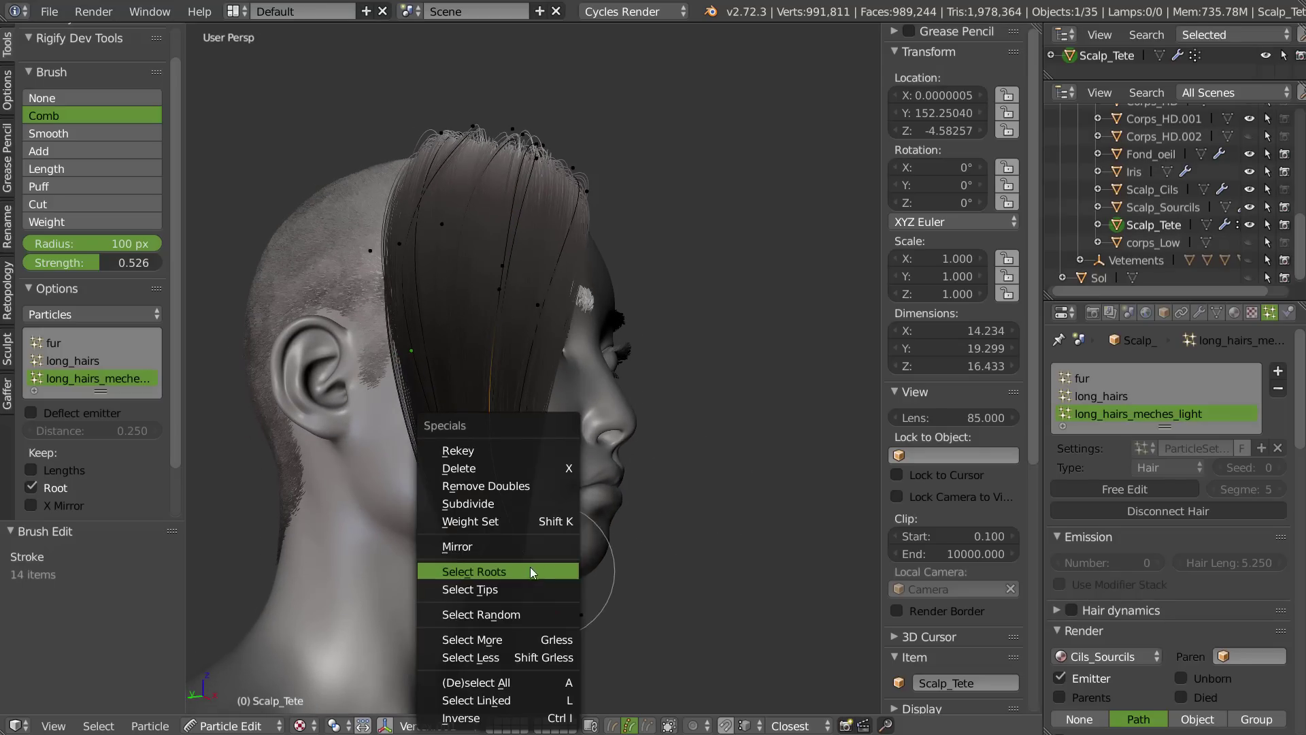
pyautogui.click(485, 500)
# - Set the Comb brush radius to 38 px and curve the guide's tip forward below the jaw
pyautogui.press('f')
pyautogui.click(493, 555)
pyautogui.moveTo(488, 561); pyautogui.dragTo(562, 618)
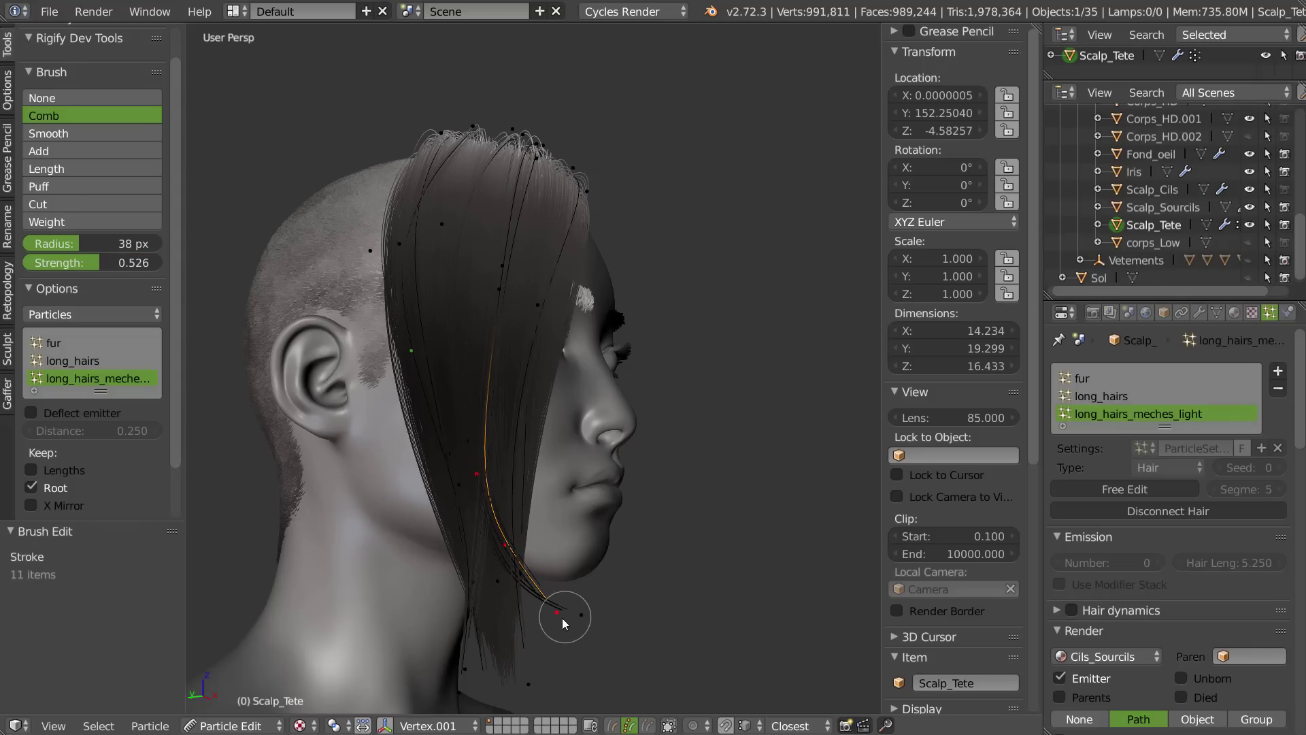
pyautogui.moveTo(503, 545); pyautogui.dragTo(503, 577)
pyautogui.moveTo(581, 594); pyautogui.dragTo(562, 619)
# - Extend the selection up to the guide's root and comb its upper length slightly toward the face
pyautogui.moveTo(613, 571)
pyautogui.mouseDown(button='middle')
pyautogui.moveTo(389, 594)
pyautogui.moveTo(443, 607)
pyautogui.moveTo(577, 528)
pyautogui.moveTo(483, 309)
pyautogui.moveTo(534, 355)
pyautogui.mouseUp(button='middle')
pyautogui.press('ctrl+KP_Add')
pyautogui.press('ctrl+KP_Add')
pyautogui.press('ctrl+KP_Add')
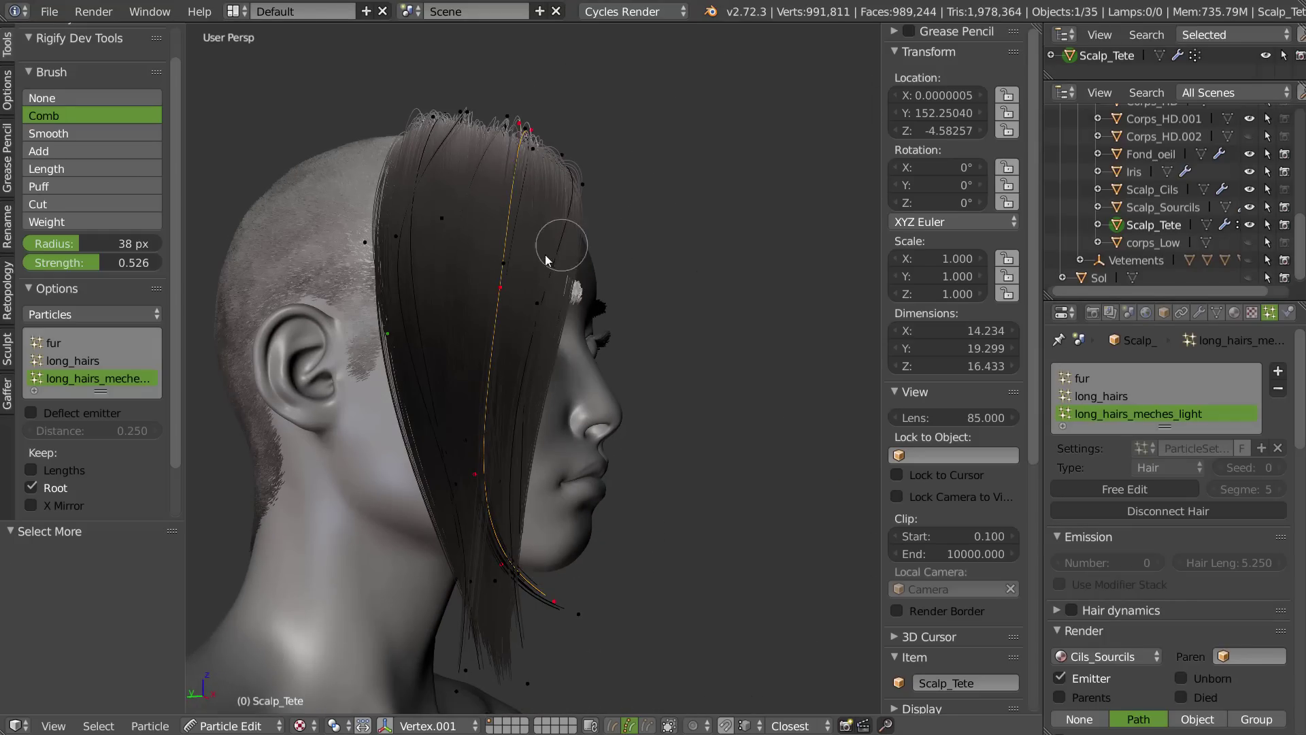
pyautogui.moveTo(545, 255); pyautogui.dragTo(509, 301, button='middle')
pyautogui.moveTo(509, 300); pyautogui.dragTo(534, 300)
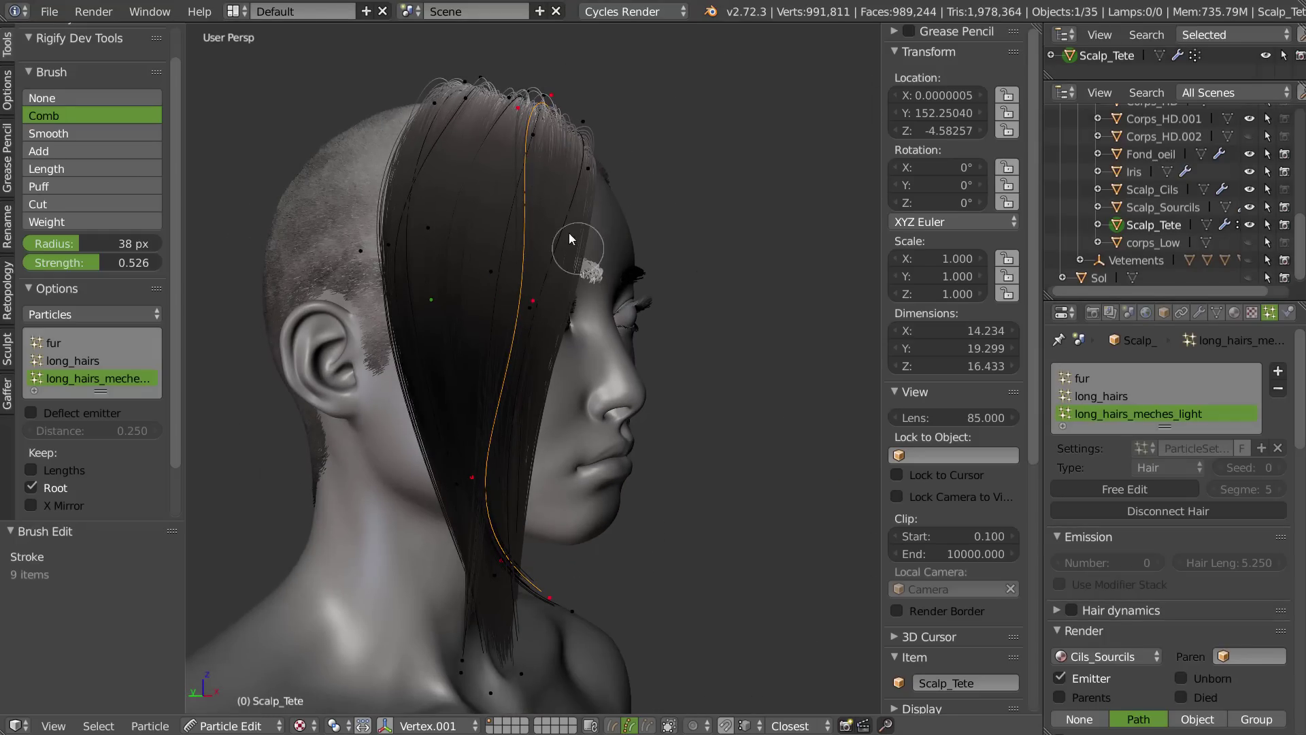
# - Select only the frontmost guide strand at the forehead hairline and comb it into the sweep from root to tip
pyautogui.moveTo(517, 107); pyautogui.dragTo(597, 268, button='middle')
pyautogui.press('a')
pyautogui.press('l')
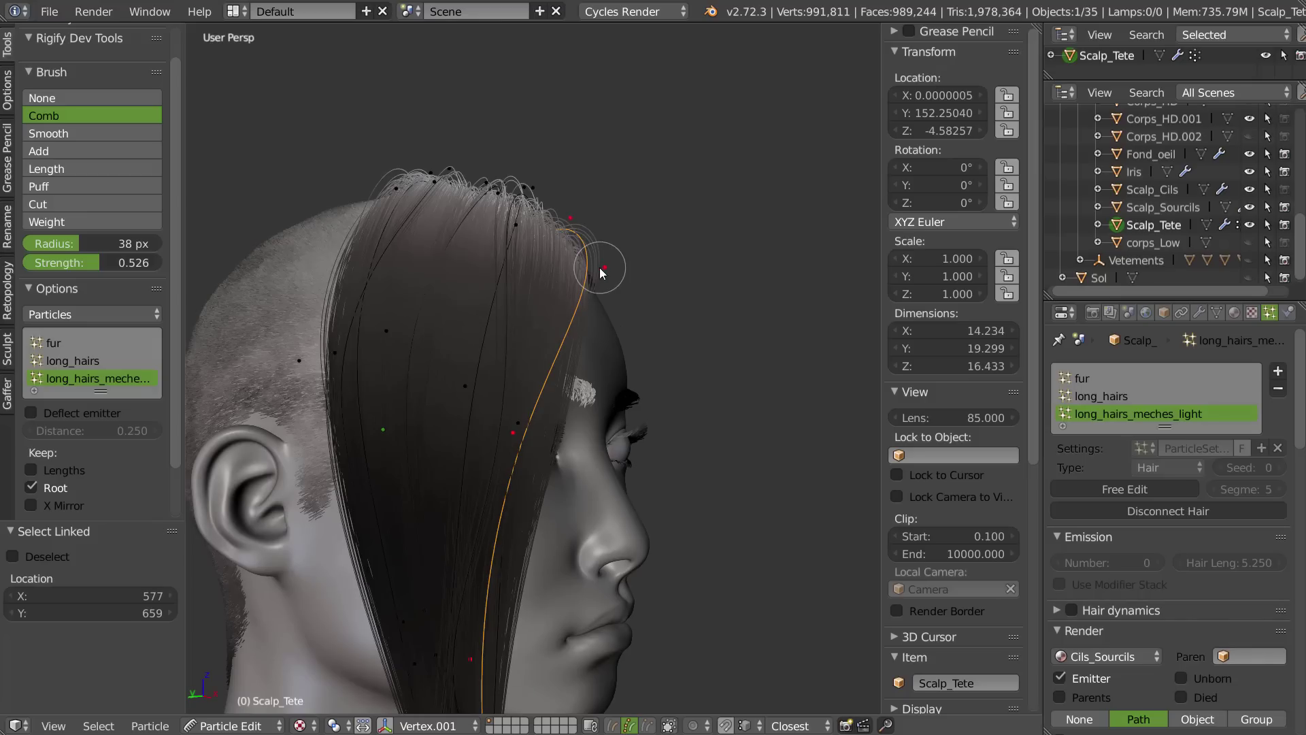
pyautogui.moveTo(590, 276); pyautogui.dragTo(589, 283)
pyautogui.moveTo(589, 280)
pyautogui.mouseDown(button='middle')
pyautogui.moveTo(549, 221)
pyautogui.moveTo(575, 180)
pyautogui.mouseUp(button='middle')
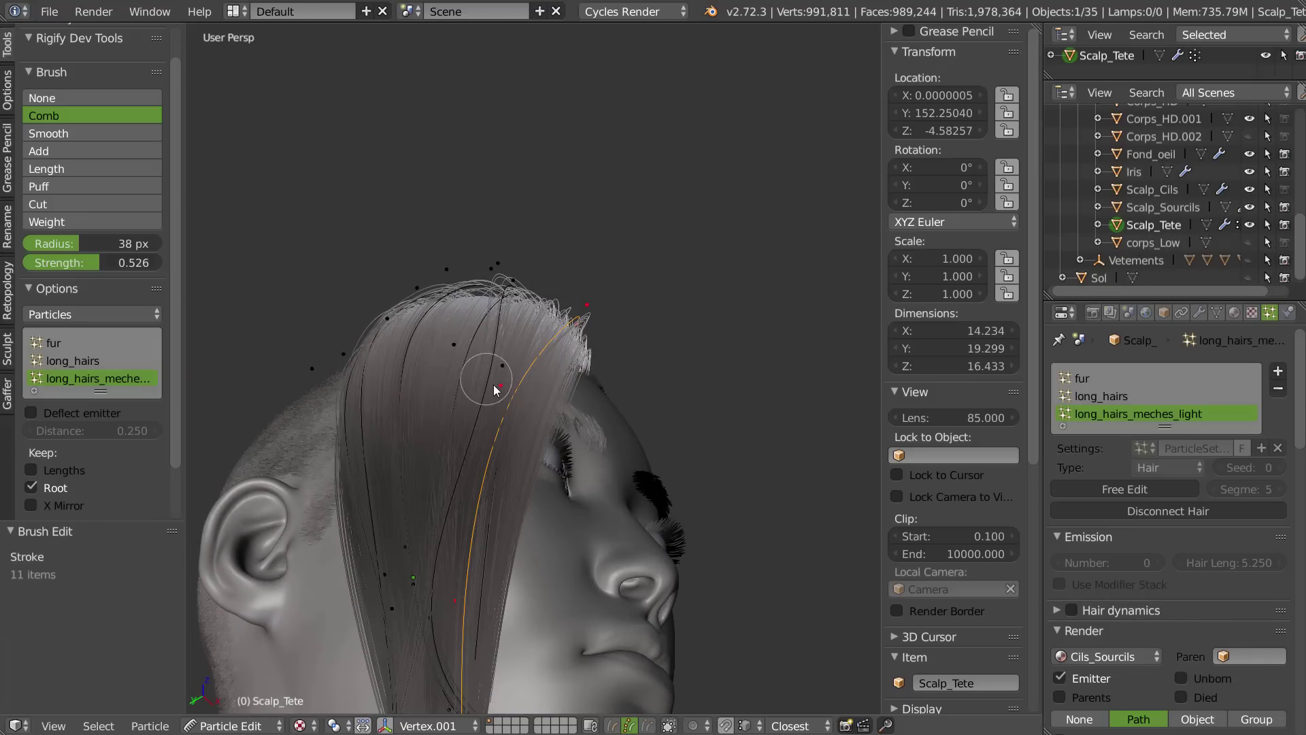
pyautogui.moveTo(515, 392); pyautogui.dragTo(499, 321, button='middle')
pyautogui.moveTo(494, 374); pyautogui.dragTo(475, 366)
pyautogui.moveTo(437, 498)
pyautogui.mouseDown(button='middle')
pyautogui.moveTo(426, 346)
pyautogui.moveTo(360, 458)
pyautogui.moveTo(451, 418)
pyautogui.moveTo(475, 500)
pyautogui.mouseUp(button='middle')
pyautogui.moveTo(449, 572); pyautogui.dragTo(467, 568)
pyautogui.moveTo(457, 429)
pyautogui.mouseDown(button='middle')
pyautogui.moveTo(463, 361)
pyautogui.moveTo(424, 436)
pyautogui.moveTo(436, 442)
pyautogui.mouseUp(button='middle')
pyautogui.moveTo(432, 451); pyautogui.dragTo(435, 465)
pyautogui.moveTo(459, 371)
pyautogui.mouseDown(button='middle')
pyautogui.moveTo(477, 411)
pyautogui.moveTo(446, 534)
pyautogui.mouseUp(button='middle')
pyautogui.moveTo(461, 406)
pyautogui.mouseDown(button='middle')
pyautogui.moveTo(534, 344)
pyautogui.moveTo(493, 267)
pyautogui.moveTo(453, 274)
pyautogui.moveTo(458, 352)
pyautogui.moveTo(479, 398)
pyautogui.mouseUp(button='middle')
# - Add one interpolated guide strand at the top of the head along the parting with the Add brush
pyautogui.scroll(1, 489, 320)
pyautogui.press('w')
pyautogui.click(398, 236)
pyautogui.moveTo(500, 290); pyautogui.dragTo(467, 332, button='middle')
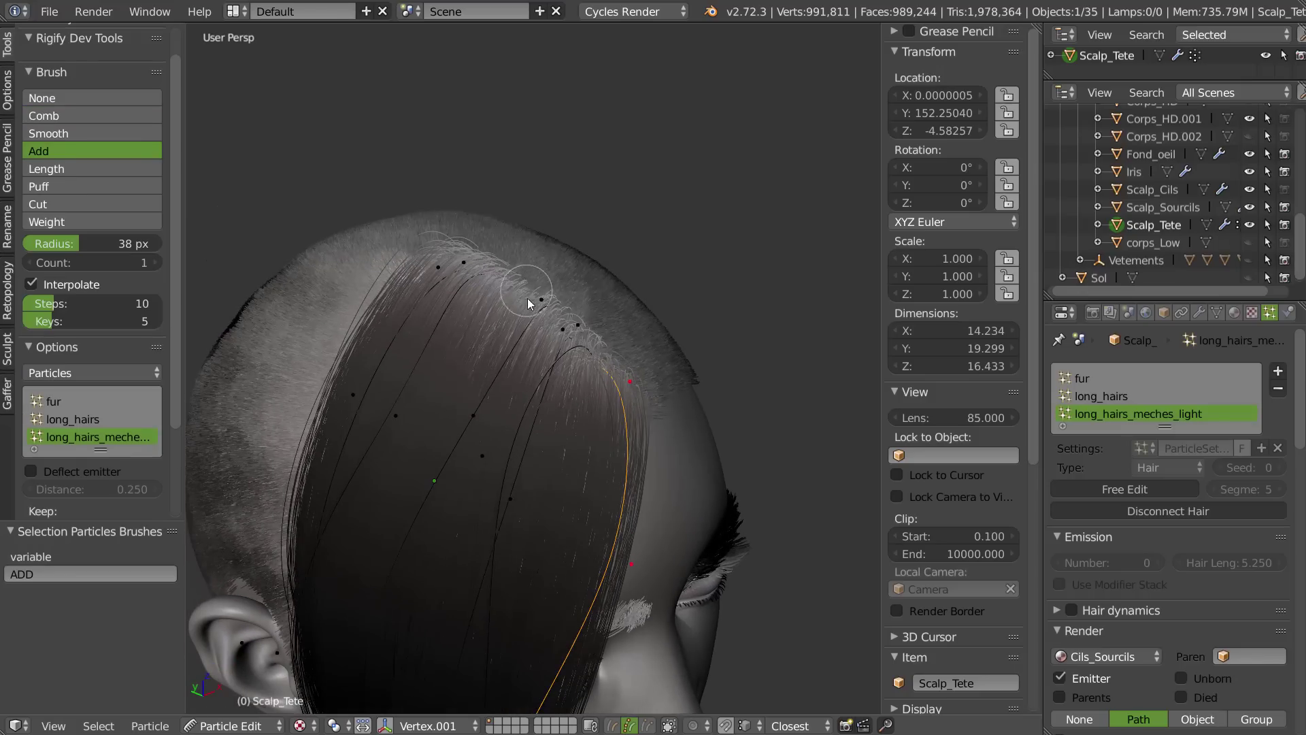
pyautogui.moveTo(531, 298); pyautogui.dragTo(541, 273, button='middle')
# - Select only the newly added guide strand and comb its upper part over the crown with the Comb brush
pyautogui.press('a')
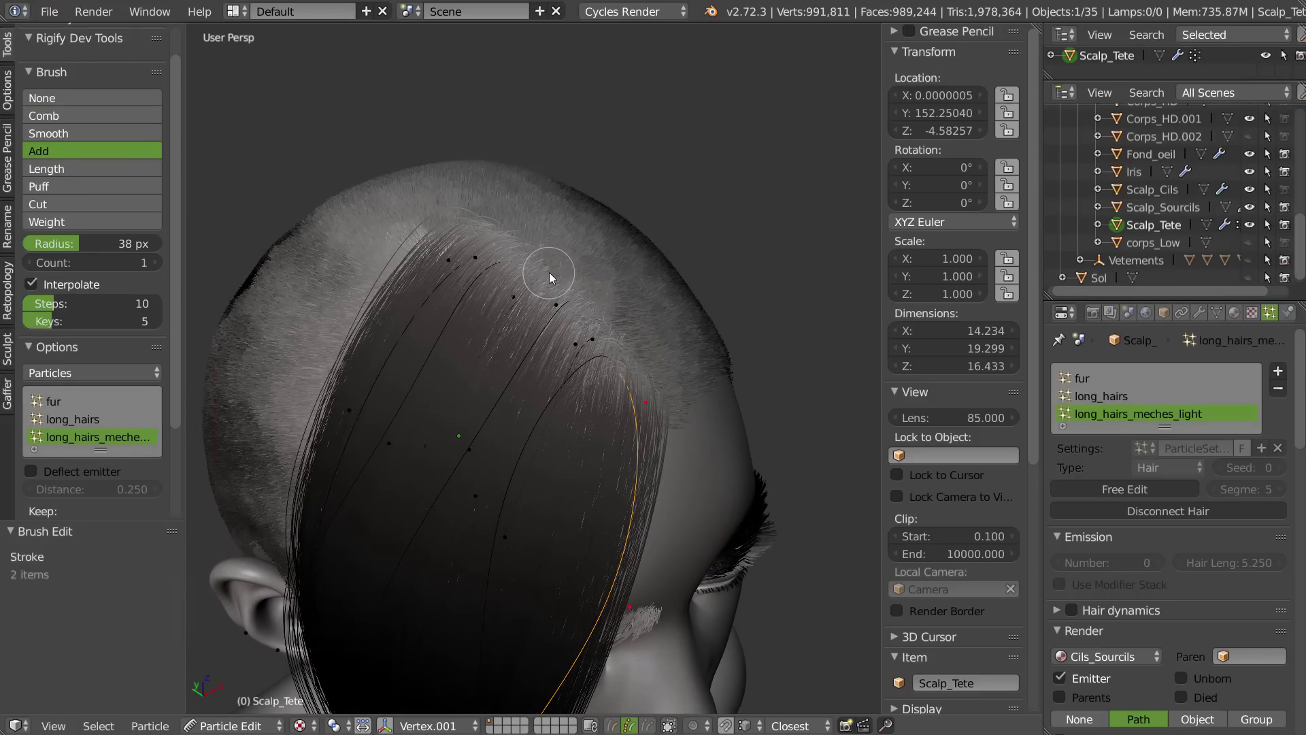
pyautogui.press('l')
pyautogui.moveTo(527, 405); pyautogui.dragTo(508, 368, button='middle')
pyautogui.rightClick(509, 367)
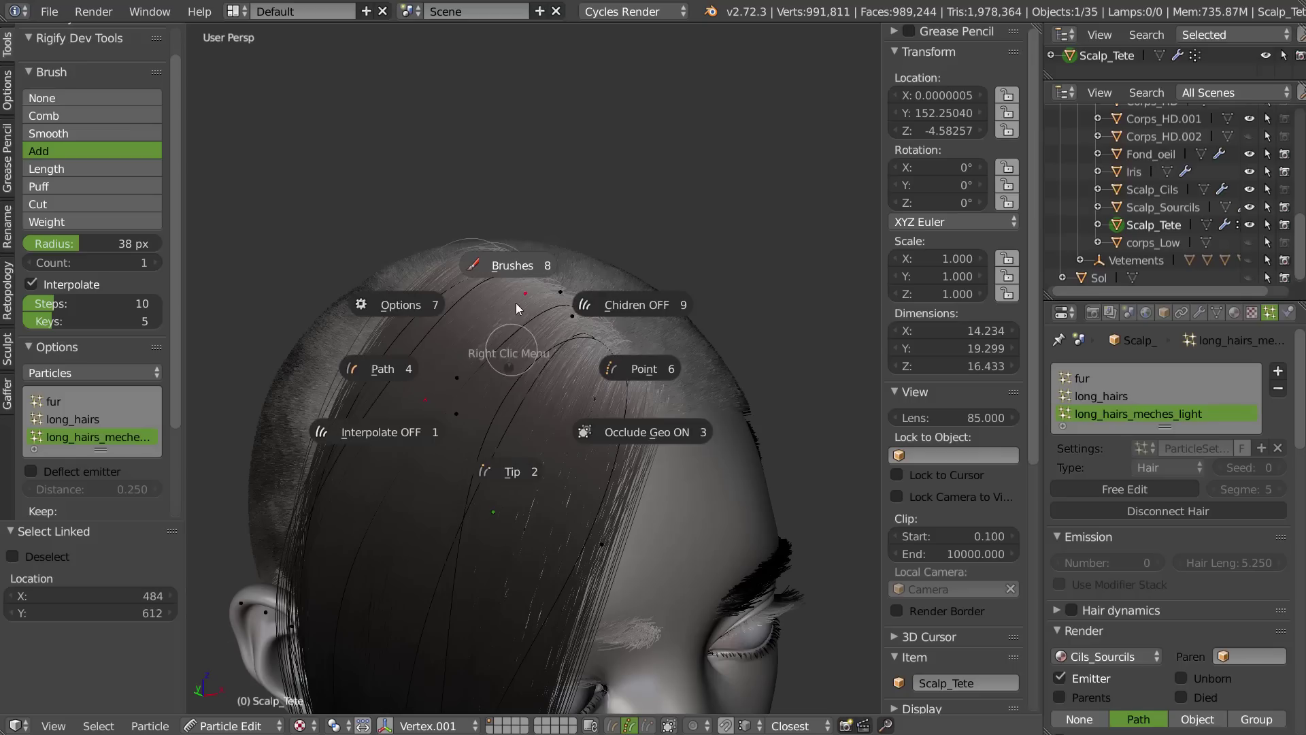
pyautogui.click(506, 265)
pyautogui.click(507, 156)
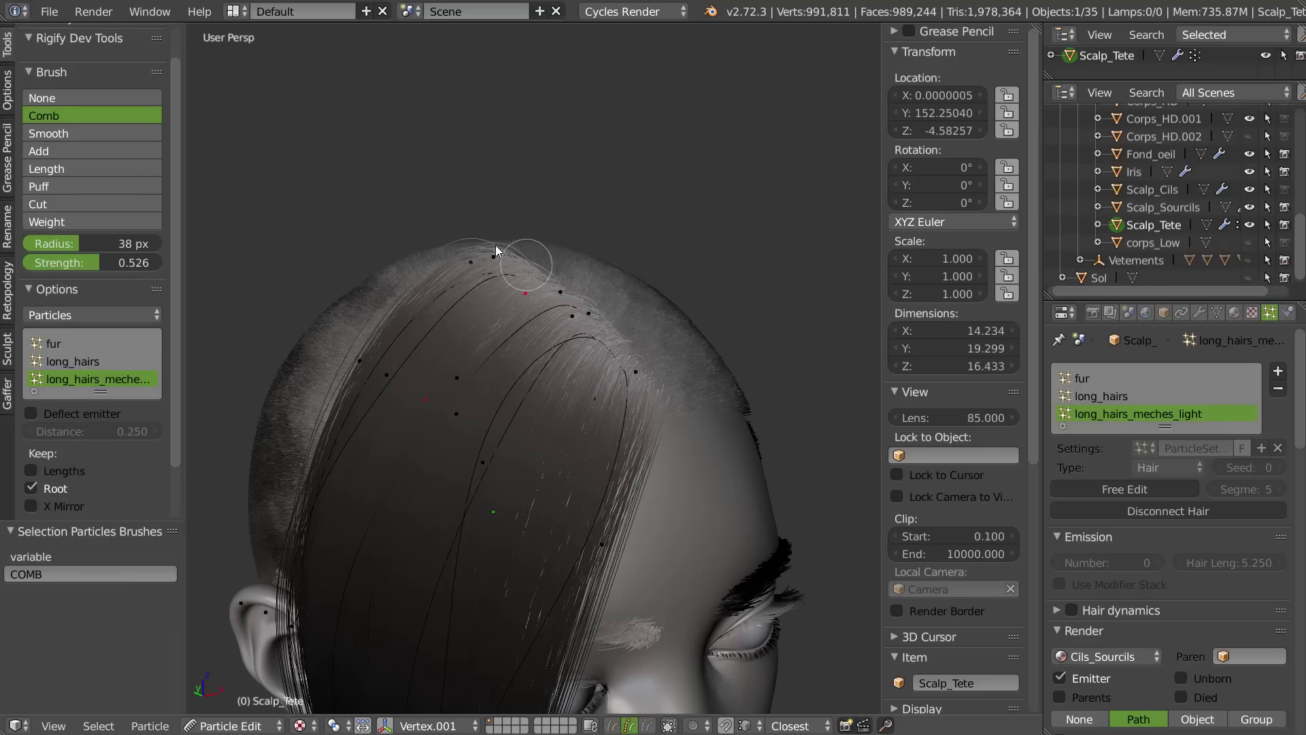
pyautogui.moveTo(497, 250); pyautogui.dragTo(541, 312, button='middle')
pyautogui.moveTo(536, 272); pyautogui.dragTo(470, 301)
pyautogui.moveTo(449, 312); pyautogui.dragTo(437, 368, button='middle')
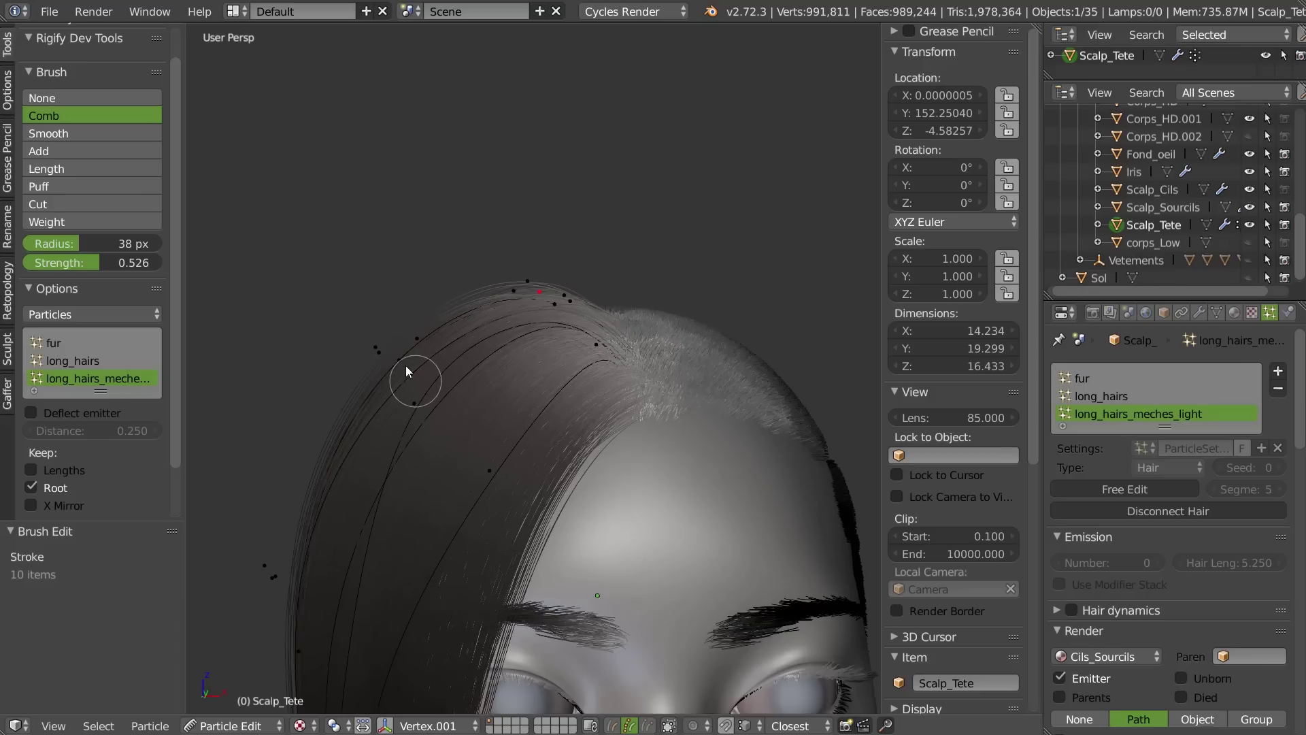
pyautogui.moveTo(355, 319)
pyautogui.mouseDown()
pyautogui.moveTo(404, 375)
pyautogui.moveTo(379, 320)
pyautogui.mouseUp()
# - Set the Comb brush radius to 100 px and comb the new guide down the side of the sweep
pyautogui.press('f')
pyautogui.click(442, 368)
pyautogui.moveTo(451, 357)
pyautogui.mouseDown(button='middle')
pyautogui.moveTo(510, 357)
pyautogui.moveTo(463, 348)
pyautogui.mouseUp(button='middle')
pyautogui.moveTo(464, 320); pyautogui.dragTo(468, 356)
pyautogui.scroll(-2, 558, 312)
pyautogui.moveTo(558, 312)
pyautogui.mouseDown(button='middle')
pyautogui.moveTo(492, 270)
pyautogui.moveTo(405, 308)
pyautogui.moveTo(335, 310)
pyautogui.mouseUp(button='middle')
pyautogui.moveTo(425, 329); pyautogui.dragTo(354, 329)
pyautogui.moveTo(355, 330)
pyautogui.mouseDown(button='middle')
pyautogui.moveTo(423, 356)
pyautogui.moveTo(532, 205)
pyautogui.mouseUp(button='middle')
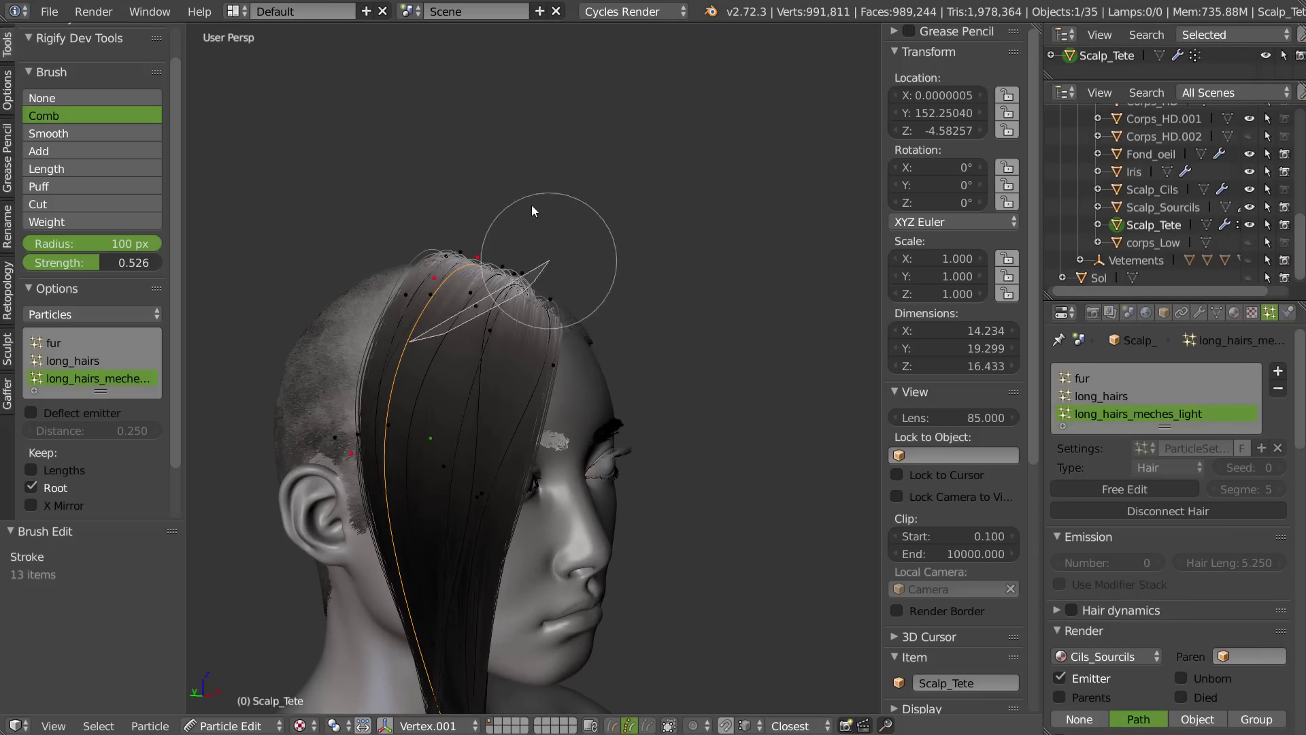
# - Expand the selection along the new guide and comb it toward the rear edge of the sweep down to its tip
pyautogui.press('w')
pyautogui.click(430, 330)
pyautogui.press('less')
pyautogui.moveTo(405, 405); pyautogui.dragTo(462, 122, button='middle')
pyautogui.moveTo(449, 340)
pyautogui.mouseDown(button='middle')
pyautogui.moveTo(393, 358)
pyautogui.moveTo(305, 417)
pyautogui.moveTo(266, 411)
pyautogui.mouseUp(button='middle')
pyautogui.moveTo(349, 406); pyautogui.dragTo(360, 410)
pyautogui.moveTo(330, 321)
pyautogui.mouseDown(button='middle')
pyautogui.moveTo(500, 337)
pyautogui.moveTo(463, 368)
pyautogui.mouseUp(button='middle')
pyautogui.moveTo(416, 405)
pyautogui.mouseDown()
pyautogui.moveTo(389, 410)
pyautogui.moveTo(456, 410)
pyautogui.moveTo(370, 410)
pyautogui.mouseUp()
pyautogui.moveTo(402, 420); pyautogui.dragTo(293, 414, button='middle')
pyautogui.moveTo(368, 529); pyautogui.dragTo(365, 531, button='middle')
pyautogui.moveTo(387, 594); pyautogui.dragTo(358, 593)
pyautogui.moveTo(344, 410); pyautogui.dragTo(348, 422)
pyautogui.moveTo(304, 240)
pyautogui.mouseDown(button='middle')
pyautogui.moveTo(443, 246)
pyautogui.moveTo(424, 213)
pyautogui.mouseUp(button='middle')
pyautogui.keyDown('shift'); pyautogui.moveTo(411, 319); pyautogui.dragTo(355, 414, button='middle'); pyautogui.keyUp('shift')
pyautogui.moveTo(342, 300)
pyautogui.mouseDown(button='middle')
pyautogui.moveTo(431, 287)
pyautogui.moveTo(414, 284)
pyautogui.mouseUp(button='middle')
pyautogui.moveTo(407, 294); pyautogui.dragTo(413, 288)
pyautogui.moveTo(414, 289)
pyautogui.mouseDown(button='middle')
pyautogui.moveTo(235, 354)
pyautogui.moveTo(460, 316)
pyautogui.moveTo(490, 240)
pyautogui.mouseUp(button='middle')
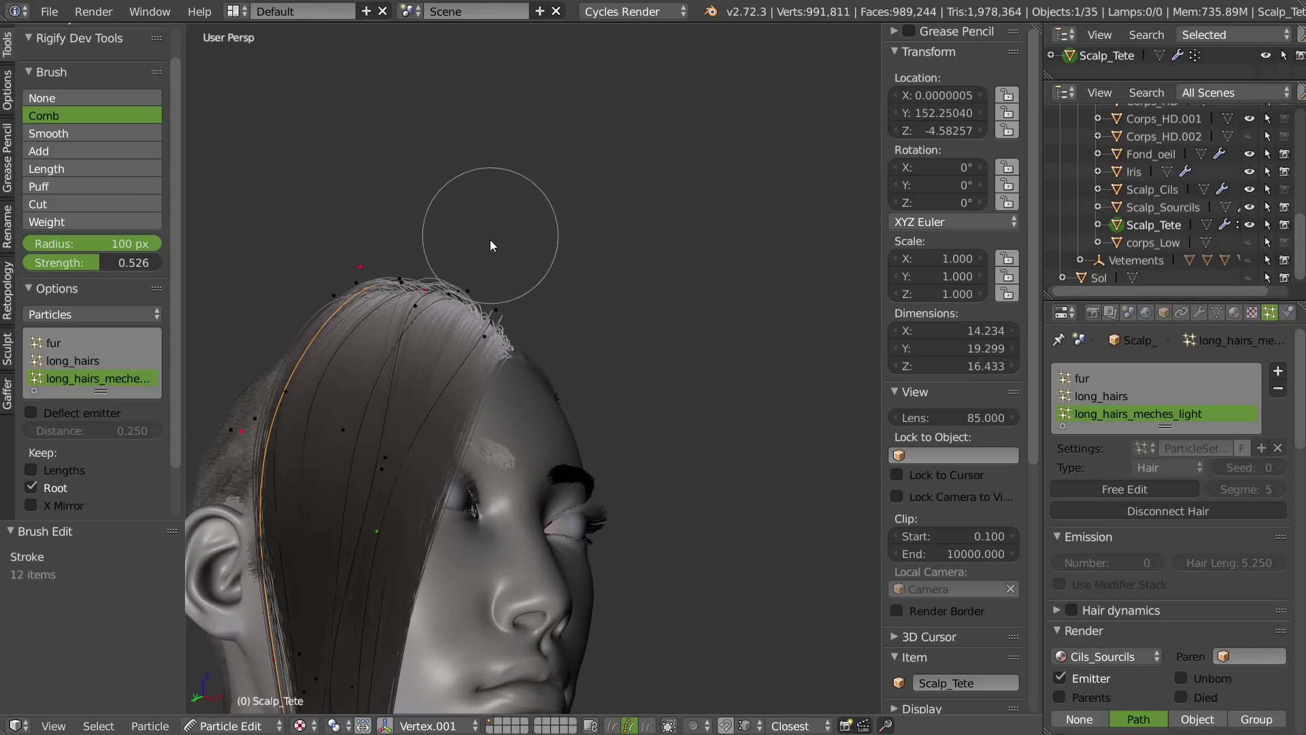
# - Deselect all keys and add another interpolated guide strand at the front parting with the Add brush
pyautogui.moveTo(454, 318); pyautogui.dragTo(483, 319, button='middle')
pyautogui.scroll(2, 470, 296)
pyautogui.press('a')
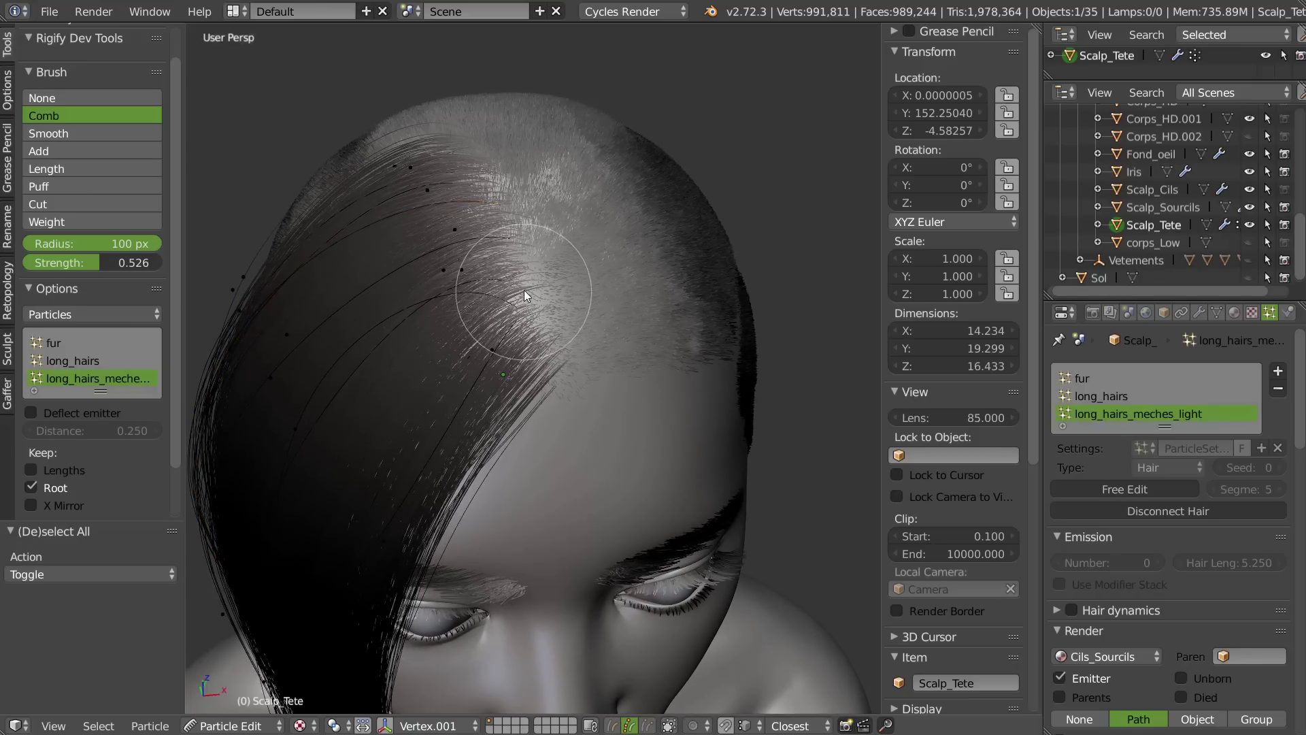
pyautogui.press('w')
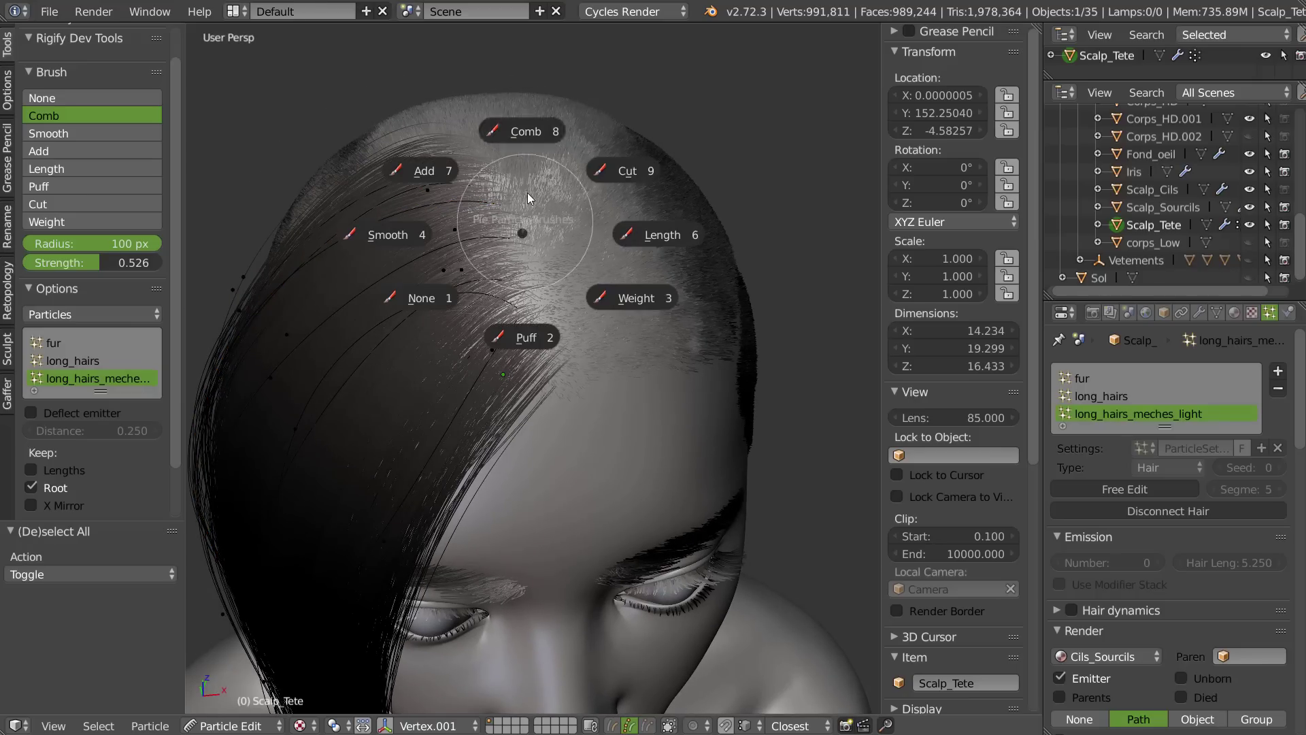
pyautogui.click(515, 130)
pyautogui.press('w')
pyautogui.click(440, 200)
pyautogui.moveTo(504, 271); pyautogui.dragTo(524, 301, button='middle')
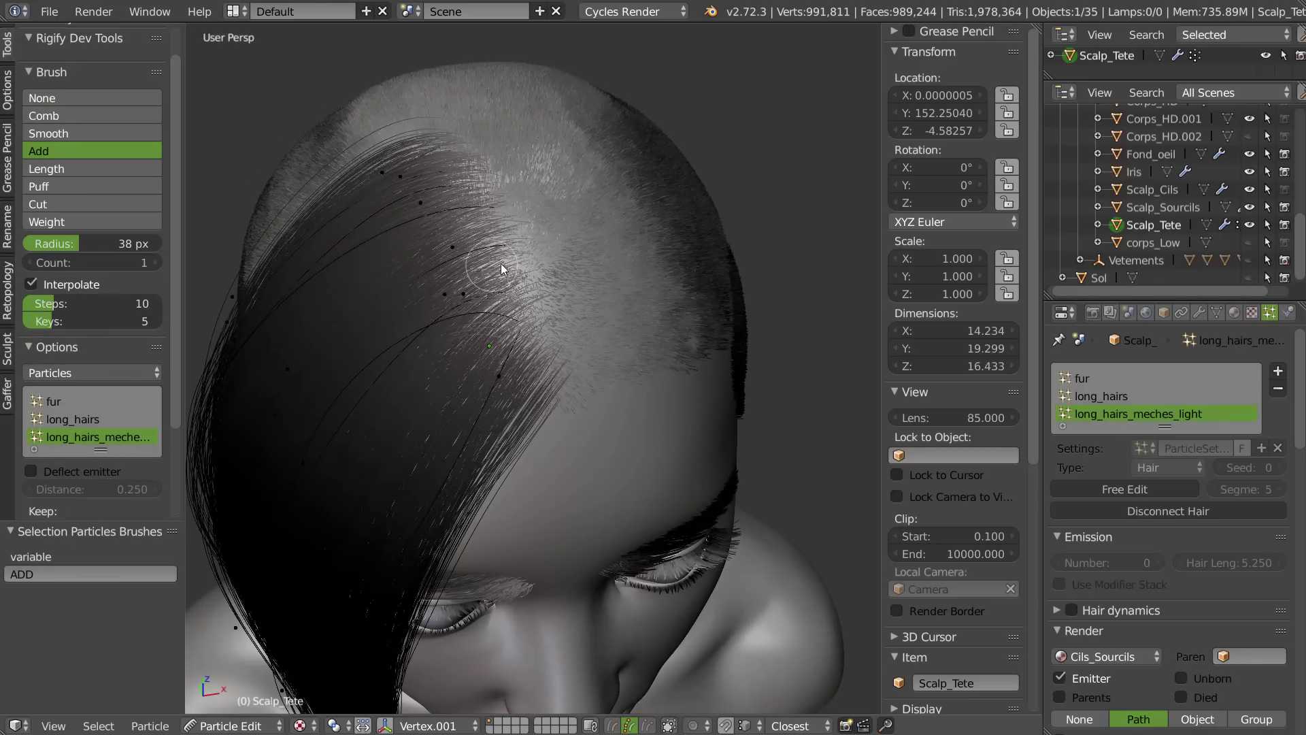
pyautogui.click(532, 293)
pyautogui.press('a')
pyautogui.press('a')
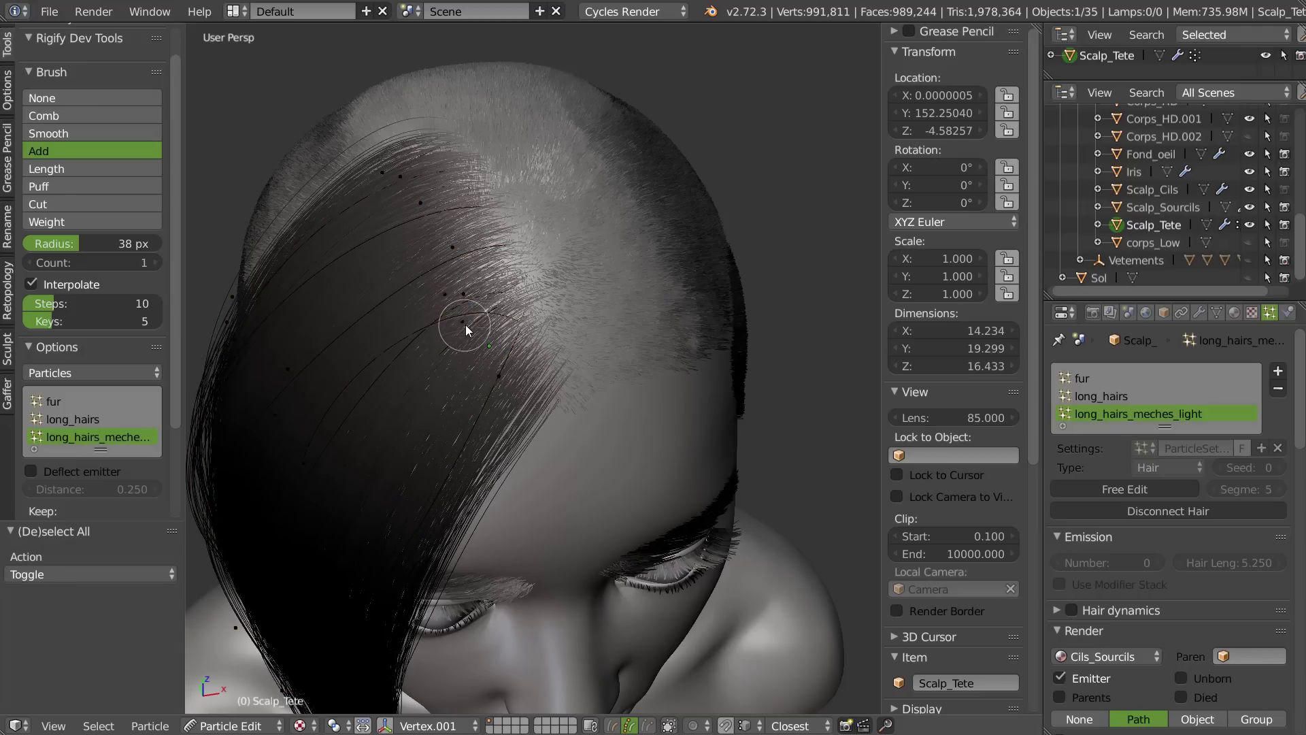
# - Select the added front-parting guide as a linked strand and comb its upper part outward with the Comb brush
pyautogui.press('l')
pyautogui.press('w')
pyautogui.click(495, 142)
pyautogui.moveTo(495, 141); pyautogui.dragTo(429, 127, button='middle')
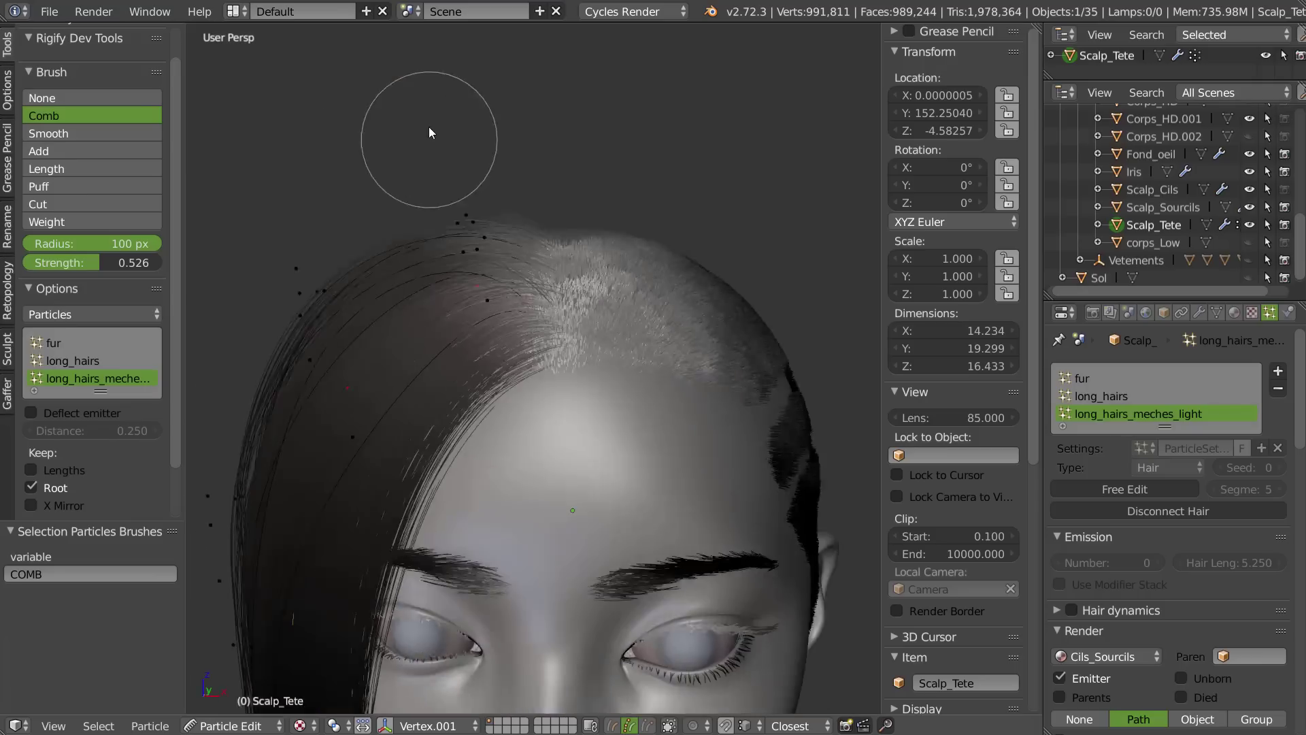
pyautogui.moveTo(475, 275); pyautogui.dragTo(460, 231)
pyautogui.moveTo(361, 379)
pyautogui.mouseDown()
pyautogui.moveTo(276, 313)
pyautogui.moveTo(295, 330)
pyautogui.mouseUp()
# - Comb the front-parting guide's middle and lower length into the sweep, bringing its tip toward the neck
pyautogui.scroll(-2, 361, 403)
pyautogui.moveTo(381, 416)
pyautogui.keyDown('shift'); pyautogui.mouseDown(button='middle')
pyautogui.moveTo(430, 341)
pyautogui.moveTo(403, 344)
pyautogui.mouseUp(button='middle'); pyautogui.keyUp('shift')
pyautogui.moveTo(400, 433); pyautogui.dragTo(331, 408)
pyautogui.moveTo(331, 408)
pyautogui.mouseDown(button='middle')
pyautogui.moveTo(496, 426)
pyautogui.moveTo(469, 316)
pyautogui.mouseUp(button='middle')
pyautogui.moveTo(469, 315)
pyautogui.mouseDown()
pyautogui.moveTo(426, 326)
pyautogui.moveTo(431, 310)
pyautogui.moveTo(370, 292)
pyautogui.mouseUp()
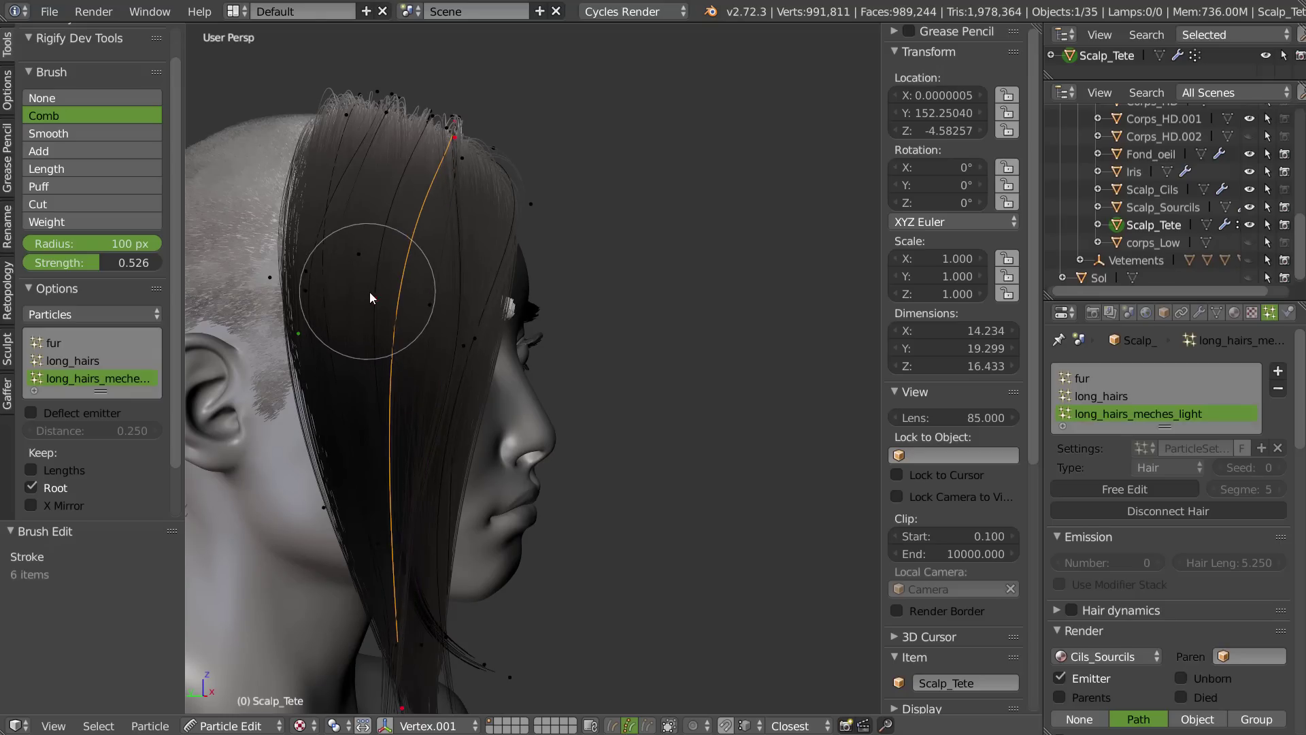
pyautogui.moveTo(476, 381); pyautogui.dragTo(357, 391, button='middle')
pyautogui.keyDown('shift'); pyautogui.moveTo(493, 649); pyautogui.dragTo(463, 500, button='middle'); pyautogui.keyUp('shift')
pyautogui.moveTo(395, 473); pyautogui.dragTo(426, 546)
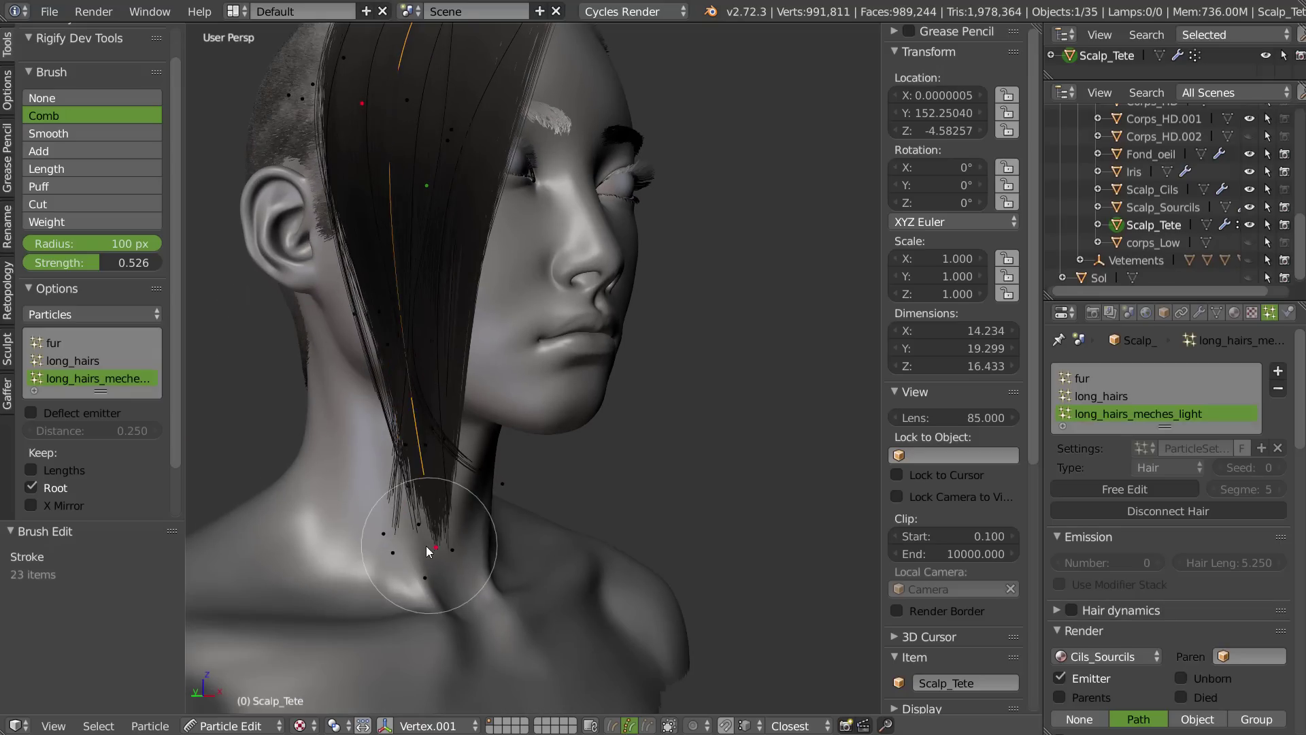
# - Comb the front-parting guide's lower length toward the back, then lasso-select keys on it and subdivide them
pyautogui.keyDown('shift'); pyautogui.moveTo(480, 64); pyautogui.dragTo(431, 461, button='middle'); pyautogui.keyUp('shift')
pyautogui.moveTo(462, 282); pyautogui.dragTo(426, 335, button='middle')
pyautogui.moveTo(426, 335); pyautogui.dragTo(325, 420)
pyautogui.keyDown('ctrl'); pyautogui.moveTo(386, 445); pyautogui.dragTo(378, 350); pyautogui.keyUp('ctrl')
pyautogui.press('w')
pyautogui.click(449, 400)
pyautogui.press('w')
pyautogui.click(360, 415)
# - Comb the selected guide from the side and front, settling its lower length into the sweep and lifting its upper part toward the crown
pyautogui.moveTo(366, 439)
pyautogui.mouseDown(button='middle')
pyautogui.moveTo(468, 294)
pyautogui.moveTo(413, 334)
pyautogui.mouseUp(button='middle')
pyautogui.moveTo(414, 335)
pyautogui.mouseDown()
pyautogui.moveTo(413, 309)
pyautogui.moveTo(387, 301)
pyautogui.moveTo(404, 296)
pyautogui.mouseUp()
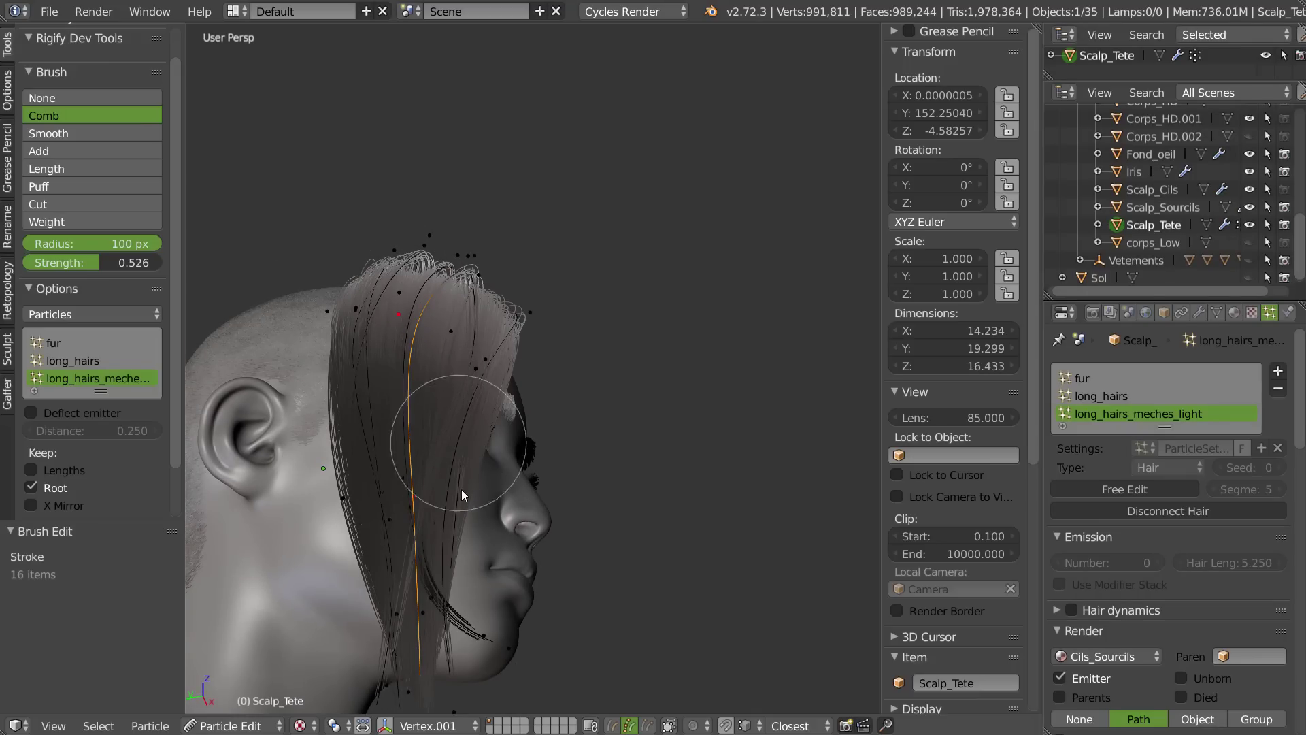
pyautogui.moveTo(524, 492)
pyautogui.mouseDown(button='middle')
pyautogui.moveTo(517, 381)
pyautogui.moveTo(460, 532)
pyautogui.mouseUp(button='middle')
pyautogui.moveTo(446, 536); pyautogui.dragTo(473, 516)
pyautogui.moveTo(373, 308)
pyautogui.mouseDown(button='middle')
pyautogui.moveTo(422, 328)
pyautogui.moveTo(457, 322)
pyautogui.mouseUp(button='middle')
pyautogui.moveTo(459, 325); pyautogui.dragTo(452, 511)
pyautogui.keyDown('shift'); pyautogui.scroll(4, 365, 329); pyautogui.keyUp('shift')
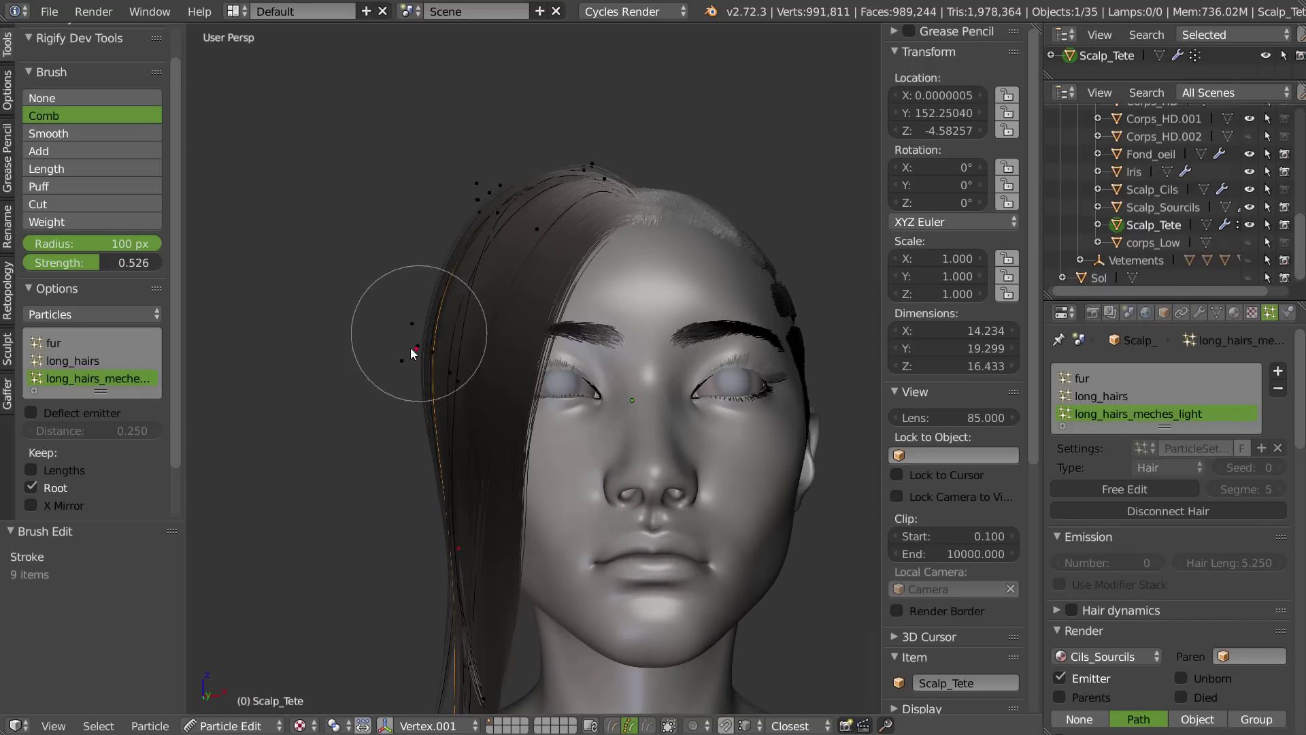
pyautogui.moveTo(422, 343); pyautogui.dragTo(466, 198)
# - Grow the key selection twice along the guide and comb its crown section backward to follow the head
pyautogui.moveTo(467, 198); pyautogui.dragTo(469, 284, button='middle')
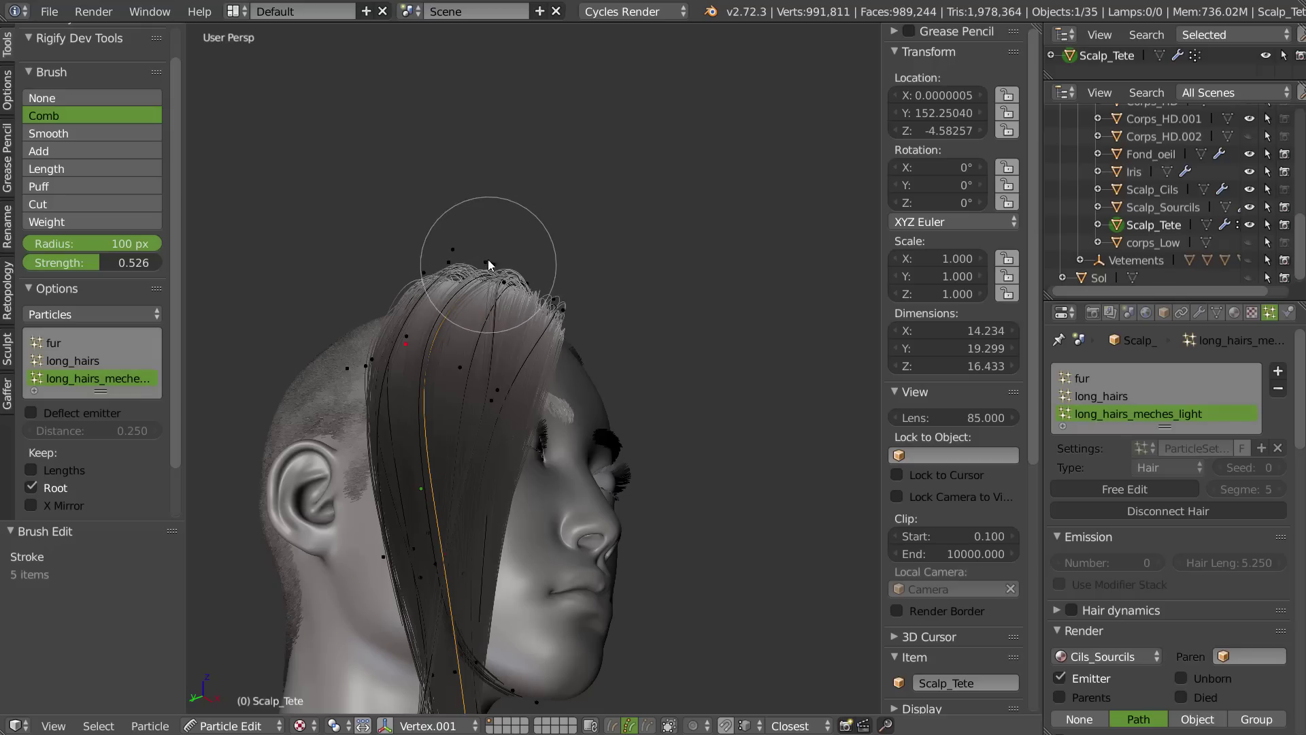
pyautogui.press('ctrl+KP_Add')
pyautogui.press('ctrl+KP_Add')
pyautogui.moveTo(552, 255); pyautogui.dragTo(504, 250, button='middle')
pyautogui.moveTo(503, 250); pyautogui.dragTo(469, 257)
pyautogui.moveTo(470, 257)
pyautogui.mouseDown(button='middle')
pyautogui.moveTo(406, 219)
pyautogui.moveTo(529, 313)
pyautogui.mouseUp(button='middle')
# - Return to Object Mode, select the body mesh Corps_HD.001 and make it unselectable in the outliner
pyautogui.press('Tab')
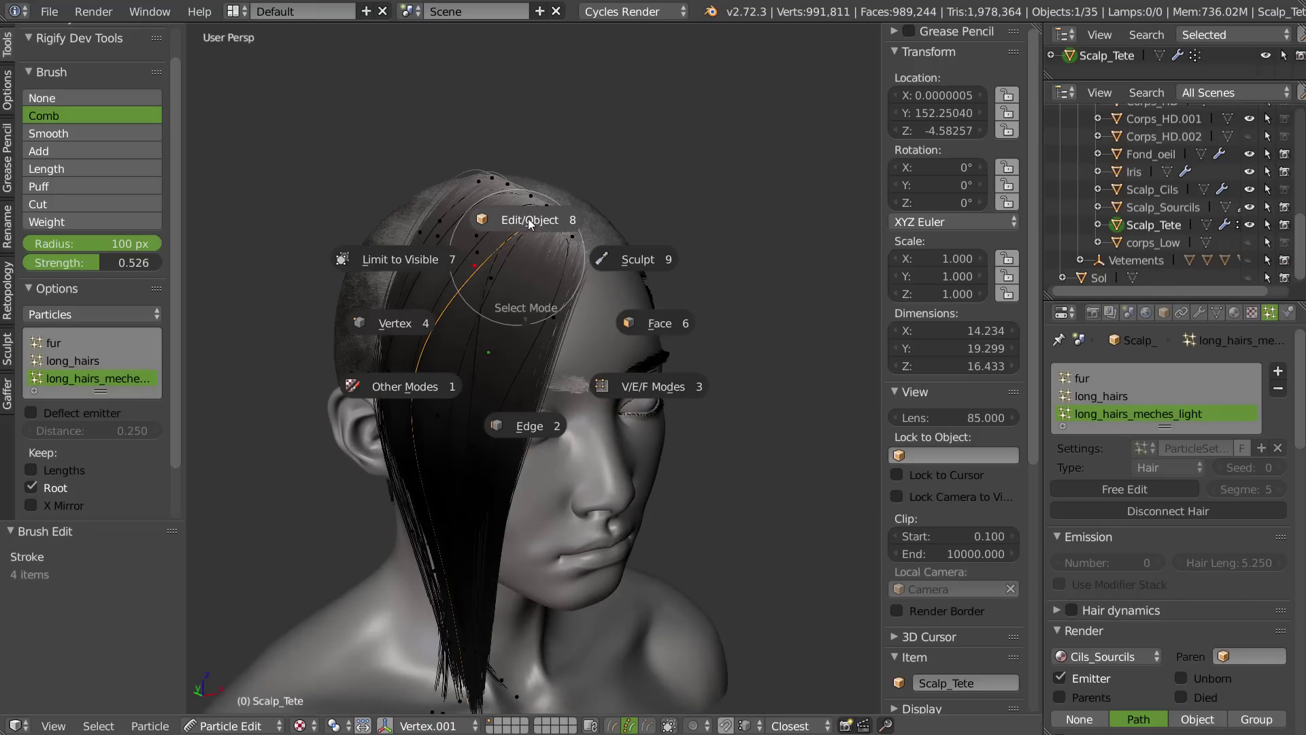
pyautogui.click(526, 221)
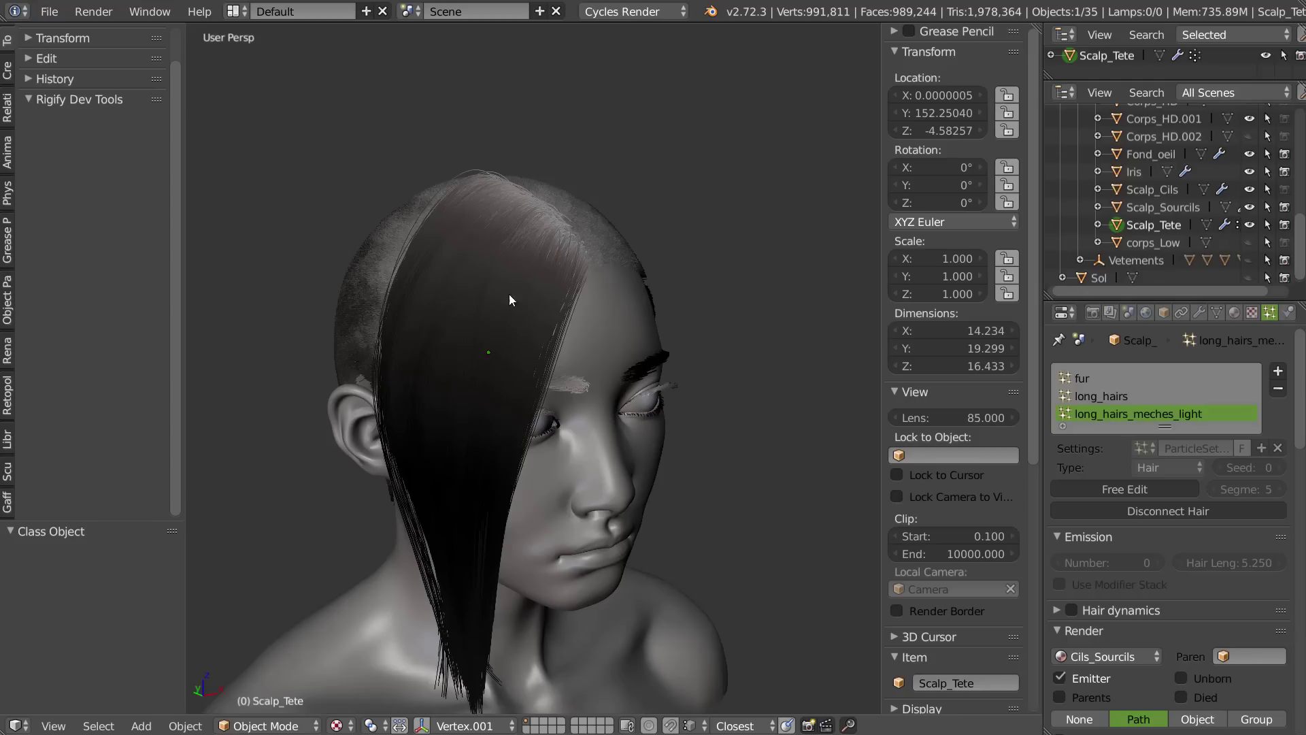
pyautogui.moveTo(553, 285); pyautogui.dragTo(561, 351, button='right')
pyautogui.rightClick(558, 348)
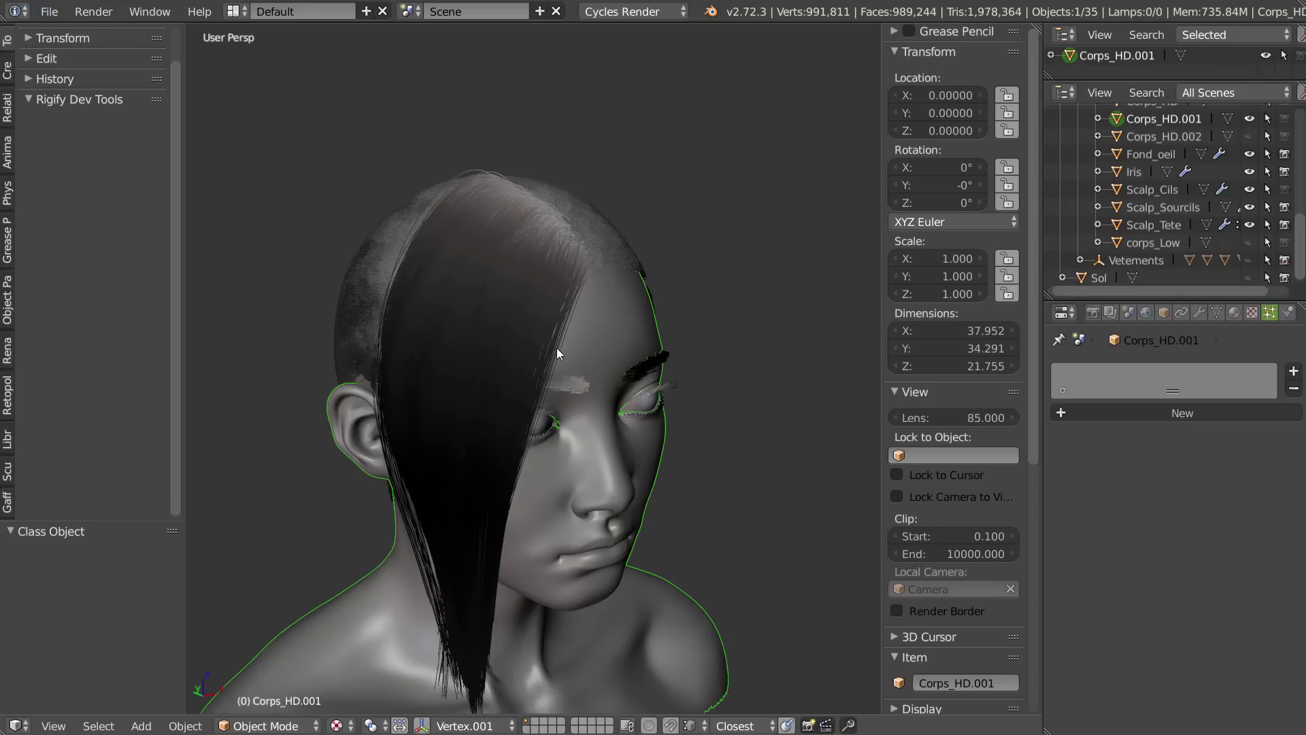
pyautogui.scroll(2, 1179, 155)
pyautogui.click(1271, 155)
pyautogui.moveTo(468, 315); pyautogui.dragTo(517, 409, button='middle')
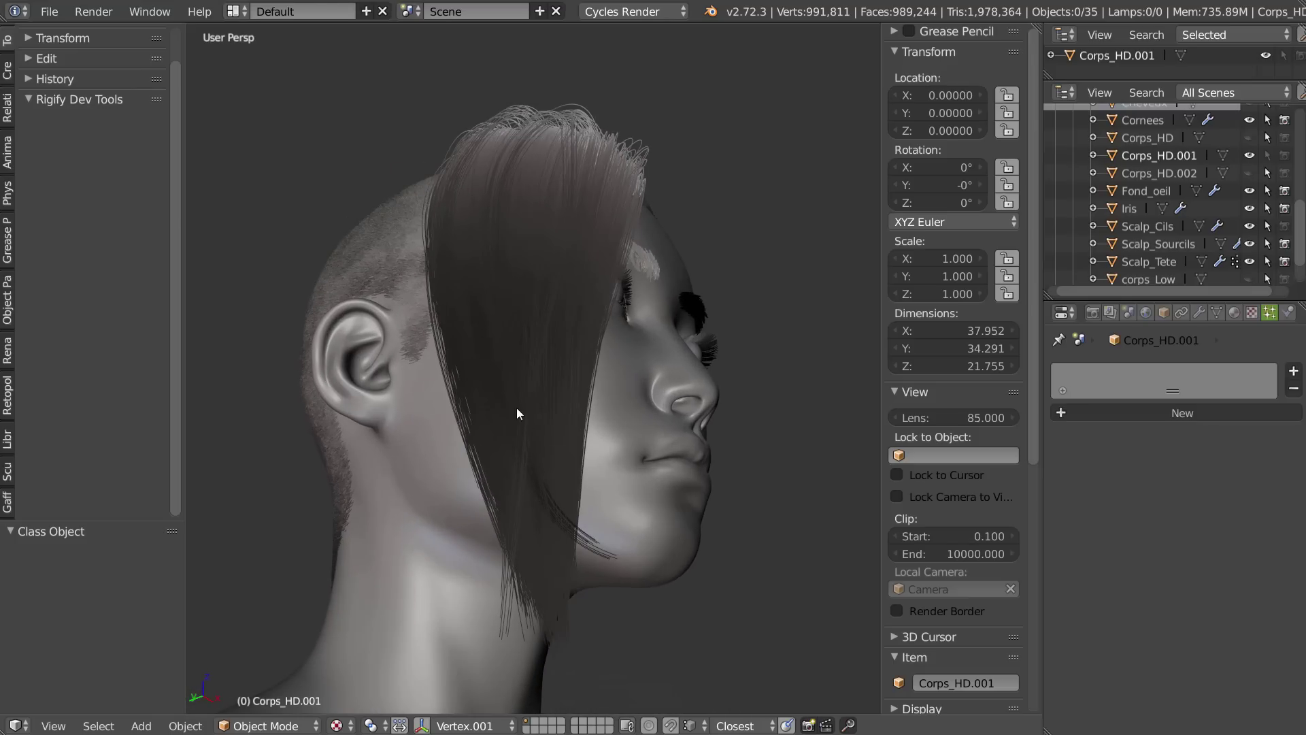
# - Select Scalp_Tete in the outliner and put it back into Particle Edit mode
pyautogui.press('Tab')
pyautogui.click(494, 522)
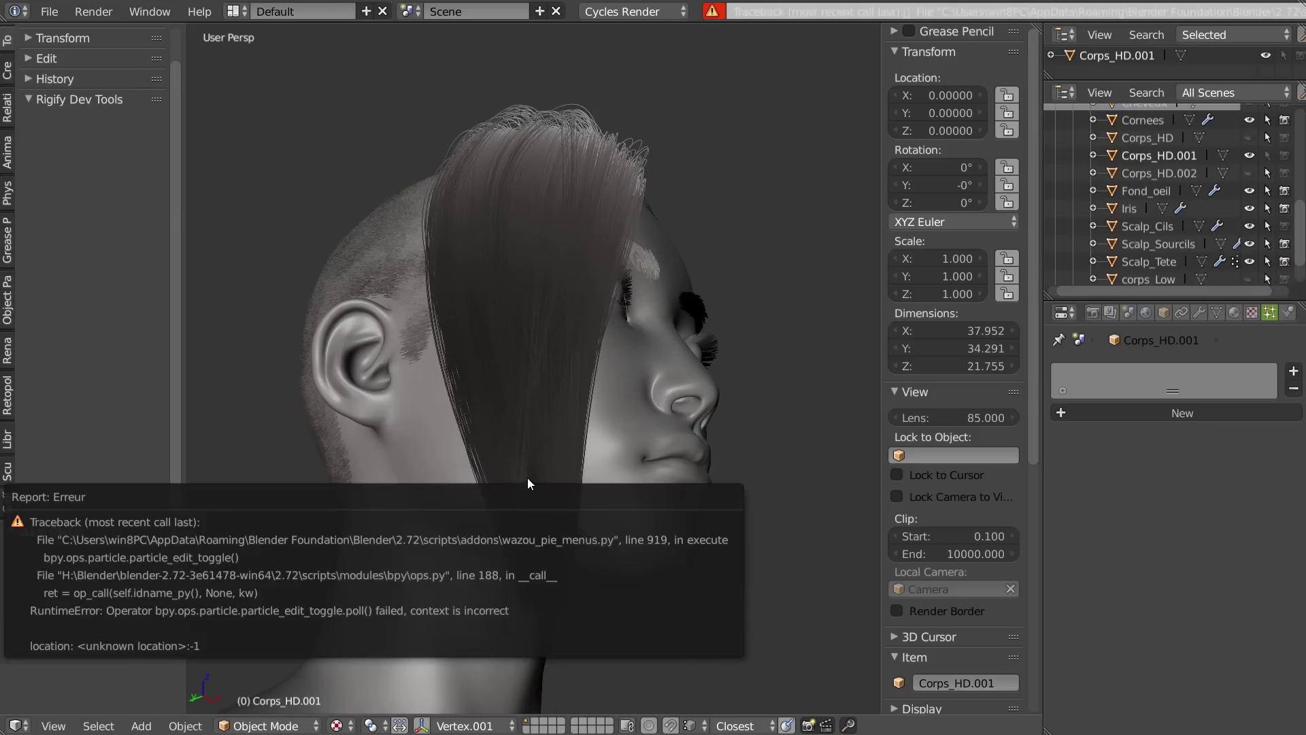
pyautogui.moveTo(1137, 267); pyautogui.dragTo(1129, 182, button='middle')
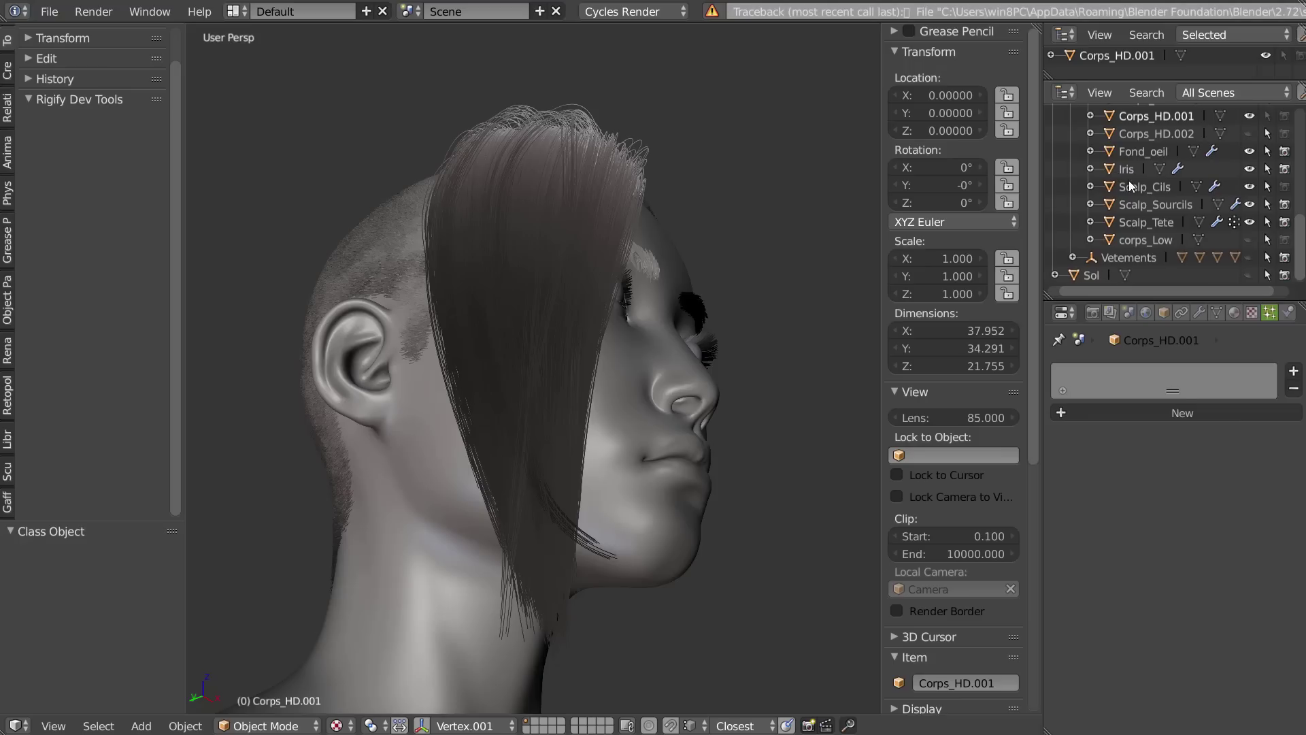
pyautogui.click(1162, 222)
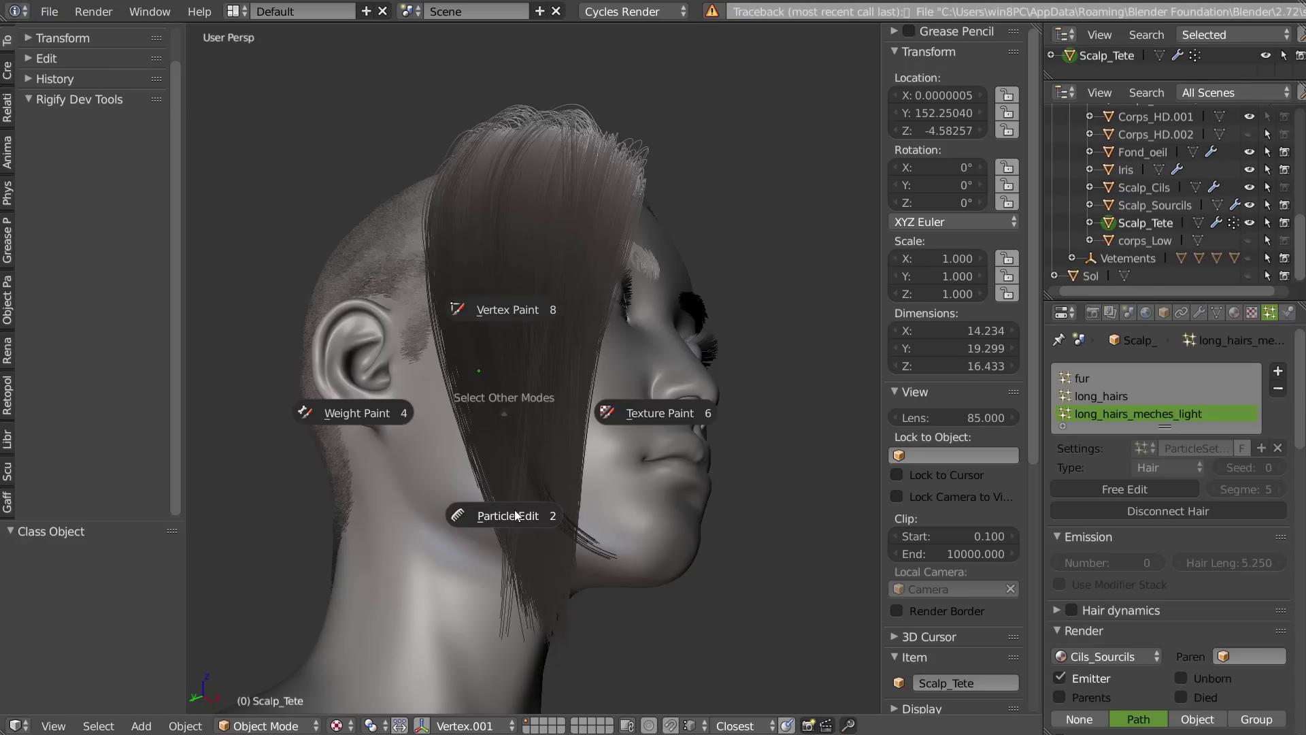
pyautogui.click(517, 515)
# - Deselect all keys, isolate the guide running through the middle of the sweep as a linked strand, and comb its upper part
pyautogui.press('a')
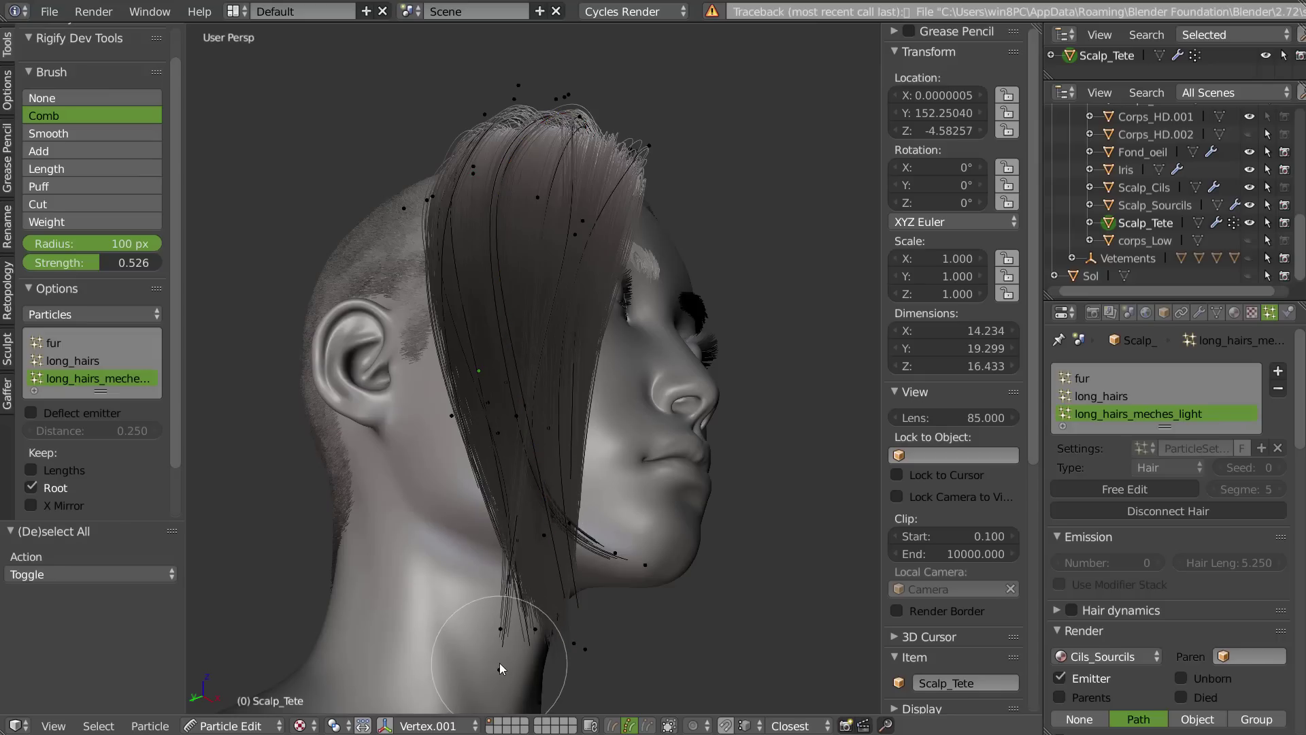
pyautogui.press('l')
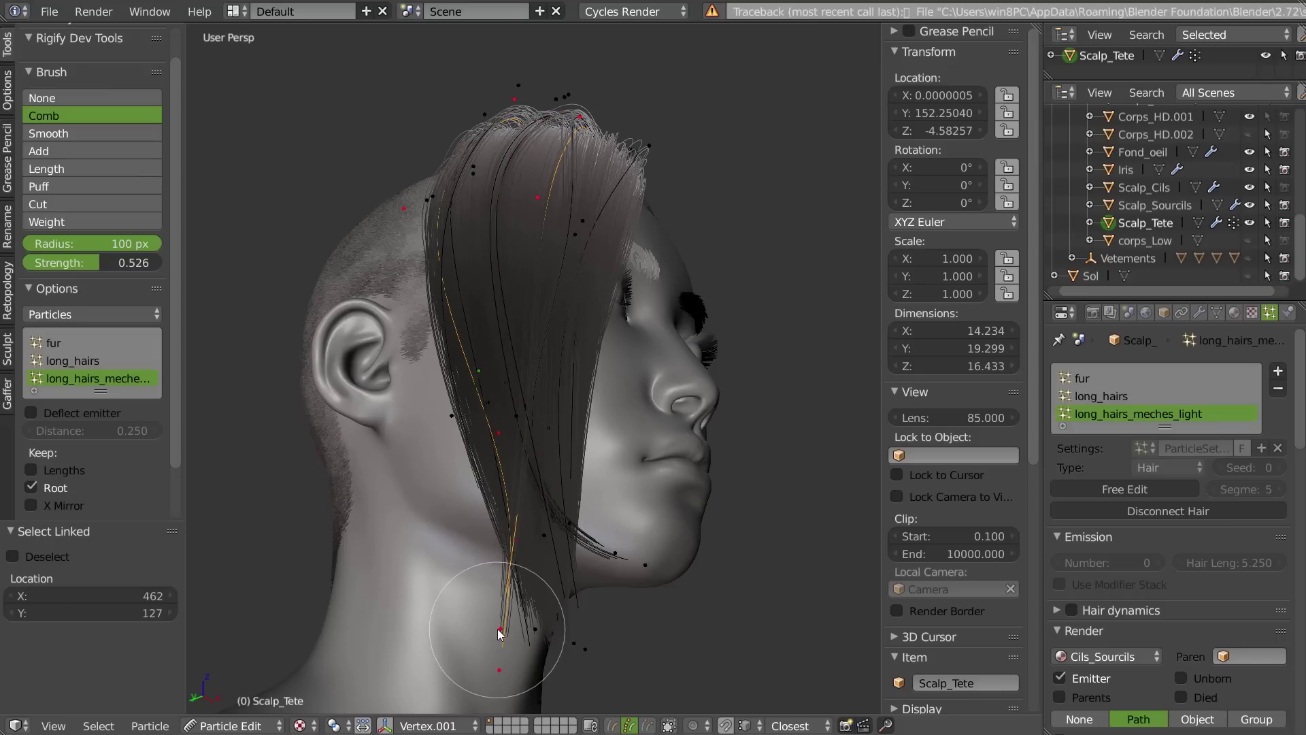
pyautogui.hotkey('shift', 'l')
pyautogui.moveTo(567, 313); pyautogui.dragTo(486, 368, button='middle')
pyautogui.moveTo(510, 468); pyautogui.dragTo(504, 457)
pyautogui.moveTo(507, 454)
pyautogui.mouseDown(button='middle')
pyautogui.moveTo(610, 427)
pyautogui.moveTo(644, 388)
pyautogui.mouseUp(button='middle')
pyautogui.moveTo(553, 220); pyautogui.dragTo(667, 188)
pyautogui.moveTo(610, 256); pyautogui.dragTo(606, 176, button='middle')
pyautogui.moveTo(603, 164); pyautogui.dragTo(620, 159)
# - Comb the isolated guide's middle length and tip forward, then tuck its upper section in toward the head
pyautogui.moveTo(526, 345); pyautogui.dragTo(499, 332)
pyautogui.moveTo(482, 347); pyautogui.dragTo(534, 507, button='middle')
pyautogui.moveTo(506, 660); pyautogui.dragTo(578, 665)
pyautogui.moveTo(572, 534)
pyautogui.mouseDown(button='middle')
pyautogui.moveTo(463, 505)
pyautogui.moveTo(430, 515)
pyautogui.moveTo(442, 510)
pyautogui.mouseUp(button='middle')
pyautogui.moveTo(507, 468); pyautogui.dragTo(524, 458)
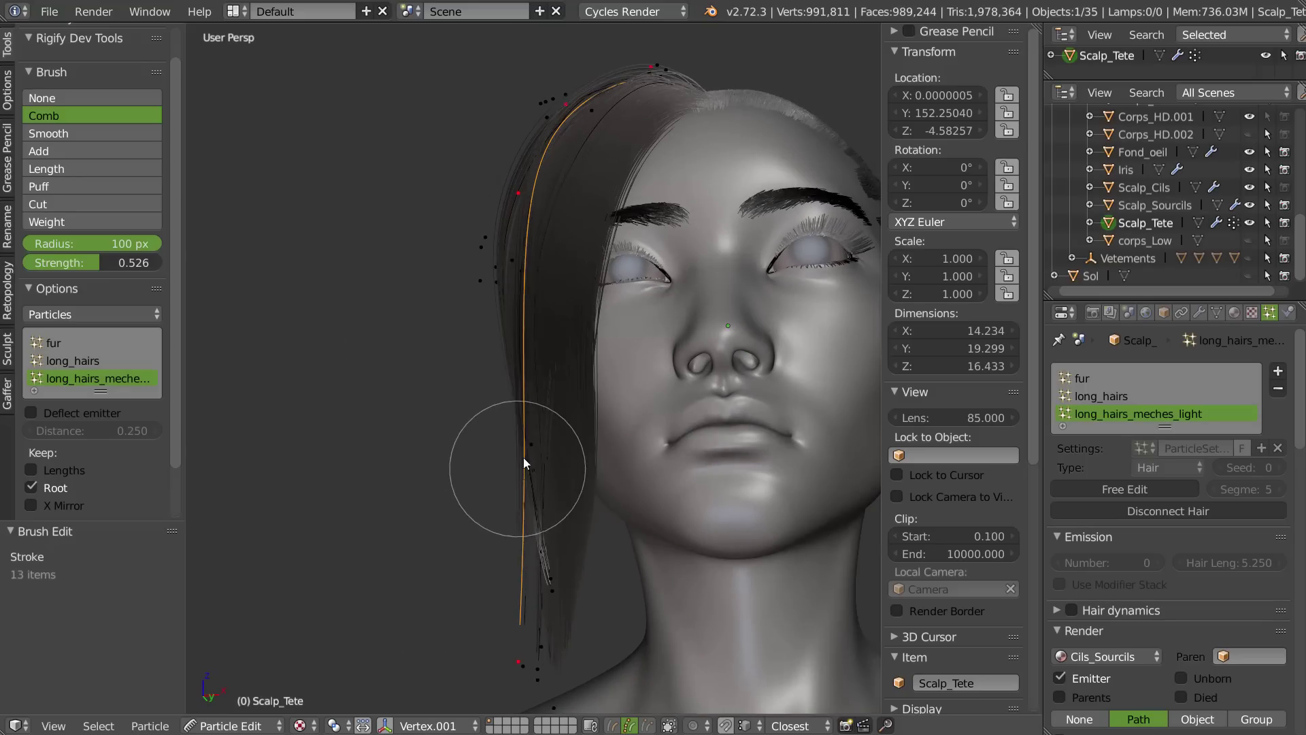
pyautogui.moveTo(517, 200)
pyautogui.mouseDown()
pyautogui.moveTo(500, 212)
pyautogui.moveTo(513, 259)
pyautogui.mouseUp()
pyautogui.moveTo(513, 259)
pyautogui.mouseDown(button='middle')
pyautogui.moveTo(608, 264)
pyautogui.moveTo(645, 202)
pyautogui.moveTo(634, 173)
pyautogui.mouseUp(button='middle')
pyautogui.moveTo(626, 186); pyautogui.dragTo(606, 207)
pyautogui.moveTo(605, 207)
pyautogui.mouseDown(button='middle')
pyautogui.moveTo(611, 217)
pyautogui.moveTo(582, 153)
pyautogui.mouseUp(button='middle')
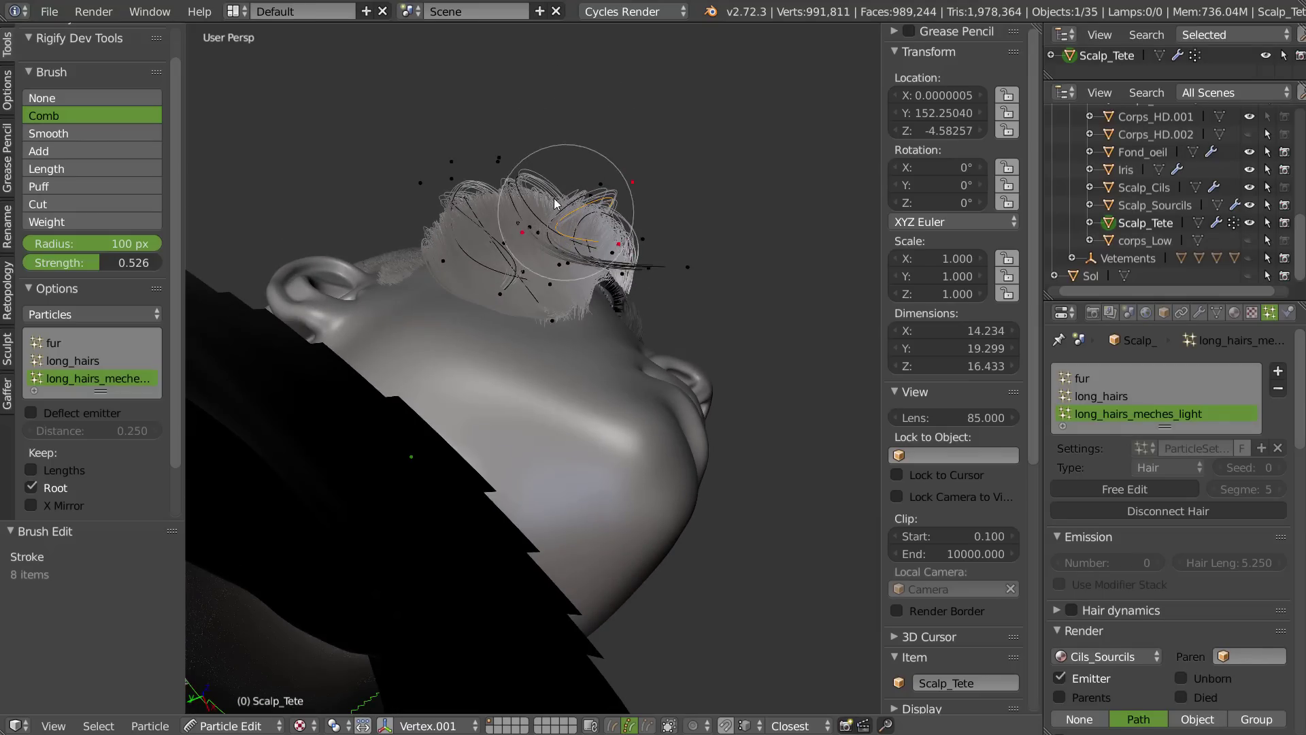
# - Deselect all keys and comb the outer edge of all light-lock guides in toward the head from below and the front
pyautogui.press('a')
pyautogui.moveTo(513, 119); pyautogui.dragTo(525, 121)
pyautogui.moveTo(436, 101)
pyautogui.mouseDown()
pyautogui.moveTo(471, 136)
pyautogui.moveTo(473, 124)
pyautogui.mouseUp()
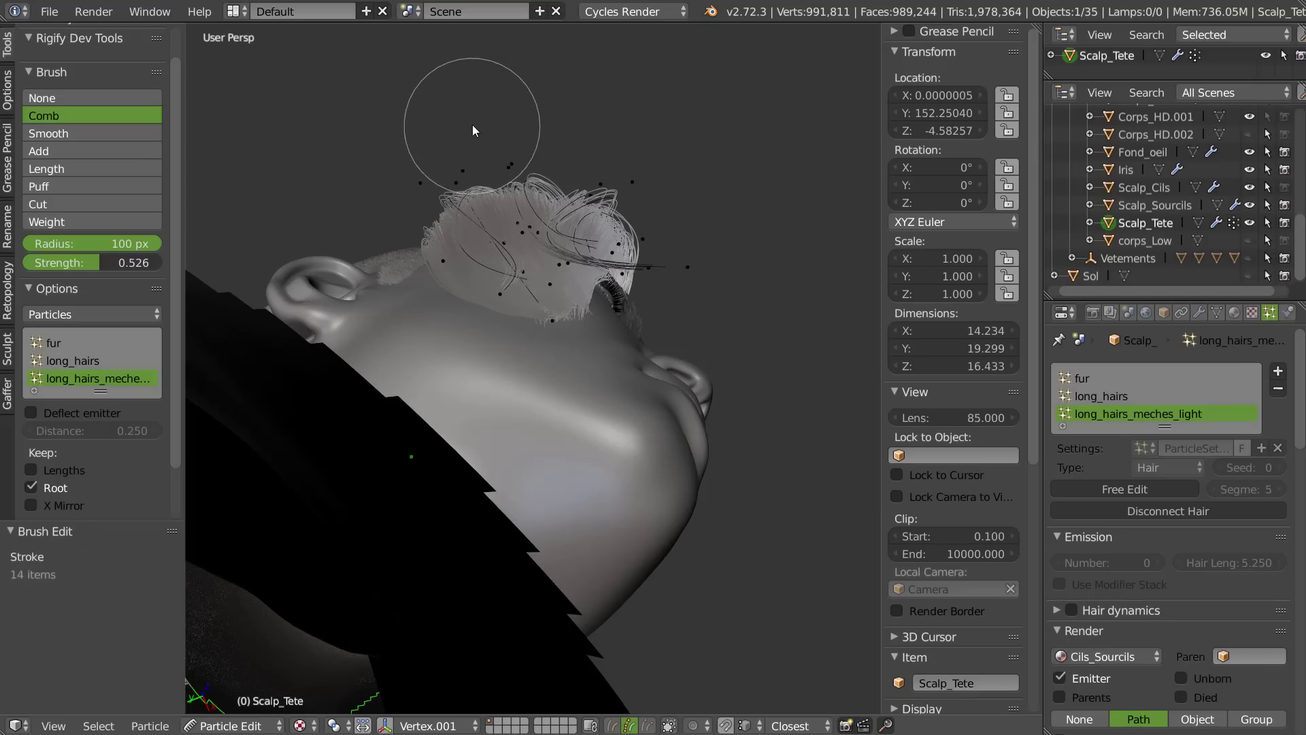
pyautogui.moveTo(646, 128)
pyautogui.mouseDown()
pyautogui.moveTo(618, 143)
pyautogui.moveTo(668, 151)
pyautogui.mouseUp()
pyautogui.moveTo(668, 151)
pyautogui.mouseDown(button='middle')
pyautogui.moveTo(529, 230)
pyautogui.moveTo(492, 267)
pyautogui.moveTo(520, 280)
pyautogui.mouseUp(button='middle')
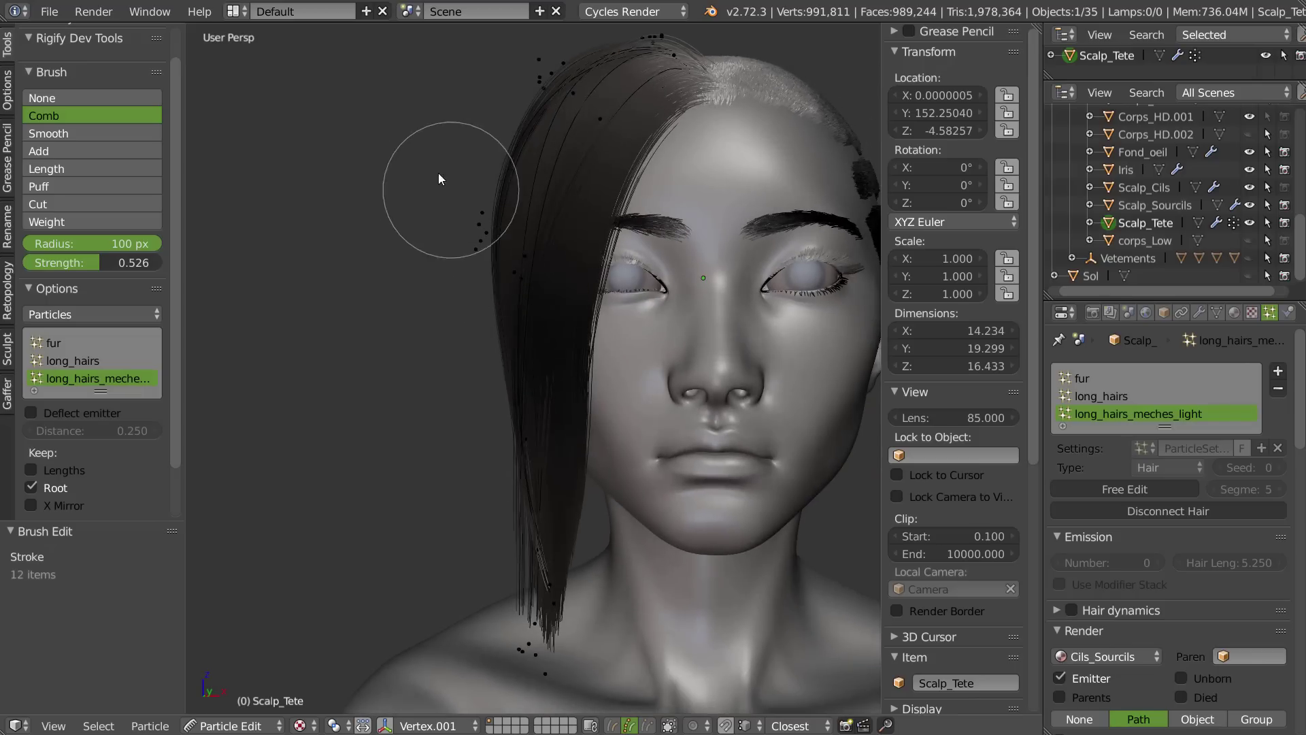
pyautogui.moveTo(439, 173); pyautogui.dragTo(436, 218, button='middle')
pyautogui.moveTo(448, 215); pyautogui.dragTo(468, 222)
pyautogui.moveTo(468, 222)
pyautogui.mouseDown(button='middle')
pyautogui.moveTo(483, 253)
pyautogui.moveTo(451, 284)
pyautogui.mouseUp(button='middle')
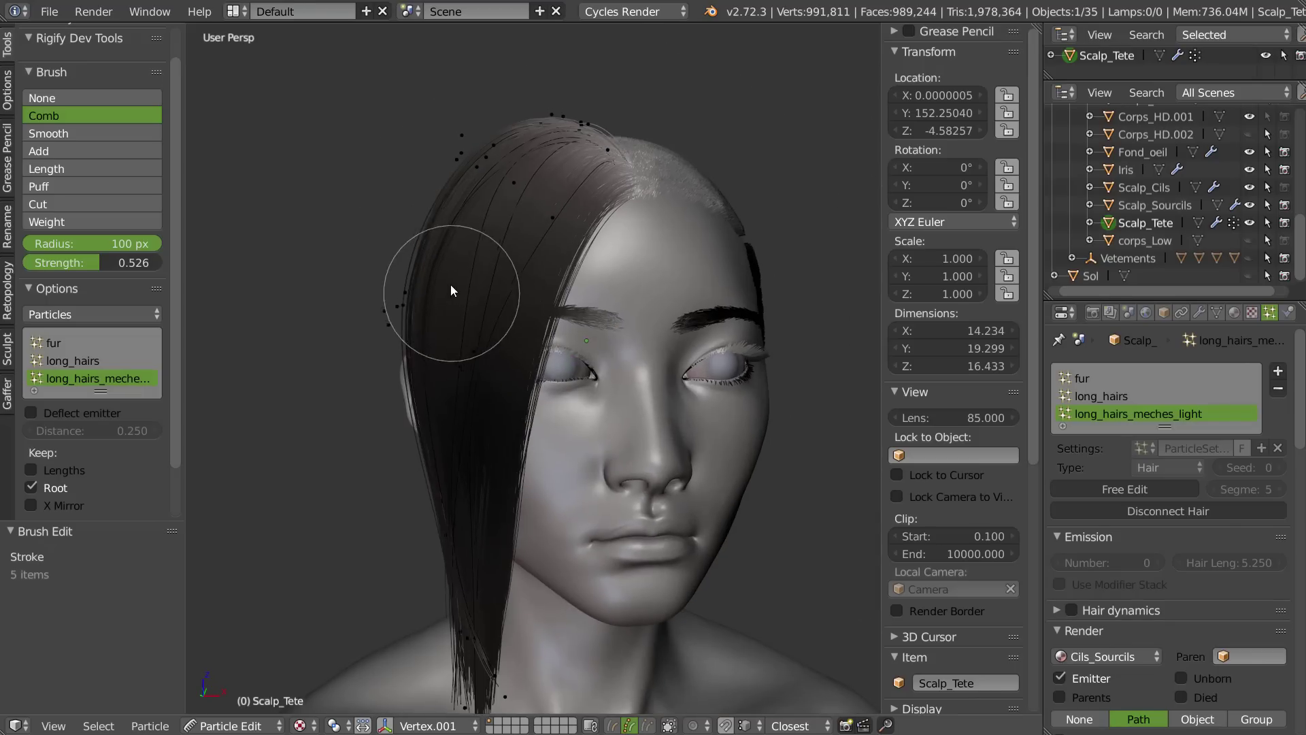
# - Save the scene over Soi_fong_007.blend
pyautogui.hotkey('ctrl', 's')
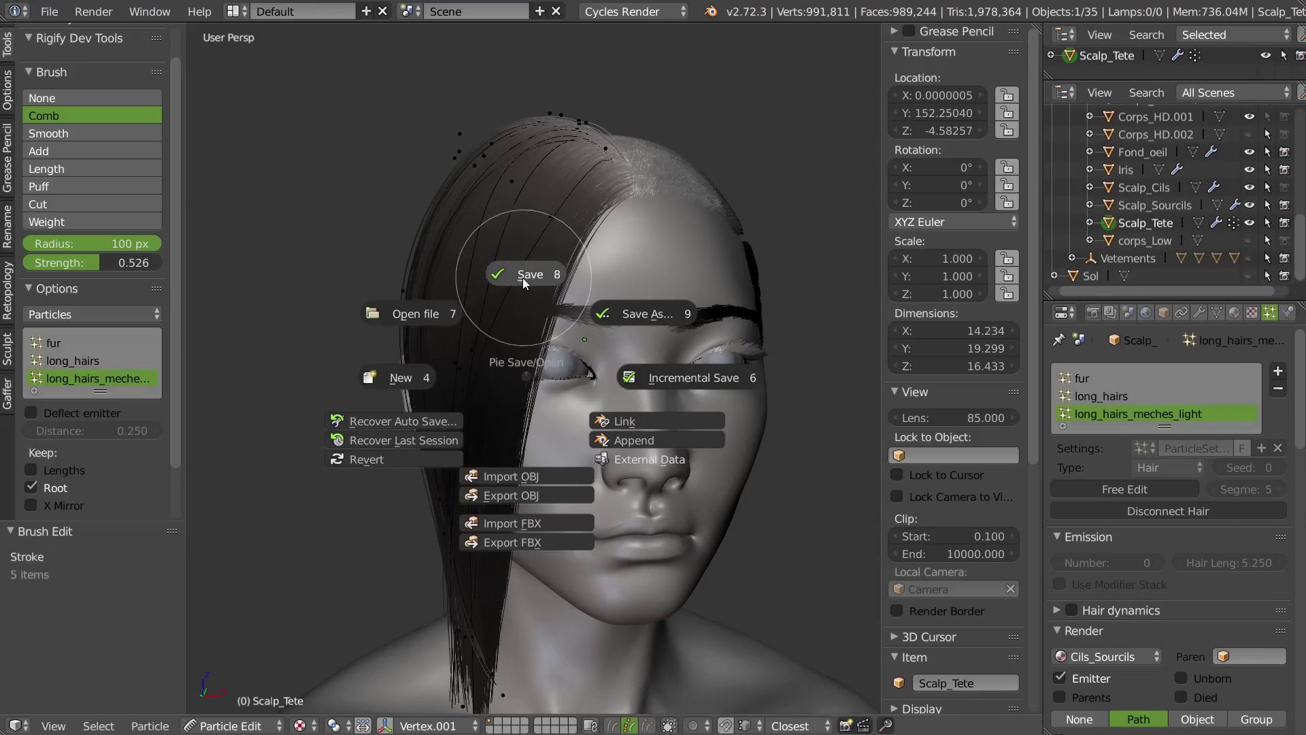
pyautogui.click(524, 276)
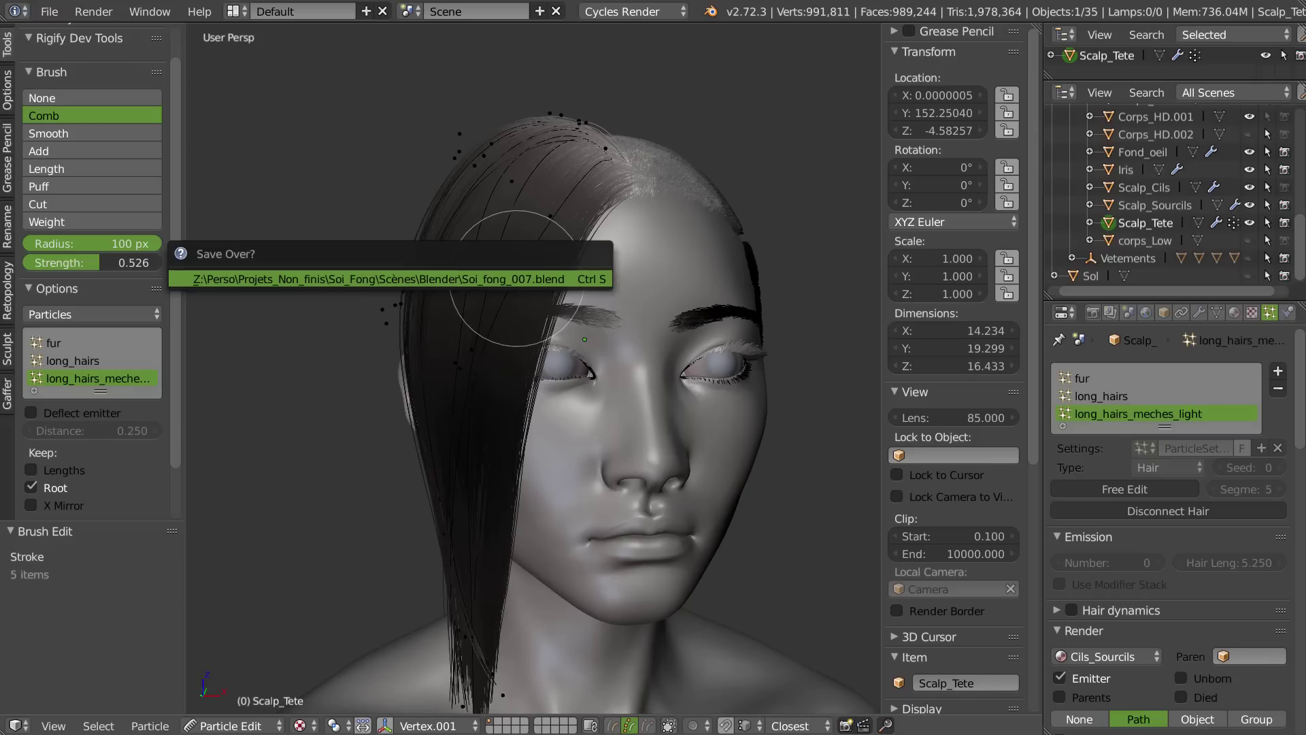
pyautogui.click(517, 279)
# - Return to Object Mode, select the eyebrow object Scalp_Sourcils and make it unselectable in the outliner
pyautogui.moveTo(621, 382); pyautogui.dragTo(607, 400, button='middle')
pyautogui.press('Tab')
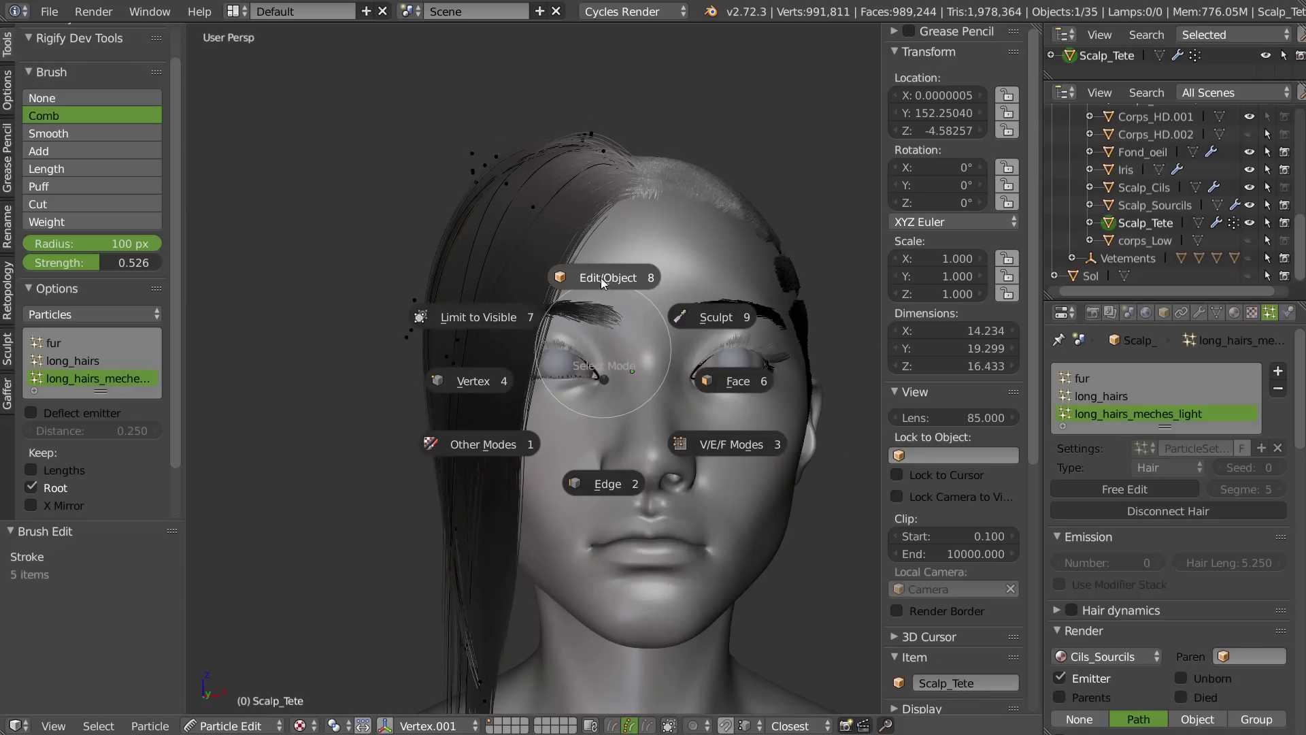
pyautogui.click(601, 277)
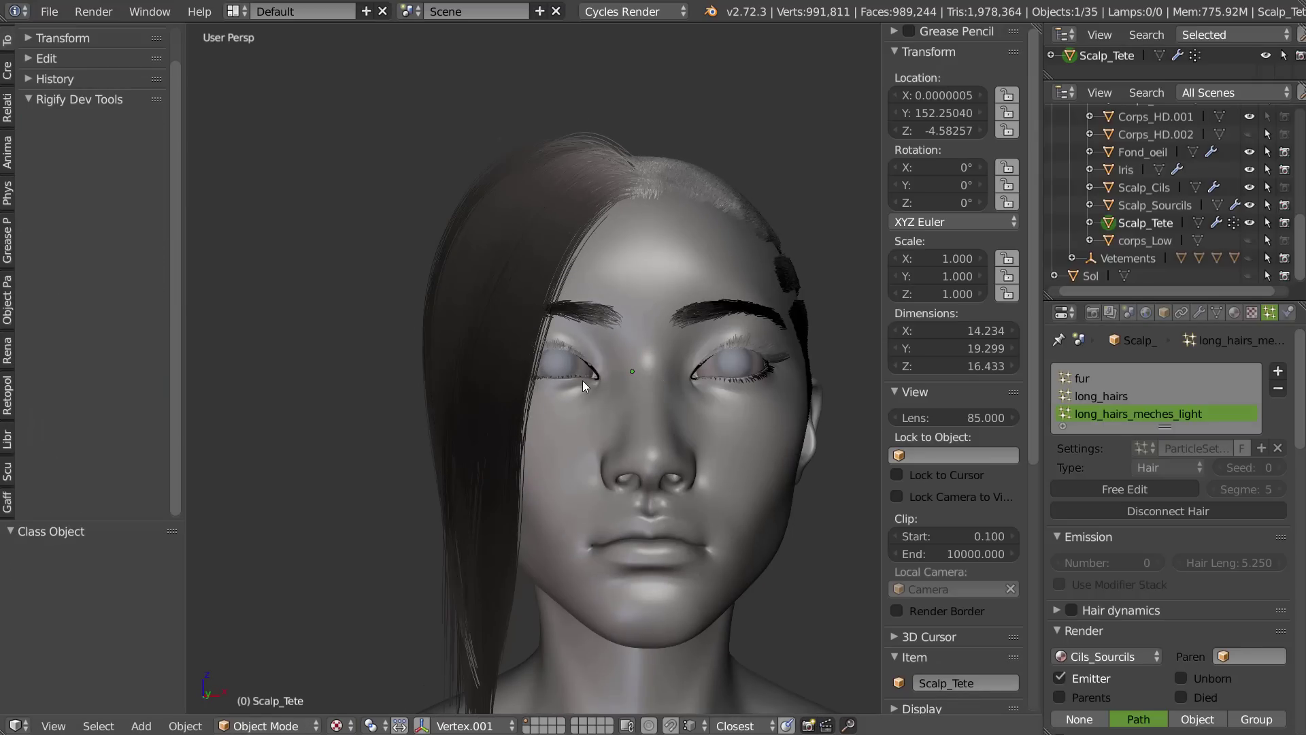
pyautogui.rightClick(626, 372)
pyautogui.press('g')
pyautogui.rightClick(660, 369)
pyautogui.click(1268, 205)
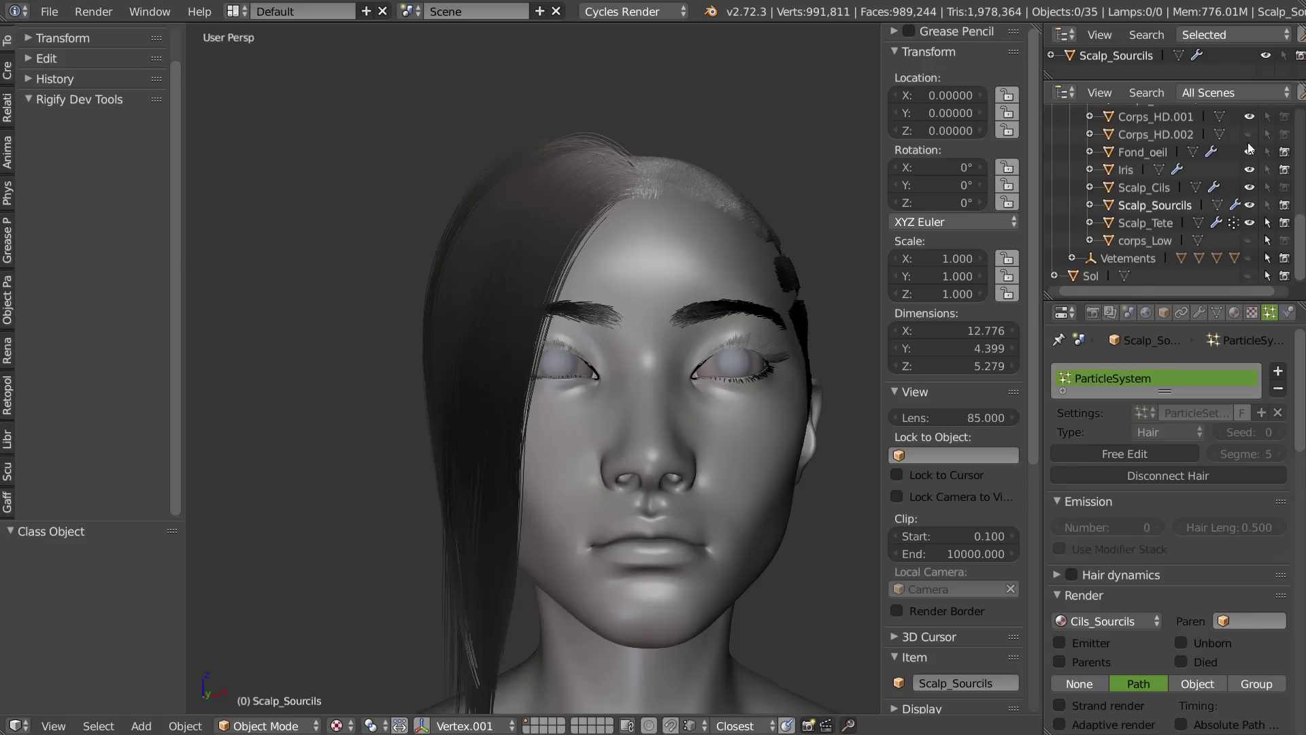
# - Switch the viewport to Rendered shading and set a render border around the head in three-quarter view
pyautogui.scroll(5, 1250, 149)
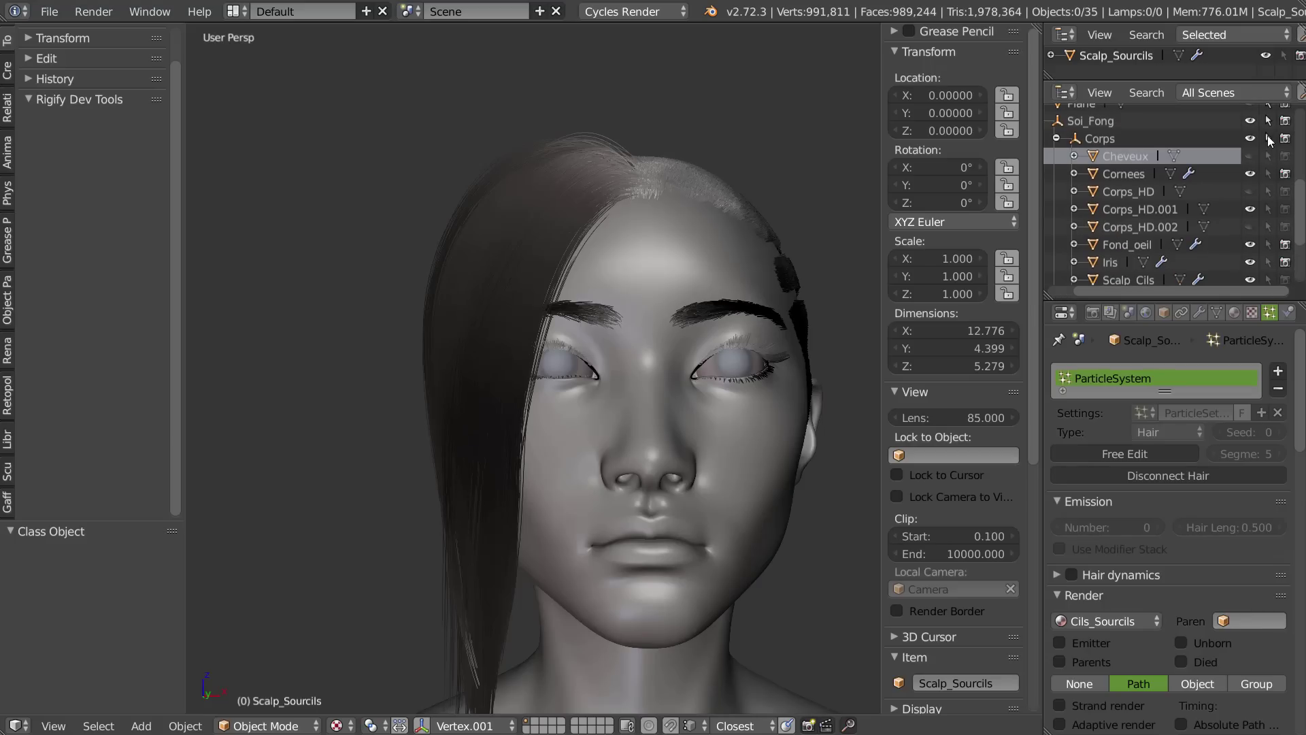
pyautogui.moveTo(1251, 141)
pyautogui.mouseDown(button='middle')
pyautogui.moveTo(1251, 215)
pyautogui.moveTo(1252, 151)
pyautogui.mouseUp(button='middle')
pyautogui.moveTo(637, 352)
pyautogui.mouseDown(button='middle')
pyautogui.moveTo(554, 408)
pyautogui.moveTo(545, 306)
pyautogui.moveTo(555, 331)
pyautogui.moveTo(540, 306)
pyautogui.mouseUp(button='middle')
pyautogui.press('z')
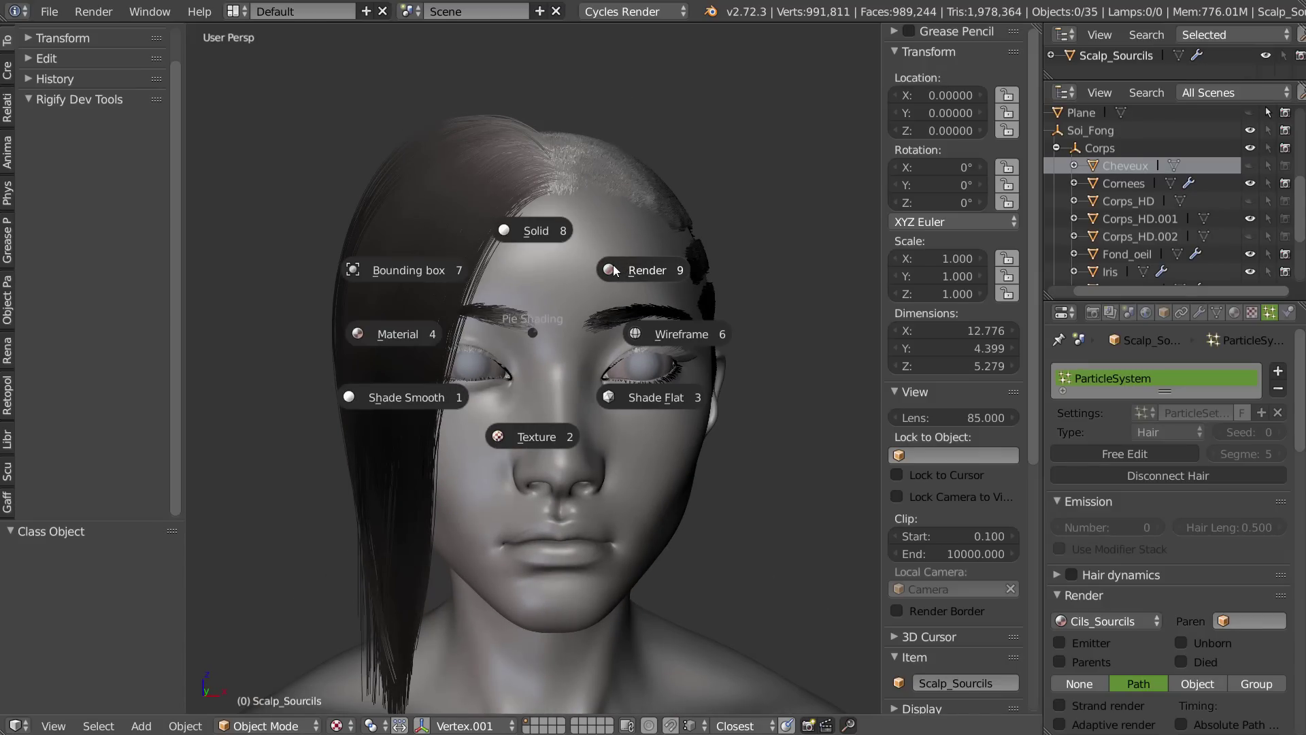
pyautogui.click(617, 266)
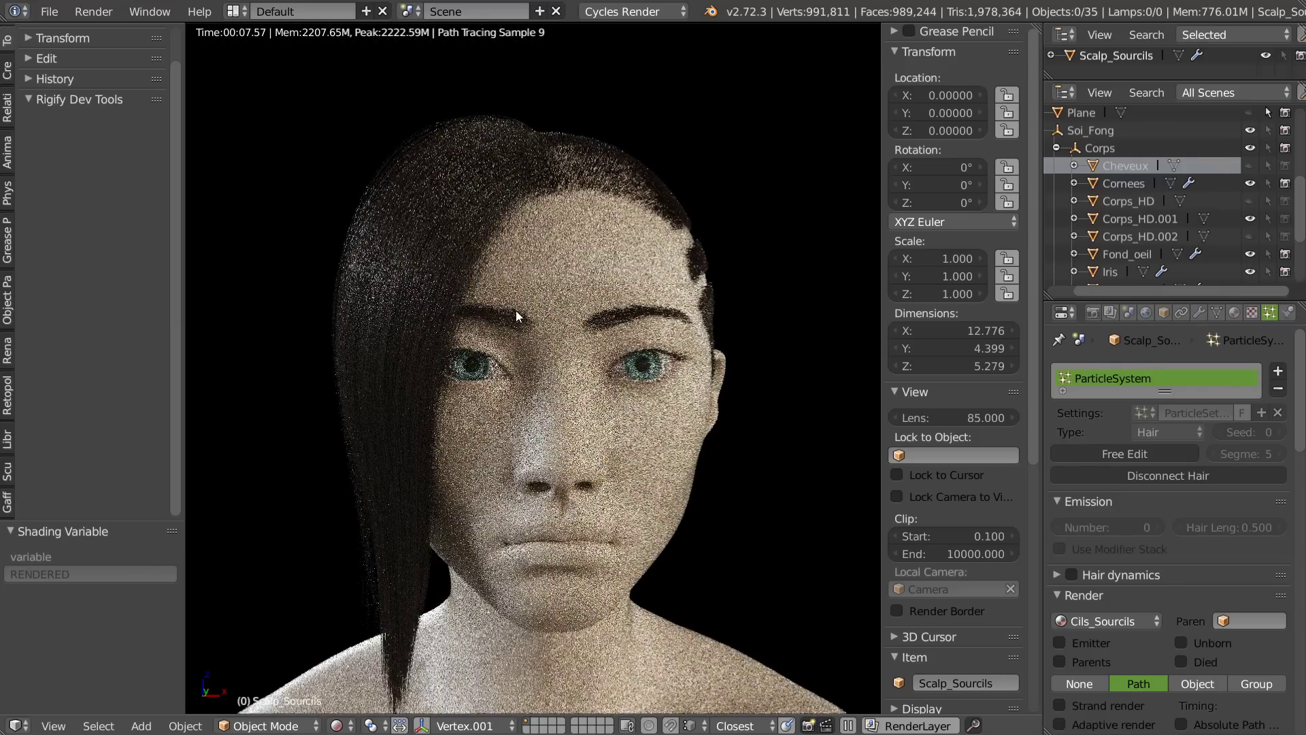
pyautogui.moveTo(517, 310); pyautogui.dragTo(573, 328, button='middle')
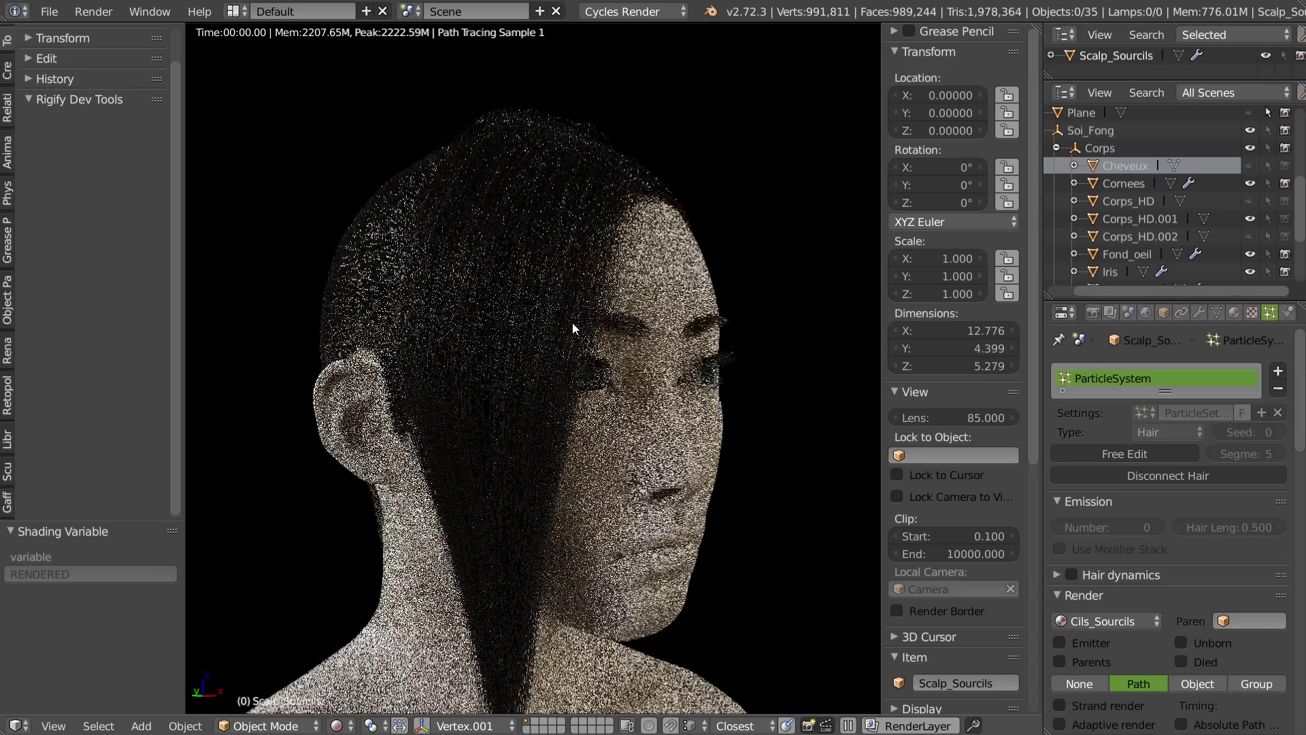
pyautogui.hotkey('ctrl', 'b')
pyautogui.moveTo(723, 74)
pyautogui.mouseDown()
pyautogui.moveTo(417, 557)
pyautogui.moveTo(366, 693)
pyautogui.mouseUp()
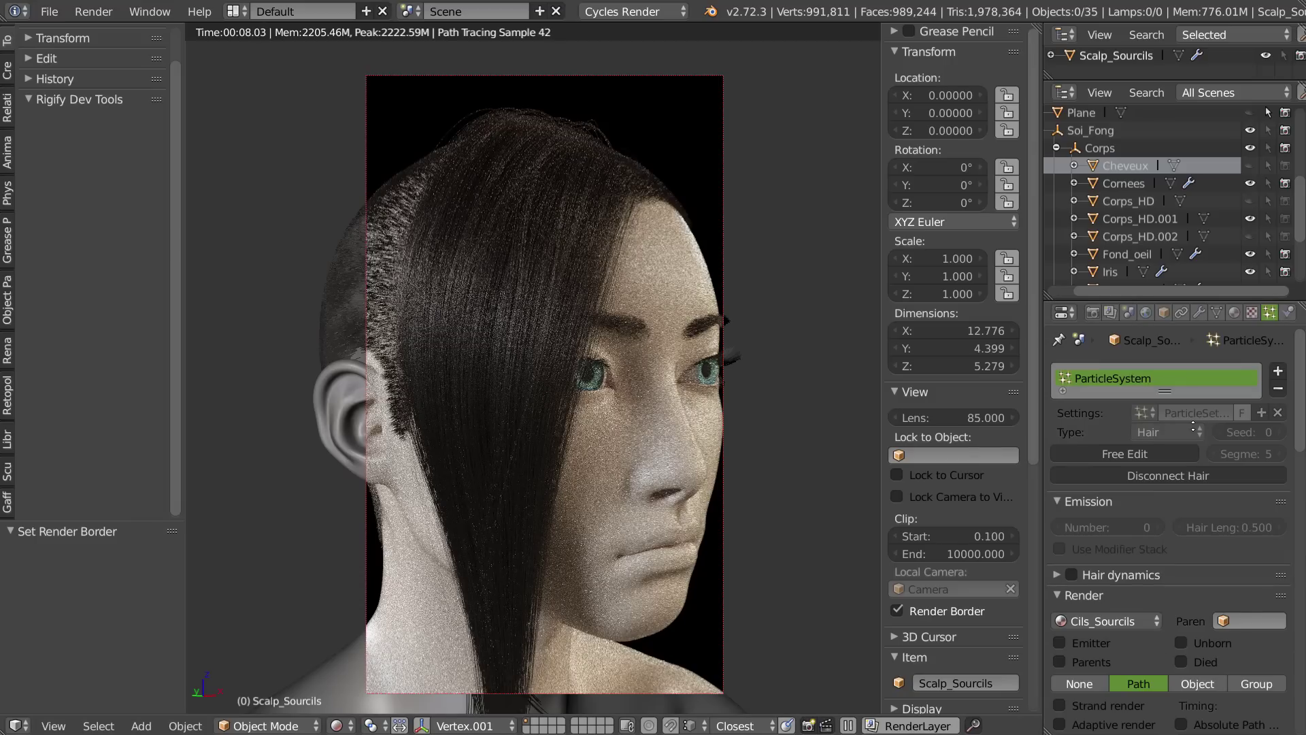
# - Thin the eyebrow particle system by setting its children display count to 2 and finally to 1
pyautogui.scroll(-5, 1167, 647)
pyautogui.scroll(-10, 1168, 514)
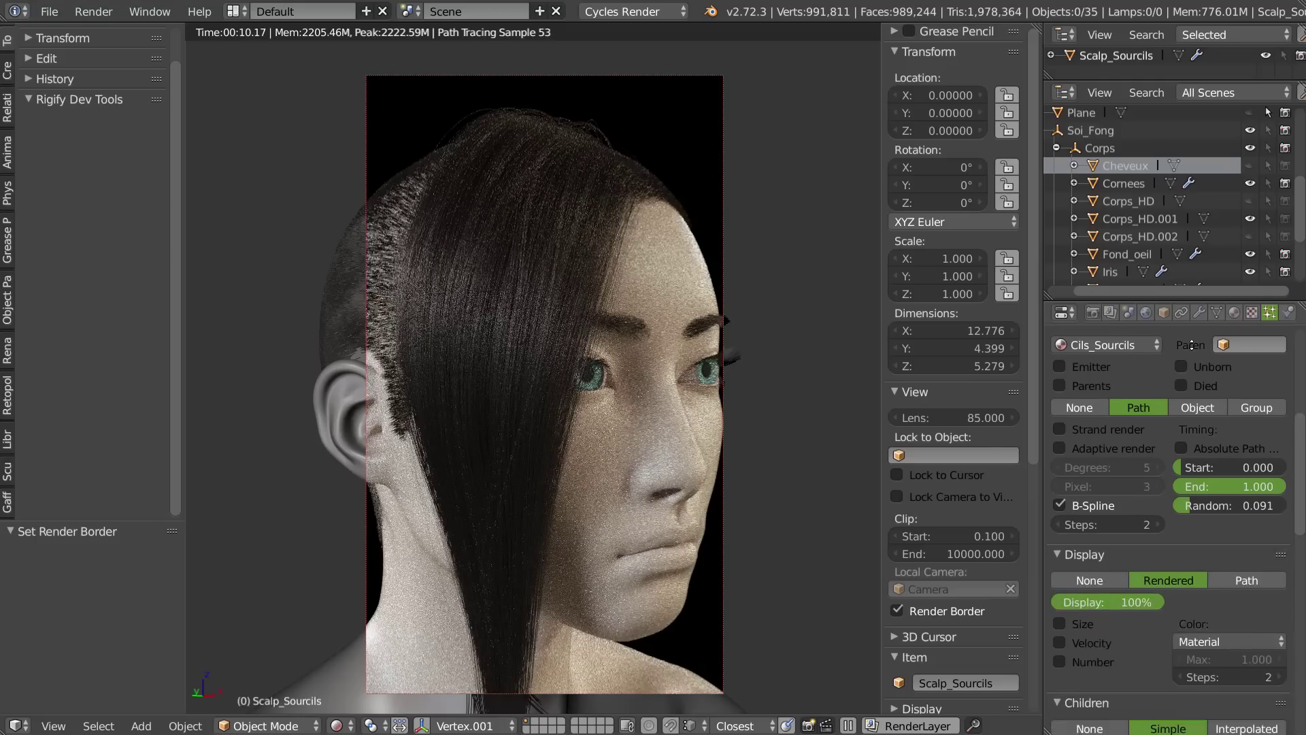
pyautogui.click(1102, 668)
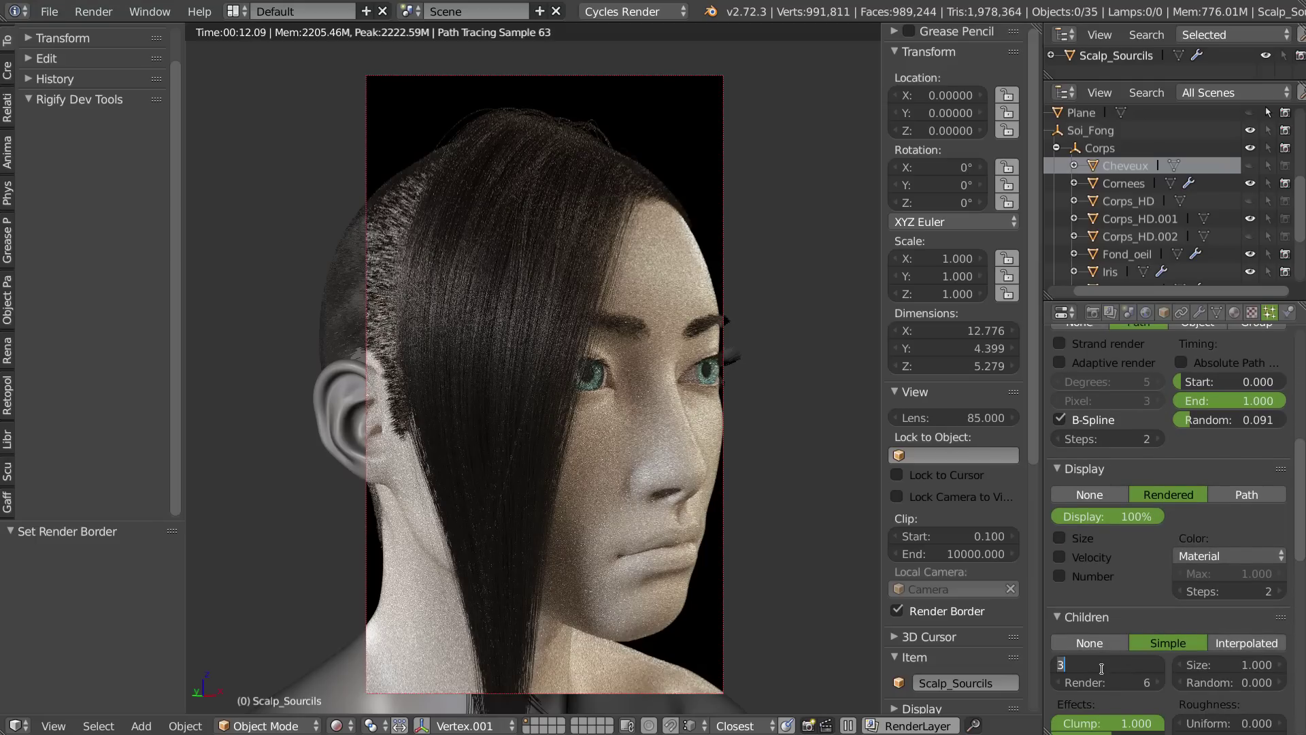
pyautogui.write('2')
pyautogui.press('Return')
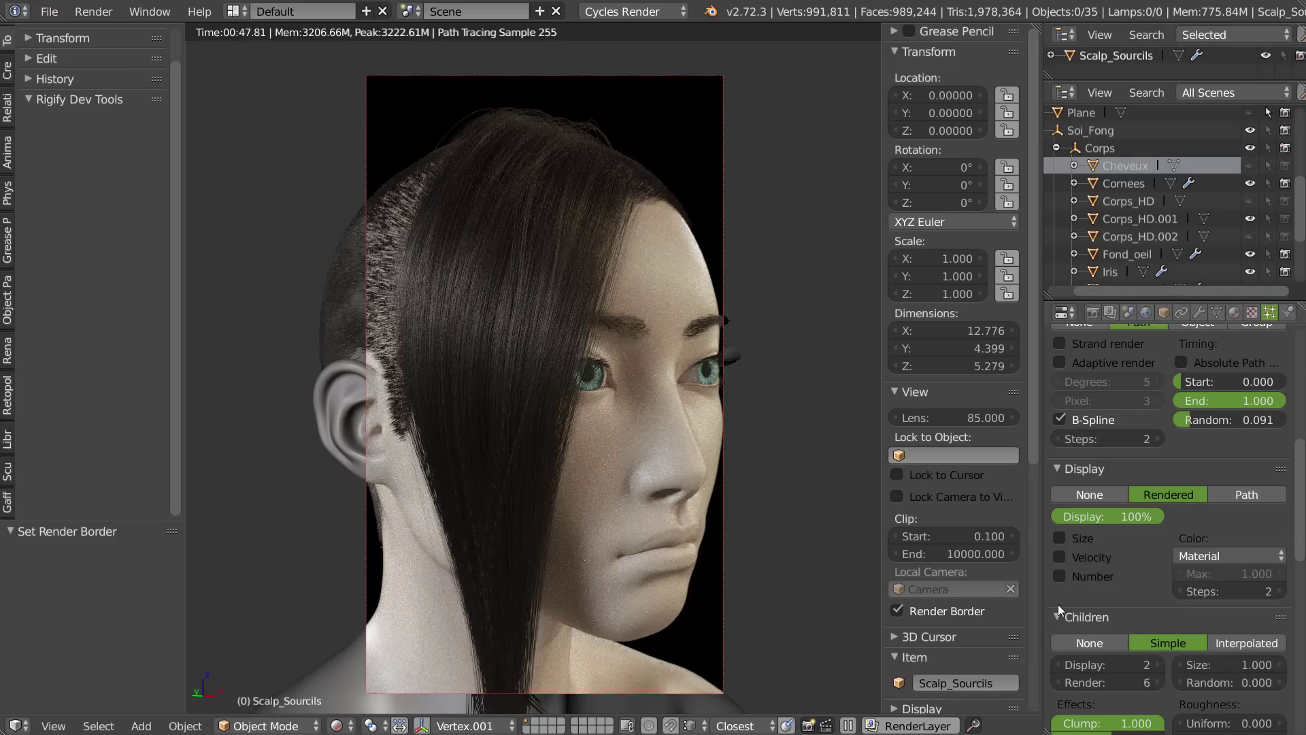
pyautogui.click(1092, 666)
pyautogui.press('Return')
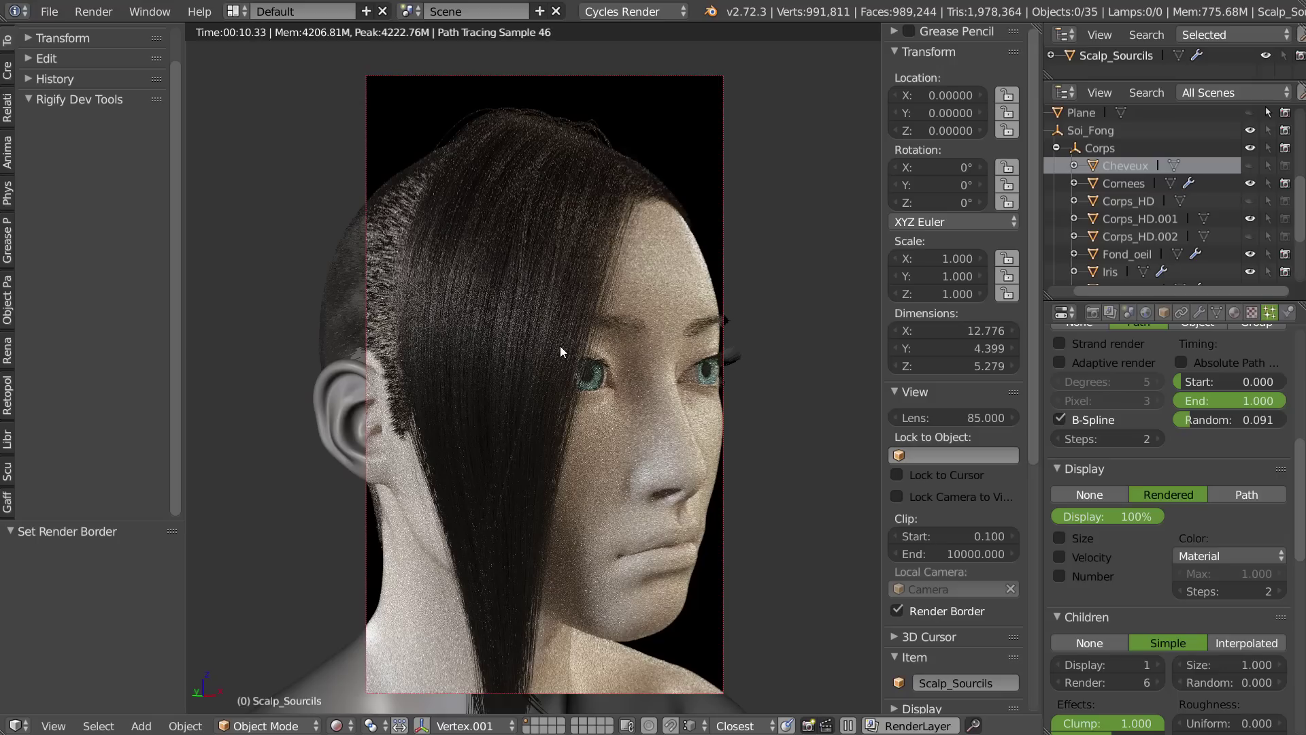
# - Inspect the rendered hairstyle from the front, side and three-quarter angles, and review the surface shader options of the Cils_Sourcils material
pyautogui.moveTo(494, 355)
pyautogui.mouseDown(button='middle')
pyautogui.moveTo(449, 362)
pyautogui.moveTo(519, 353)
pyautogui.moveTo(513, 337)
pyautogui.moveTo(485, 359)
pyautogui.moveTo(504, 359)
pyautogui.mouseUp(button='middle')
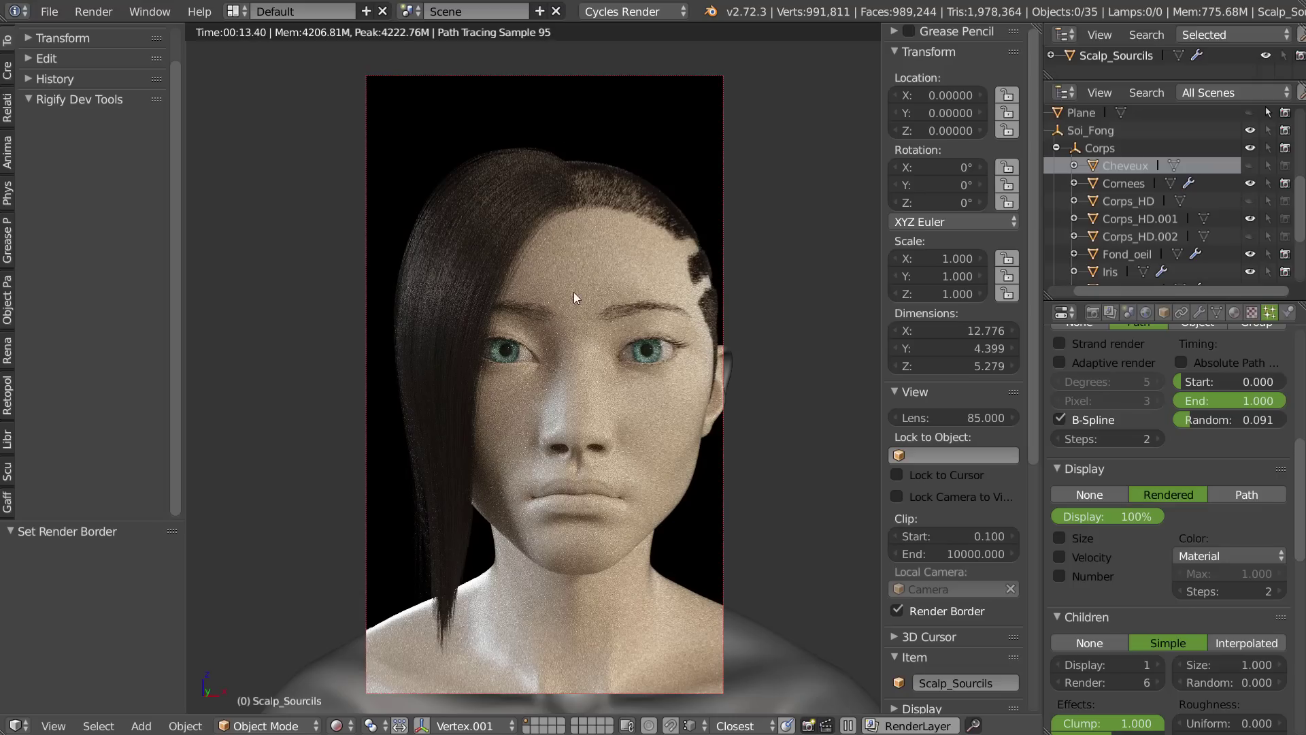
pyautogui.moveTo(554, 313); pyautogui.dragTo(664, 324, button='middle')
pyautogui.moveTo(539, 334); pyautogui.dragTo(602, 326, button='middle')
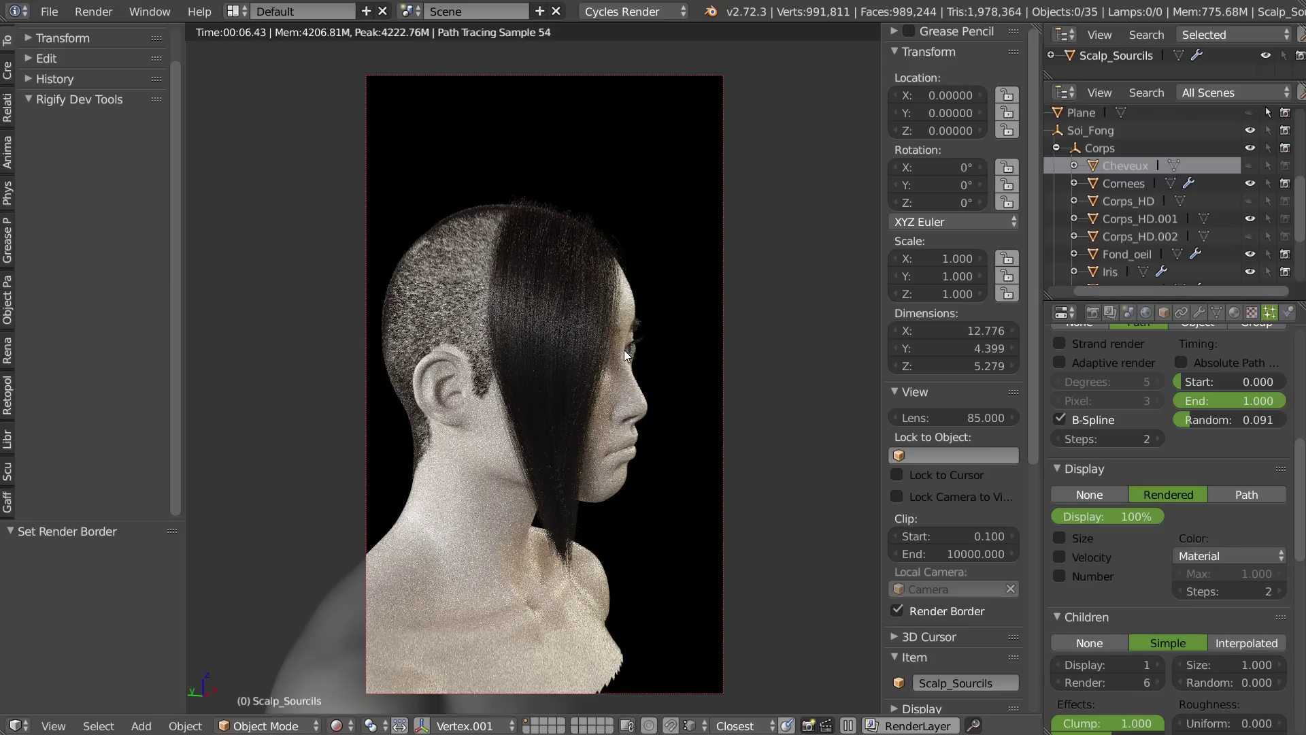
pyautogui.moveTo(582, 350); pyautogui.dragTo(554, 267, button='middle')
pyautogui.click(1234, 312)
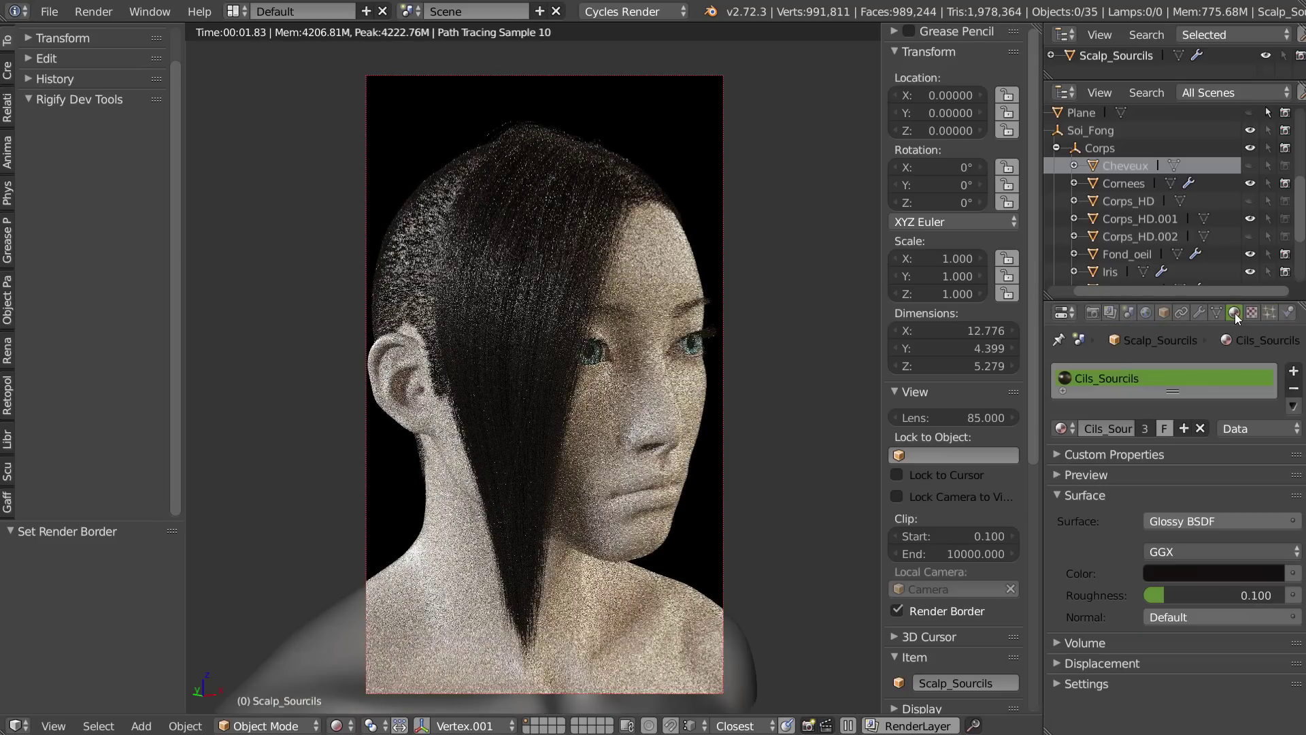
pyautogui.click(1165, 521)
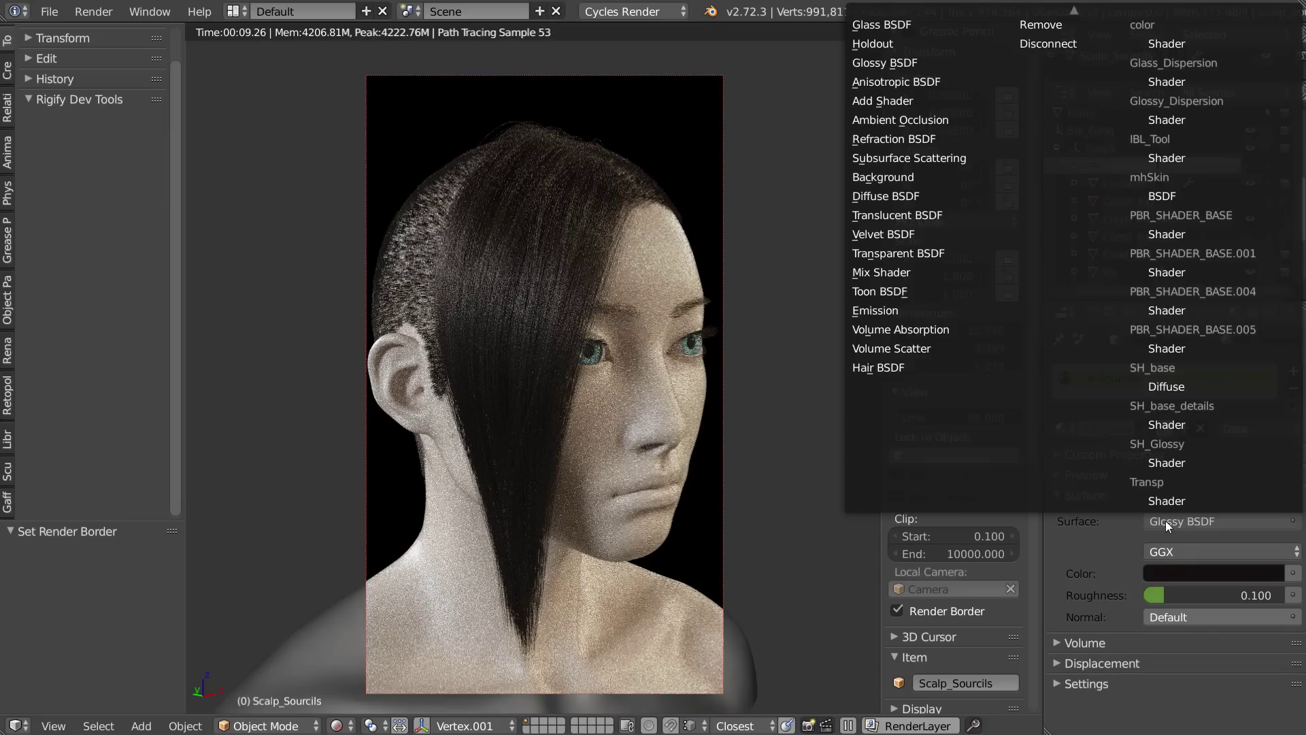
pyautogui.click(1096, 553)
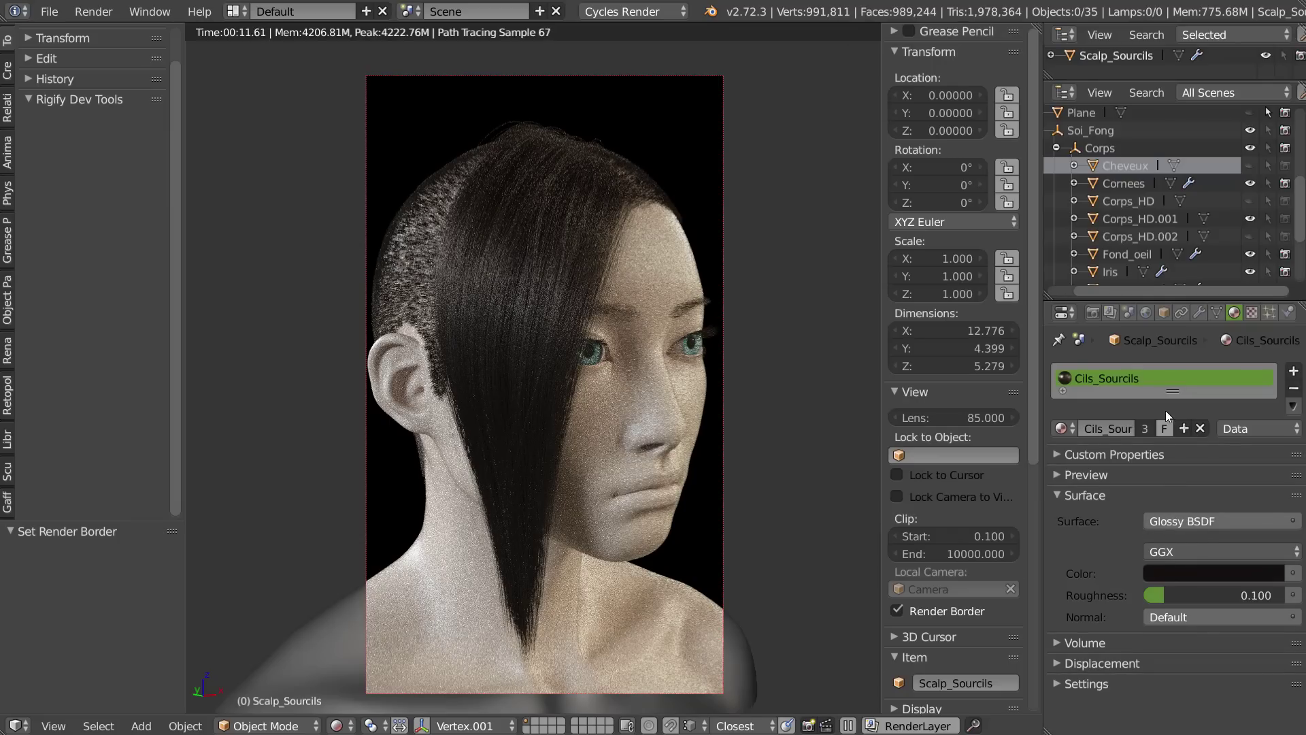
pyautogui.click(1171, 521)
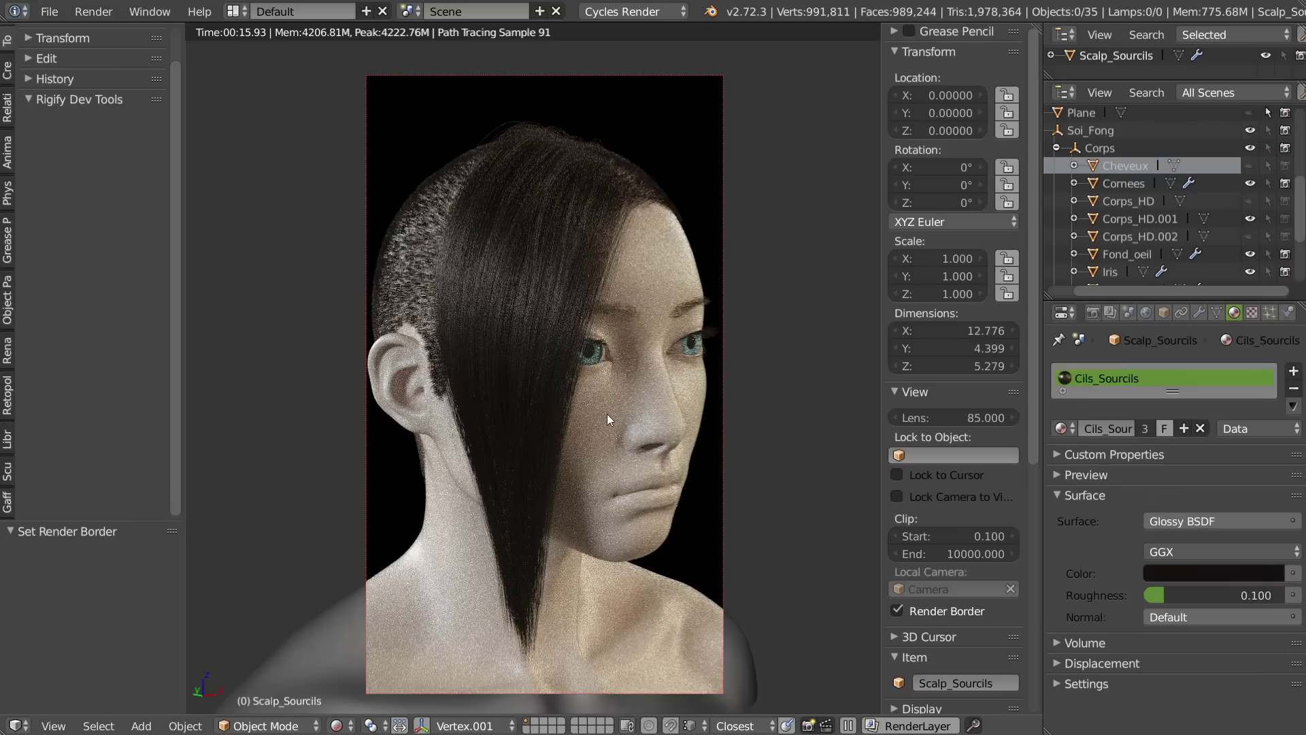
# - Redraw the render border around the whole head and examine the rendered hair on both the shaved and the long side
pyautogui.moveTo(561, 395); pyautogui.dragTo(544, 340, button='middle')
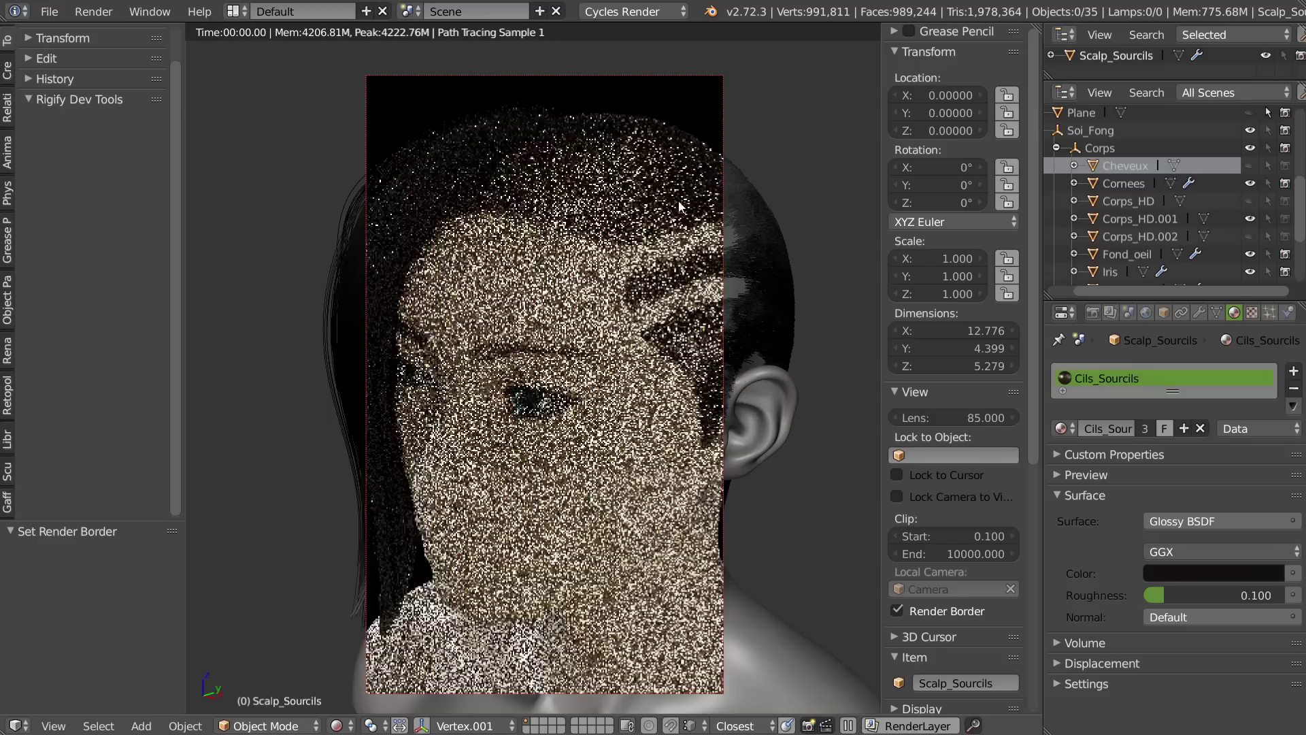
pyautogui.hotkey('ctrl', 'b')
pyautogui.moveTo(843, 74); pyautogui.dragTo(233, 688)
pyautogui.moveTo(233, 689); pyautogui.dragTo(233, 688)
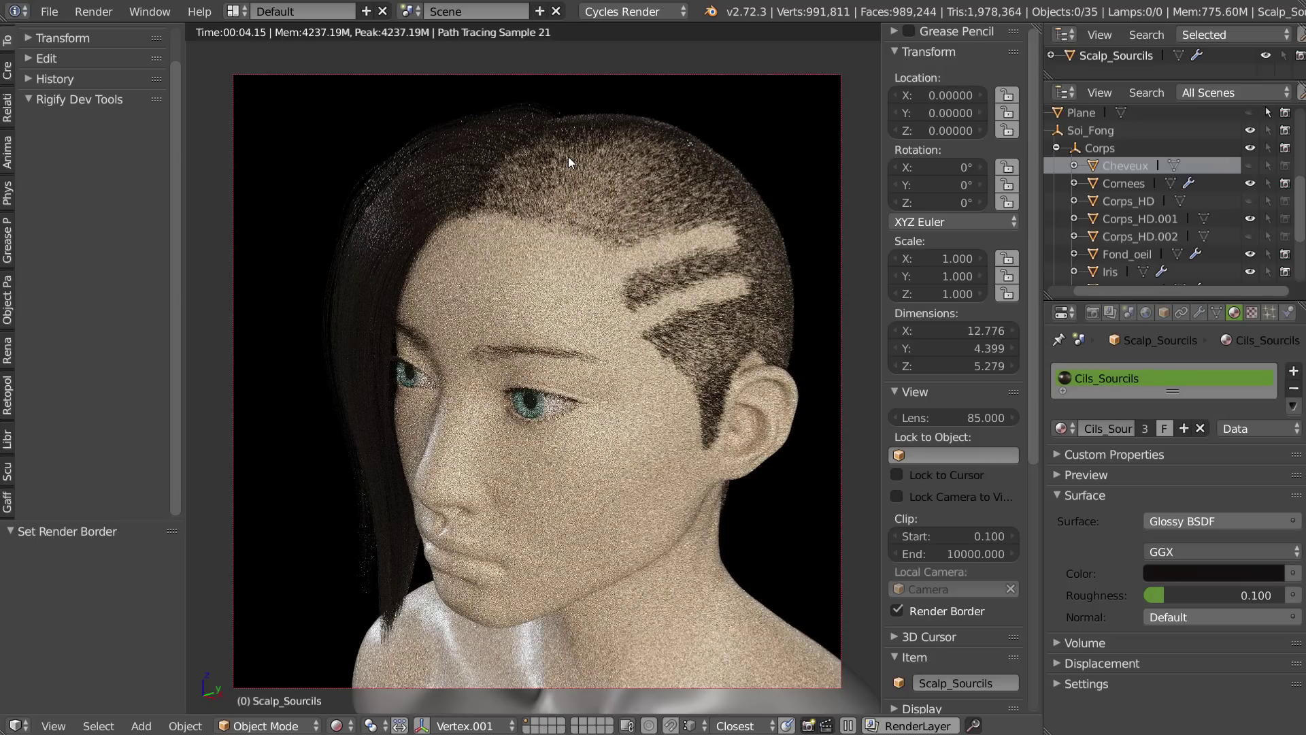
pyautogui.moveTo(607, 364); pyautogui.dragTo(613, 340, button='middle')
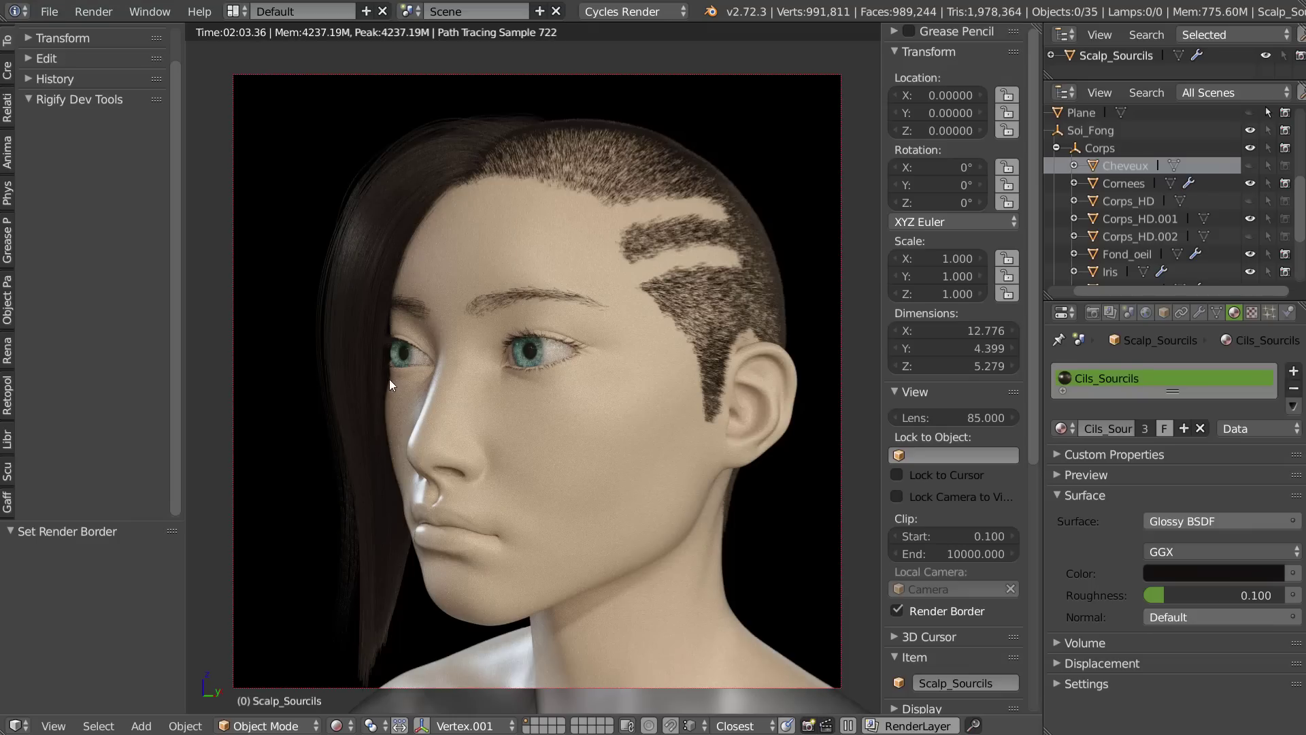
pyautogui.moveTo(388, 386); pyautogui.dragTo(652, 398, button='middle')
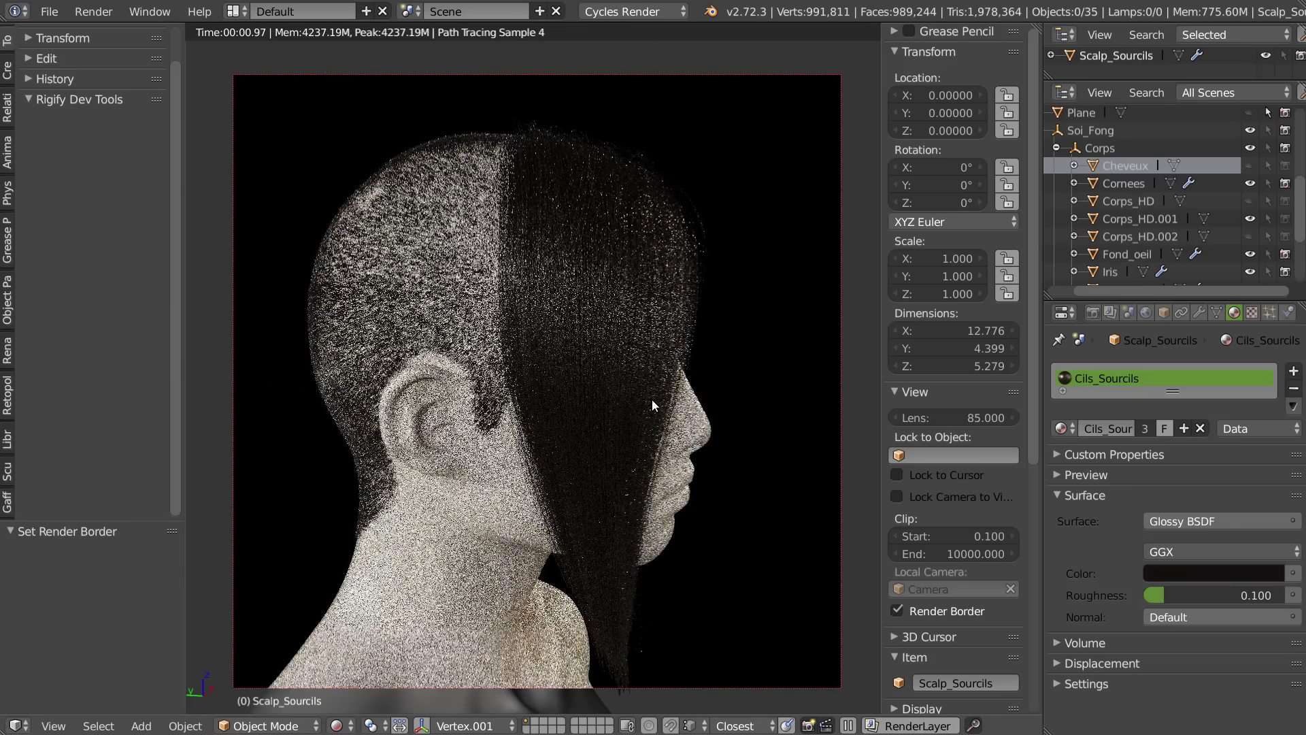
pyautogui.scroll(1, 533, 293)
pyautogui.scroll(-1, 533, 294)
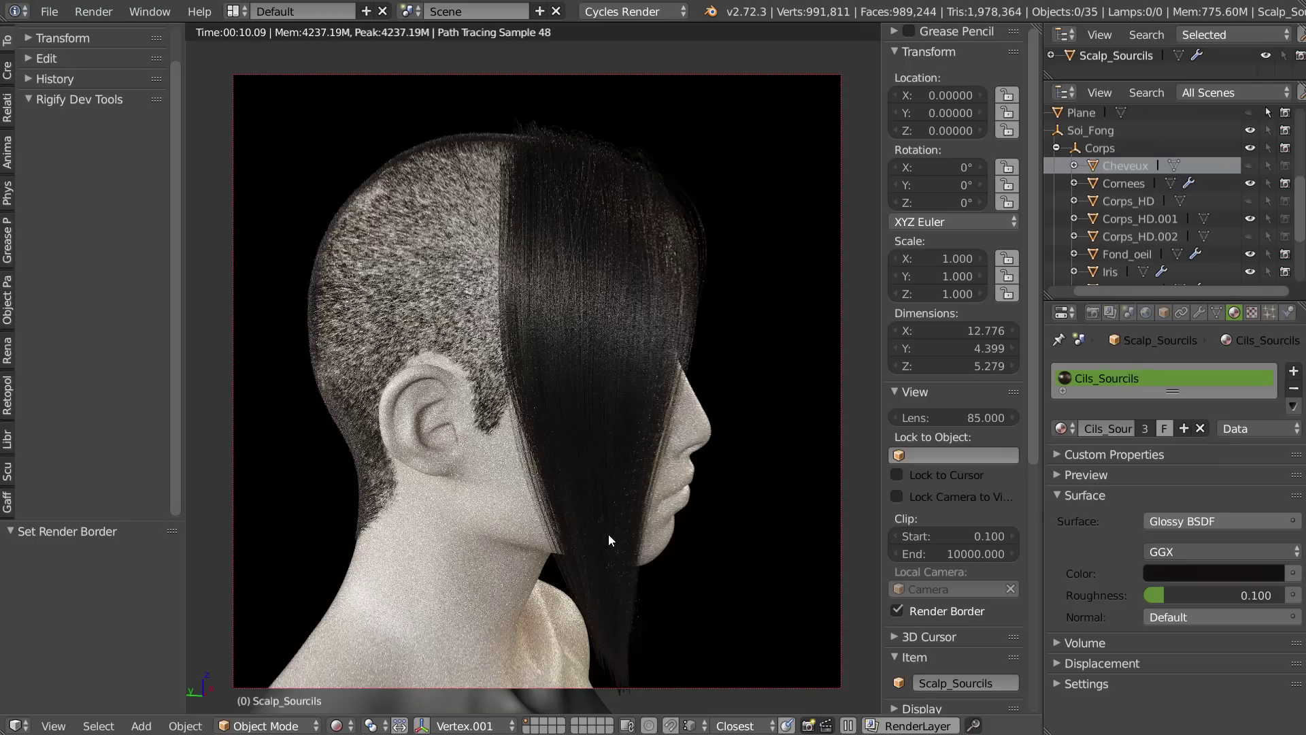
# - Return the viewport to Solid shading and review the eyebrow particle system's Cycles hair thickness settings
pyautogui.click(1270, 313)
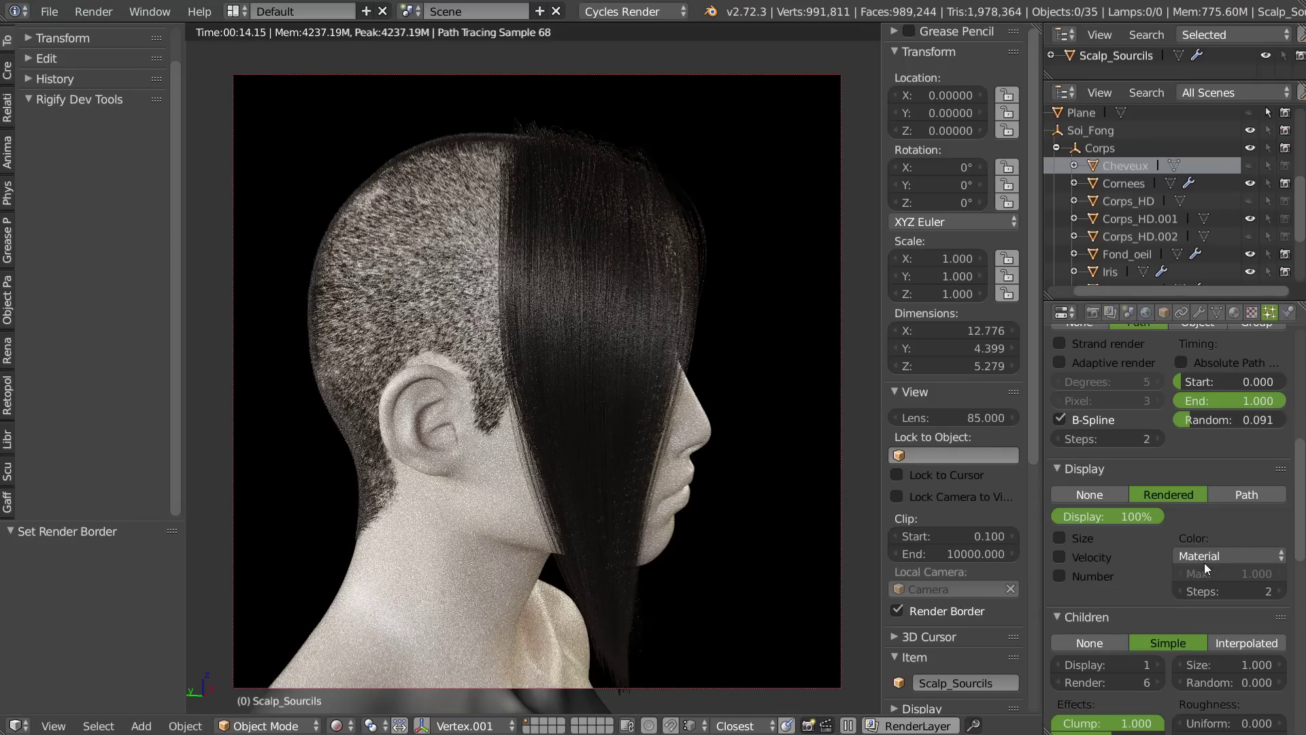
pyautogui.scroll(-5, 1145, 610)
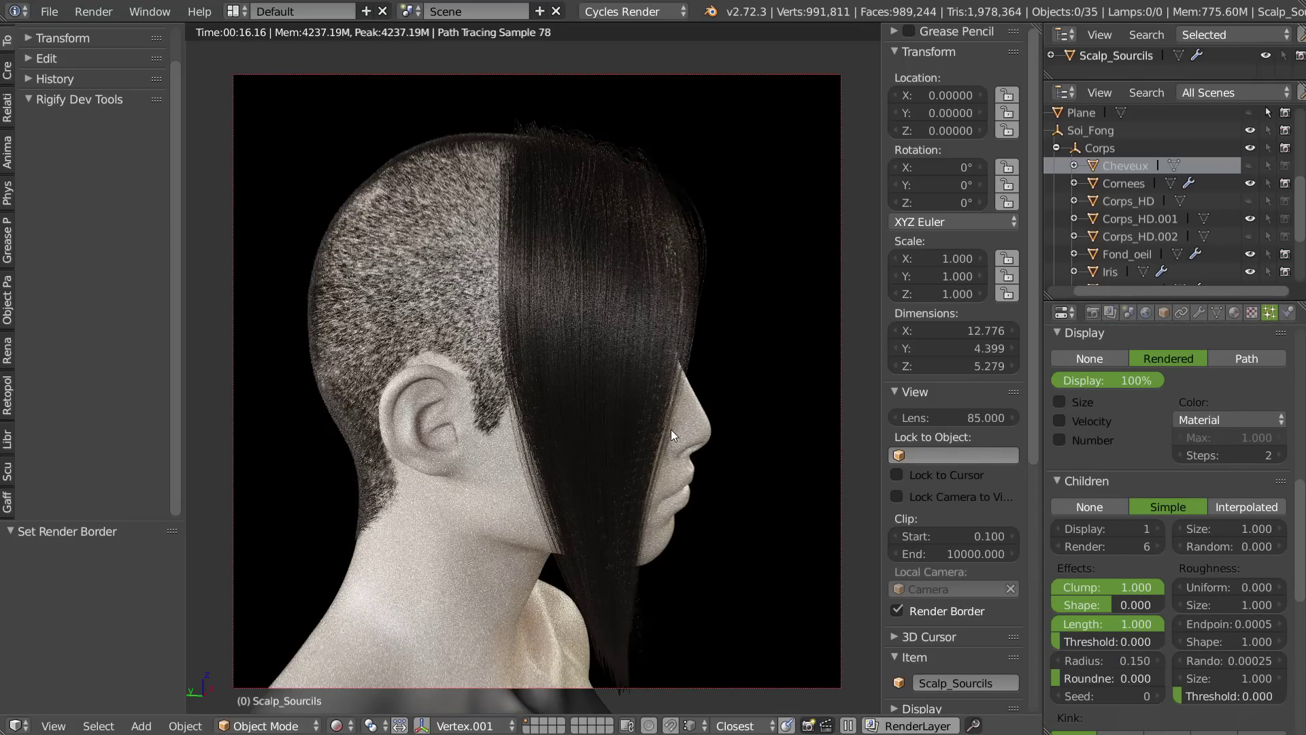
pyautogui.scroll(-7, 1129, 609)
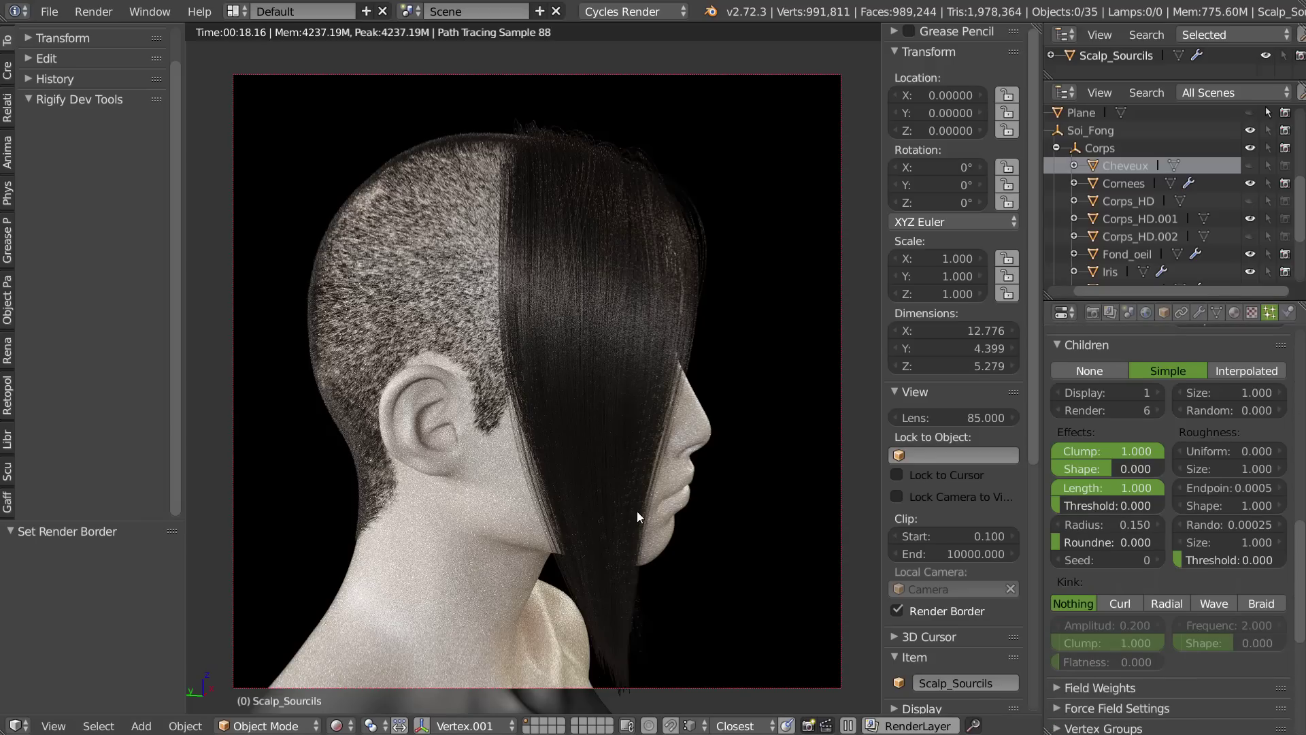
pyautogui.press('z')
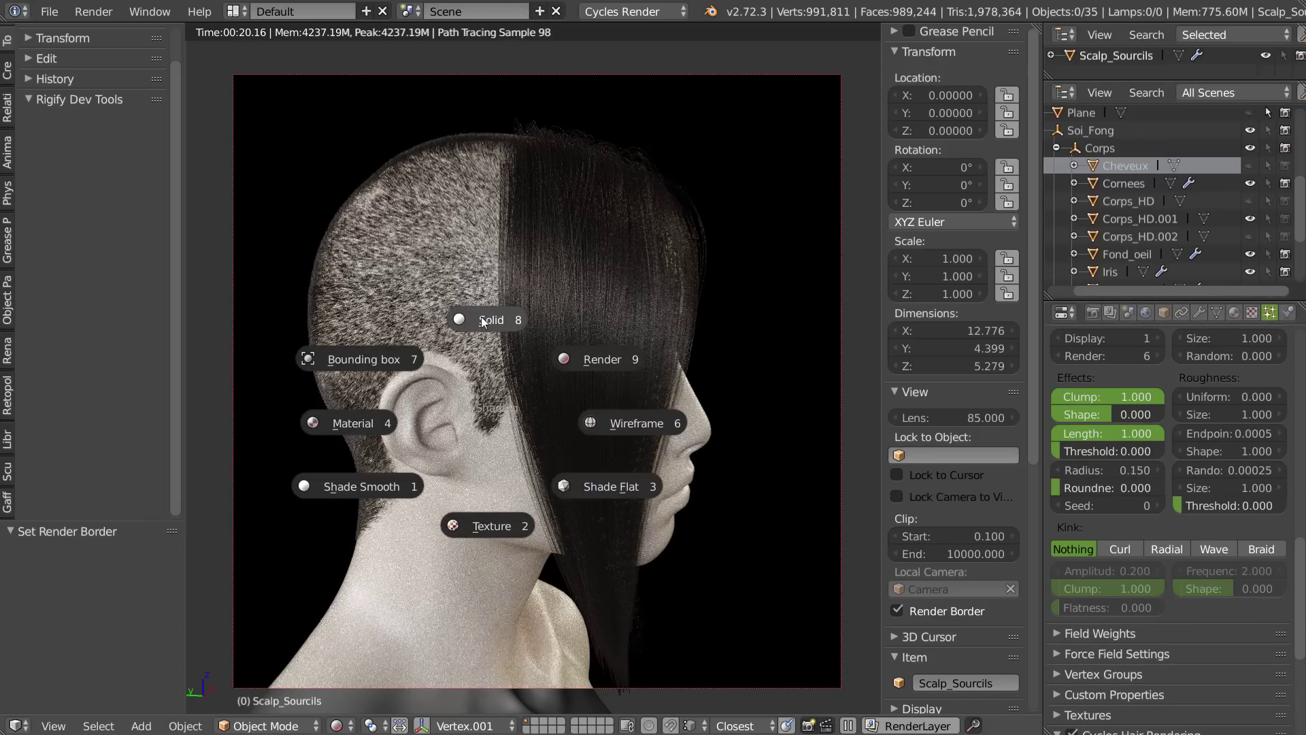
pyautogui.click(483, 322)
pyautogui.scroll(-9, 1168, 614)
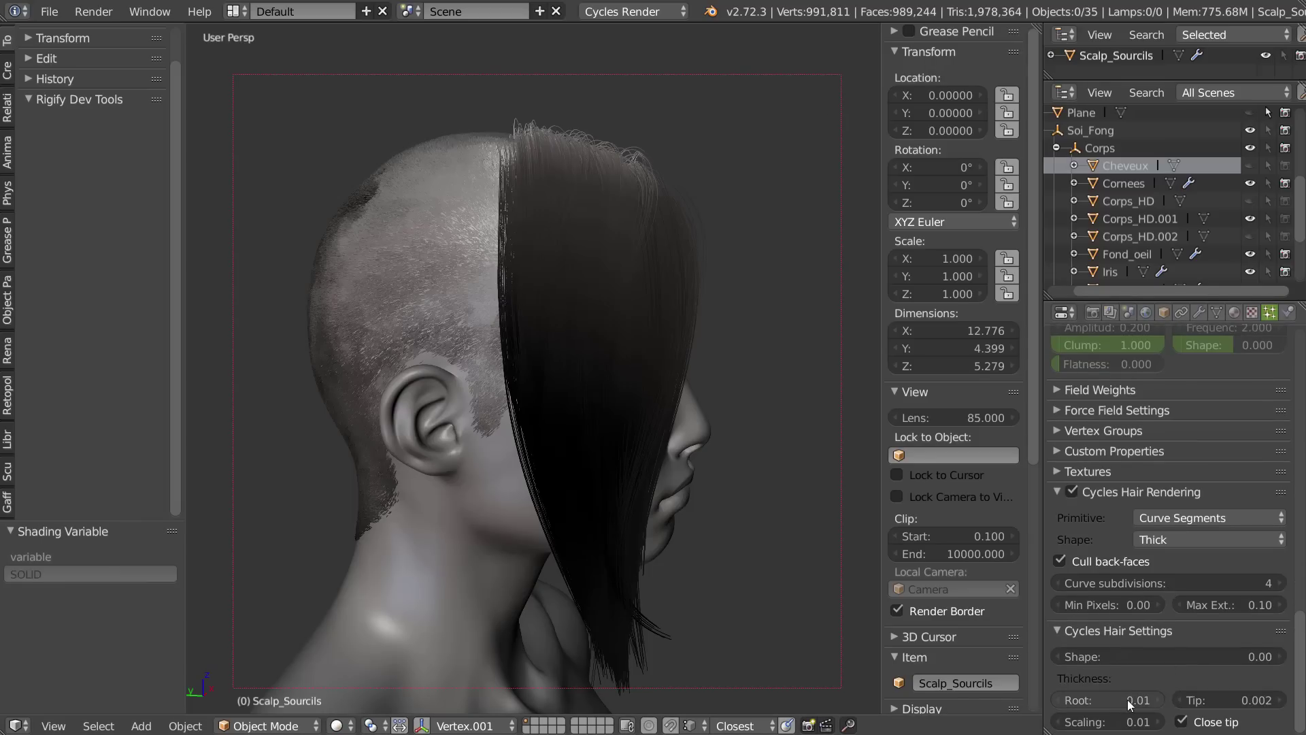
pyautogui.scroll(16, 1164, 646)
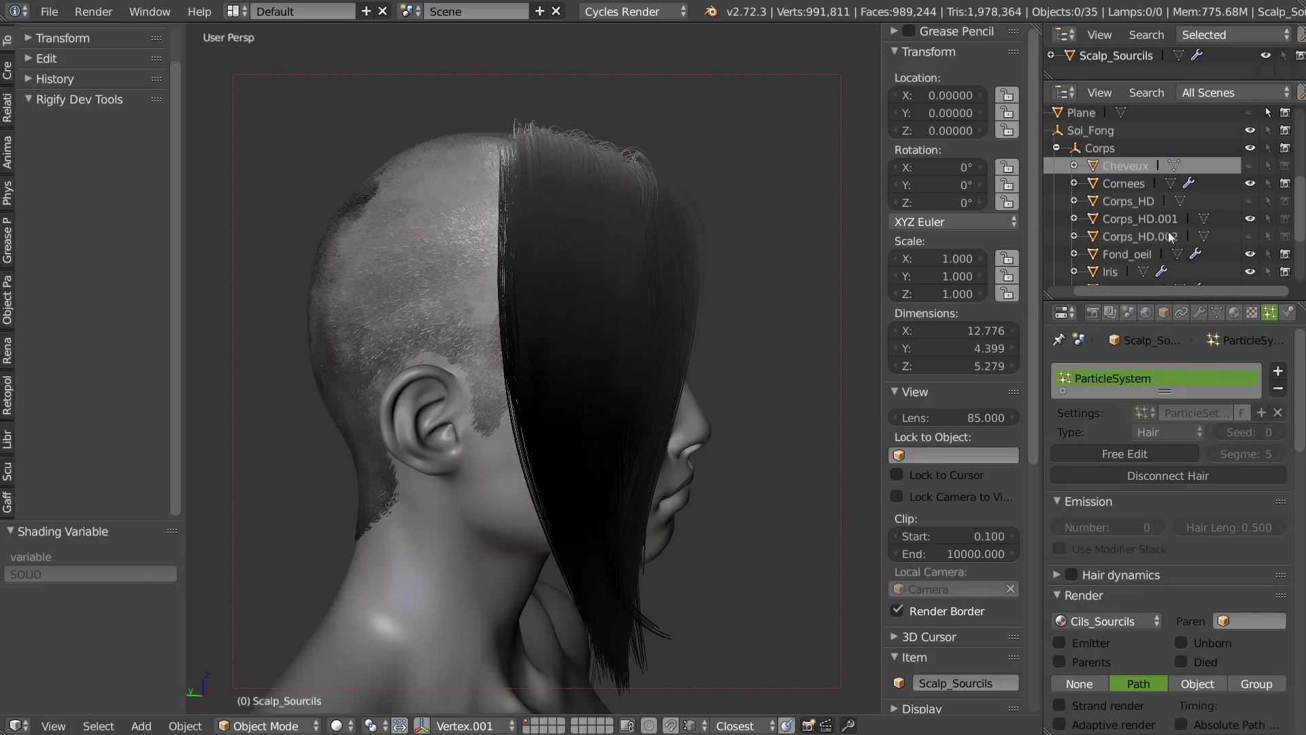
# - Select the Scalp_Tete object and set the tip thickness in its Cycles hair settings to 0.8
pyautogui.scroll(-5, 1119, 238)
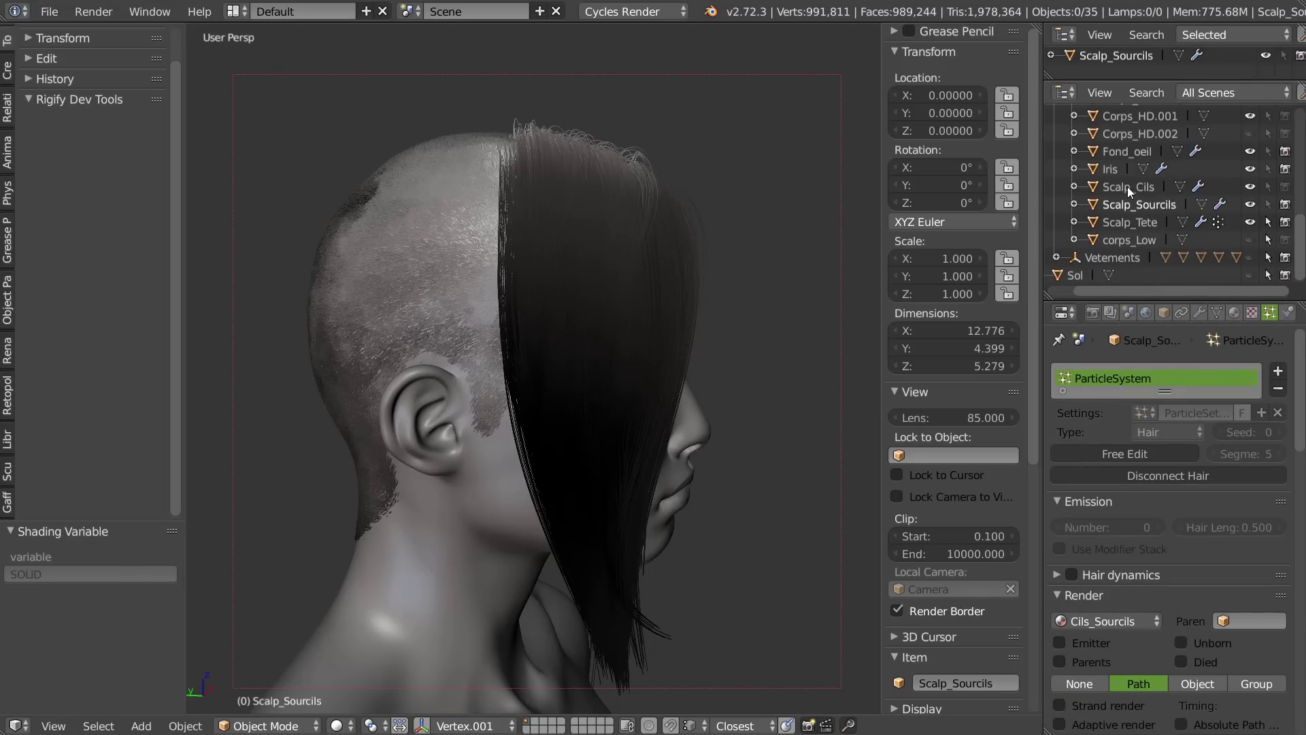
pyautogui.click(1125, 219)
pyautogui.scroll(-15, 1148, 573)
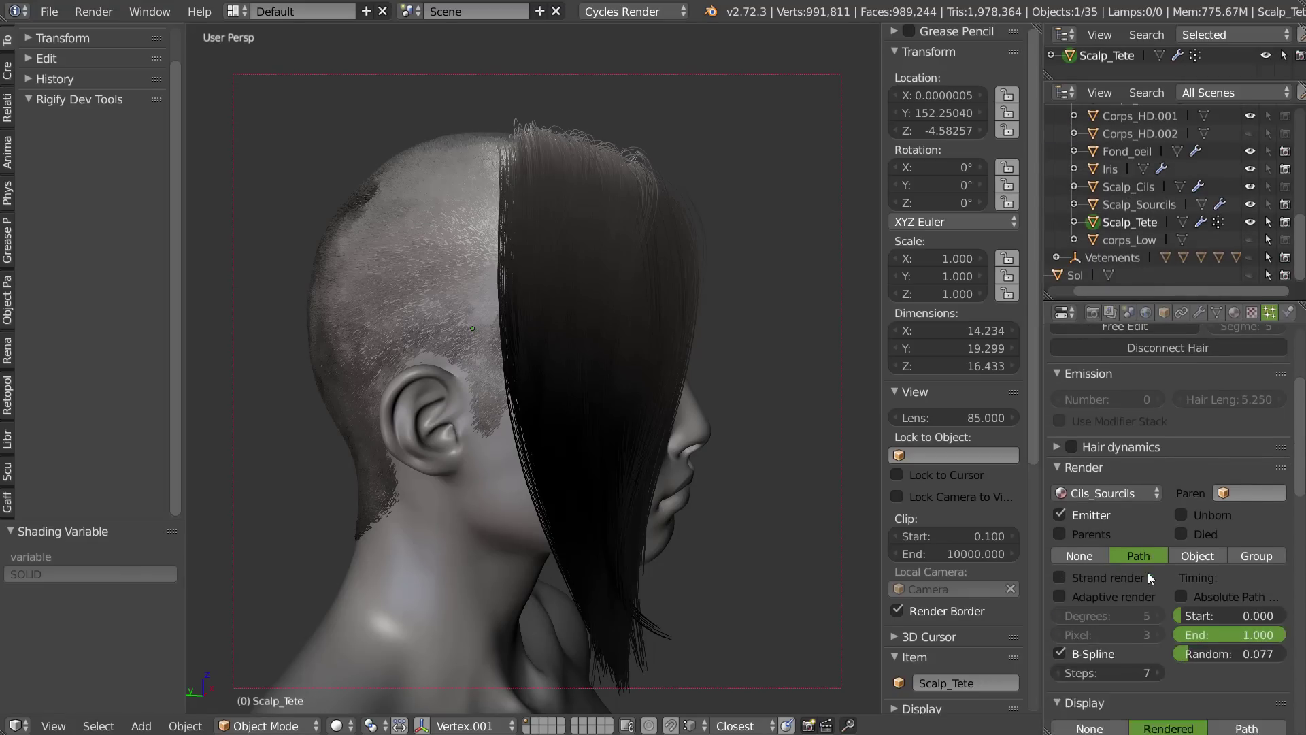
pyautogui.scroll(-15, 1149, 596)
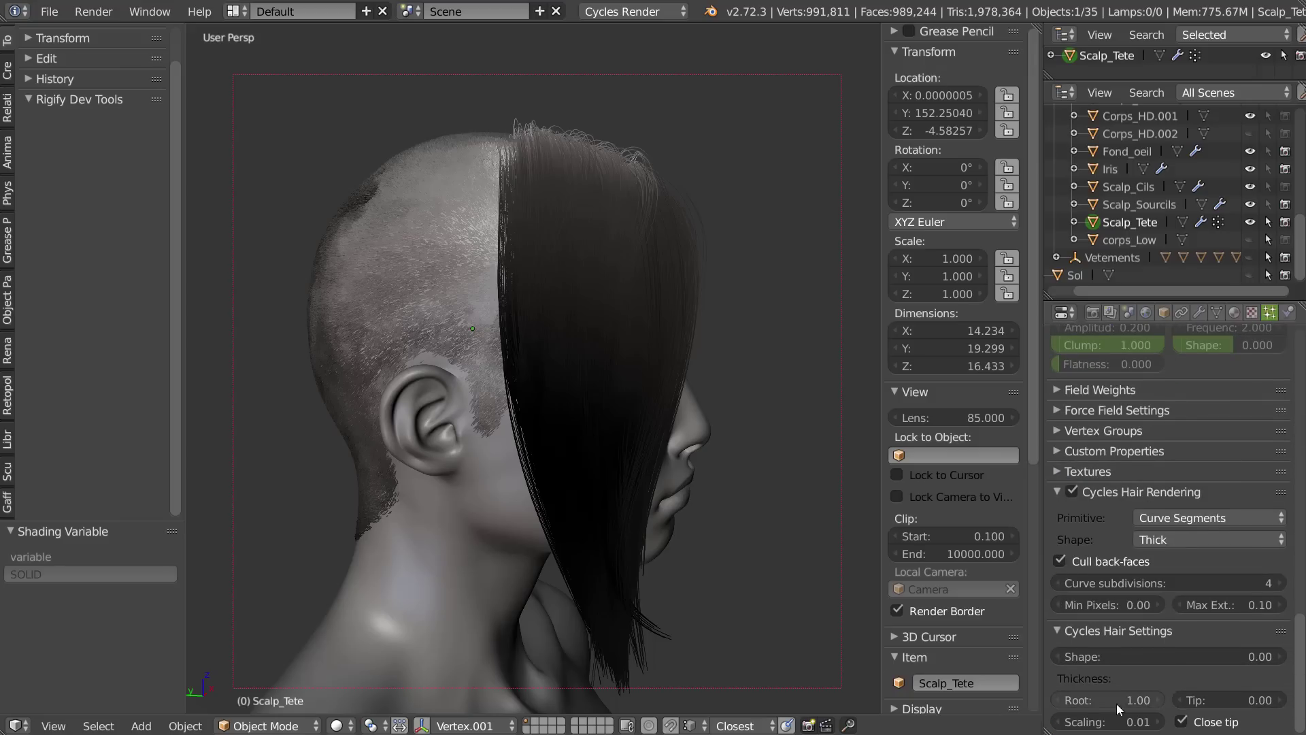
pyautogui.click(1214, 699)
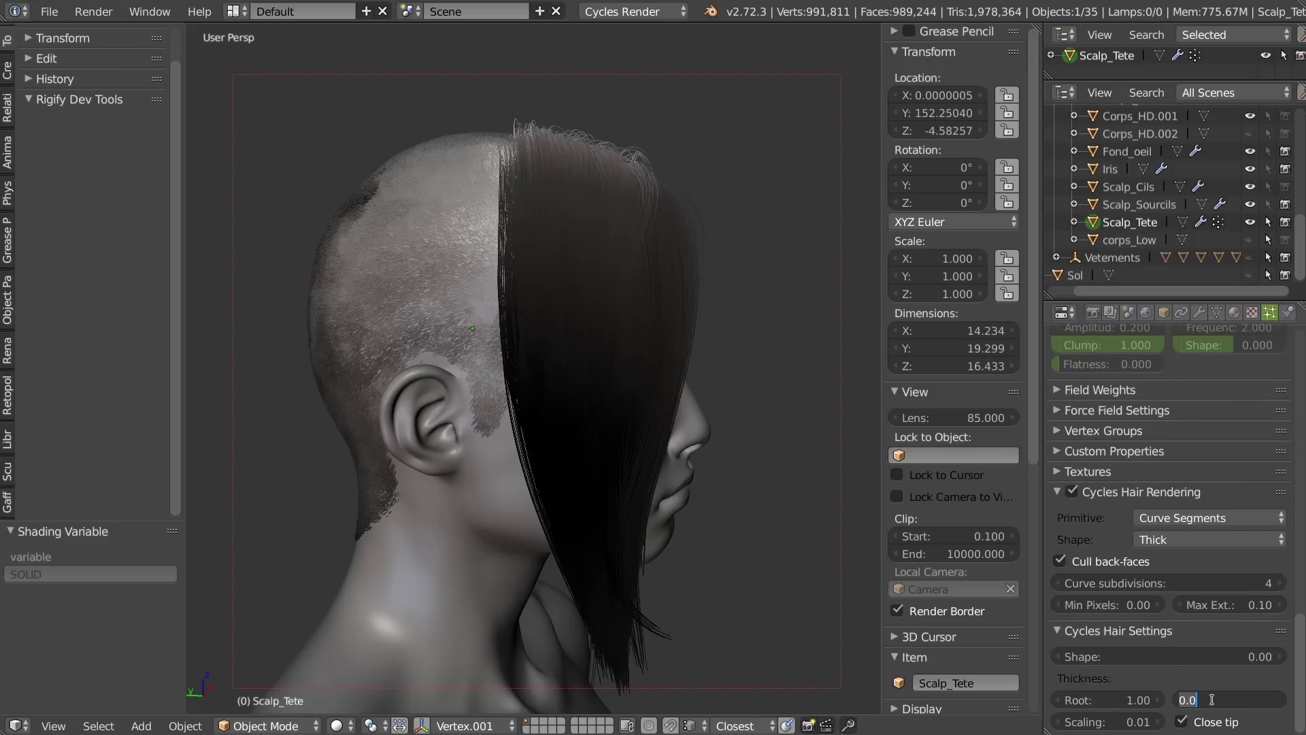
pyautogui.write('.8')
pyautogui.press('Return')
# - Examine the shaved pattern, hairline and long side lock of the Scalp_Tete hair from all around the head
pyautogui.moveTo(627, 568); pyautogui.dragTo(287, 518, button='middle')
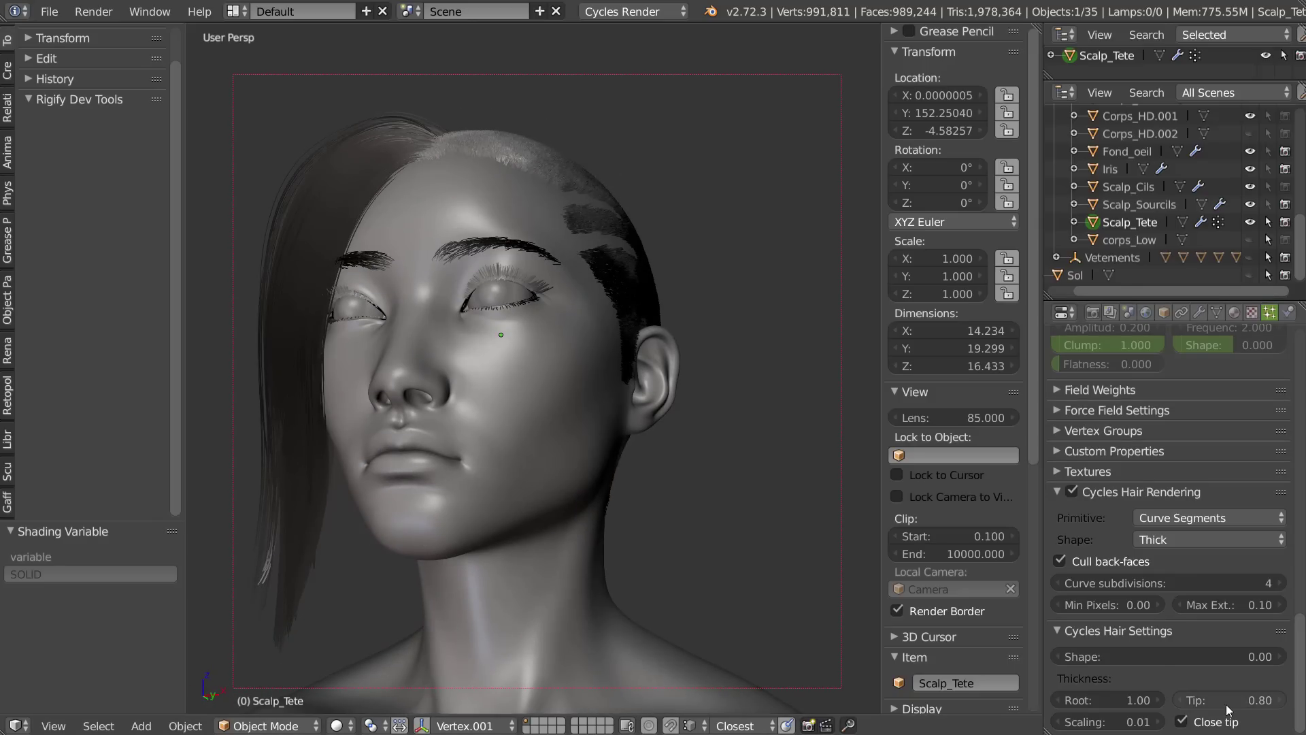
pyautogui.moveTo(671, 500); pyautogui.dragTo(569, 409, button='middle')
pyautogui.scroll(-1, 612, 459)
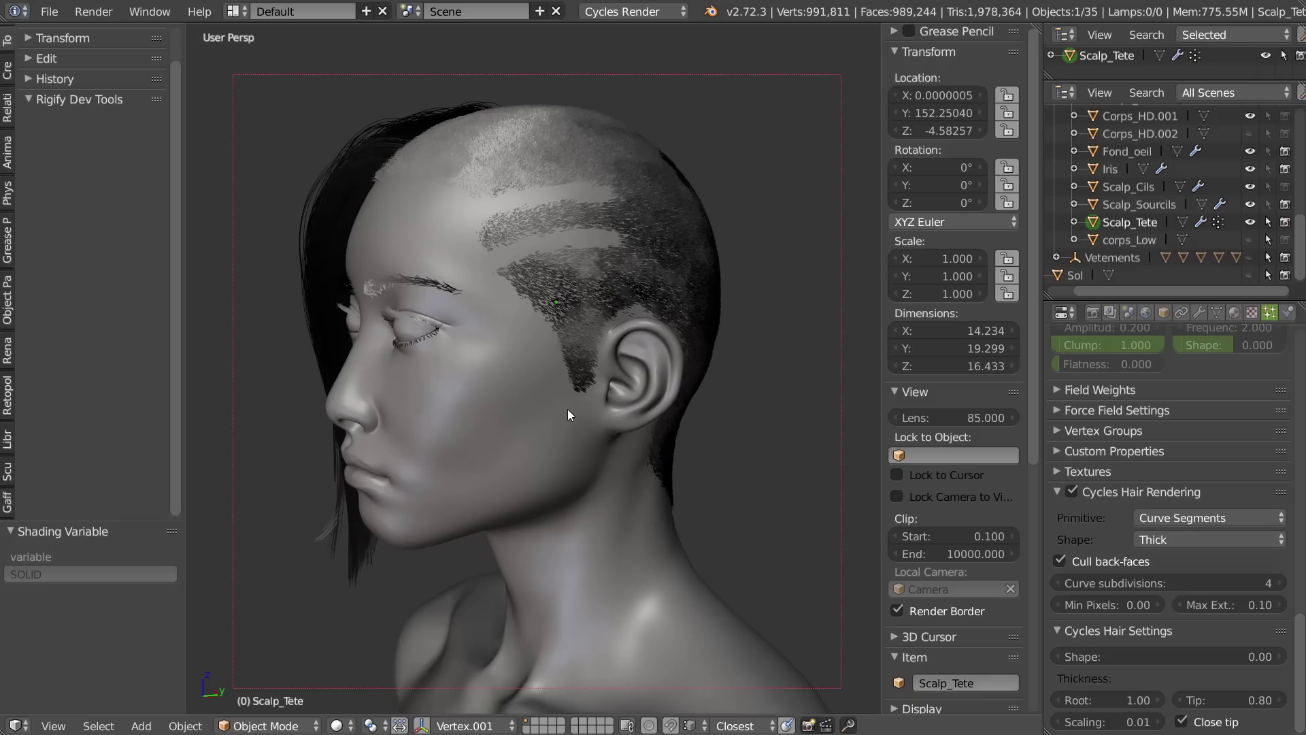
pyautogui.moveTo(533, 365); pyautogui.dragTo(573, 201, button='middle')
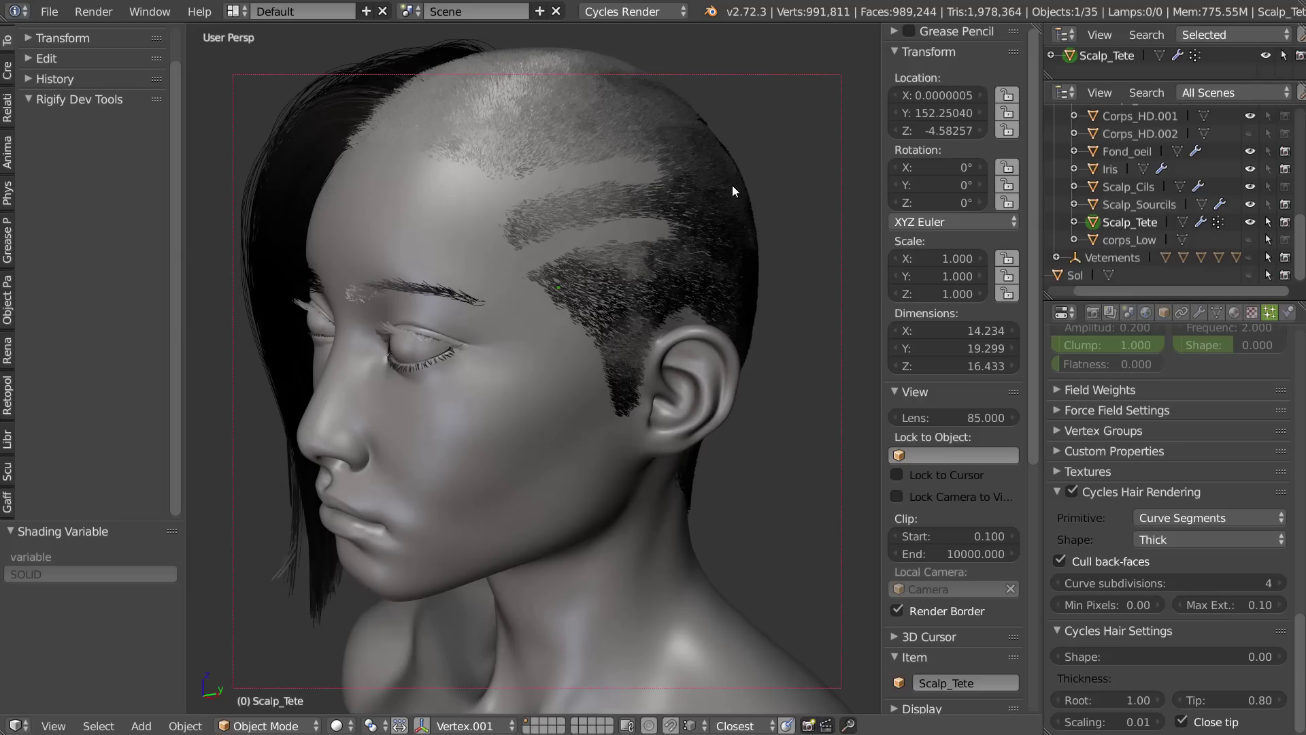
pyautogui.moveTo(577, 353); pyautogui.dragTo(602, 349, button='middle')
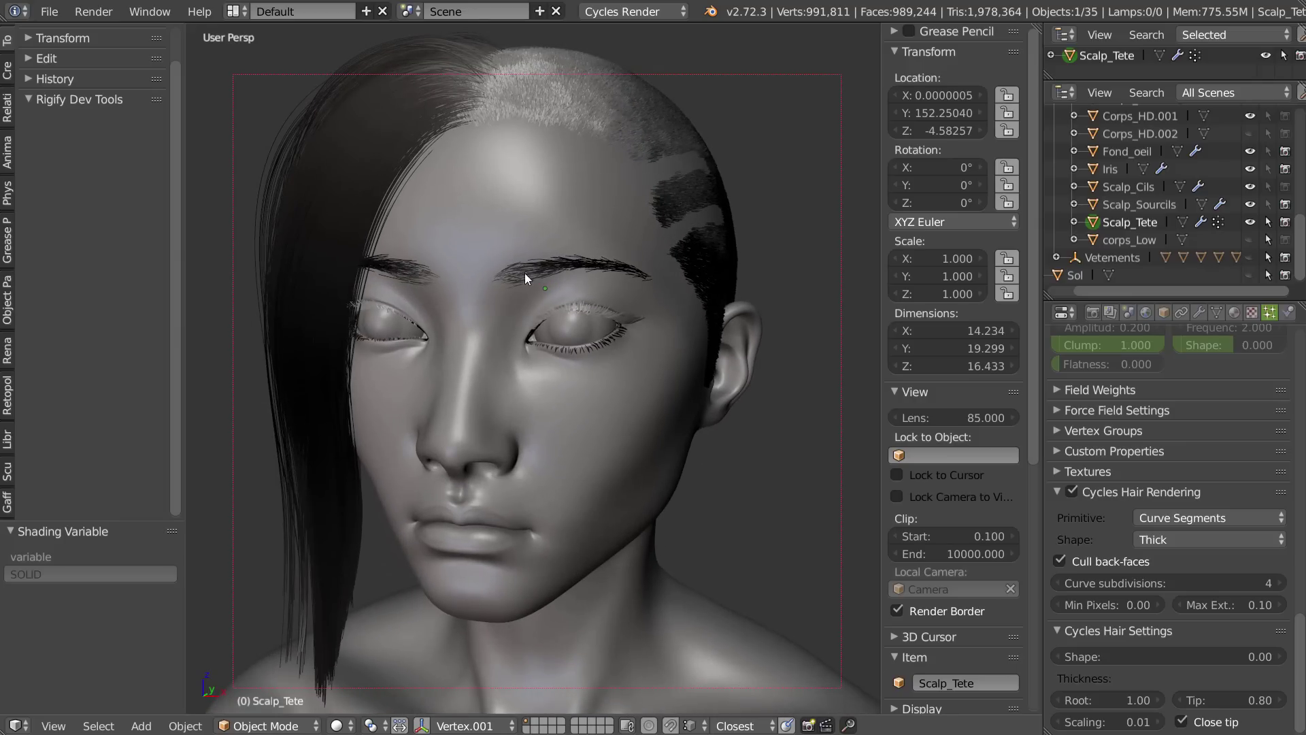
pyautogui.moveTo(569, 390); pyautogui.dragTo(665, 392, button='middle')
pyautogui.scroll(-3, 571, 392)
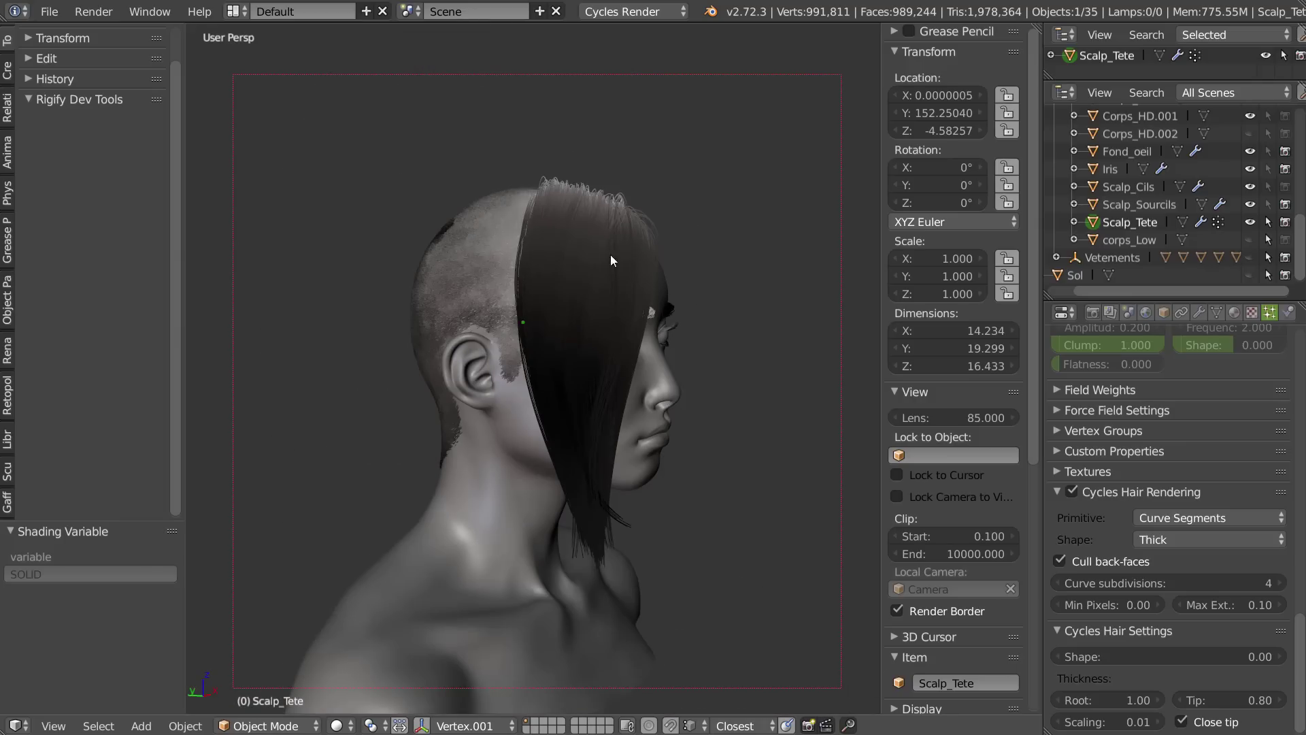
pyautogui.moveTo(555, 345); pyautogui.dragTo(517, 366, button='middle')
pyautogui.scroll(1, 517, 366)
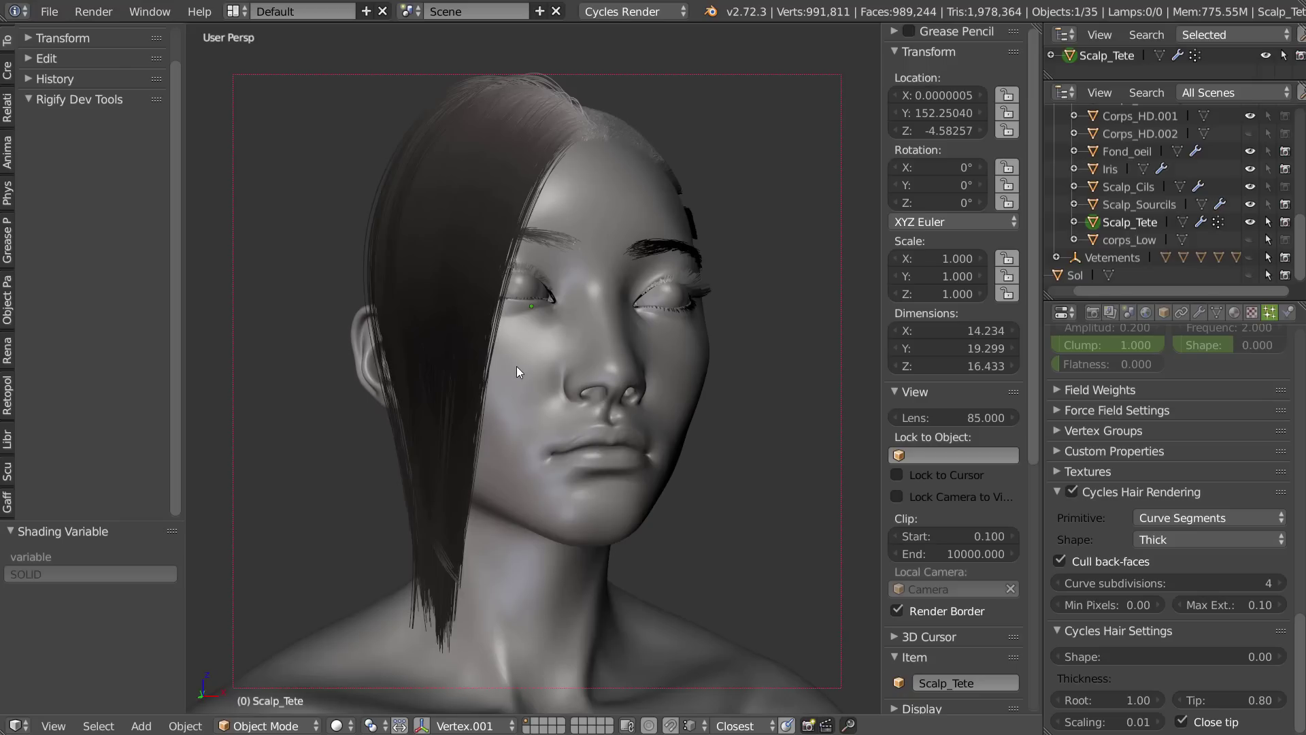
pyautogui.moveTo(480, 251); pyautogui.dragTo(474, 262, button='middle')
pyautogui.rightClick(507, 339)
pyautogui.press('Tab')
pyautogui.click(449, 418)
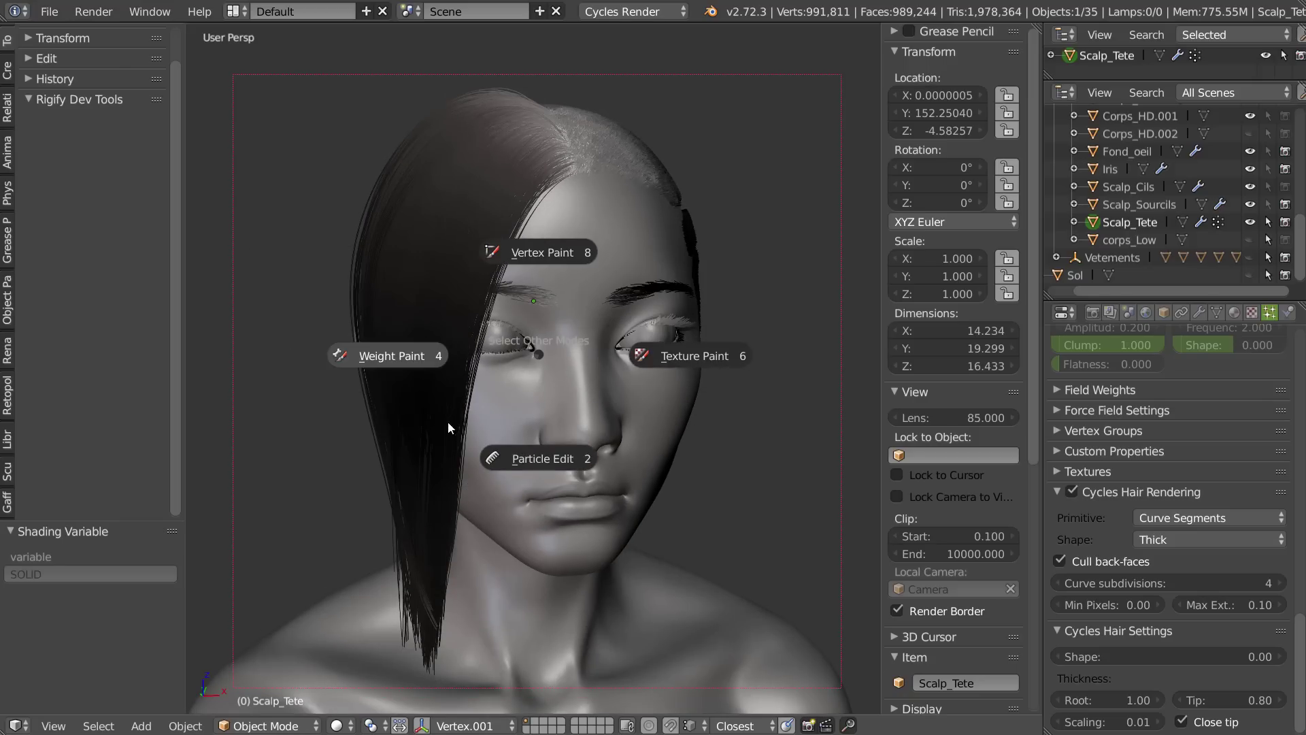
pyautogui.click(551, 450)
pyautogui.rightClick(530, 345)
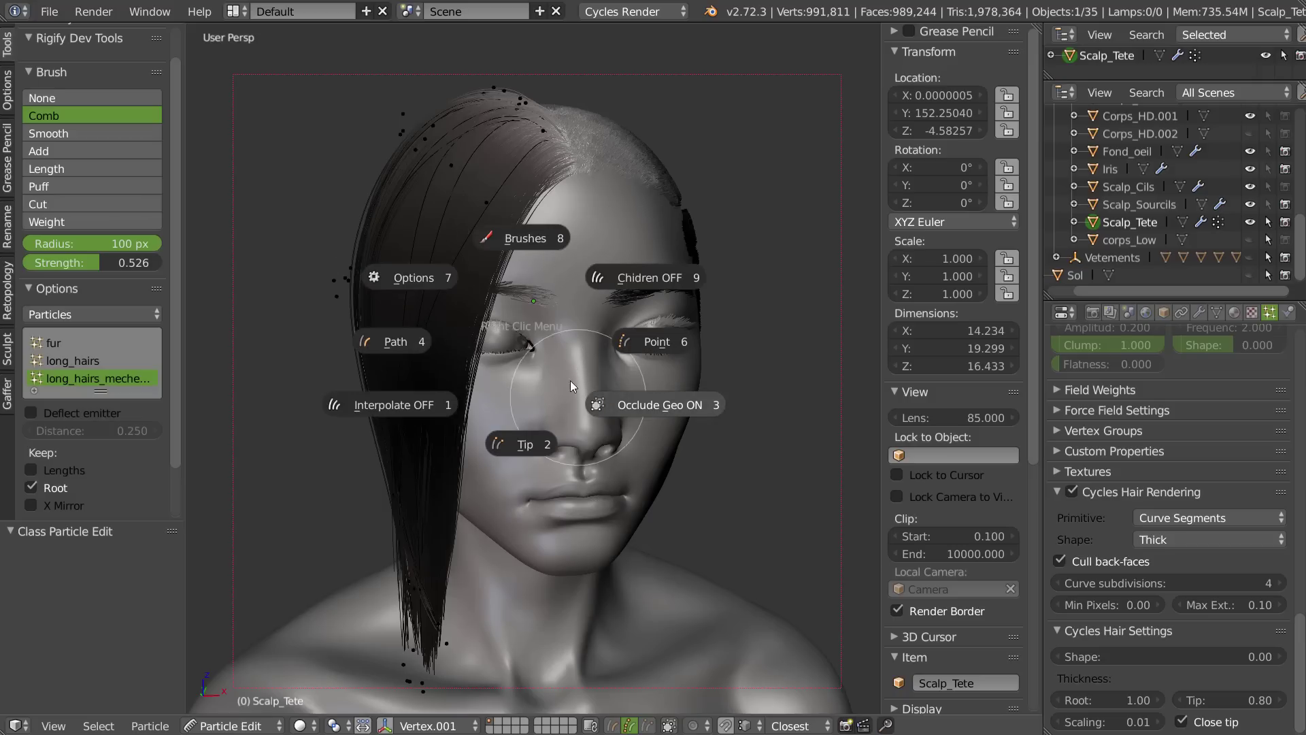
pyautogui.rightClick(504, 342)
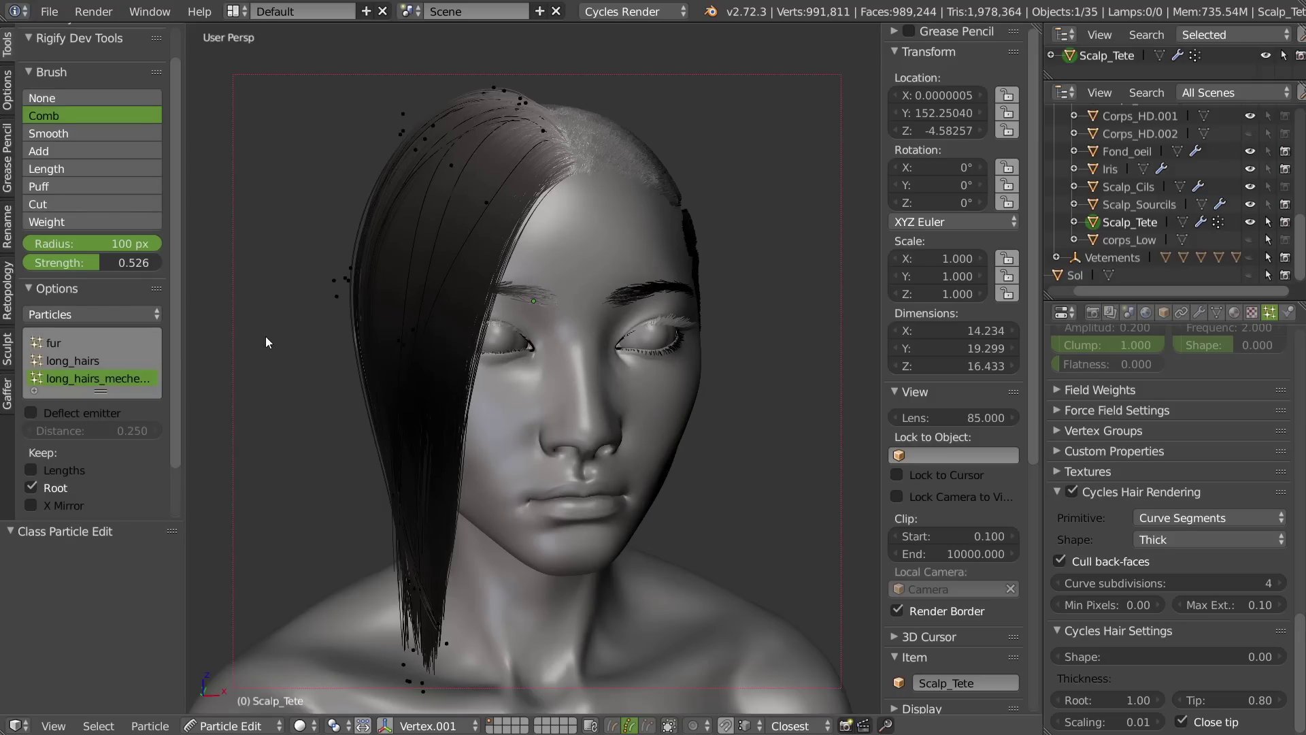
pyautogui.moveTo(551, 324); pyautogui.dragTo(720, 332, button='middle')
pyautogui.press('Tab')
pyautogui.click(557, 259)
# - Examine the long lock's tips from the side and review the long_hairs_meches_light emission, render, display and children settings
pyautogui.moveTo(539, 358); pyautogui.dragTo(545, 466, button='middle')
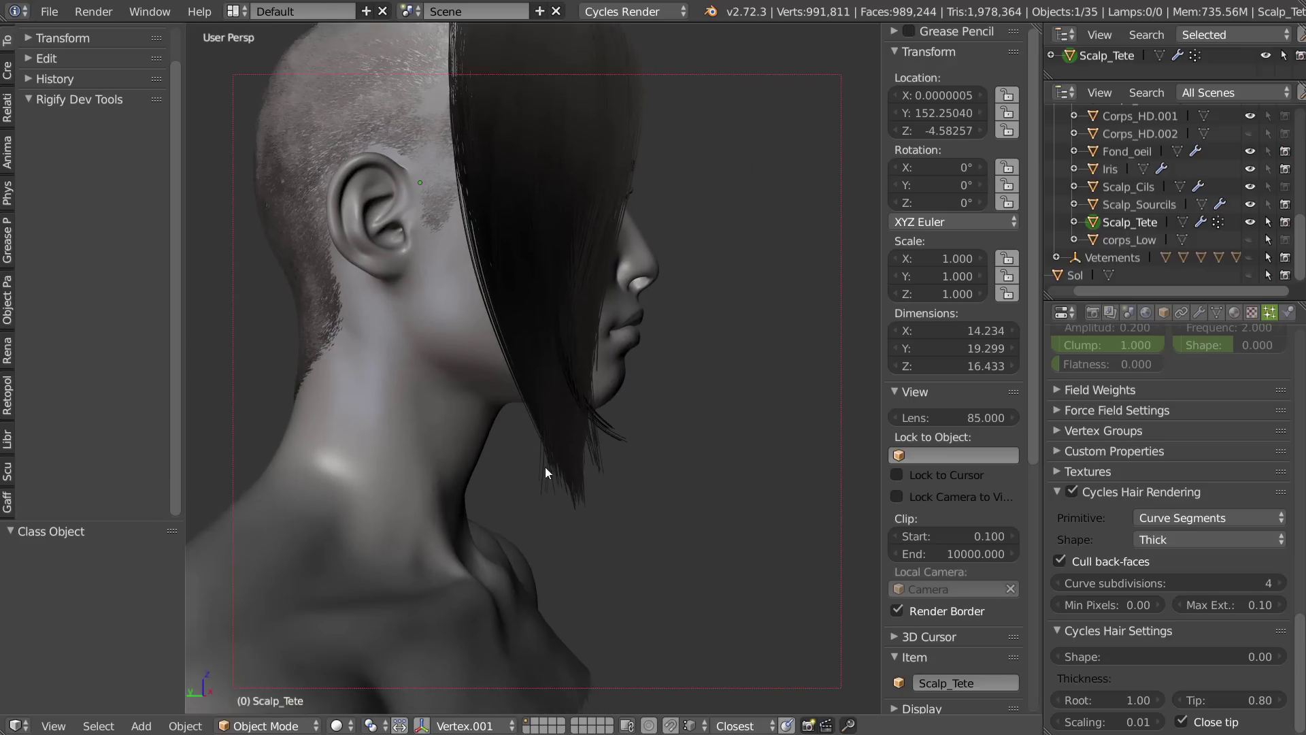
pyautogui.scroll(3, 760, 377)
pyautogui.keyDown('shift'); pyautogui.moveTo(761, 377); pyautogui.dragTo(586, 424, button='middle'); pyautogui.keyUp('shift')
pyautogui.scroll(1, 613, 424)
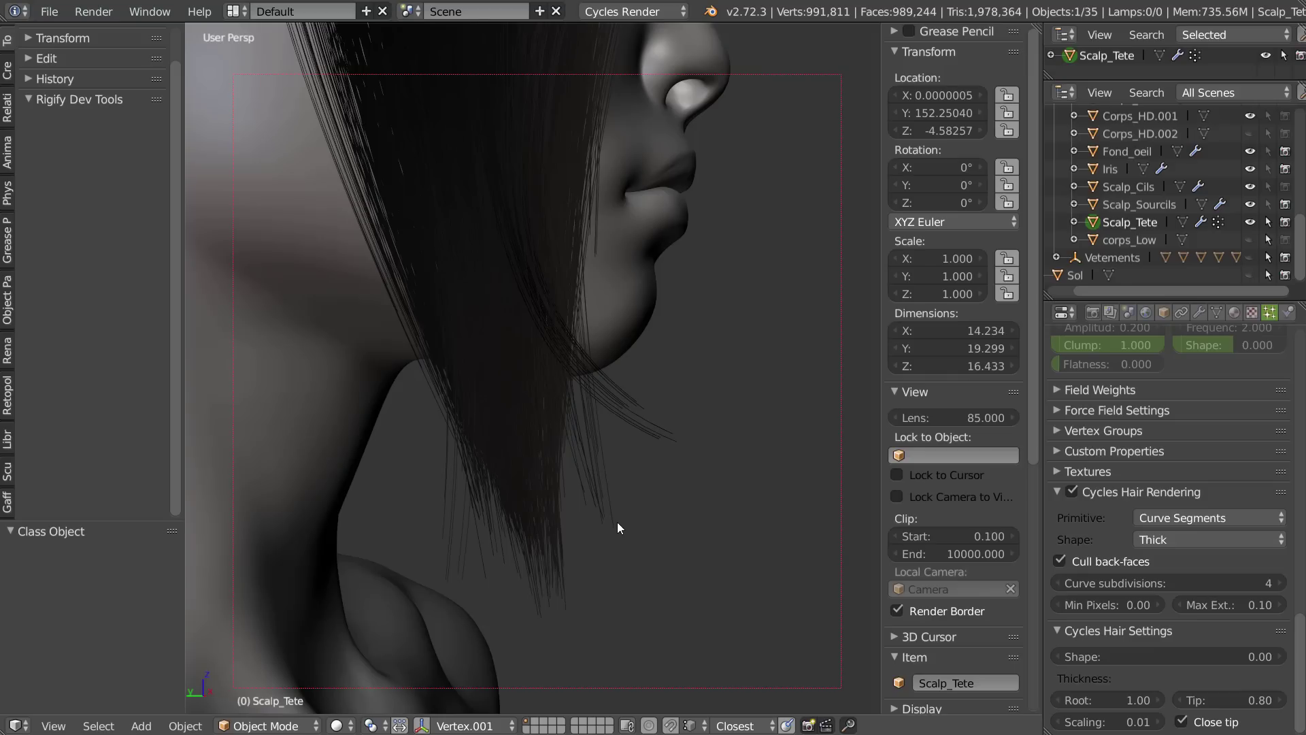
pyautogui.scroll(6, 1181, 484)
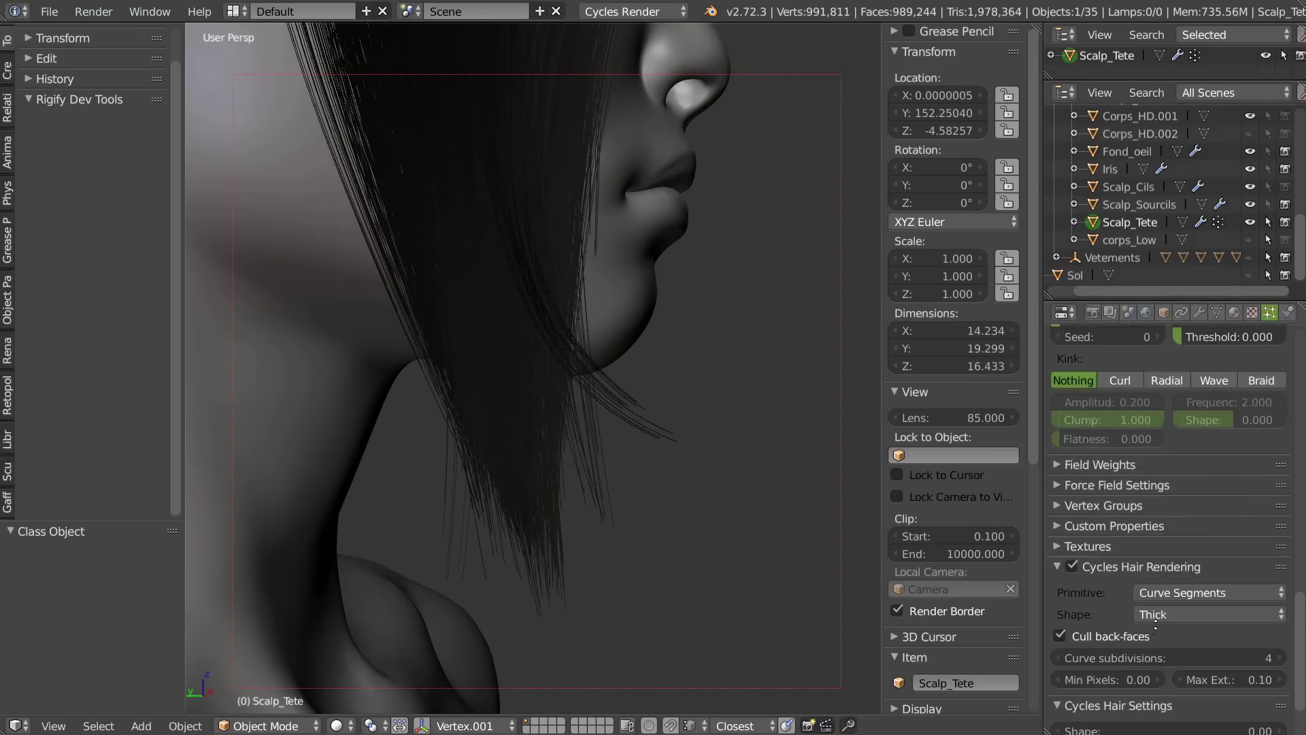
pyautogui.scroll(15, 1141, 589)
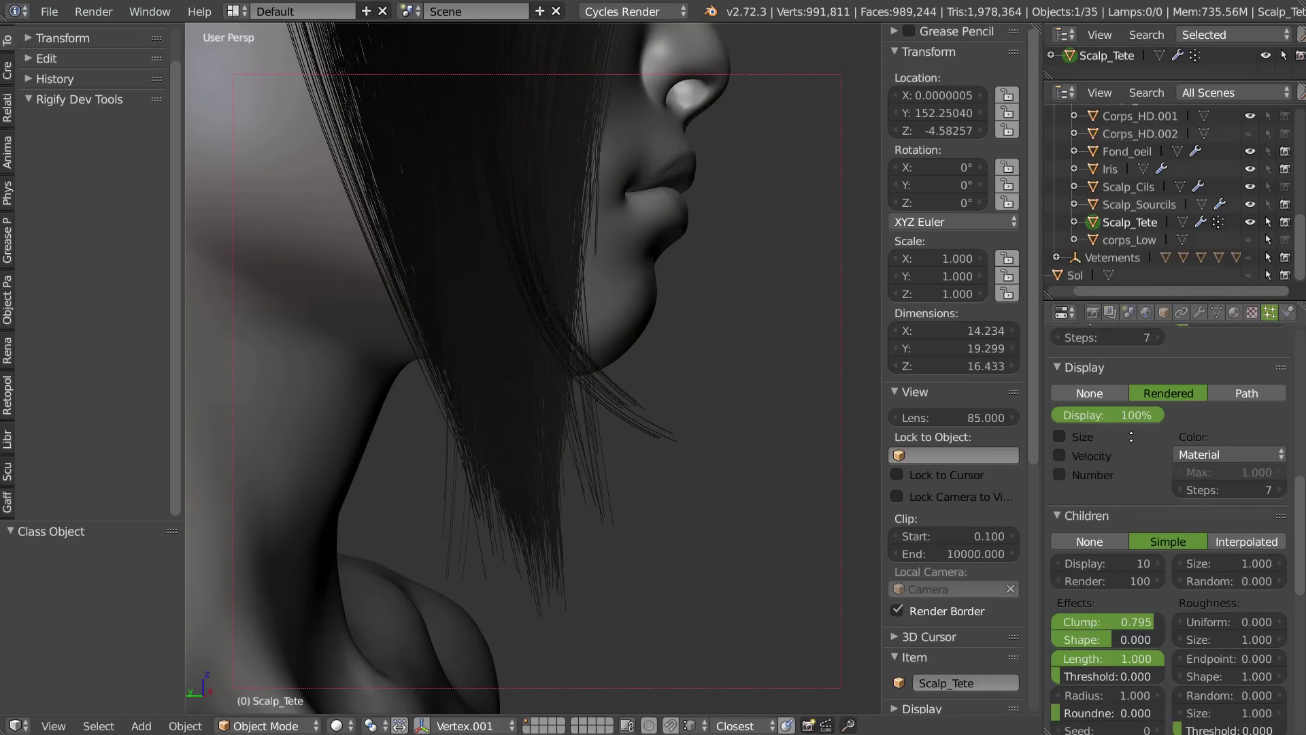
pyautogui.moveTo(1126, 458); pyautogui.dragTo(1160, 581, button='middle')
pyautogui.moveTo(1214, 482); pyautogui.dragTo(1094, 326, button='middle')
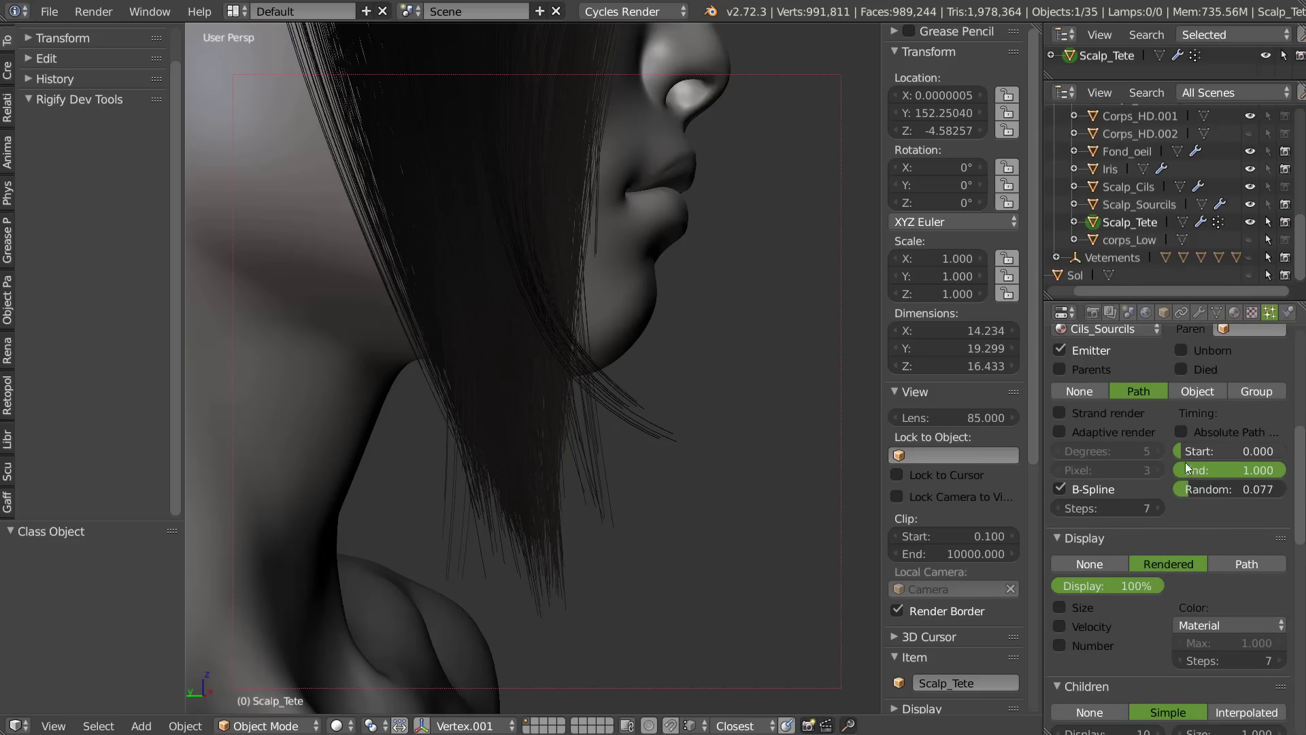
pyautogui.moveTo(1126, 403); pyautogui.dragTo(1149, 649, button='middle')
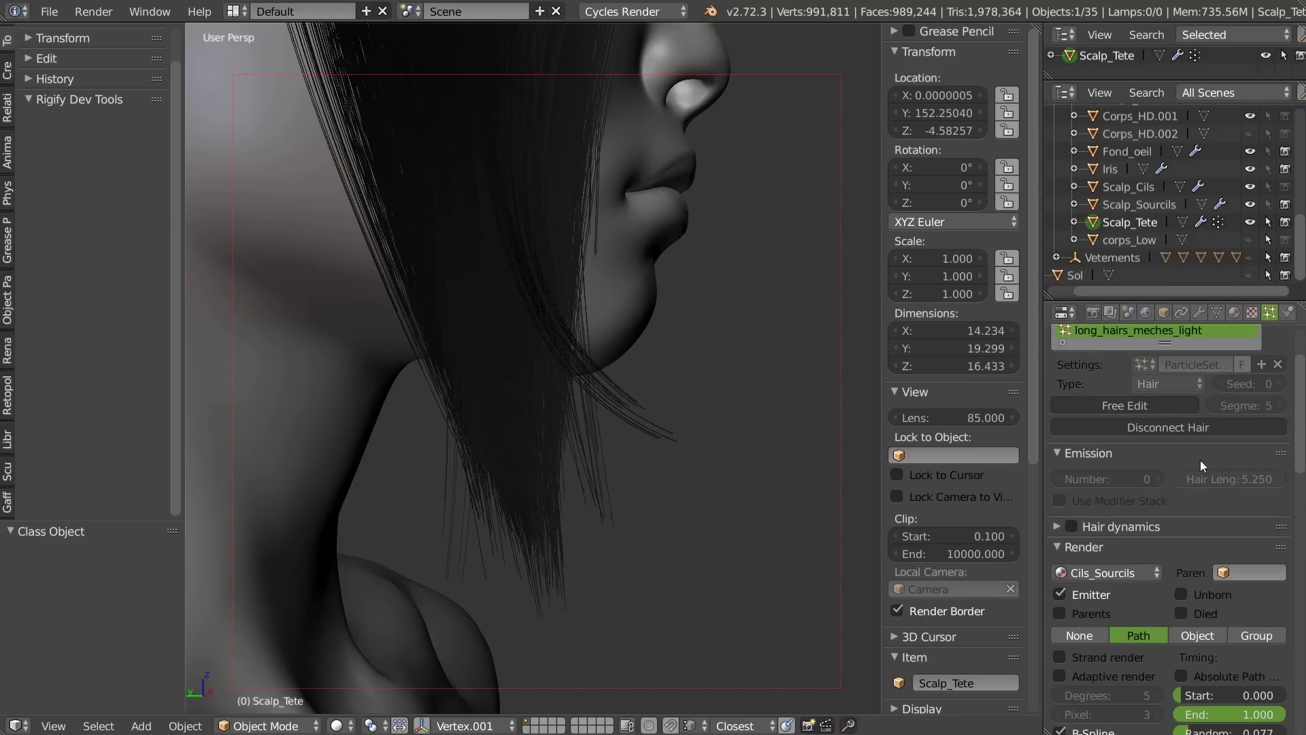
pyautogui.moveTo(1120, 582); pyautogui.dragTo(1109, 304, button='middle')
pyautogui.moveTo(1102, 504); pyautogui.dragTo(1175, 517, button='middle')
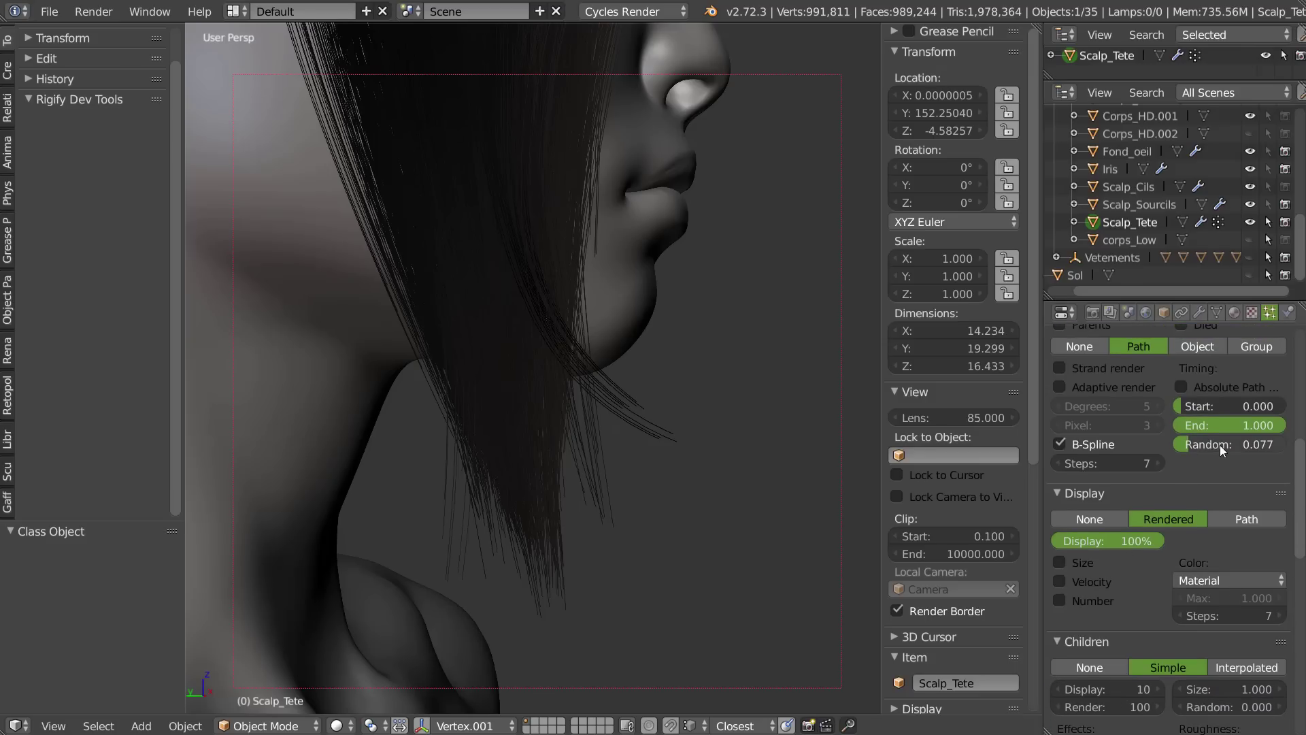
# - Put Scalp_Tete in Particle Edit mode and turn on Deflect emitter
pyautogui.keyDown('shift'); pyautogui.moveTo(572, 258); pyautogui.dragTo(554, 557, button='middle'); pyautogui.keyUp('shift')
pyautogui.keyDown('shift'); pyautogui.moveTo(490, 102); pyautogui.dragTo(509, 358, button='middle'); pyautogui.keyUp('shift')
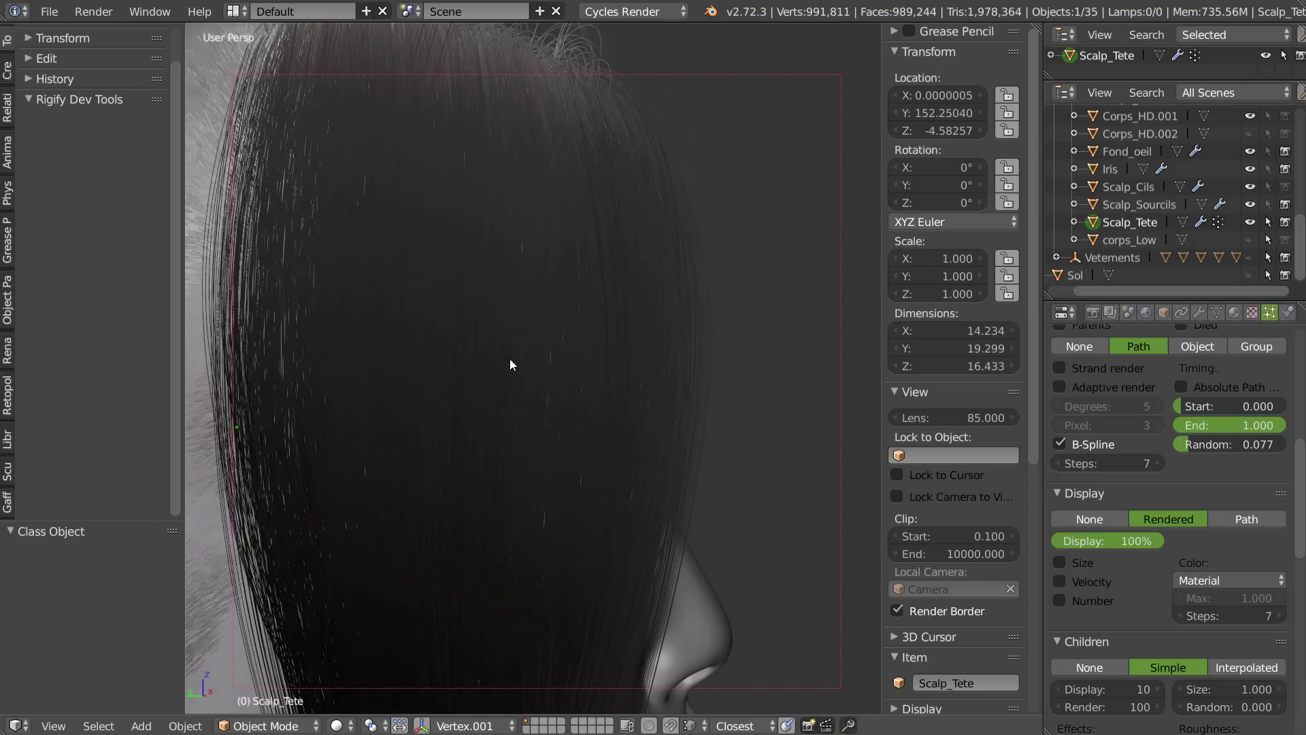
pyautogui.moveTo(670, 435); pyautogui.dragTo(549, 378, button='middle')
pyautogui.scroll(-3, 463, 408)
pyautogui.scroll(-4, 516, 410)
pyautogui.scroll(4, 569, 336)
pyautogui.press('Tab')
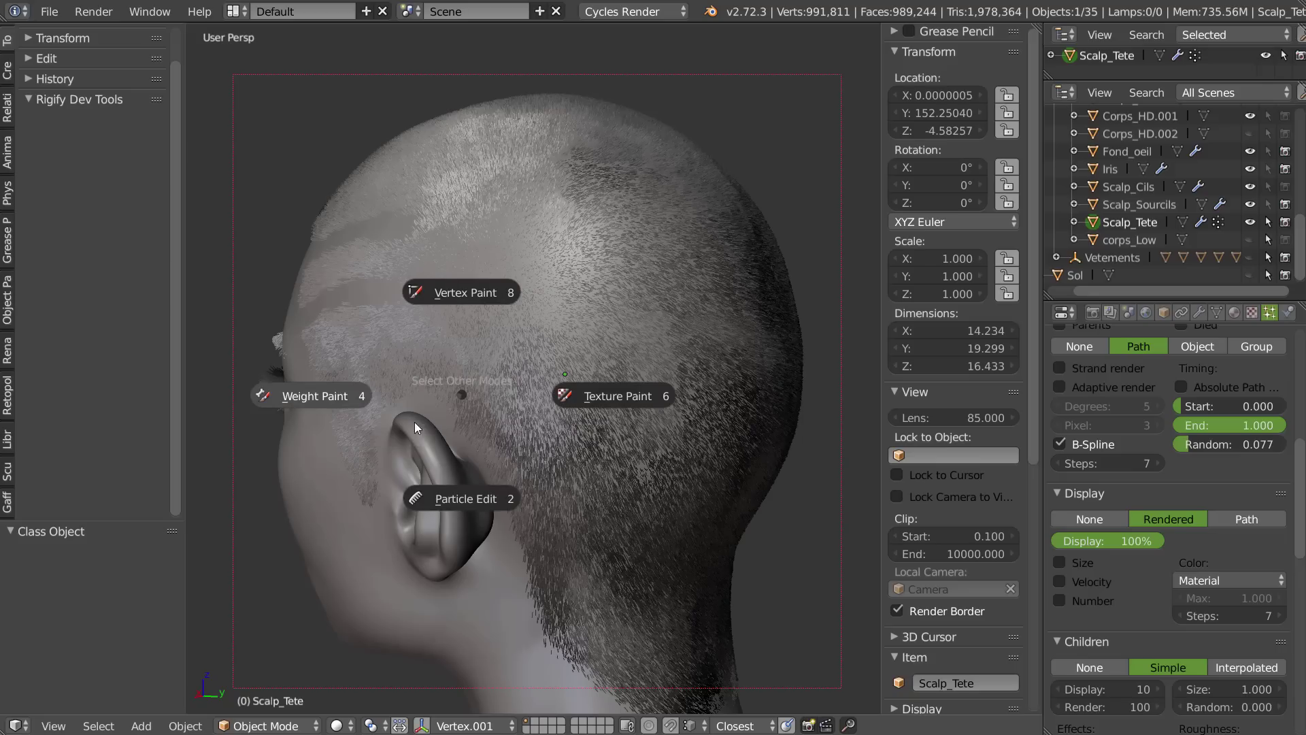
pyautogui.click(446, 446)
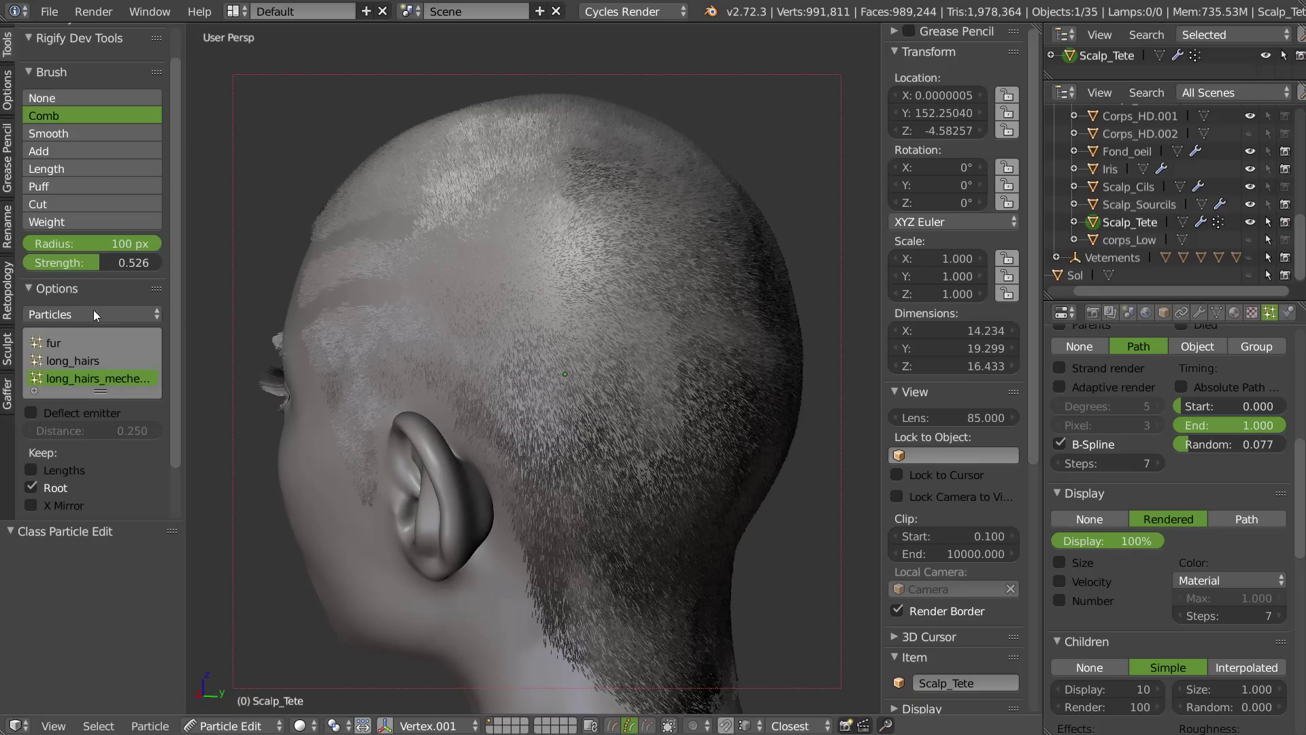
pyautogui.click(30, 412)
# - Examine the hair from the front, the shaved side and the long side in a widened viewport without the properties sidebar
pyautogui.moveTo(476, 398)
pyautogui.mouseDown(button='middle')
pyautogui.moveTo(609, 390)
pyautogui.moveTo(594, 345)
pyautogui.mouseUp(button='middle')
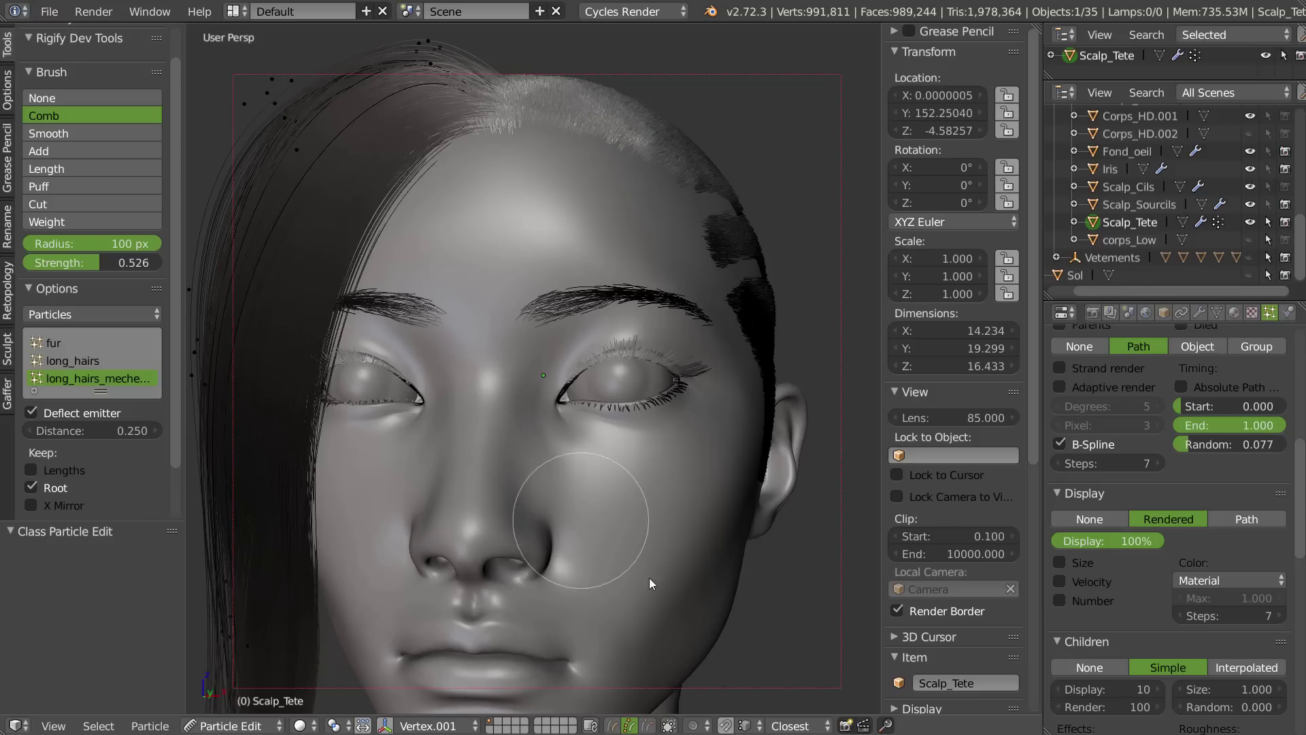
pyautogui.moveTo(443, 233)
pyautogui.mouseDown(button='middle')
pyautogui.moveTo(508, 385)
pyautogui.moveTo(427, 312)
pyautogui.mouseUp(button='middle')
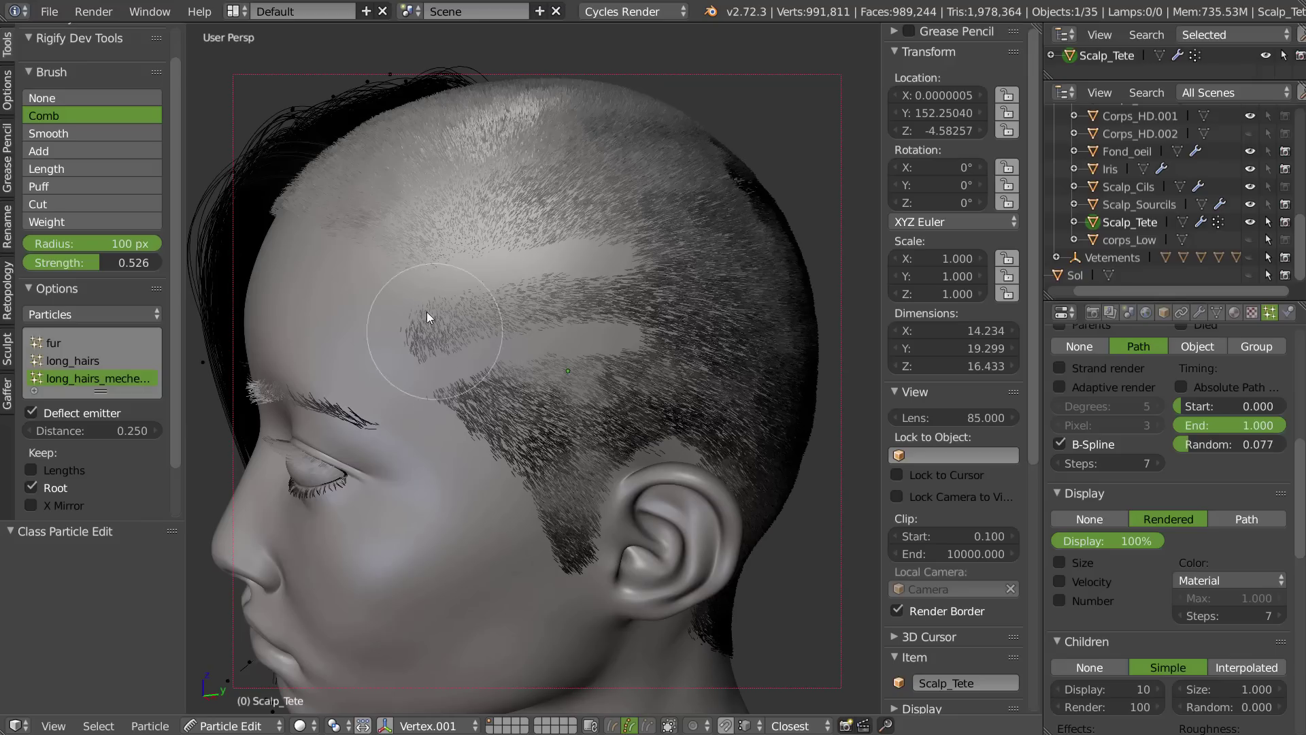
pyautogui.moveTo(703, 190)
pyautogui.mouseDown(button='middle')
pyautogui.moveTo(381, 404)
pyautogui.moveTo(442, 403)
pyautogui.moveTo(480, 418)
pyautogui.moveTo(484, 439)
pyautogui.moveTo(509, 398)
pyautogui.mouseUp(button='middle')
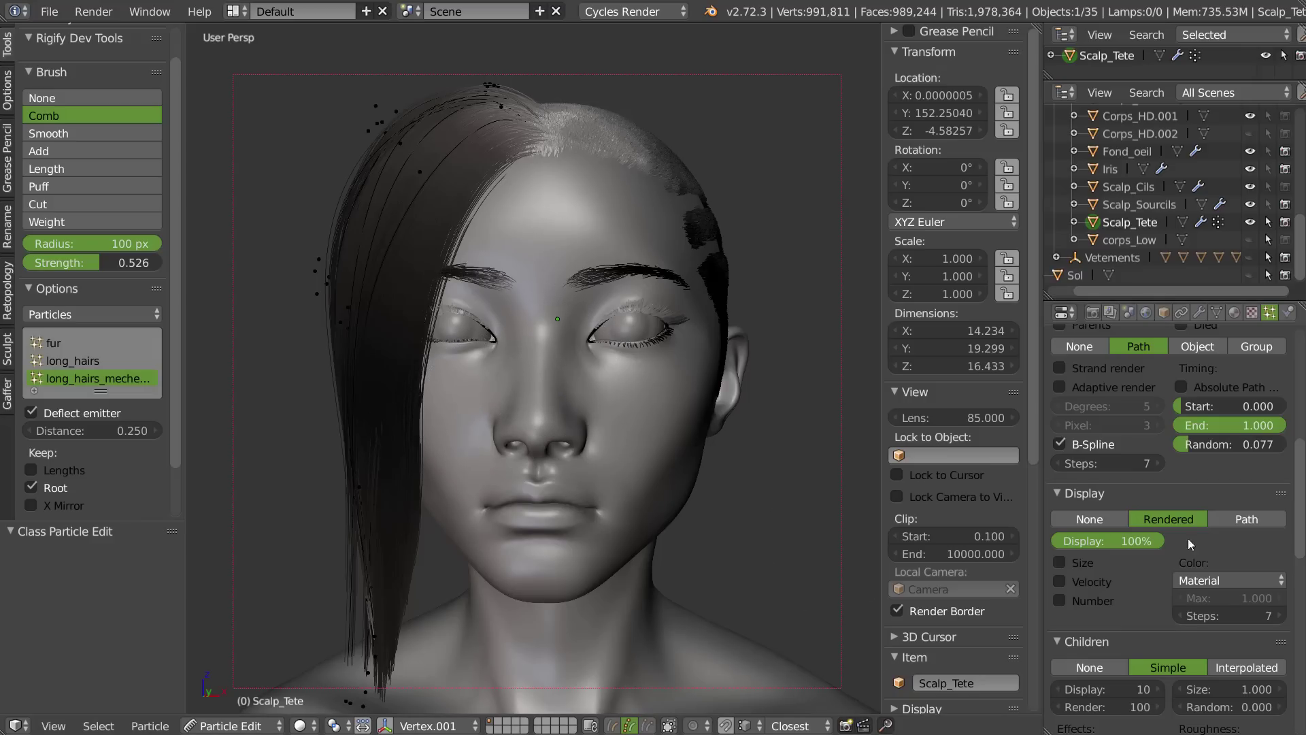
pyautogui.press('n')
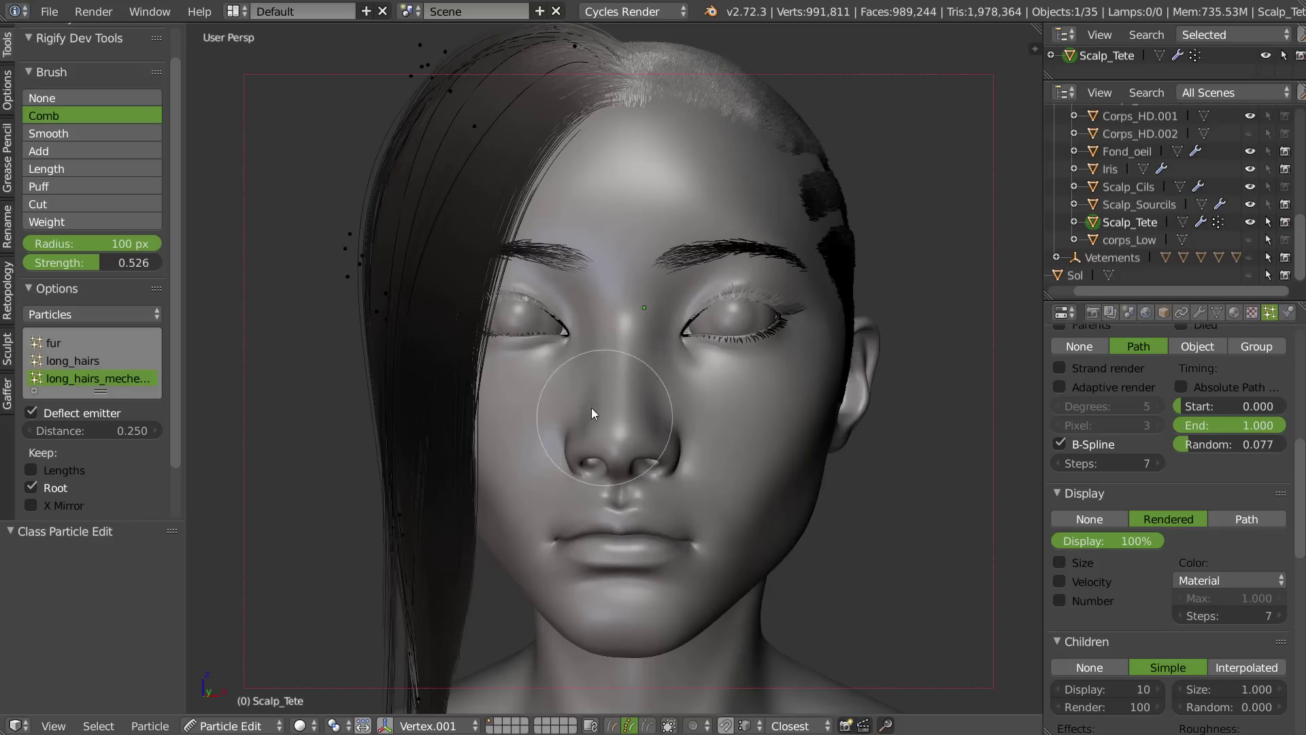
pyautogui.moveTo(618, 411); pyautogui.dragTo(680, 379, button='middle')
pyautogui.scroll(-2, 592, 446)
pyautogui.moveTo(600, 446)
pyautogui.mouseDown(button='middle')
pyautogui.moveTo(631, 448)
pyautogui.moveTo(544, 457)
pyautogui.mouseUp(button='middle')
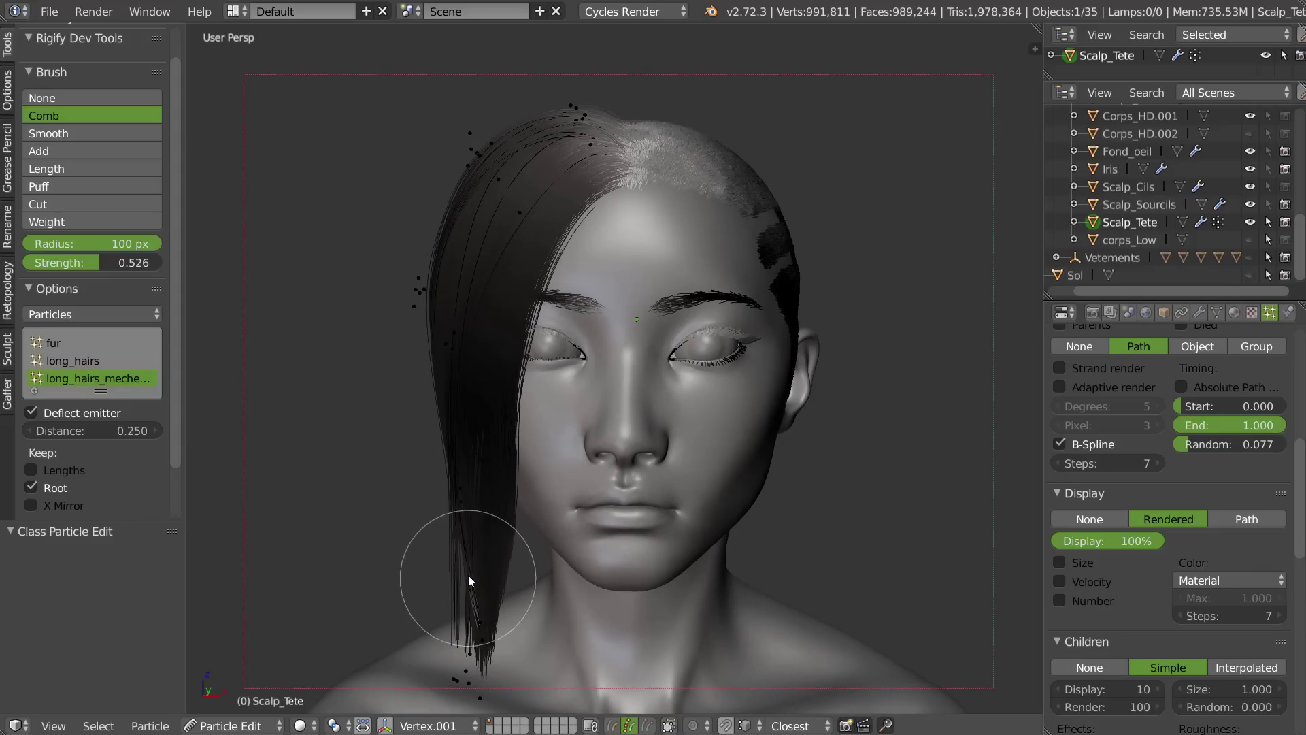
pyautogui.moveTo(606, 348); pyautogui.dragTo(747, 306, button='middle')
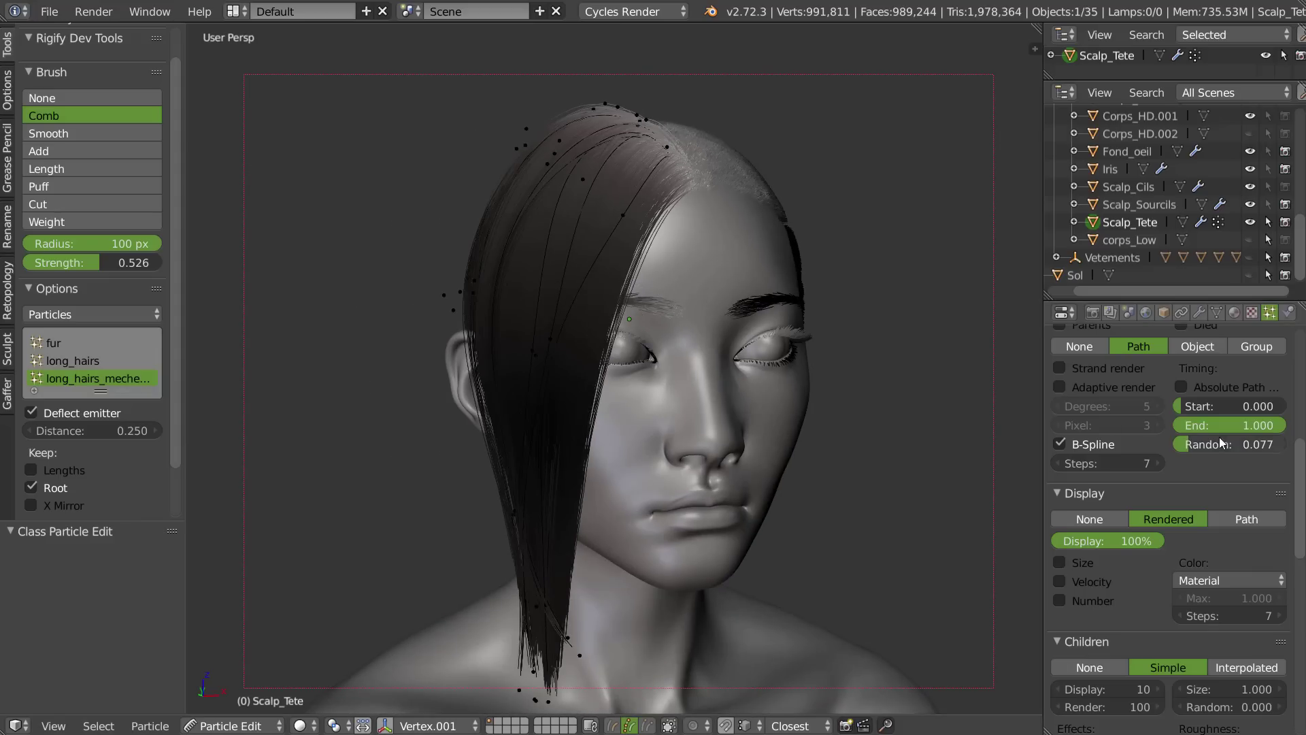
# - Switch Scalp_Tete to Object Mode and back to Particle Edit mode
pyautogui.press('Tab')
pyautogui.click(624, 279)
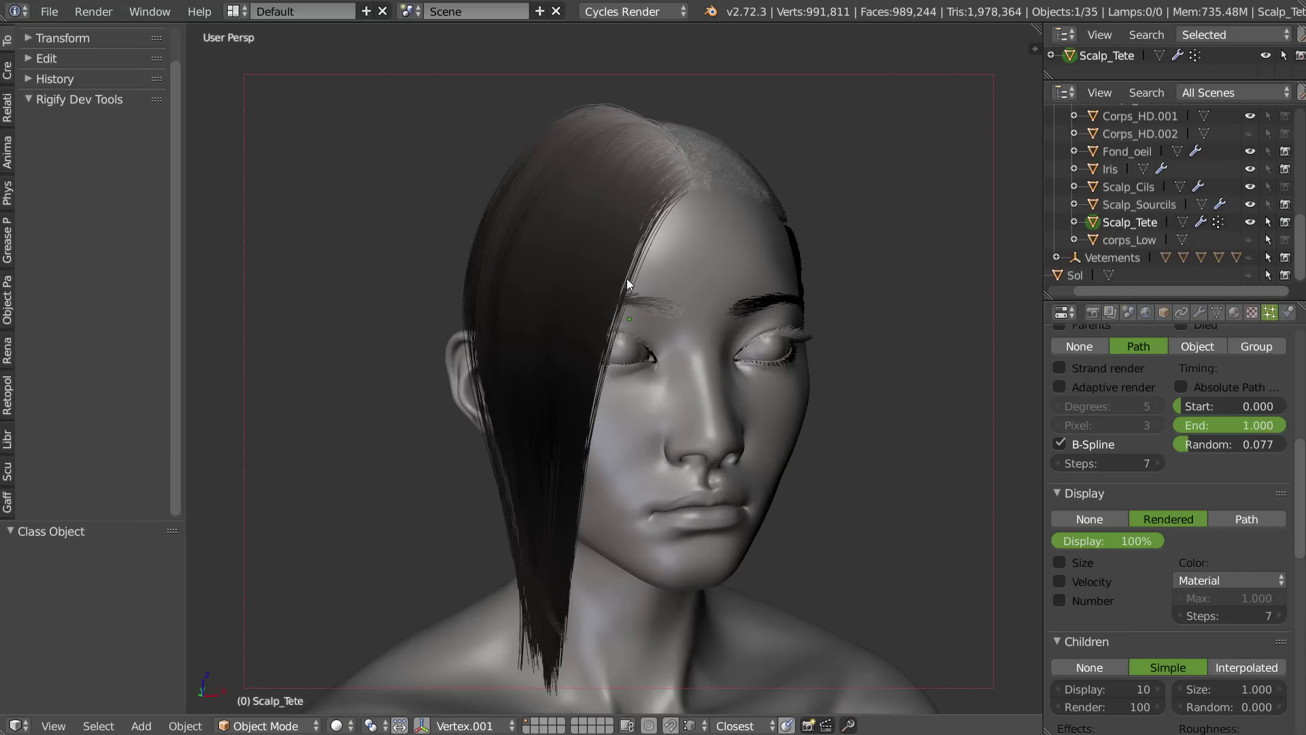
pyautogui.scroll(10, 1240, 359)
pyautogui.press('Tab')
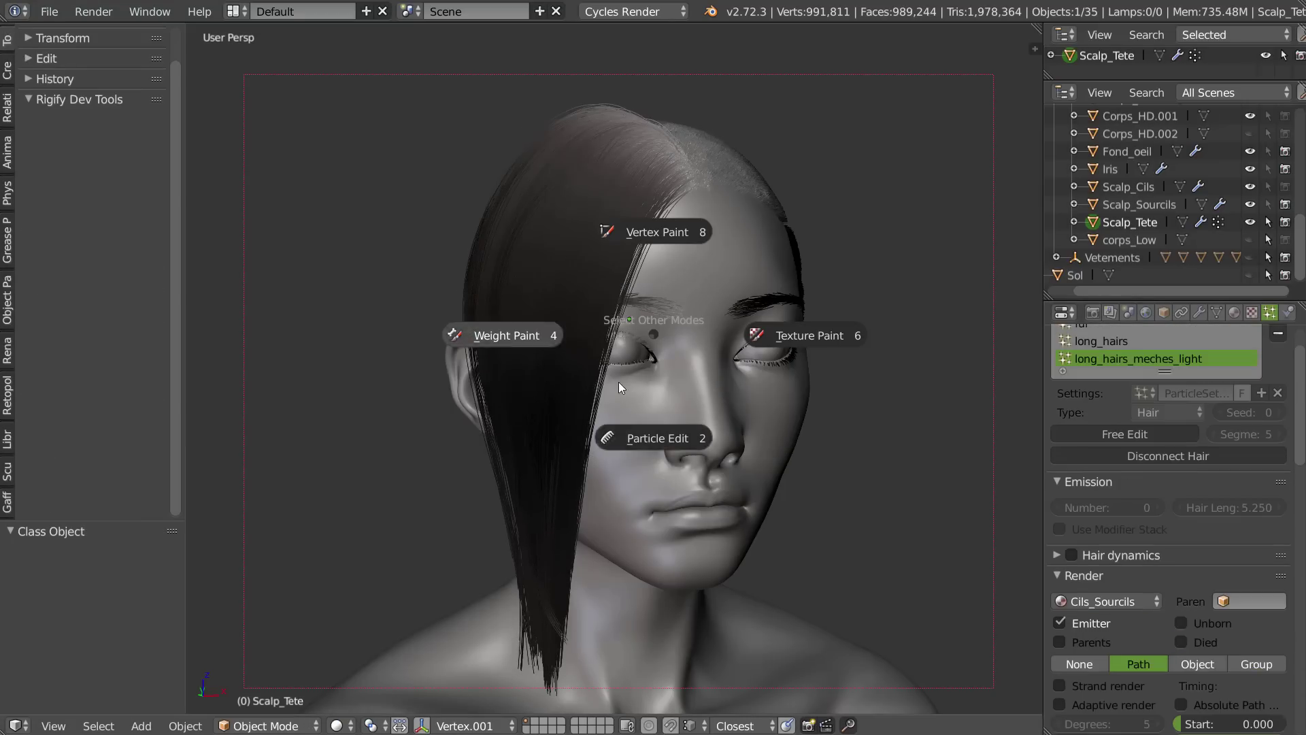
pyautogui.click(633, 439)
# - Make the long_hairs particle system active and turn off its children display, leaving only the guide hairs
pyautogui.moveTo(1148, 529); pyautogui.dragTo(1148, 523, button='middle')
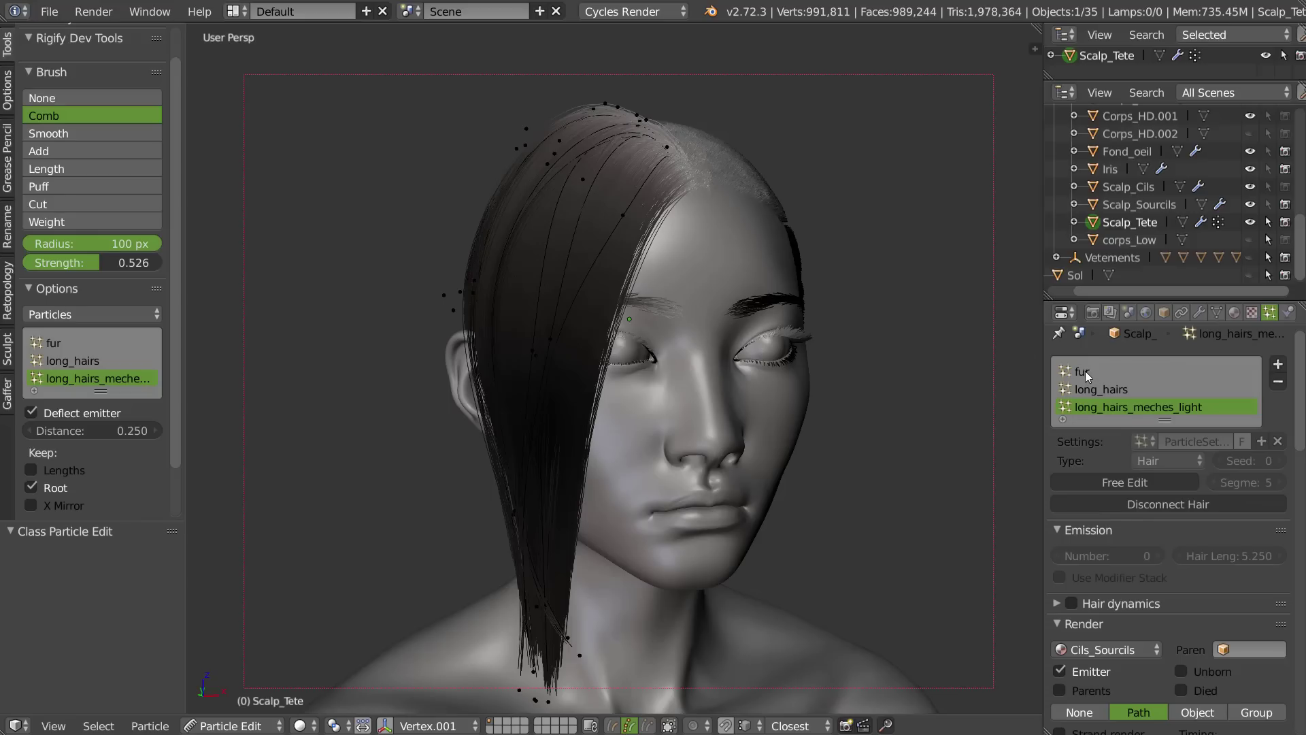
pyautogui.click(1085, 371)
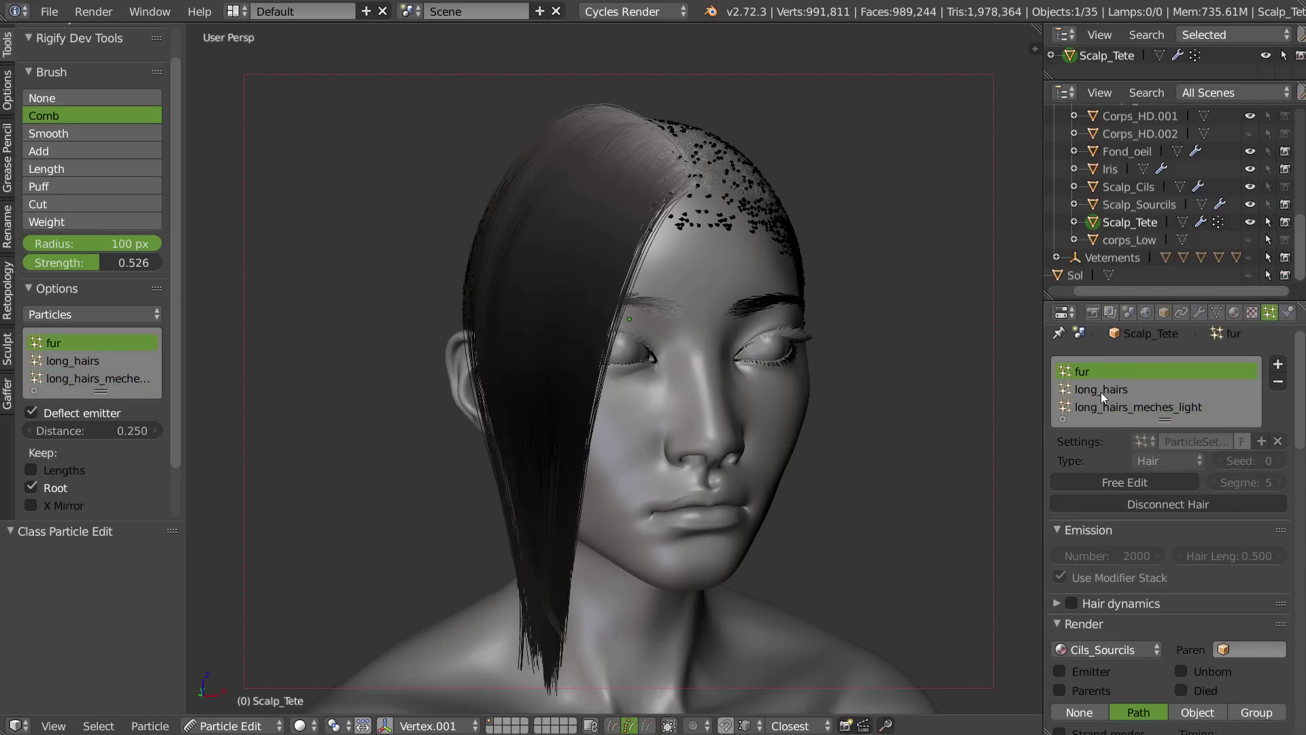
pyautogui.click(1104, 392)
pyautogui.press('w')
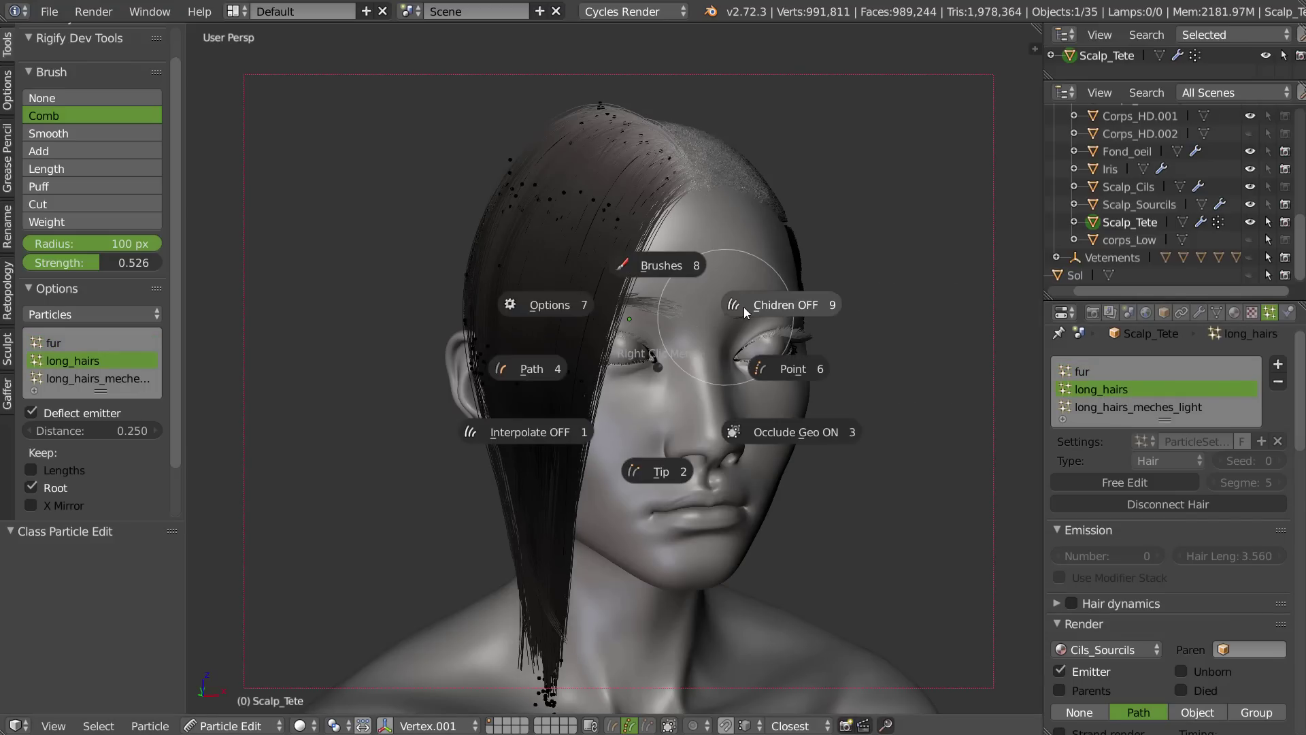
pyautogui.click(745, 306)
pyautogui.moveTo(599, 256)
pyautogui.mouseDown(button='middle')
pyautogui.moveTo(692, 239)
pyautogui.moveTo(680, 246)
pyautogui.moveTo(703, 272)
pyautogui.moveTo(612, 267)
pyautogui.mouseUp(button='middle')
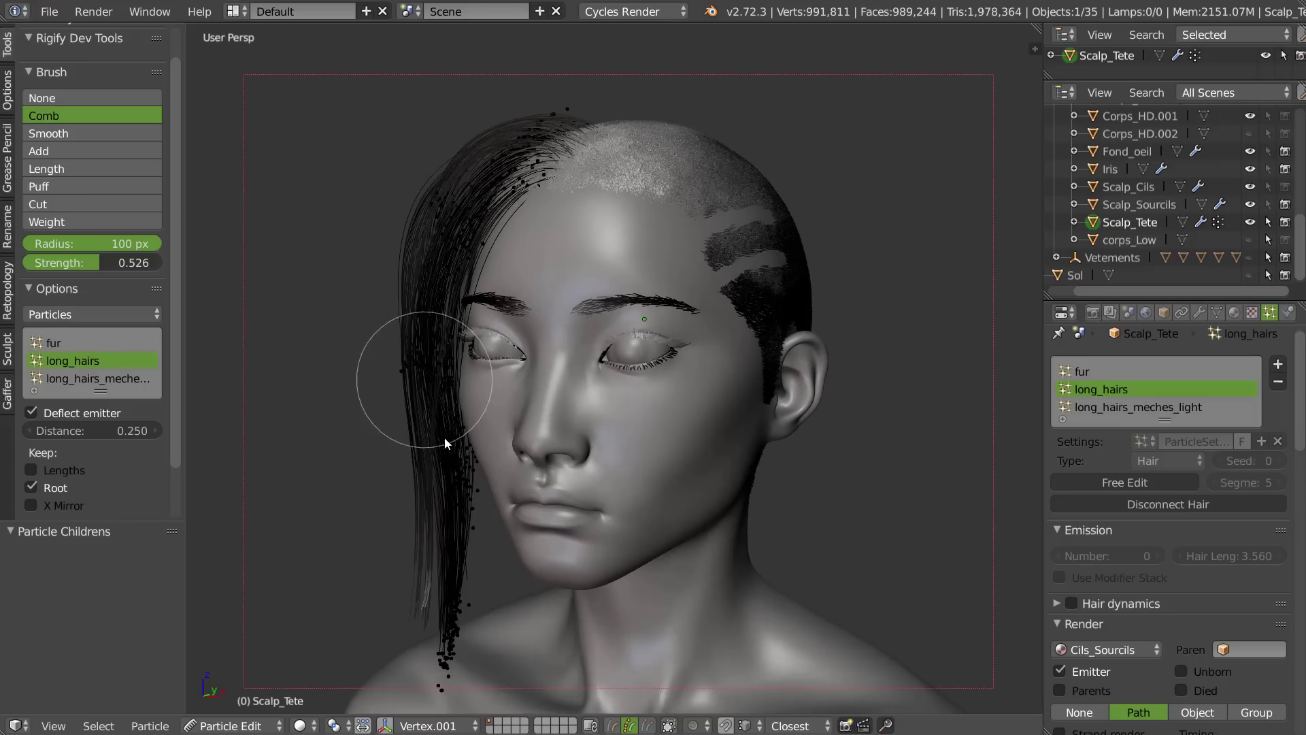
pyautogui.moveTo(522, 365)
pyautogui.mouseDown(button='middle')
pyautogui.moveTo(546, 383)
pyautogui.moveTo(540, 396)
pyautogui.moveTo(559, 275)
pyautogui.mouseUp(button='middle')
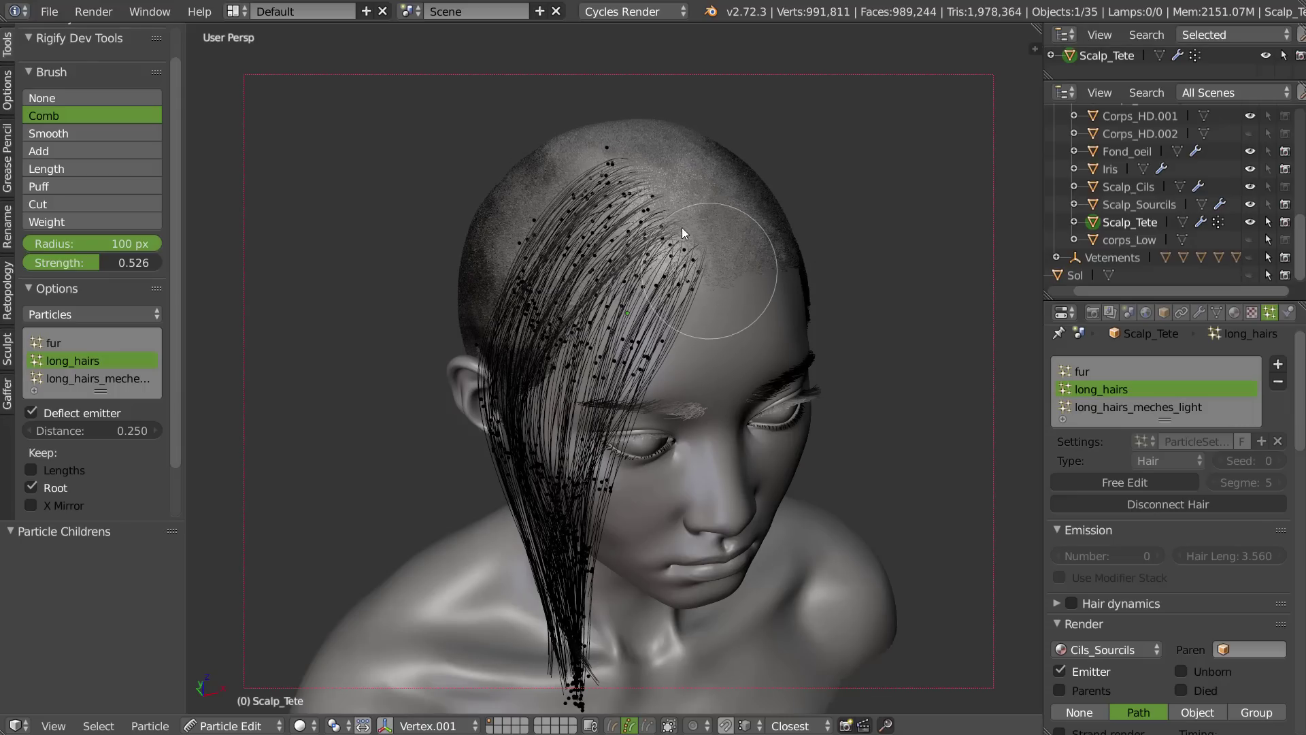
# - Show the grease pencil annotations and remove their GP_L layer
pyautogui.press('n')
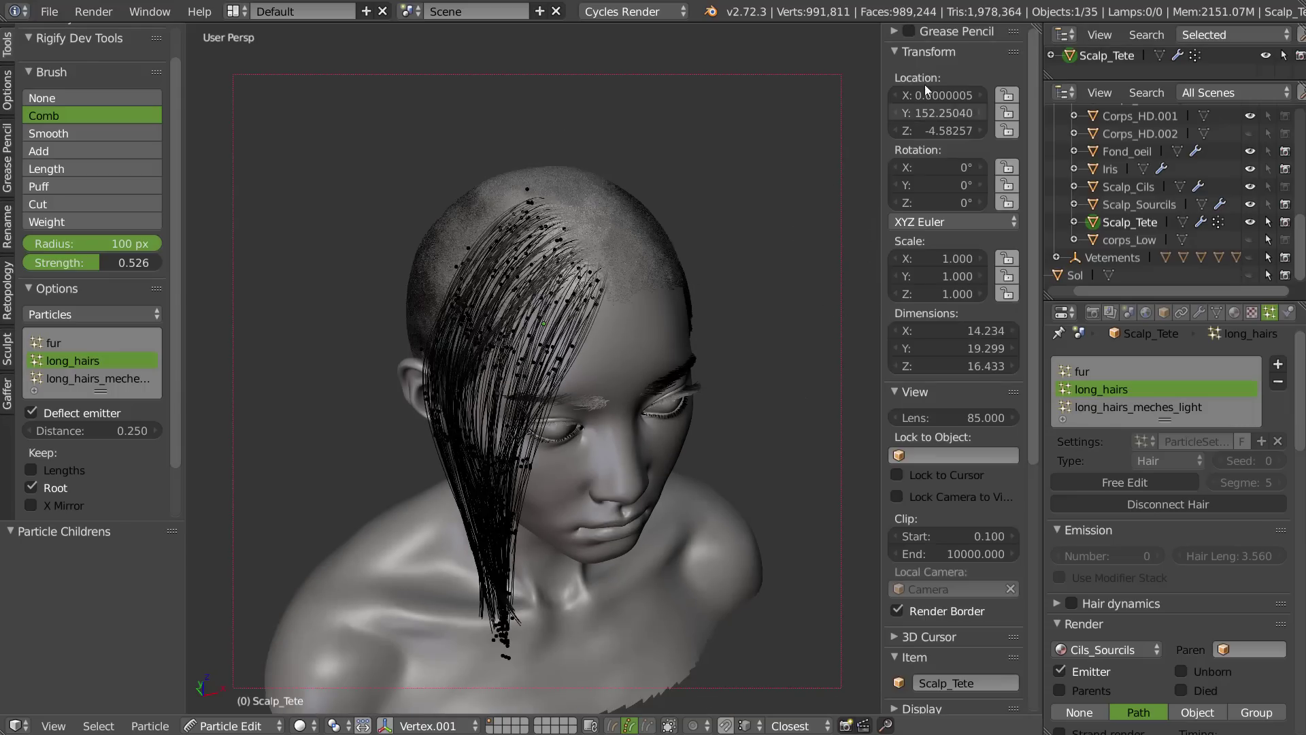
pyautogui.click(910, 33)
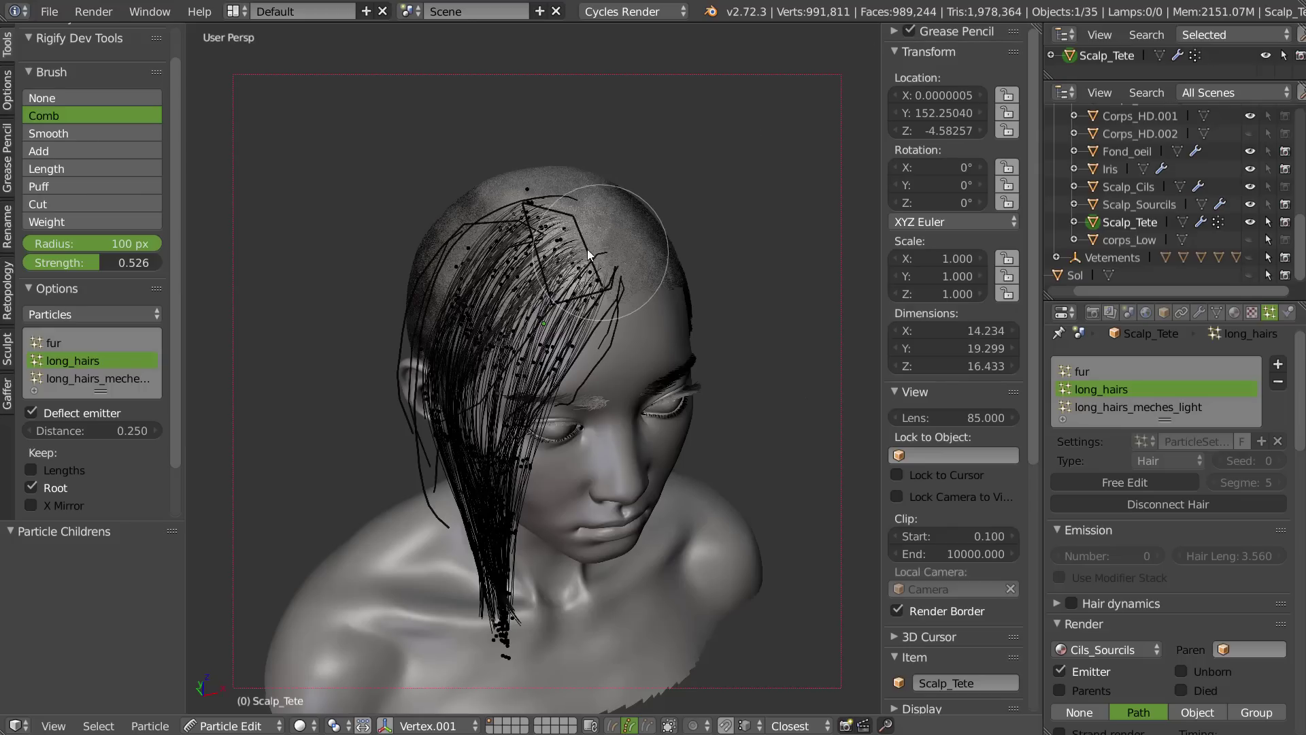
pyautogui.click(915, 35)
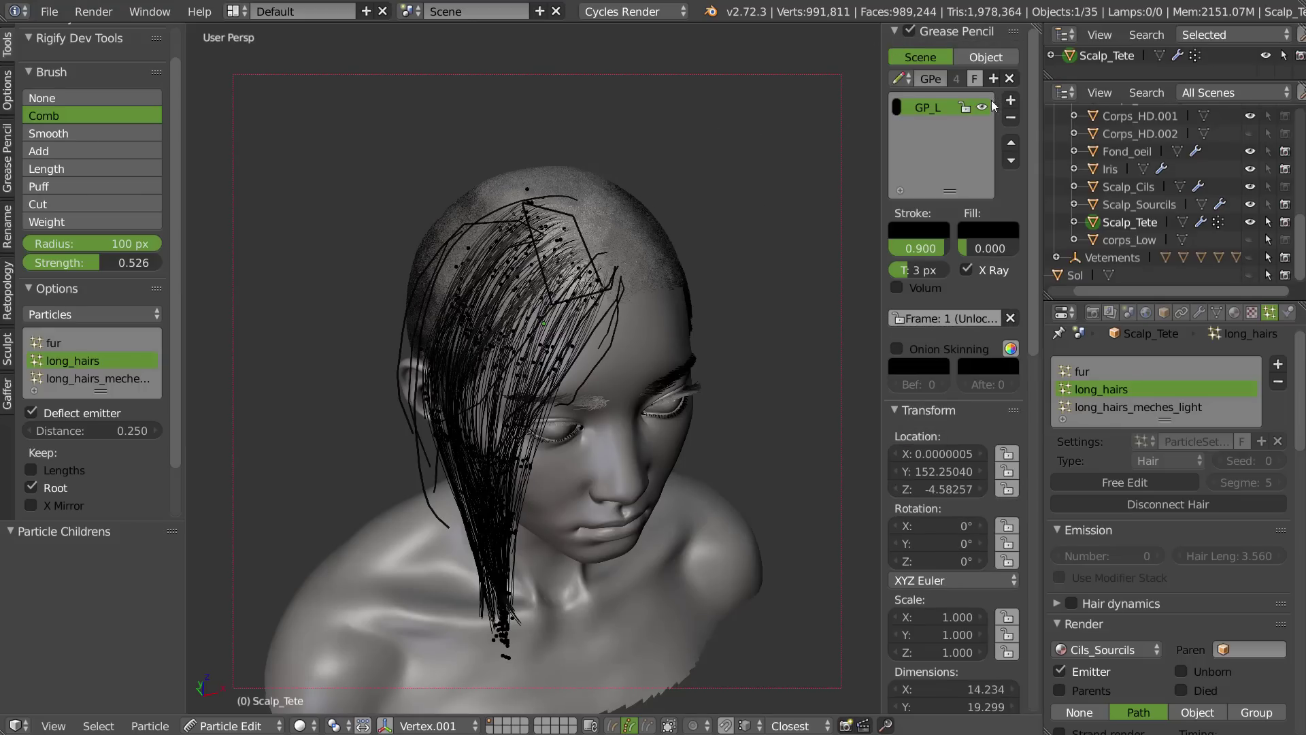
pyautogui.click(1009, 119)
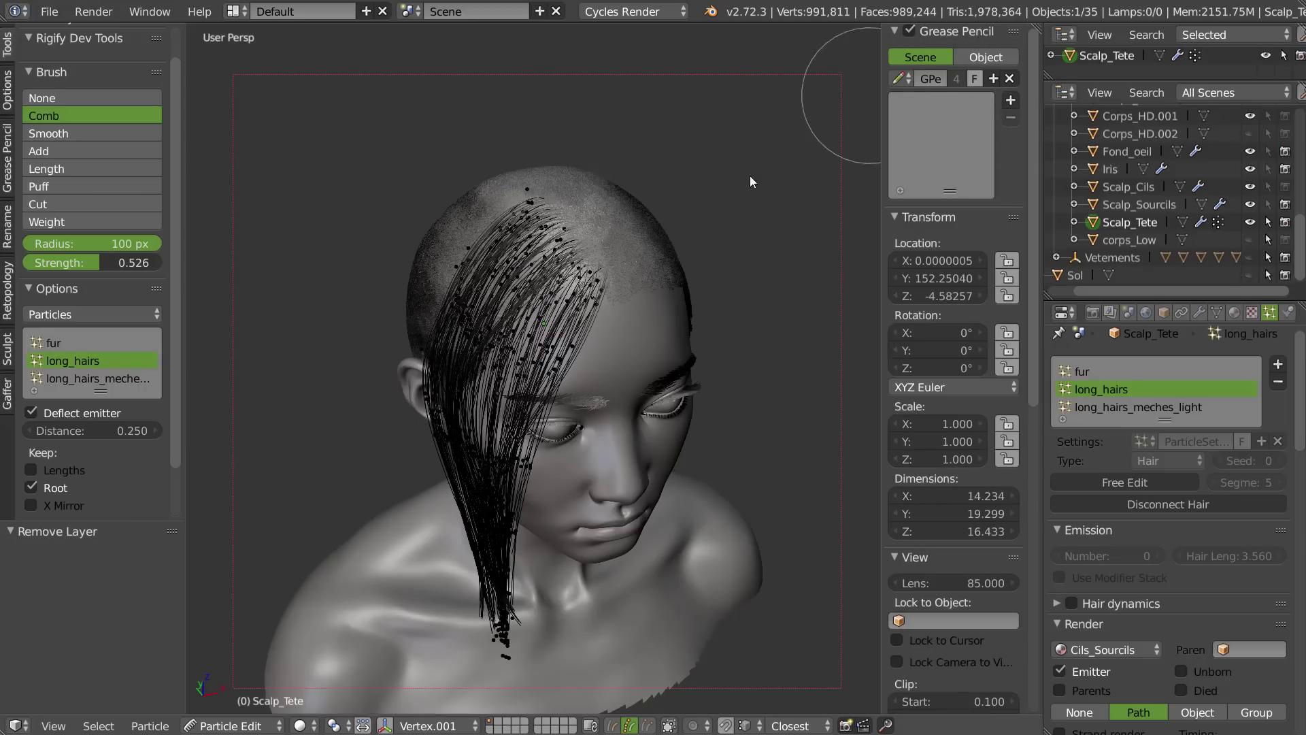
# - Draw a grease pencil outline around the hair root zone on the crown and add a stroke from its parting edge
pyautogui.press('d')
pyautogui.moveTo(599, 278)
pyautogui.mouseDown()
pyautogui.moveTo(556, 212)
pyautogui.moveTo(523, 209)
pyautogui.moveTo(531, 274)
pyautogui.moveTo(556, 300)
pyautogui.moveTo(599, 302)
pyautogui.mouseUp()
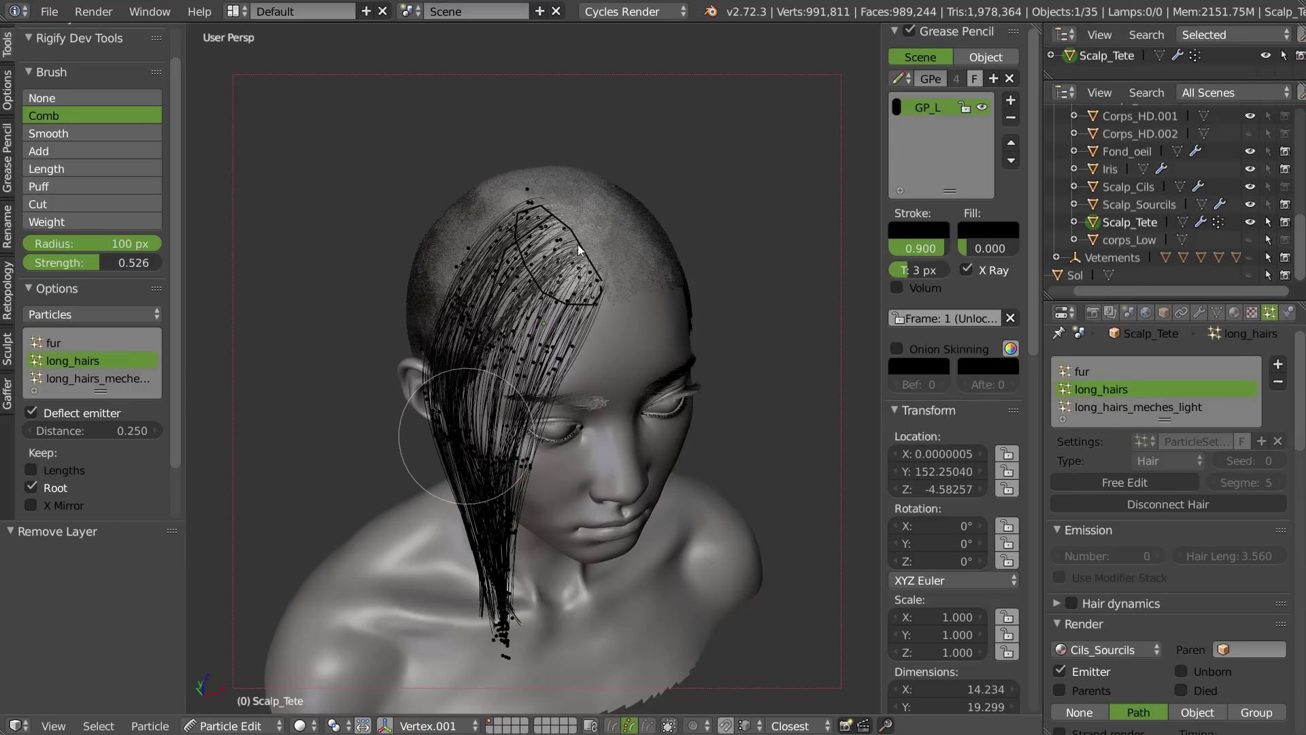
pyautogui.moveTo(581, 242); pyautogui.dragTo(518, 359)
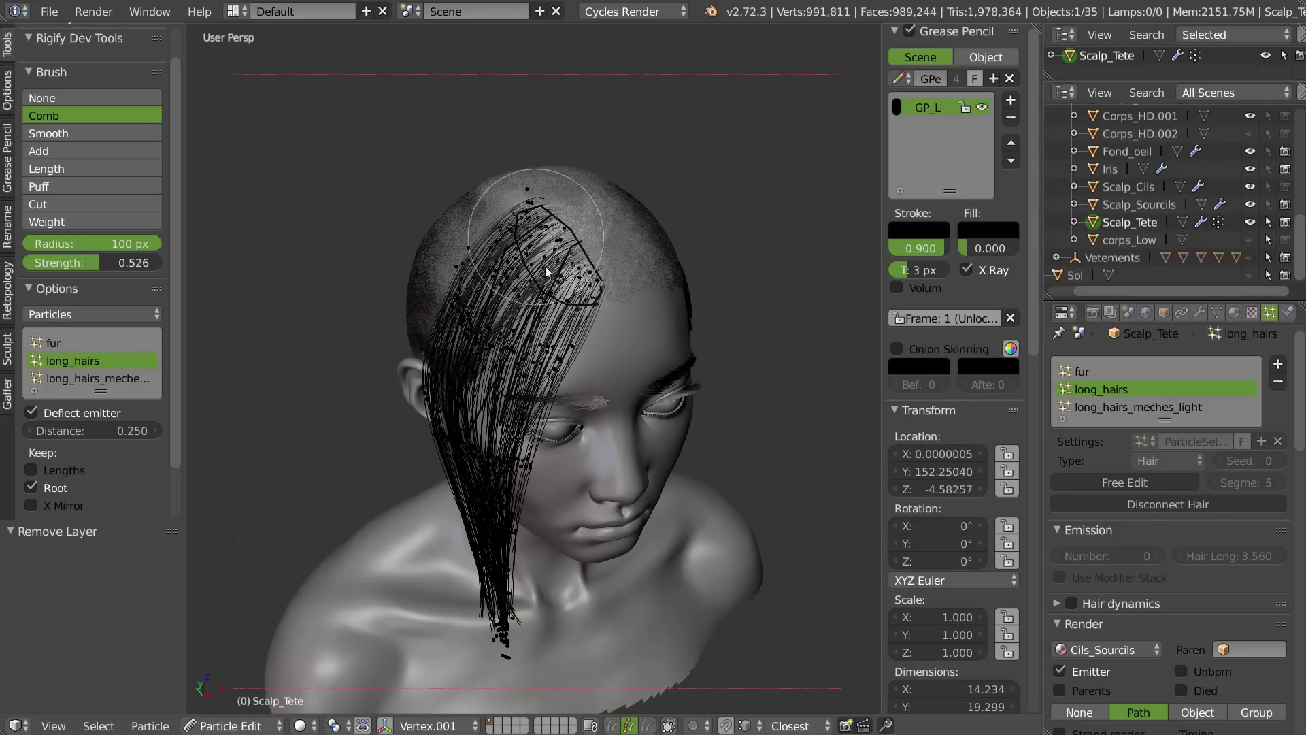
# - Unlink the scene's grease pencil data and remove the GP_L layer from the remaining GPencil block
pyautogui.moveTo(500, 313); pyautogui.dragTo(463, 272, button='middle')
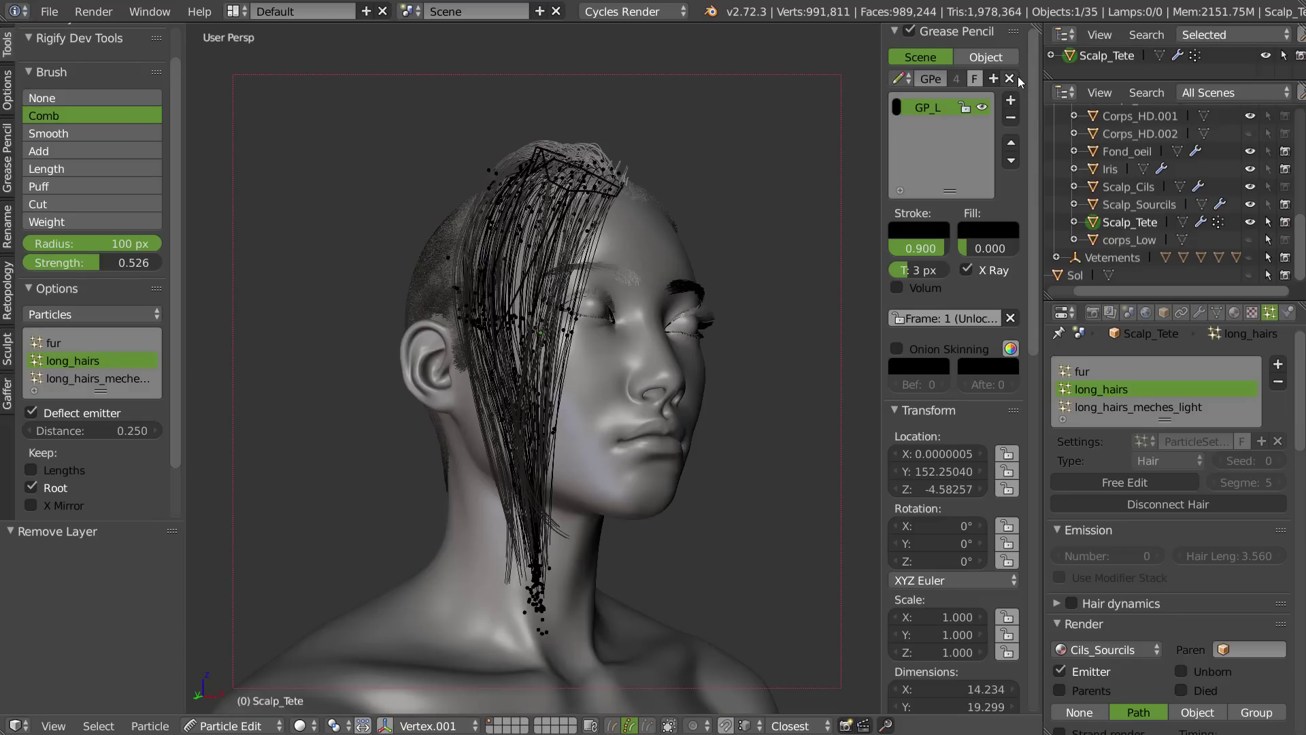
pyautogui.click(1009, 79)
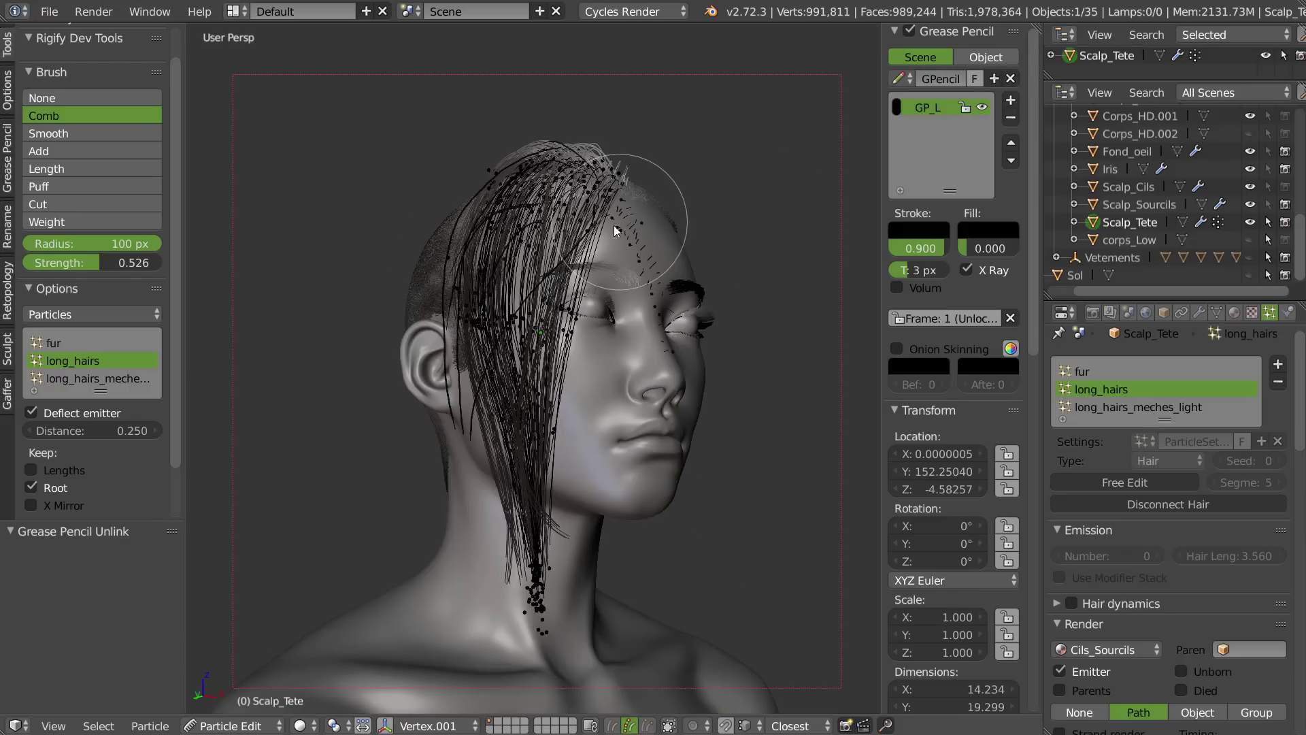
pyautogui.moveTo(593, 242); pyautogui.dragTo(712, 208, button='middle')
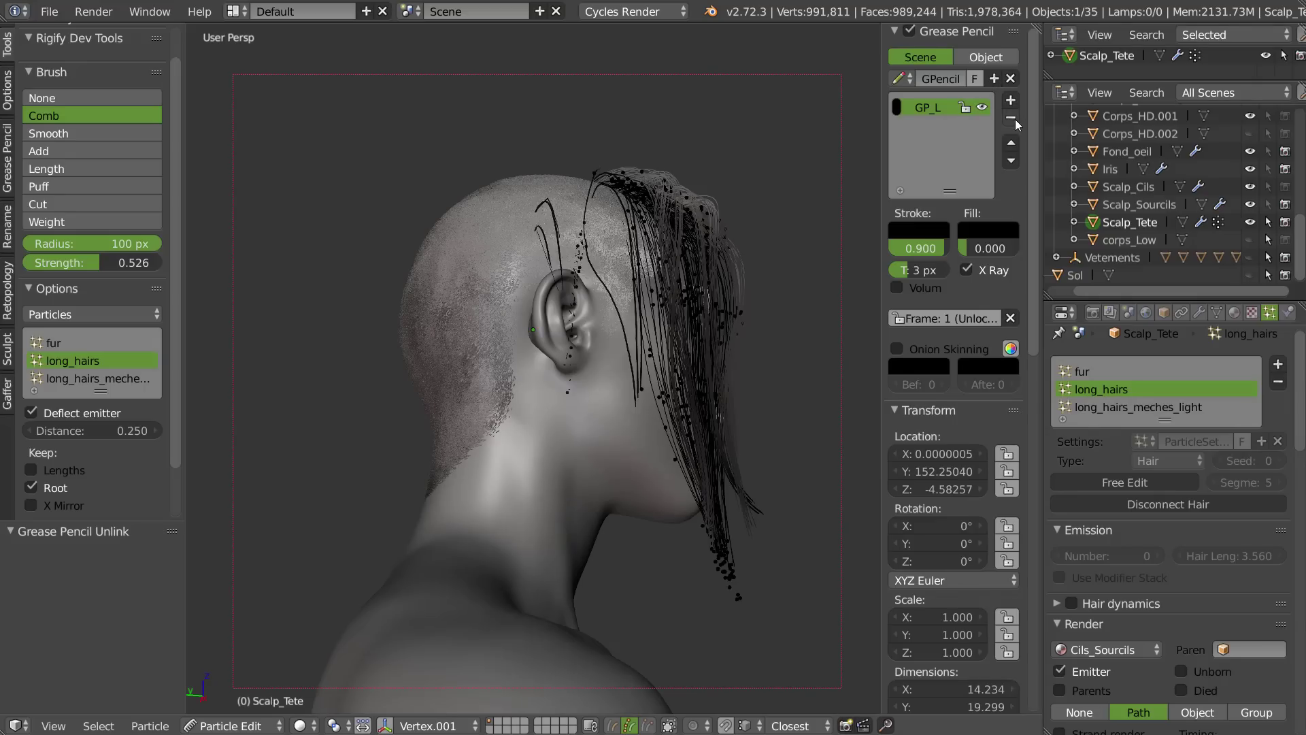
pyautogui.click(1011, 118)
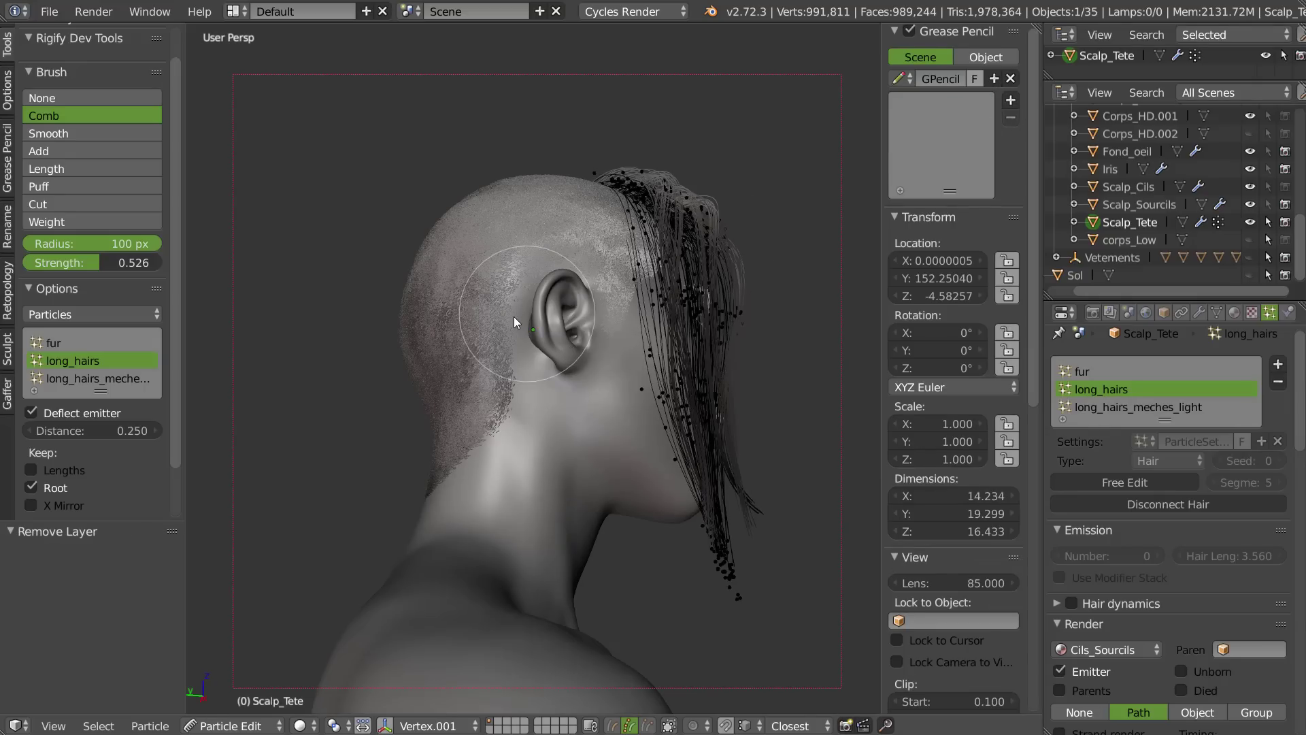
# - Return Scalp_Tete to Object Mode and view the finished side-swept hairstyle
pyautogui.press('Tab')
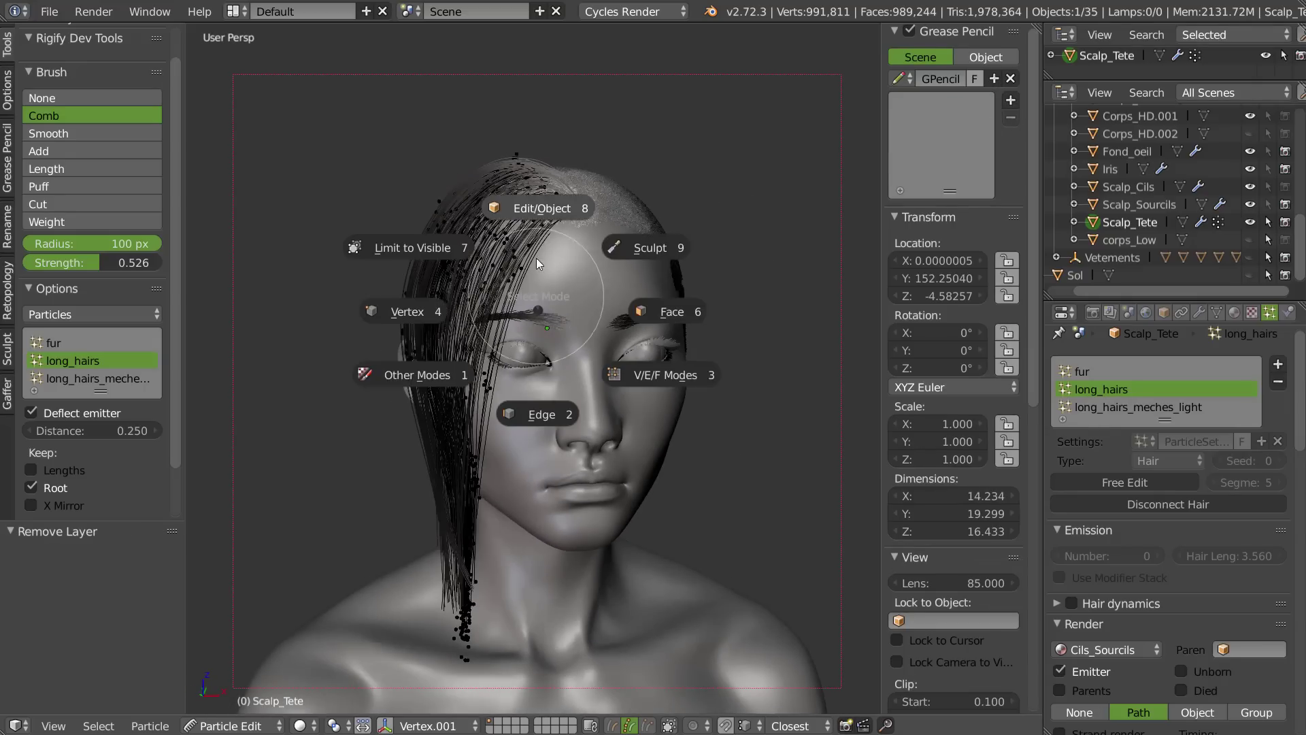
pyautogui.click(538, 209)
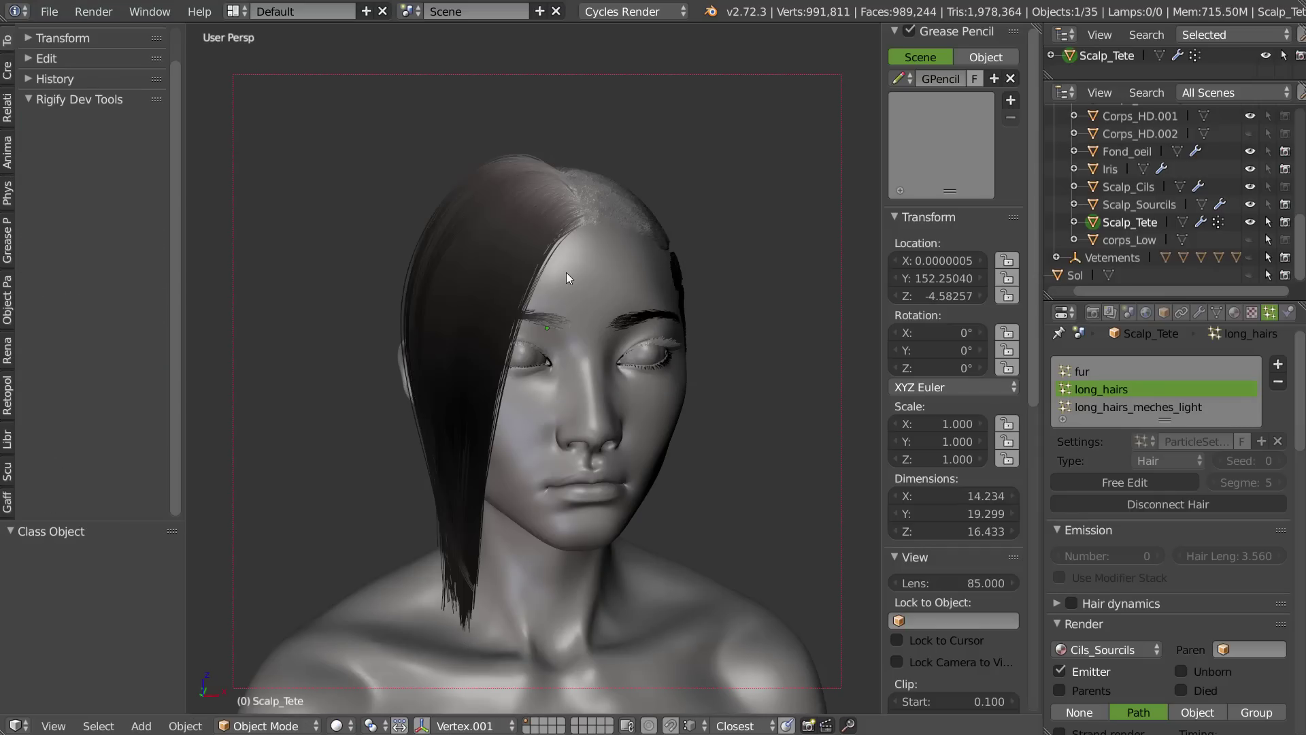
pyautogui.moveTo(569, 271)
pyautogui.mouseDown(button='middle')
pyautogui.moveTo(687, 264)
pyautogui.moveTo(436, 272)
pyautogui.moveTo(499, 250)
pyautogui.mouseUp(button='middle')
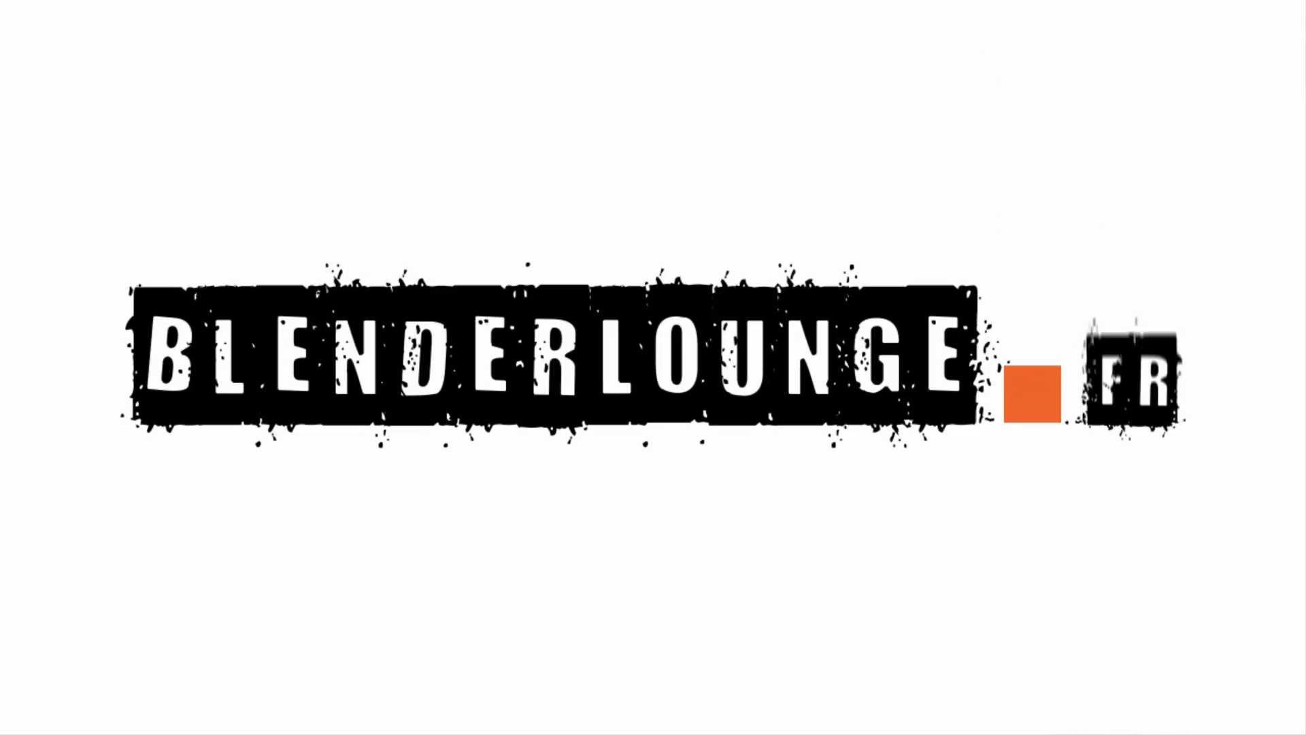